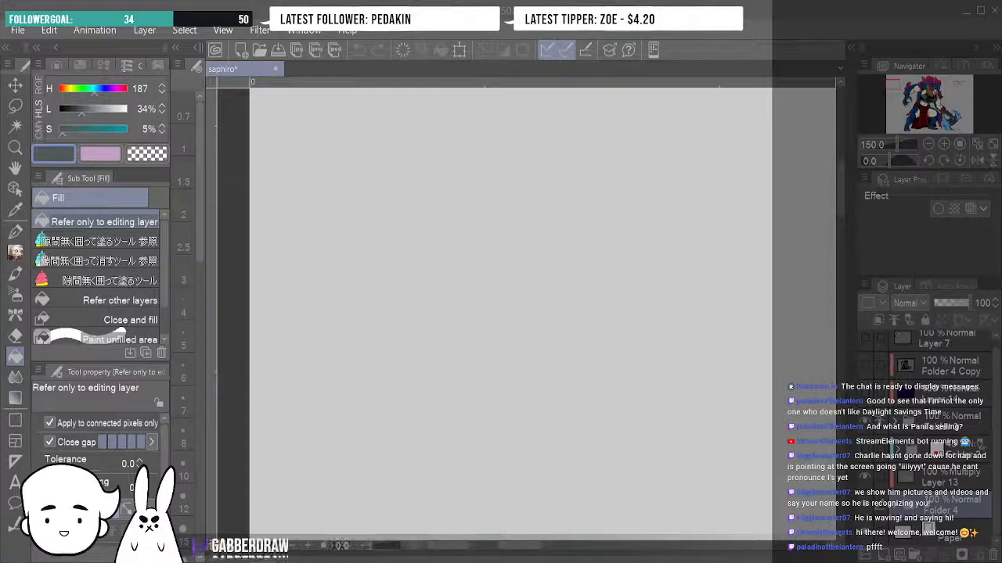
On Layer 15 inside Folder 4, sketch a large curved head outline with the Mapping pen at size 4.
{"action": "left_click_drag", "start_coordinate": [994, 425], "coordinate": [994, 457]}
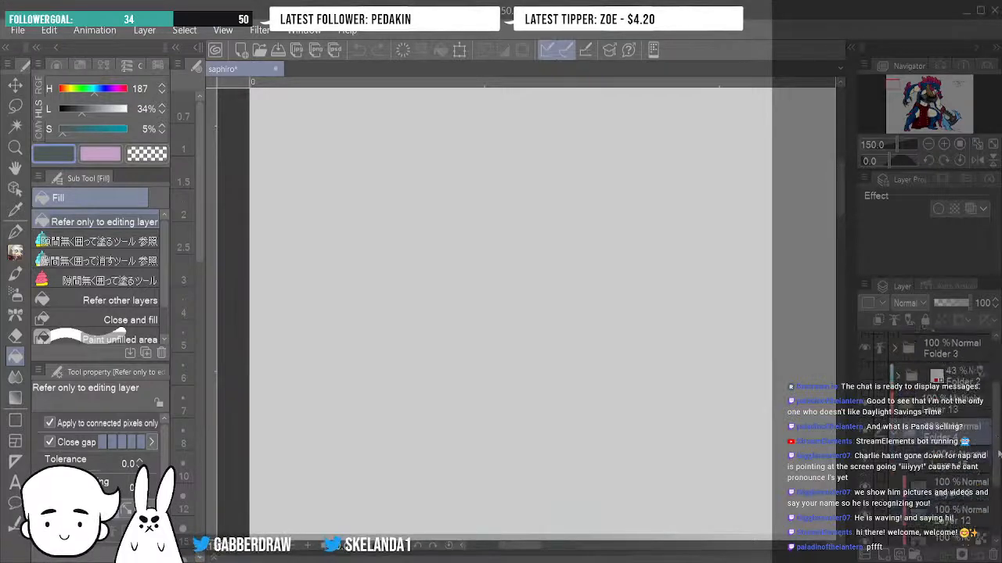
{"action": "left_click", "coordinate": [894, 434]}
{"action": "left_click", "coordinate": [947, 463]}
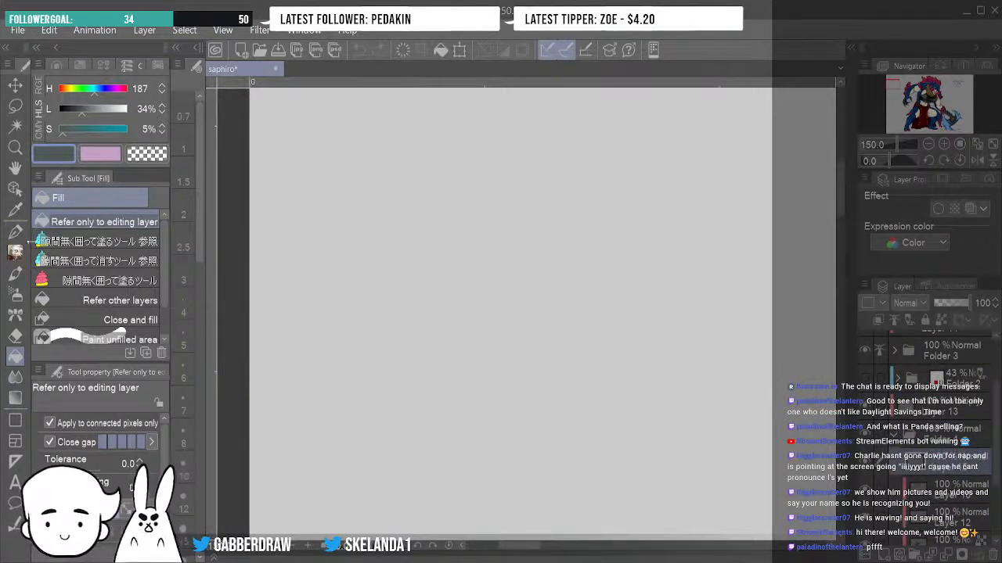
{"action": "left_click", "coordinate": [15, 233]}
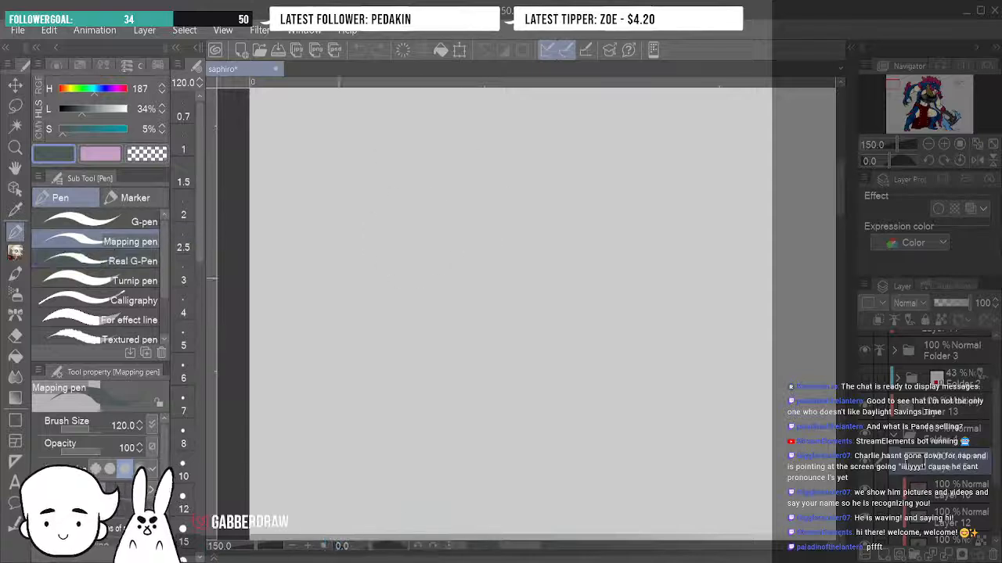
{"action": "left_click", "coordinate": [184, 312]}
{"action": "mouse_move", "coordinate": [481, 125]}
{"action": "left_mouse_down"}
{"action": "mouse_move", "coordinate": [599, 291]}
{"action": "mouse_move", "coordinate": [358, 300]}
{"action": "left_mouse_up"}
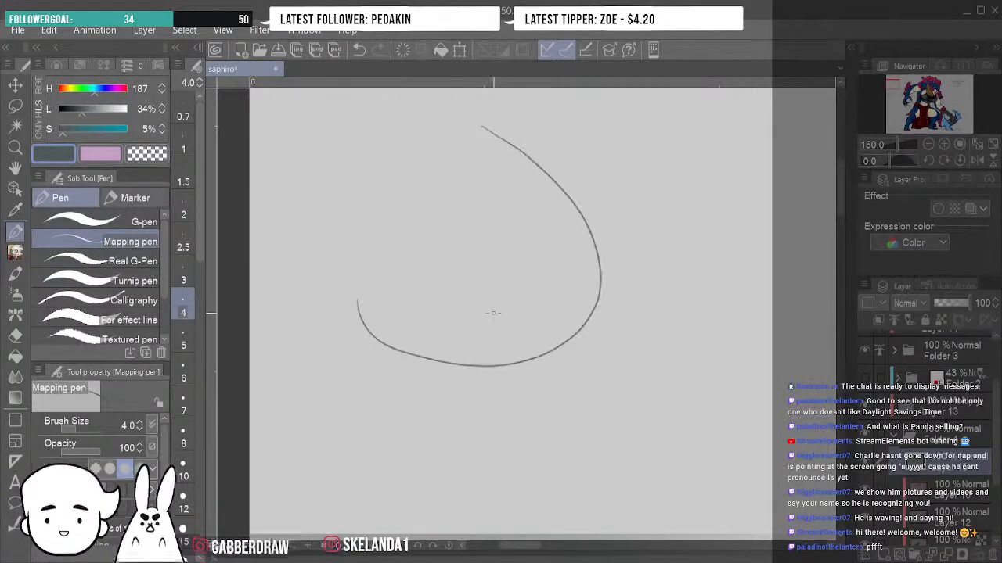
Sketch the facial features inside and around the outline: a round muzzle, two small oval eyes, slanted brow lines, a nose arc and a mouth arch.
{"action": "mouse_move", "coordinate": [426, 352]}
{"action": "left_mouse_down"}
{"action": "mouse_move", "coordinate": [391, 284]}
{"action": "mouse_move", "coordinate": [543, 371]}
{"action": "left_mouse_up"}
{"action": "mouse_move", "coordinate": [326, 294]}
{"action": "left_mouse_down"}
{"action": "mouse_move", "coordinate": [379, 275]}
{"action": "mouse_move", "coordinate": [349, 265]}
{"action": "left_mouse_up"}
{"action": "left_click_drag", "start_coordinate": [579, 248], "coordinate": [583, 228]}
{"action": "left_click_drag", "start_coordinate": [311, 212], "coordinate": [397, 247]}
{"action": "left_click_drag", "start_coordinate": [554, 218], "coordinate": [618, 145]}
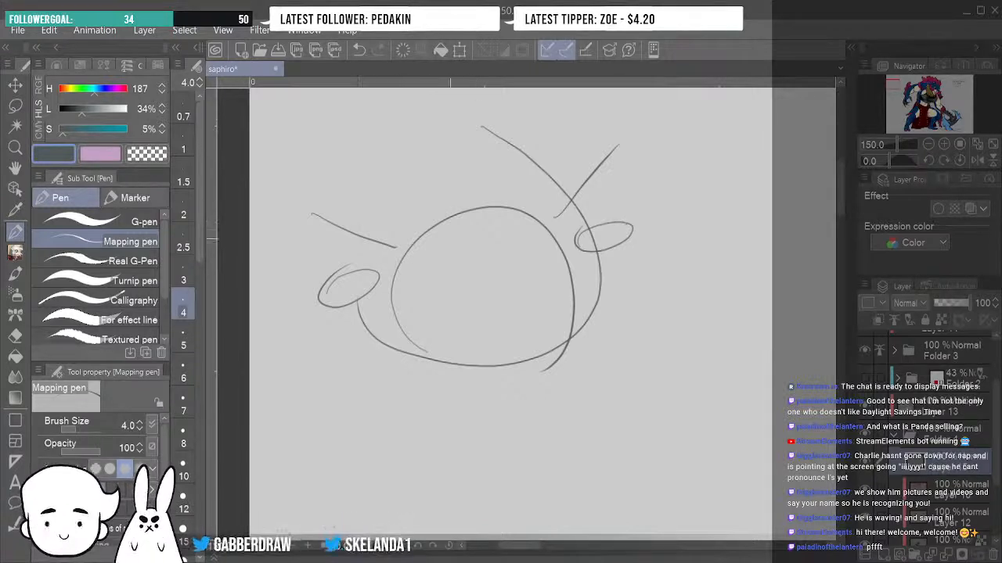
{"action": "left_click_drag", "start_coordinate": [443, 224], "coordinate": [529, 209]}
{"action": "mouse_move", "coordinate": [443, 356]}
{"action": "left_mouse_down"}
{"action": "mouse_move", "coordinate": [506, 310]}
{"action": "mouse_move", "coordinate": [493, 356]}
{"action": "left_mouse_up"}
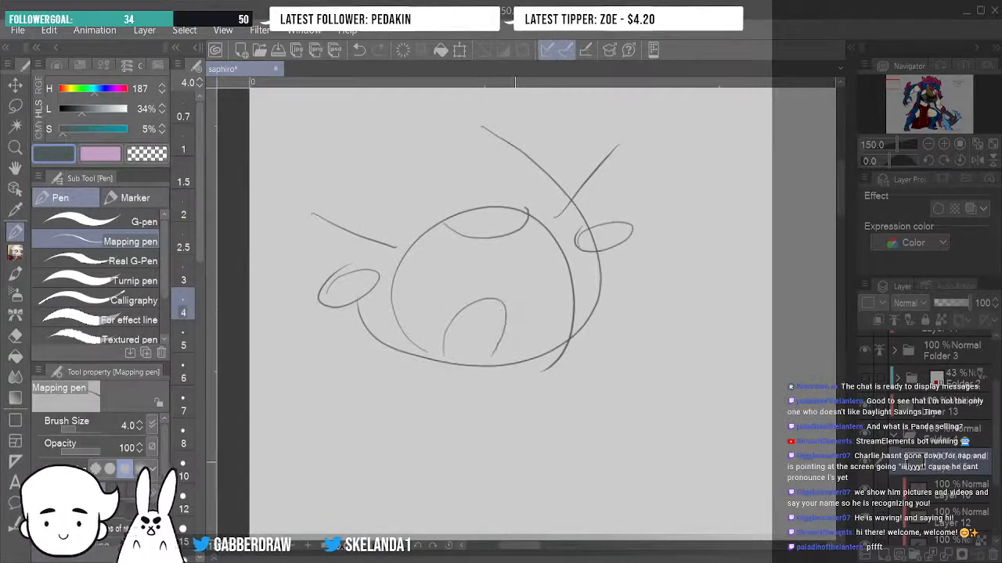
Thicken both brows with hatching, then add another head line, zigzag fur lines on both sides and a small mark beside the head.
{"action": "left_click_drag", "start_coordinate": [557, 213], "coordinate": [616, 147]}
{"action": "left_click_drag", "start_coordinate": [320, 211], "coordinate": [398, 245]}
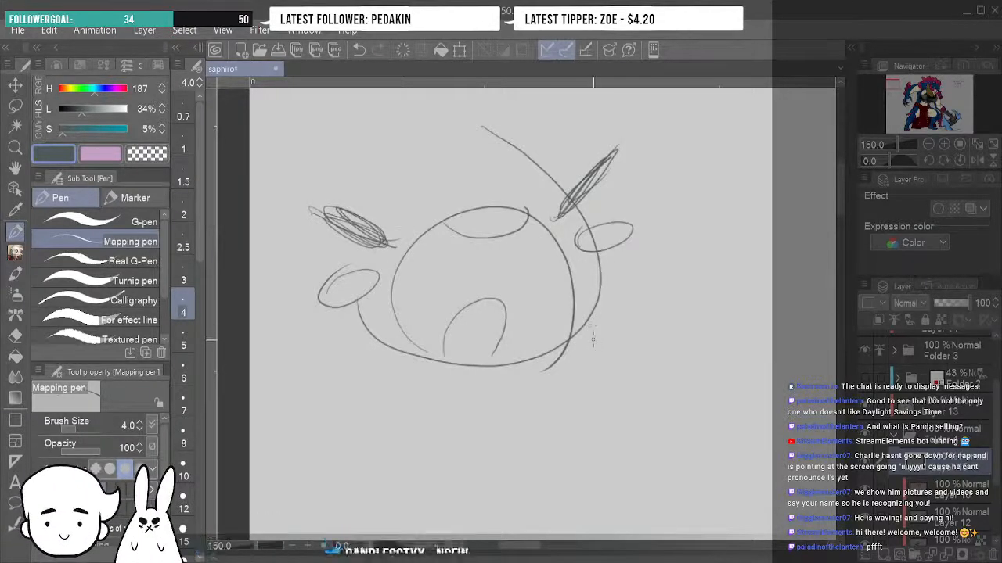
{"action": "left_click_drag", "start_coordinate": [440, 122], "coordinate": [334, 249]}
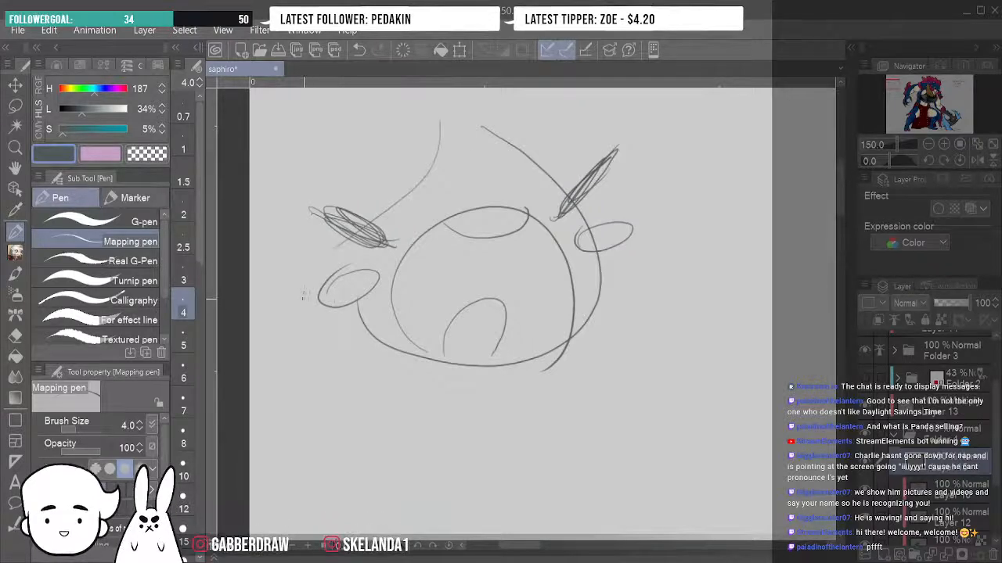
{"action": "left_click_drag", "start_coordinate": [298, 299], "coordinate": [354, 449]}
{"action": "mouse_move", "coordinate": [629, 269]}
{"action": "left_mouse_down"}
{"action": "mouse_move", "coordinate": [677, 333]}
{"action": "mouse_move", "coordinate": [611, 432]}
{"action": "left_mouse_up"}
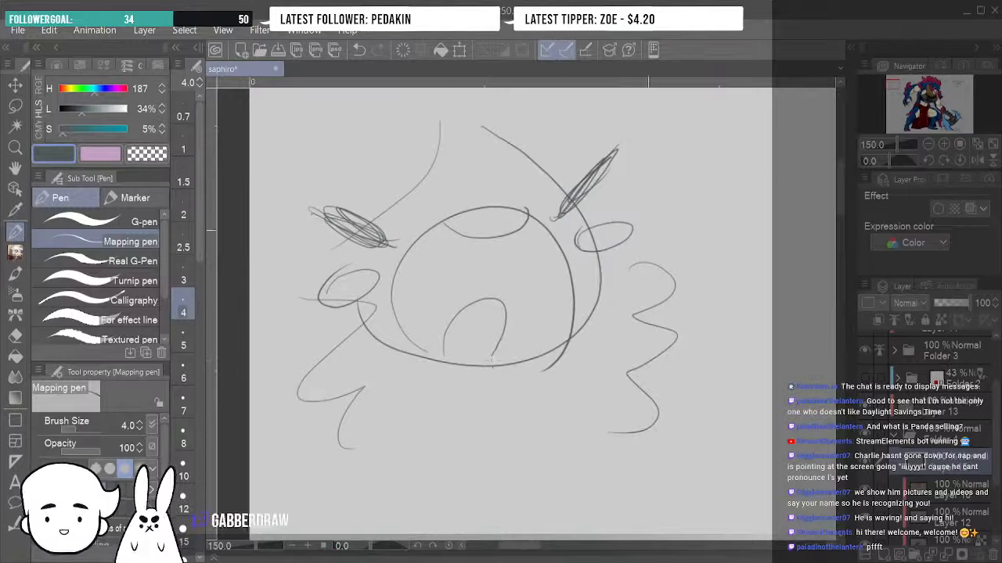
{"action": "left_click_drag", "start_coordinate": [662, 160], "coordinate": [670, 180]}
{"action": "left_click", "coordinate": [679, 182]}
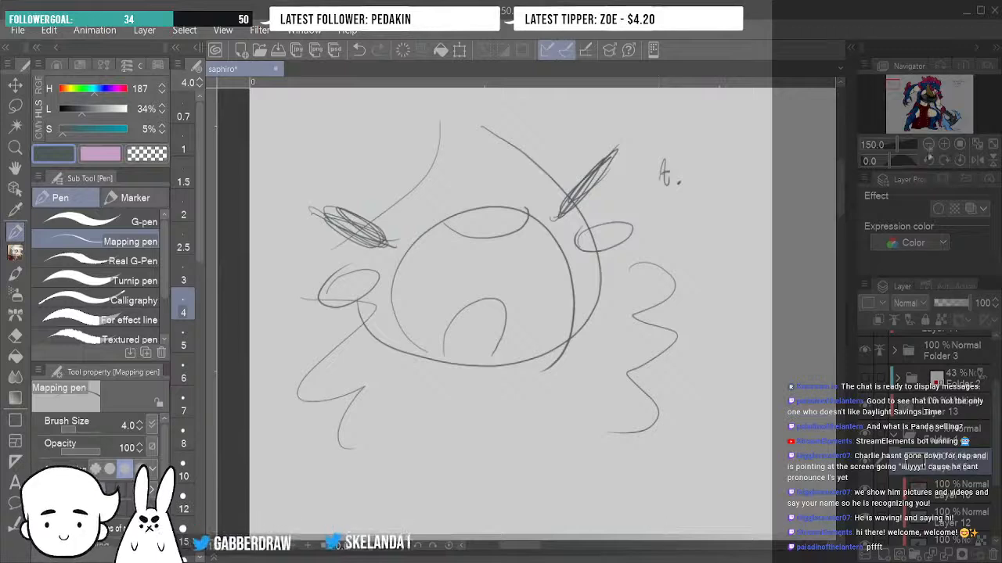
Lasso the entire rough face sketch, delete it and clear the selection.
{"action": "key", "text": "ctrl+minus"}
{"action": "key", "text": "m"}
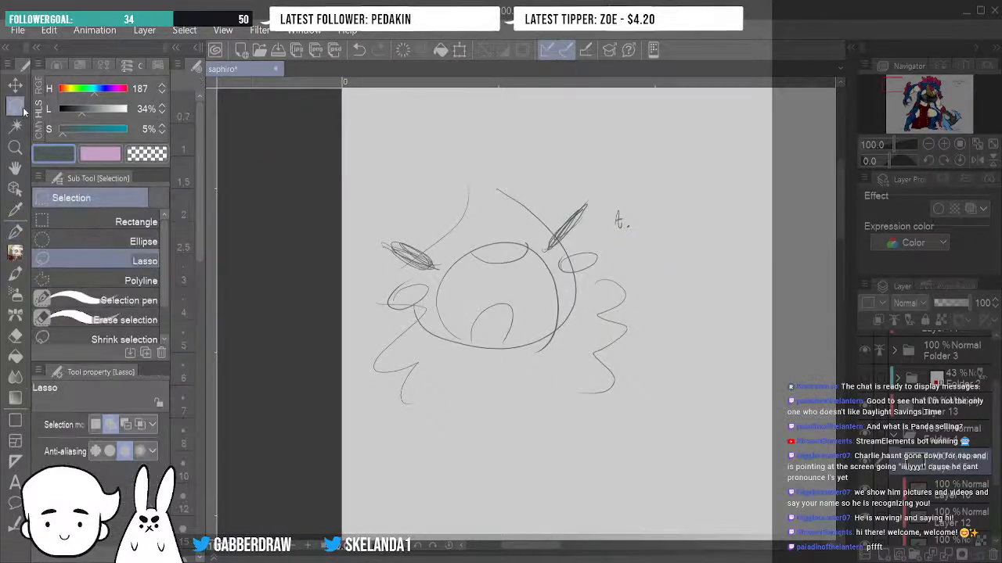
{"action": "mouse_move", "coordinate": [351, 196]}
{"action": "left_mouse_down"}
{"action": "mouse_move", "coordinate": [673, 182]}
{"action": "mouse_move", "coordinate": [381, 432]}
{"action": "mouse_move", "coordinate": [410, 110]}
{"action": "left_mouse_up"}
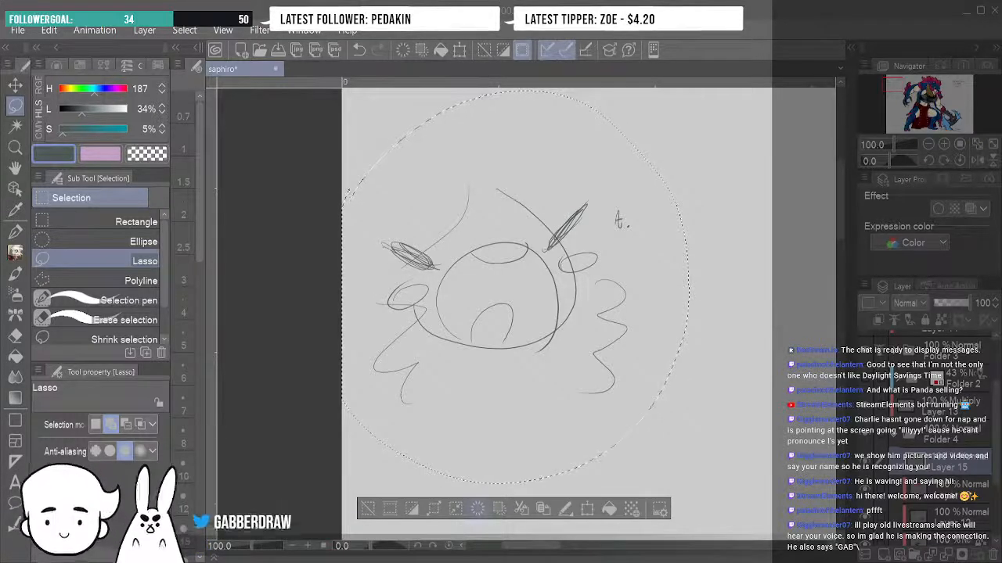
{"action": "left_click", "coordinate": [530, 509]}
{"action": "left_click", "coordinate": [368, 510]}
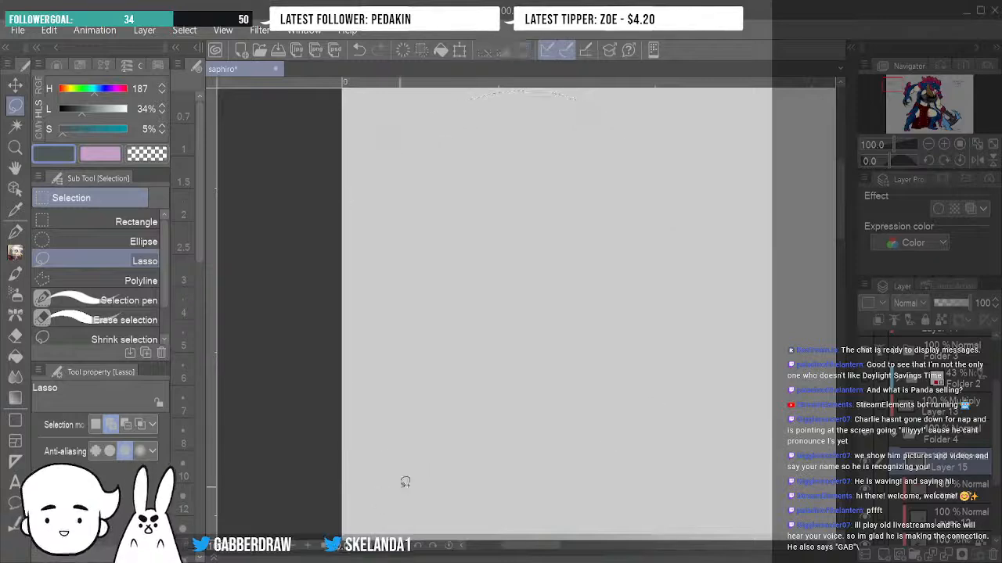
View the figure from the chest down and turn Folder 4's visibility off and on to compare.
{"action": "left_click", "coordinate": [928, 144]}
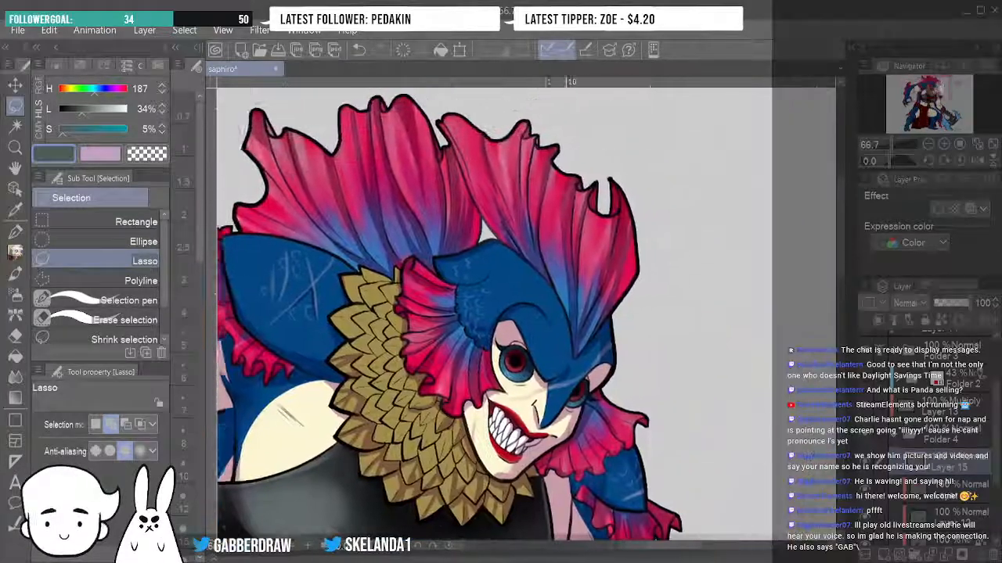
{"action": "left_click", "coordinate": [928, 145]}
{"action": "left_click", "coordinate": [928, 145]}
{"action": "left_click_drag", "start_coordinate": [937, 100], "coordinate": [930, 115]}
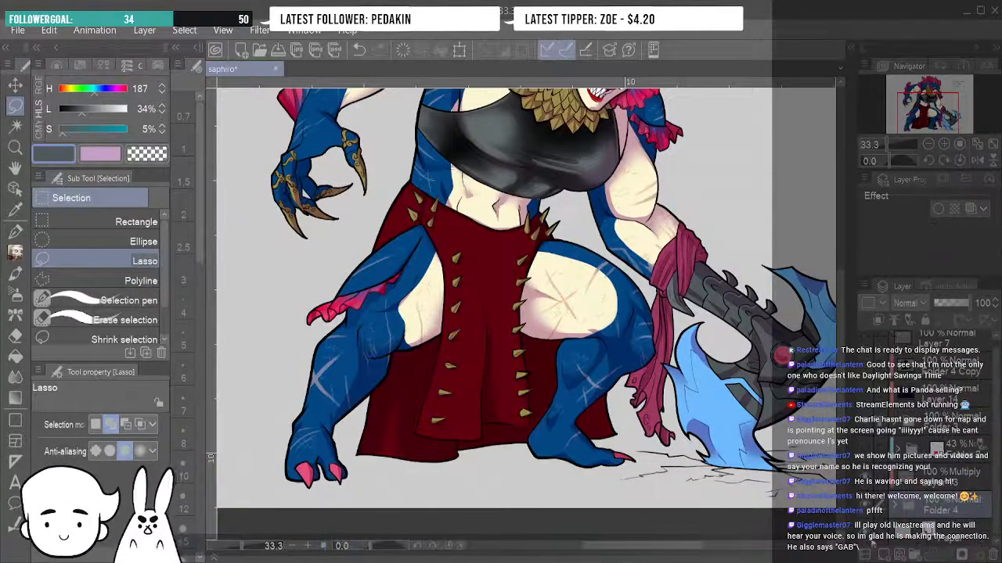
{"action": "left_click", "coordinate": [867, 510]}
{"action": "left_click", "coordinate": [867, 508]}
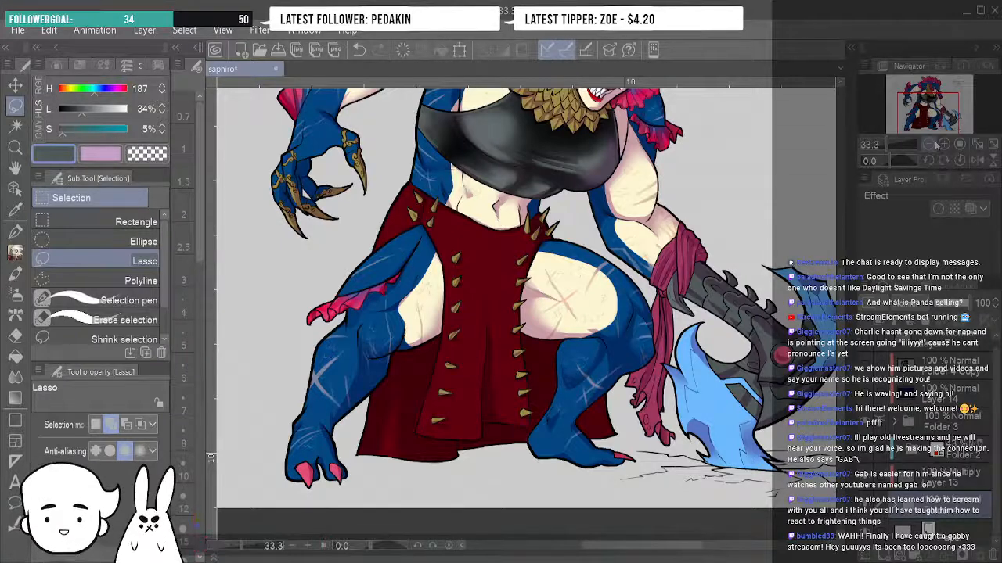
Examine the character's legs, skirt and axe up close, then the upper body and the handwritten notes.
{"action": "left_click", "coordinate": [942, 144]}
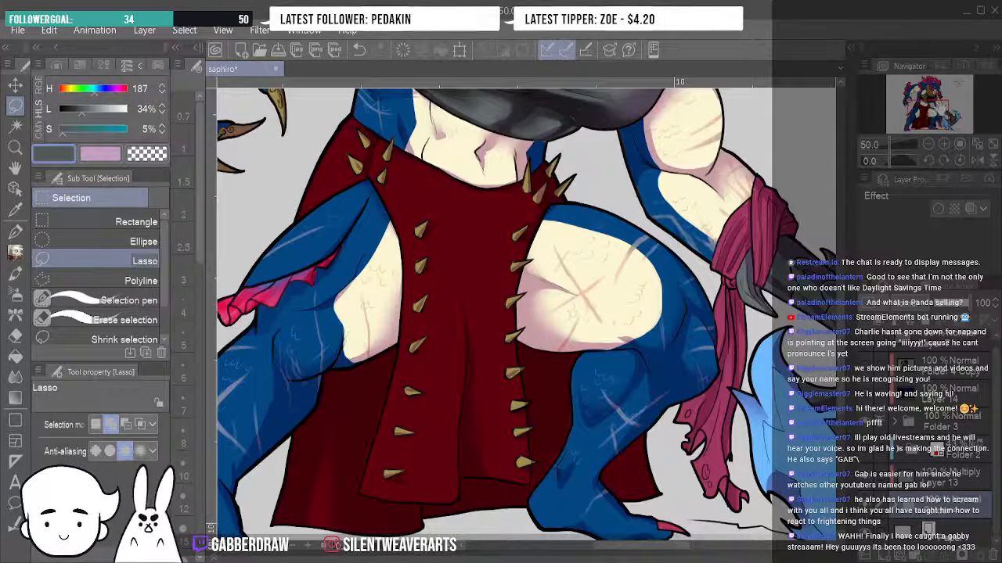
{"action": "left_click_drag", "start_coordinate": [626, 353], "coordinate": [395, 260]}
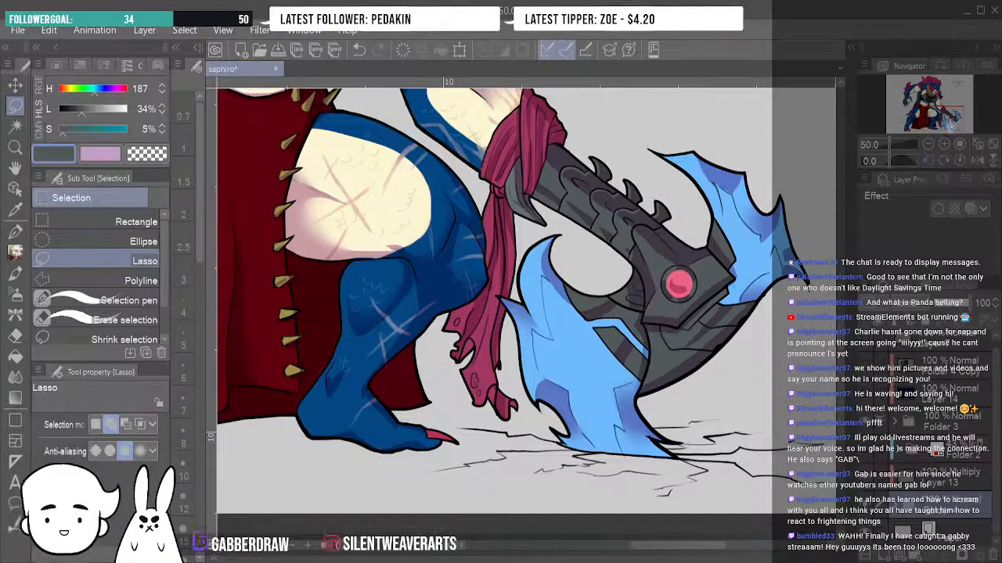
{"action": "left_click", "coordinate": [928, 144]}
{"action": "left_click", "coordinate": [928, 144]}
{"action": "left_click_drag", "start_coordinate": [956, 124], "coordinate": [934, 122]}
{"action": "left_click", "coordinate": [944, 146]}
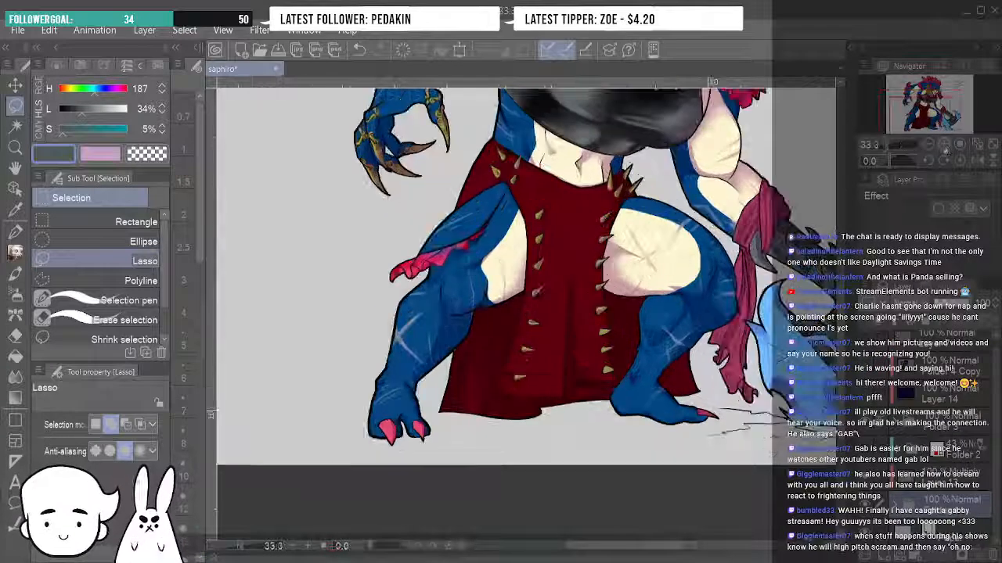
{"action": "left_click", "coordinate": [944, 145]}
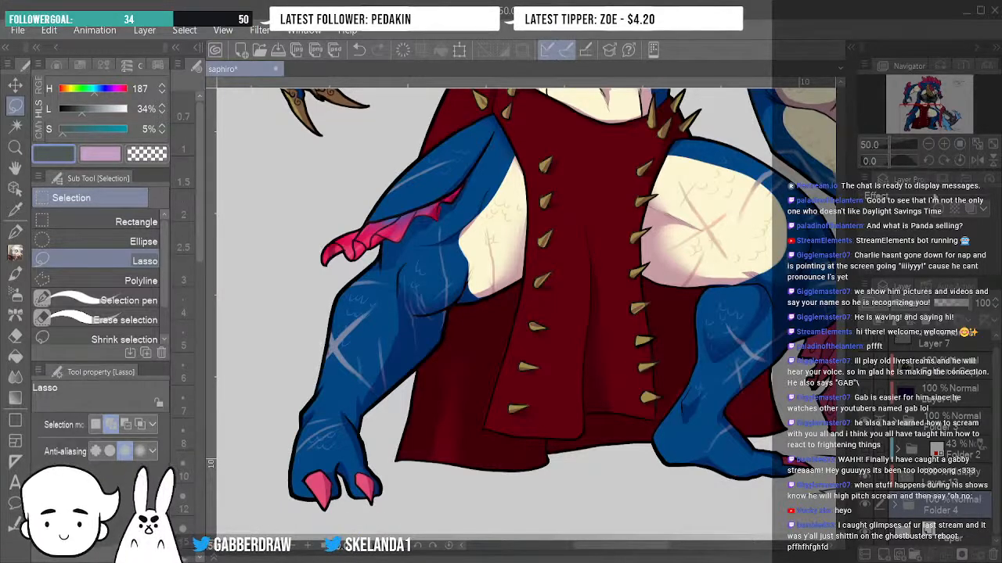
{"action": "mouse_move", "coordinate": [929, 122]}
{"action": "left_mouse_down"}
{"action": "mouse_move", "coordinate": [945, 115]}
{"action": "mouse_move", "coordinate": [936, 119]}
{"action": "left_mouse_up"}
{"action": "left_click", "coordinate": [928, 144]}
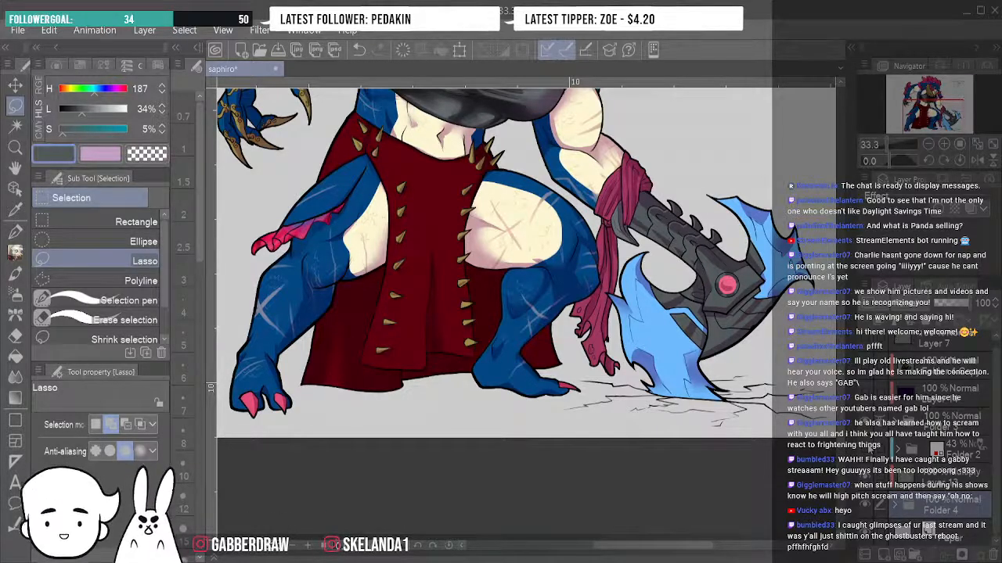
{"action": "left_click_drag", "start_coordinate": [931, 119], "coordinate": [935, 103]}
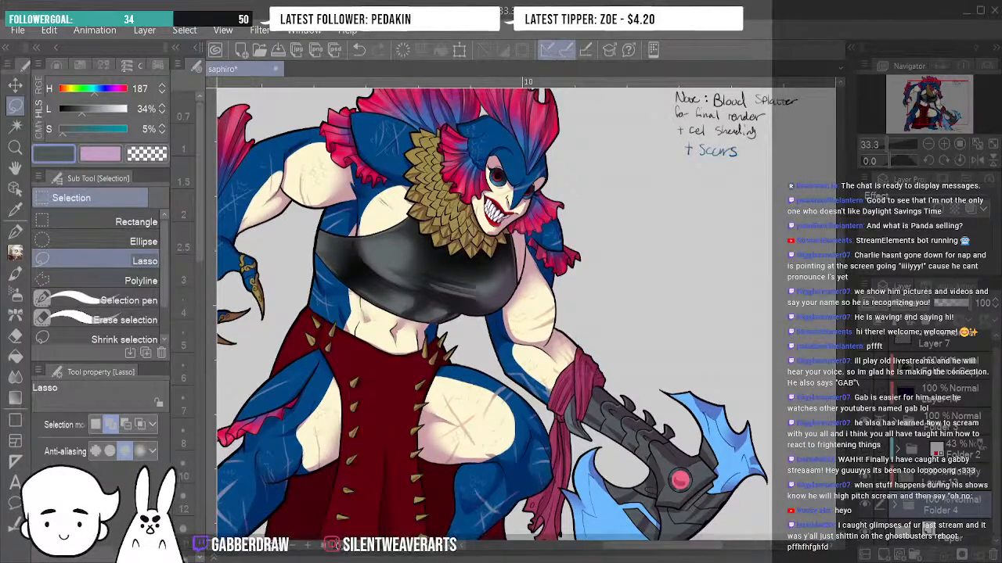
Toggle the visibility of Folder 4, Folder 2 and Folder 3 off and on in turn to check their contents.
{"action": "left_click", "coordinate": [866, 506]}
{"action": "left_click", "coordinate": [865, 507]}
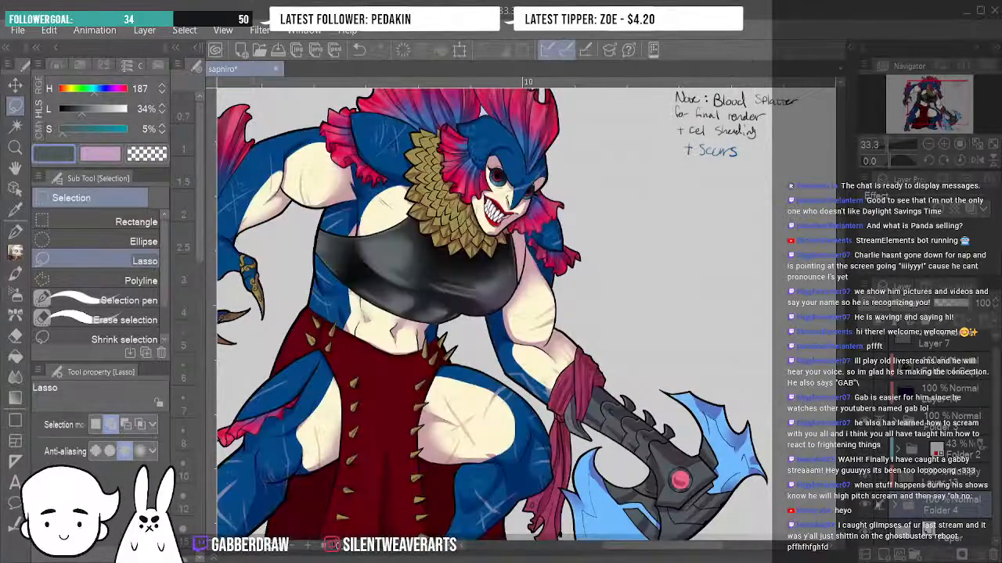
{"action": "left_click", "coordinate": [866, 449]}
{"action": "left_click", "coordinate": [866, 450]}
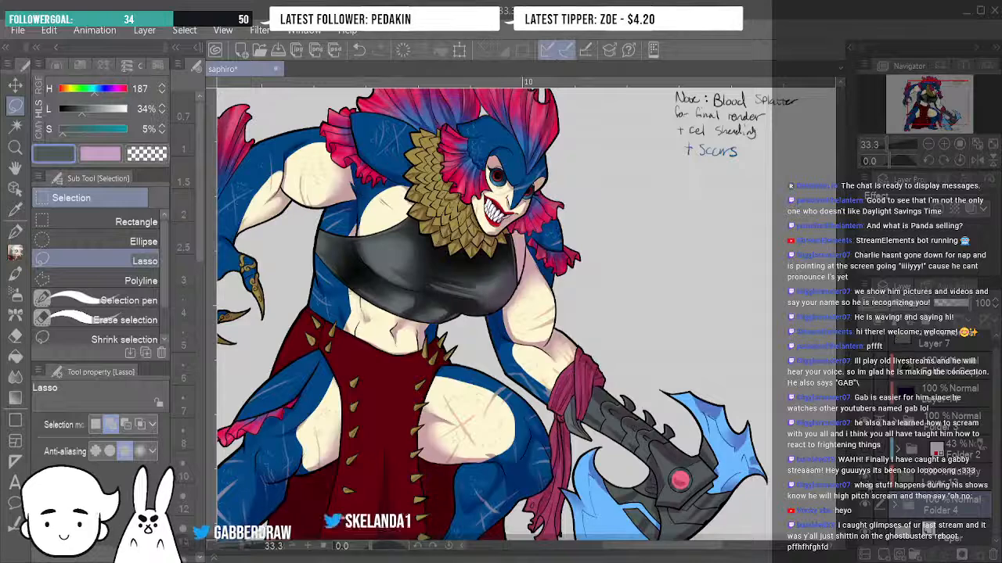
{"action": "left_click", "coordinate": [865, 422]}
{"action": "left_click", "coordinate": [866, 422]}
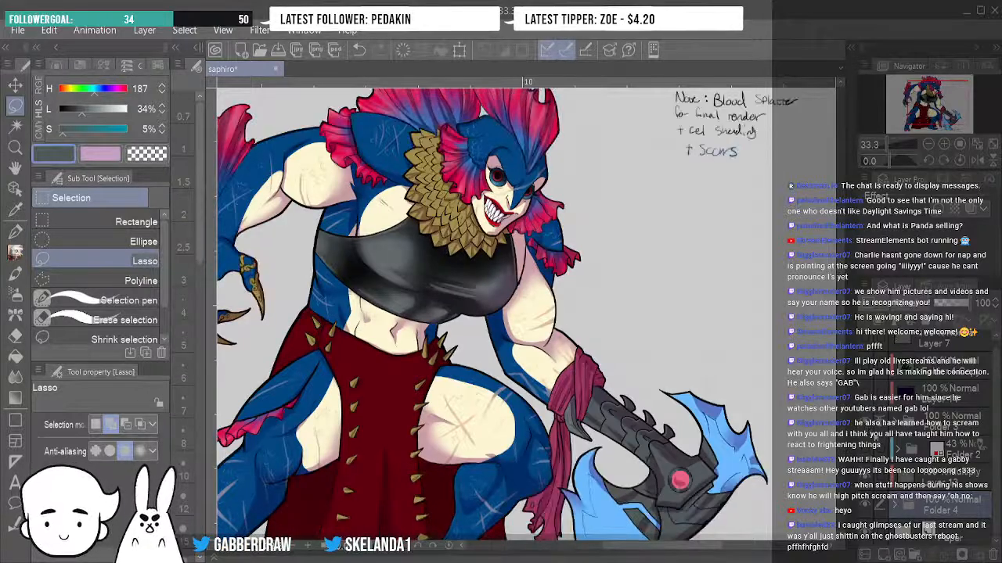
Set up the Mapping pen at size 25 with the pale pink secondary colour on Multiply Layer 13 for work around the head and collar.
{"action": "key", "text": "x"}
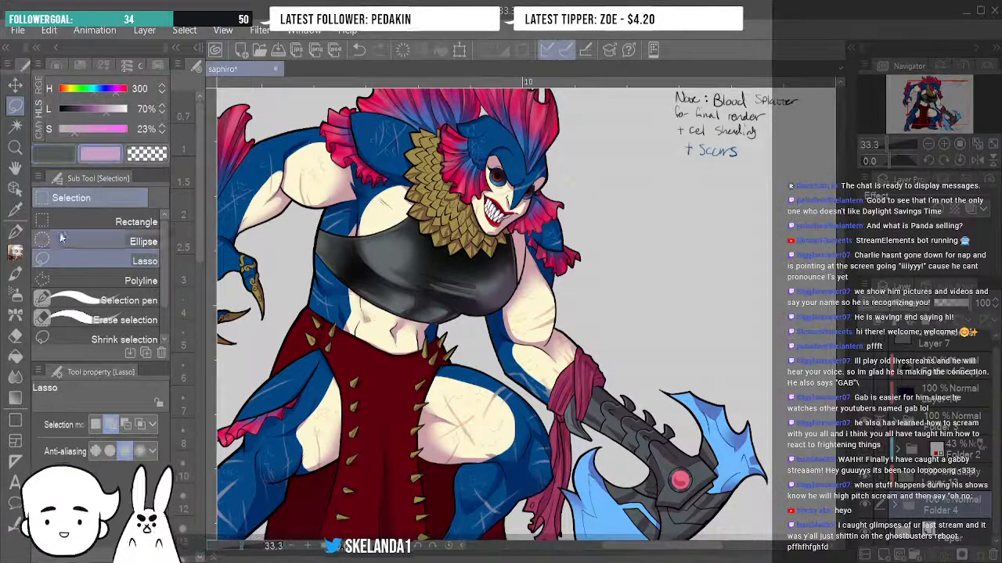
{"action": "key", "text": "p"}
{"action": "left_click", "coordinate": [944, 145]}
{"action": "left_click", "coordinate": [944, 145]}
{"action": "left_click", "coordinate": [943, 146]}
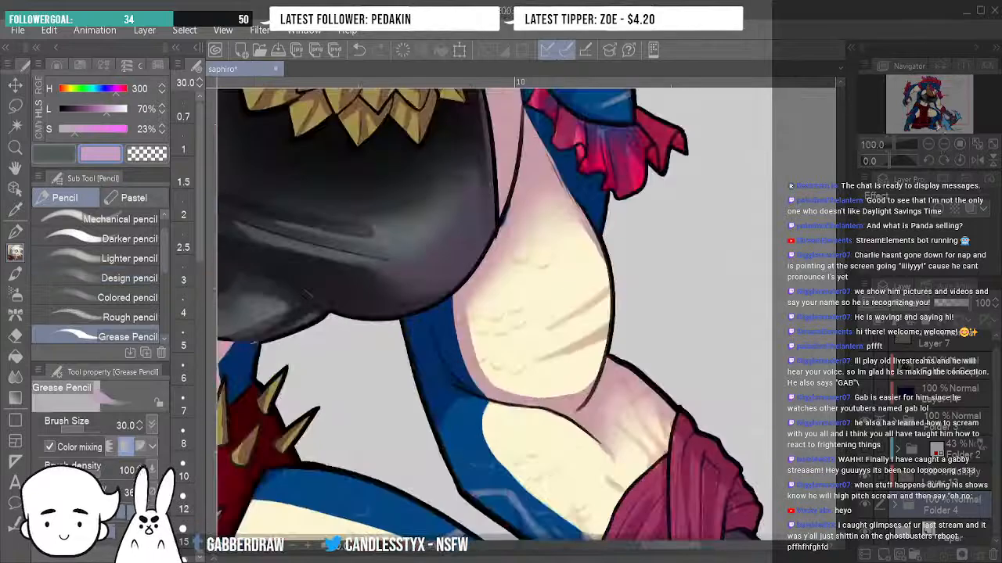
{"action": "left_click_drag", "start_coordinate": [930, 111], "coordinate": [930, 97]}
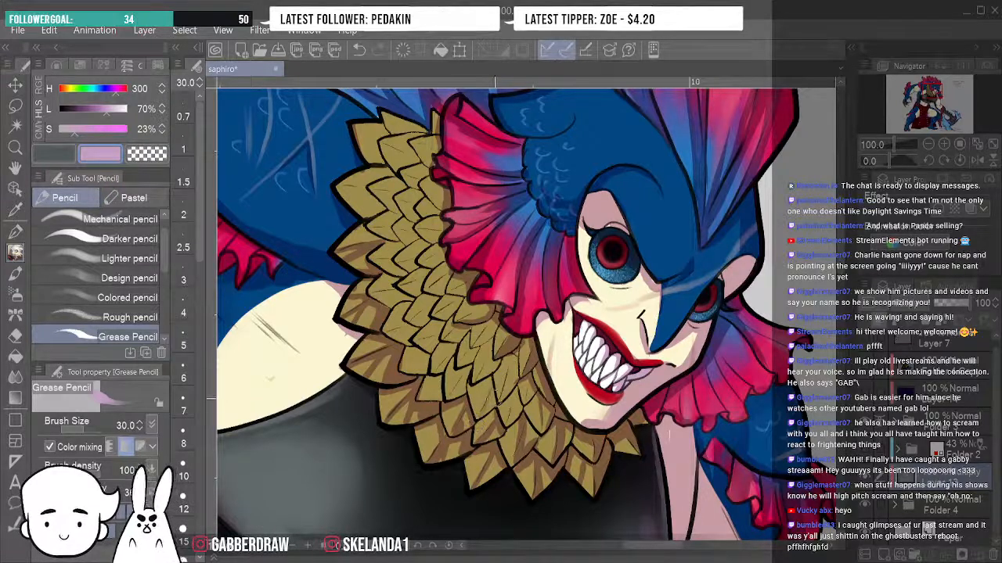
{"action": "left_click", "coordinate": [14, 232]}
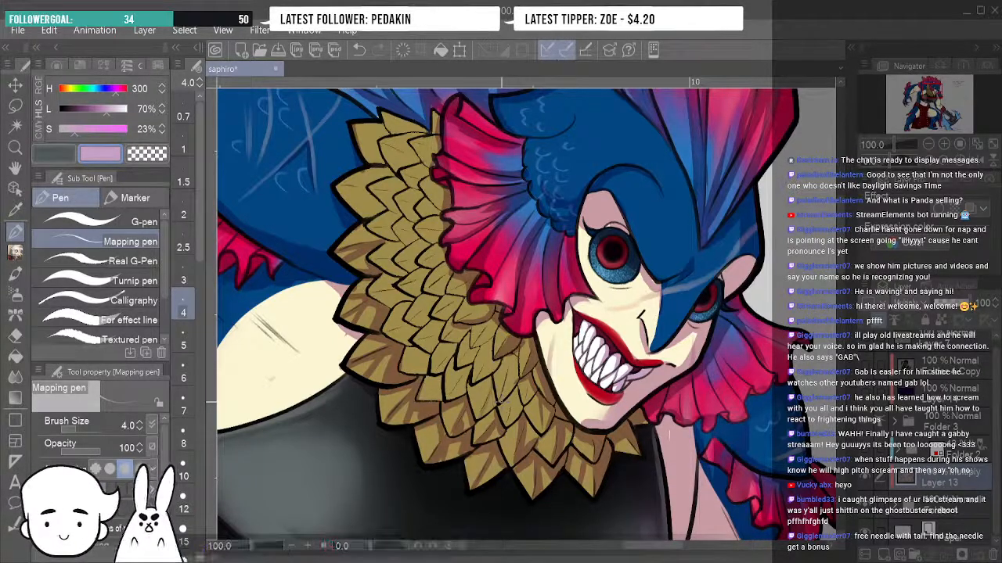
{"action": "key", "text": "]"}
{"action": "key", "text": "]"}
{"action": "key", "text": "]"}
{"action": "key", "text": "]"}
{"action": "key", "text": "]"}
{"action": "key", "text": "]"}
{"action": "key", "text": "]"}
{"action": "key", "text": "]"}
{"action": "key", "text": "]"}
{"action": "key", "text": "]"}
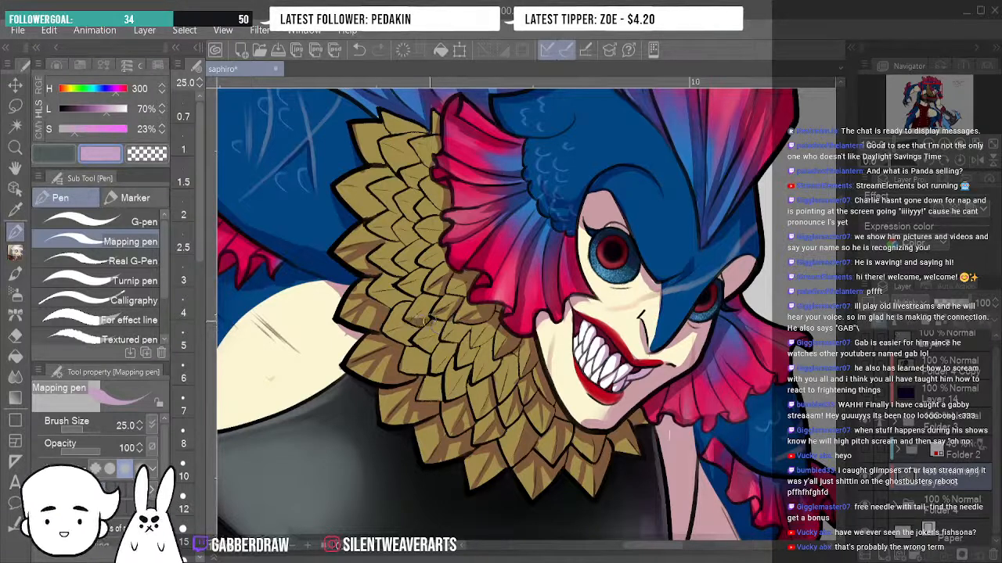
Check the head and collar in a horizontally mirrored view and with the canvas view rotated to -75 degrees.
{"action": "left_click", "coordinate": [977, 160]}
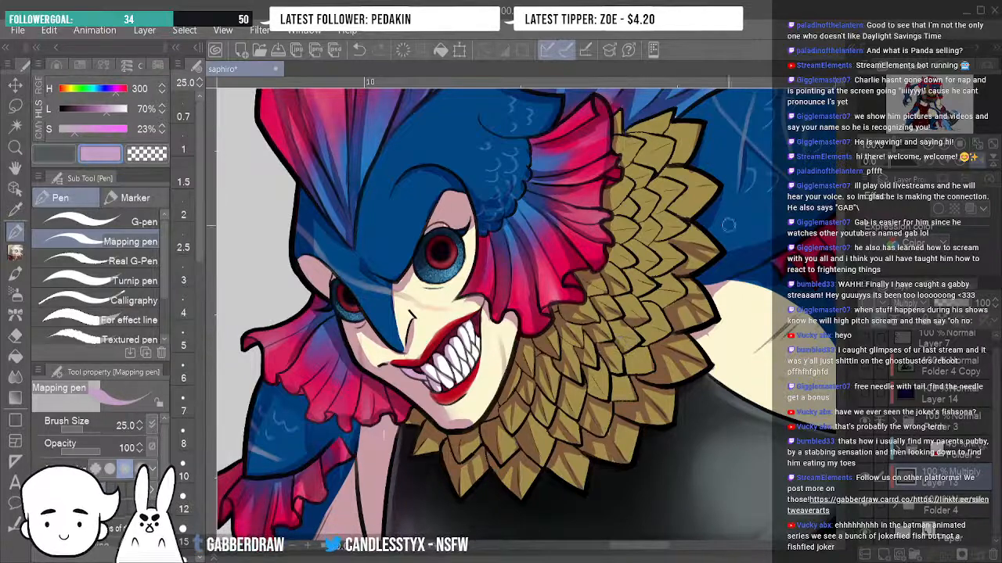
{"action": "left_click", "coordinate": [983, 163]}
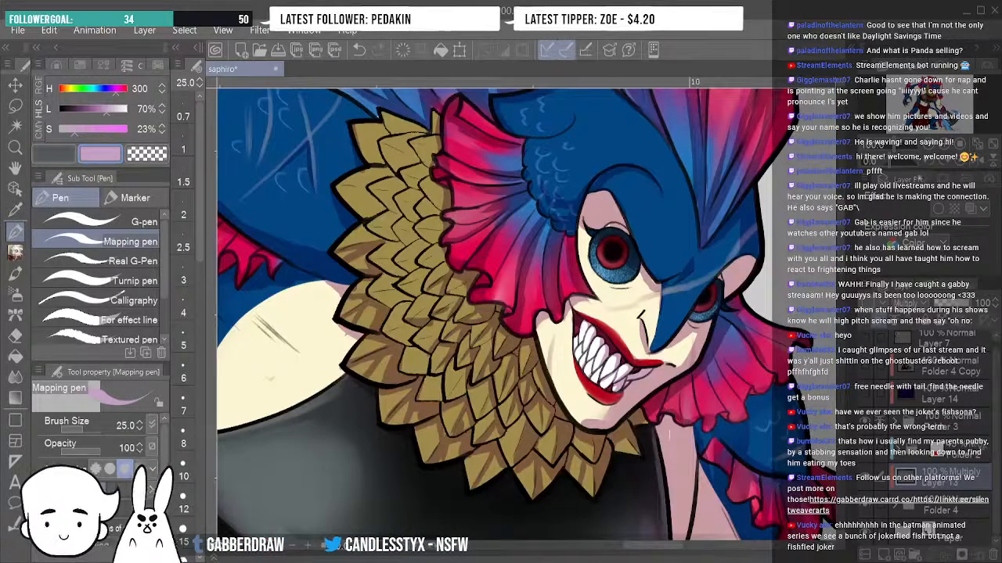
{"action": "left_click", "coordinate": [924, 167]}
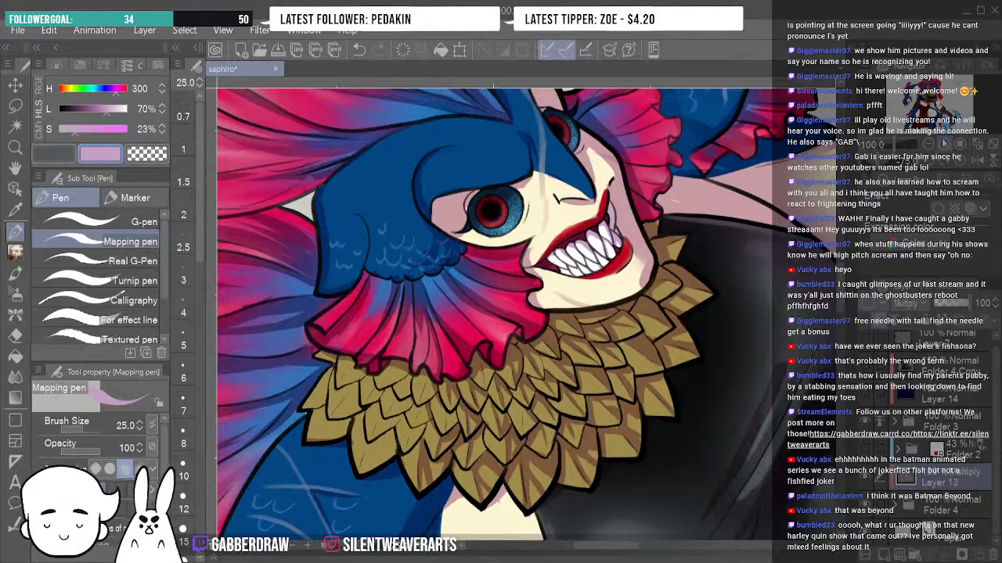
{"action": "left_click", "coordinate": [976, 164]}
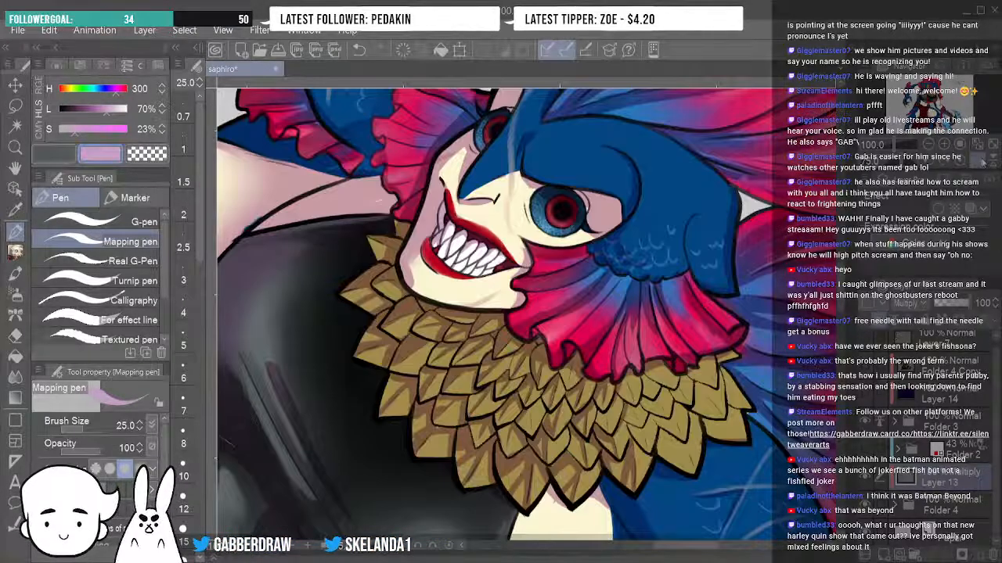
{"action": "left_click", "coordinate": [977, 162]}
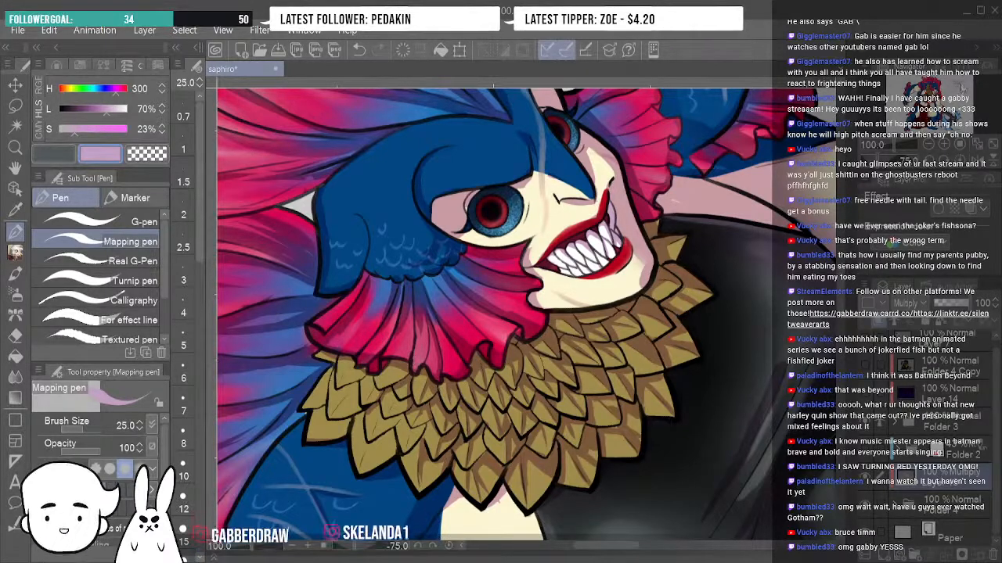
Sketch a boxy, square-jawed head with neck lines in pale pink on the blank canvas beside the handwritten notes.
{"action": "left_click_drag", "start_coordinate": [960, 86], "coordinate": [963, 86]}
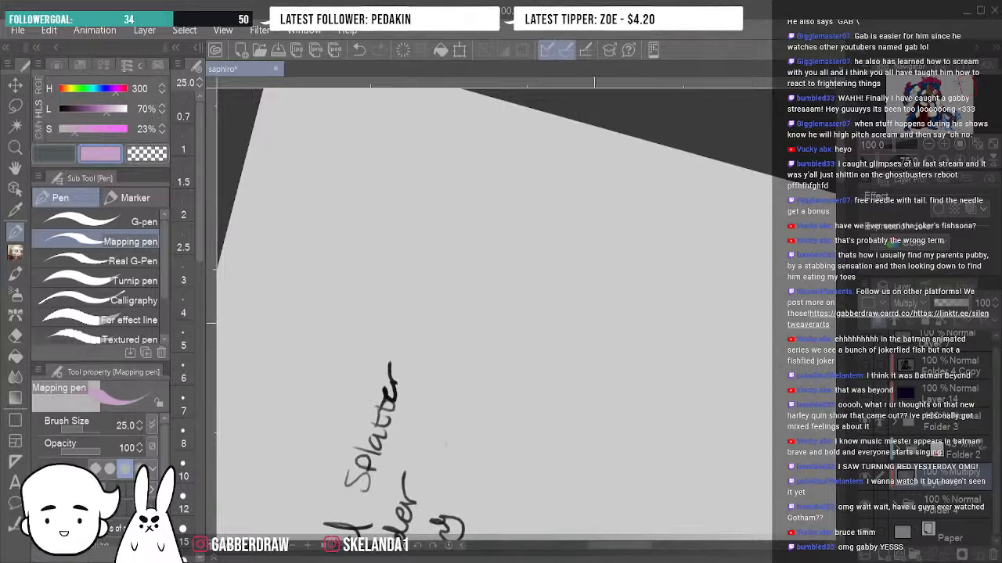
{"action": "mouse_move", "coordinate": [540, 198]}
{"action": "left_mouse_down"}
{"action": "mouse_move", "coordinate": [530, 336]}
{"action": "mouse_move", "coordinate": [656, 320]}
{"action": "left_mouse_up"}
{"action": "mouse_move", "coordinate": [546, 185]}
{"action": "left_mouse_down"}
{"action": "mouse_move", "coordinate": [603, 146]}
{"action": "mouse_move", "coordinate": [598, 166]}
{"action": "mouse_move", "coordinate": [651, 171]}
{"action": "mouse_move", "coordinate": [685, 152]}
{"action": "left_mouse_up"}
{"action": "mouse_move", "coordinate": [694, 169]}
{"action": "left_mouse_down"}
{"action": "mouse_move", "coordinate": [692, 288]}
{"action": "mouse_move", "coordinate": [731, 410]}
{"action": "left_mouse_up"}
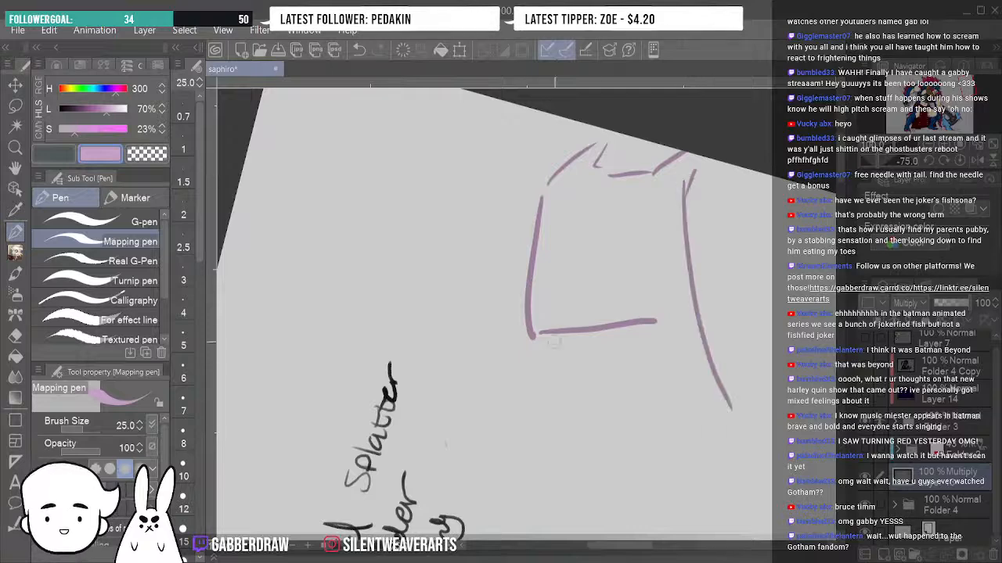
{"action": "left_click_drag", "start_coordinate": [559, 340], "coordinate": [523, 428]}
{"action": "mouse_move", "coordinate": [531, 248]}
{"action": "left_mouse_down"}
{"action": "mouse_move", "coordinate": [622, 242]}
{"action": "mouse_move", "coordinate": [640, 325]}
{"action": "left_mouse_up"}
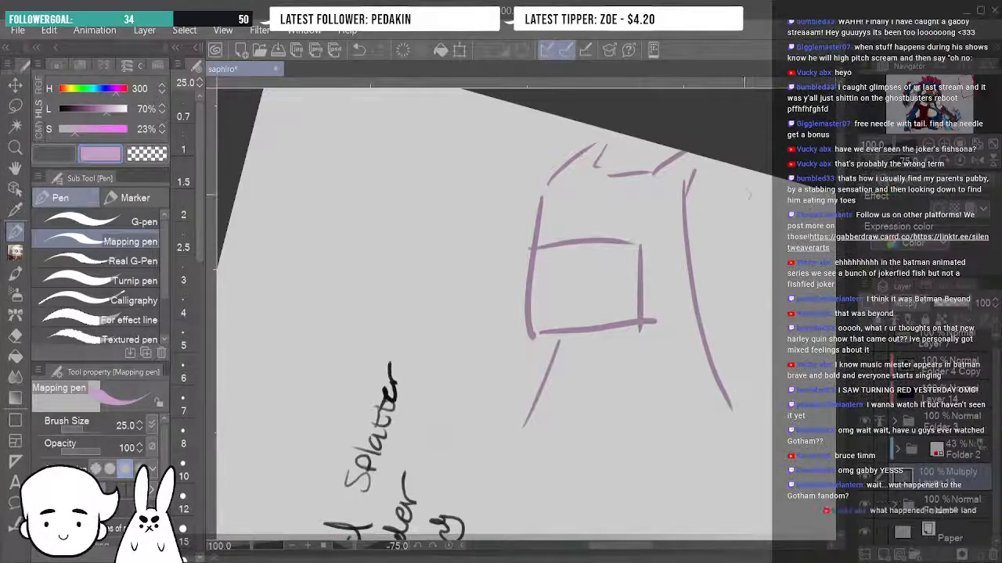
Sketch a second, angular head with a pointed fringe beside the boxy one and delete both sketches with the Lasso selection tool.
{"action": "left_click_drag", "start_coordinate": [648, 552], "coordinate": [689, 552]}
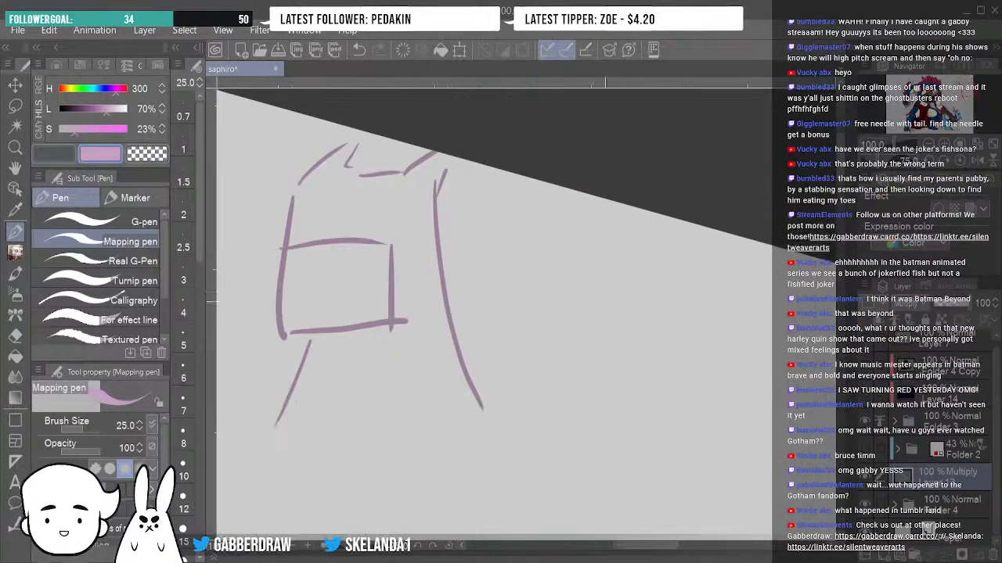
{"action": "mouse_move", "coordinate": [597, 353]}
{"action": "left_mouse_down"}
{"action": "mouse_move", "coordinate": [610, 447]}
{"action": "mouse_move", "coordinate": [716, 419]}
{"action": "left_mouse_up"}
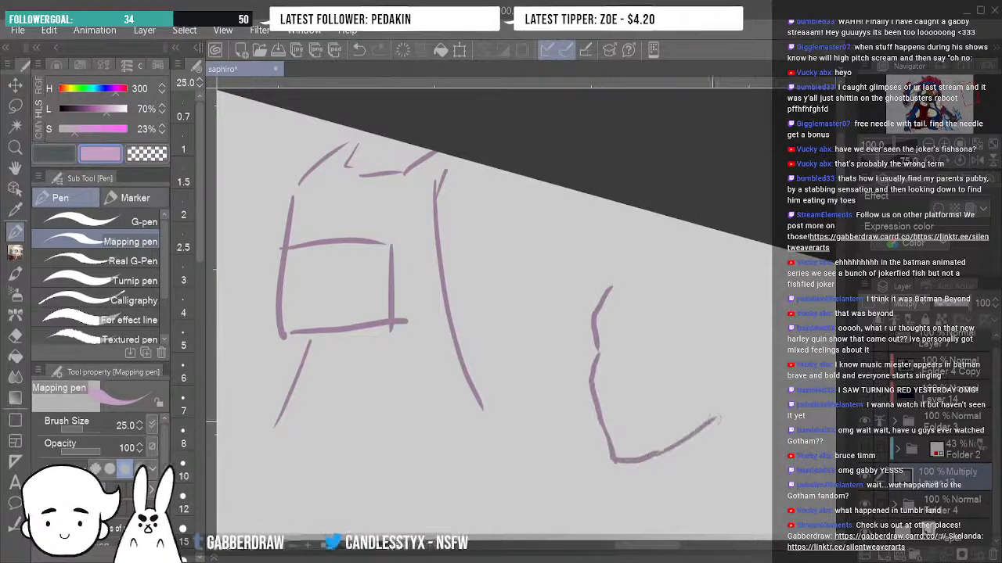
{"action": "left_click_drag", "start_coordinate": [719, 354], "coordinate": [713, 421]}
{"action": "left_click_drag", "start_coordinate": [593, 381], "coordinate": [626, 363]}
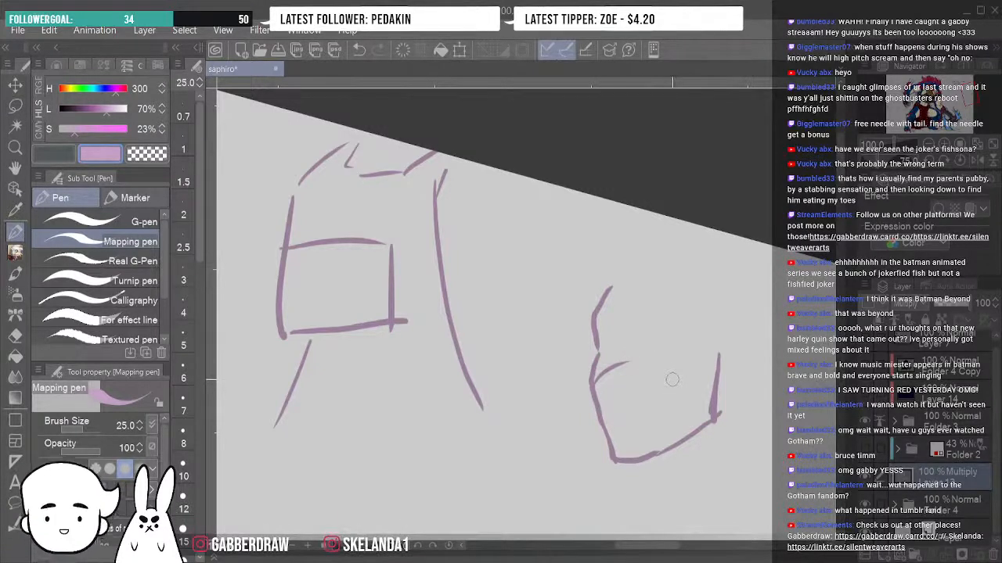
{"action": "left_click_drag", "start_coordinate": [631, 361], "coordinate": [686, 401]}
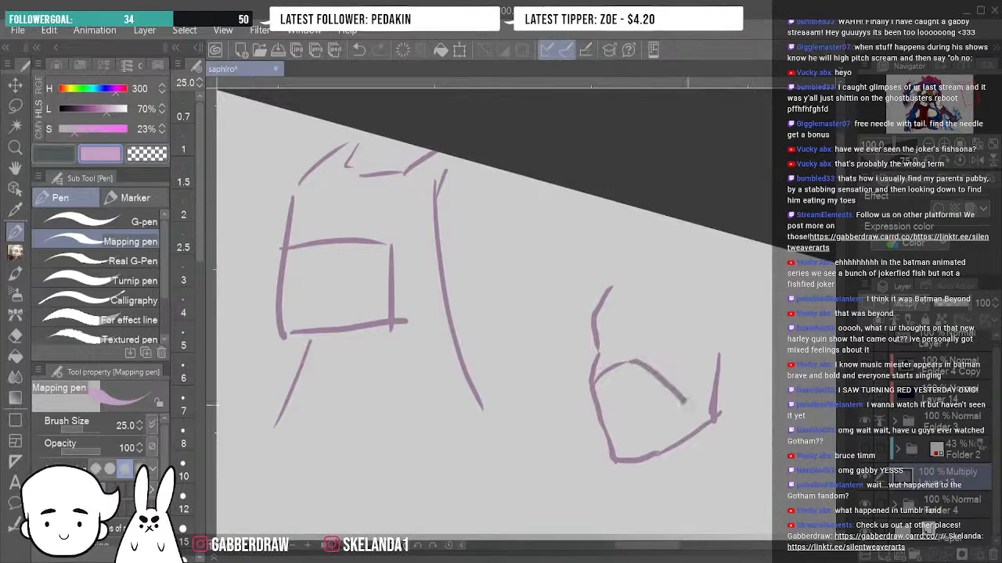
{"action": "mouse_move", "coordinate": [604, 292]}
{"action": "left_mouse_down"}
{"action": "mouse_move", "coordinate": [686, 241]}
{"action": "mouse_move", "coordinate": [648, 295]}
{"action": "left_mouse_up"}
{"action": "left_click_drag", "start_coordinate": [731, 307], "coordinate": [659, 297]}
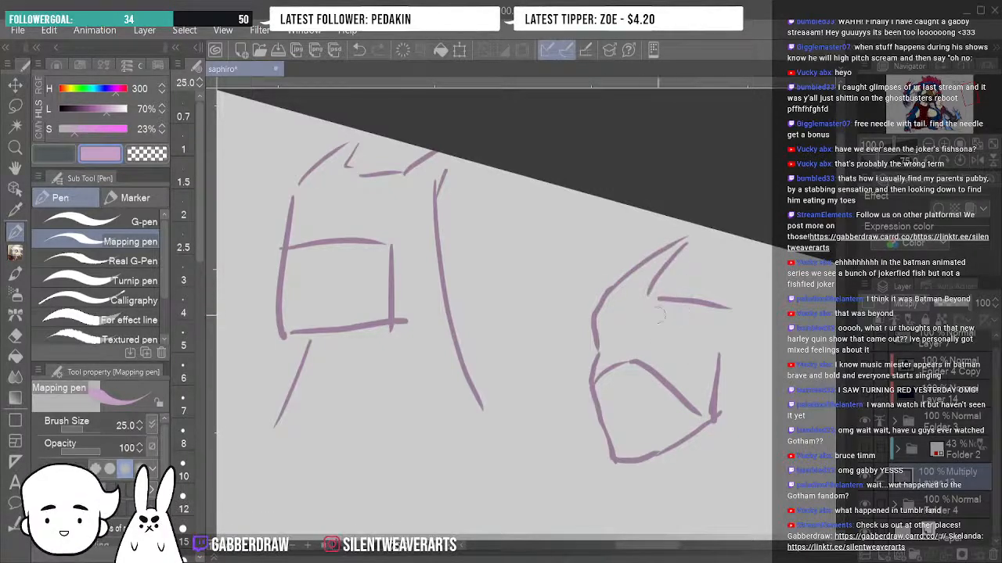
{"action": "left_click", "coordinate": [15, 106]}
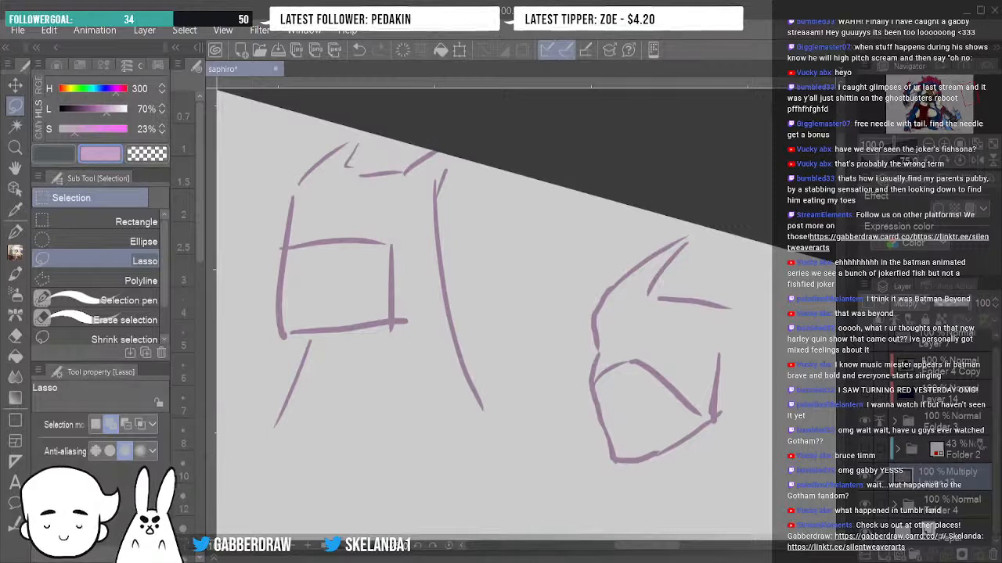
{"action": "key", "text": "Delete"}
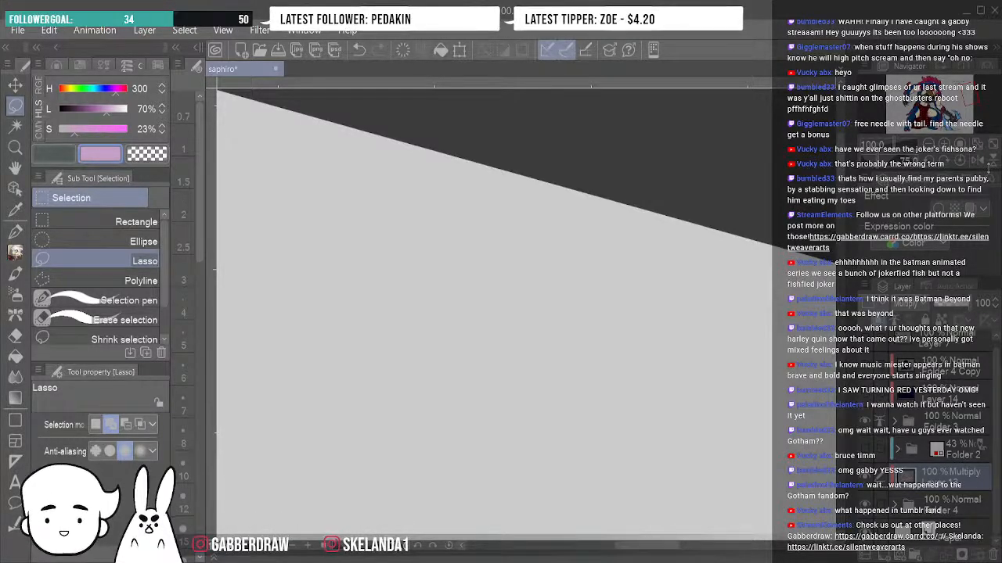
Return to the head and collar, rotate the canvas view to -60 degrees and lasso a scale on the collar's lower edge.
{"action": "left_click", "coordinate": [960, 163]}
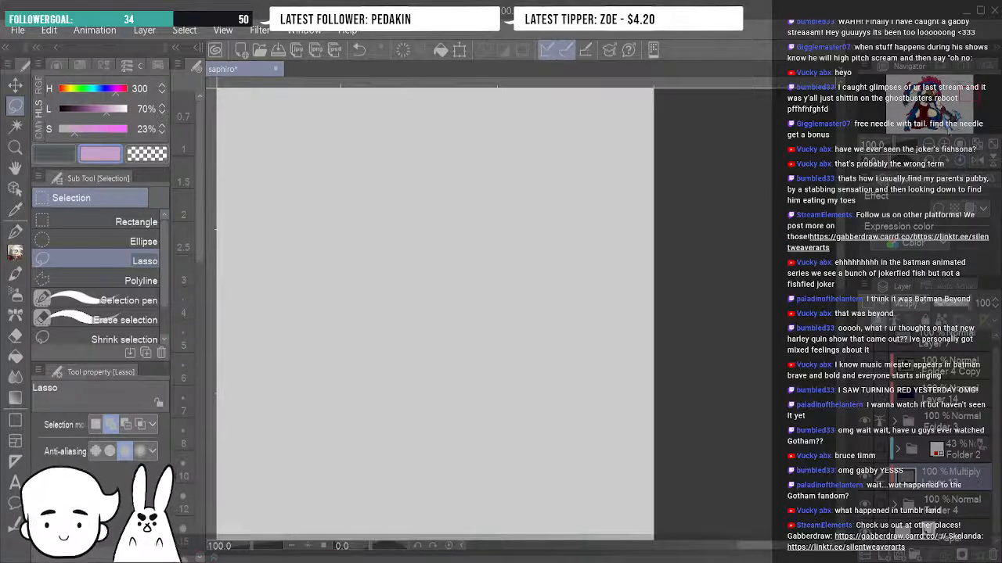
{"action": "left_click_drag", "start_coordinate": [965, 96], "coordinate": [928, 94]}
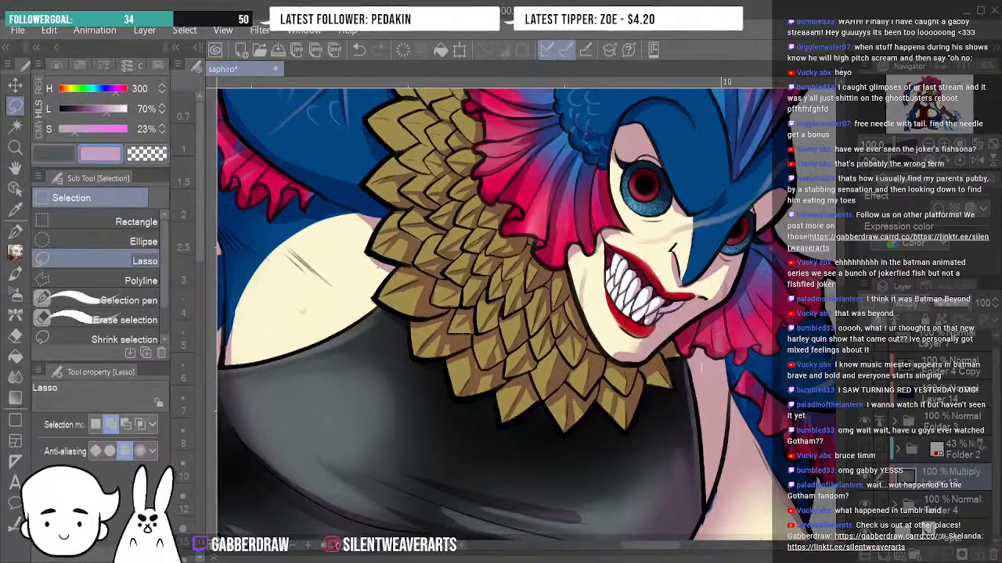
{"action": "left_click", "coordinate": [930, 162]}
{"action": "left_click", "coordinate": [930, 162]}
{"action": "left_click", "coordinate": [931, 162]}
{"action": "left_click", "coordinate": [930, 162]}
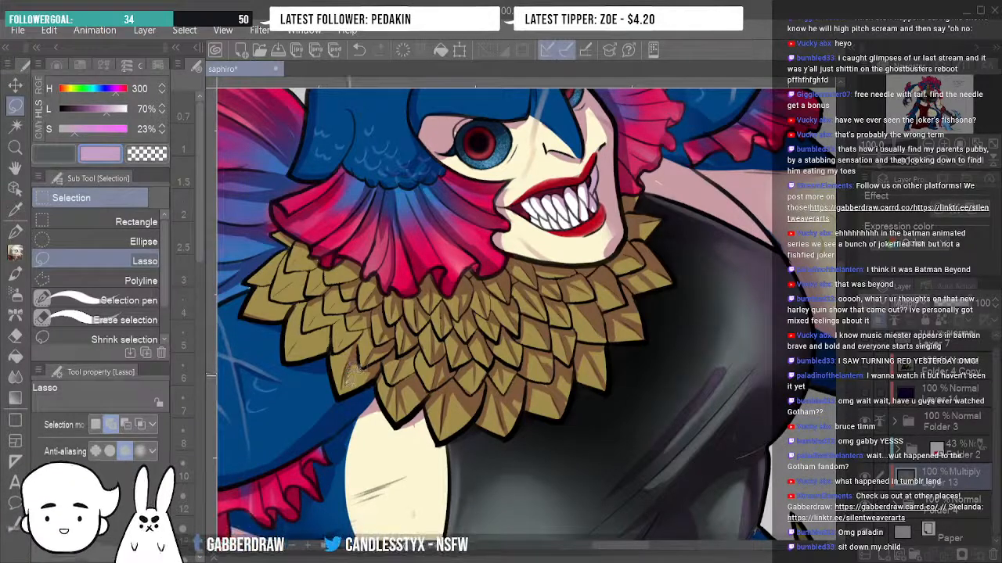
{"action": "left_click_drag", "start_coordinate": [347, 372], "coordinate": [347, 383]}
{"action": "left_click", "coordinate": [228, 416]}
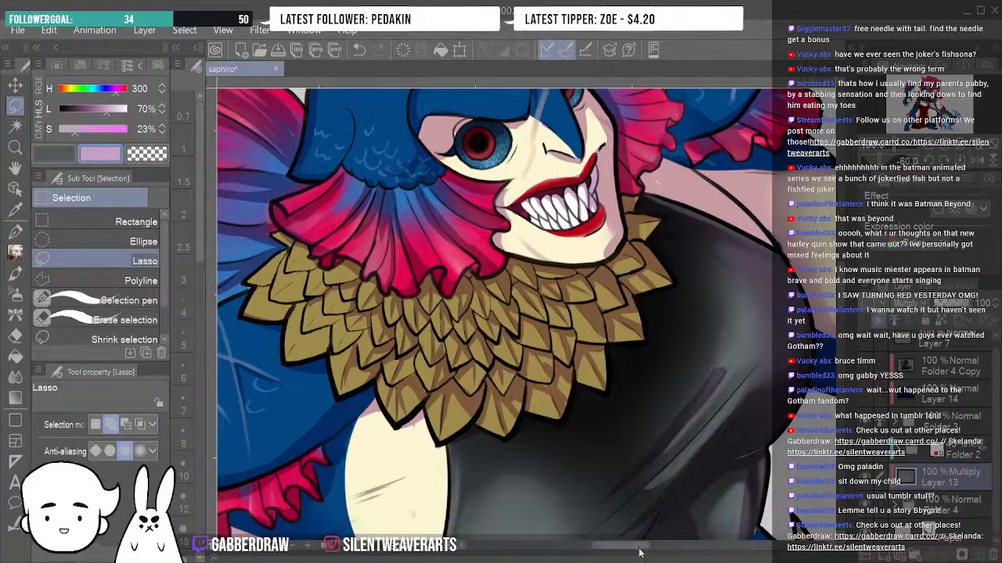
Rotate the canvas view to -90 degrees and shade the golden collar's outer scales with the Mapping pen at size 25.
{"action": "left_click_drag", "start_coordinate": [639, 548], "coordinate": [627, 552]}
{"action": "key", "text": "asciicircum"}
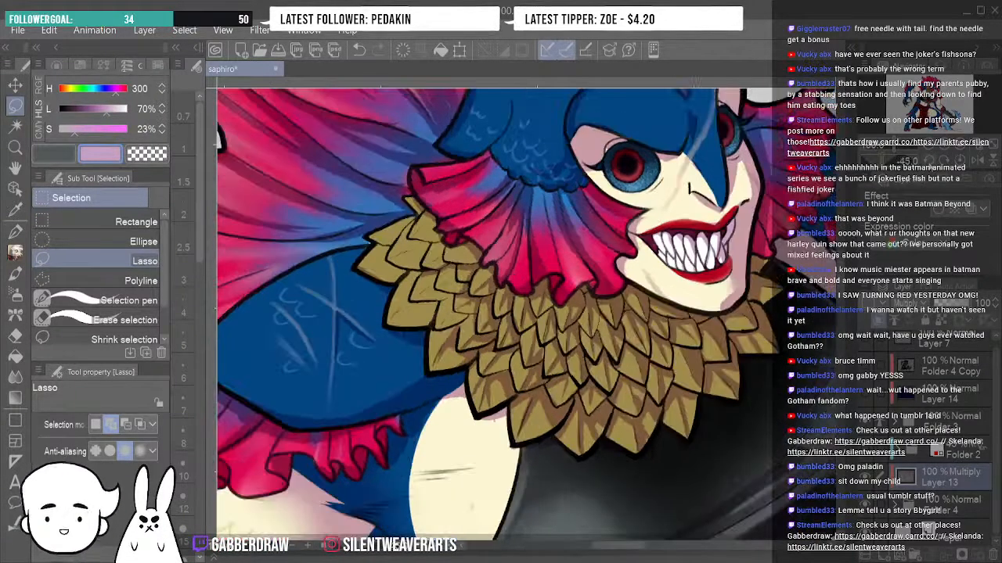
{"action": "key", "text": "minus"}
{"action": "key", "text": "minus"}
{"action": "key", "text": "minus"}
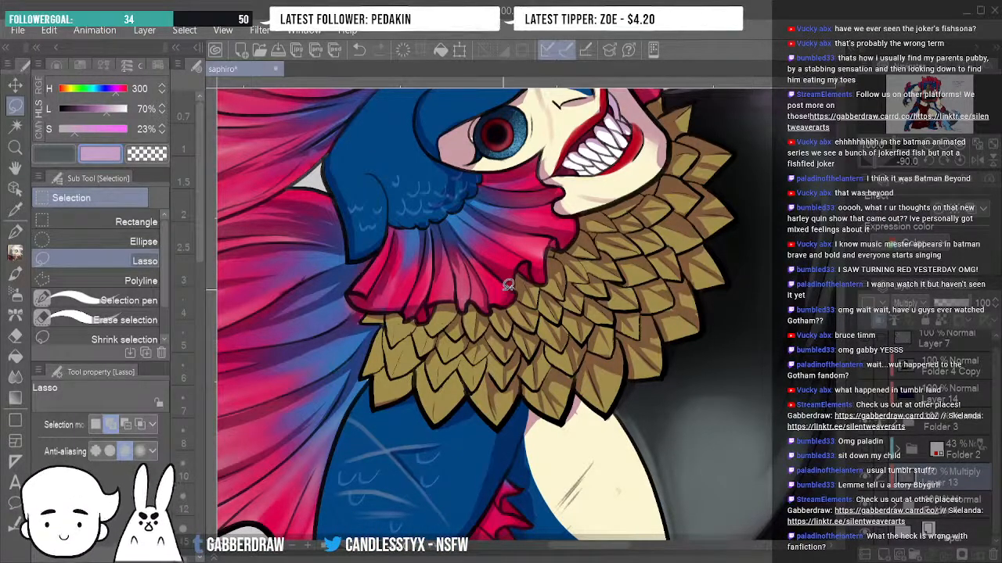
{"action": "key", "text": "p"}
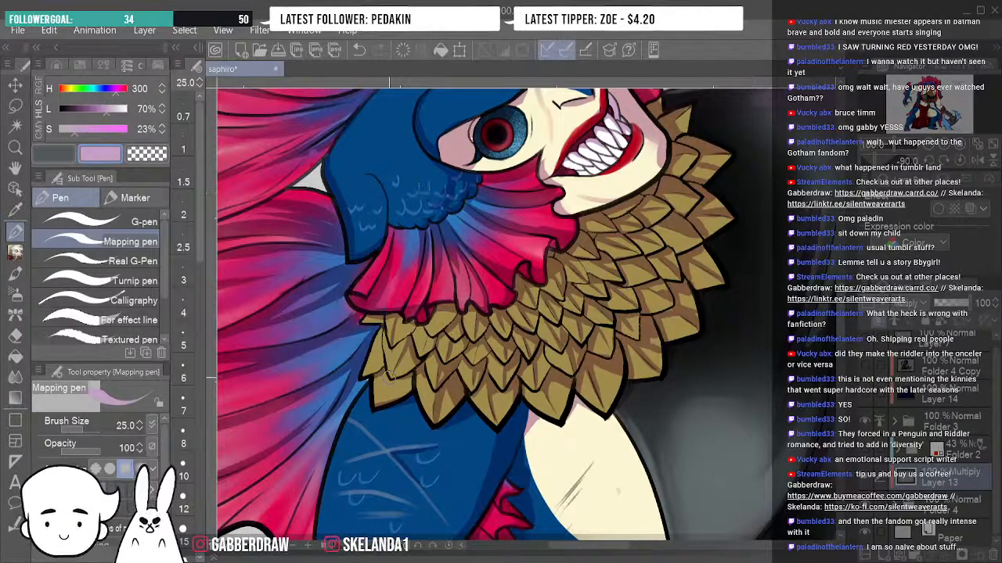
{"action": "left_click_drag", "start_coordinate": [377, 406], "coordinate": [381, 395]}
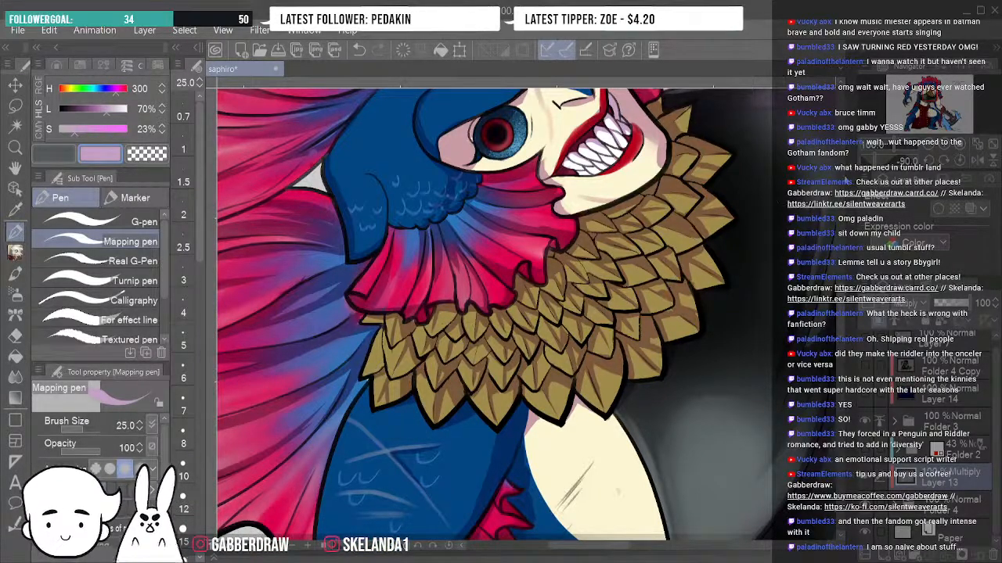
Check the upper body and collar at 50% zoom, both upright and with the canvas view rotated to -90 degrees and mirrored horizontally.
{"action": "left_click", "coordinate": [961, 161]}
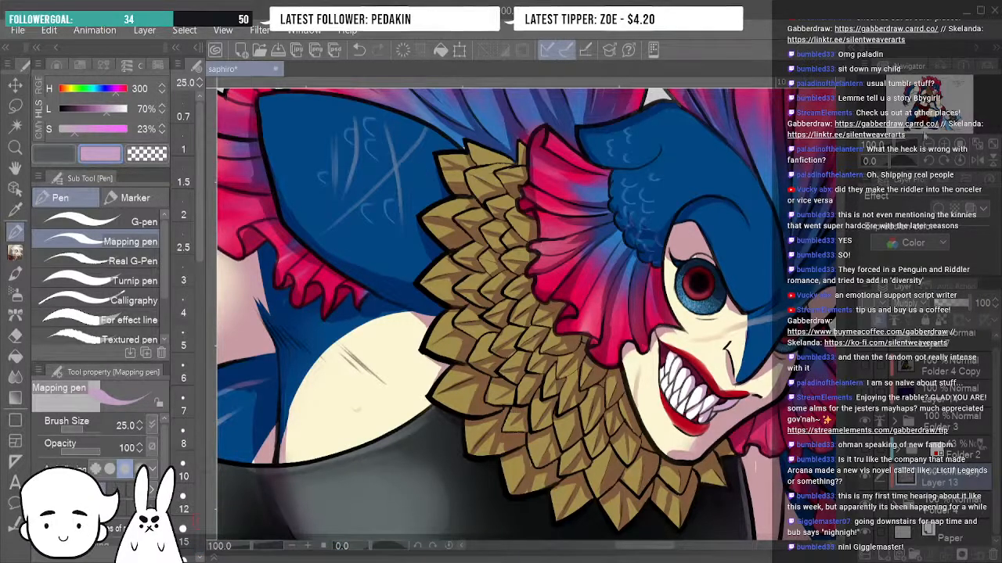
{"action": "left_click", "coordinate": [928, 146]}
{"action": "left_click", "coordinate": [928, 147]}
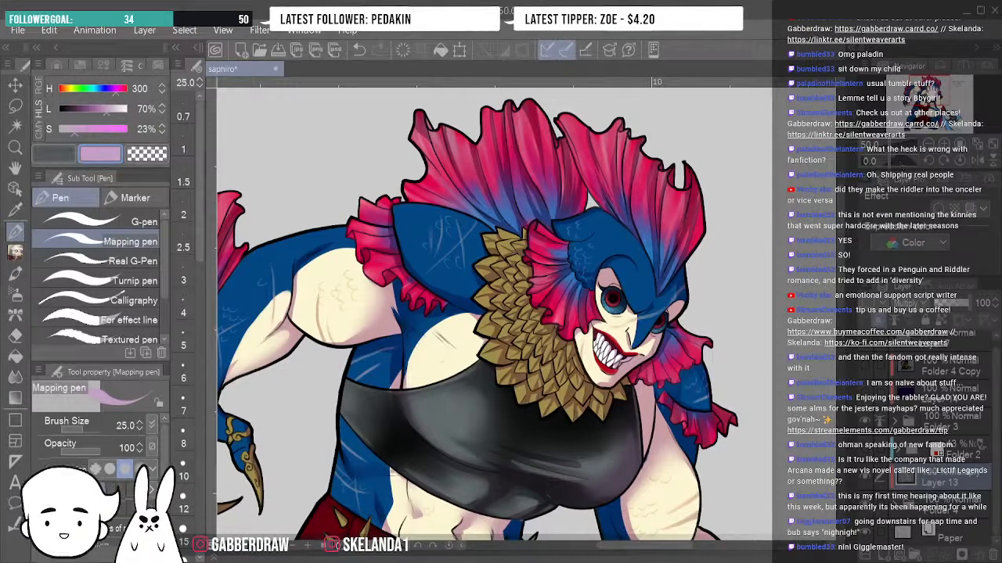
{"action": "left_click_drag", "start_coordinate": [931, 91], "coordinate": [938, 108]}
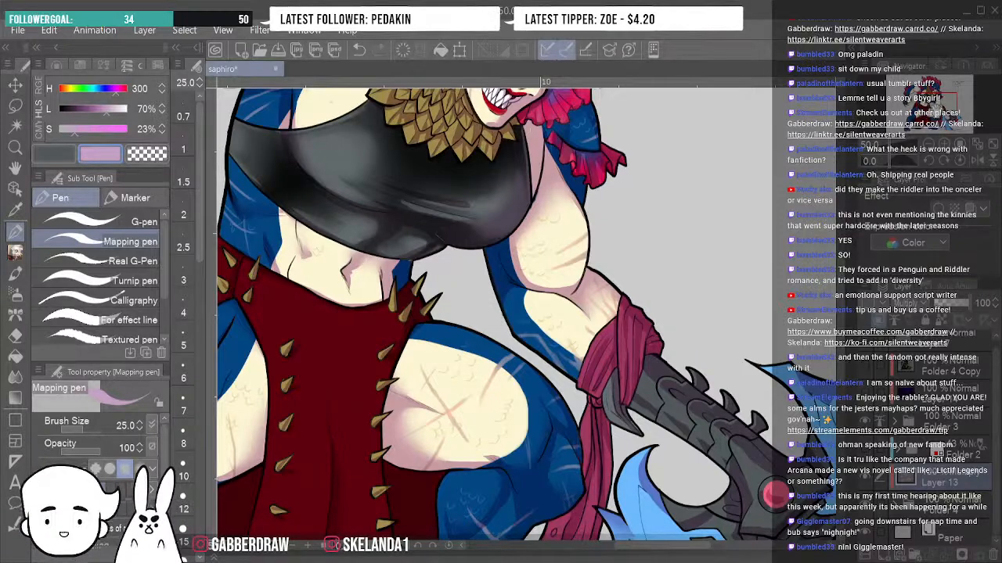
{"action": "left_click_drag", "start_coordinate": [438, 195], "coordinate": [590, 455]}
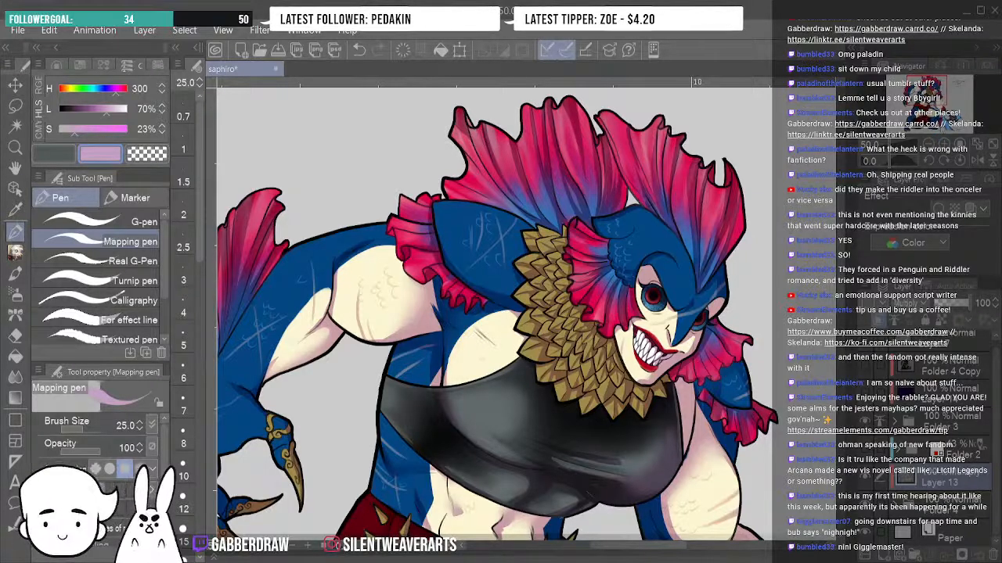
{"action": "left_click", "coordinate": [930, 161]}
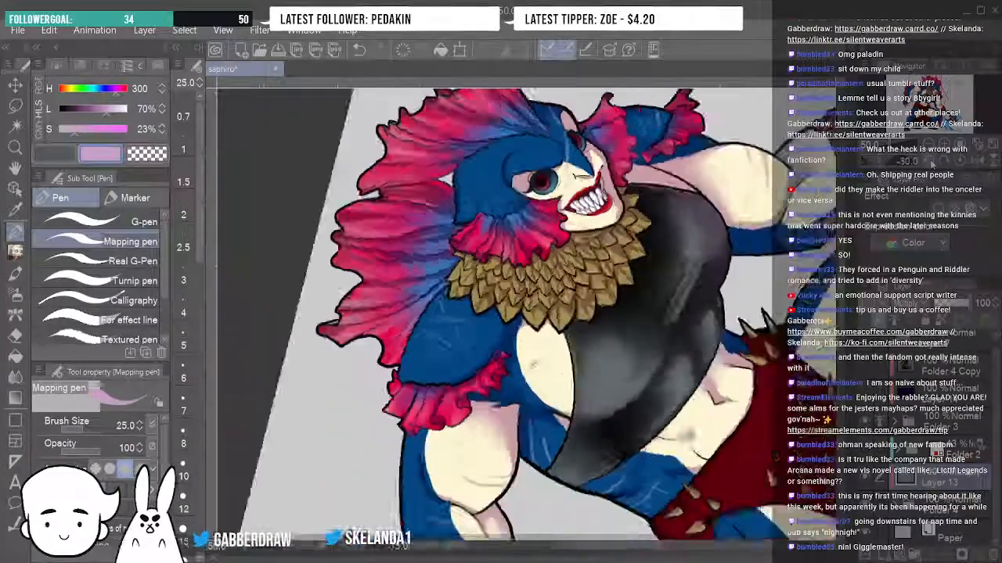
{"action": "left_click", "coordinate": [931, 163]}
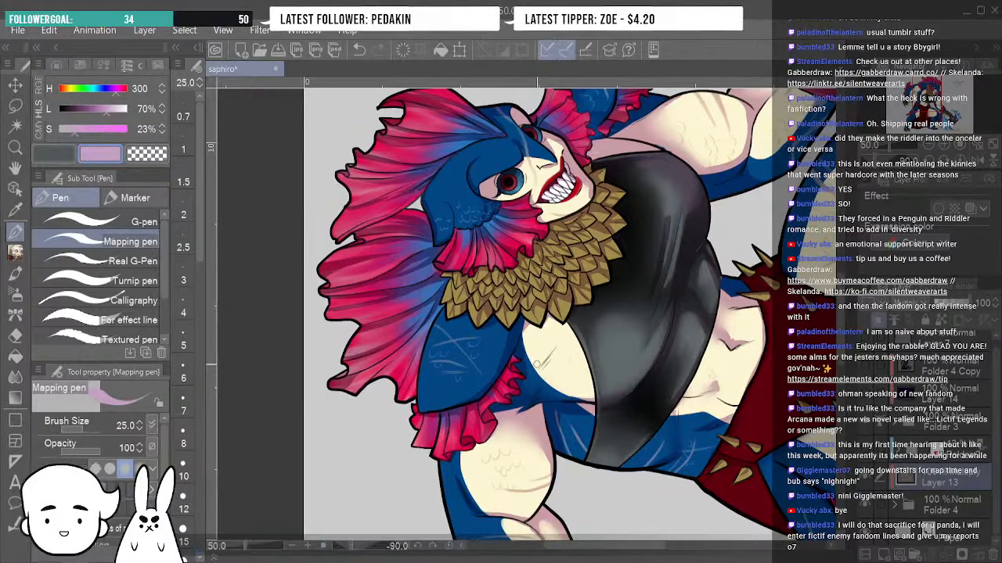
{"action": "left_click", "coordinate": [979, 160]}
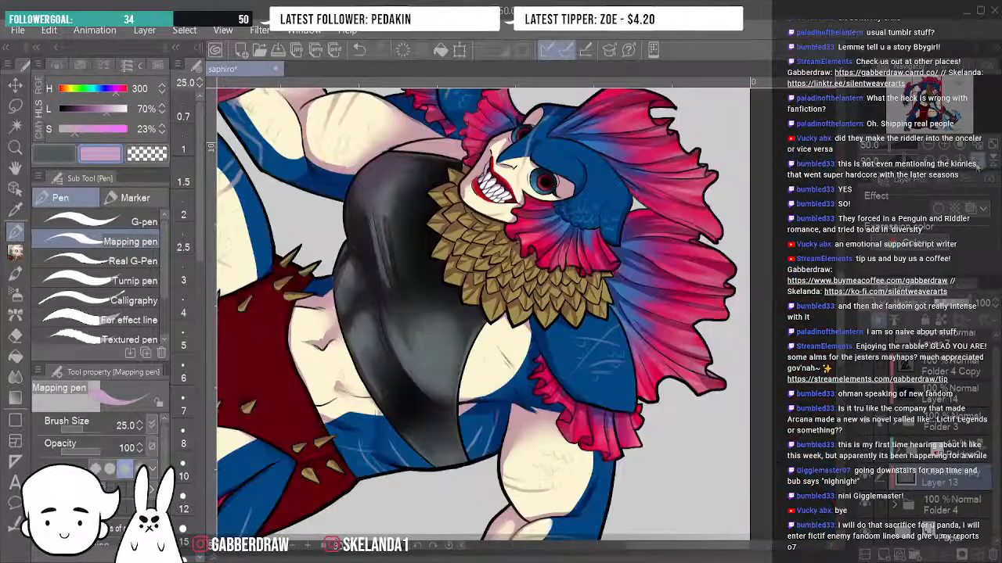
{"action": "left_click", "coordinate": [962, 161]}
{"action": "left_click", "coordinate": [978, 162]}
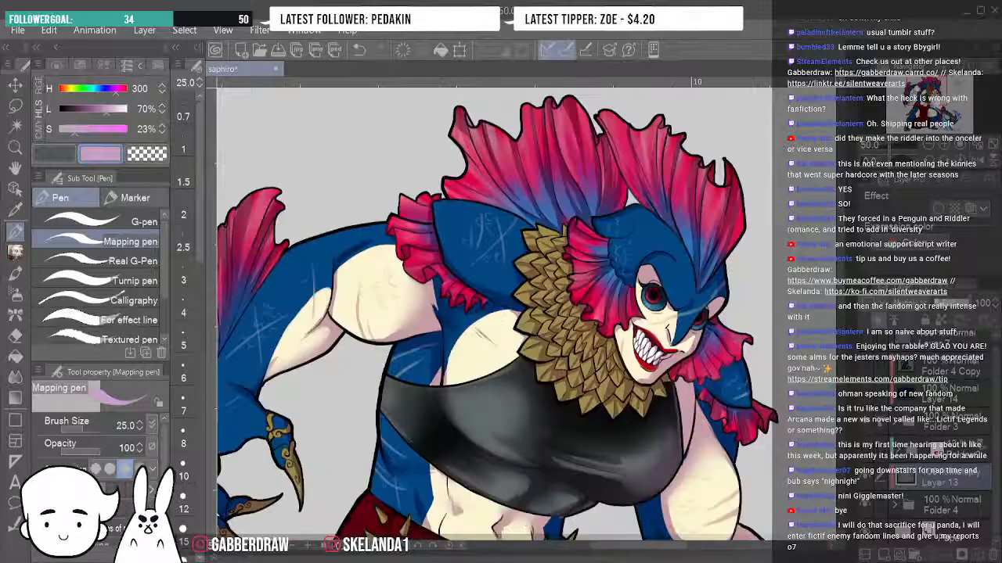
Examine the legs, skirt and torso at 50% zoom, including a view rotated to -60 degrees and mirrored horizontally.
{"action": "left_click_drag", "start_coordinate": [932, 96], "coordinate": [923, 126]}
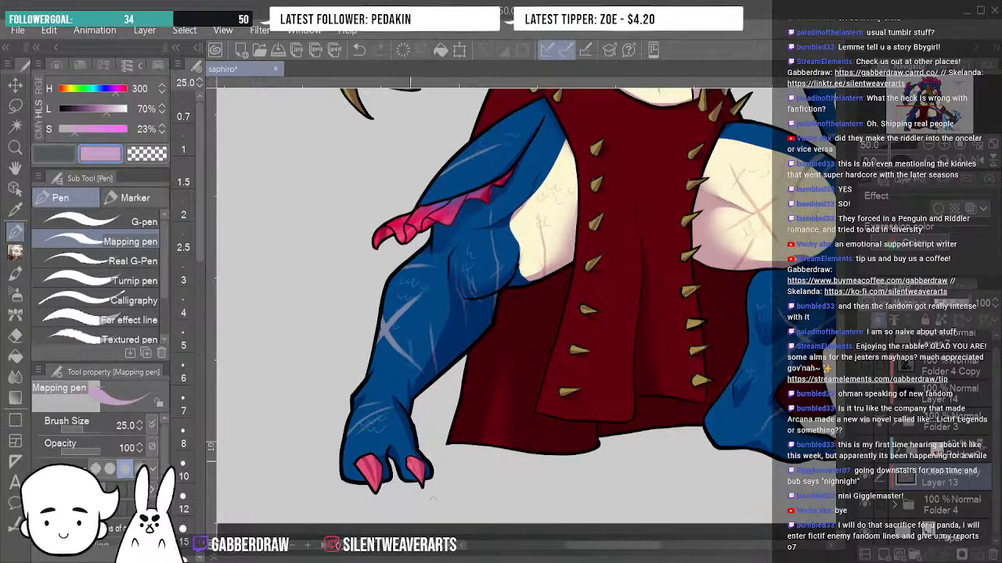
{"action": "left_click_drag", "start_coordinate": [916, 121], "coordinate": [930, 114]}
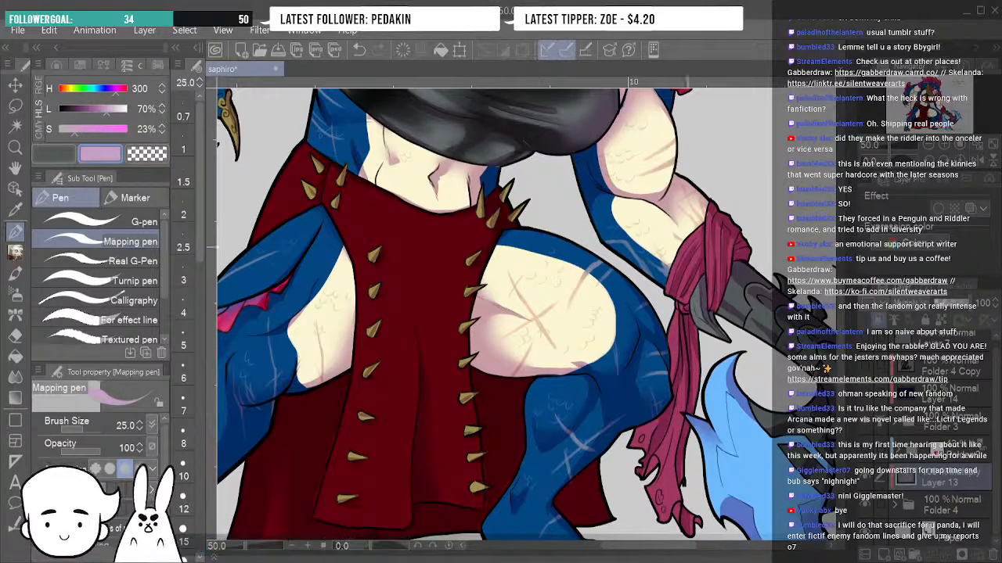
{"action": "left_click_drag", "start_coordinate": [904, 160], "coordinate": [897, 161]}
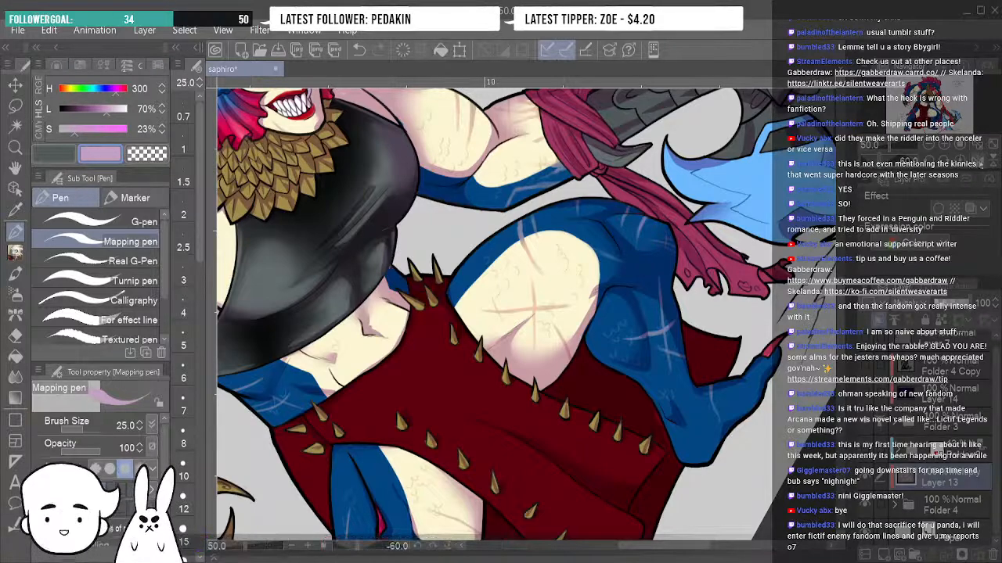
{"action": "left_click", "coordinate": [978, 161]}
{"action": "left_click", "coordinate": [960, 161]}
{"action": "left_click", "coordinate": [978, 161]}
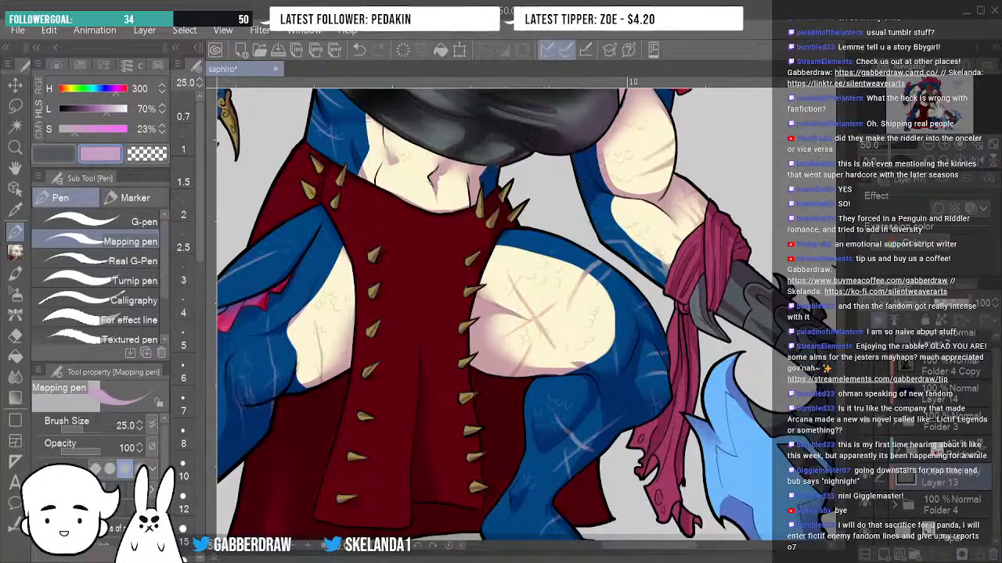
{"action": "left_click_drag", "start_coordinate": [941, 112], "coordinate": [939, 106]}
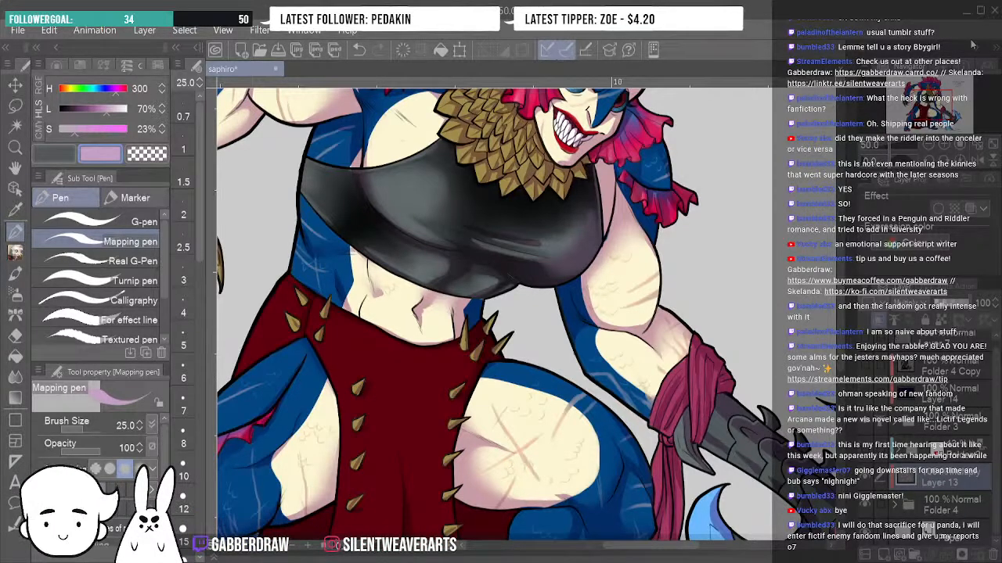
{"action": "left_click_drag", "start_coordinate": [929, 104], "coordinate": [931, 92]}
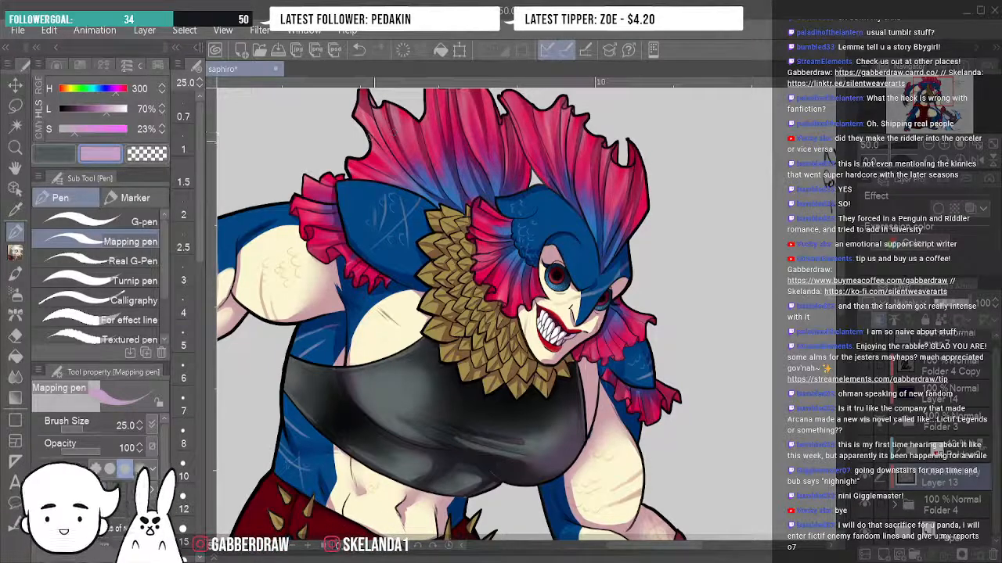
Draw a pale pink shading stroke along the head fin behind the blue shoulder, redo it once, and view the whole character at 25% zoom.
{"action": "left_click_drag", "start_coordinate": [374, 136], "coordinate": [427, 193]}
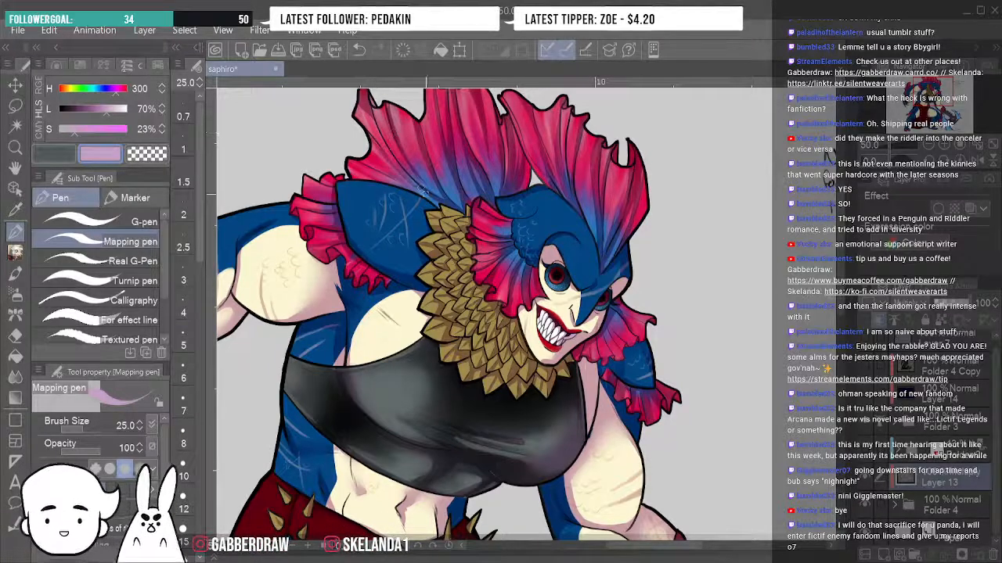
{"action": "left_click", "coordinate": [357, 53]}
{"action": "left_click_drag", "start_coordinate": [371, 137], "coordinate": [416, 192]}
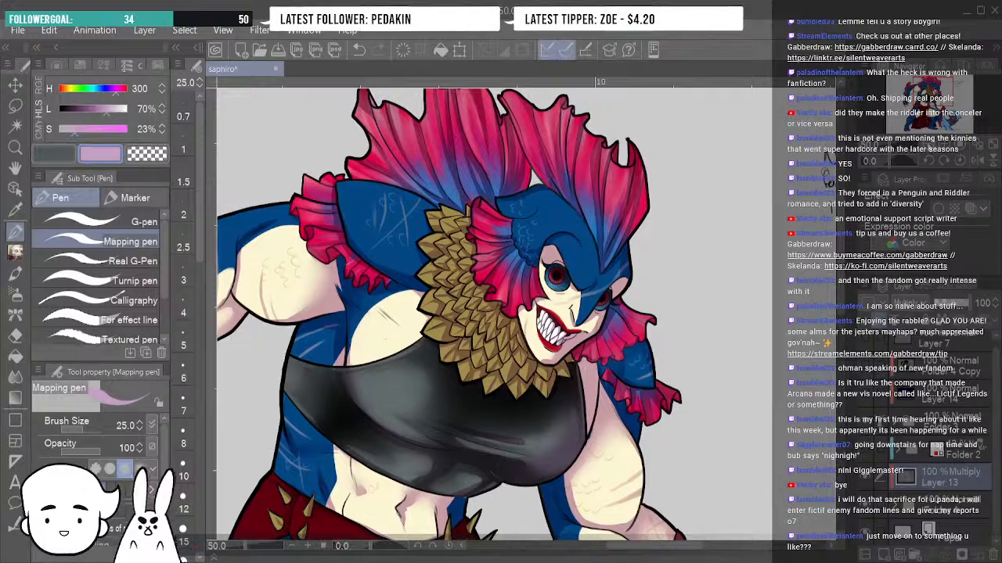
{"action": "key", "text": "ctrl+minus"}
{"action": "left_click_drag", "start_coordinate": [933, 94], "coordinate": [932, 102]}
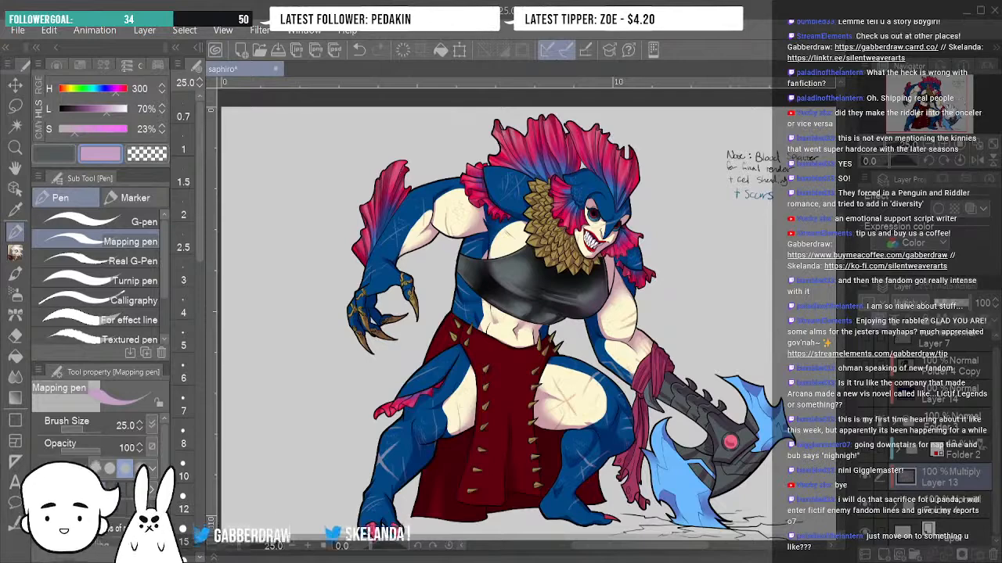
Shade the blue blade at the lower end of the axe at 50% zoom with the Mapping pen at size 25, redoing one stroke.
{"action": "left_click_drag", "start_coordinate": [932, 103], "coordinate": [943, 102]}
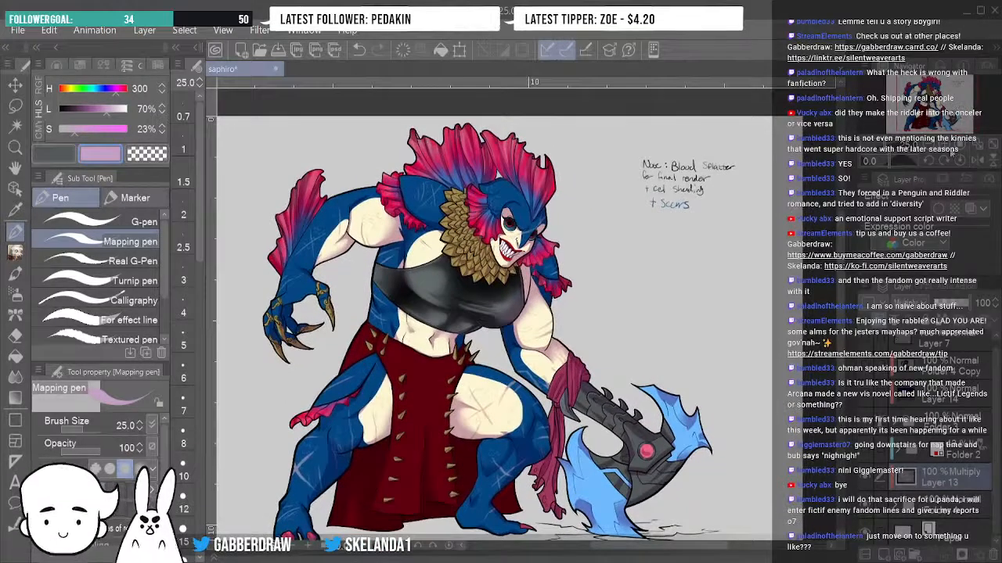
{"action": "left_click", "coordinate": [947, 143]}
{"action": "left_click", "coordinate": [947, 143]}
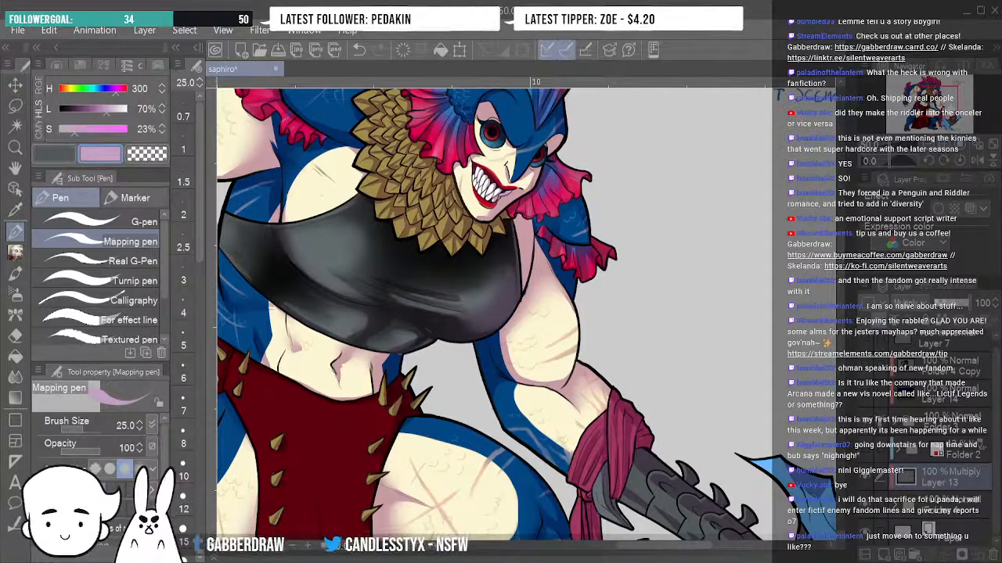
{"action": "left_click_drag", "start_coordinate": [943, 107], "coordinate": [948, 125]}
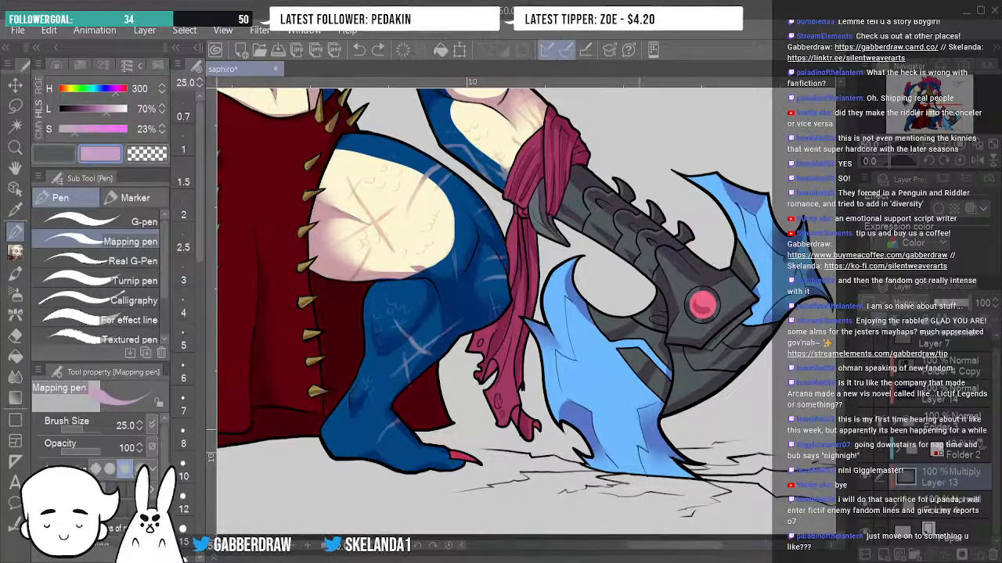
{"action": "left_click_drag", "start_coordinate": [656, 425], "coordinate": [651, 437]}
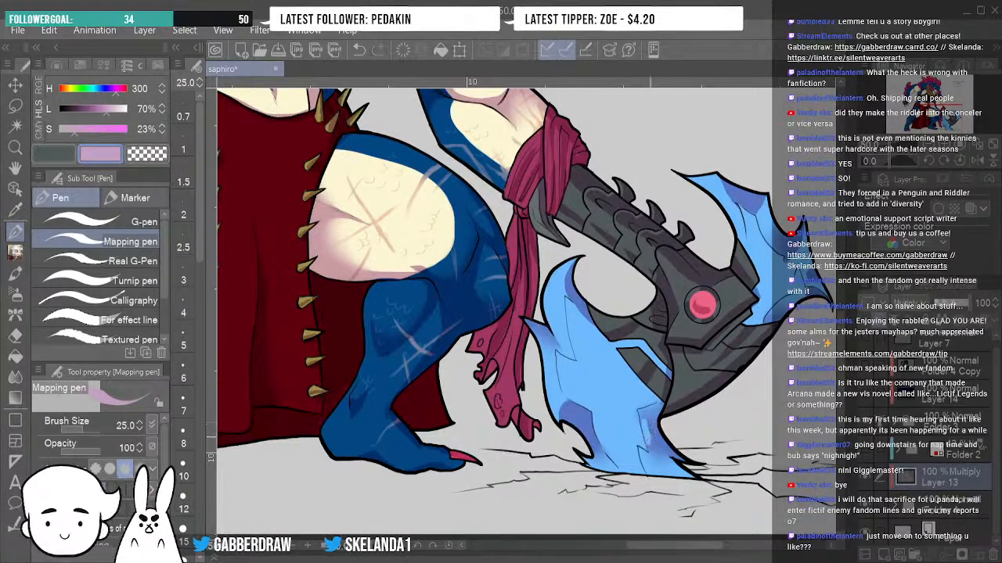
{"action": "key", "text": "ctrl+z"}
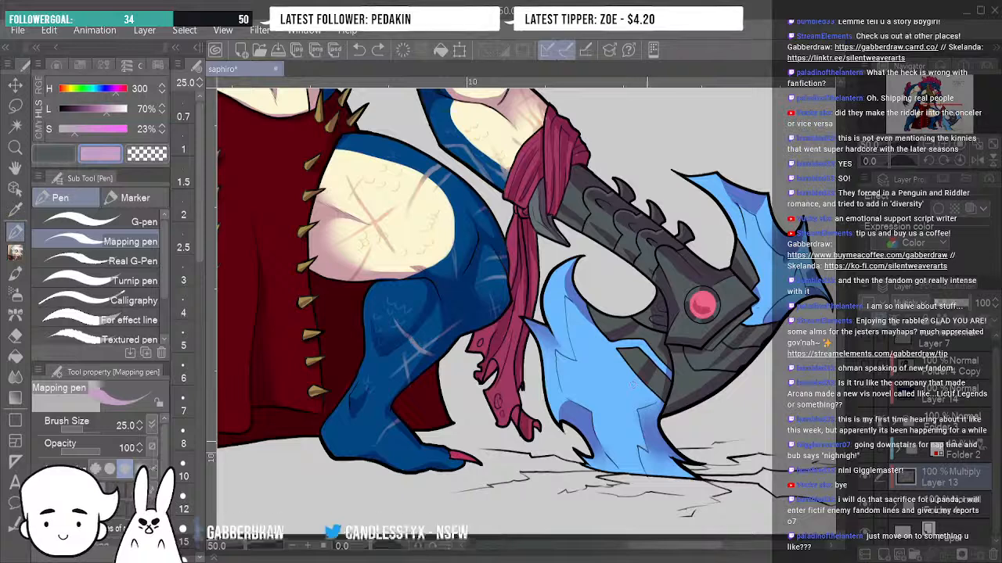
{"action": "left_click_drag", "start_coordinate": [651, 435], "coordinate": [656, 442]}
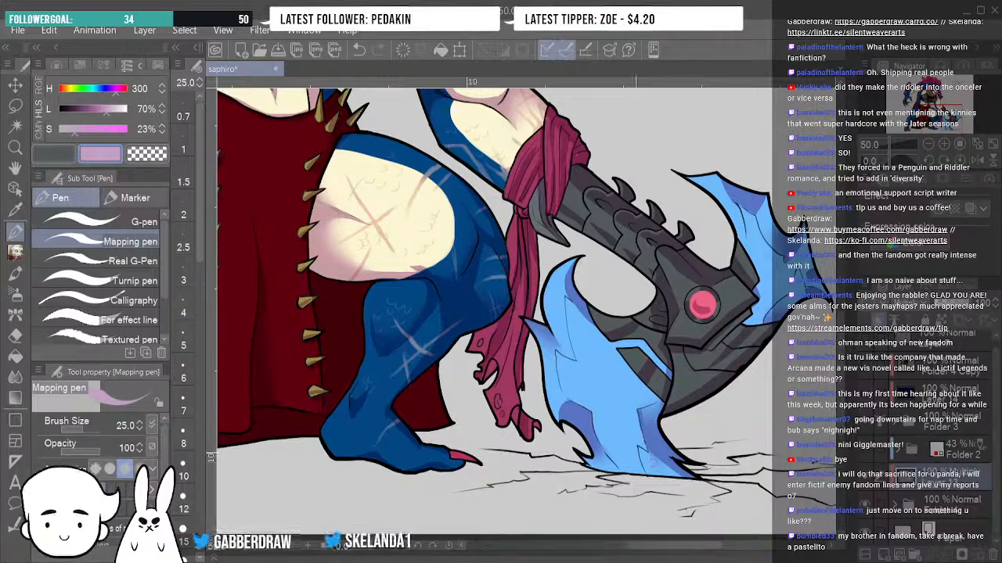
Soften the shading on the axe's blue blade with the Blur tool at size 120.
{"action": "left_click", "coordinate": [17, 378]}
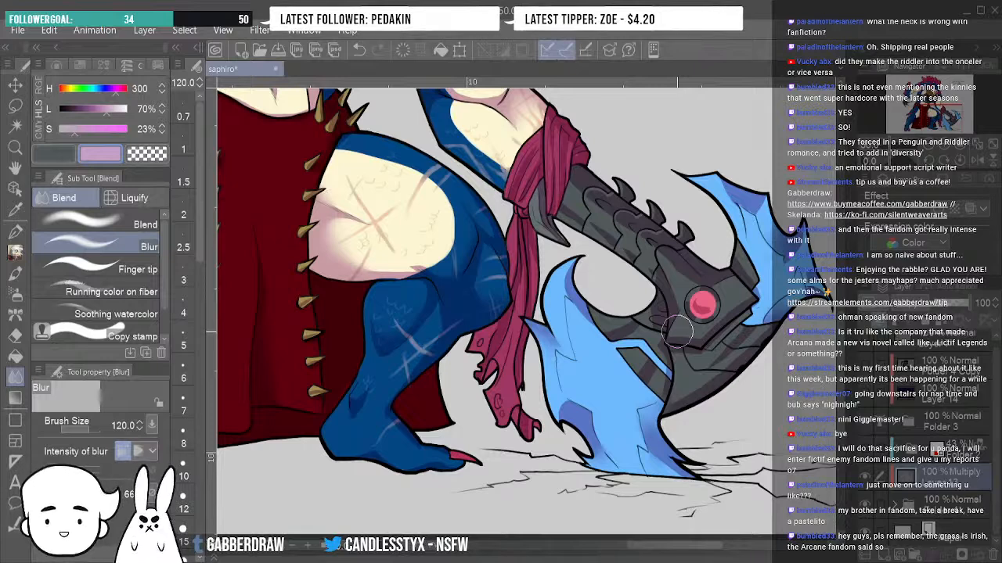
{"action": "key", "text": "x"}
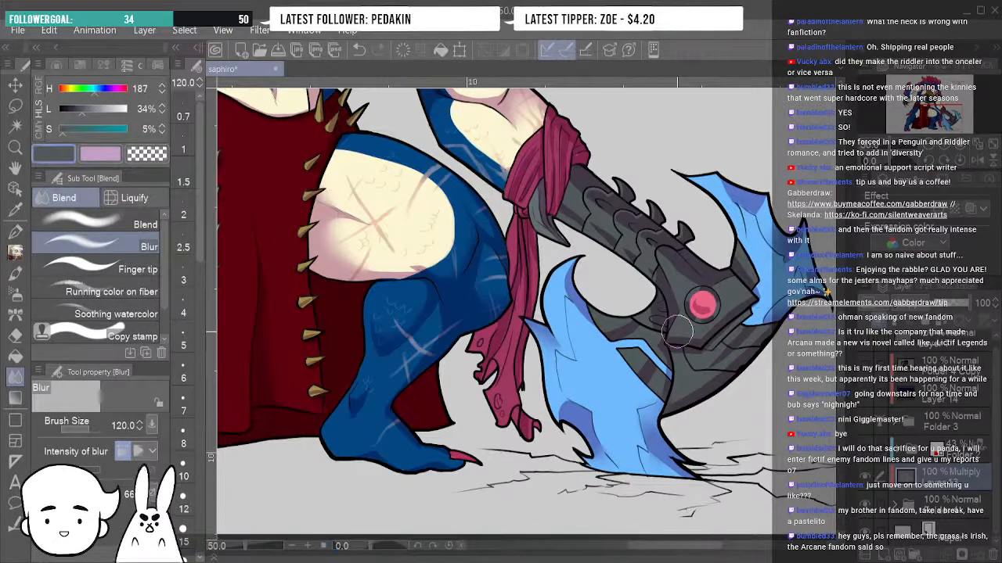
{"action": "key", "text": "x"}
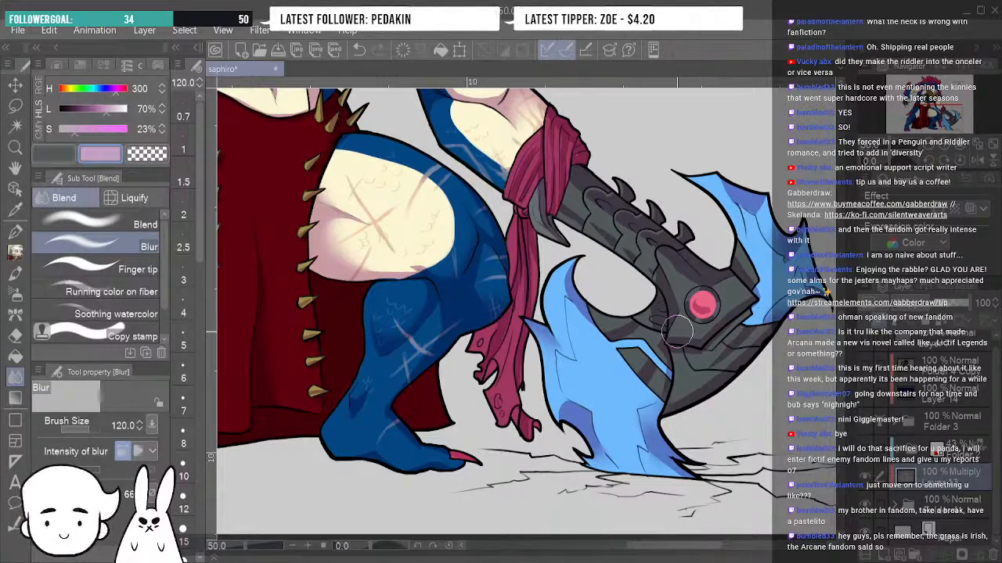
{"action": "key", "text": "ctrl+plus"}
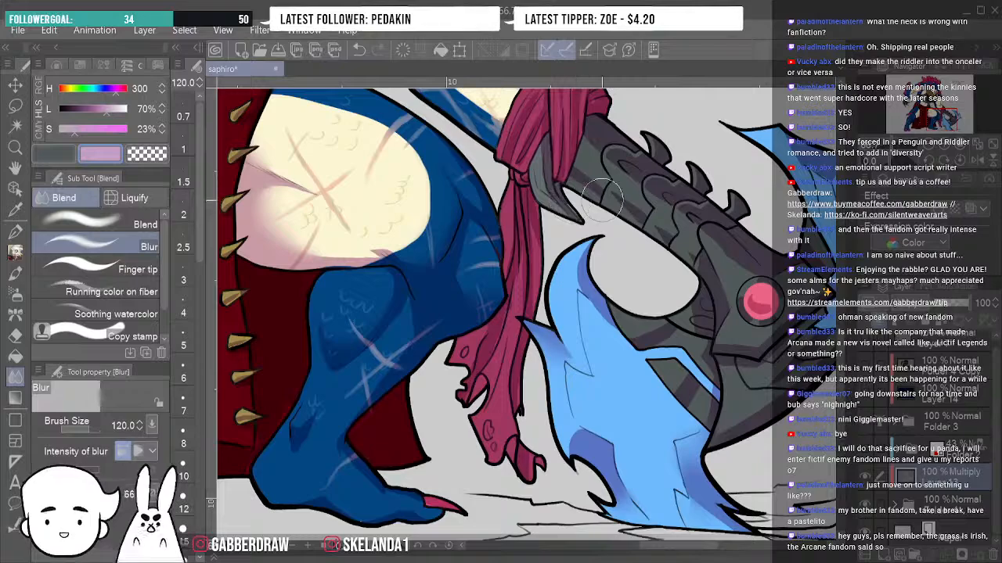
{"action": "key", "text": "ctrl+minus"}
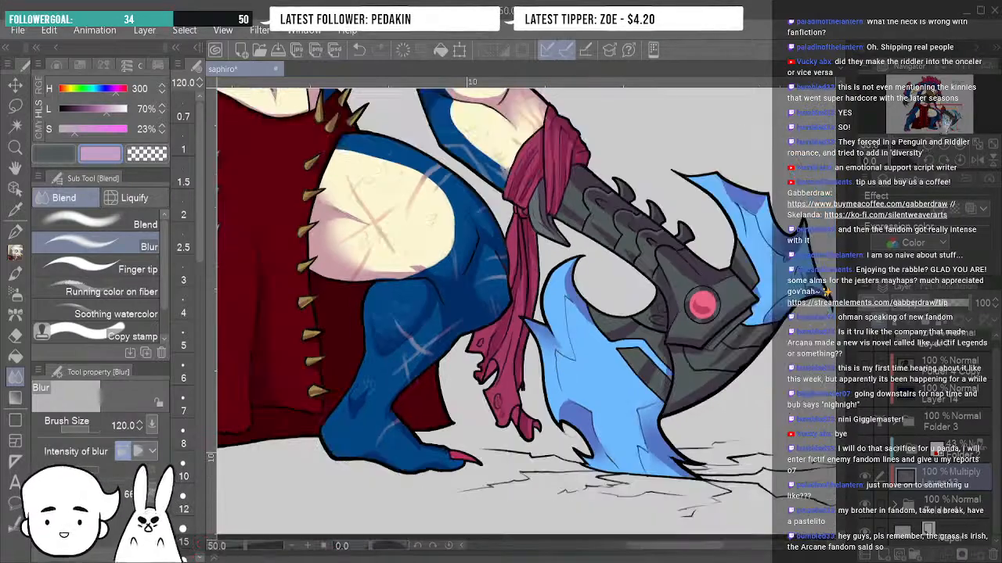
Blur the shading on the pale skin above the character's near eye at 100% zoom.
{"action": "left_click_drag", "start_coordinate": [454, 203], "coordinate": [380, 279]}
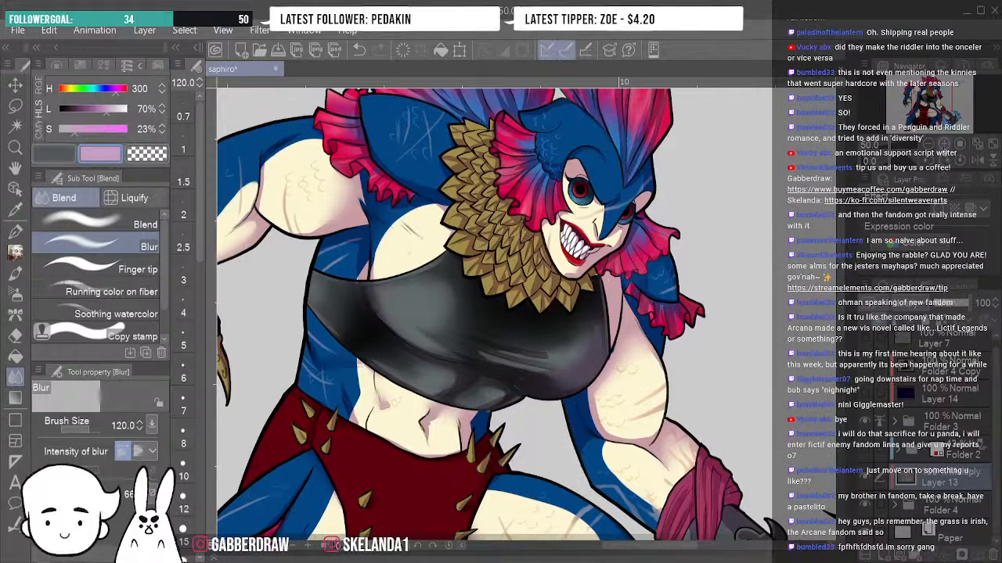
{"action": "key", "text": "ctrl+plus"}
{"action": "key", "text": "ctrl+plus"}
{"action": "left_click_drag", "start_coordinate": [595, 227], "coordinate": [504, 409]}
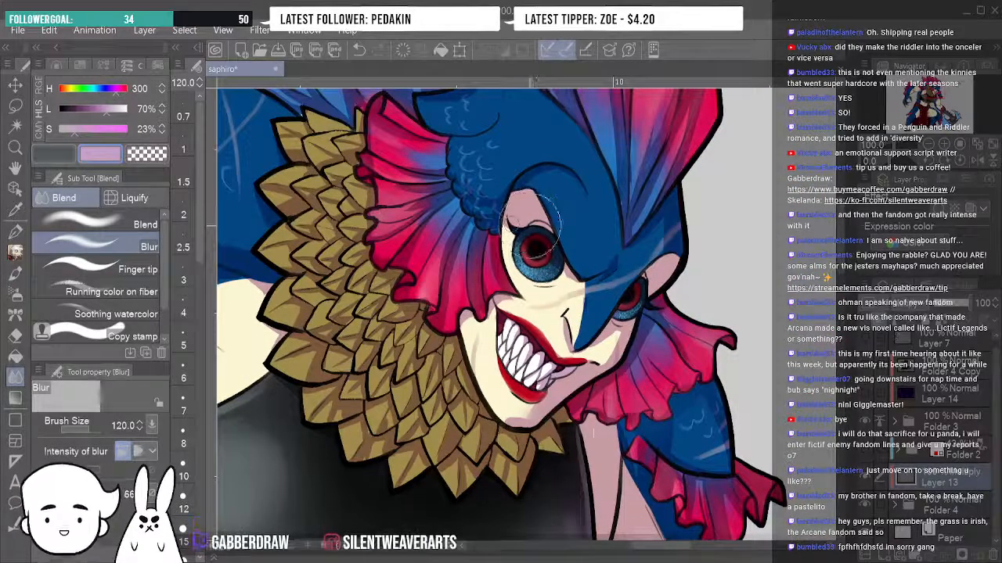
{"action": "left_click_drag", "start_coordinate": [507, 236], "coordinate": [512, 213]}
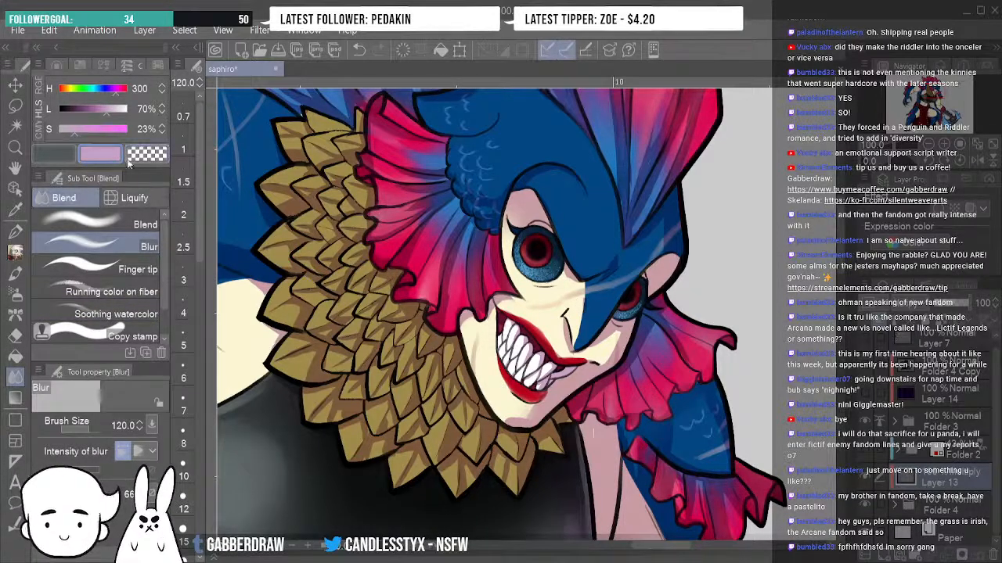
Sample a mauve shading colour (H 307, L 62, S 18) for the Mapping pen, with Layer 13 briefly set to Normal blending.
{"action": "key", "text": "p"}
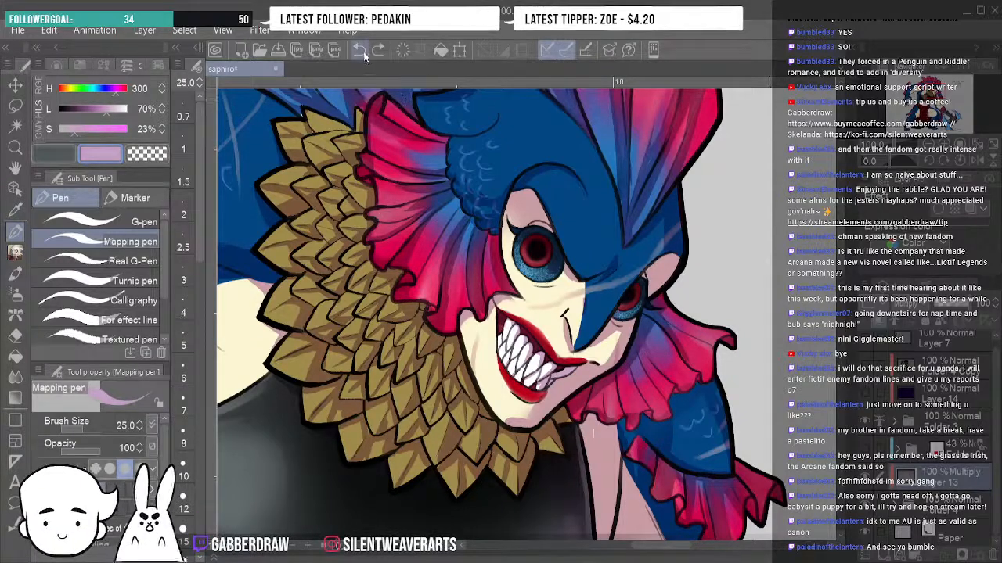
{"action": "left_click", "coordinate": [378, 50]}
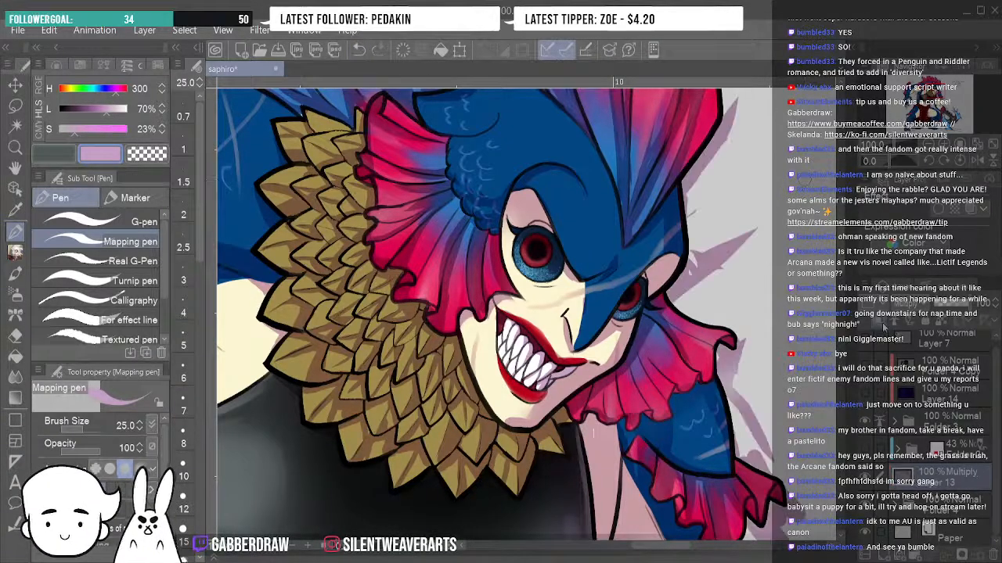
{"action": "key", "text": "ctrl+z"}
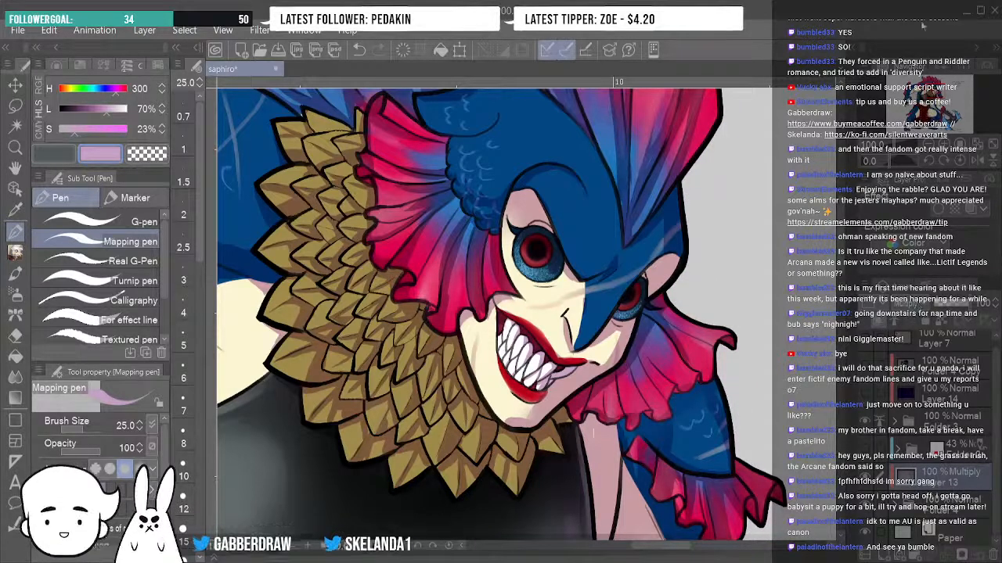
{"action": "key", "text": "ctrl+z"}
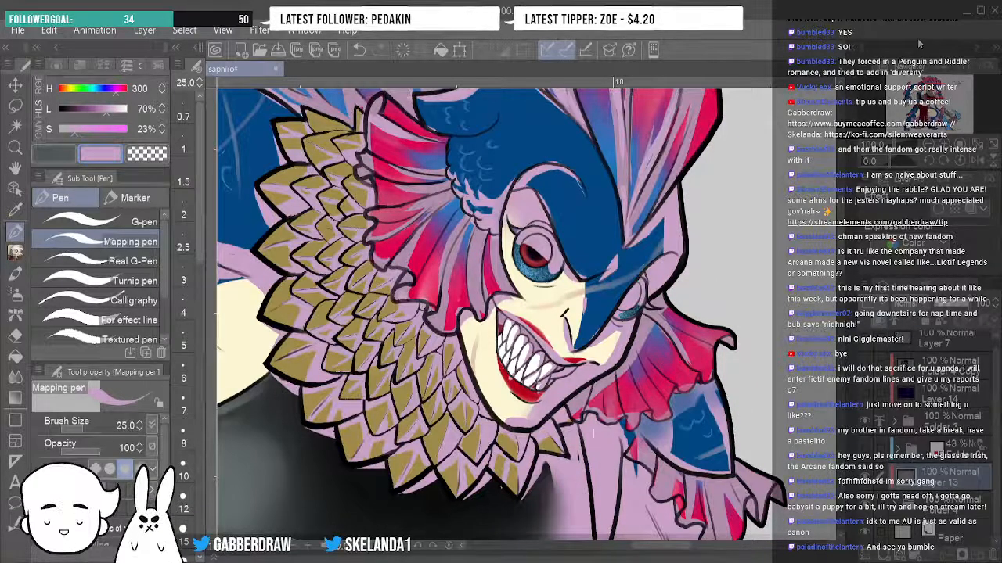
{"action": "left_click", "coordinate": [644, 323], "text": "alt"}
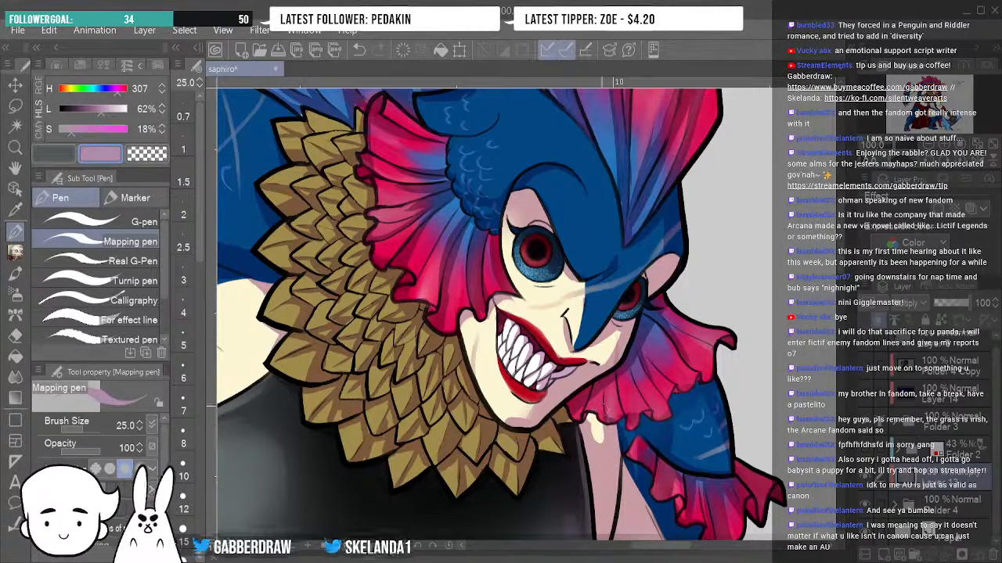
Shade around the mouth, eyes and cheek fins with the Mapping pen, undoing stray strokes and checking the face rotated to -105 degrees.
{"action": "left_click", "coordinate": [359, 50]}
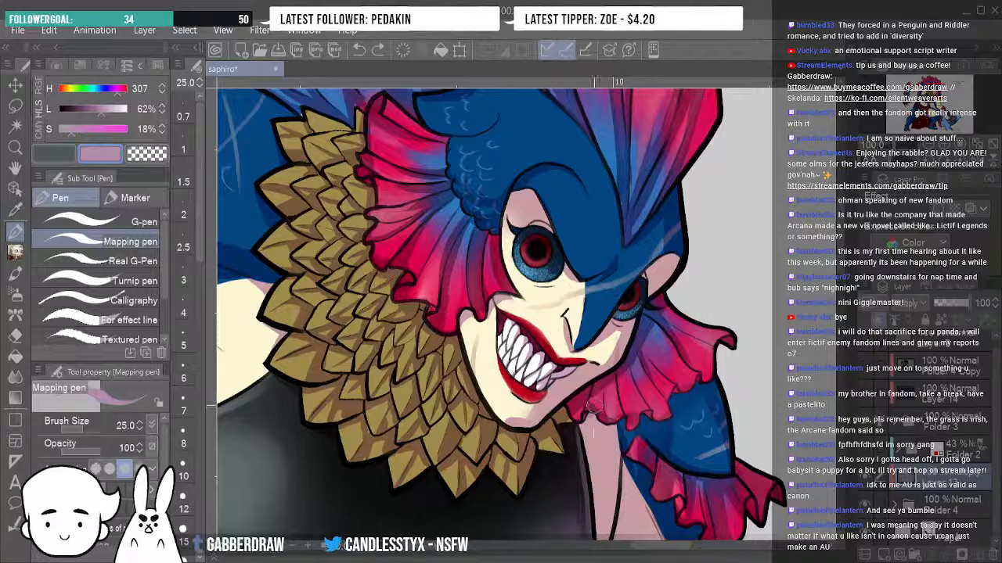
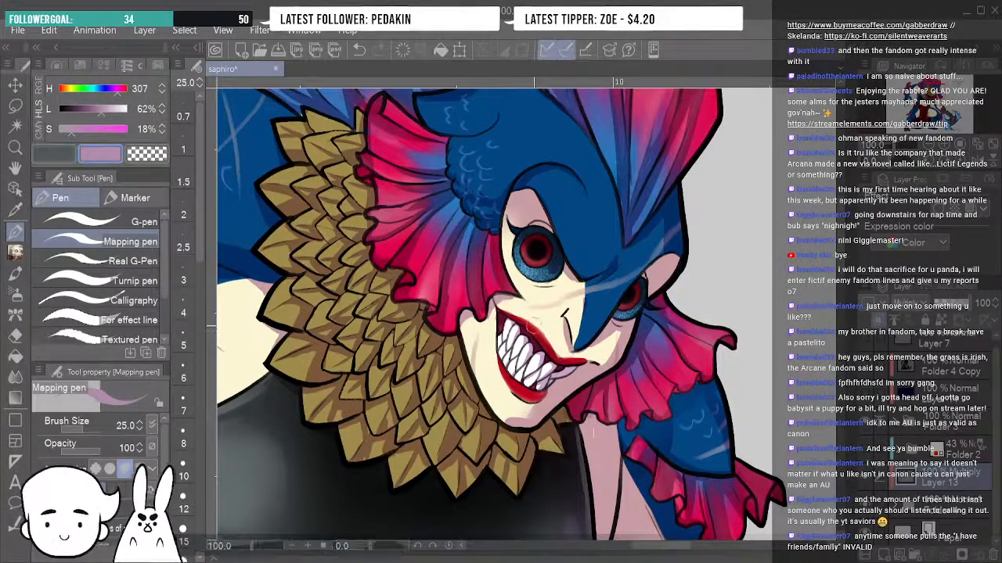
{"action": "left_click", "coordinate": [359, 50]}
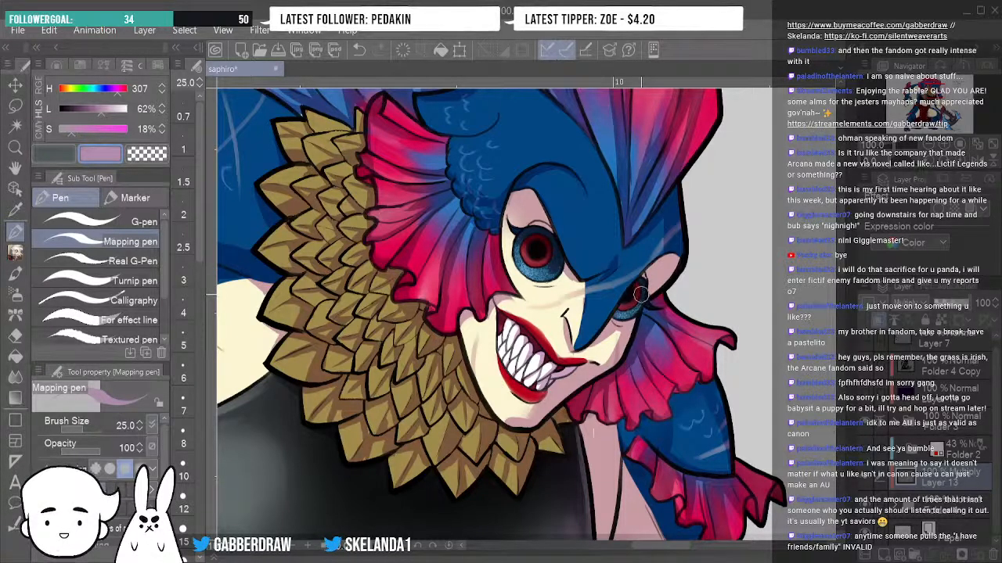
{"action": "left_click_drag", "start_coordinate": [593, 433], "coordinate": [663, 315]}
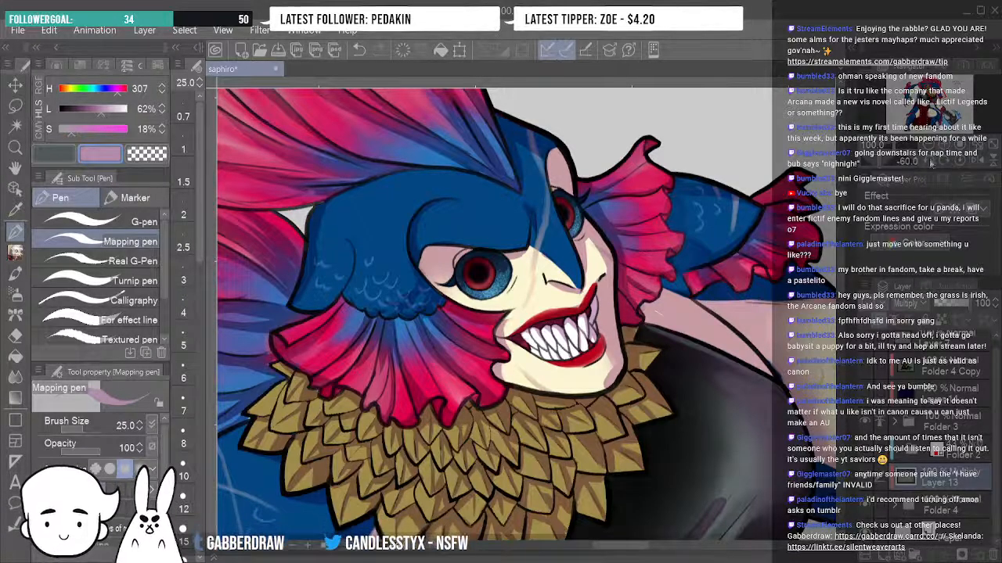
{"action": "key", "text": "minus"}
{"action": "key", "text": "minus"}
{"action": "key", "text": "minus"}
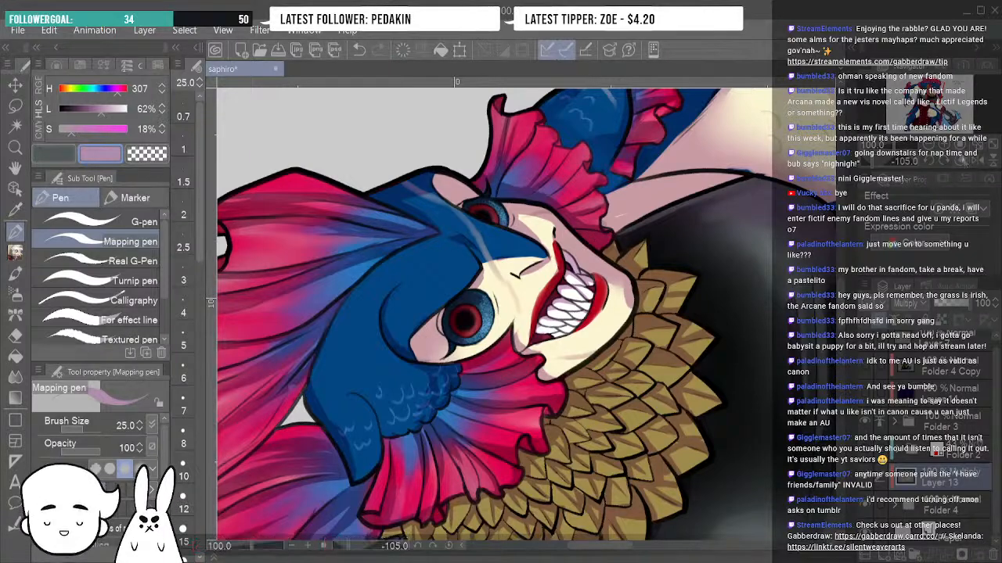
{"action": "left_click", "coordinate": [964, 166]}
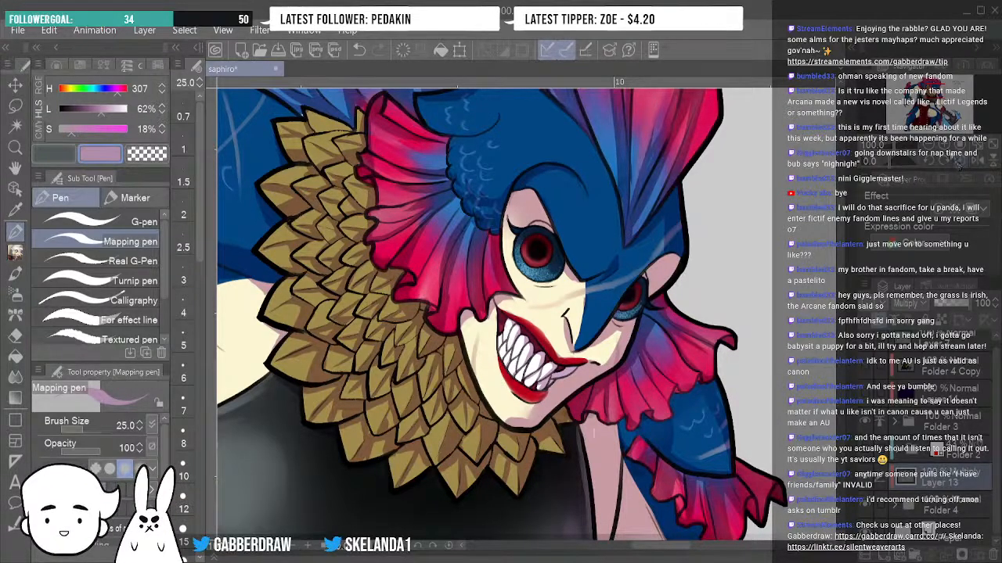
Check the head, fins, collar and torso at 50% and 66.7% zoom with the canvas view upright.
{"action": "left_click", "coordinate": [929, 144]}
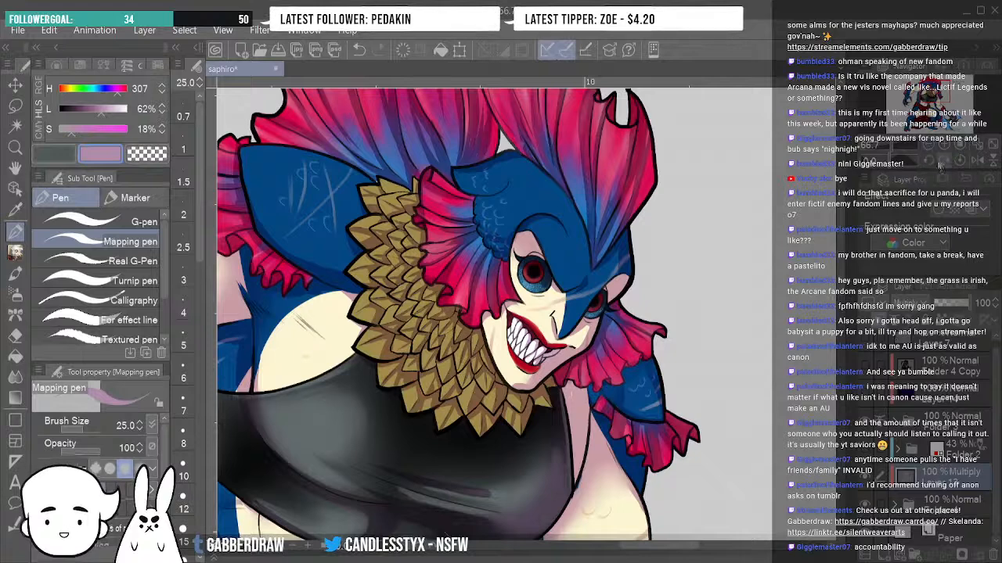
{"action": "left_click", "coordinate": [928, 147]}
{"action": "left_click_drag", "start_coordinate": [937, 98], "coordinate": [930, 102]}
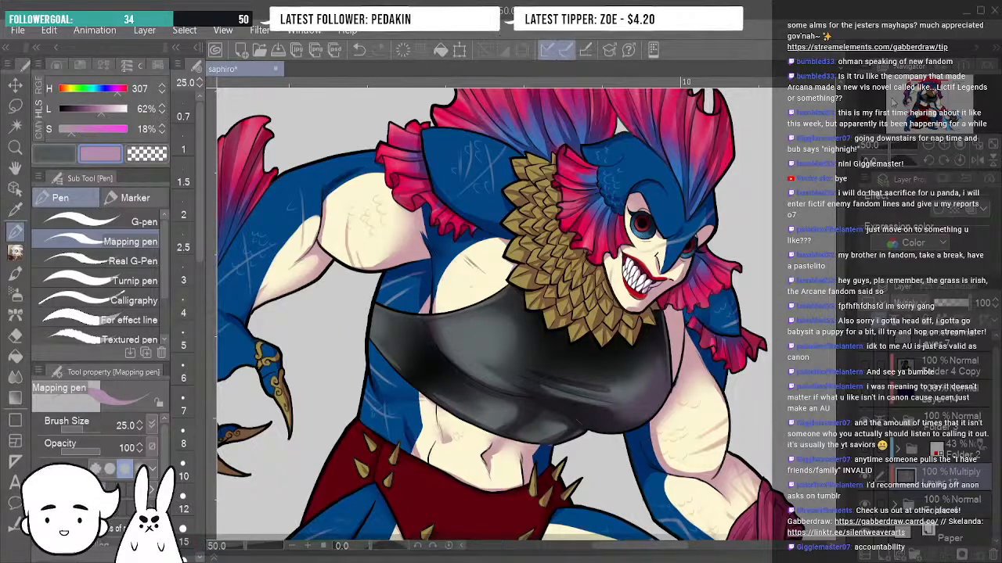
{"action": "left_click_drag", "start_coordinate": [926, 95], "coordinate": [934, 92]}
{"action": "left_click", "coordinate": [946, 147]}
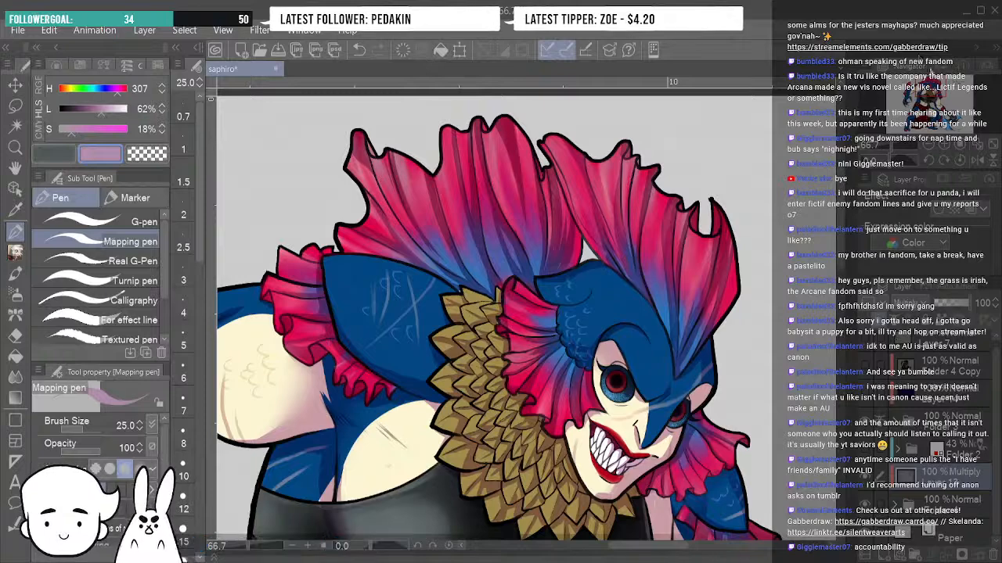
{"action": "left_click_drag", "start_coordinate": [931, 93], "coordinate": [927, 112]}
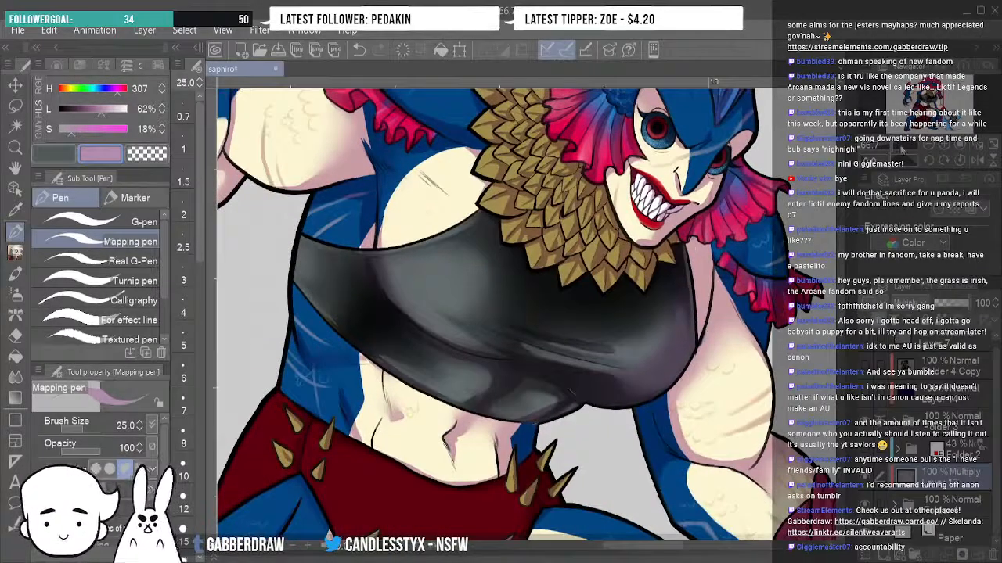
Rotate the canvas view to 45 degrees, draw crease shading on the black top, and soften it with Blur at size 120.
{"action": "left_click", "coordinate": [943, 159]}
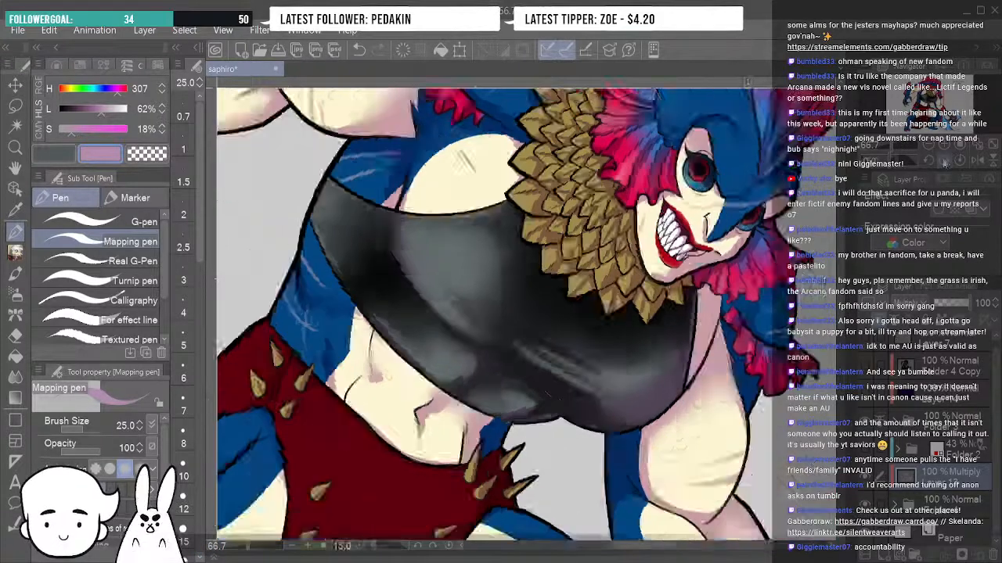
{"action": "left_click", "coordinate": [943, 160]}
{"action": "left_click", "coordinate": [943, 160]}
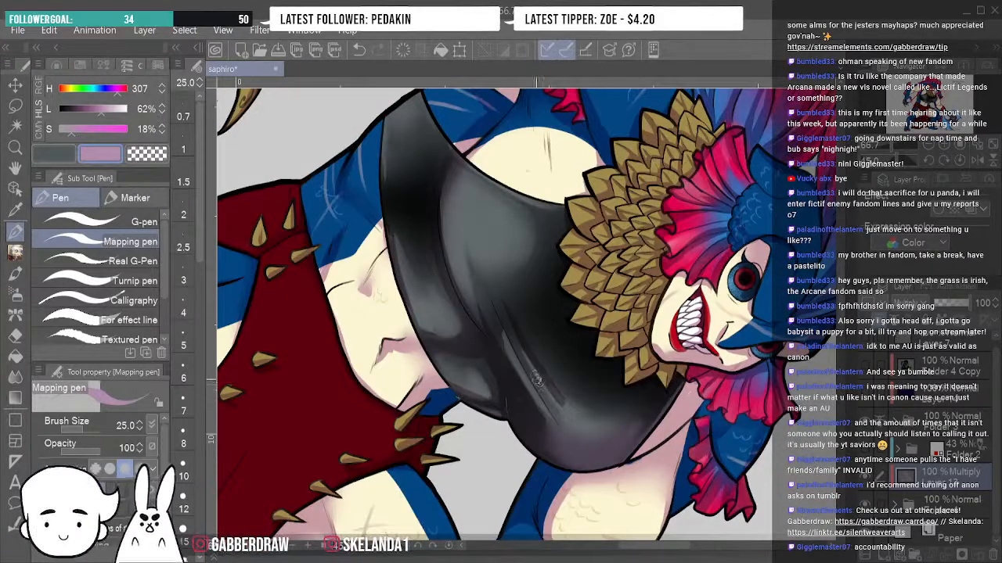
{"action": "key", "text": "ctrl+z"}
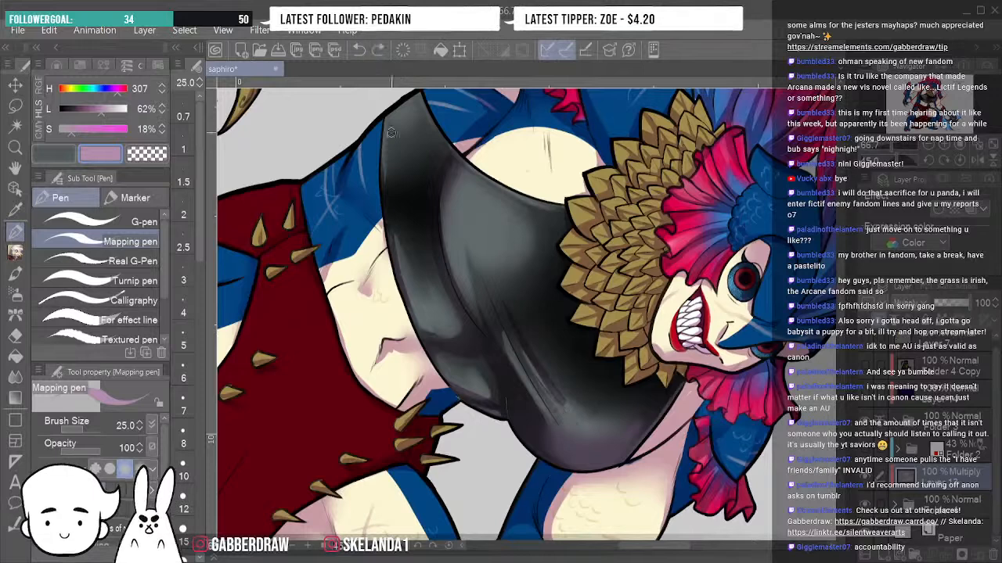
{"action": "left_click_drag", "start_coordinate": [559, 411], "coordinate": [551, 401]}
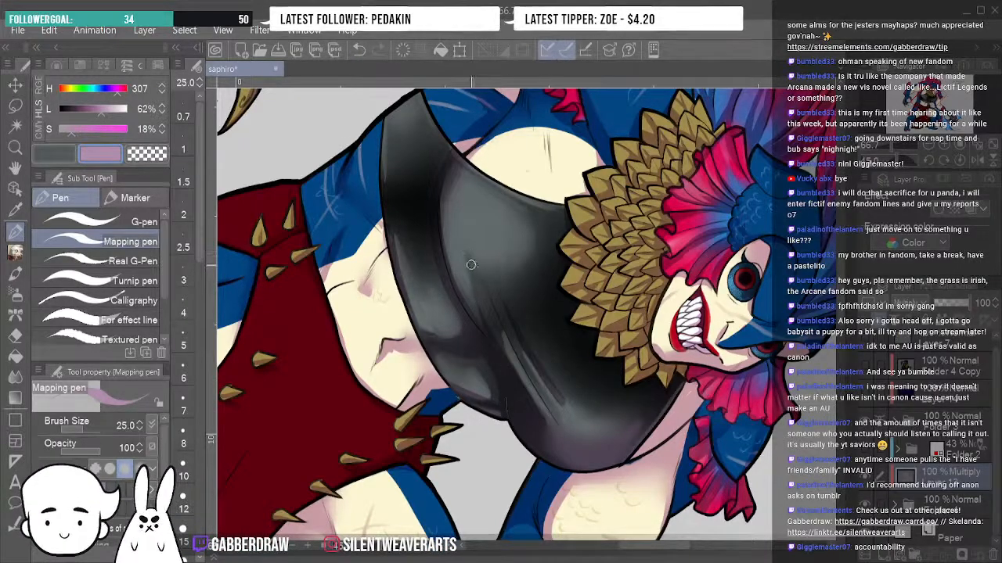
{"action": "left_click_drag", "start_coordinate": [467, 250], "coordinate": [479, 290]}
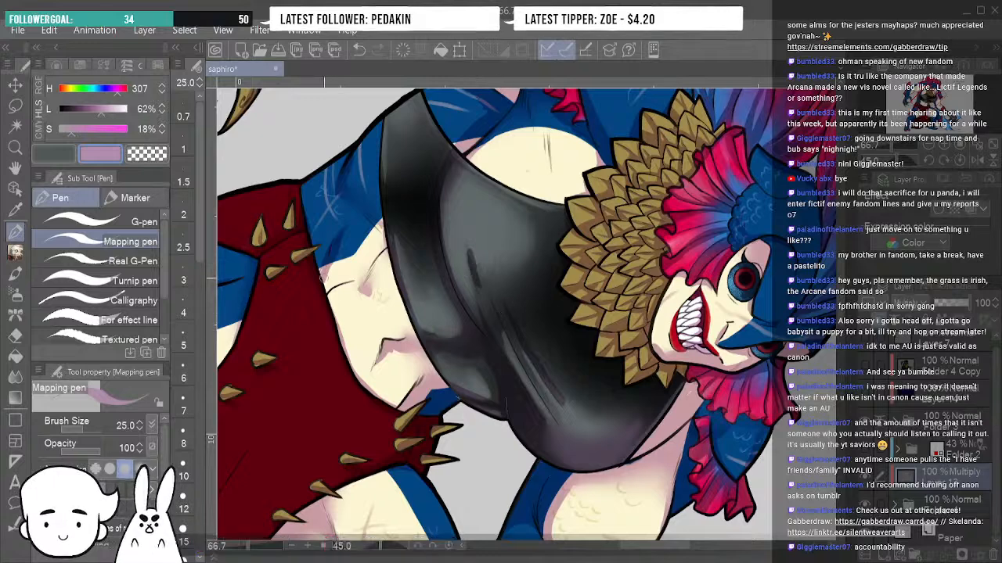
{"action": "key", "text": "j"}
{"action": "mouse_move", "coordinate": [472, 266]}
{"action": "left_mouse_down"}
{"action": "mouse_move", "coordinate": [484, 288]}
{"action": "mouse_move", "coordinate": [484, 202]}
{"action": "mouse_move", "coordinate": [485, 248]}
{"action": "left_mouse_up"}
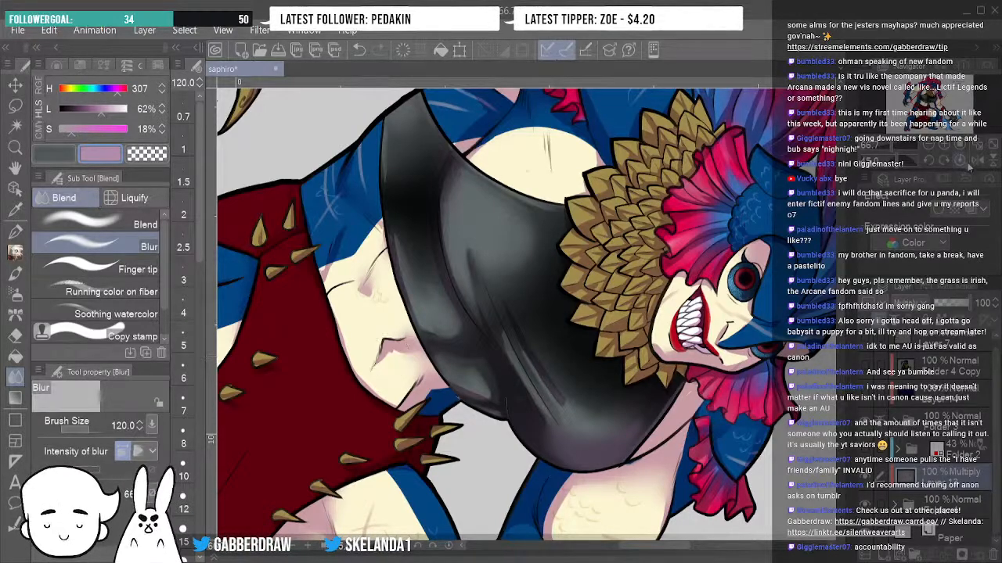
Shade the blue side of the waist below the black top with the Mapping pen at size 25, canvas view upright.
{"action": "left_click", "coordinate": [960, 161]}
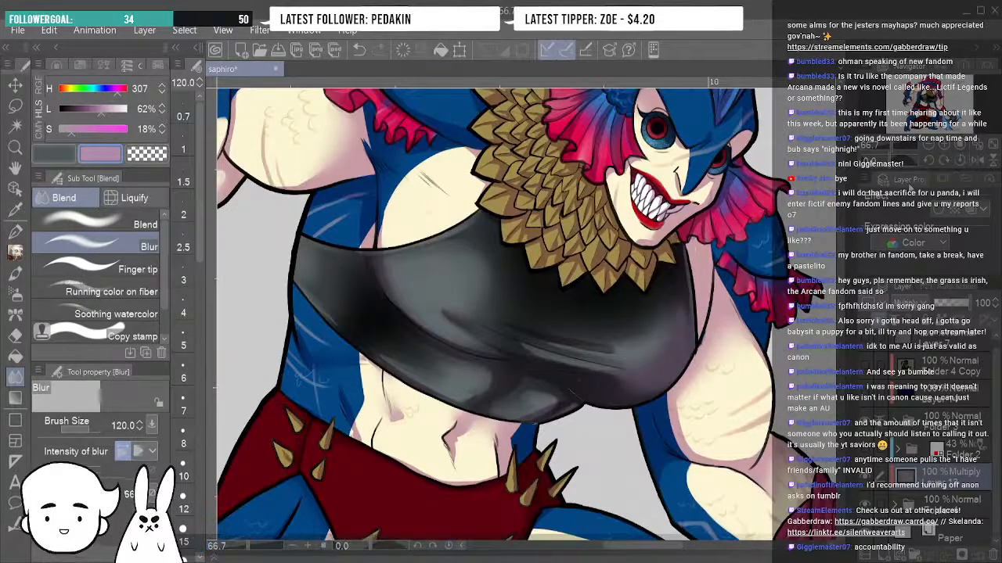
{"action": "mouse_move", "coordinate": [355, 403]}
{"action": "left_mouse_down"}
{"action": "mouse_move", "coordinate": [380, 434]}
{"action": "mouse_move", "coordinate": [364, 396]}
{"action": "mouse_move", "coordinate": [352, 435]}
{"action": "left_mouse_up"}
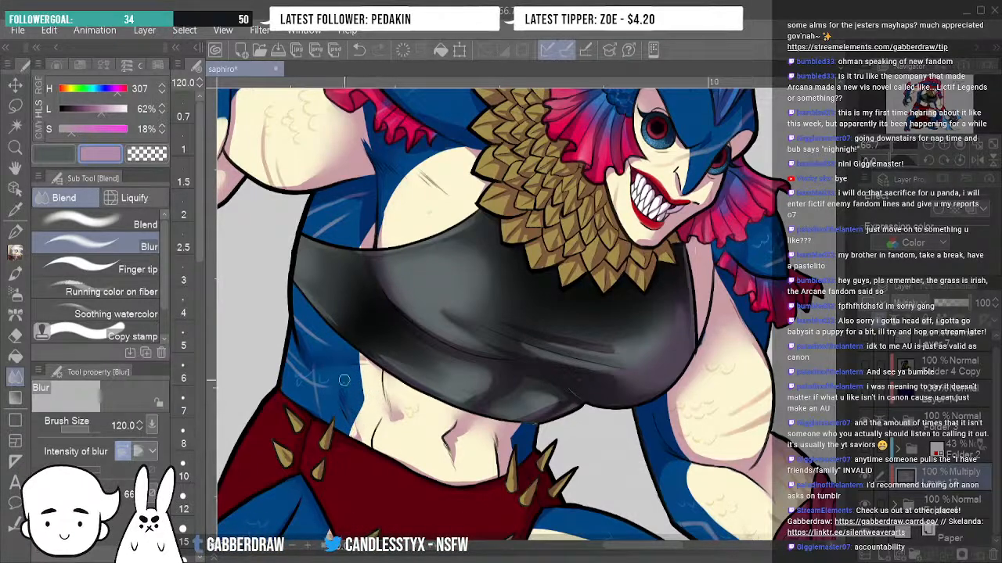
{"action": "left_click", "coordinate": [15, 232]}
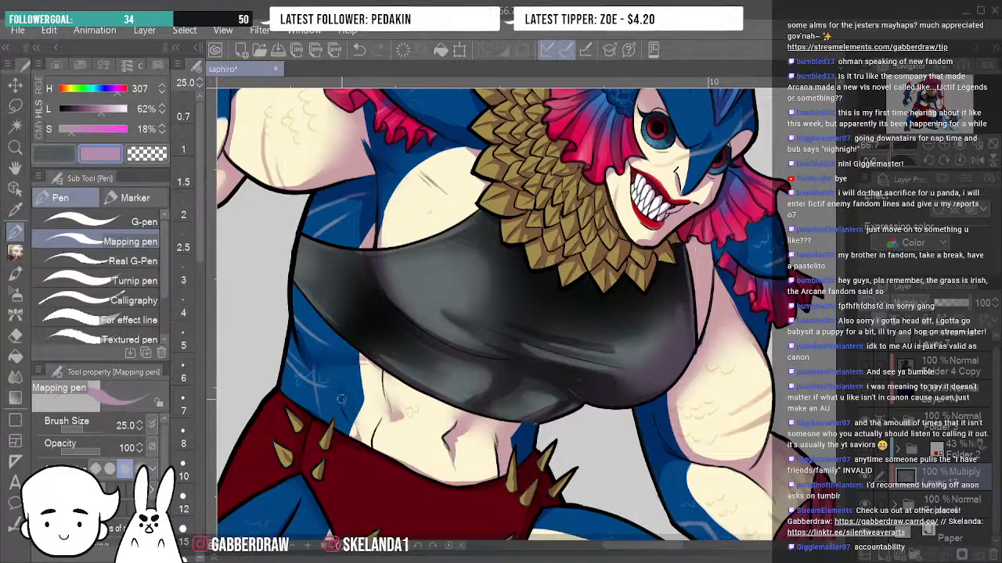
{"action": "left_click_drag", "start_coordinate": [337, 400], "coordinate": [349, 407]}
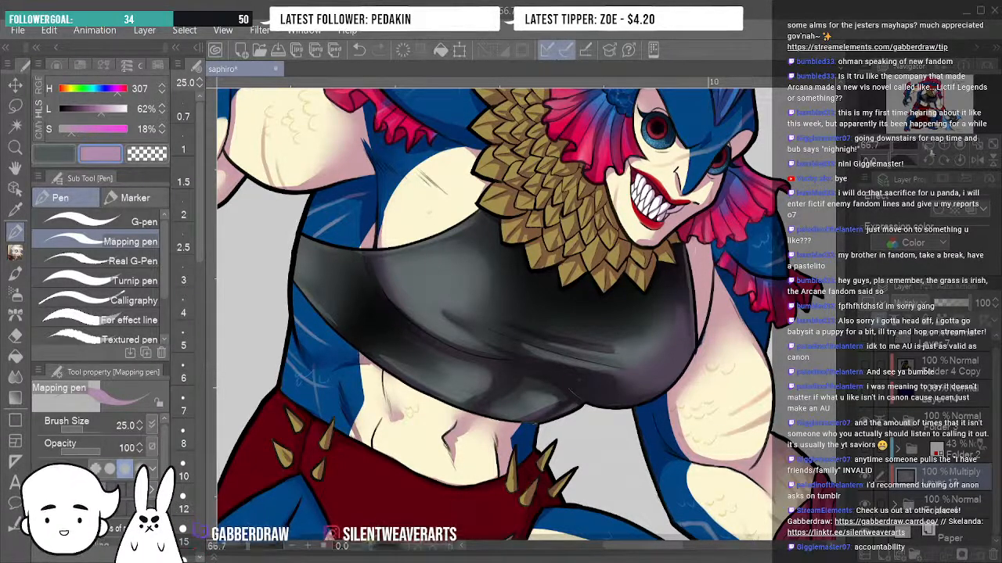
Rotate the canvas view to -45 degrees and soften the waist shading below the black top with Blur at size 120.
{"action": "left_click", "coordinate": [942, 162]}
{"action": "left_click", "coordinate": [942, 162]}
{"action": "left_click", "coordinate": [942, 162]}
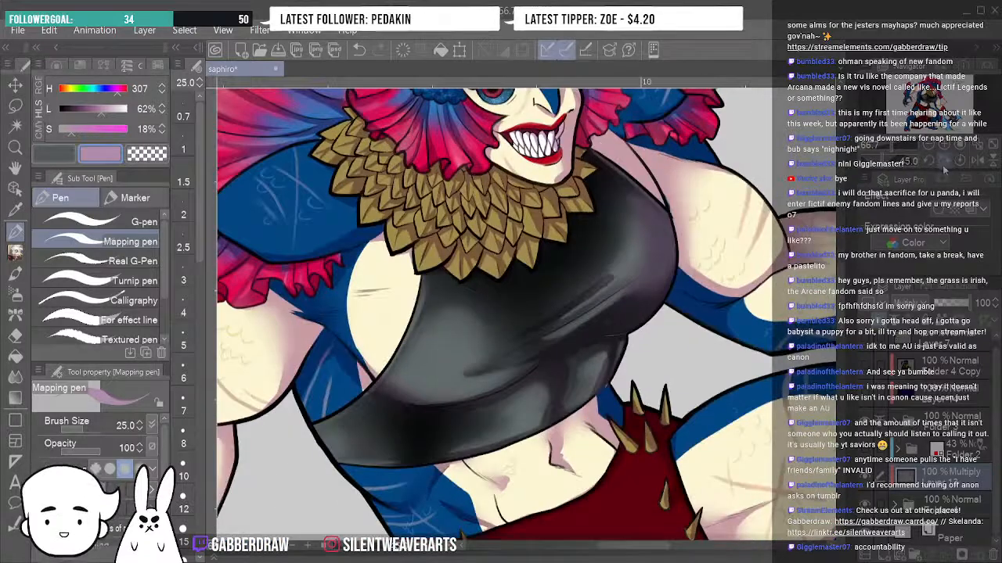
{"action": "scroll", "coordinate": [844, 258], "scroll_direction": "down", "scroll_amount": 5}
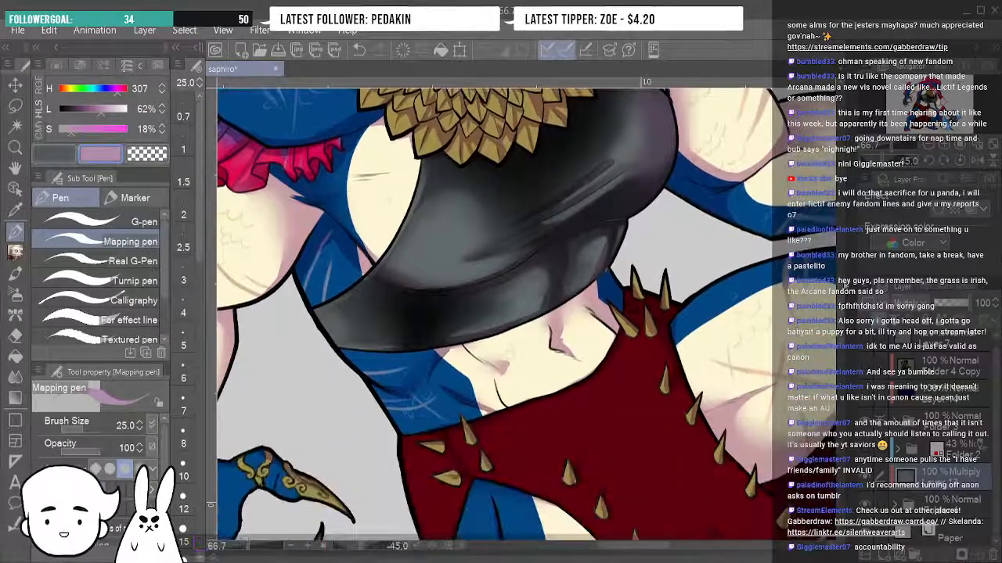
{"action": "left_click_drag", "start_coordinate": [843, 291], "coordinate": [843, 293]}
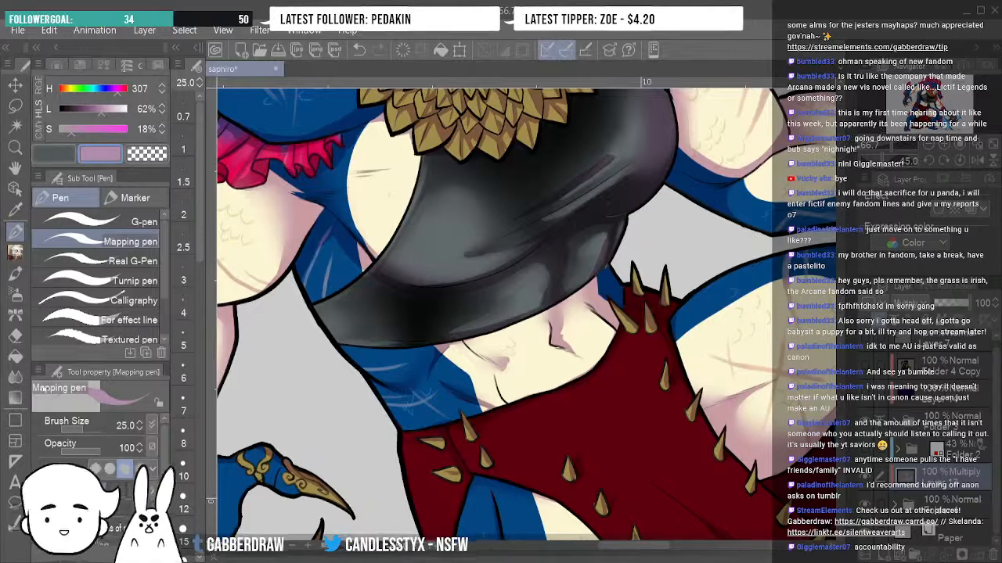
{"action": "left_click", "coordinate": [17, 374]}
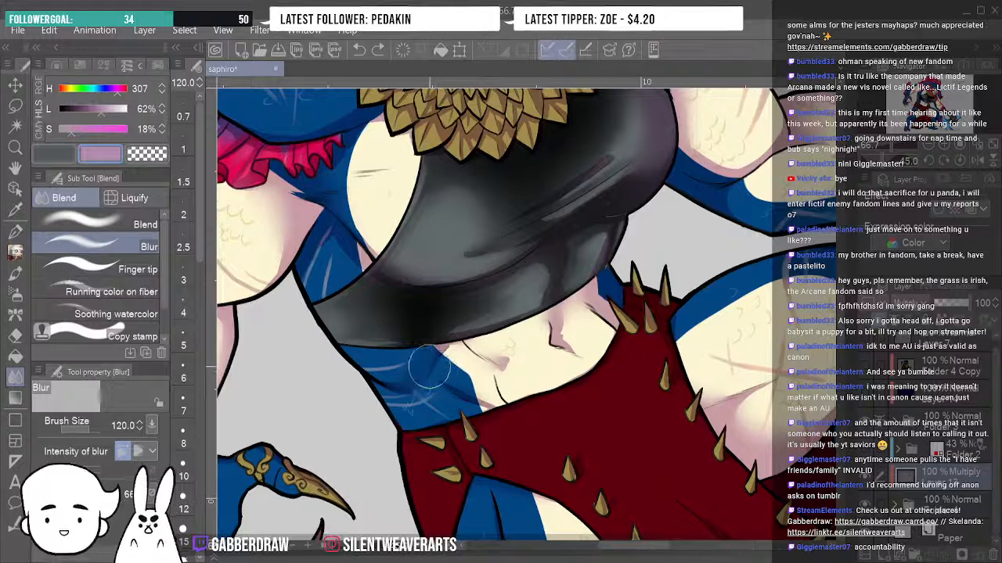
{"action": "left_click_drag", "start_coordinate": [430, 369], "coordinate": [451, 340]}
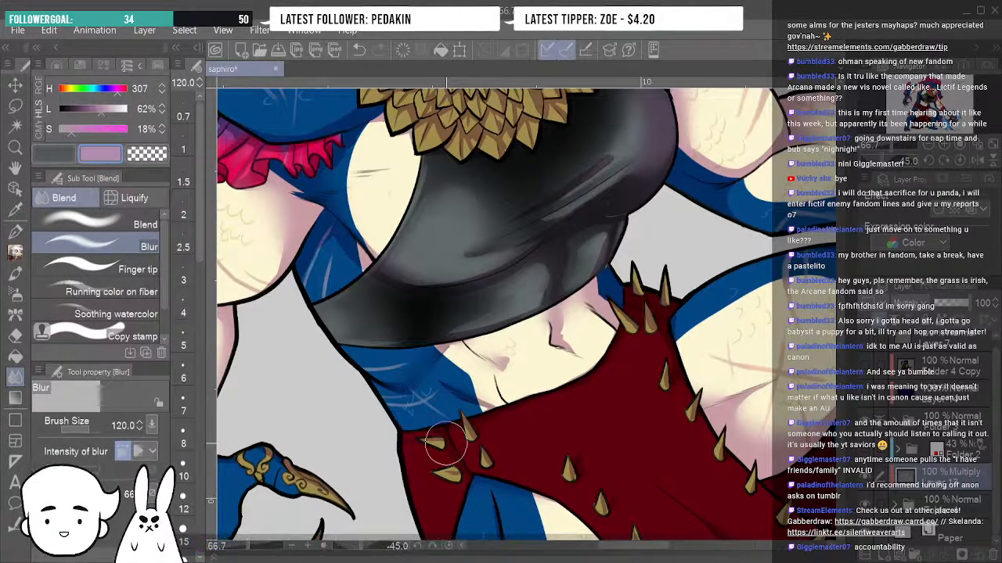
Set the Blur brush size to 30 and check the head, collar and torso shading upright at 50% zoom.
{"action": "left_click_drag", "start_coordinate": [470, 227], "coordinate": [499, 477]}
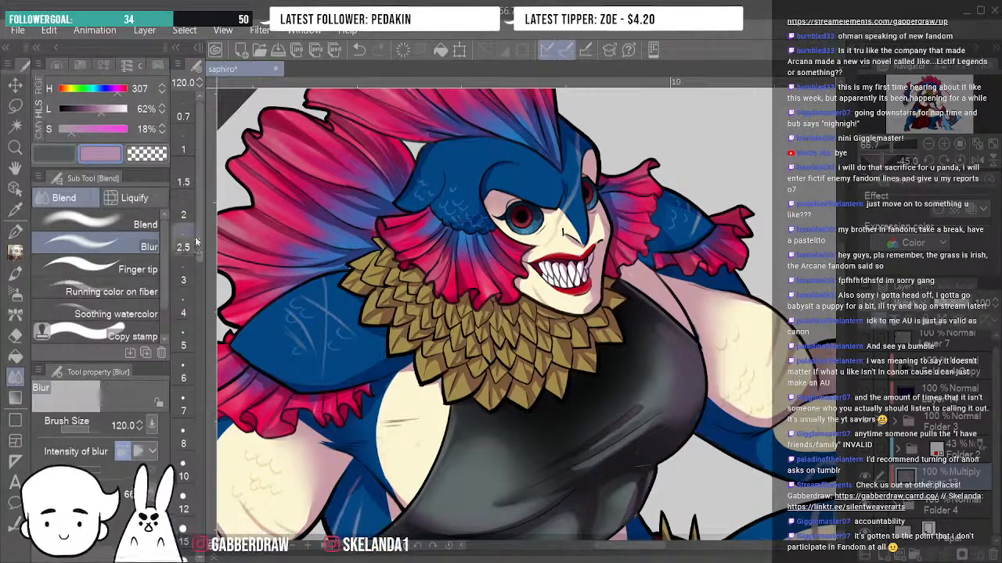
{"action": "scroll", "coordinate": [203, 309], "scroll_direction": "down", "scroll_amount": 3}
{"action": "scroll", "coordinate": [202, 310], "scroll_direction": "down", "scroll_amount": 1}
{"action": "left_click", "coordinate": [182, 462]}
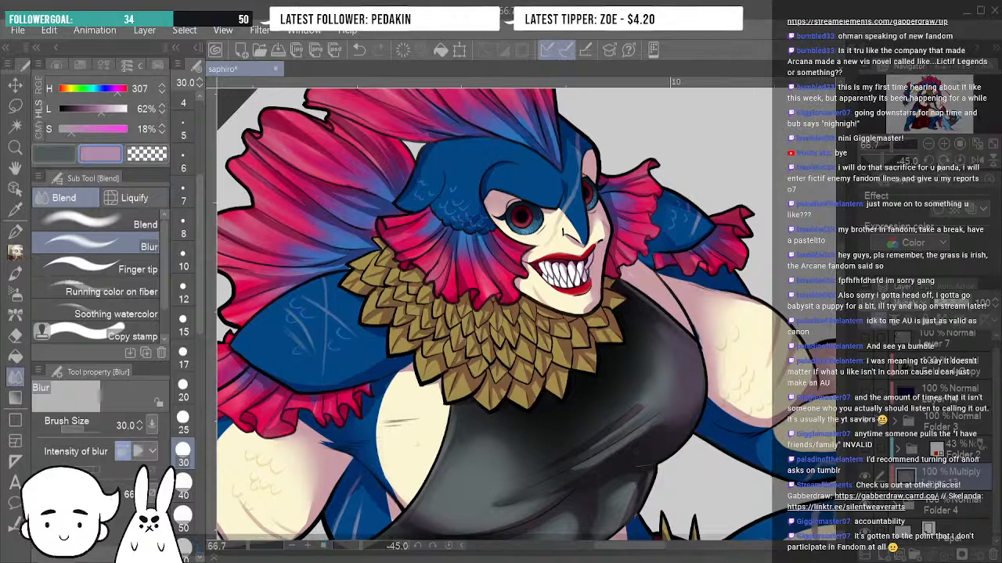
{"action": "left_click", "coordinate": [929, 145]}
{"action": "left_click", "coordinate": [961, 161]}
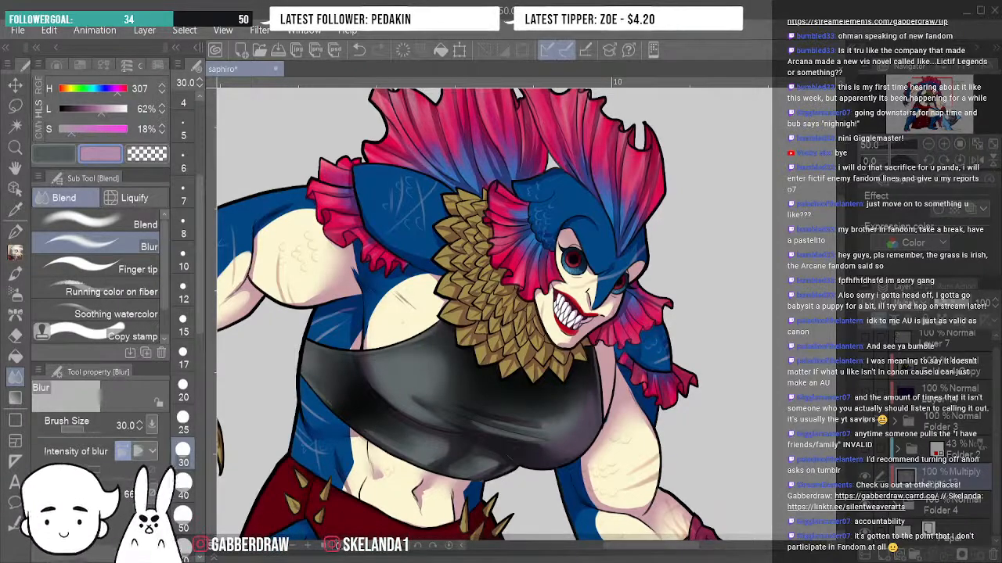
{"action": "scroll", "coordinate": [493, 313], "scroll_direction": "down", "scroll_amount": 3}
{"action": "left_click_drag", "start_coordinate": [438, 329], "coordinate": [505, 537]}
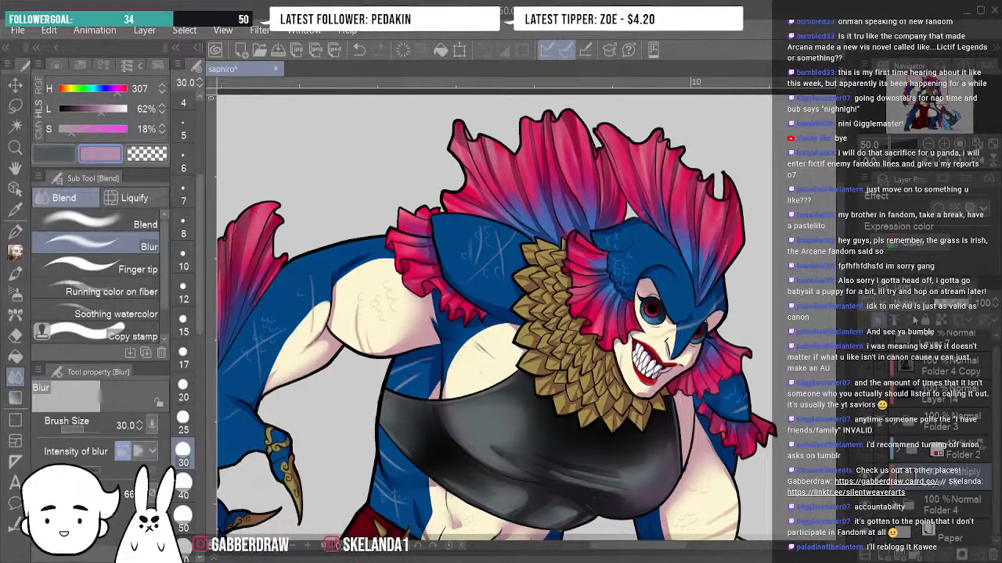
Sample a lighter mauve shading colour (H 306, L 71, S 28) with Layer 13 in Normal blending, and restore Multiply.
{"action": "left_click", "coordinate": [926, 29]}
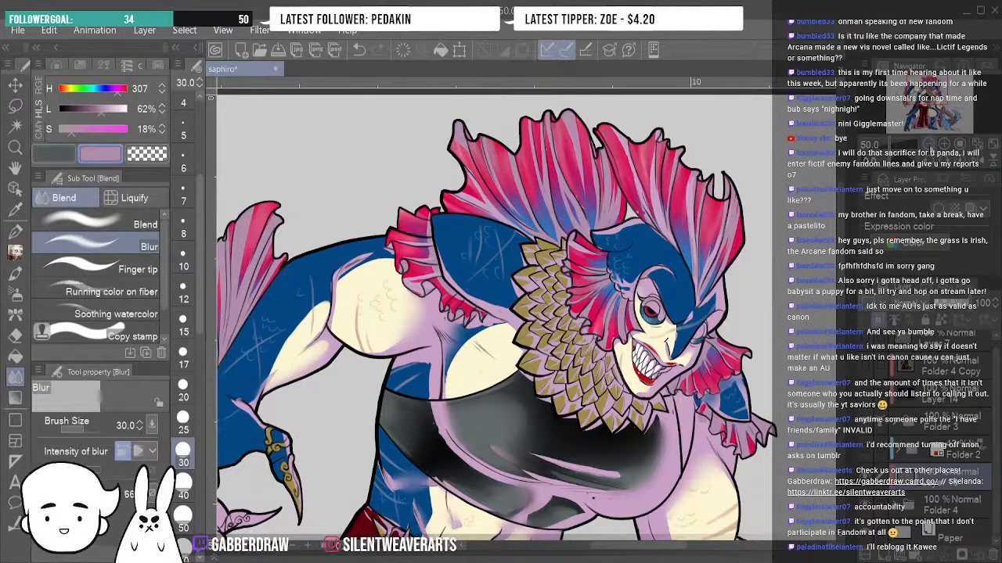
{"action": "key", "text": "ctrl+minus"}
{"action": "key", "text": "ctrl+plus"}
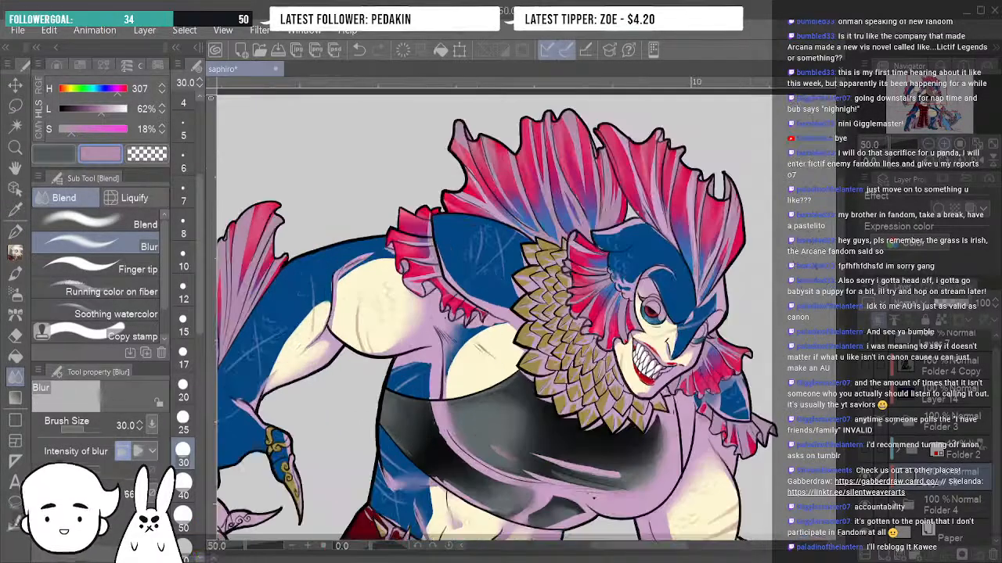
{"action": "left_click", "coordinate": [434, 339], "text": "alt"}
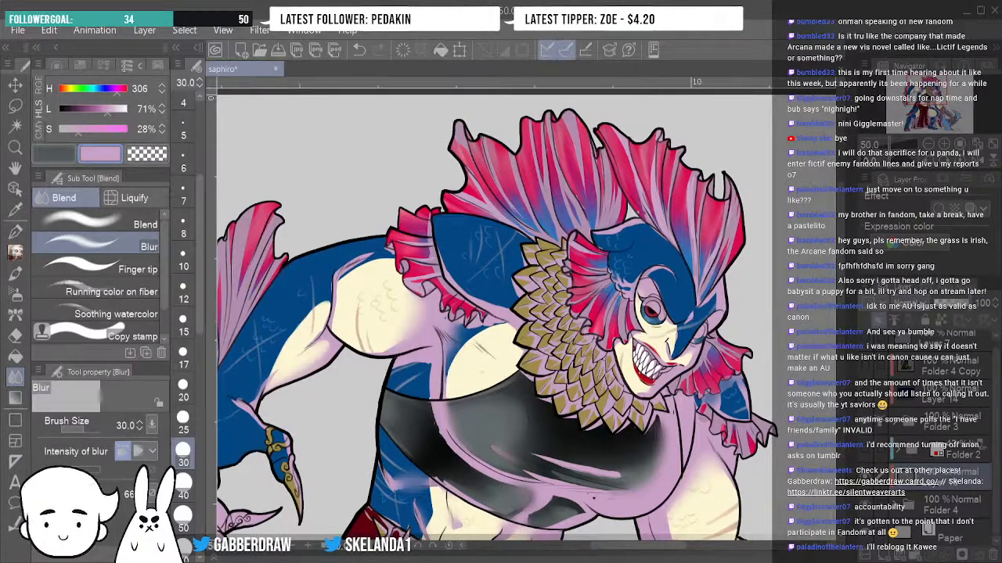
{"action": "left_click", "coordinate": [921, 64]}
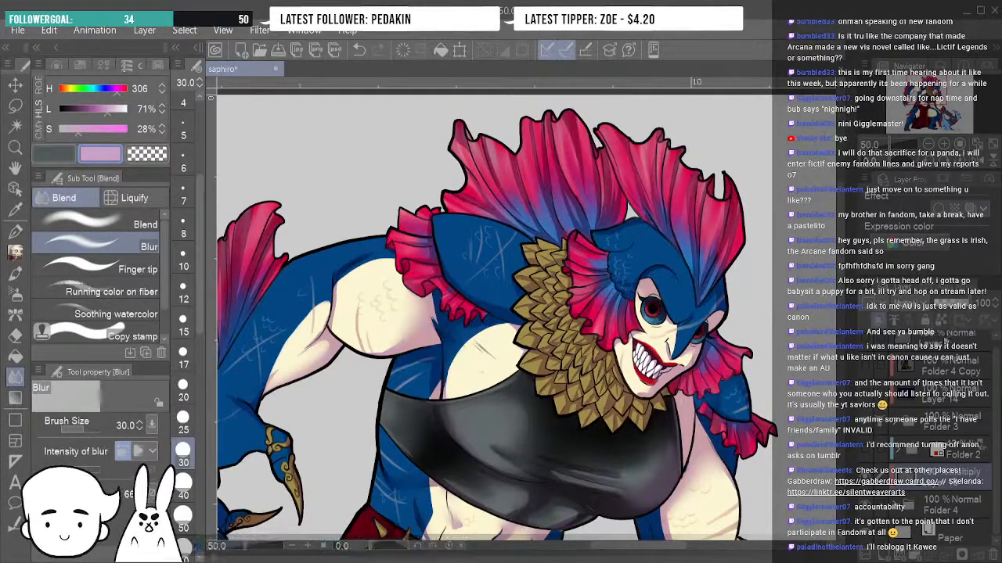
Shade the chest crease near the armpit with the Mapping pen at size 25, soften it with Blur, and compare with Layer 13 hidden.
{"action": "key", "text": "minus"}
{"action": "key", "text": "minus"}
{"action": "key", "text": "minus"}
{"action": "key", "text": "minus"}
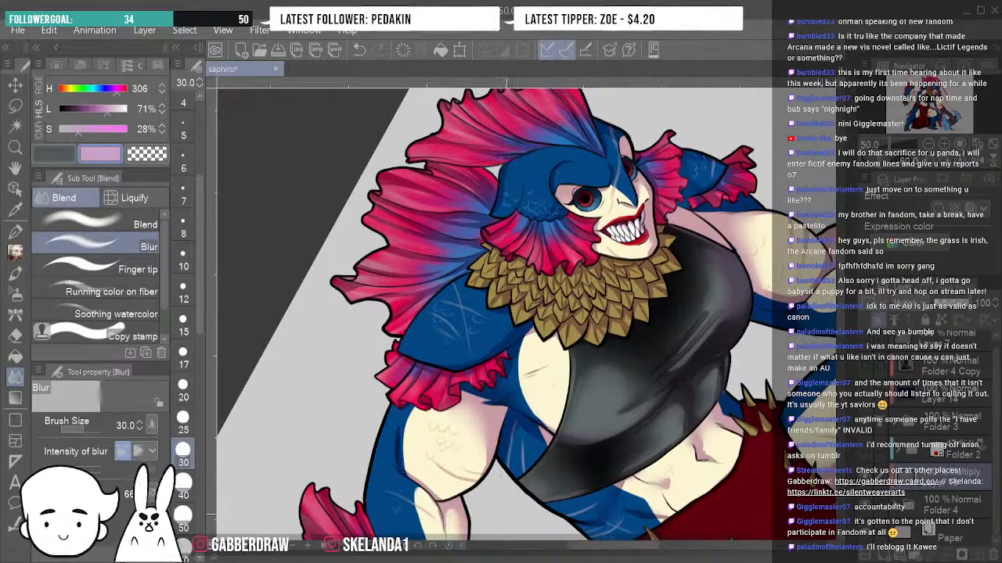
{"action": "left_click", "coordinate": [17, 233]}
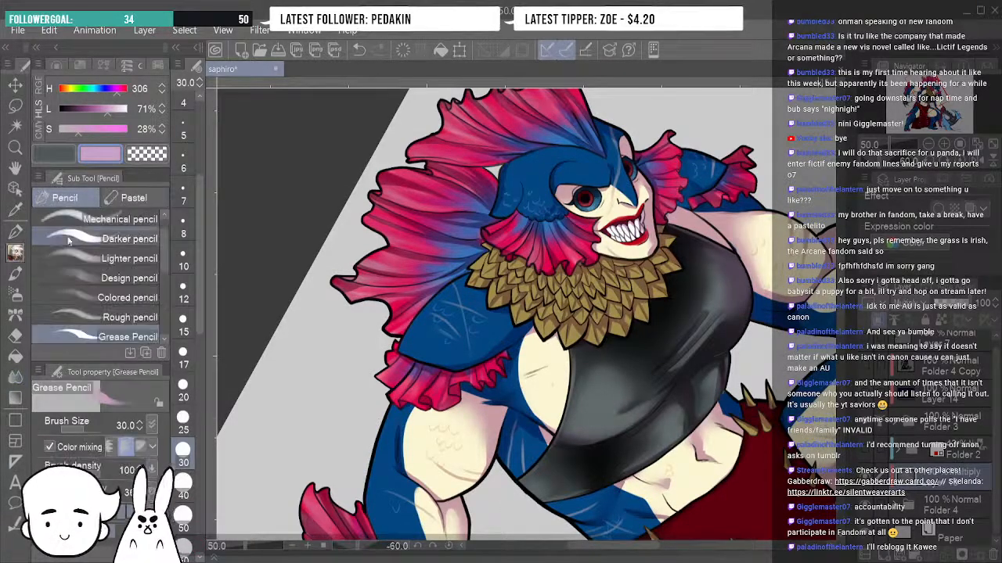
{"action": "left_click", "coordinate": [18, 233]}
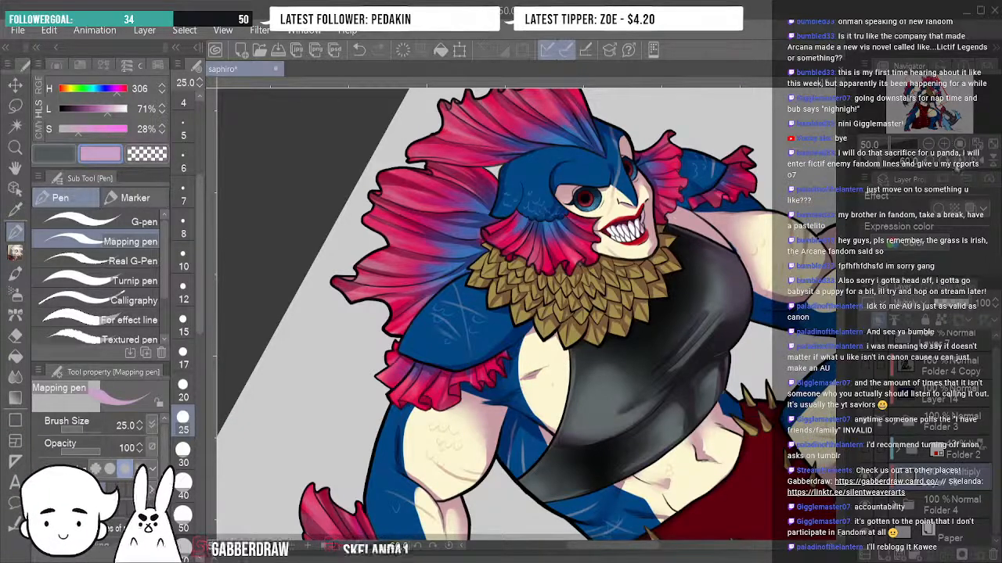
{"action": "left_click", "coordinate": [958, 161]}
{"action": "left_click", "coordinate": [960, 162]}
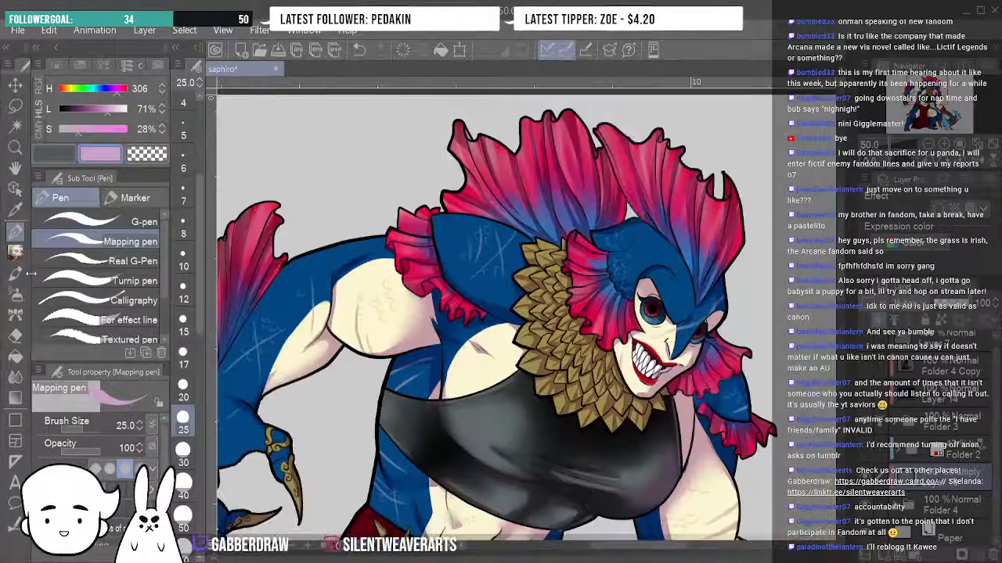
{"action": "left_click", "coordinate": [15, 377]}
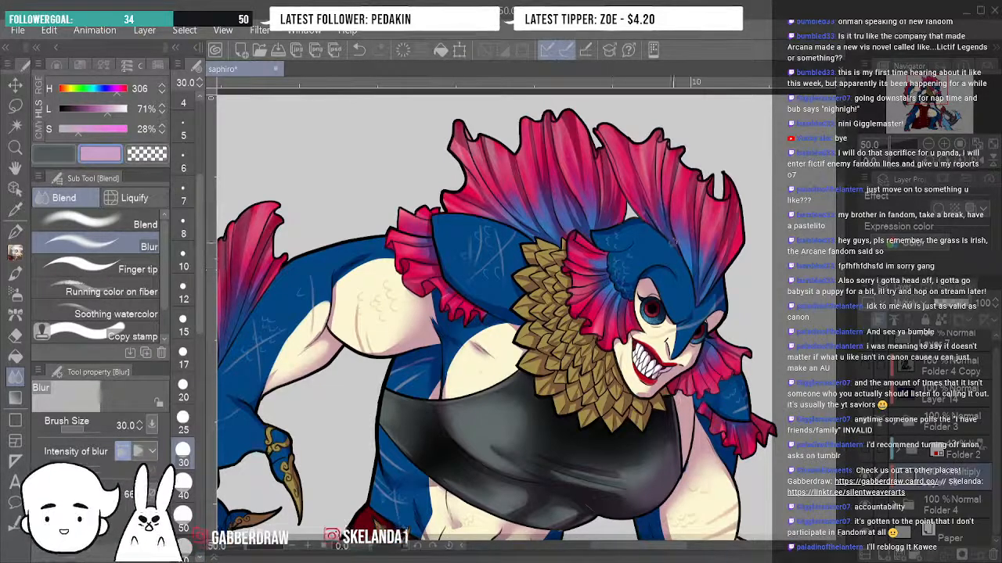
{"action": "left_click", "coordinate": [865, 475]}
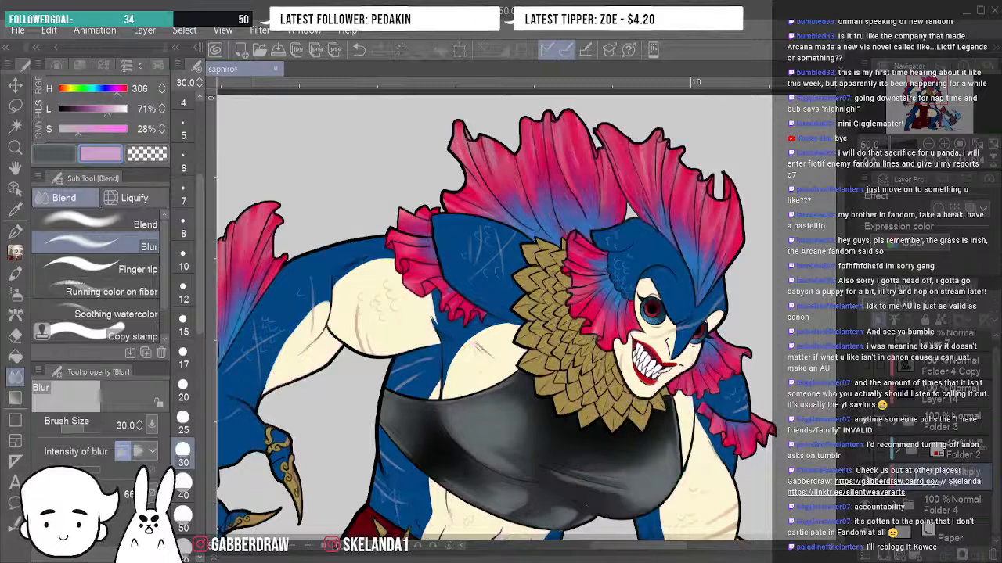
{"action": "left_click", "coordinate": [865, 476]}
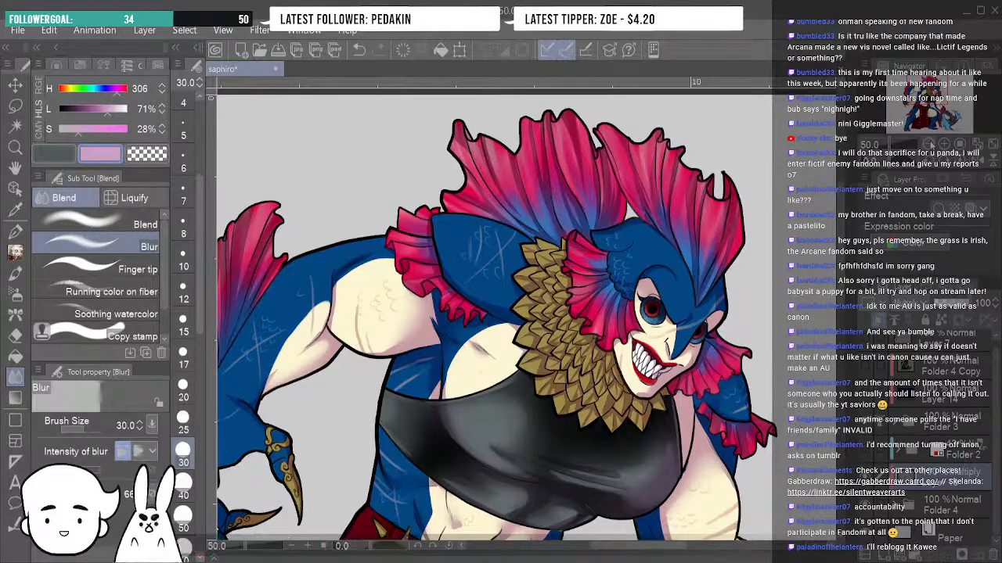
Rework the shading on the raised hand's golden claws with the Mapping pen at size 25.
{"action": "left_click", "coordinate": [928, 144]}
{"action": "left_click", "coordinate": [928, 144]}
{"action": "left_click_drag", "start_coordinate": [941, 101], "coordinate": [943, 114]}
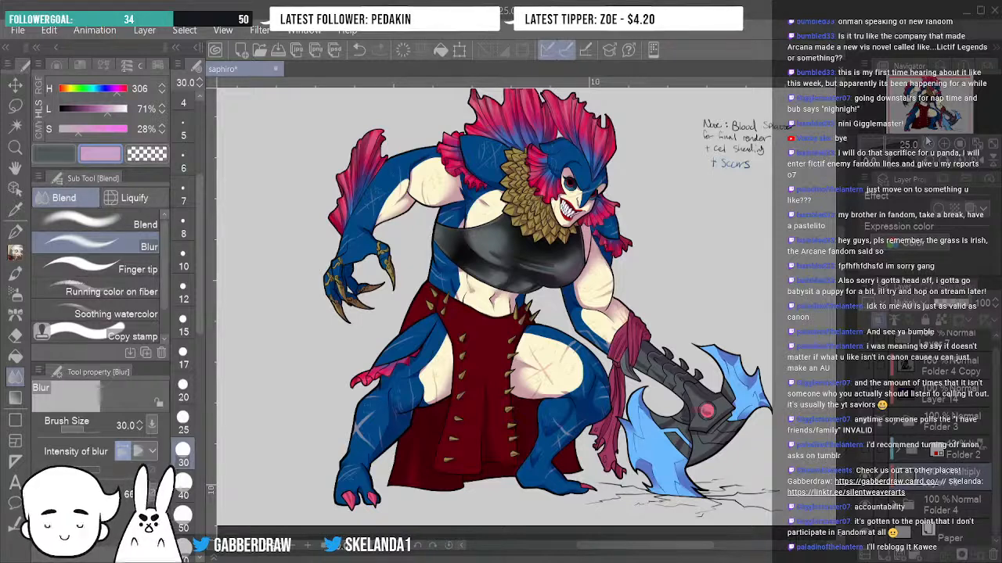
{"action": "left_click", "coordinate": [944, 144]}
{"action": "left_click", "coordinate": [944, 144]}
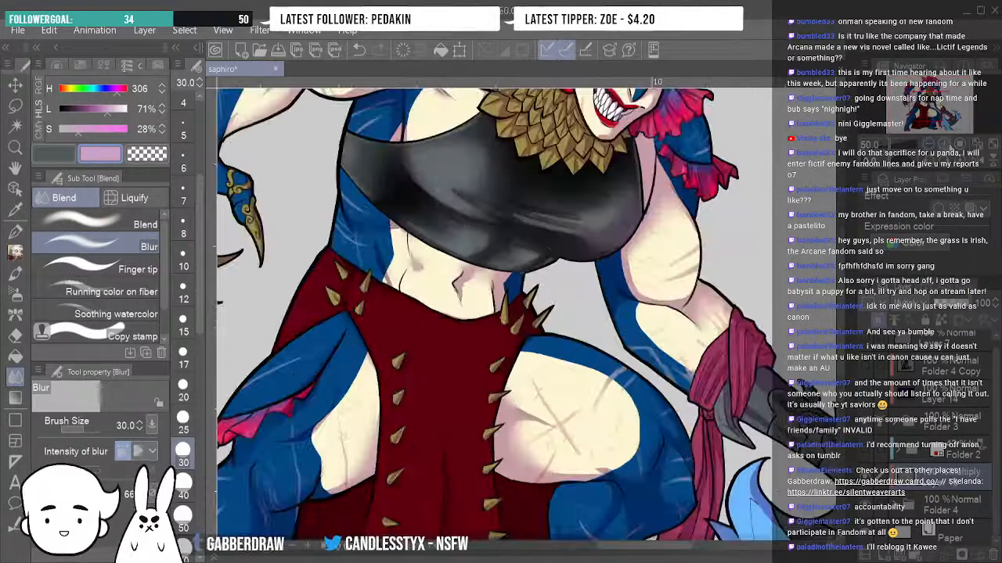
{"action": "left_click_drag", "start_coordinate": [905, 104], "coordinate": [913, 99]}
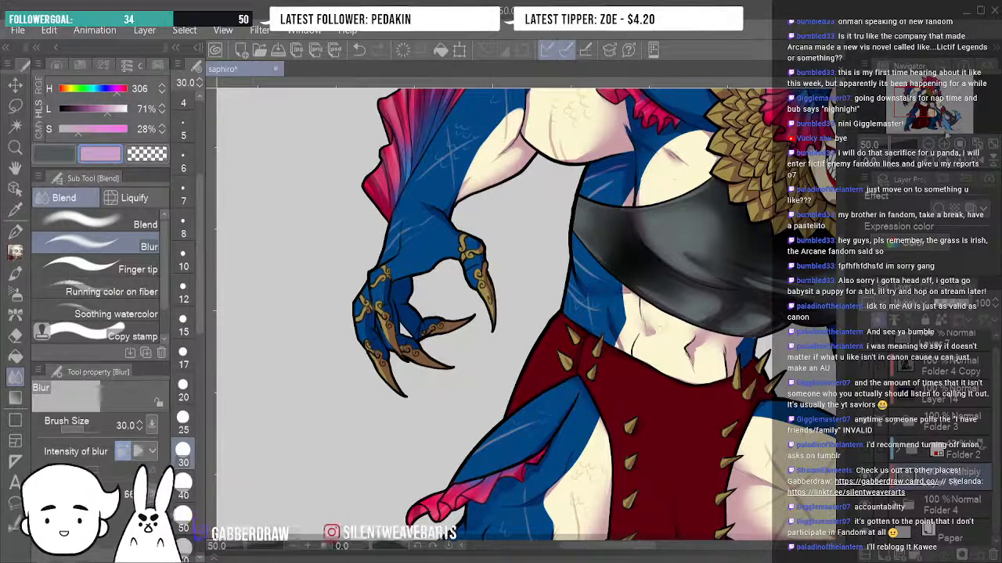
{"action": "left_click", "coordinate": [943, 144]}
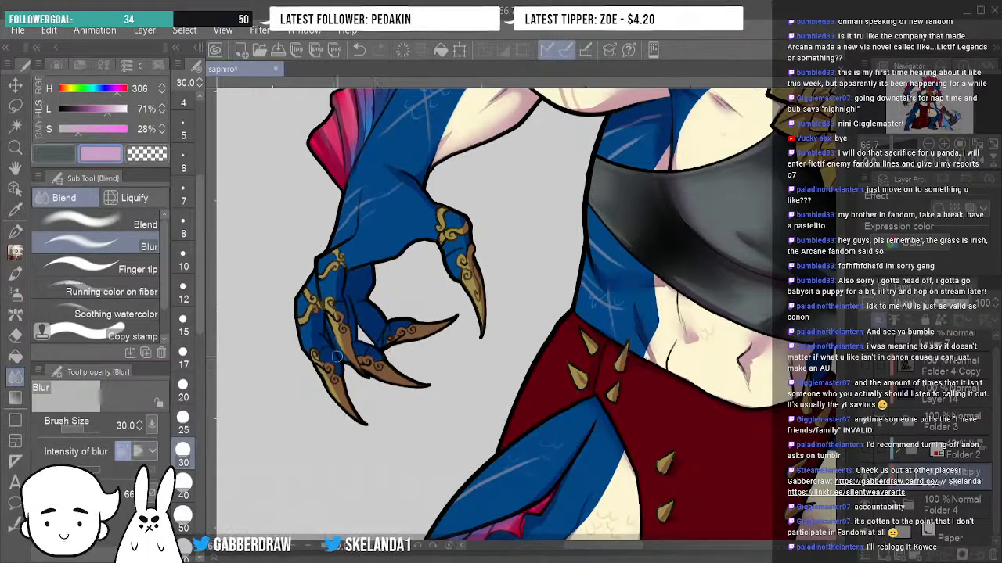
{"action": "left_click", "coordinate": [15, 234]}
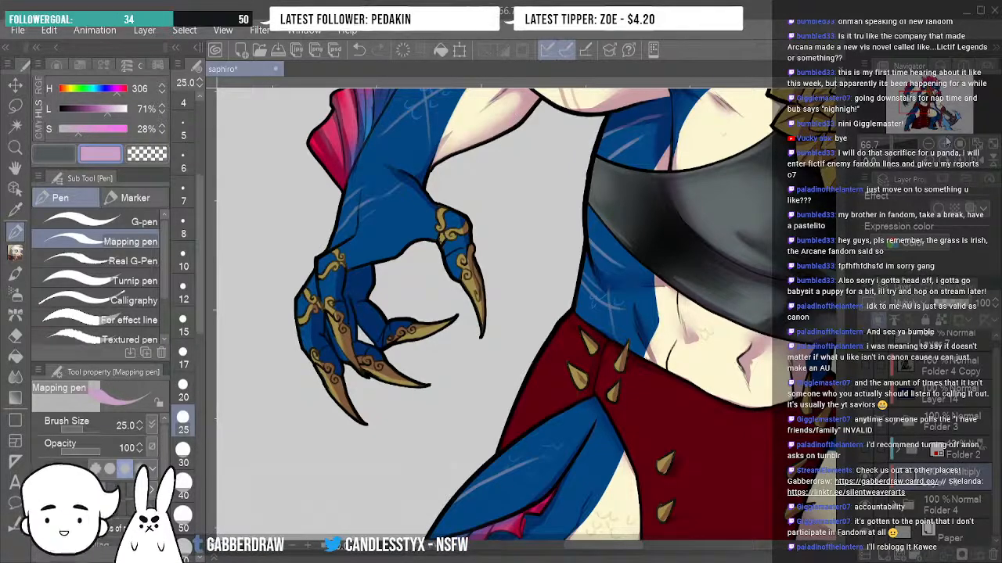
Shade the axe's dark handle and blue blades with the Mapping pen at size 25, using a horizontally flipped canvas view.
{"action": "left_click", "coordinate": [929, 145]}
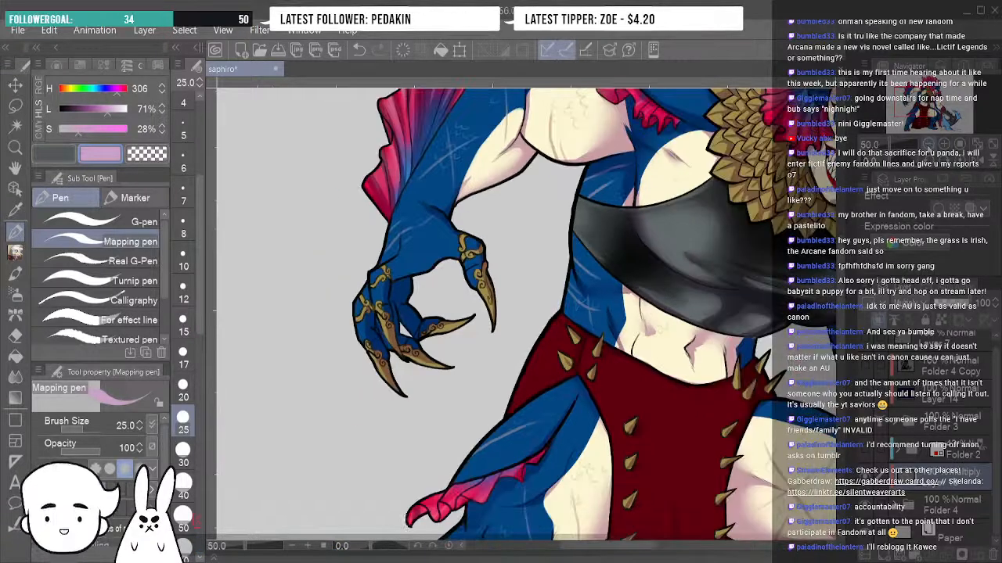
{"action": "left_click", "coordinate": [929, 145]}
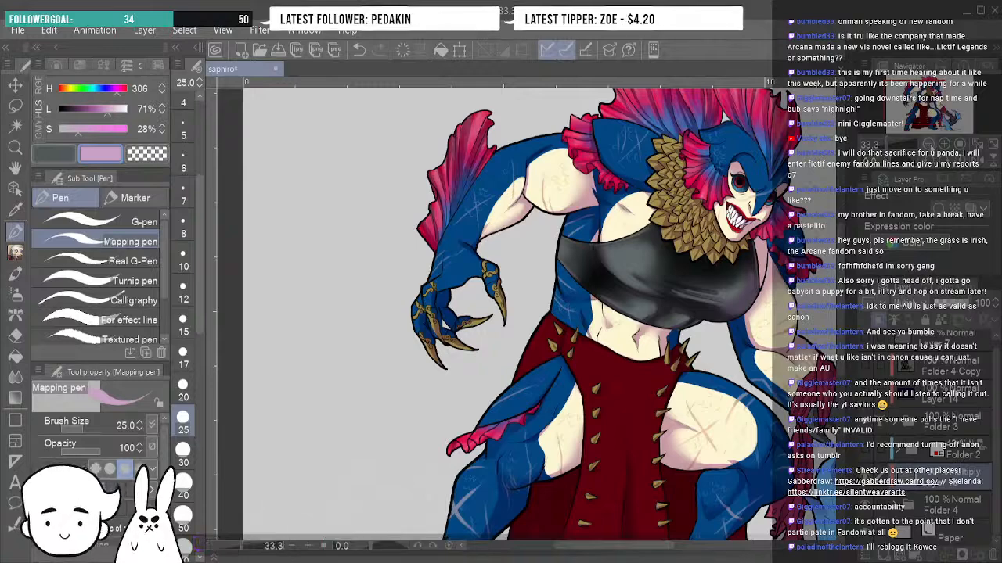
{"action": "left_click", "coordinate": [928, 144]}
{"action": "left_click_drag", "start_coordinate": [929, 104], "coordinate": [935, 109]}
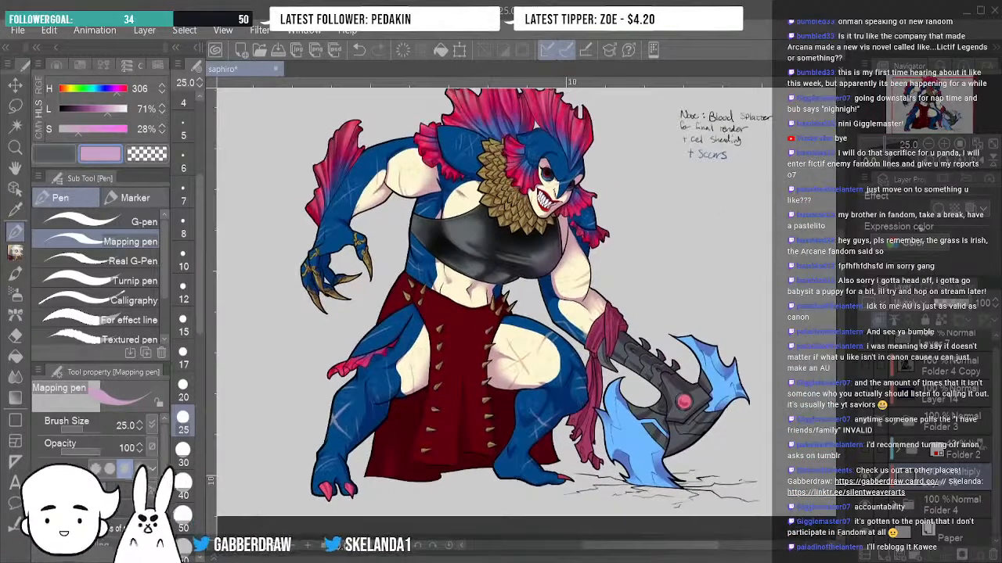
{"action": "left_click", "coordinate": [944, 144]}
{"action": "left_click", "coordinate": [943, 144]}
{"action": "left_click", "coordinate": [944, 144]}
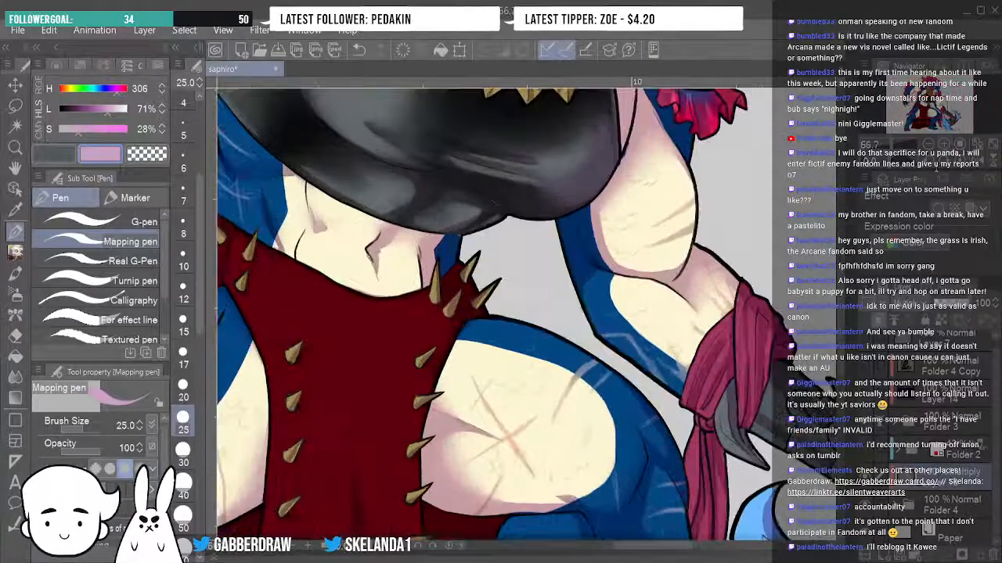
{"action": "left_click_drag", "start_coordinate": [936, 109], "coordinate": [957, 120]}
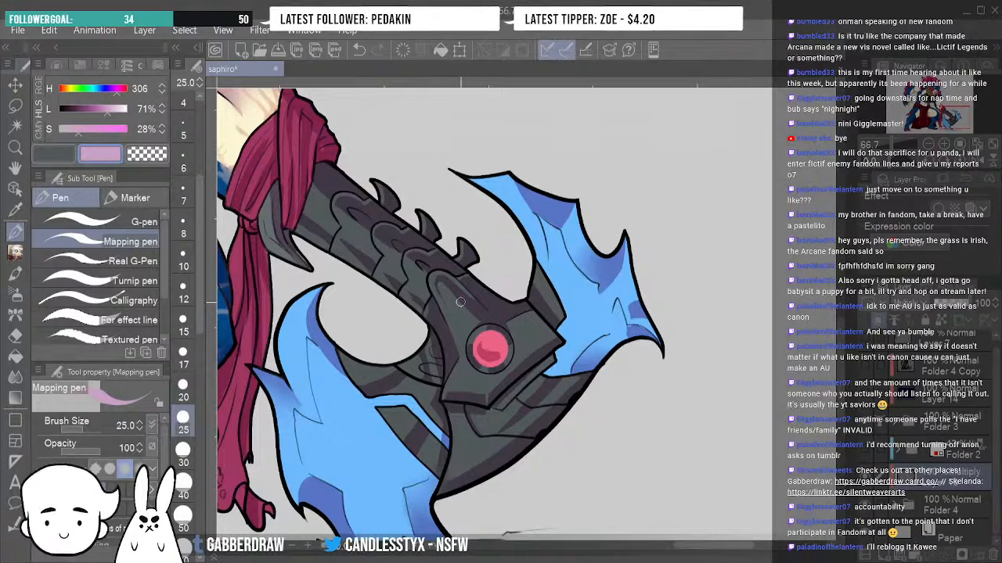
{"action": "left_click", "coordinate": [969, 160]}
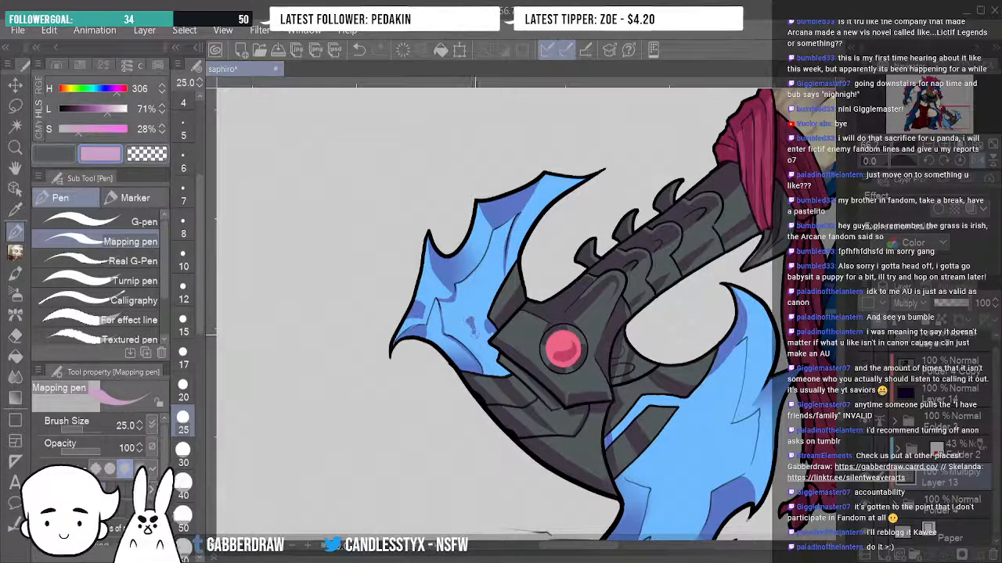
Rework the shading on the axe's upper and lower blue blades with the Mapping pen at size 25.
{"action": "left_click", "coordinate": [360, 50]}
{"action": "left_click", "coordinate": [364, 50]}
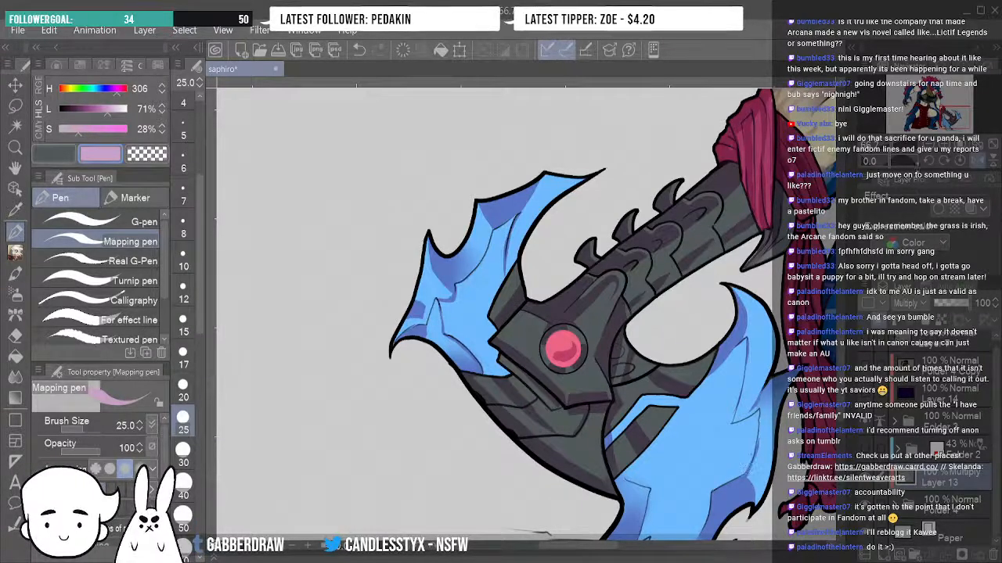
{"action": "mouse_move", "coordinate": [949, 119]}
{"action": "left_mouse_down"}
{"action": "mouse_move", "coordinate": [935, 123]}
{"action": "mouse_move", "coordinate": [949, 123]}
{"action": "left_mouse_up"}
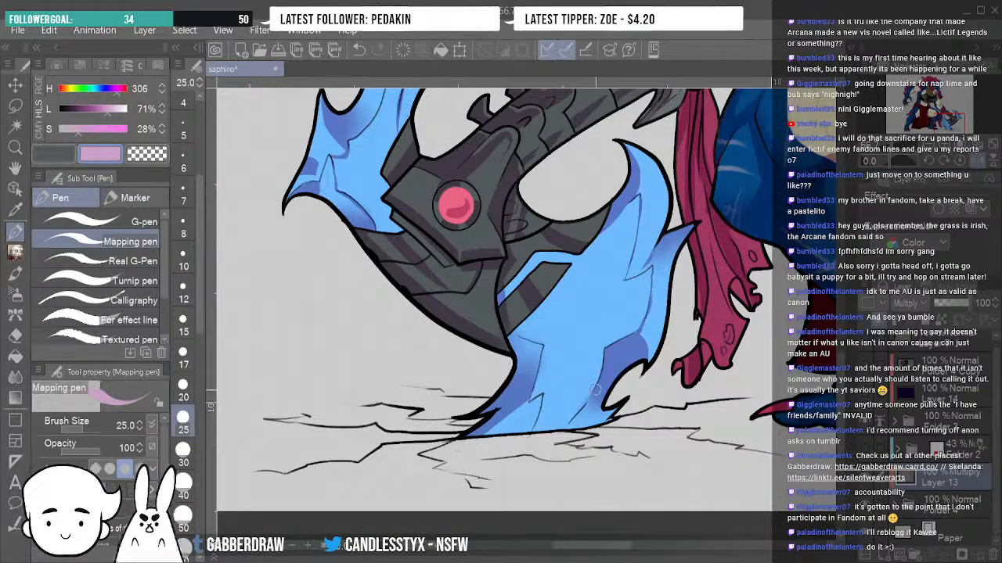
{"action": "left_click", "coordinate": [358, 49]}
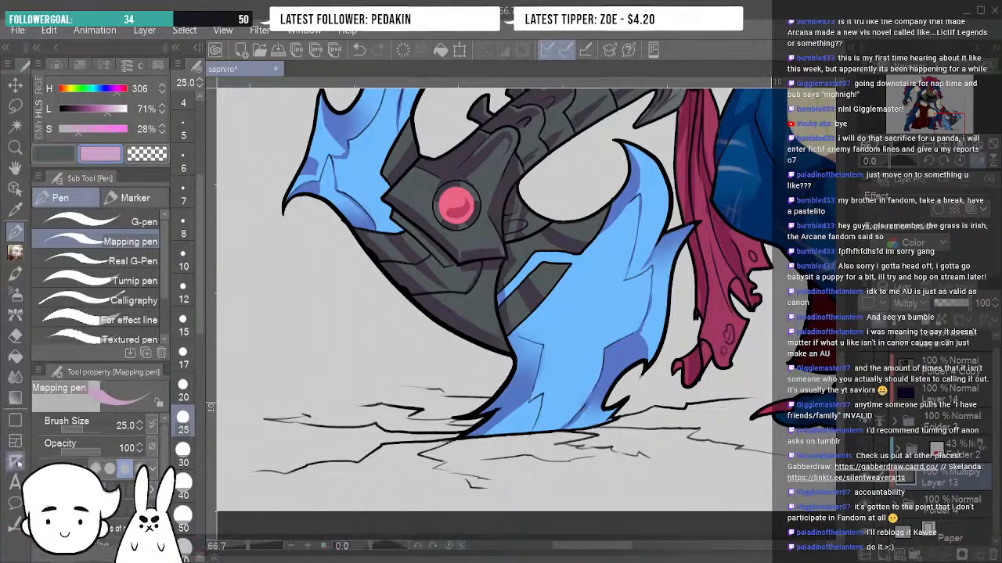
Soften the shading on the lower axe blade with the Blur tool at size 30.
{"action": "left_click", "coordinate": [15, 377]}
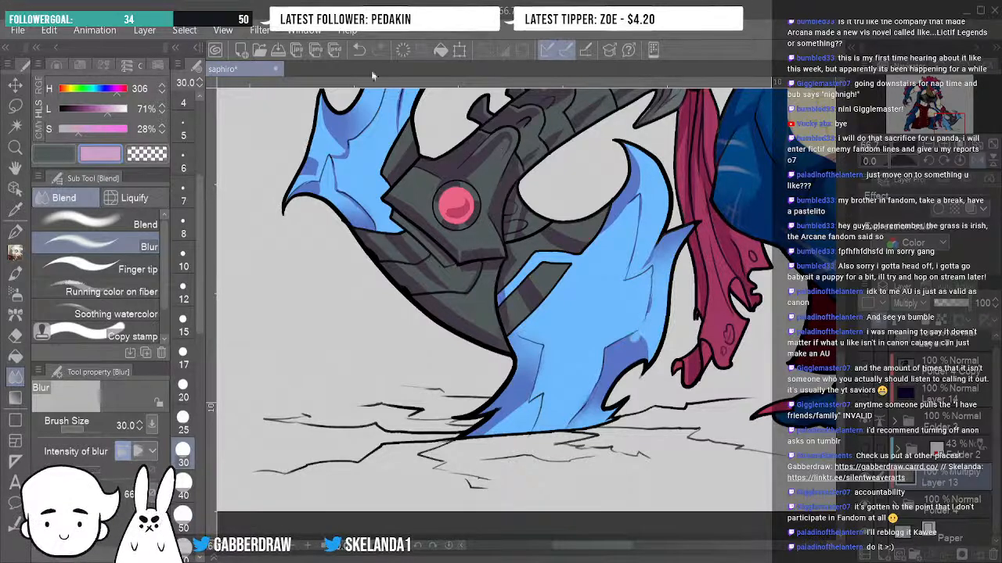
{"action": "left_click", "coordinate": [359, 50]}
{"action": "left_click_drag", "start_coordinate": [639, 341], "coordinate": [643, 329]}
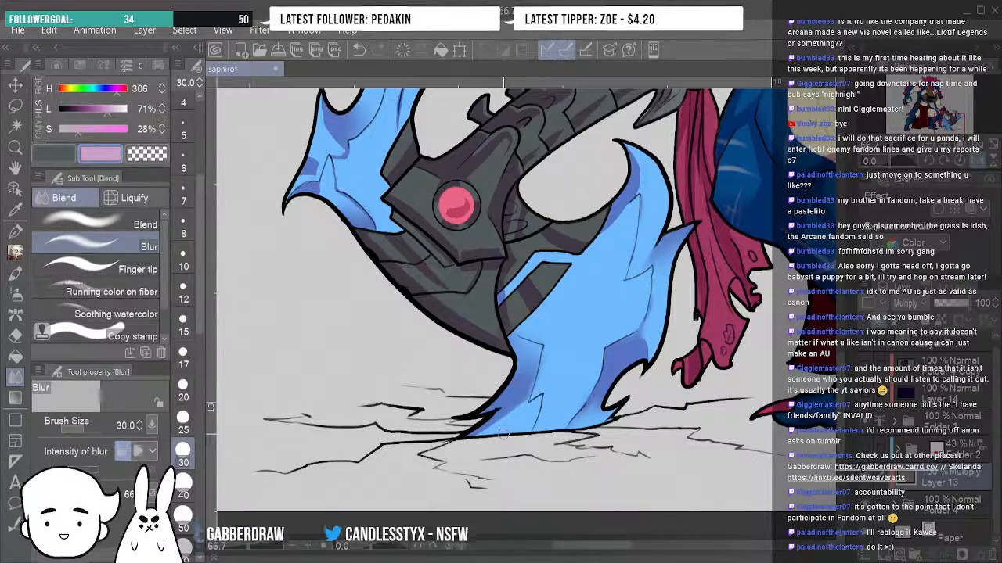
Shade the details of the axe's dark head and spiked handle with the Mapping pen at size 25.
{"action": "key", "text": "ctrl+plus"}
{"action": "left_click_drag", "start_coordinate": [532, 251], "coordinate": [499, 351]}
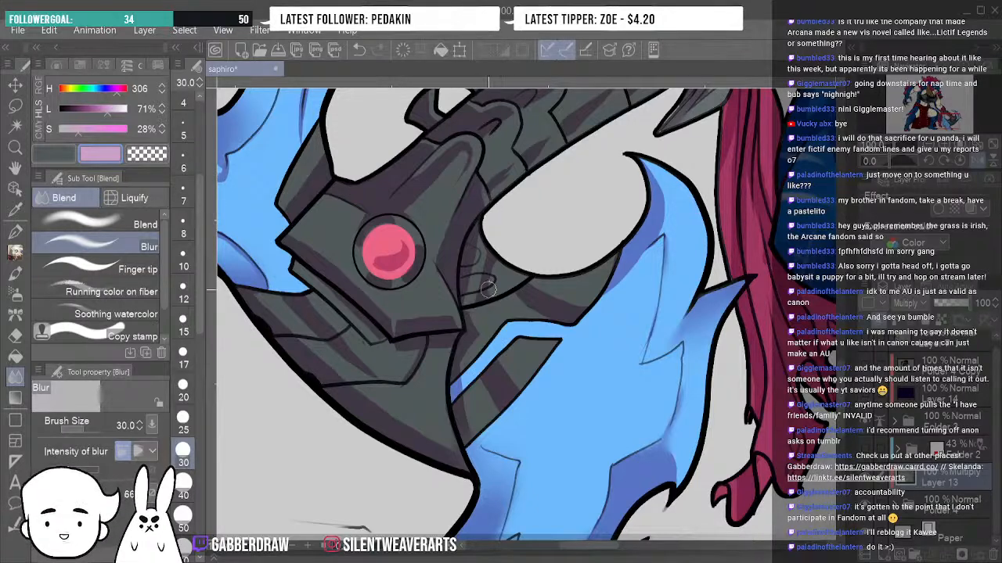
{"action": "key", "text": "p"}
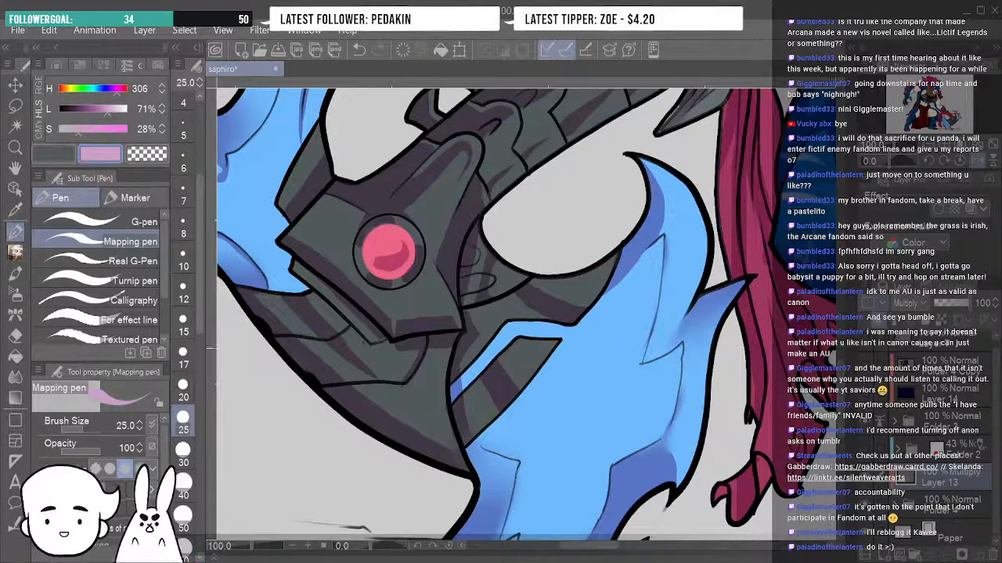
{"action": "scroll", "coordinate": [841, 349], "scroll_direction": "up", "scroll_amount": 5}
{"action": "left_click_drag", "start_coordinate": [845, 349], "coordinate": [844, 349]}
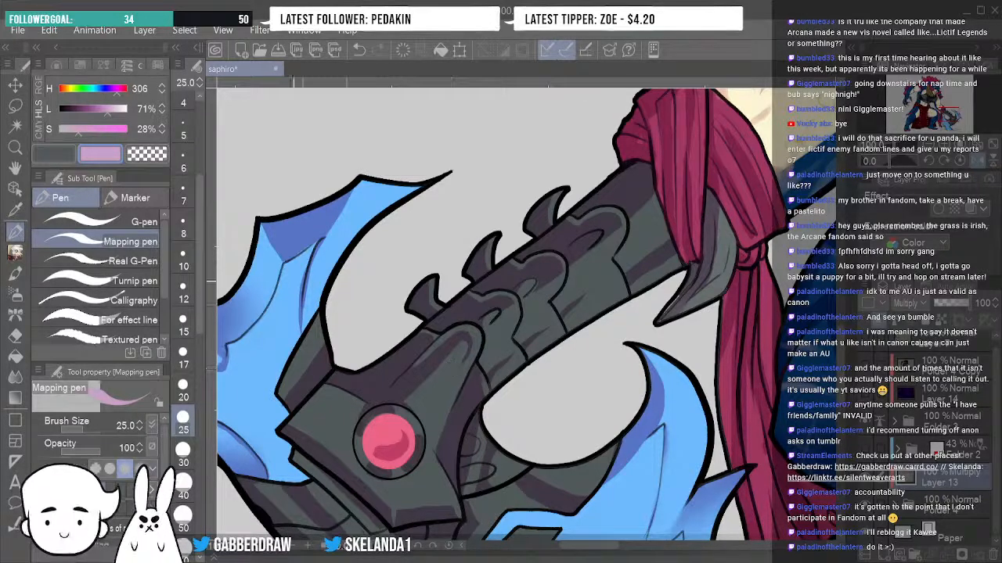
{"action": "left_click_drag", "start_coordinate": [301, 263], "coordinate": [307, 329]}
{"action": "key", "text": "ctrl+z"}
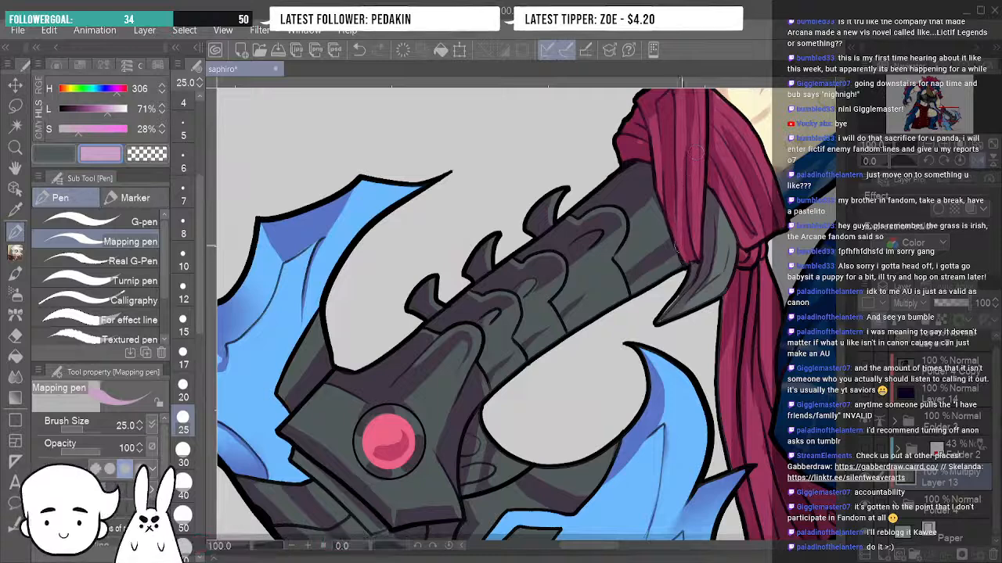
Compare the forearm with Layer 15 of Folder 4 hidden and shown, and return to Layer 13.
{"action": "left_click_drag", "start_coordinate": [678, 225], "coordinate": [474, 374]}
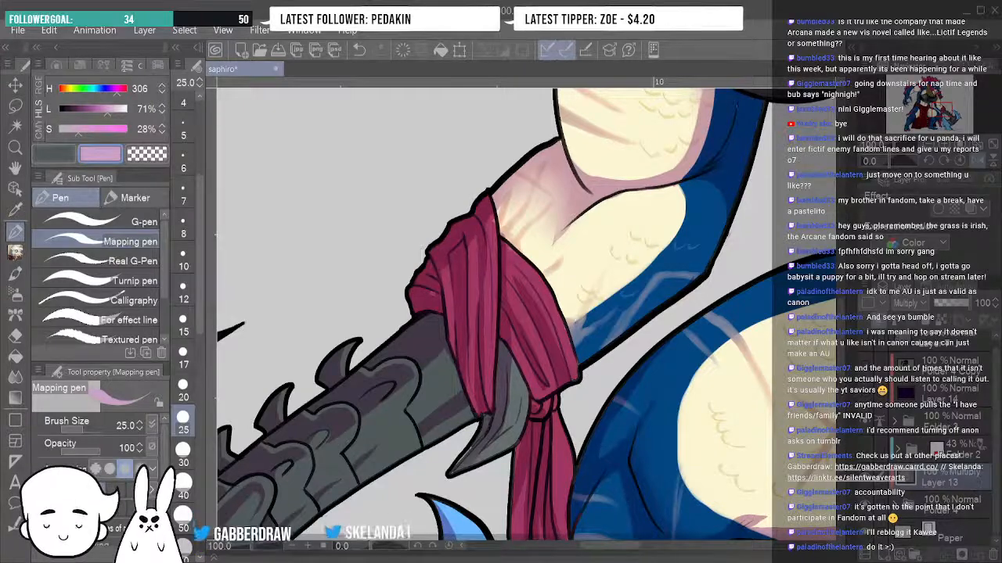
{"action": "left_click", "coordinate": [896, 505]}
{"action": "left_click_drag", "start_coordinate": [996, 440], "coordinate": [998, 471]}
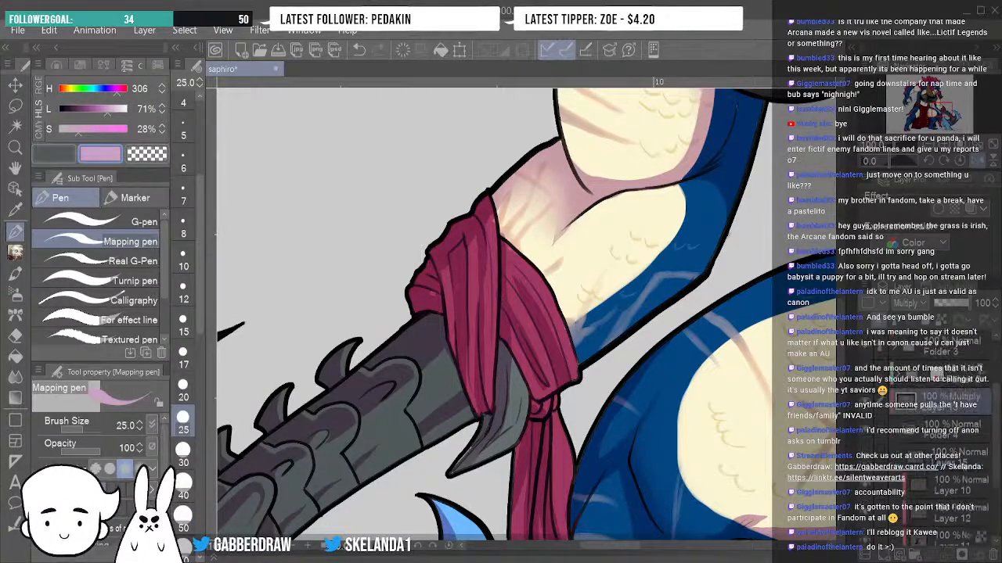
{"action": "left_click", "coordinate": [932, 457]}
{"action": "left_click", "coordinate": [865, 460]}
{"action": "left_click", "coordinate": [865, 460]}
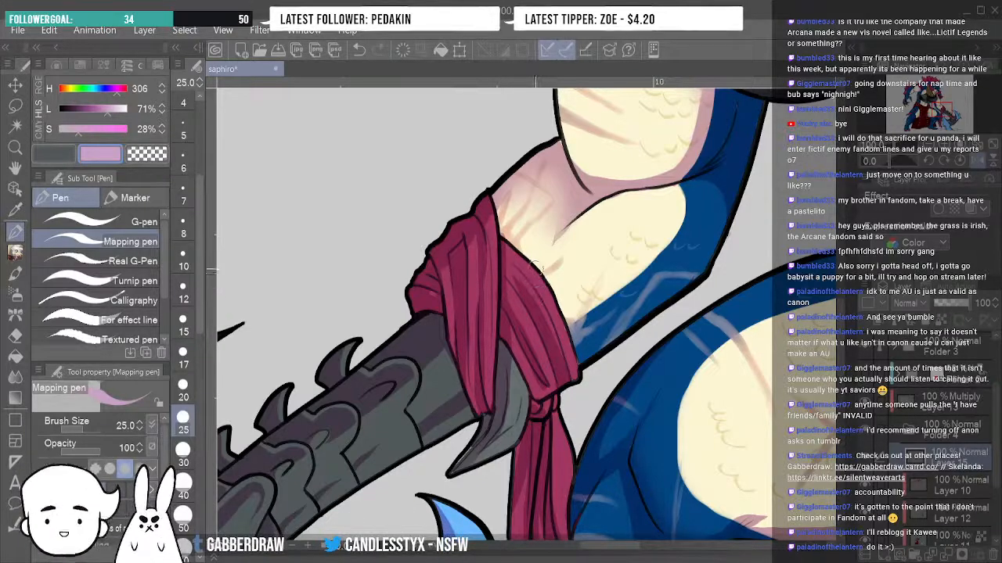
{"action": "left_click", "coordinate": [895, 430]}
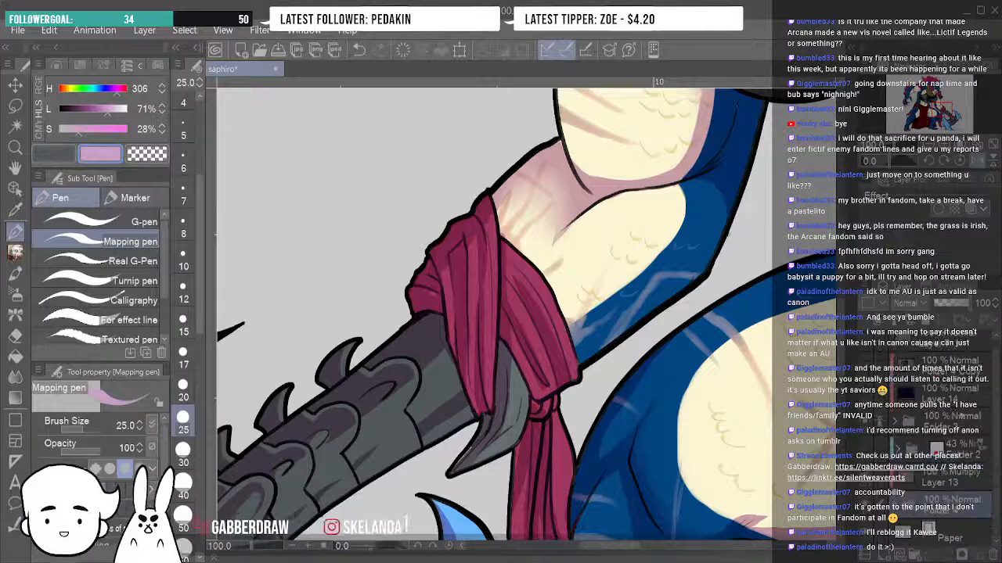
{"action": "left_click", "coordinate": [939, 482]}
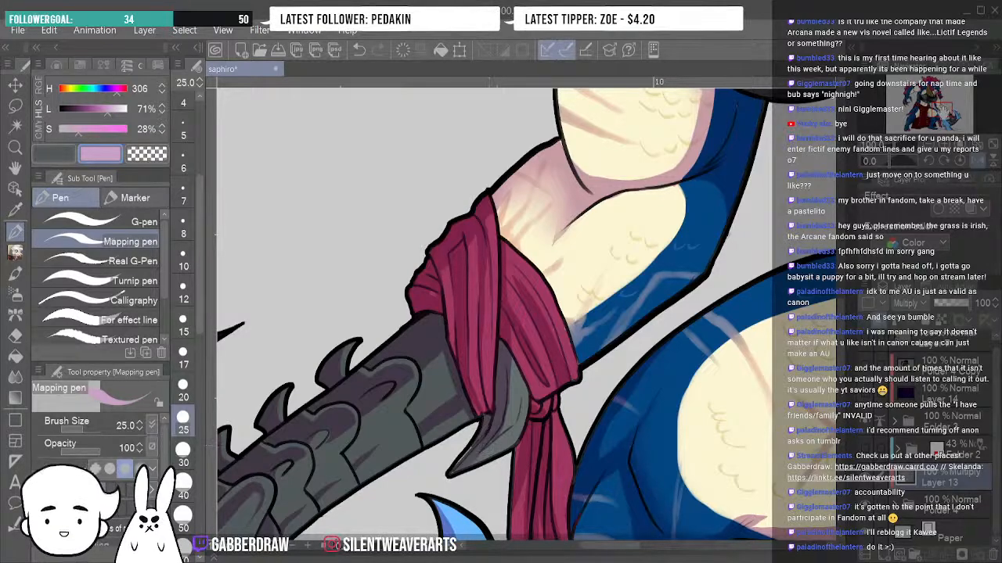
Touch up the upper arm's shading near the armpit using the Mapping pen with transparent colour at size 25.
{"action": "left_click_drag", "start_coordinate": [548, 250], "coordinate": [209, 517]}
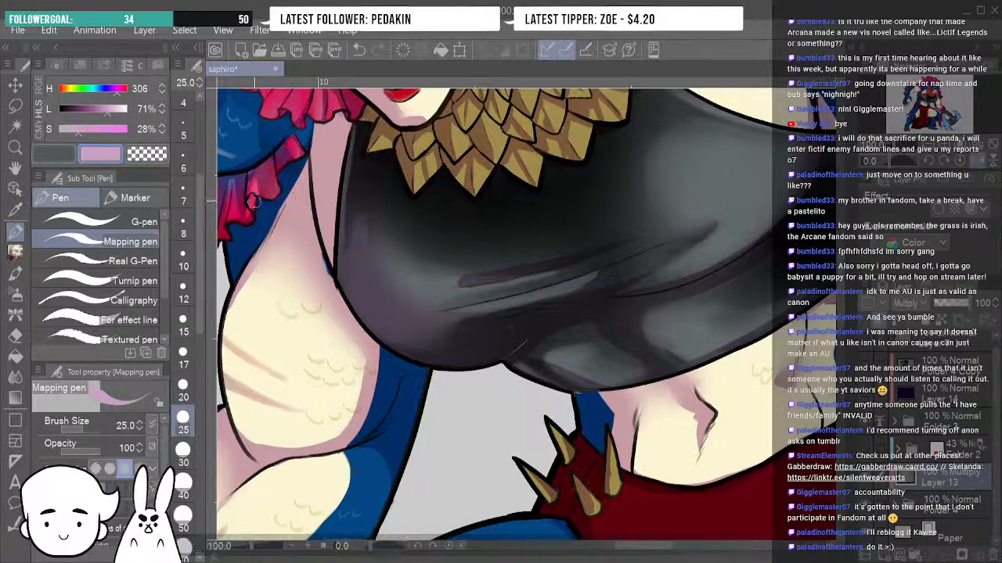
{"action": "key", "text": "c"}
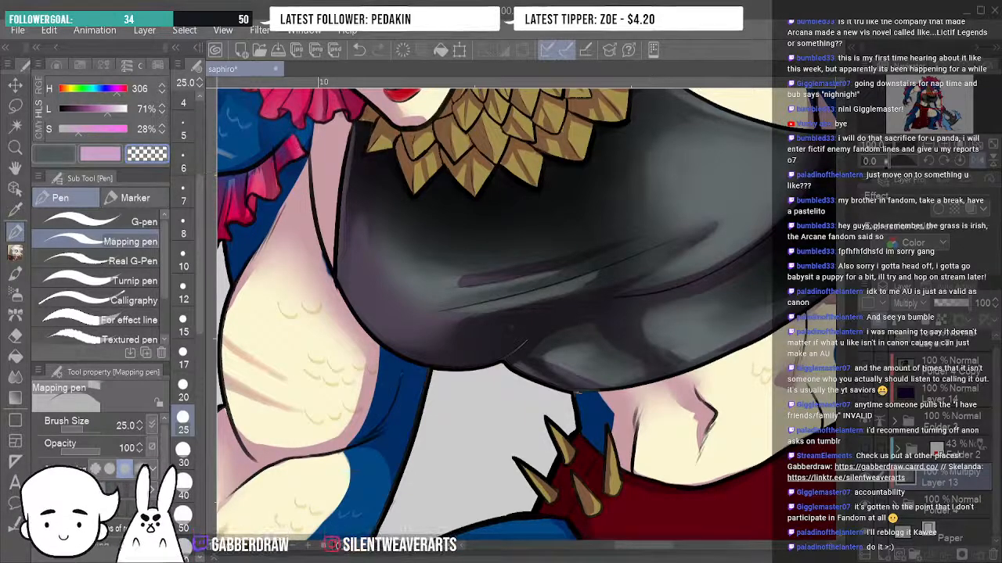
{"action": "left_click", "coordinate": [361, 55]}
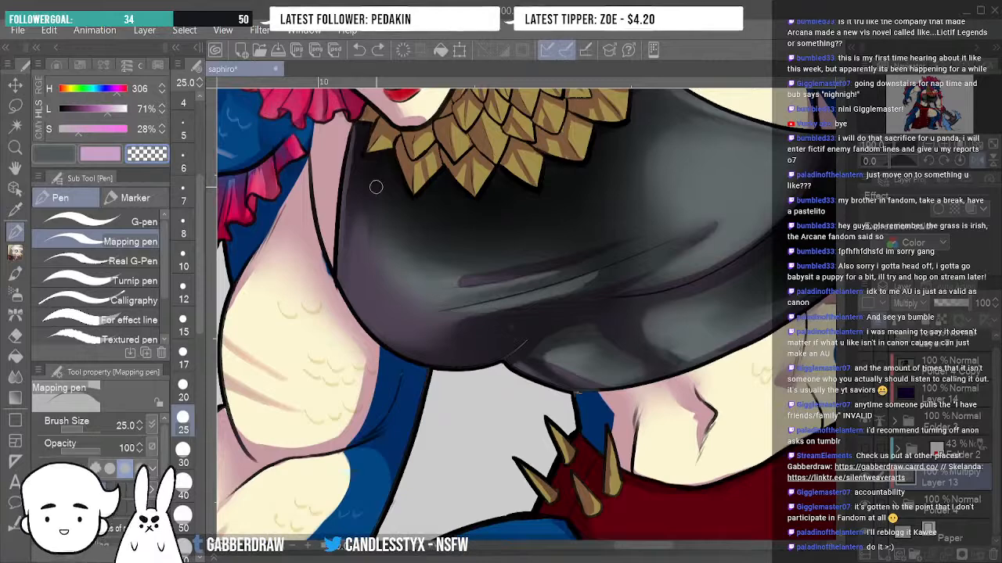
Check the upper body's shading in a horizontally flipped canvas view, focusing on the upper arm beside the chest.
{"action": "key", "text": "ctrl+minus"}
{"action": "key", "text": "ctrl+minus"}
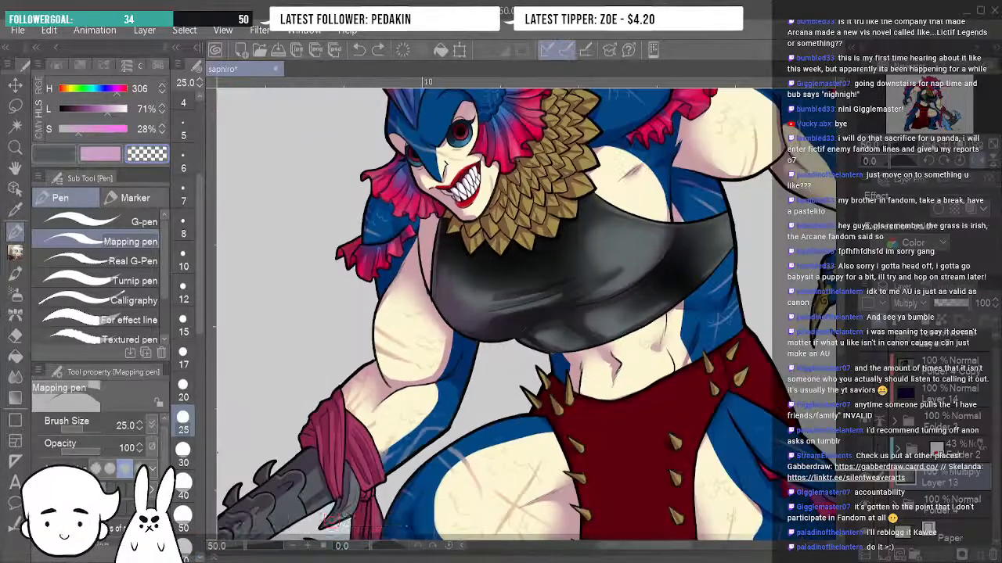
{"action": "left_click", "coordinate": [977, 163]}
{"action": "left_click_drag", "start_coordinate": [579, 258], "coordinate": [557, 433]}
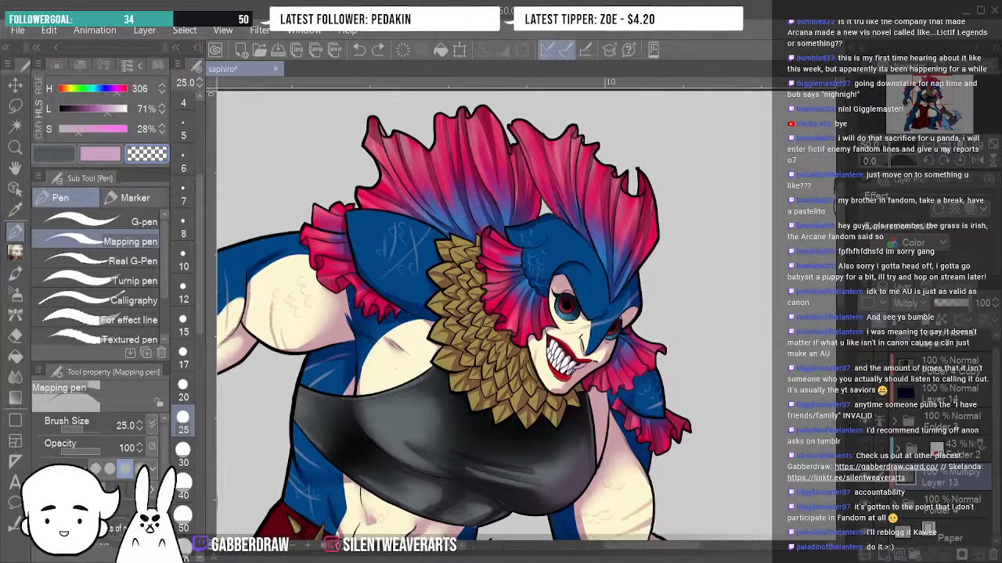
{"action": "left_click", "coordinate": [944, 144]}
{"action": "left_click", "coordinate": [944, 144]}
{"action": "left_click_drag", "start_coordinate": [936, 95], "coordinate": [939, 97]}
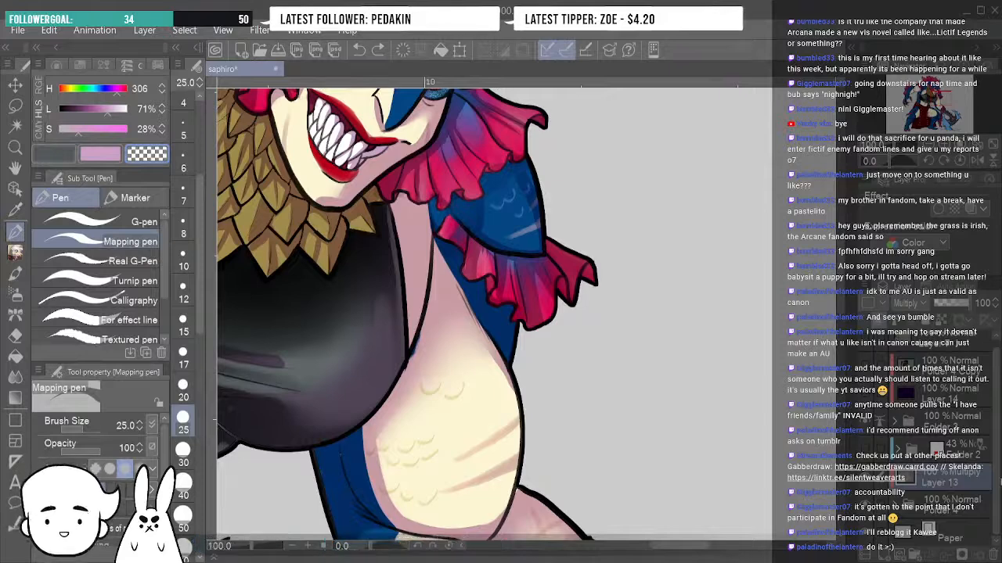
Check the artwork by toggling Folder 2's visibility, and look through Folder 4 down to Layer 9.
{"action": "left_click", "coordinate": [865, 449]}
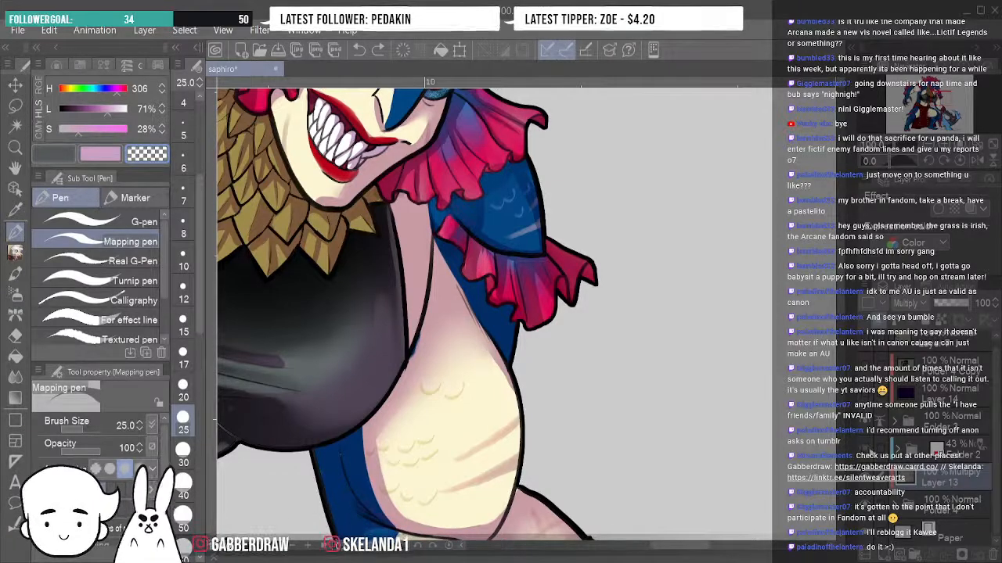
{"action": "left_click", "coordinate": [866, 449]}
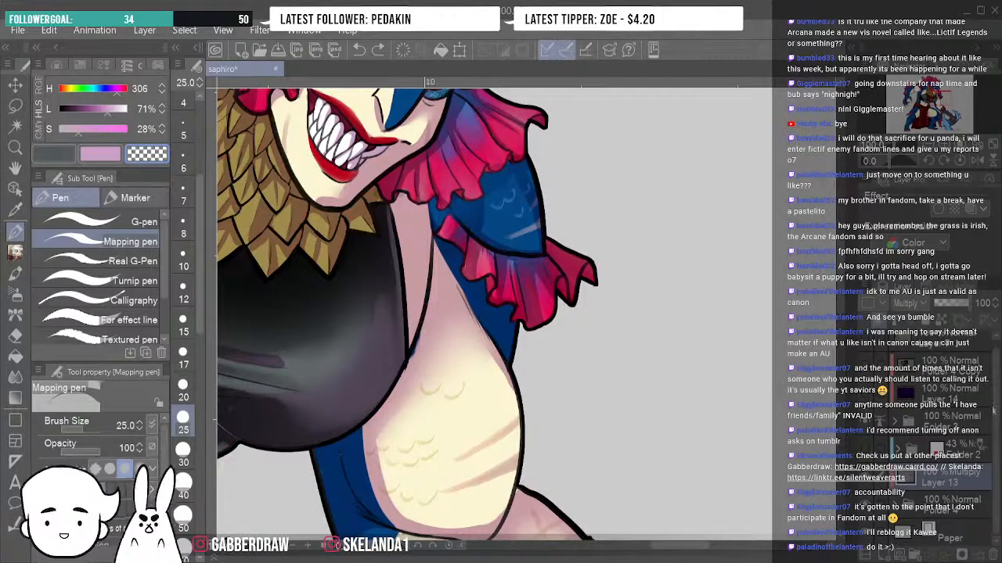
{"action": "left_click", "coordinate": [895, 505]}
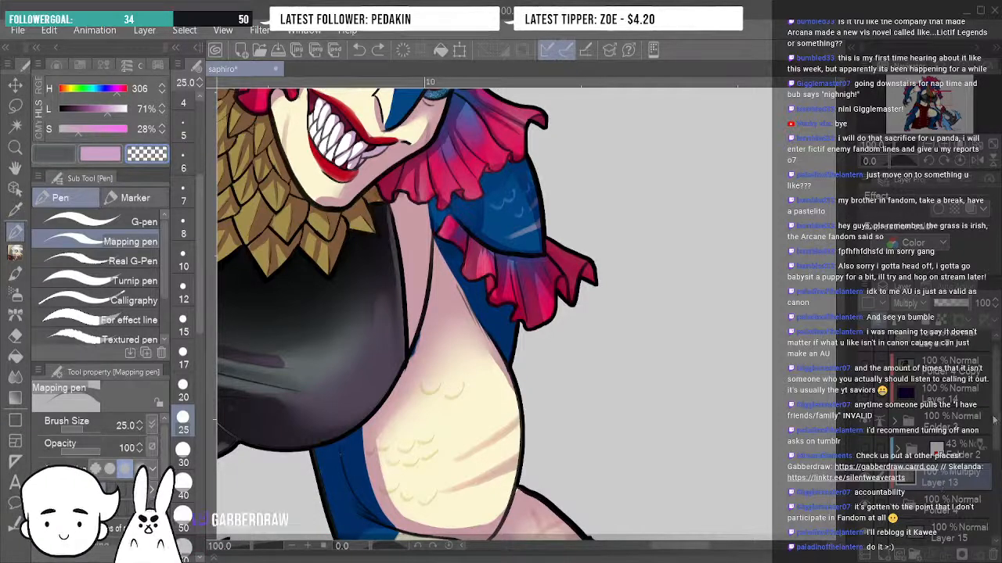
{"action": "scroll", "coordinate": [994, 449], "scroll_direction": "down", "scroll_amount": 3}
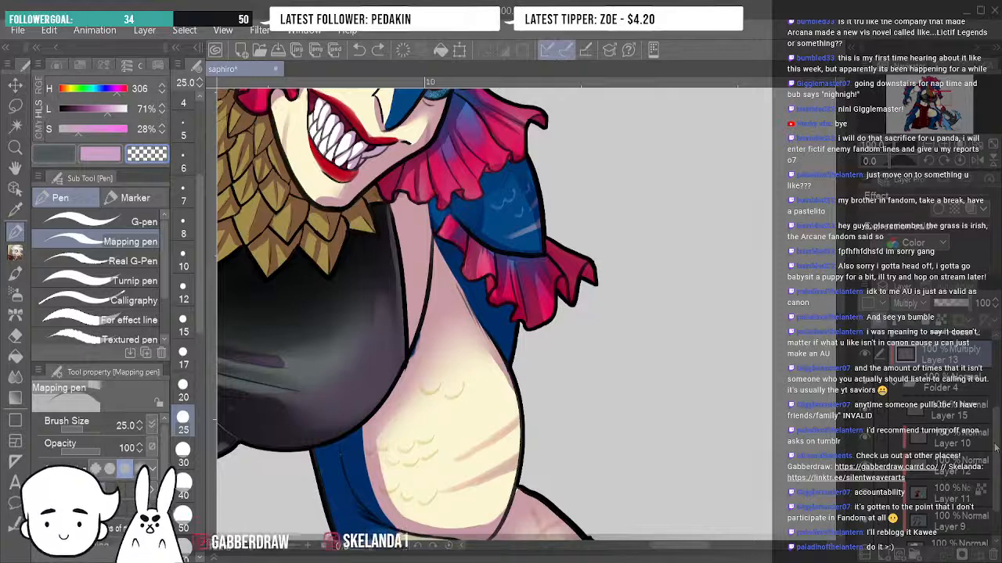
{"action": "left_click", "coordinate": [897, 385]}
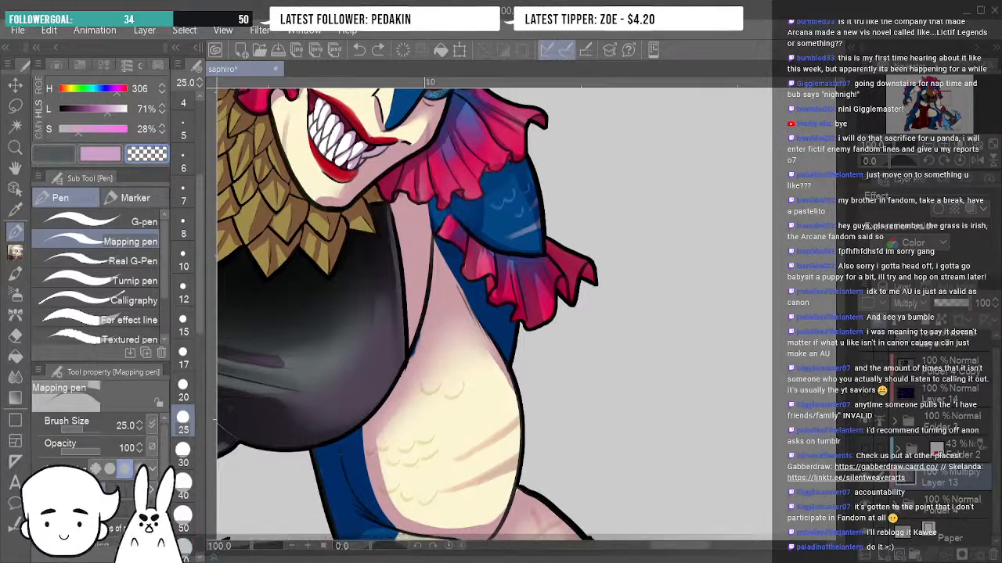
{"action": "left_click", "coordinate": [897, 507]}
{"action": "left_click_drag", "start_coordinate": [995, 430], "coordinate": [995, 489]}
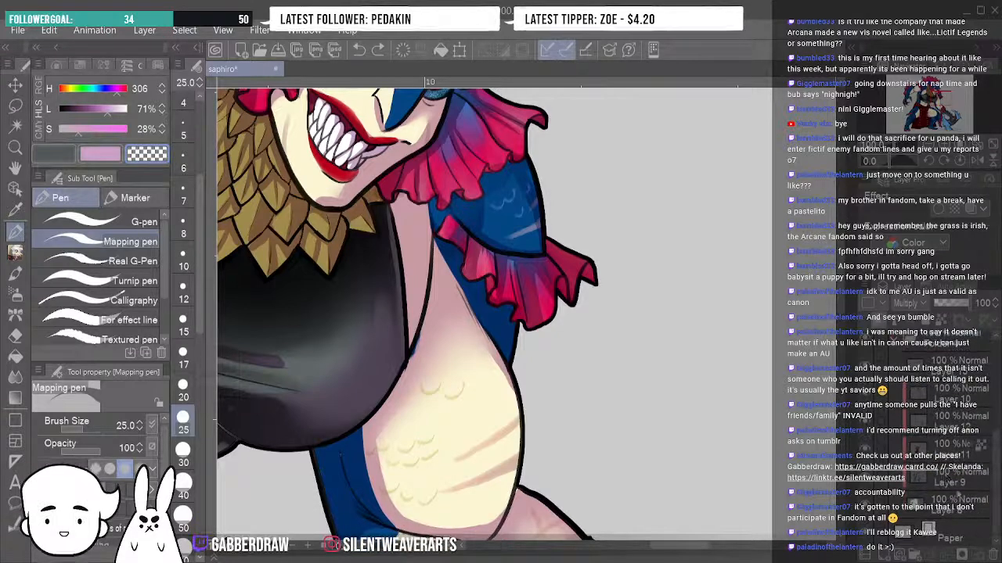
{"action": "left_click", "coordinate": [944, 479]}
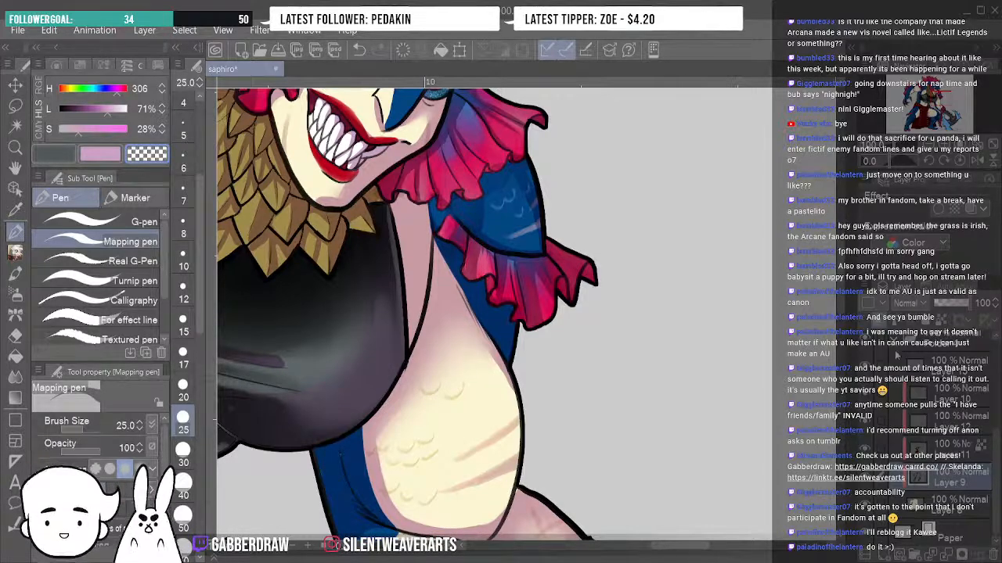
{"action": "left_click", "coordinate": [894, 341]}
Compare with Layer 13 hidden, reselect that layer and erase around the upper arm's scale marks with the transparent Mapping pen.
{"action": "left_click", "coordinate": [864, 477]}
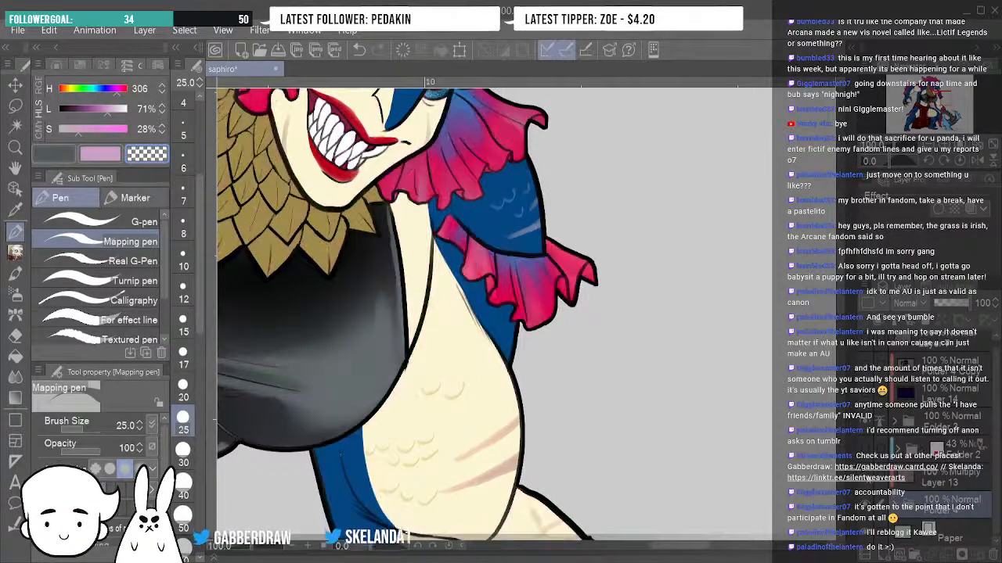
{"action": "left_click", "coordinate": [864, 476]}
{"action": "left_click", "coordinate": [943, 475]}
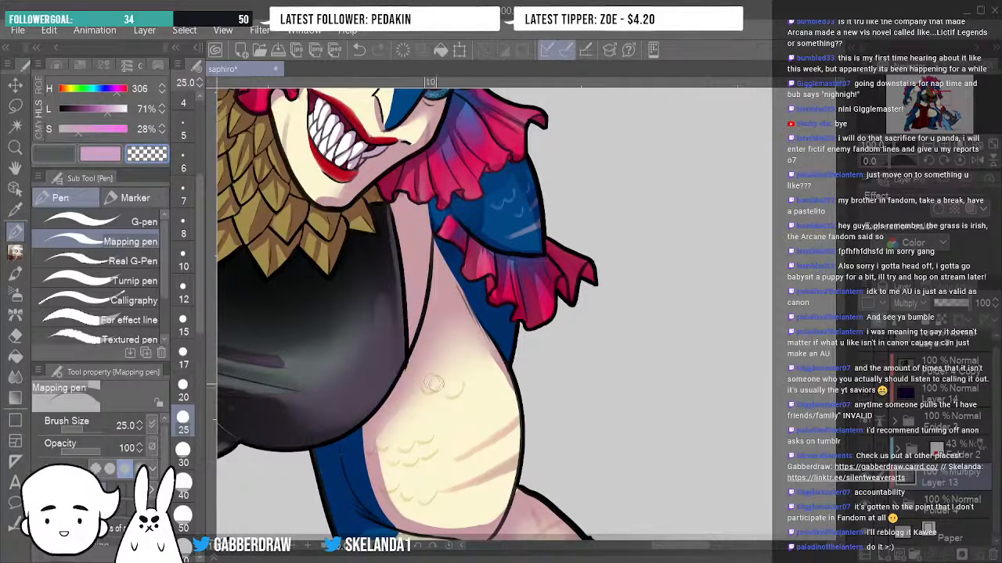
{"action": "left_click", "coordinate": [429, 385]}
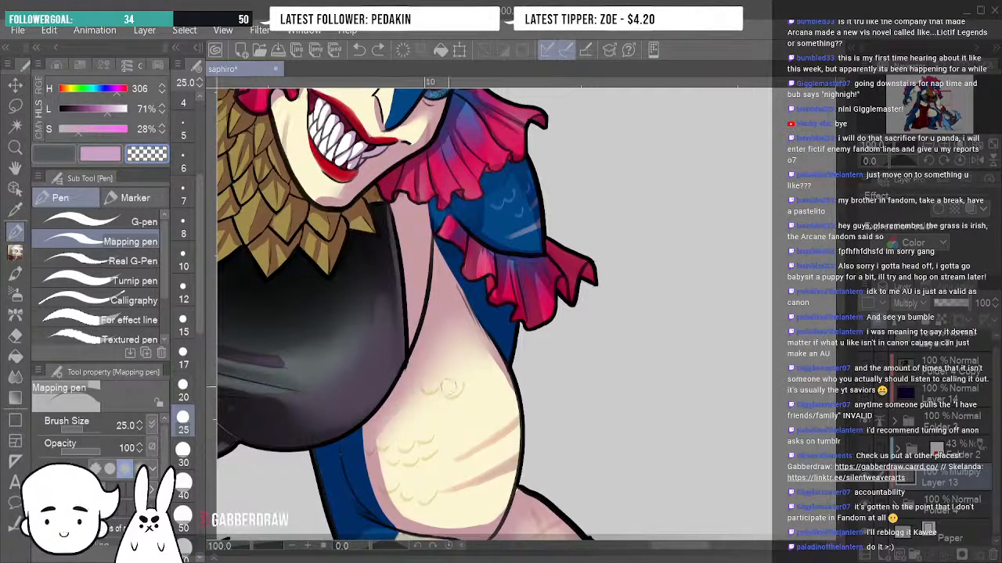
{"action": "left_click_drag", "start_coordinate": [451, 389], "coordinate": [457, 382]}
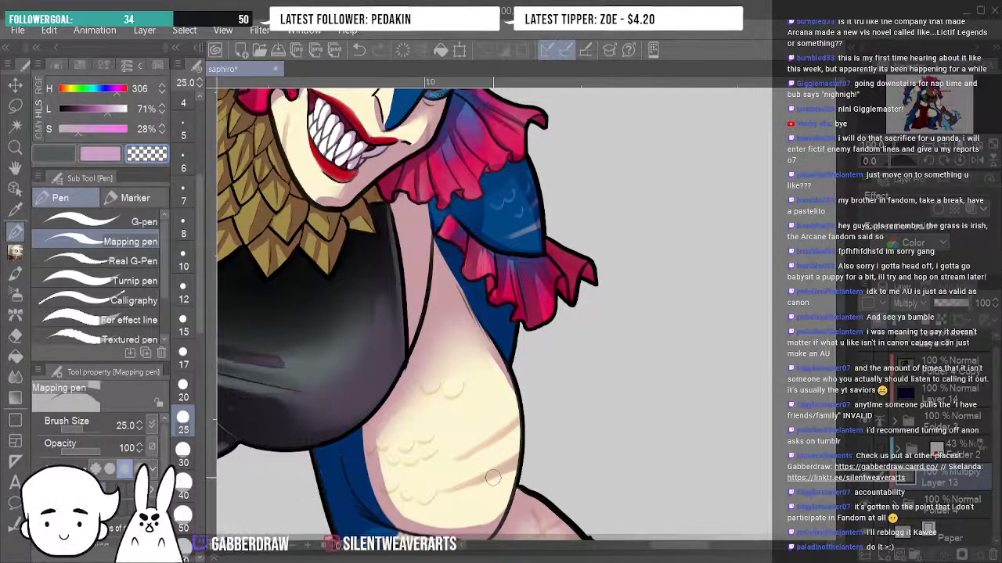
Soften the shading around the upper arm's scale marks with the Hard airbrush in transparent colour at size 25.
{"action": "left_click", "coordinate": [15, 356]}
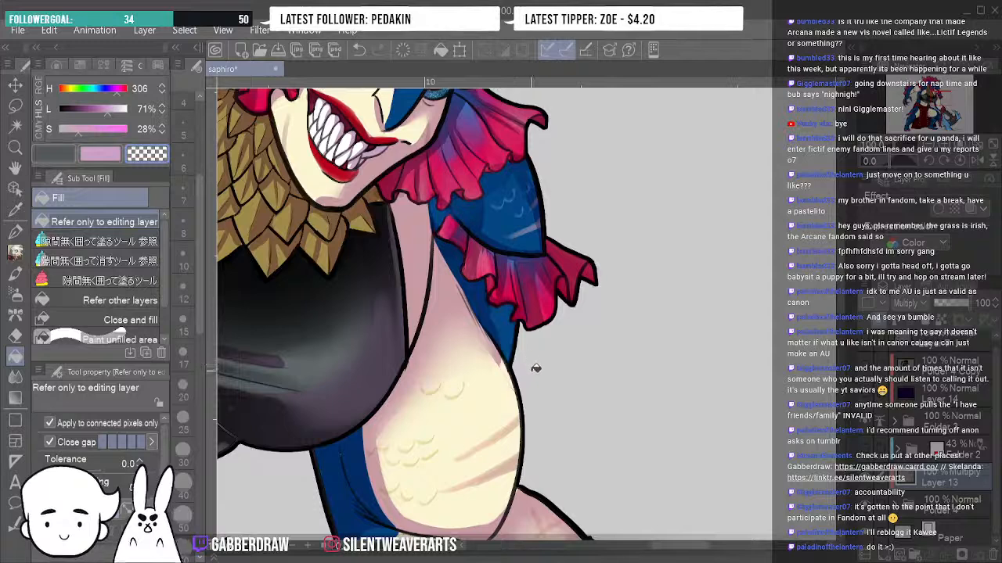
{"action": "left_click", "coordinate": [359, 50]}
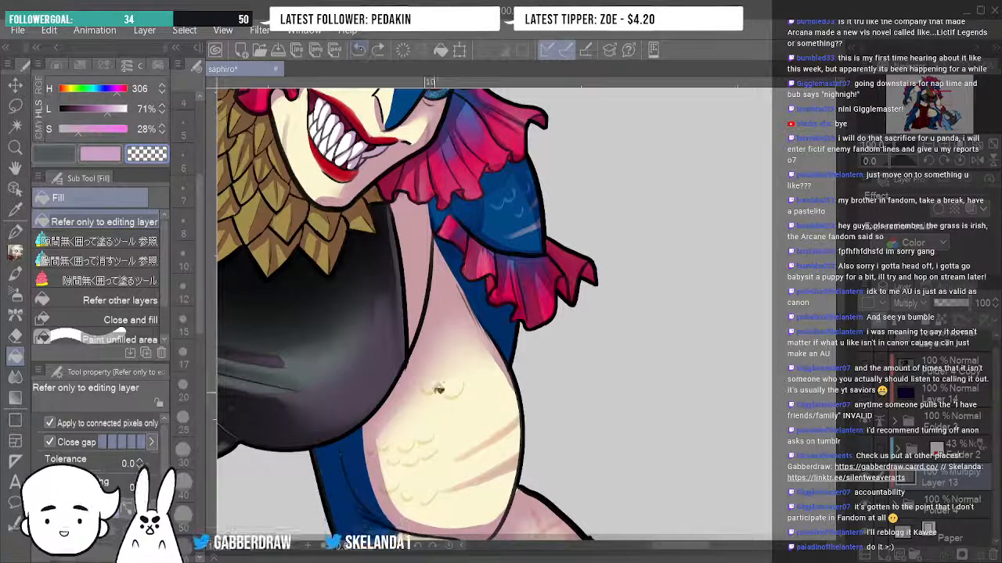
{"action": "left_click", "coordinate": [15, 294]}
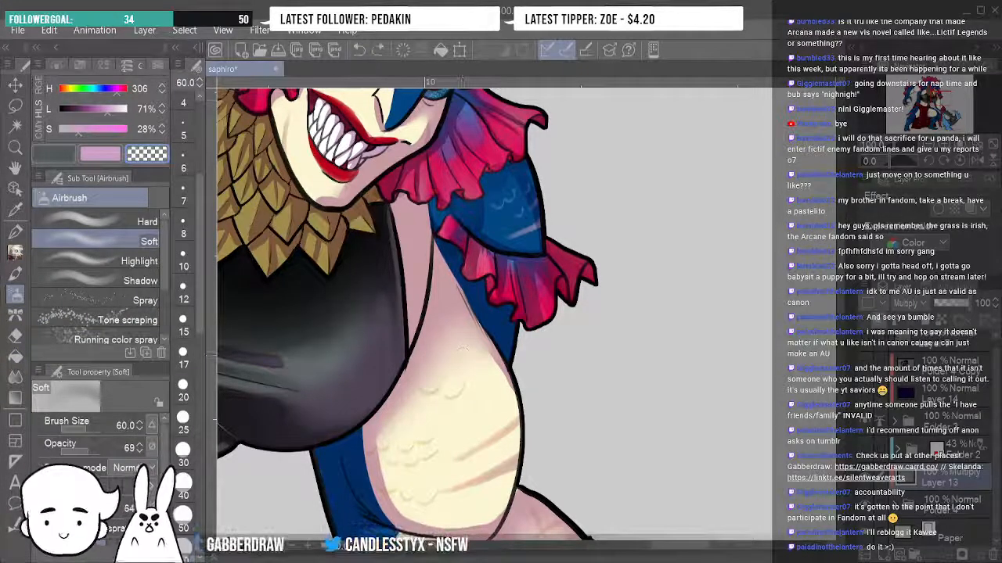
{"action": "left_click", "coordinate": [118, 222]}
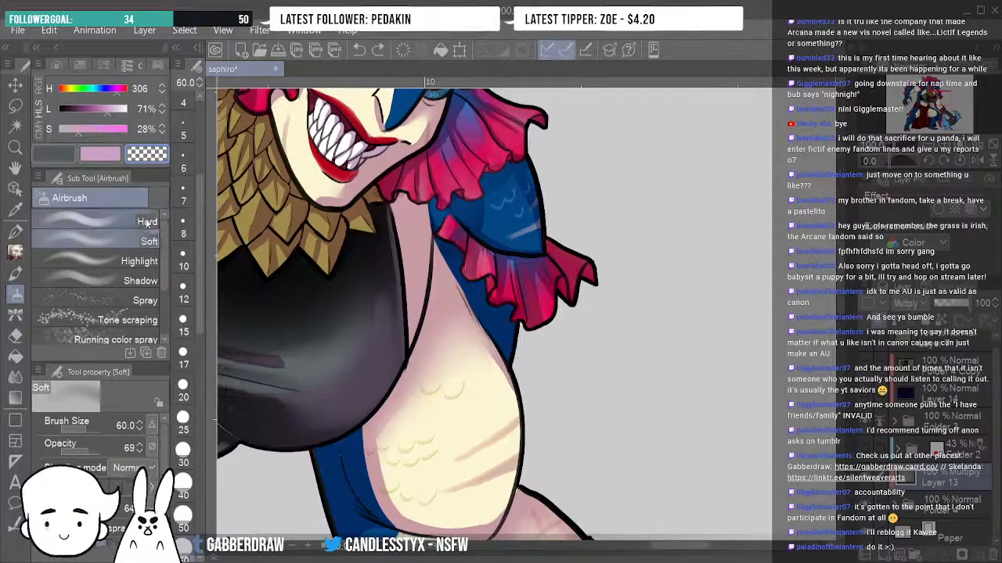
{"action": "left_click", "coordinate": [83, 452]}
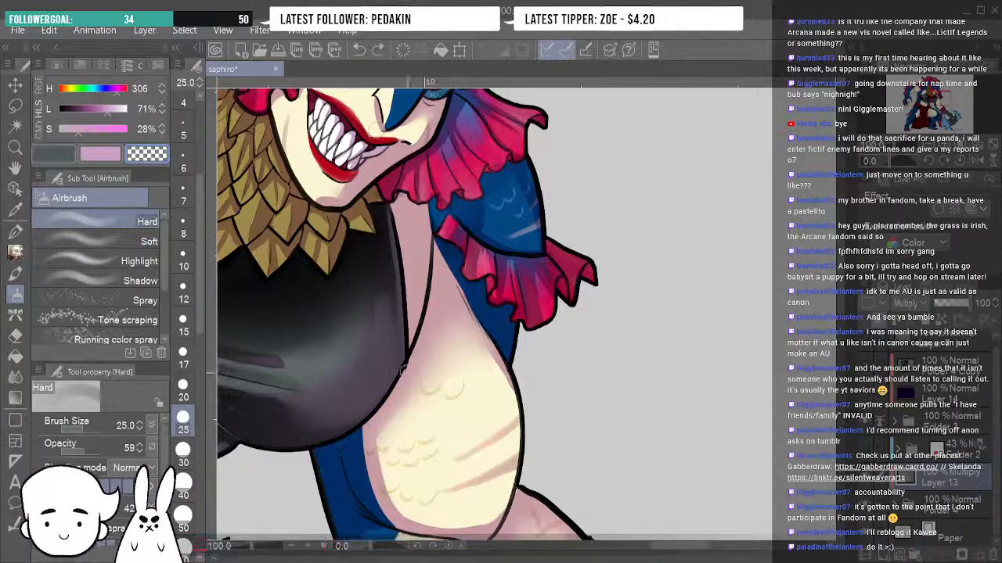
{"action": "left_click_drag", "start_coordinate": [432, 382], "coordinate": [458, 391]}
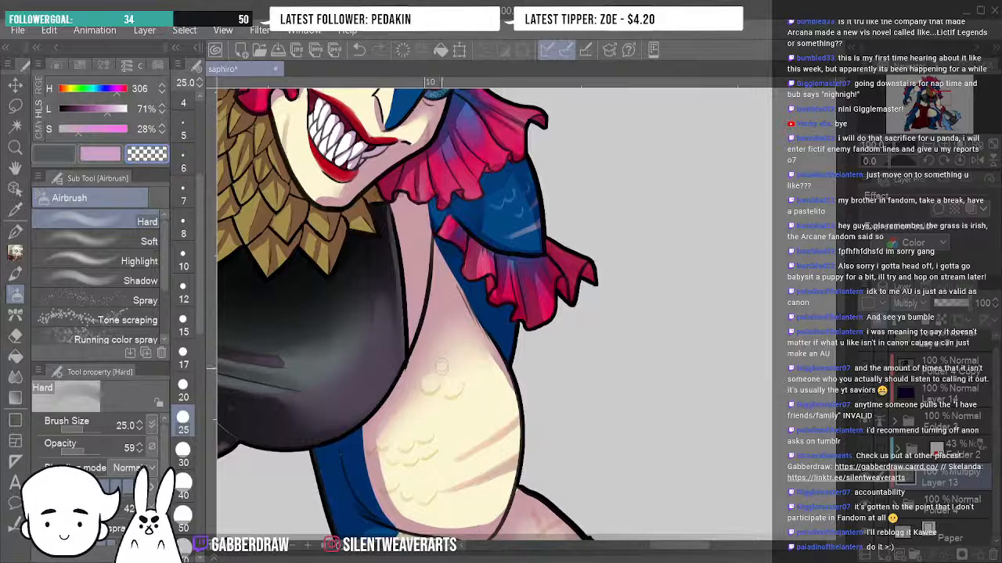
{"action": "left_click_drag", "start_coordinate": [463, 390], "coordinate": [449, 366]}
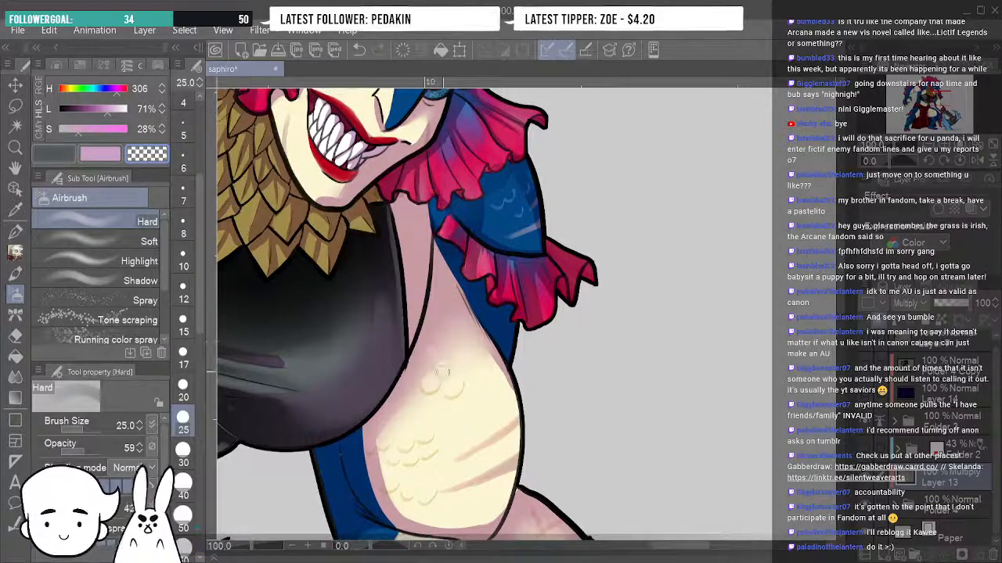
{"action": "left_click_drag", "start_coordinate": [371, 446], "coordinate": [368, 442]}
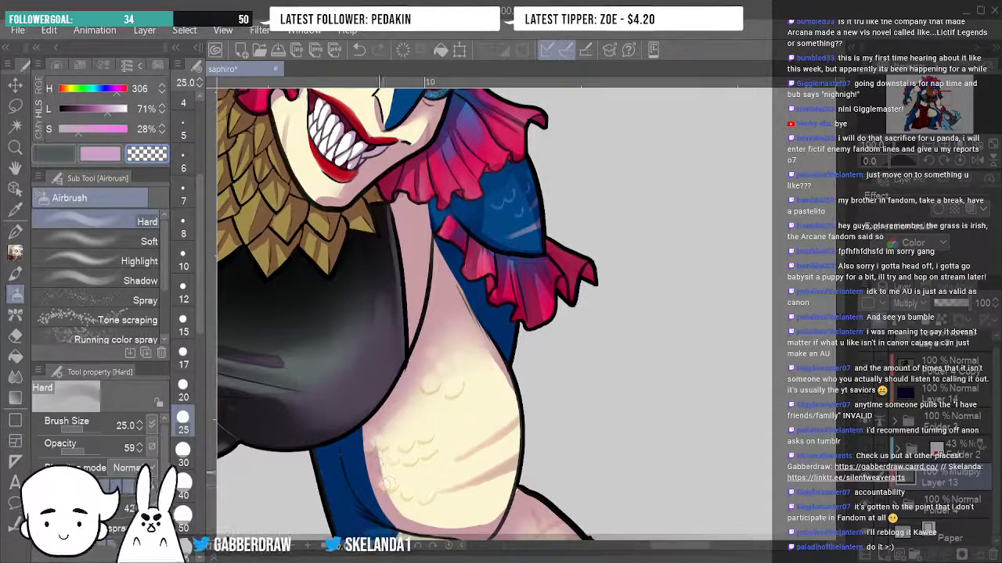
Review the shading down the legs to the clawed foot, and compare the waist and thigh with Layer 13 and Folder 4 toggled.
{"action": "left_click_drag", "start_coordinate": [379, 463], "coordinate": [457, 91]}
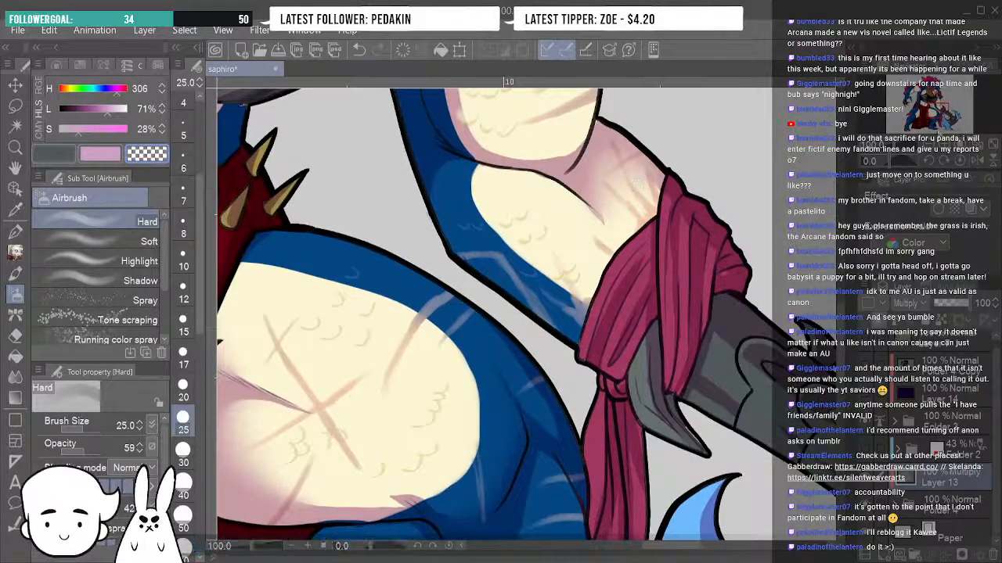
{"action": "left_click_drag", "start_coordinate": [313, 376], "coordinate": [687, 289]}
{"action": "left_click_drag", "start_coordinate": [336, 313], "coordinate": [715, 262]}
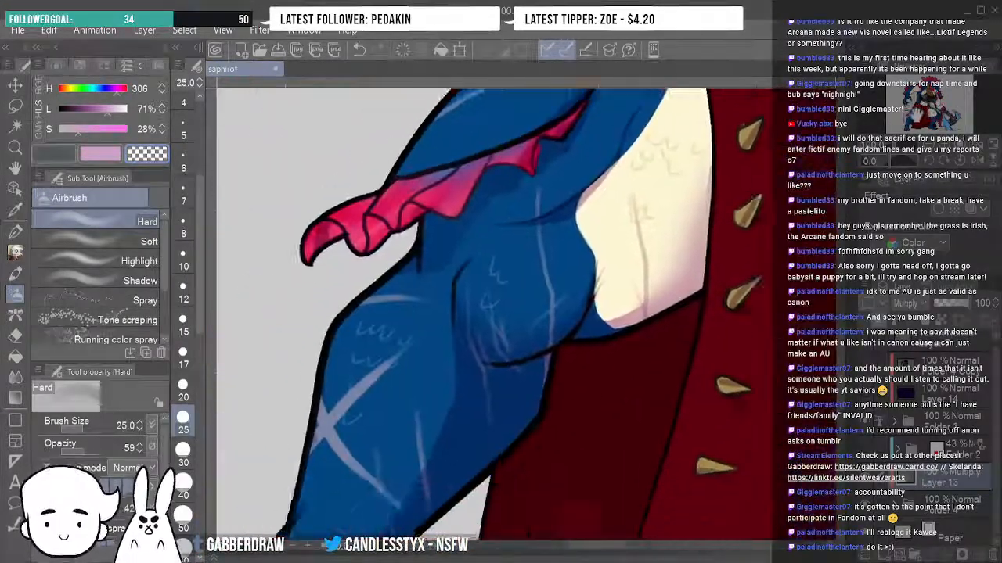
{"action": "left_click_drag", "start_coordinate": [509, 313], "coordinate": [558, 180]}
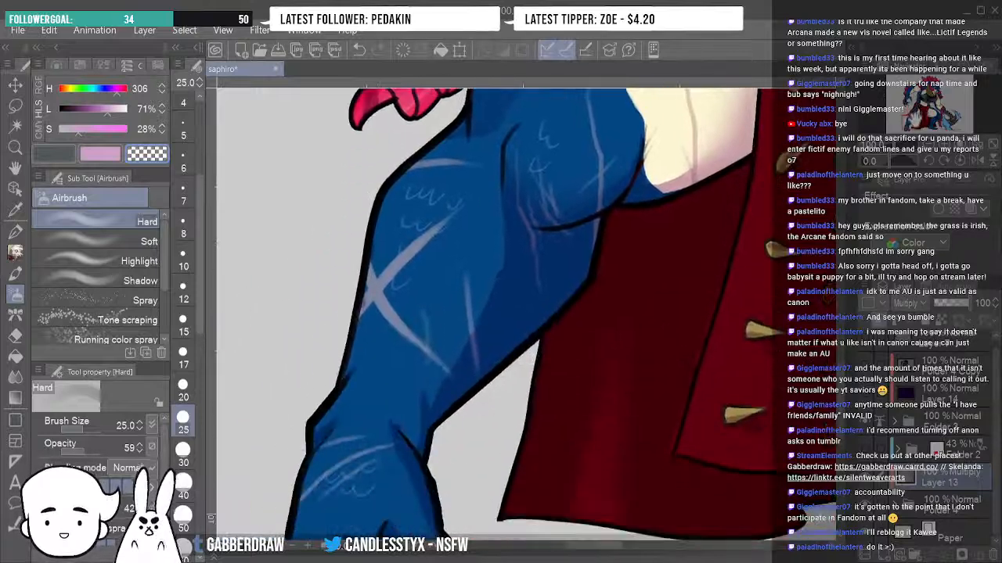
{"action": "left_click_drag", "start_coordinate": [405, 408], "coordinate": [453, 323]}
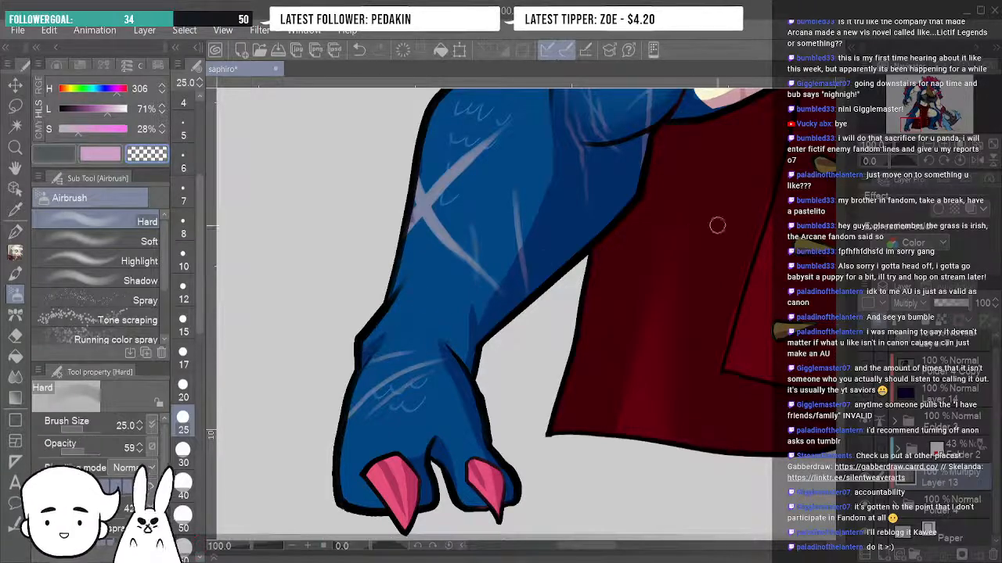
{"action": "left_click_drag", "start_coordinate": [920, 126], "coordinate": [931, 102]}
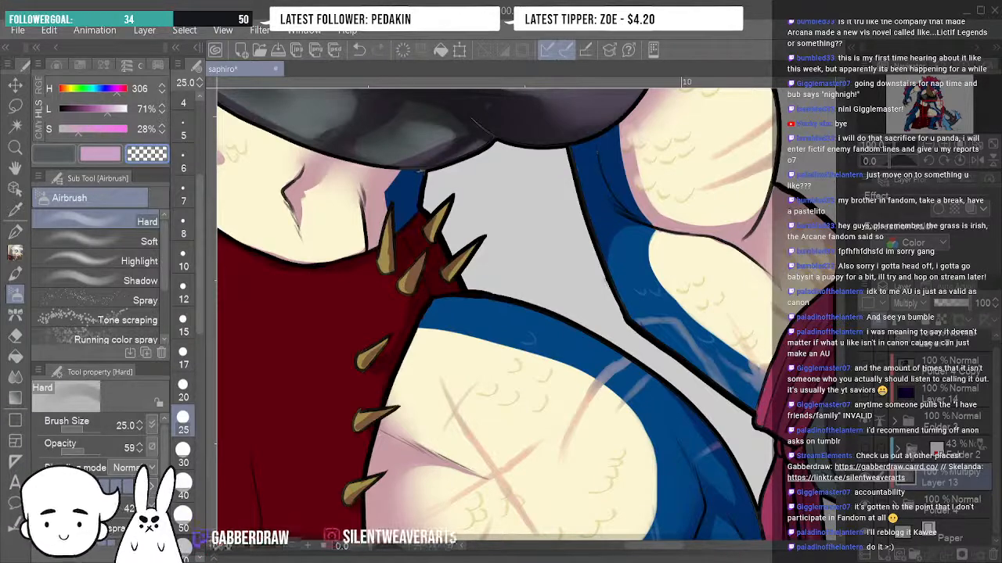
{"action": "left_click", "coordinate": [867, 478]}
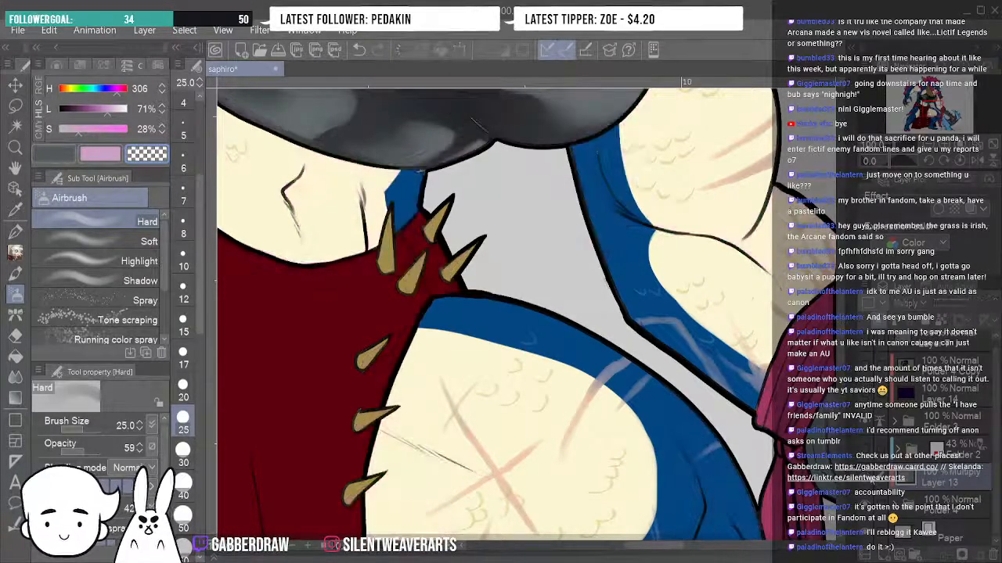
{"action": "left_click", "coordinate": [866, 478]}
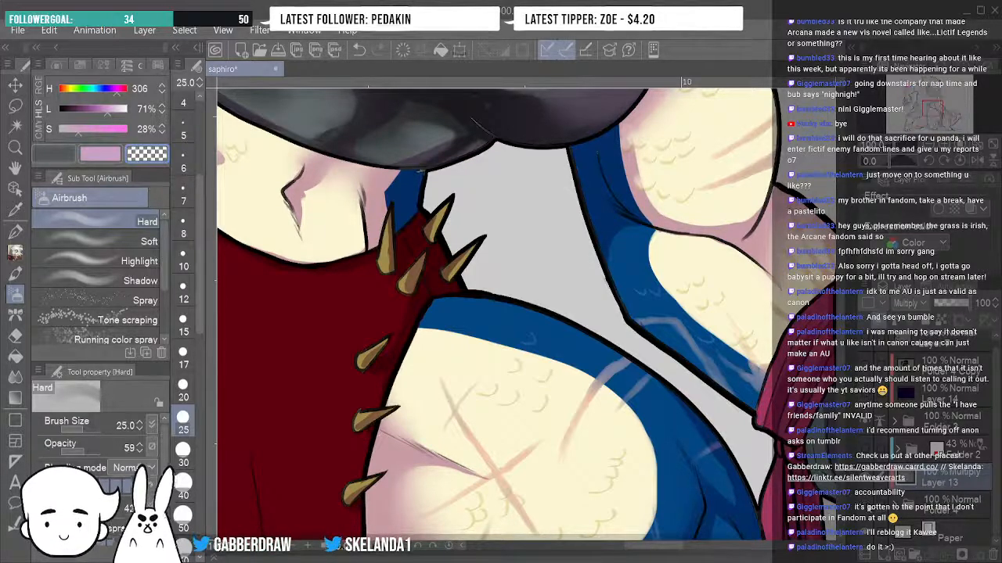
{"action": "left_click", "coordinate": [864, 507]}
{"action": "left_click", "coordinate": [864, 507]}
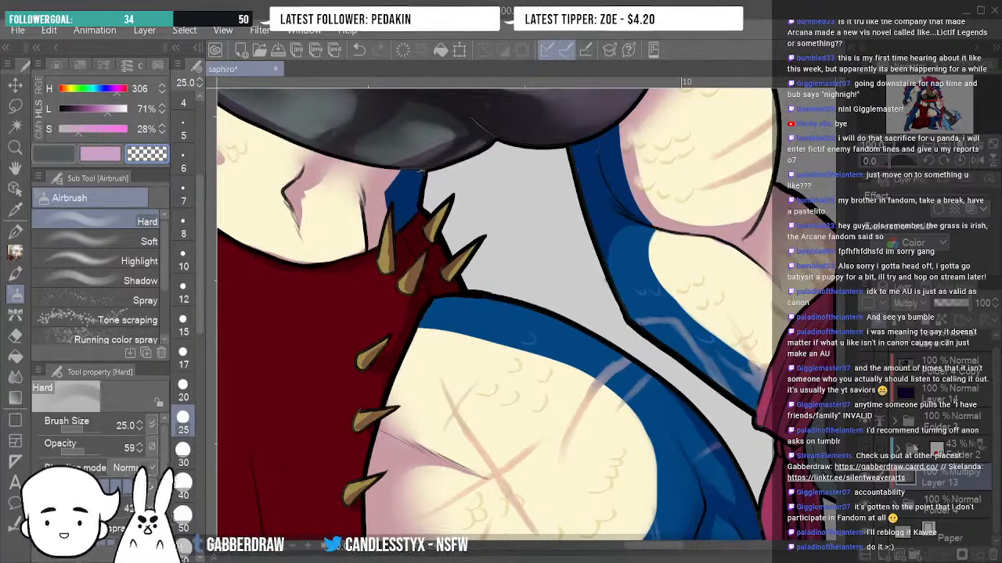
Rotate the canvas view to -45 degrees and compare the waist and thigh by toggling Layer 13 and Folder 4.
{"action": "key", "text": "minus"}
{"action": "key", "text": "minus"}
{"action": "key", "text": "minus"}
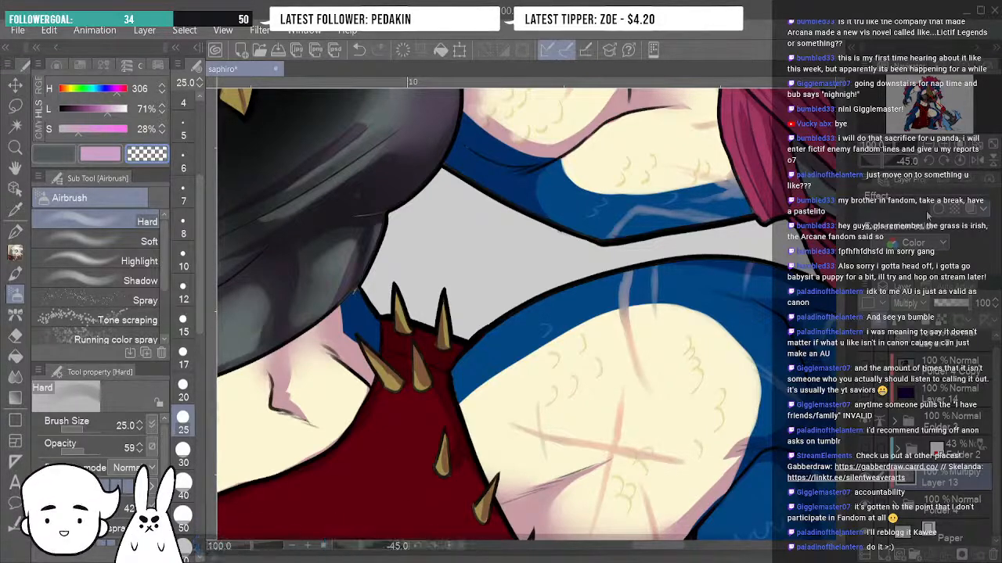
{"action": "left_click", "coordinate": [866, 478]}
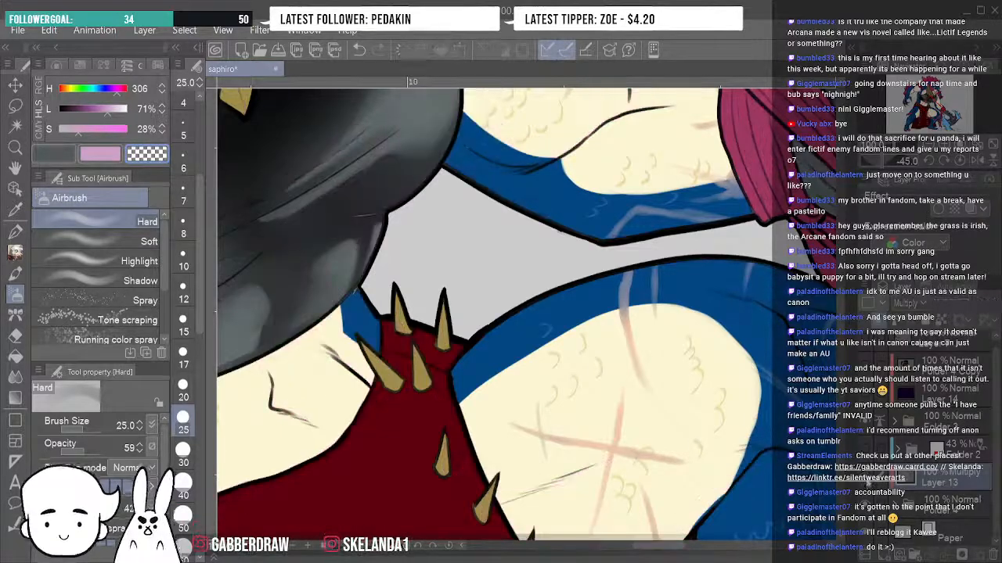
{"action": "left_click", "coordinate": [867, 479]}
{"action": "left_click", "coordinate": [866, 478]}
{"action": "left_click", "coordinate": [867, 478]}
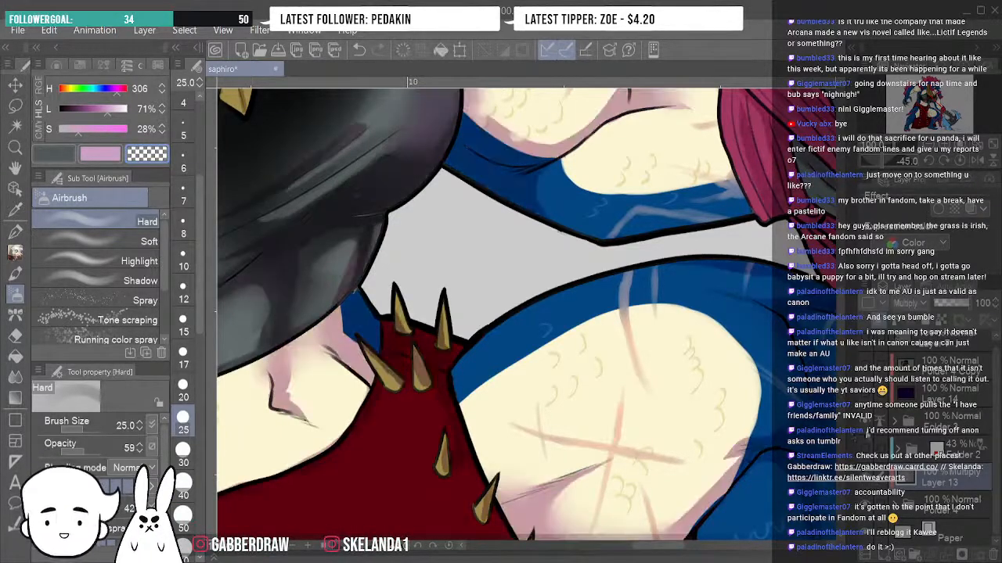
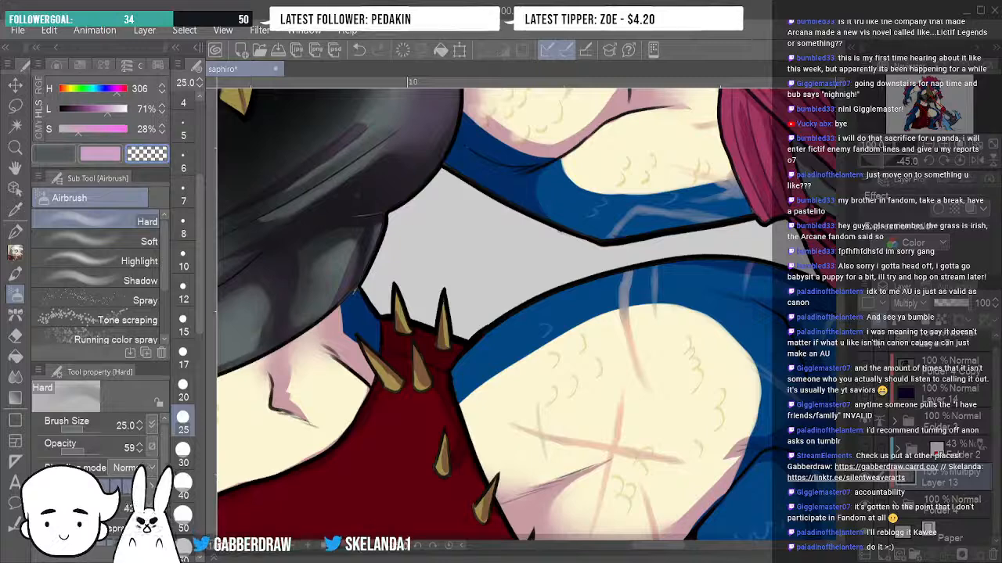
{"action": "left_click", "coordinate": [868, 510]}
{"action": "left_click", "coordinate": [868, 509]}
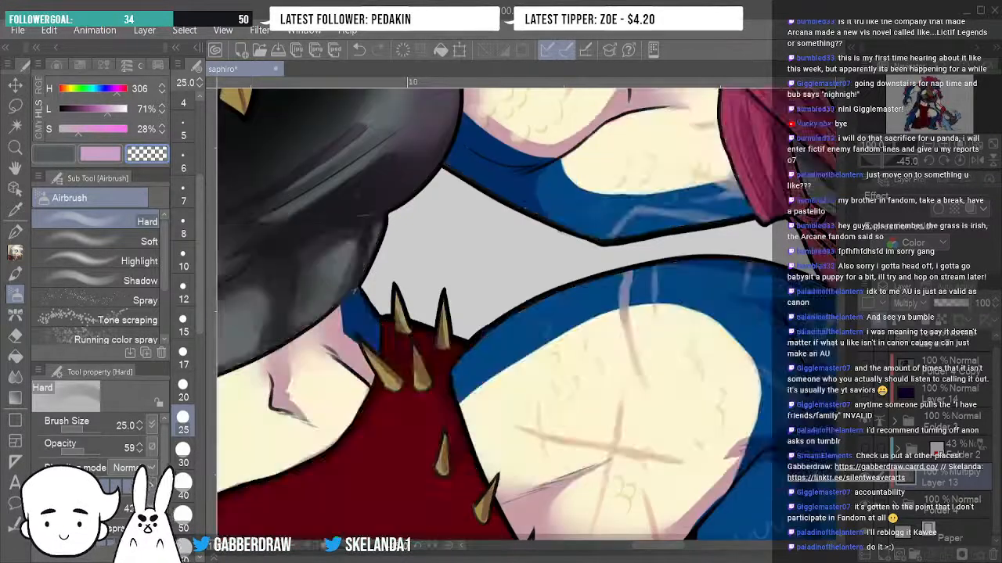
Expand Folder 4, toggle Layer 8's visibility to see what it holds, and look through Layer 9.
{"action": "left_click", "coordinate": [895, 506]}
{"action": "left_click_drag", "start_coordinate": [996, 457], "coordinate": [995, 468]}
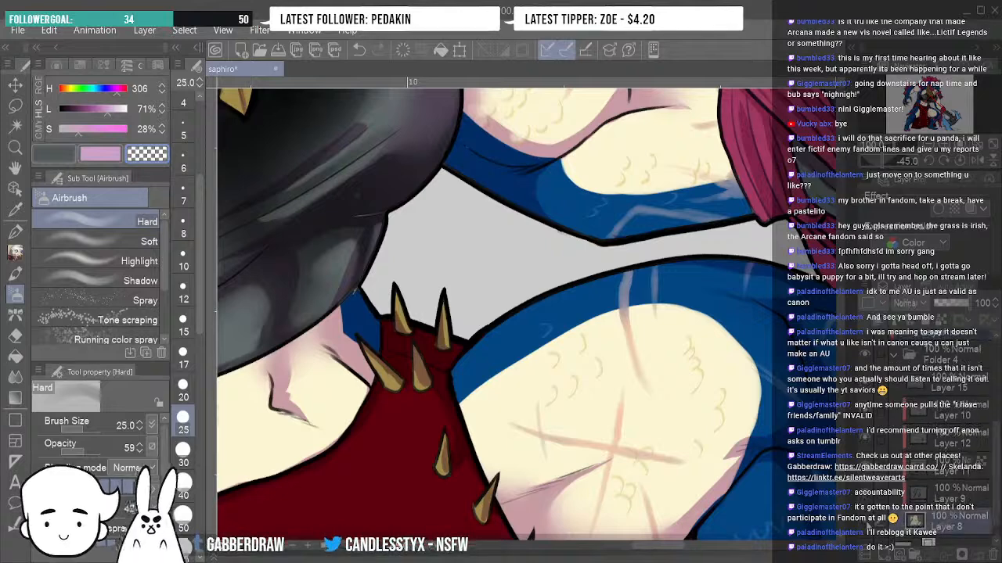
{"action": "left_click", "coordinate": [867, 523]}
{"action": "left_click", "coordinate": [867, 523]}
{"action": "left_click", "coordinate": [869, 523]}
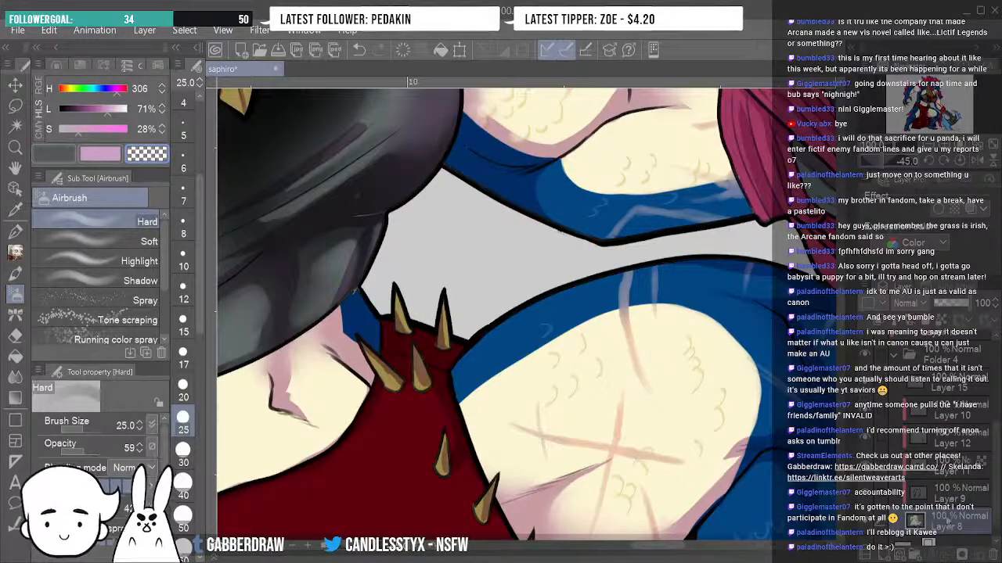
{"action": "left_click", "coordinate": [957, 493]}
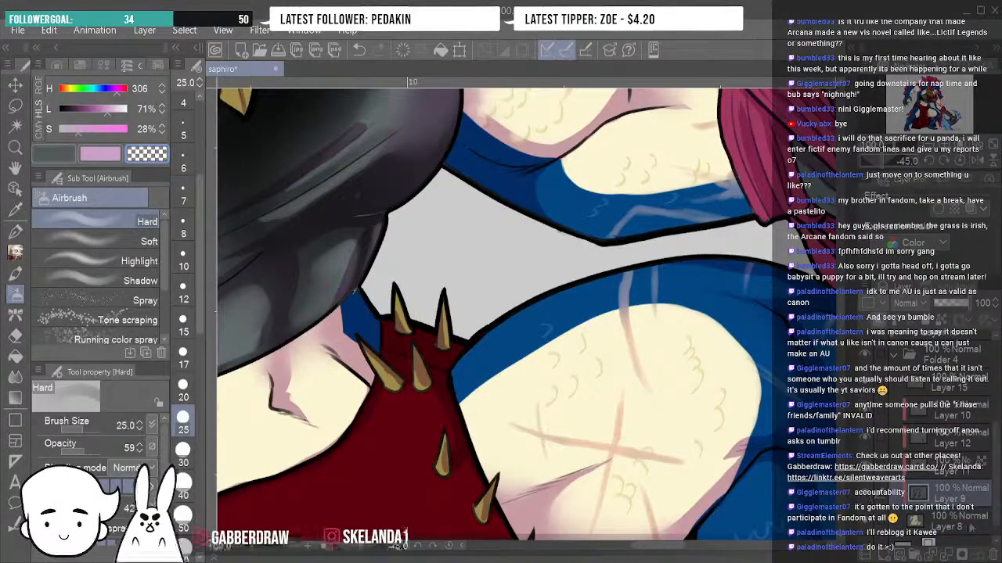
{"action": "mouse_move", "coordinate": [997, 447]}
{"action": "left_mouse_down"}
{"action": "mouse_move", "coordinate": [999, 456]}
{"action": "mouse_move", "coordinate": [998, 427]}
{"action": "left_mouse_up"}
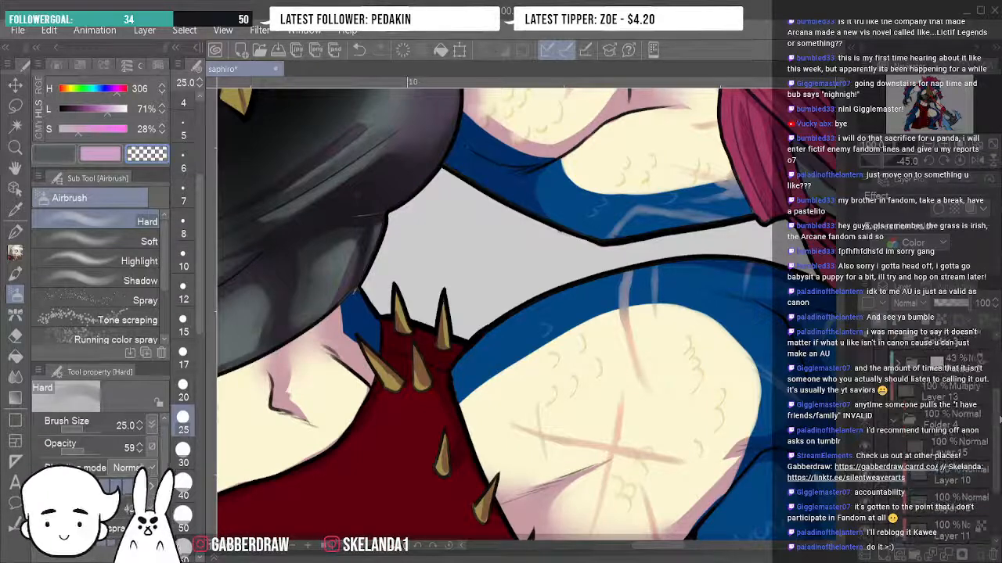
Hide Layers 13 and 11, and touch up the blue patch beside the waist on Layer 9 with its sampled blue and the Mapping pen.
{"action": "left_click", "coordinate": [864, 394]}
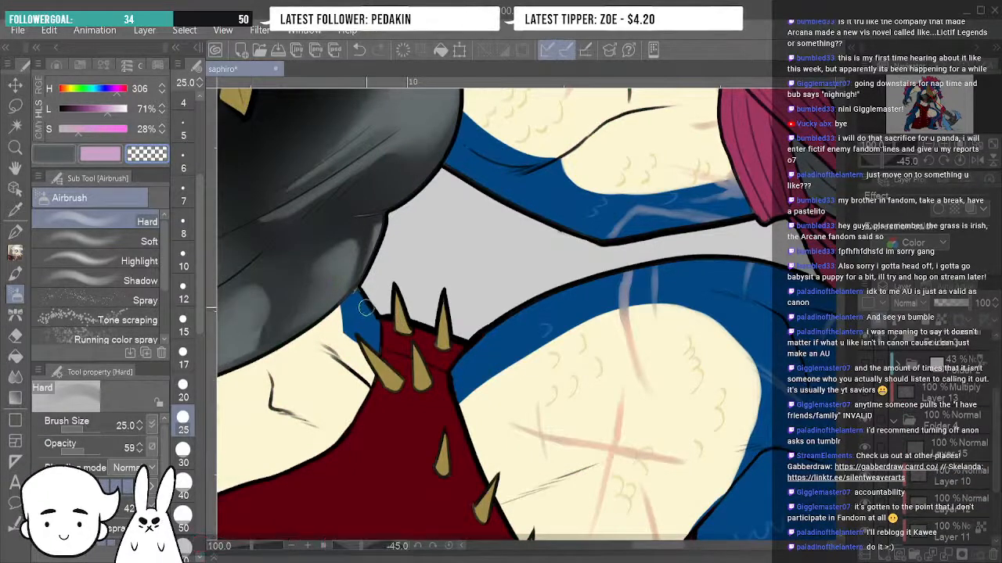
{"action": "left_click", "coordinate": [59, 154]}
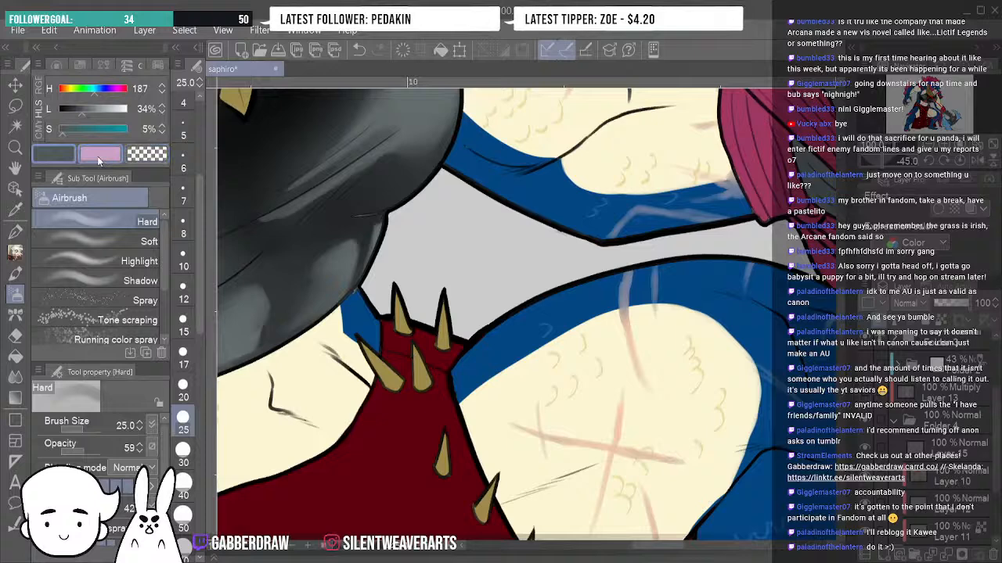
{"action": "left_click", "coordinate": [363, 314], "text": "alt"}
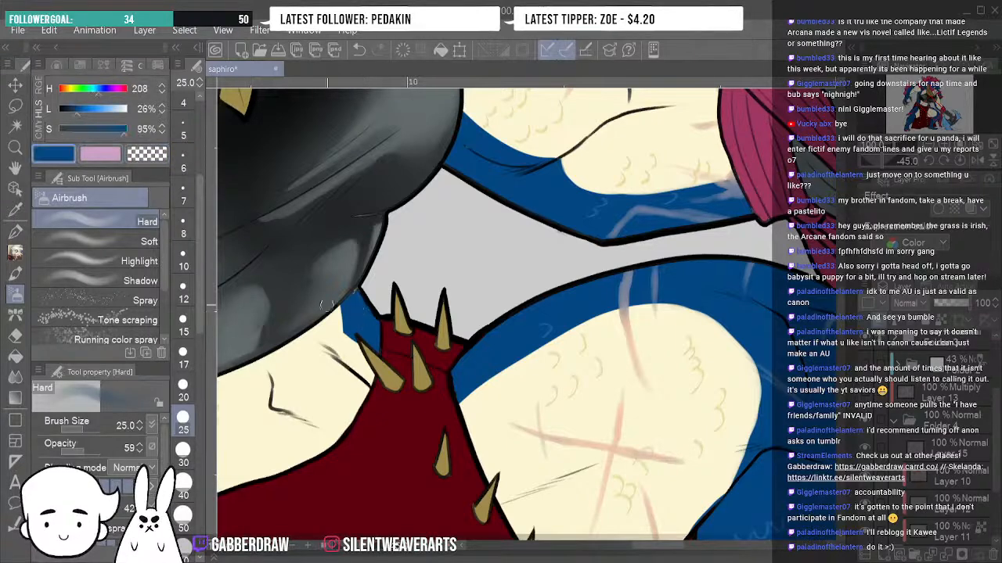
{"action": "left_click", "coordinate": [15, 232]}
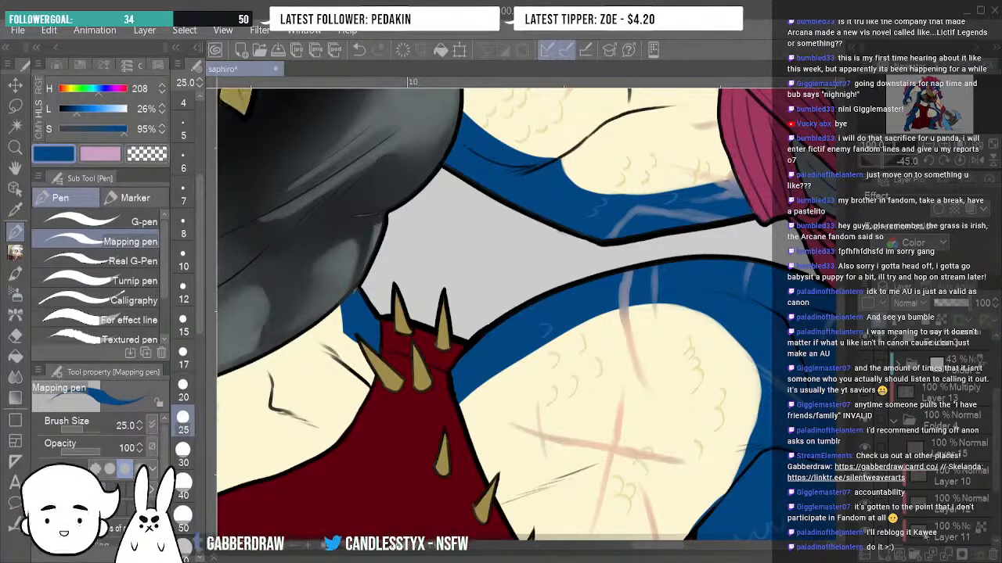
{"action": "left_click", "coordinate": [865, 533]}
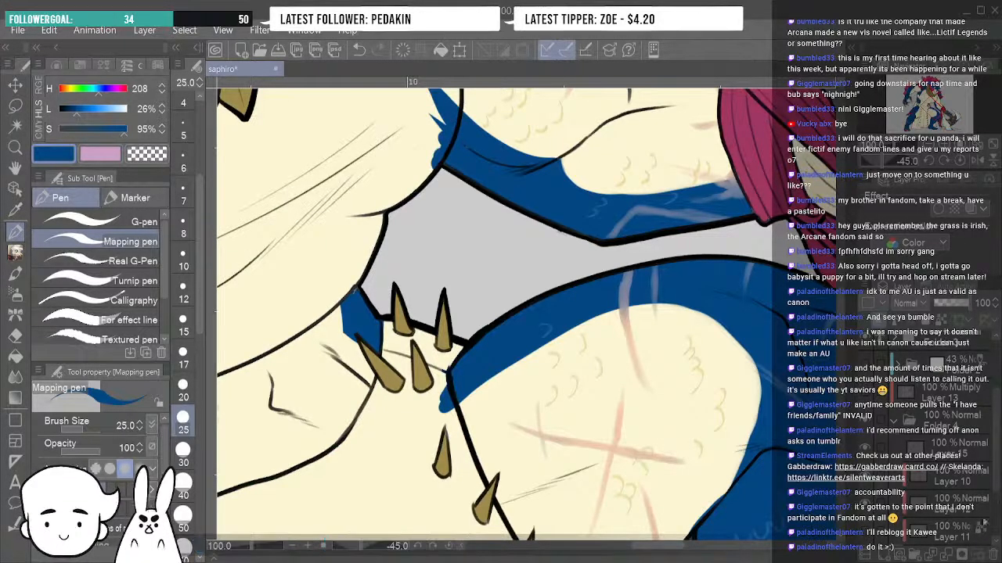
{"action": "left_click_drag", "start_coordinate": [996, 493], "coordinate": [997, 503]}
{"action": "left_click", "coordinate": [944, 515]}
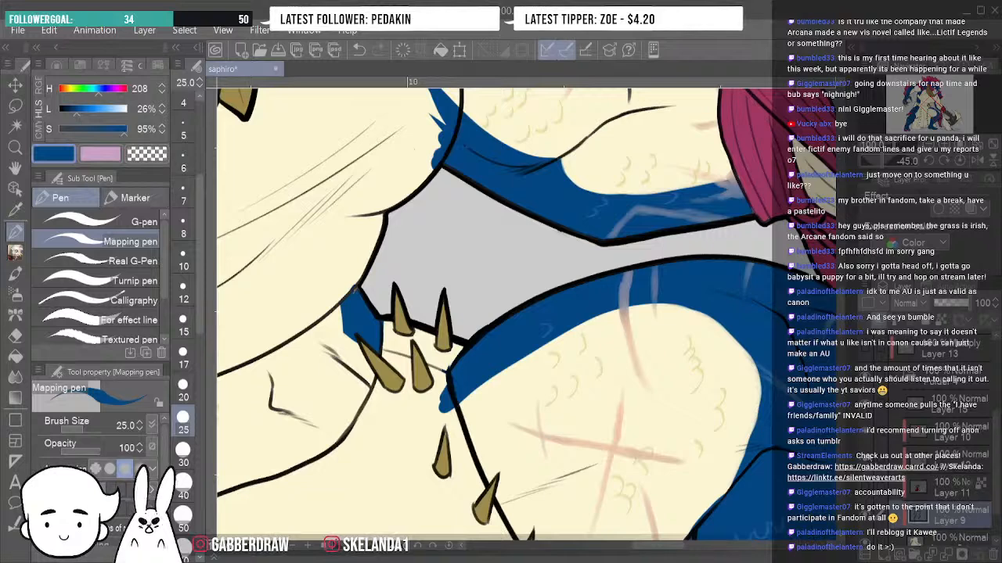
{"action": "left_click_drag", "start_coordinate": [354, 297], "coordinate": [357, 290]}
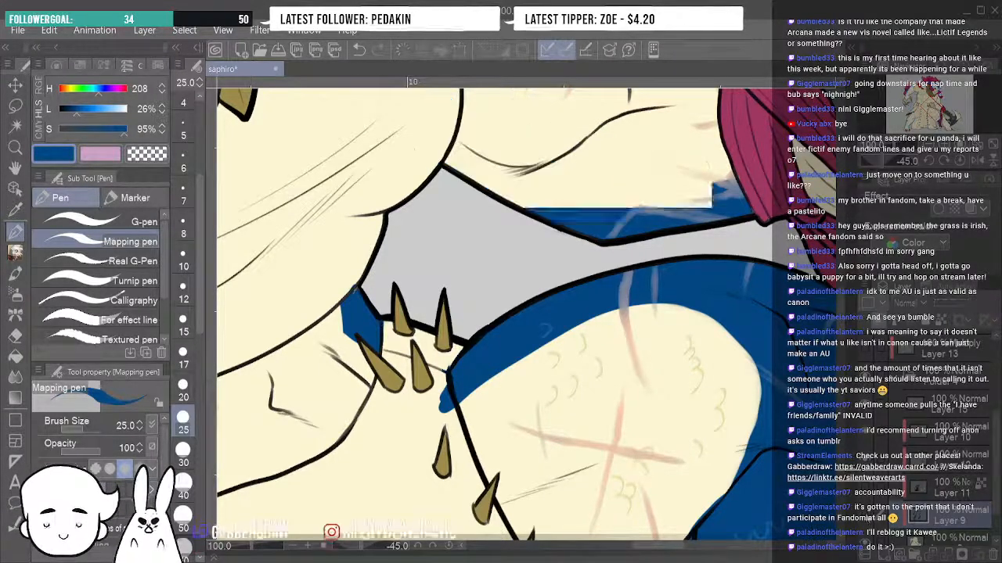
Check the blue base colours by toggling Layer 9's visibility, and show Layer 11 again.
{"action": "left_click", "coordinate": [865, 516]}
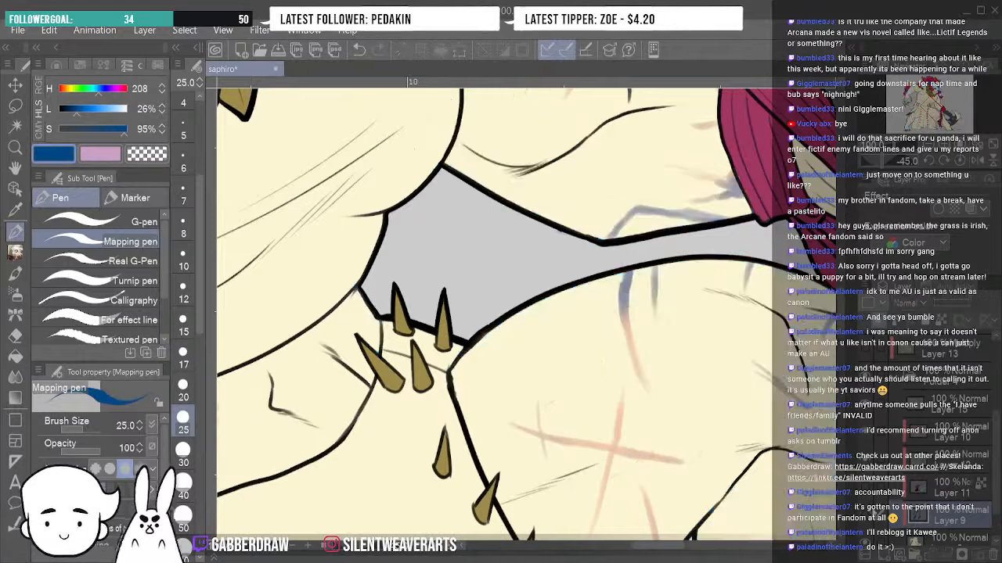
{"action": "left_click", "coordinate": [867, 513]}
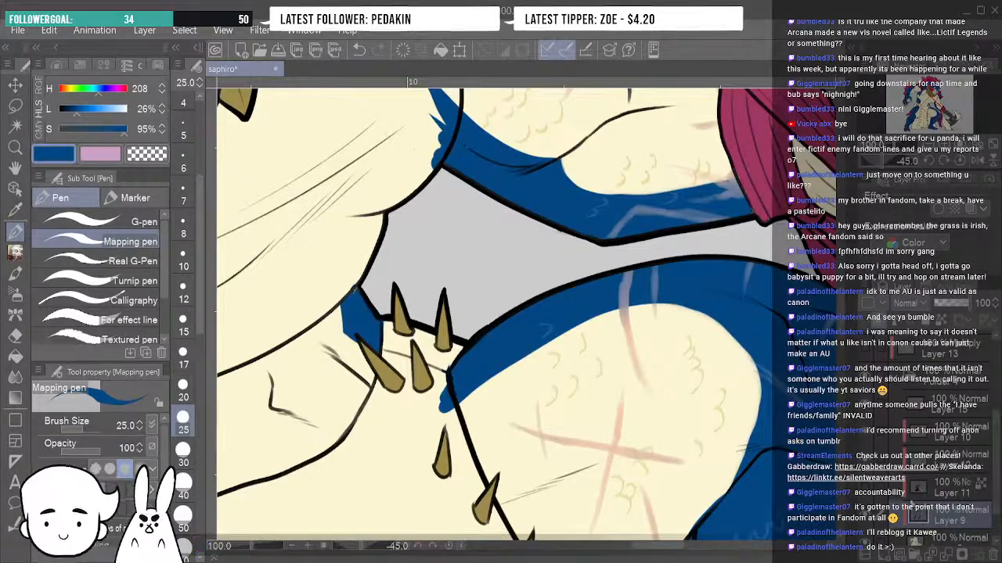
{"action": "left_click", "coordinate": [865, 488]}
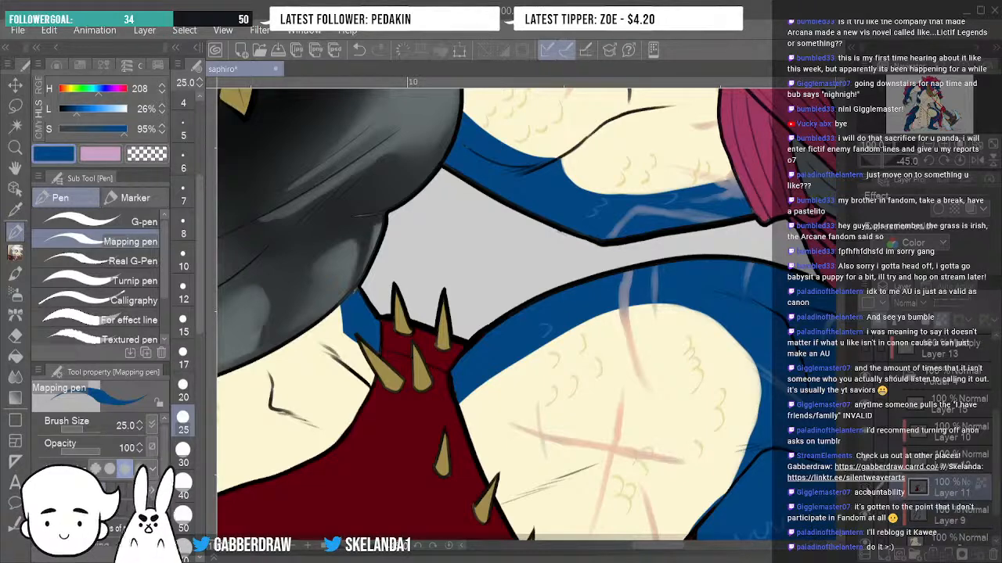
Try to paint dark grey sampled from the top's edge over the blue patch beside the waist on Layer 11, and undo the stroke.
{"action": "left_click", "coordinate": [865, 488]}
{"action": "left_click", "coordinate": [866, 487]}
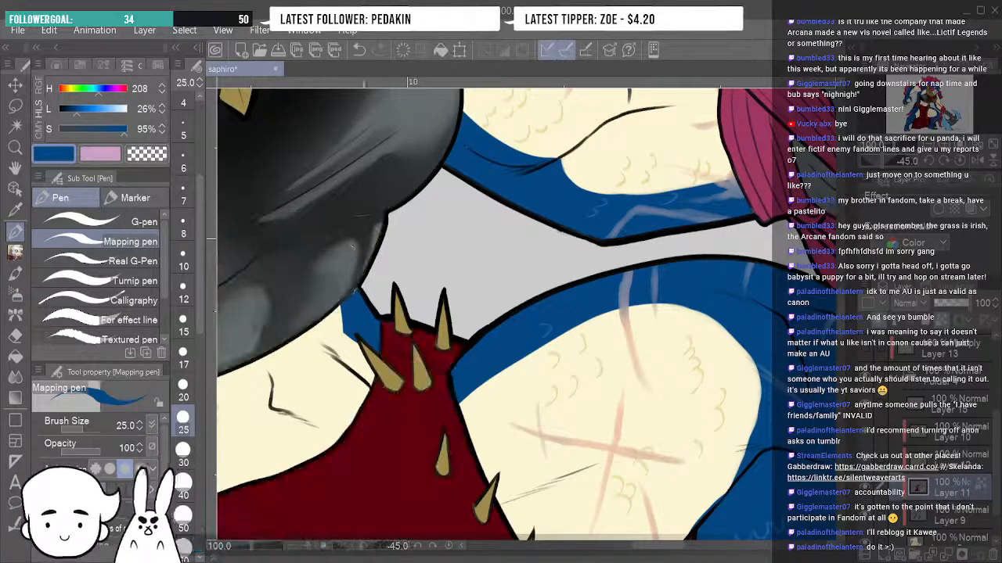
{"action": "left_click", "coordinate": [354, 293], "text": "alt"}
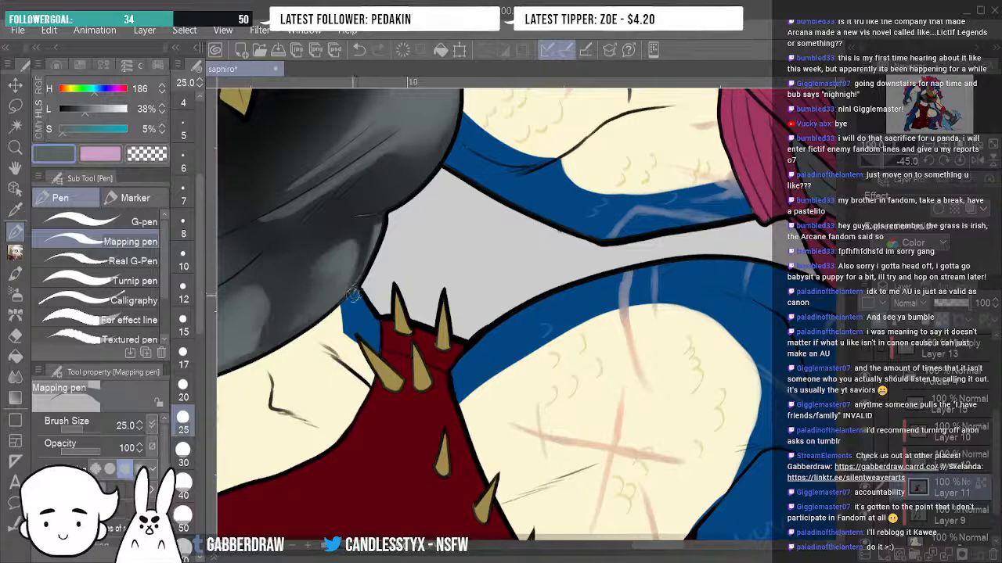
{"action": "mouse_move", "coordinate": [354, 294]}
{"action": "left_mouse_down"}
{"action": "mouse_move", "coordinate": [387, 320]}
{"action": "mouse_move", "coordinate": [362, 286]}
{"action": "mouse_move", "coordinate": [349, 313]}
{"action": "left_mouse_up"}
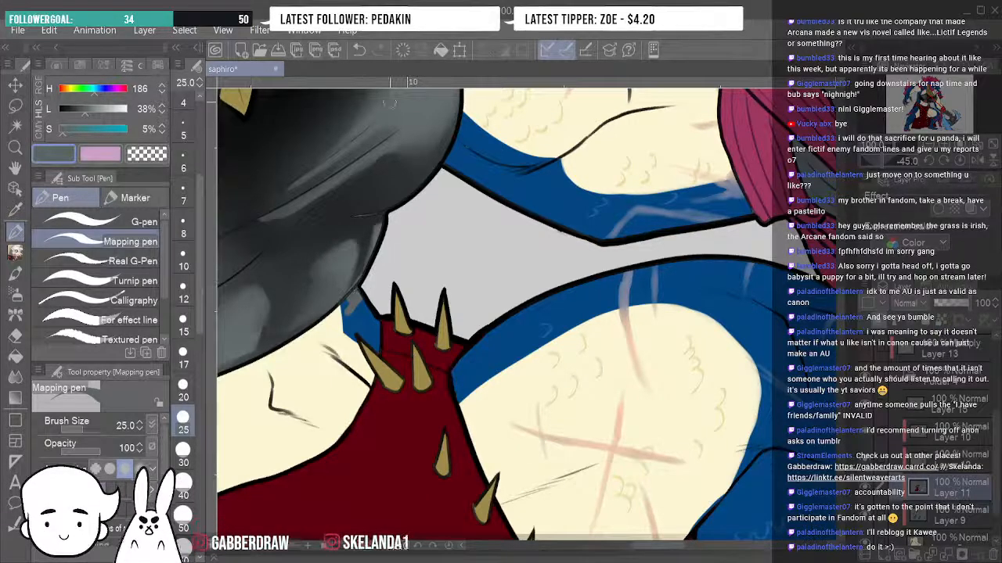
{"action": "key", "text": "ctrl+z"}
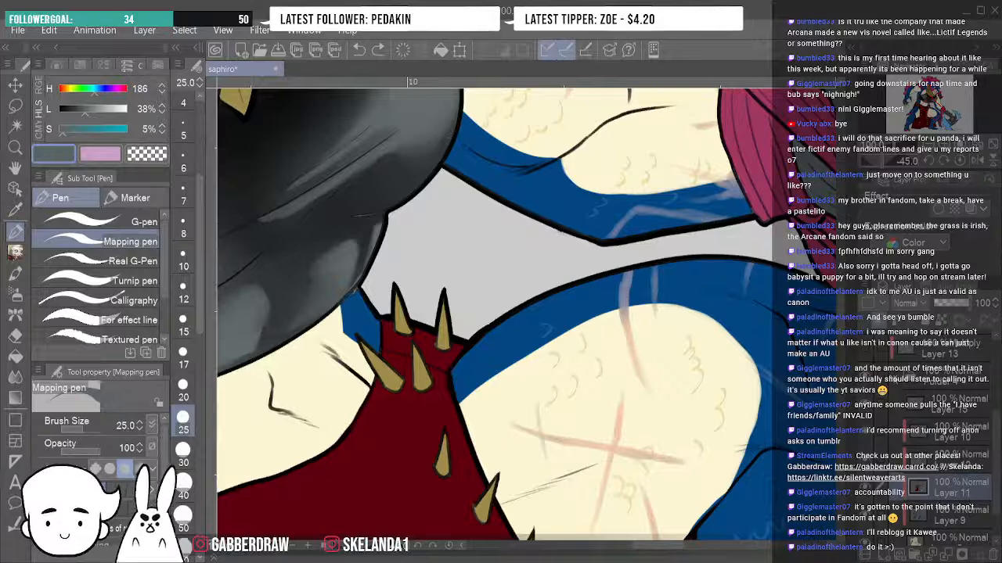
Toggle Layer 6 and Multiply Layer 13 to check what they hold, and hide the Layer 5 line art.
{"action": "left_click", "coordinate": [895, 377]}
{"action": "left_click", "coordinate": [894, 422]}
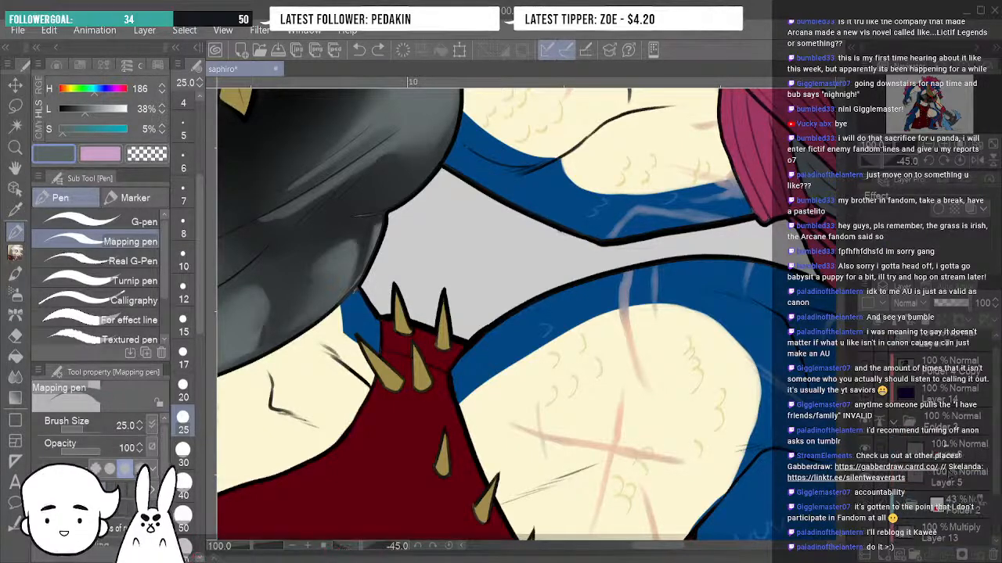
{"action": "left_click", "coordinate": [947, 450]}
{"action": "left_click", "coordinate": [864, 449]}
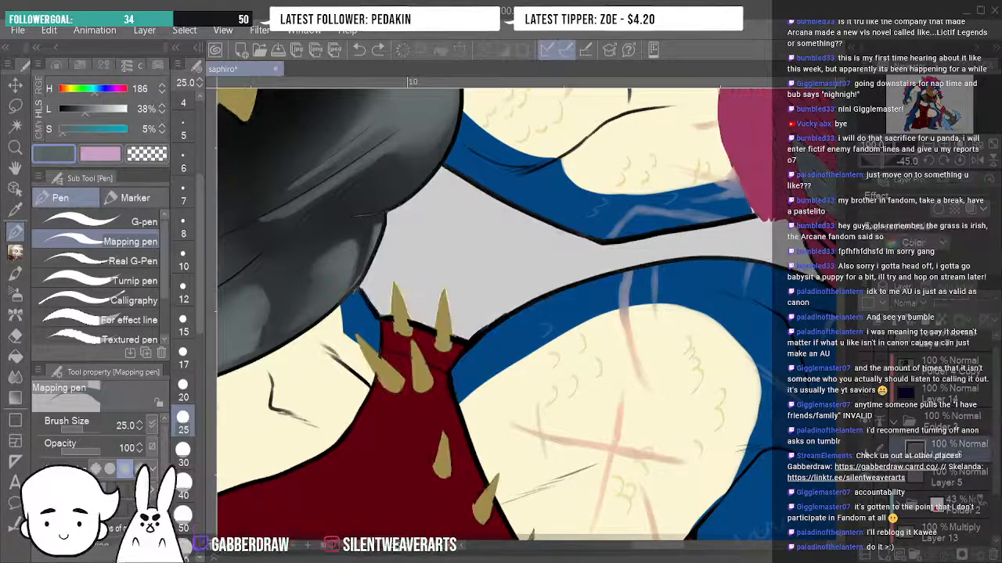
{"action": "left_click", "coordinate": [865, 450]}
{"action": "left_click", "coordinate": [866, 477]}
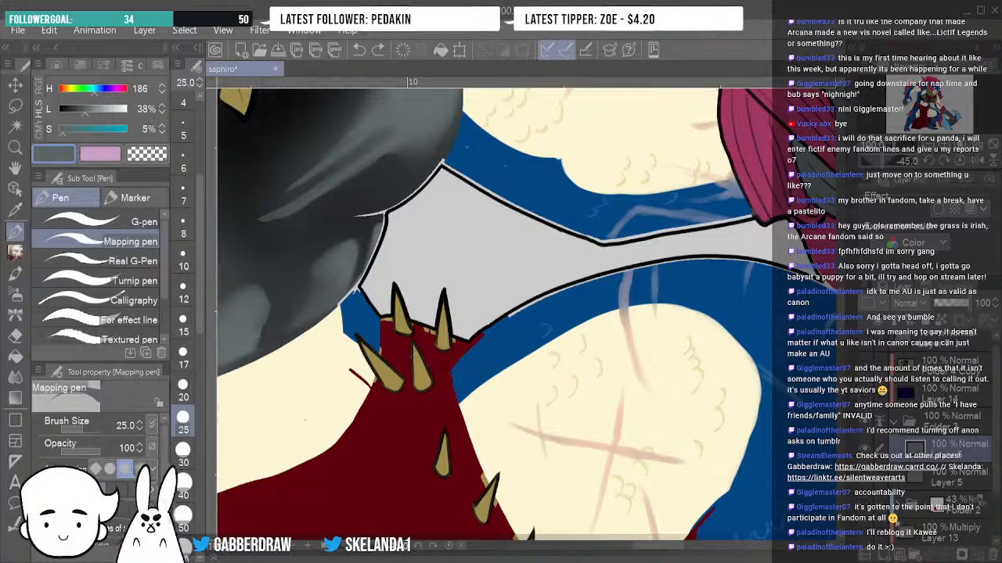
{"action": "left_click", "coordinate": [867, 534]}
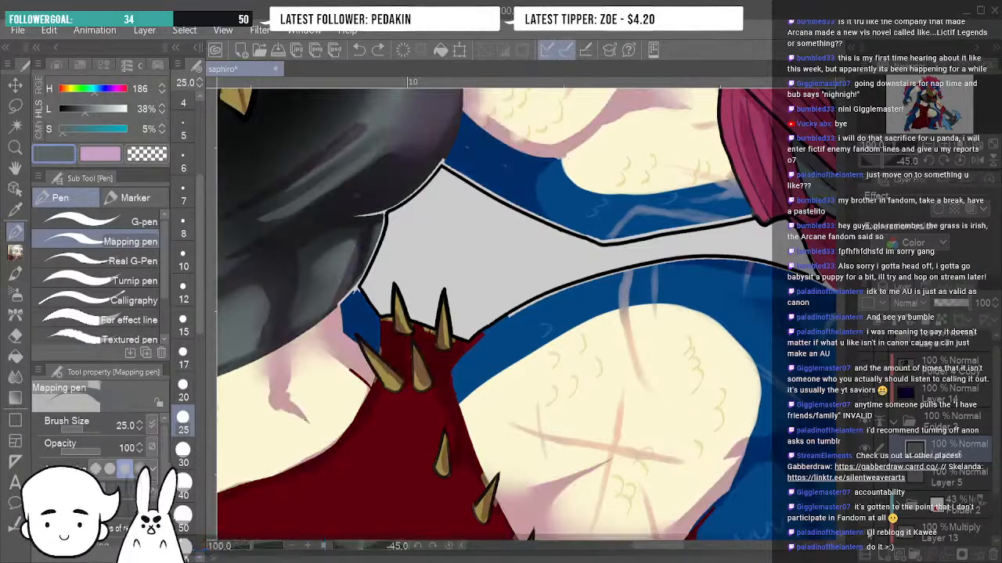
{"action": "left_click", "coordinate": [868, 533]}
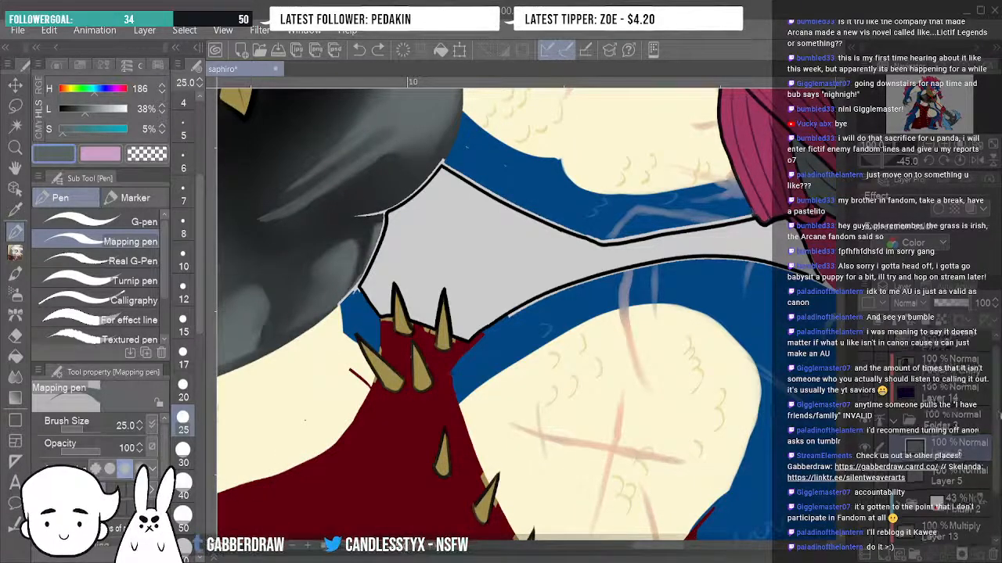
On Layer 8, cover the pale gaps along the outlines between arm and thigh with sampled cream using the Mapping pen at size 25.
{"action": "left_click_drag", "start_coordinate": [996, 499], "coordinate": [999, 507]}
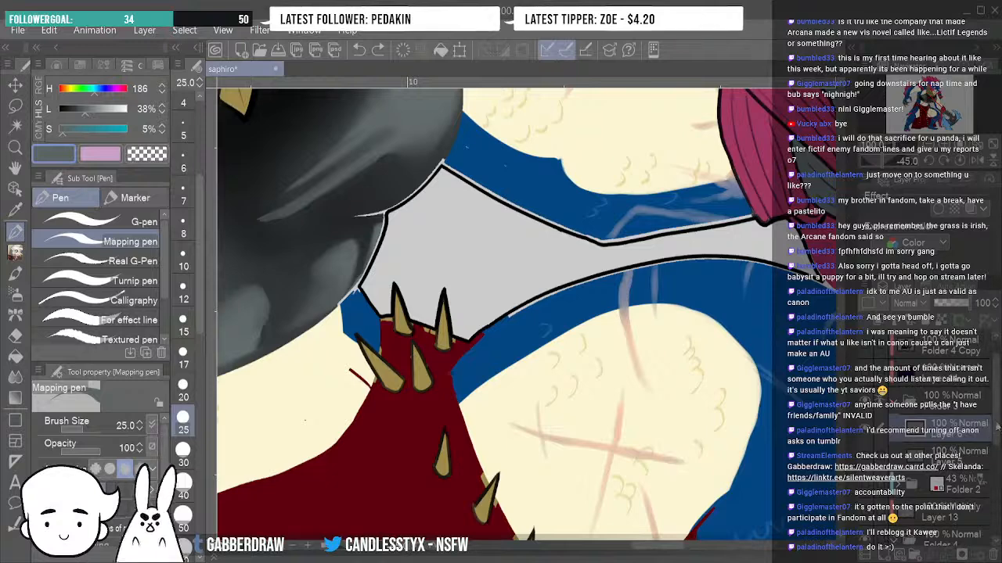
{"action": "left_click_drag", "start_coordinate": [996, 438], "coordinate": [988, 520]}
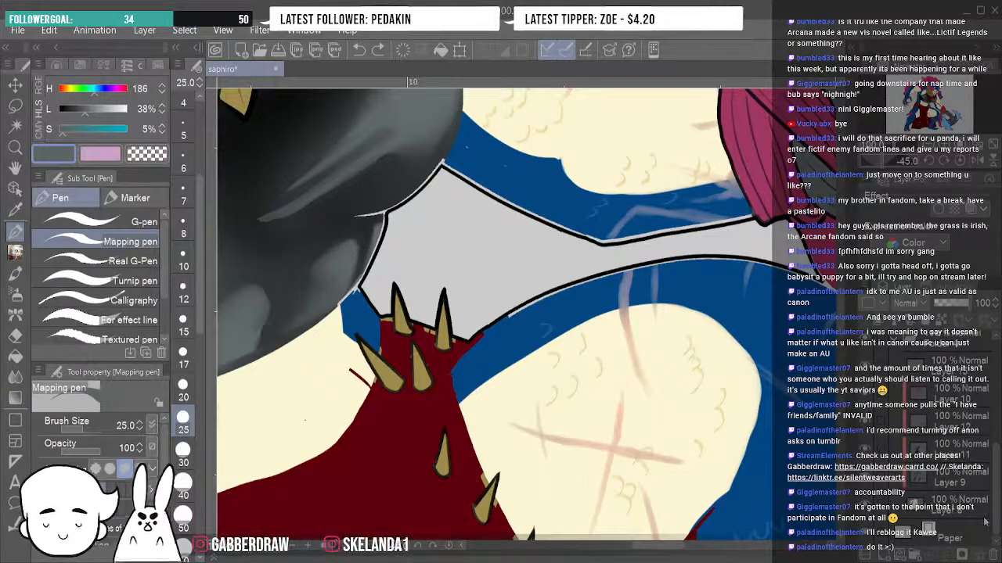
{"action": "left_click", "coordinate": [944, 512]}
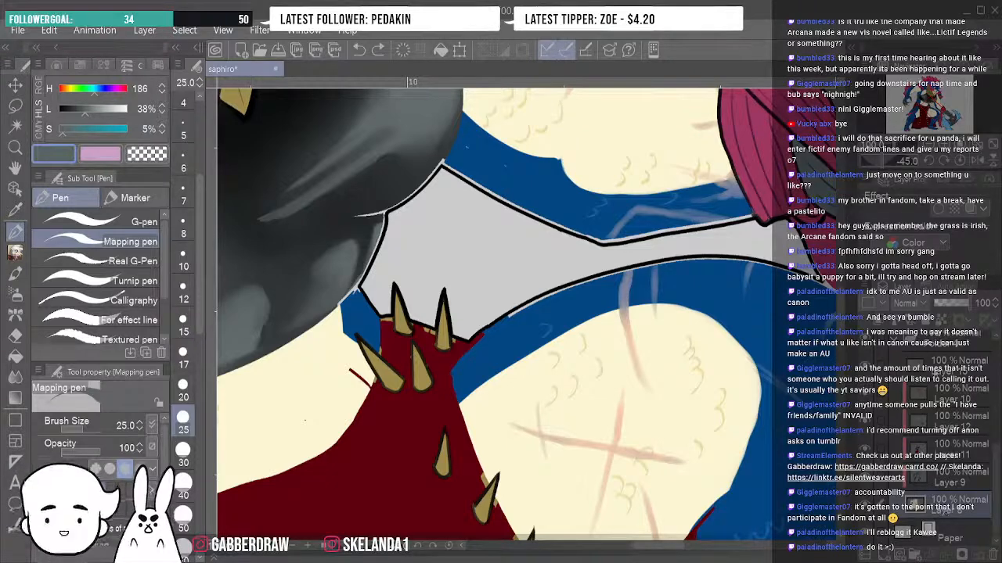
{"action": "left_click", "coordinate": [334, 359], "text": "alt"}
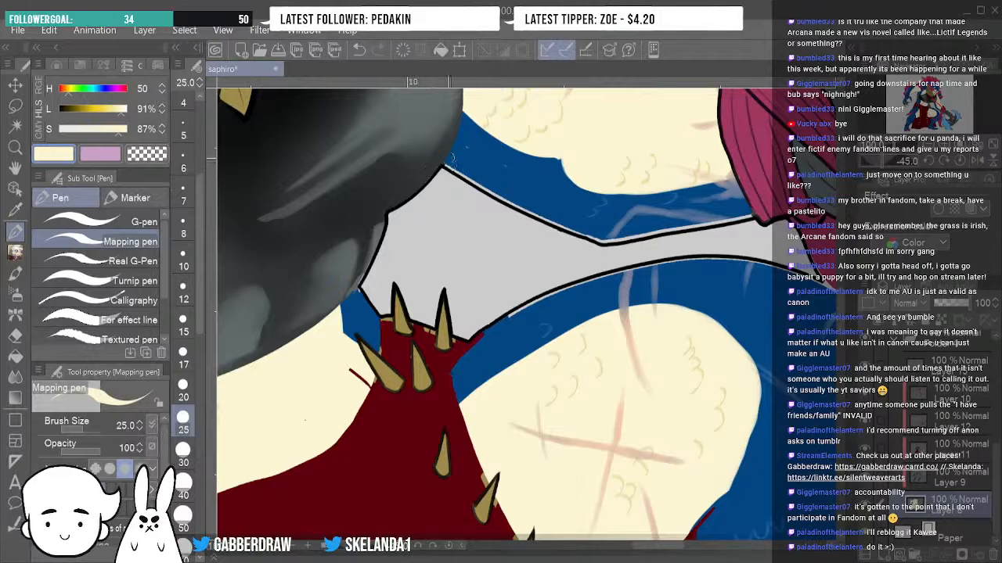
{"action": "left_click_drag", "start_coordinate": [450, 162], "coordinate": [503, 198]}
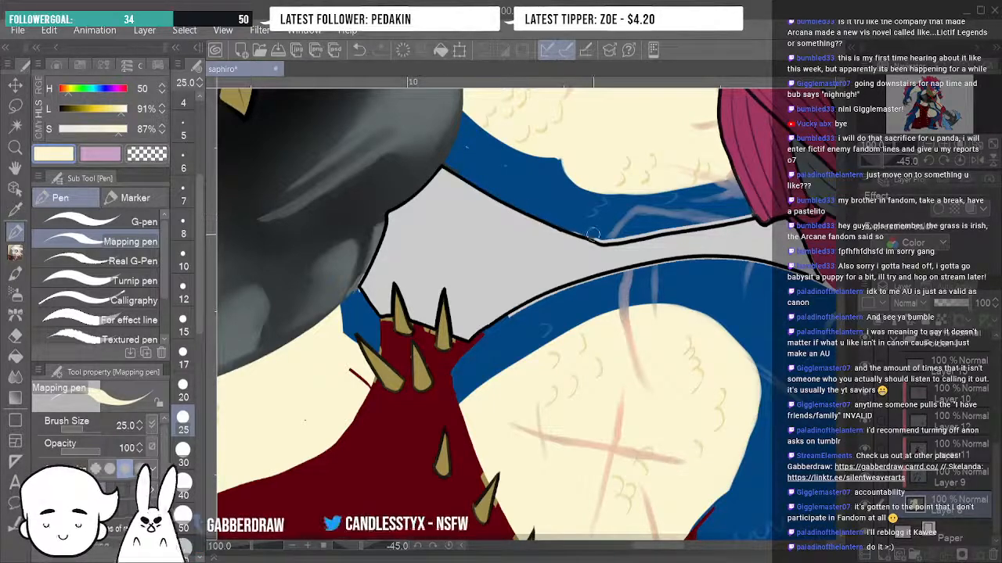
{"action": "mouse_move", "coordinate": [476, 156]}
{"action": "left_mouse_down"}
{"action": "mouse_move", "coordinate": [515, 190]}
{"action": "mouse_move", "coordinate": [543, 194]}
{"action": "mouse_move", "coordinate": [587, 224]}
{"action": "mouse_move", "coordinate": [566, 226]}
{"action": "mouse_move", "coordinate": [603, 239]}
{"action": "mouse_move", "coordinate": [707, 182]}
{"action": "mouse_move", "coordinate": [628, 236]}
{"action": "mouse_move", "coordinate": [613, 236]}
{"action": "mouse_move", "coordinate": [701, 227]}
{"action": "left_mouse_up"}
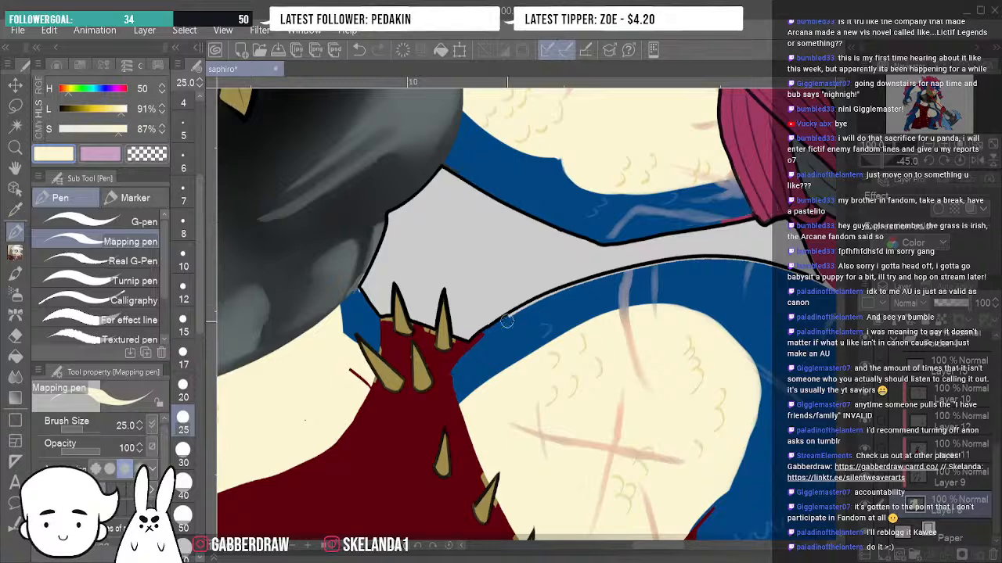
{"action": "mouse_move", "coordinate": [538, 301]}
{"action": "left_mouse_down"}
{"action": "mouse_move", "coordinate": [691, 264]}
{"action": "mouse_move", "coordinate": [770, 266]}
{"action": "left_mouse_up"}
Review the whole figure at 25% zoom, then select Folder 3 and toggle its visibility off and on.
{"action": "left_click", "coordinate": [928, 145]}
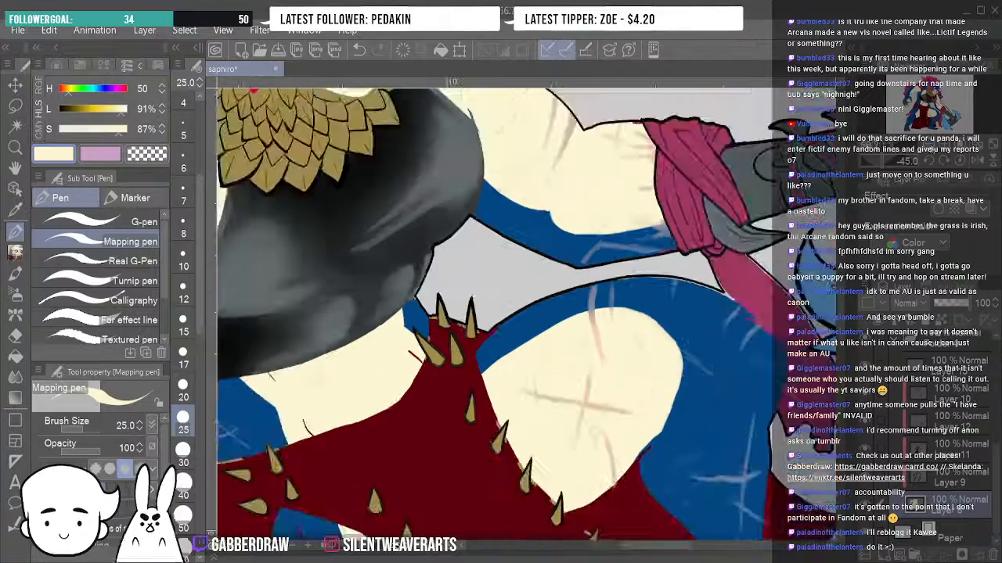
{"action": "left_click", "coordinate": [929, 146]}
{"action": "left_click", "coordinate": [928, 146]}
{"action": "left_click", "coordinate": [928, 146]}
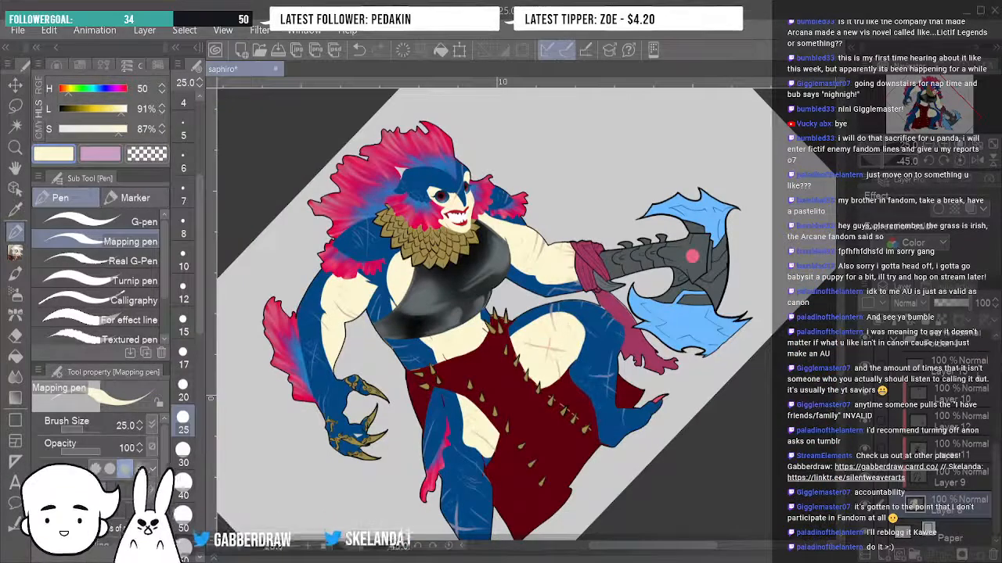
{"action": "scroll", "coordinate": [939, 423], "scroll_direction": "up", "scroll_amount": 5}
{"action": "left_click", "coordinate": [954, 417]}
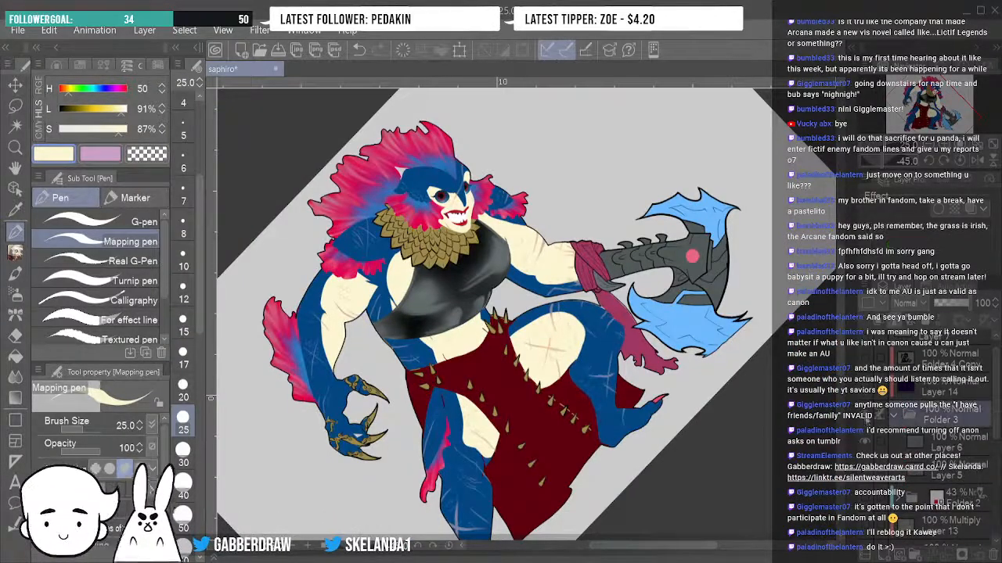
{"action": "left_click", "coordinate": [865, 418]}
{"action": "left_click", "coordinate": [865, 417]}
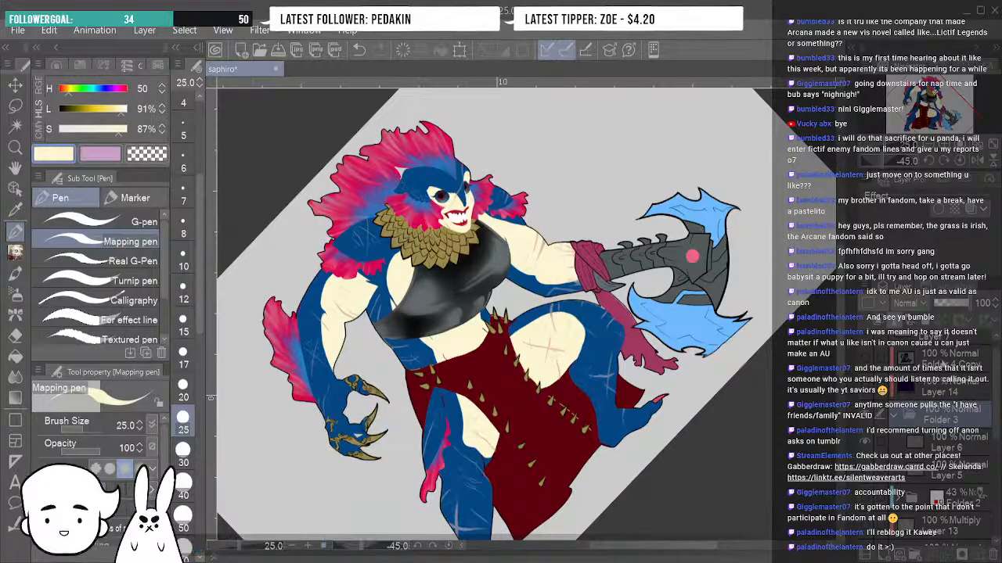
Auto-select the background around the figure for referred layers, clear that trial selection, and show the Layer 5 line art again.
{"action": "left_click", "coordinate": [15, 128]}
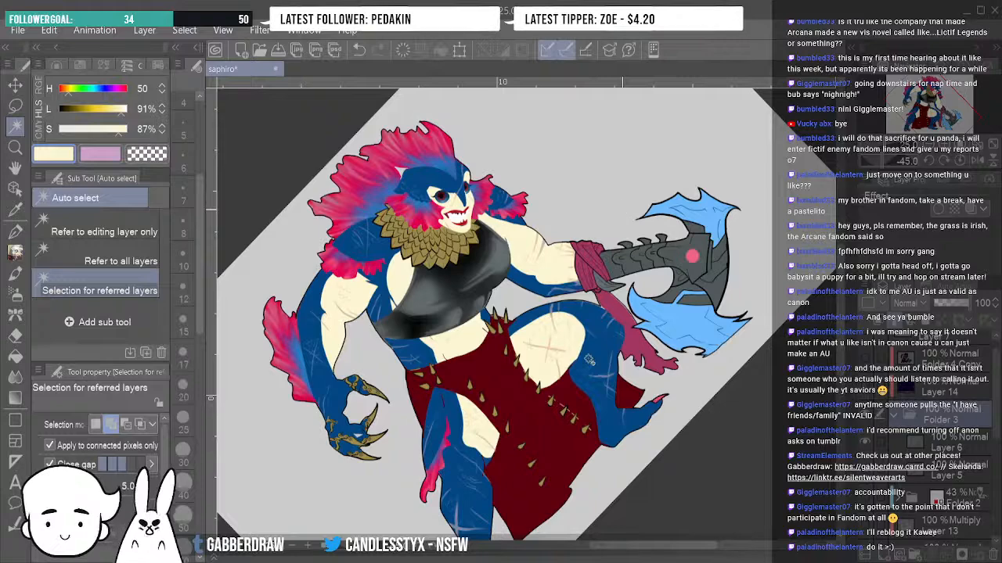
{"action": "left_click", "coordinate": [585, 504]}
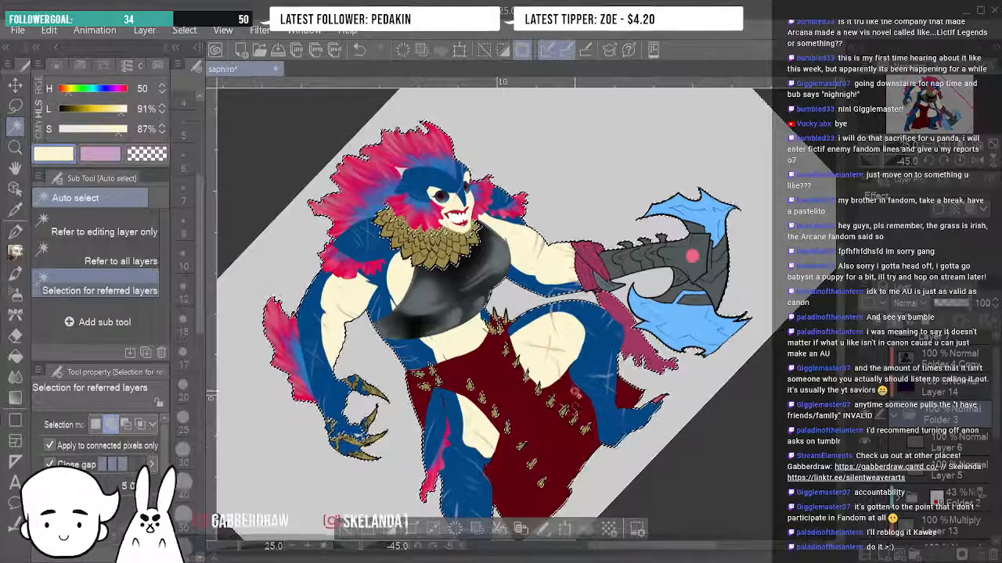
{"action": "key", "text": "ctrl+z"}
{"action": "key", "text": "ctrl+z"}
{"action": "key", "text": "ctrl+z"}
{"action": "key", "text": "ctrl+z"}
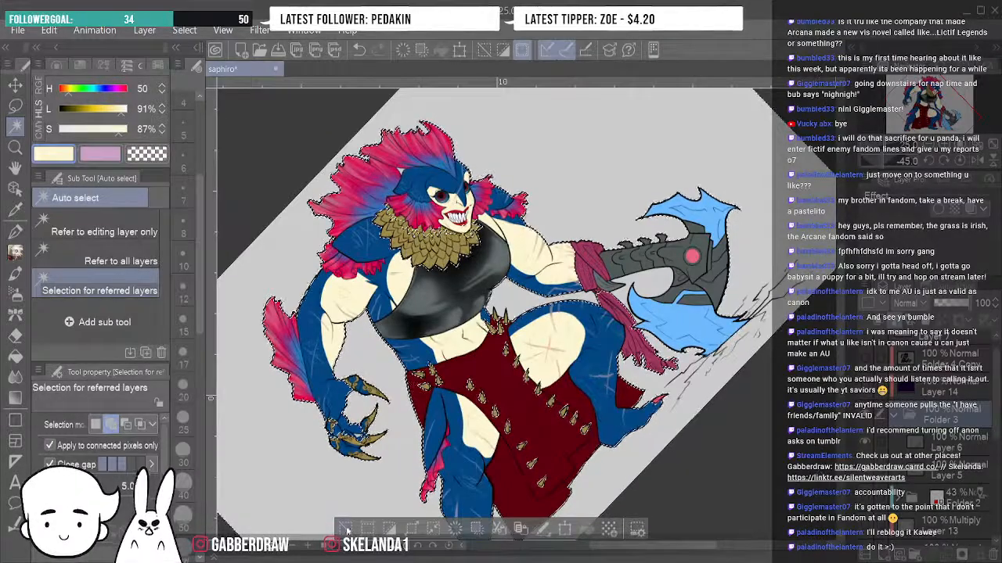
{"action": "key", "text": "ctrl+z"}
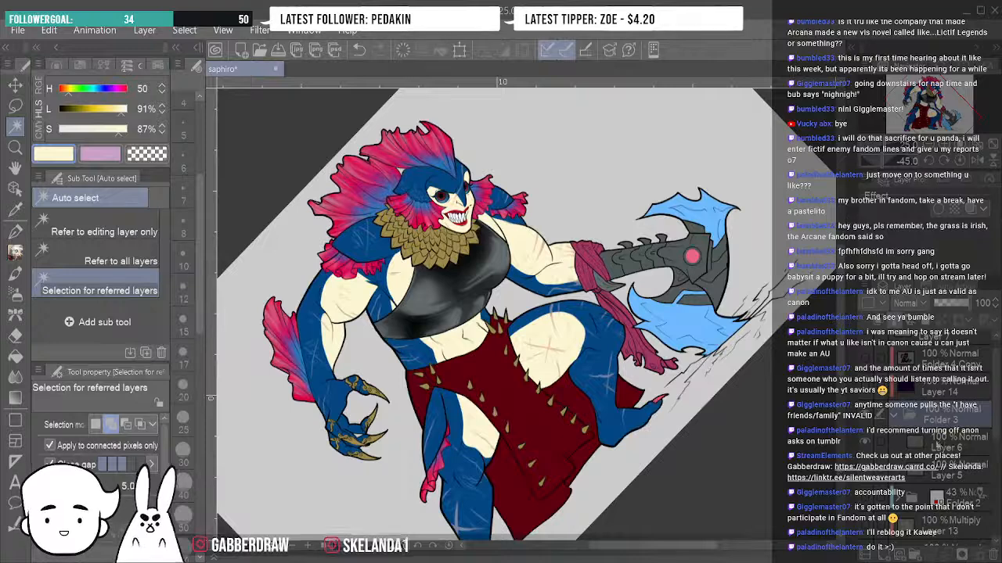
Select the gap between arm and thigh and the background around the figure with Auto select for referred layers.
{"action": "left_click", "coordinate": [537, 432]}
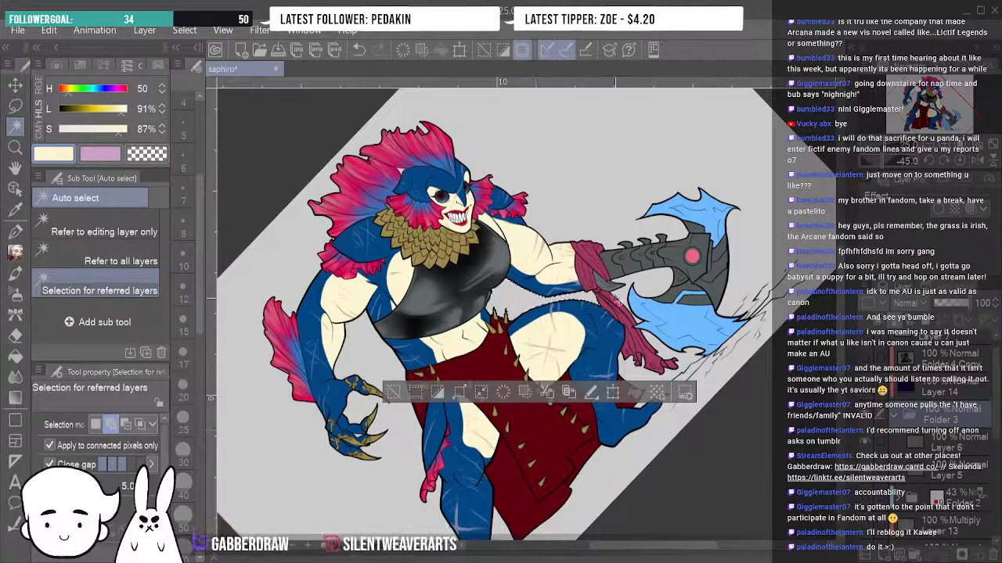
{"action": "left_click", "coordinate": [648, 317]}
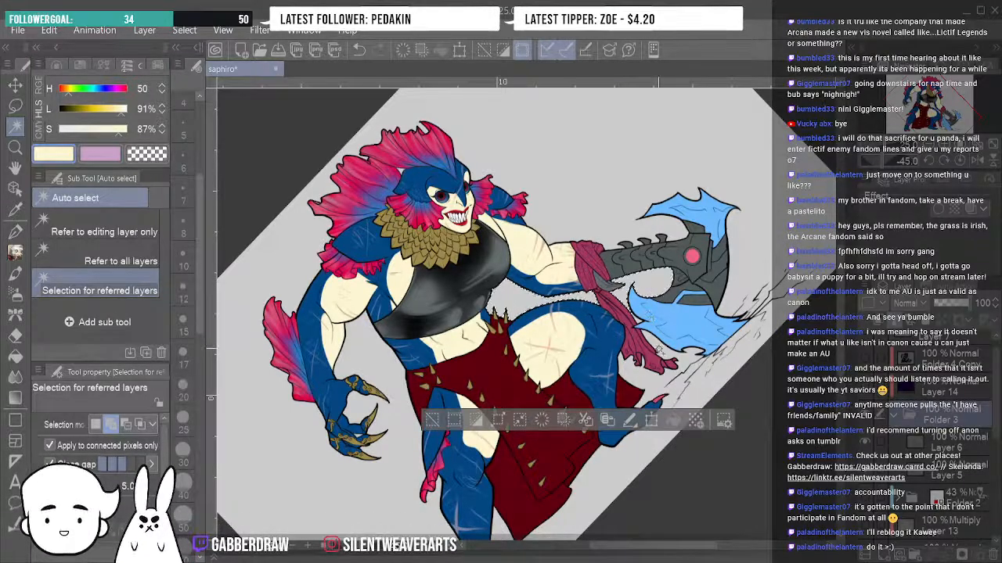
{"action": "left_click", "coordinate": [605, 395]}
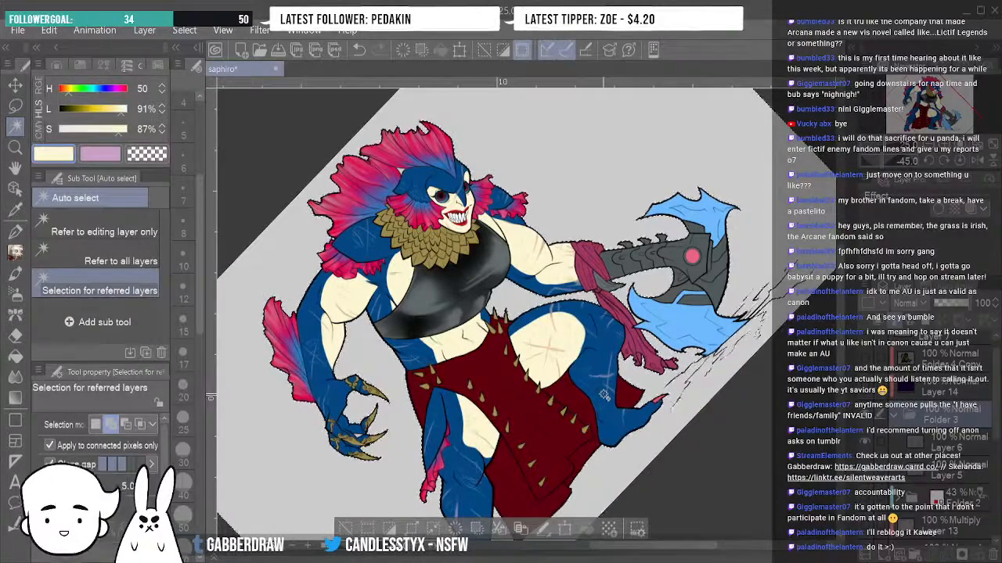
Reset the canvas rotation to 0 degrees and check the figure by flipping the view horizontally and back.
{"action": "left_click", "coordinate": [978, 163]}
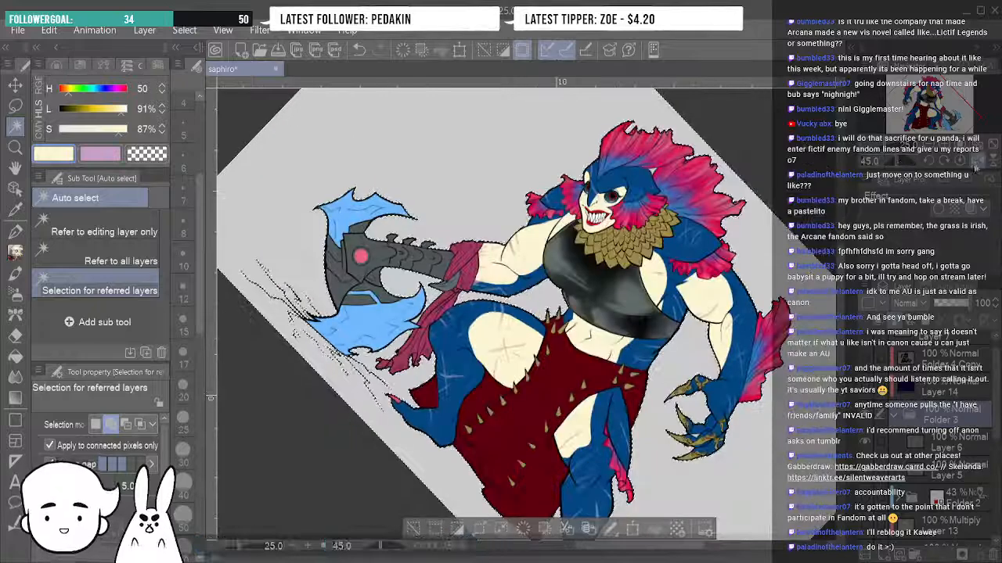
{"action": "left_click", "coordinate": [978, 162]}
{"action": "left_click", "coordinate": [960, 162]}
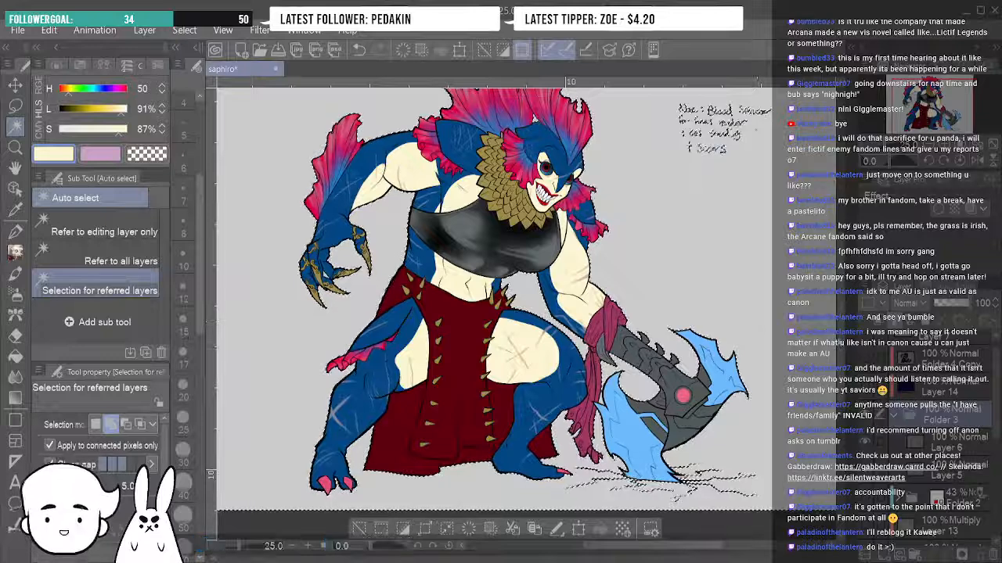
{"action": "scroll", "coordinate": [493, 298], "scroll_direction": "up", "scroll_amount": 3}
{"action": "scroll", "coordinate": [493, 298], "scroll_direction": "down", "scroll_amount": 2}
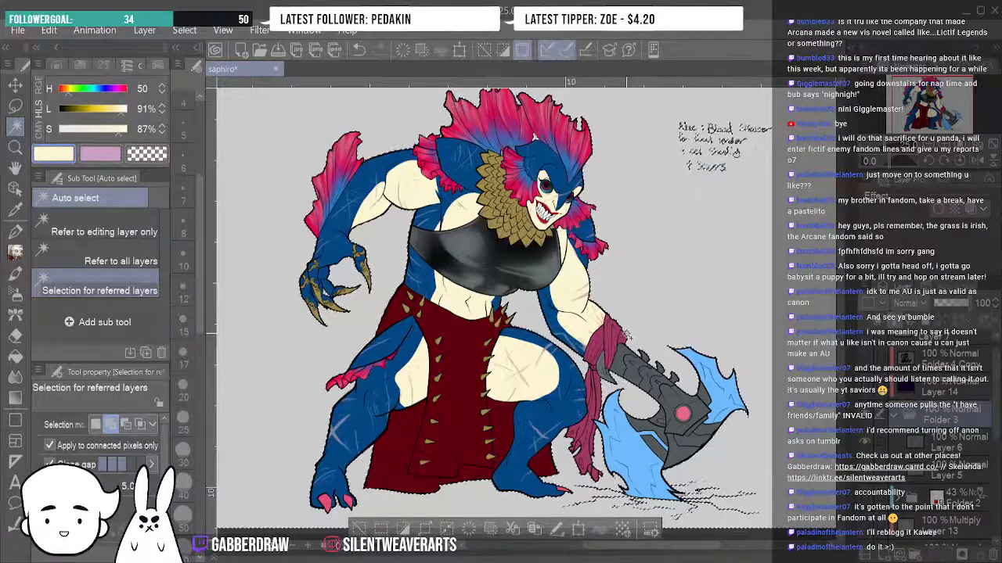
{"action": "left_click", "coordinate": [978, 161]}
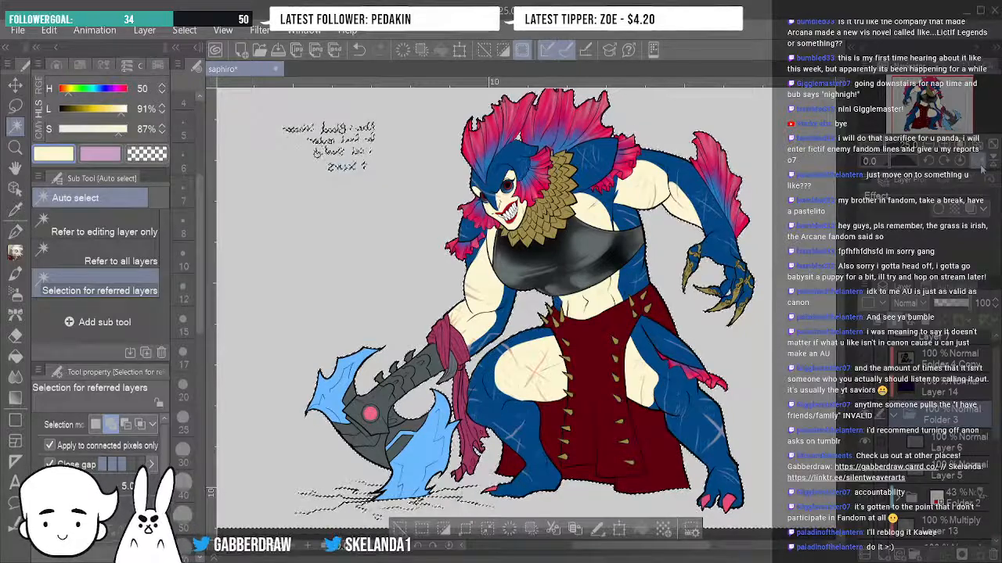
{"action": "left_click", "coordinate": [977, 161]}
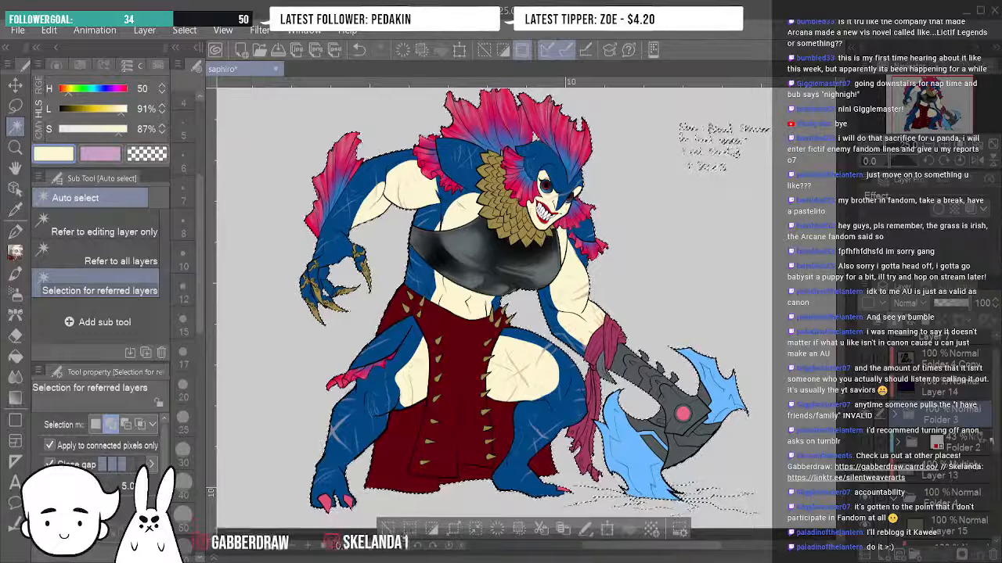
Make Layer 8 active, set the Mapping pen's brush size to 170, and clear the selection.
{"action": "left_click_drag", "start_coordinate": [994, 442], "coordinate": [997, 516]}
{"action": "left_click", "coordinate": [963, 506]}
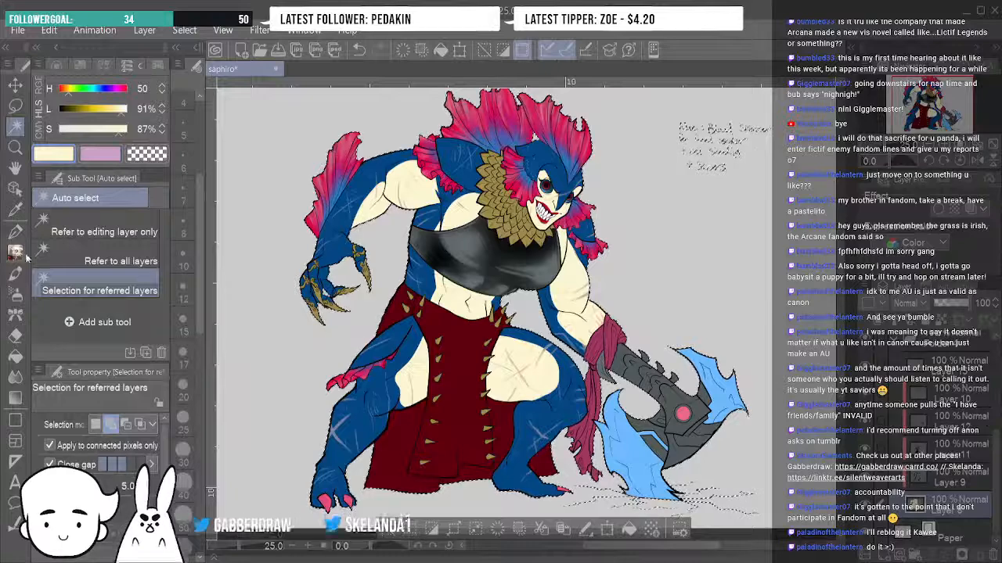
{"action": "left_click", "coordinate": [15, 231]}
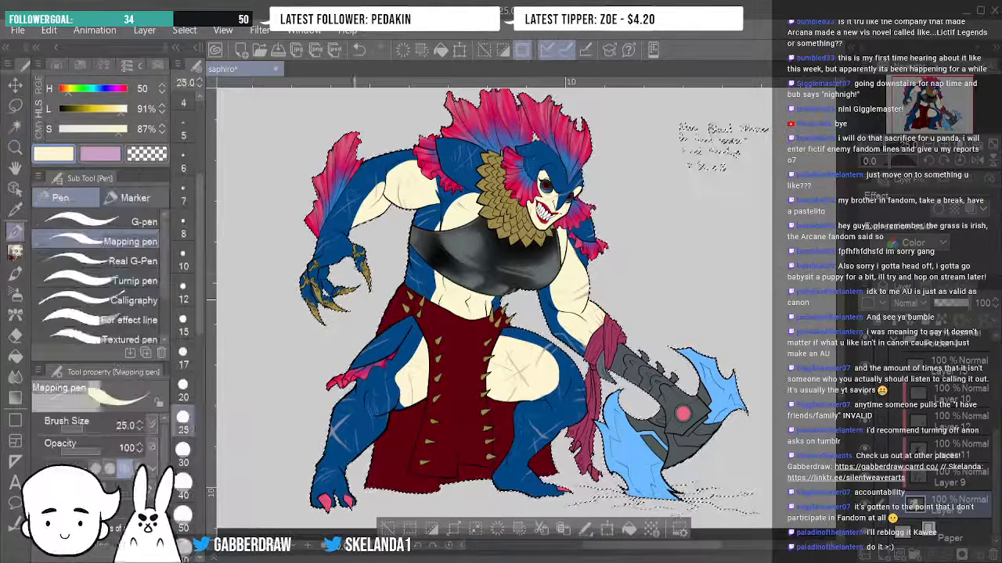
{"action": "left_click_drag", "start_coordinate": [200, 327], "coordinate": [204, 431]}
{"action": "left_click", "coordinate": [183, 461]}
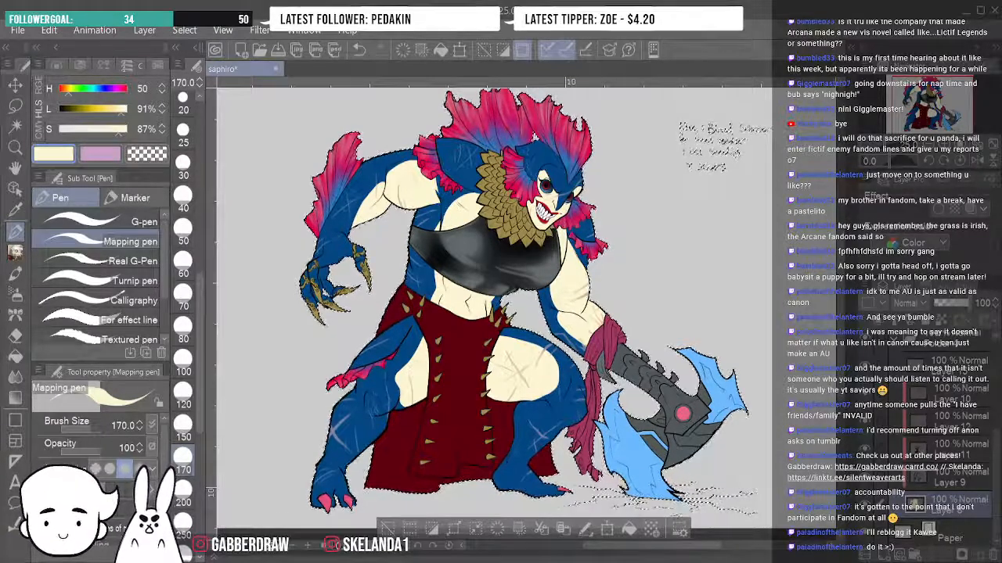
{"action": "left_click", "coordinate": [389, 538]}
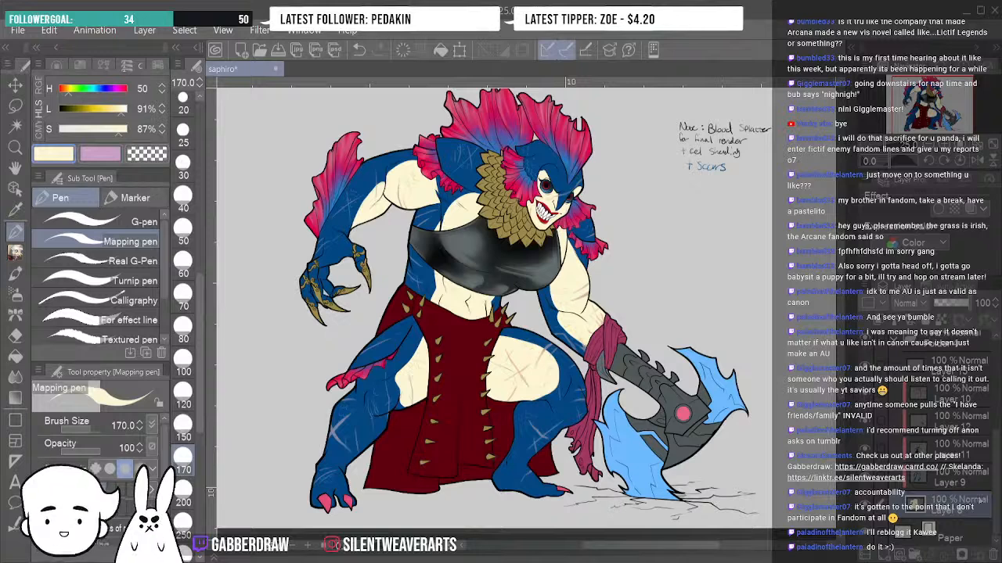
Collapse the base colour folder, show the figure's shading again, and make the Multiply layer Layer 13 active.
{"action": "left_click_drag", "start_coordinate": [993, 482], "coordinate": [994, 419]}
{"action": "left_click", "coordinate": [897, 469]}
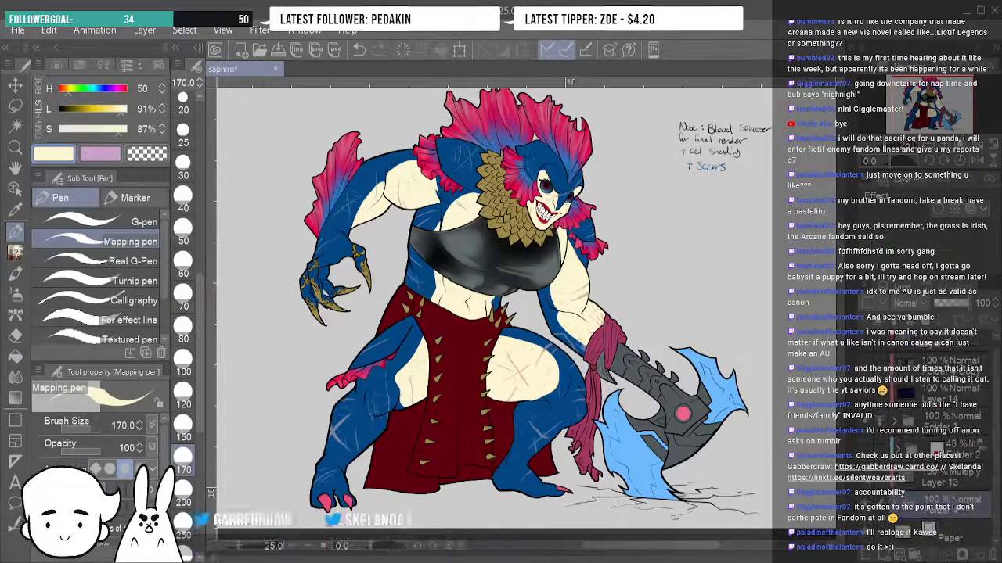
{"action": "left_click", "coordinate": [866, 422]}
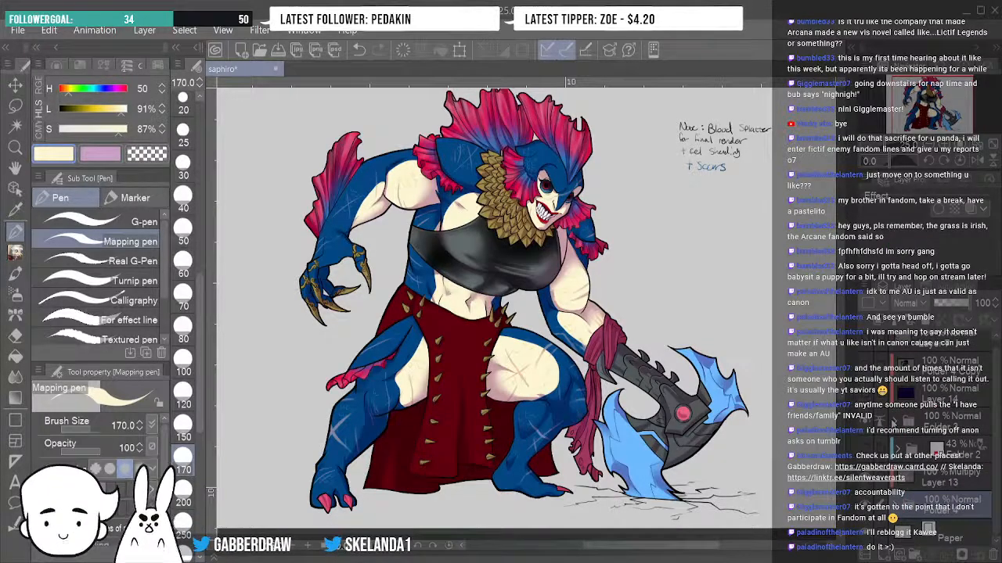
{"action": "left_click", "coordinate": [944, 478]}
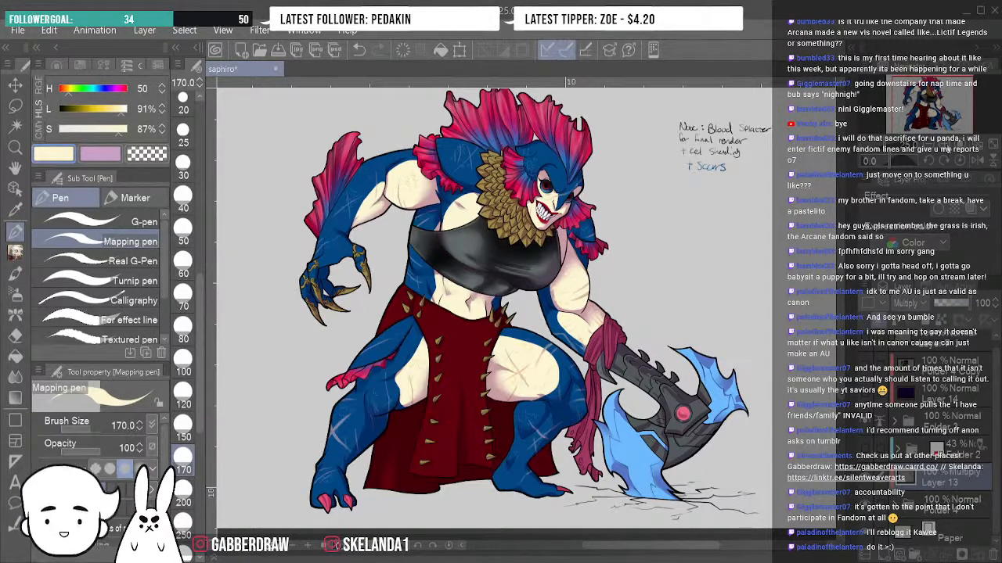
Examine the shading on the head and torso up close, flipping the view horizontally and back.
{"action": "key", "text": "ctrl+plus"}
{"action": "key", "text": "ctrl+plus"}
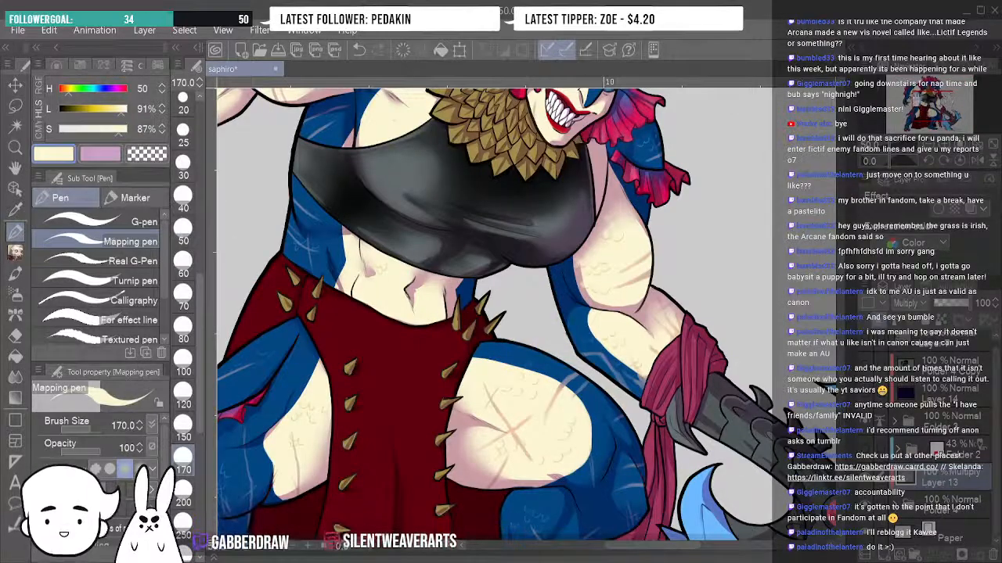
{"action": "mouse_move", "coordinate": [928, 103]}
{"action": "left_mouse_down"}
{"action": "mouse_move", "coordinate": [912, 93]}
{"action": "mouse_move", "coordinate": [928, 94]}
{"action": "left_mouse_up"}
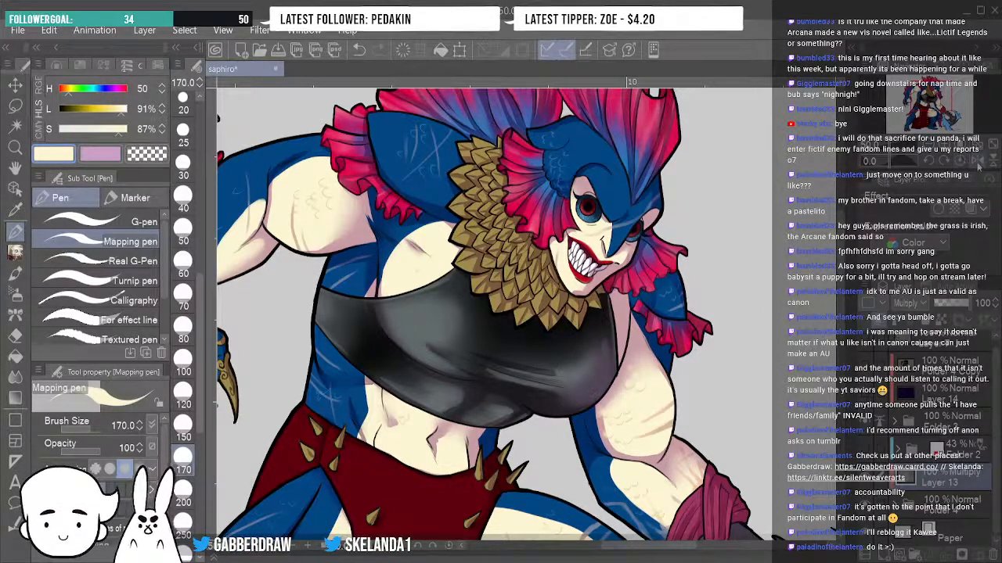
{"action": "key", "text": "h"}
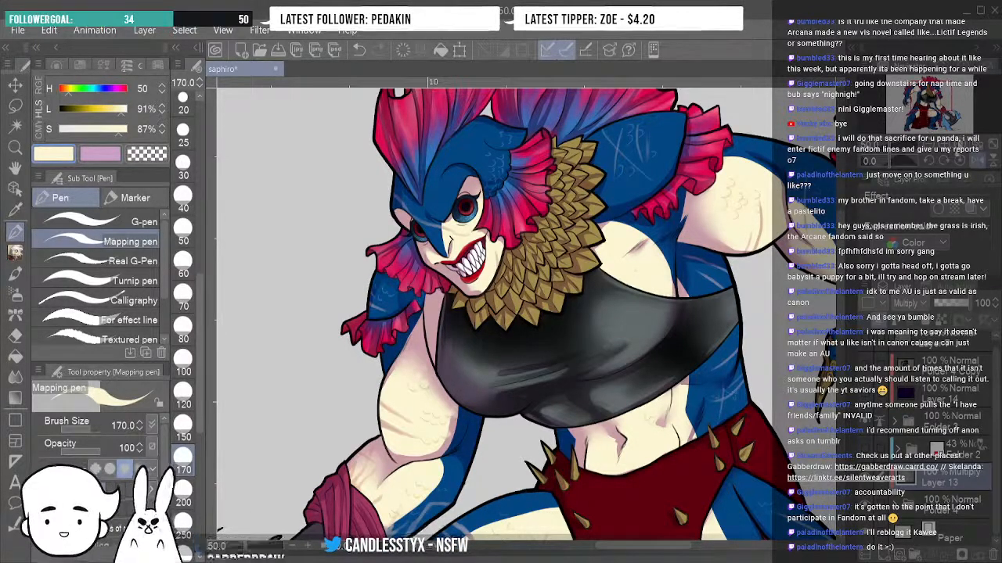
{"action": "key", "text": "h"}
{"action": "mouse_move", "coordinate": [939, 105]}
{"action": "left_mouse_down"}
{"action": "mouse_move", "coordinate": [952, 105]}
{"action": "mouse_move", "coordinate": [932, 97]}
{"action": "mouse_move", "coordinate": [907, 112]}
{"action": "mouse_move", "coordinate": [944, 110]}
{"action": "left_mouse_up"}
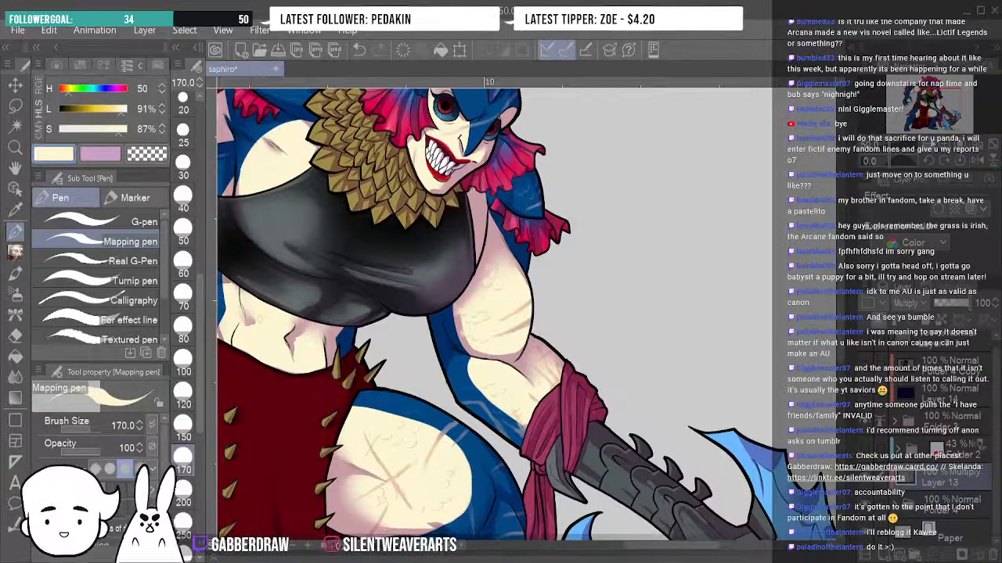
Rotate the canvas to -60 degrees around the waist and choose the Smooth watercolor brush with the pale purple shading colour.
{"action": "mouse_move", "coordinate": [931, 107]}
{"action": "left_mouse_down"}
{"action": "mouse_move", "coordinate": [918, 125]}
{"action": "mouse_move", "coordinate": [924, 109]}
{"action": "left_mouse_up"}
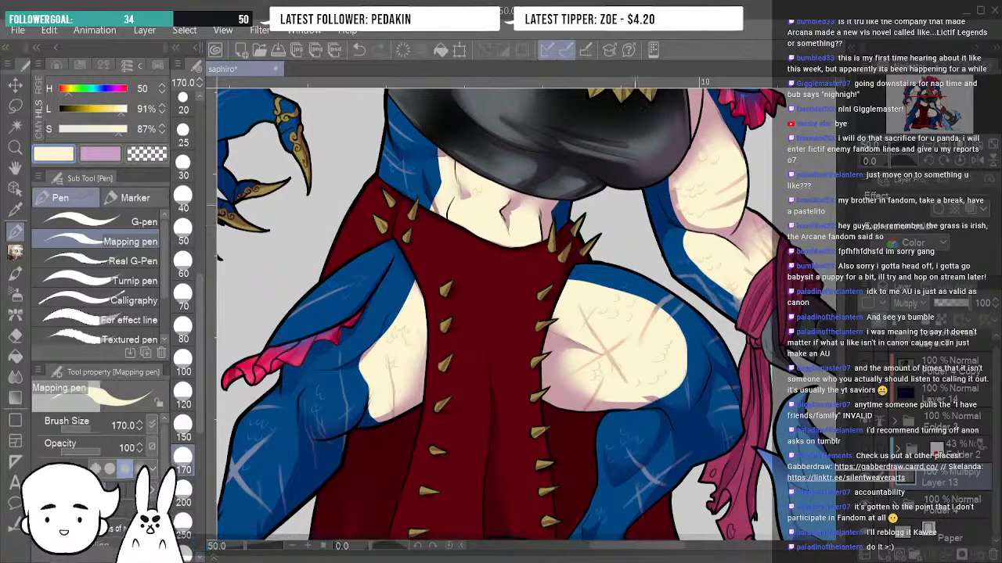
{"action": "left_click", "coordinate": [930, 163]}
{"action": "left_click", "coordinate": [931, 162]}
{"action": "left_click", "coordinate": [930, 163]}
{"action": "left_click", "coordinate": [930, 163]}
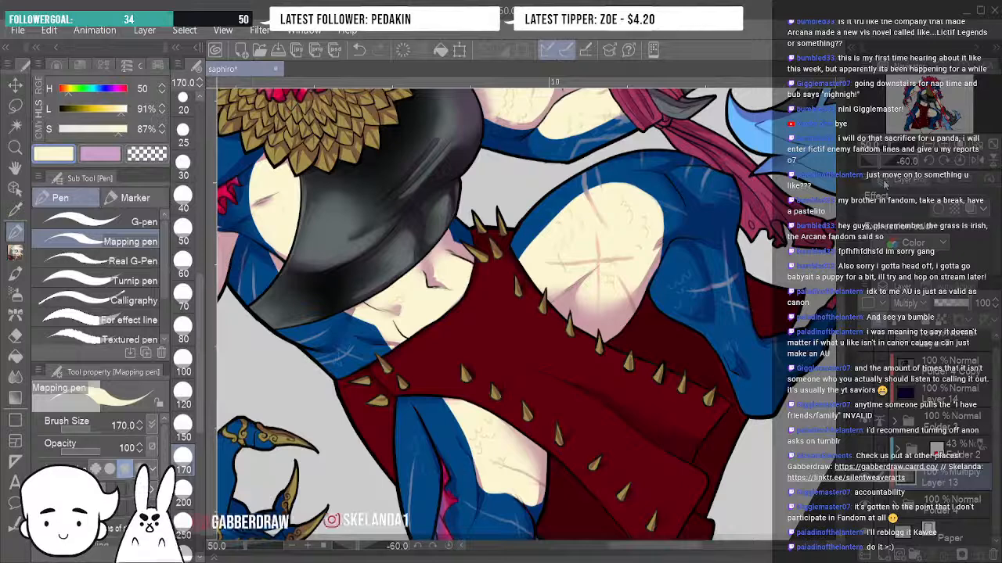
{"action": "left_click", "coordinate": [16, 272]}
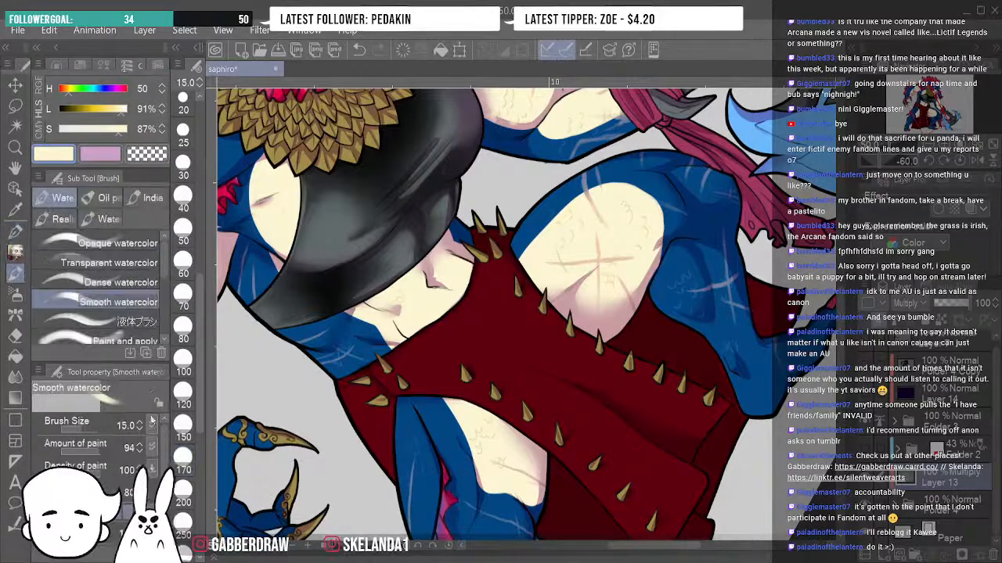
{"action": "left_click", "coordinate": [103, 156]}
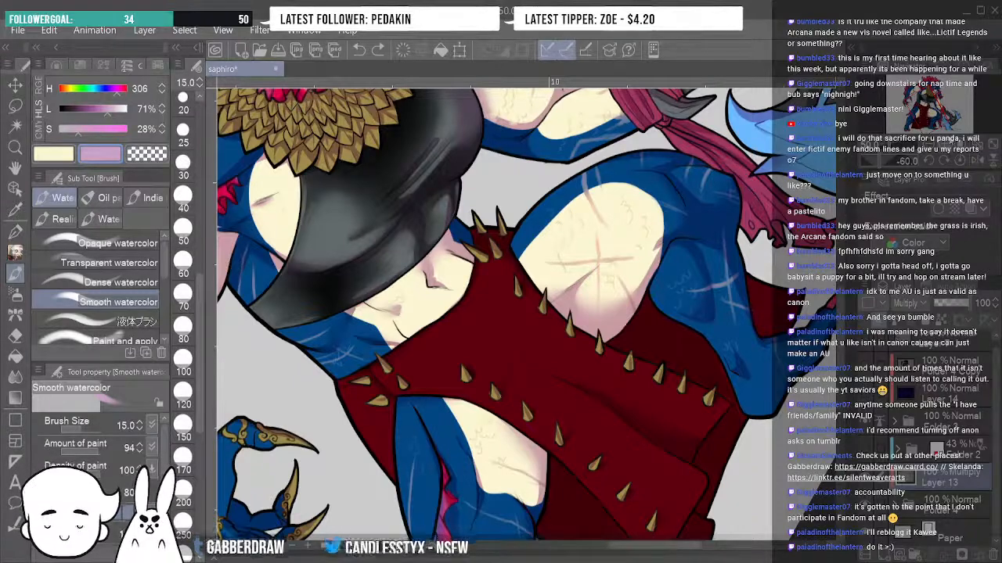
Shade the abdomen below the black top on Layer 13 in pale purple with the Mapping pen, reducing its brush size to 30.
{"action": "left_click", "coordinate": [961, 162]}
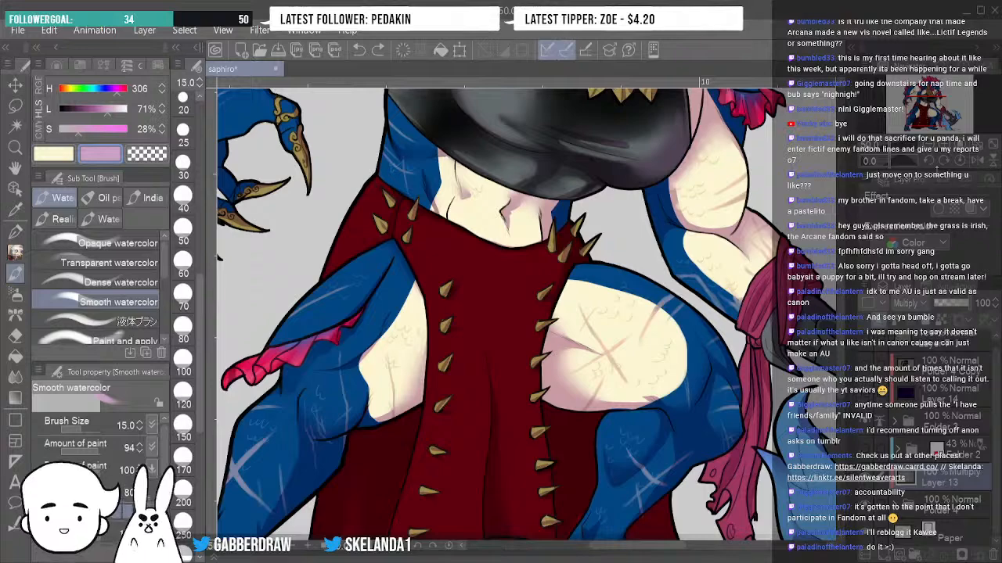
{"action": "left_click", "coordinate": [929, 161]}
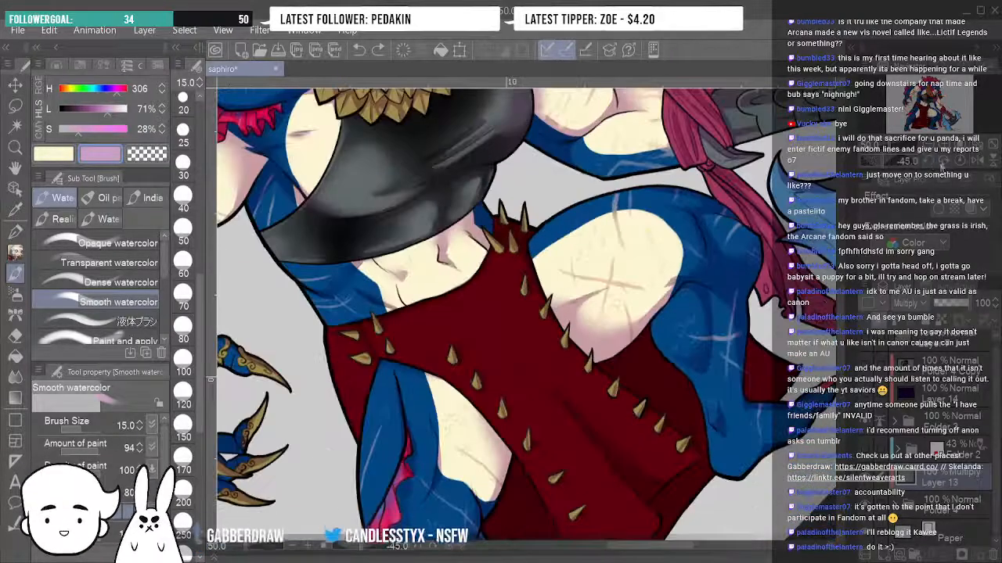
{"action": "left_click", "coordinate": [933, 168]}
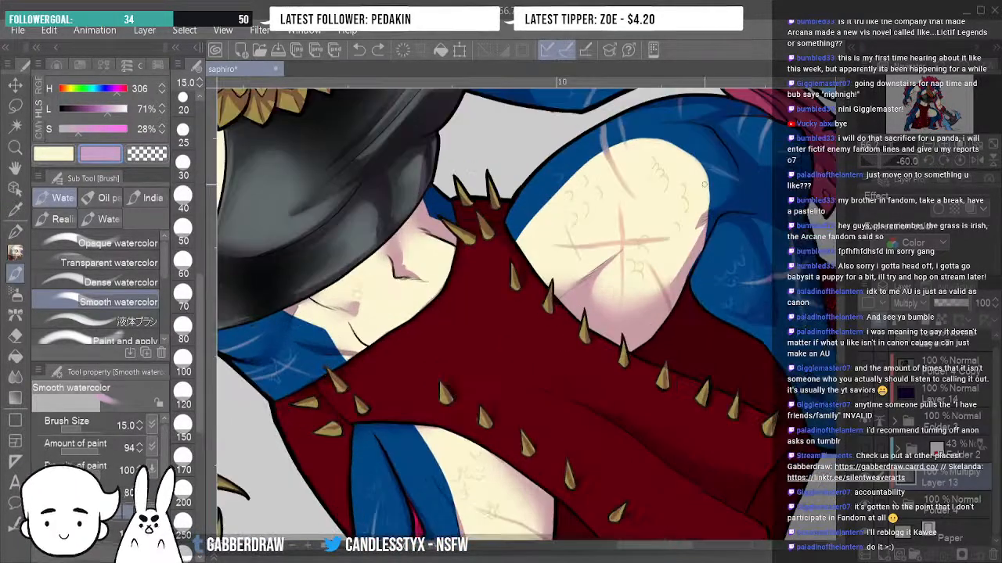
{"action": "key", "text": "p"}
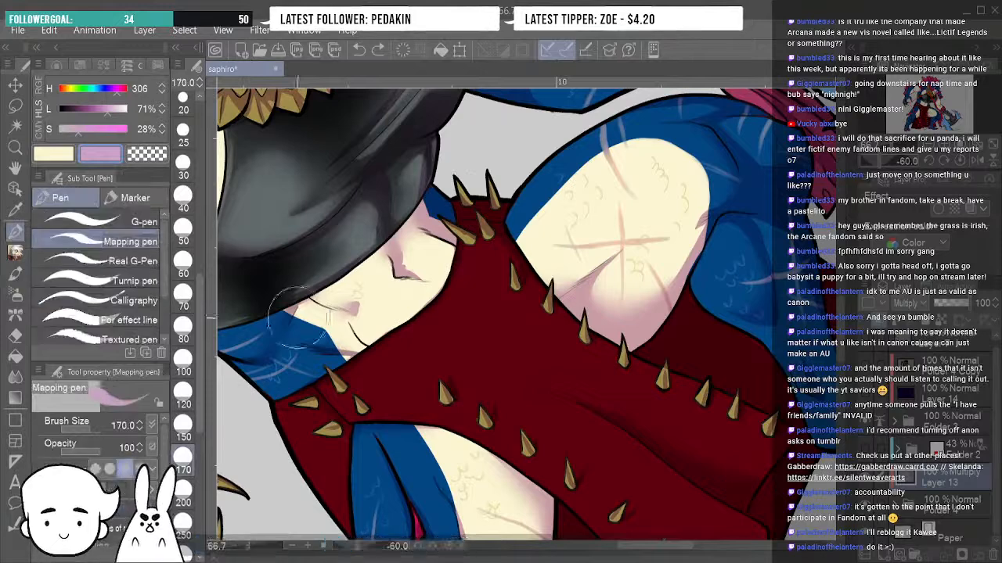
{"action": "key", "text": "bracketleft"}
{"action": "key", "text": "bracketleft"}
{"action": "key", "text": "bracketleft"}
{"action": "key", "text": "bracketleft"}
{"action": "key", "text": "bracketleft"}
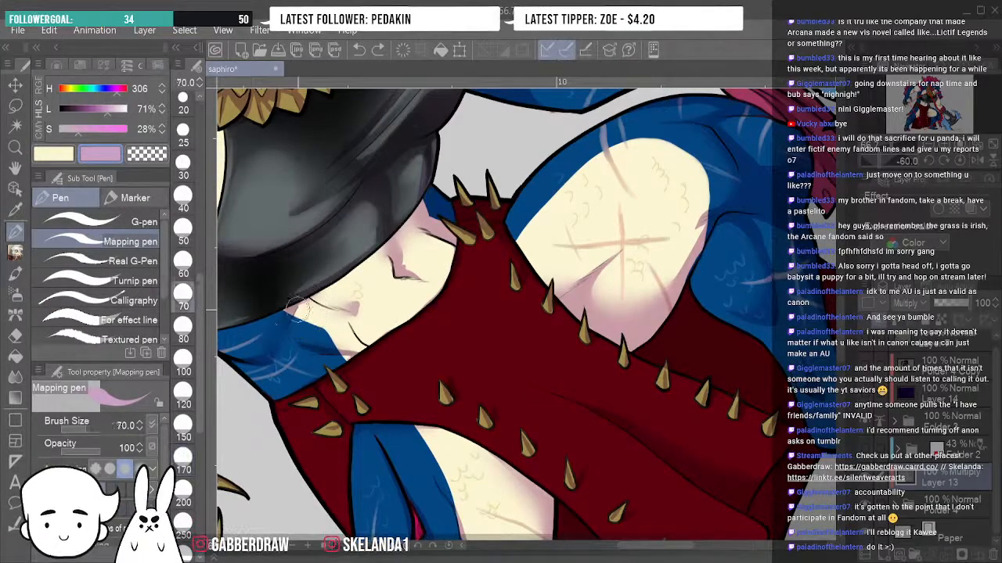
{"action": "key", "text": "bracketleft"}
{"action": "key", "text": "bracketleft"}
{"action": "key", "text": "bracketleft"}
{"action": "key", "text": "bracketleft"}
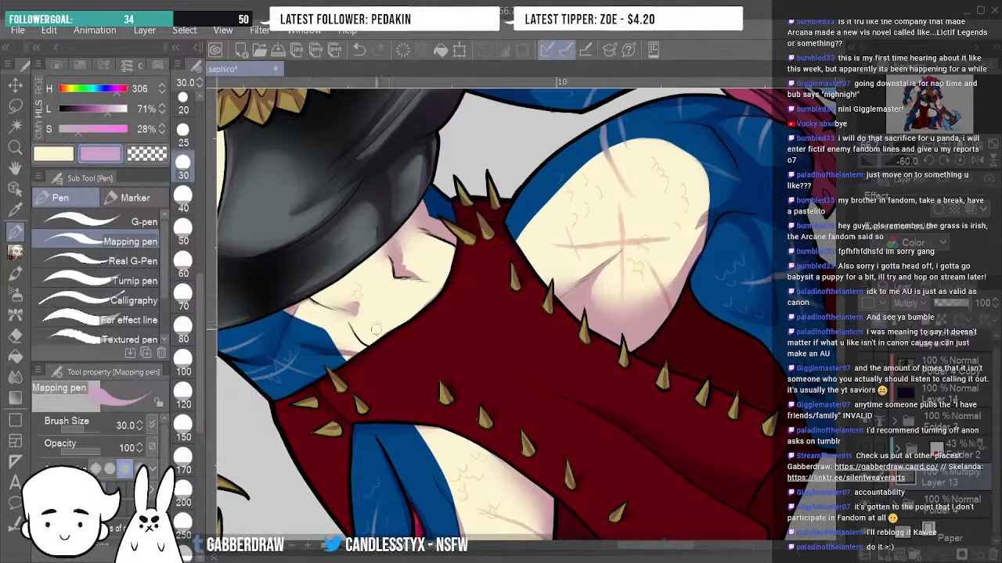
Reset the canvas rotation to 0 degrees, try the Blur tool at brush size 30 on the abdomen shading, and undo the last stroke.
{"action": "left_click", "coordinate": [959, 162]}
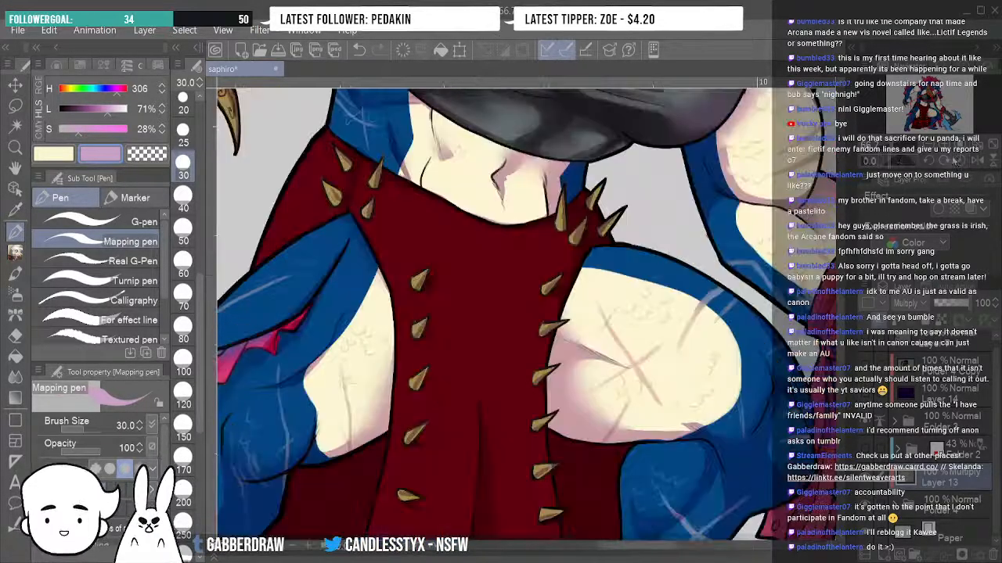
{"action": "left_click", "coordinate": [944, 147]}
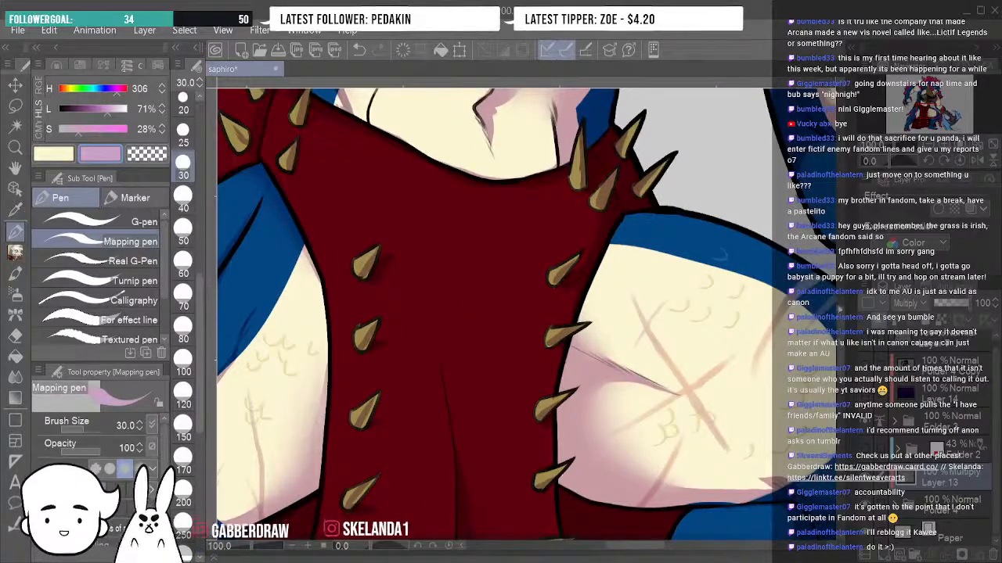
{"action": "left_click_drag", "start_coordinate": [842, 330], "coordinate": [842, 298]}
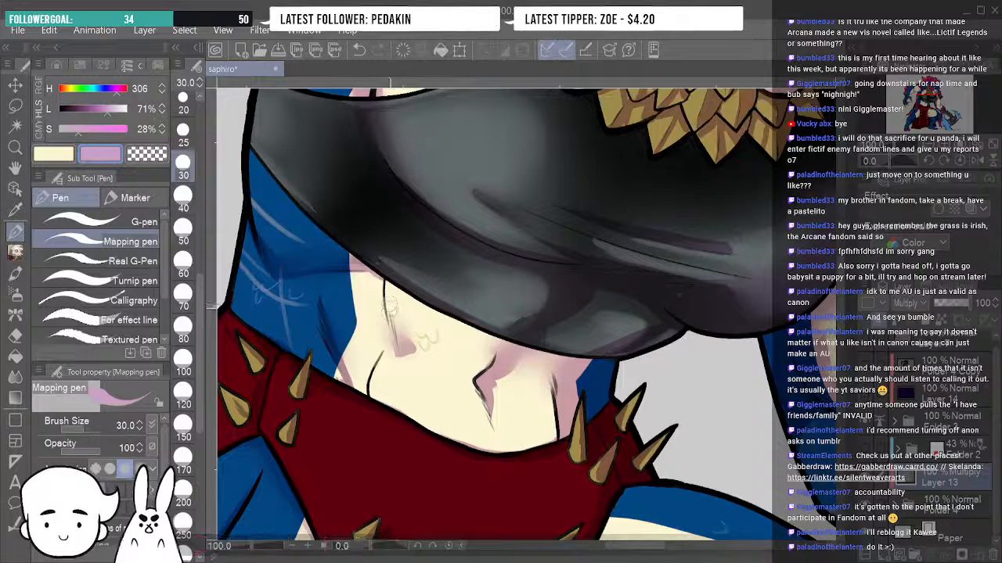
{"action": "left_click", "coordinate": [15, 377]}
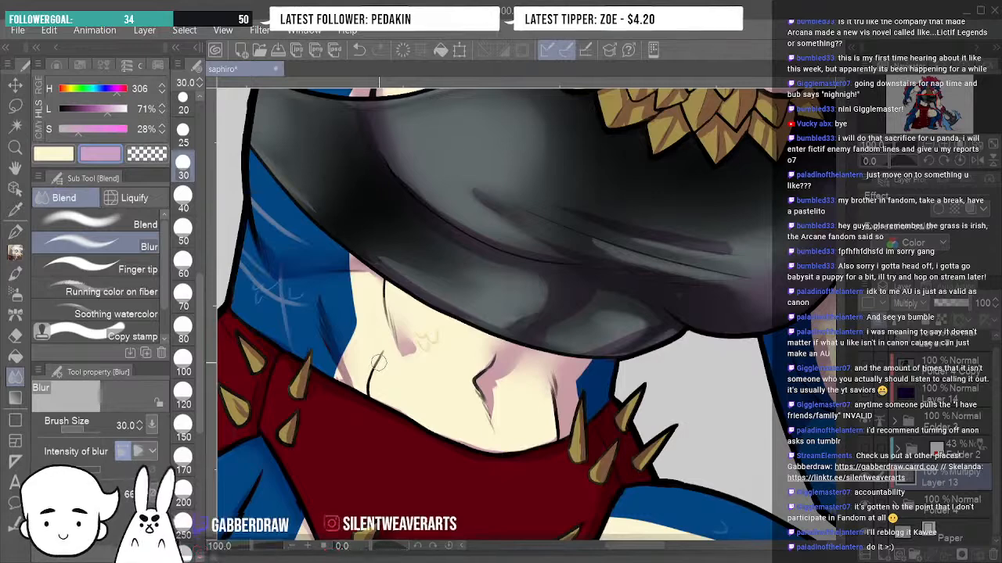
{"action": "left_click", "coordinate": [357, 50]}
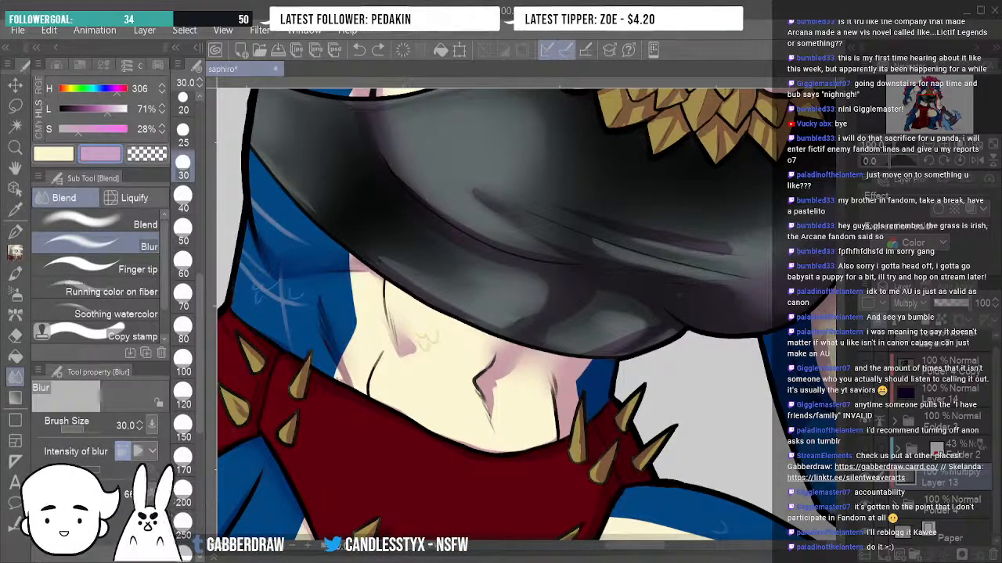
Refine the pale purple shading on the chest and face on Layer 13 with the Mapping pen at brush size 30.
{"action": "mouse_move", "coordinate": [926, 101]}
{"action": "left_mouse_down"}
{"action": "mouse_move", "coordinate": [950, 89]}
{"action": "mouse_move", "coordinate": [937, 88]}
{"action": "left_mouse_up"}
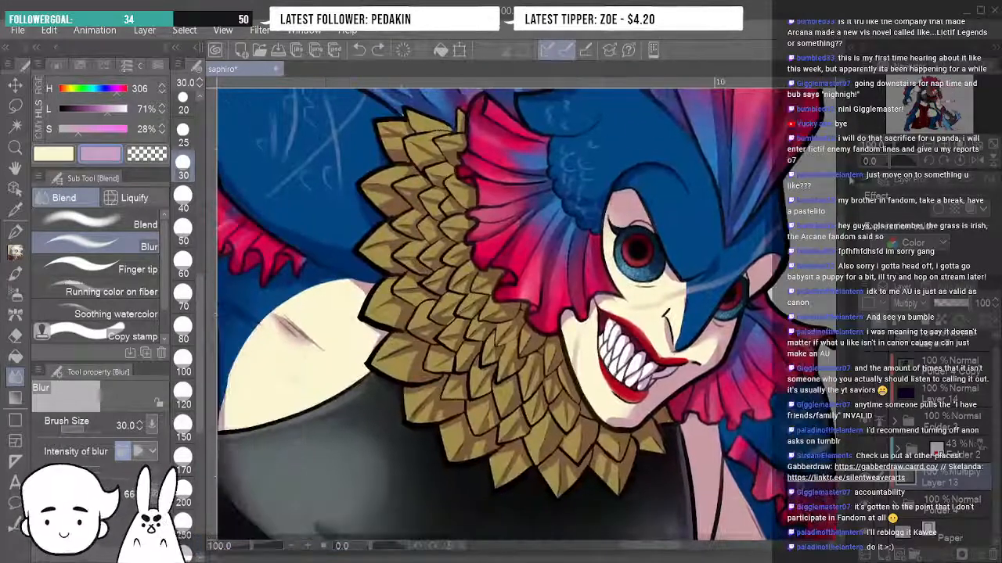
{"action": "key", "text": "p"}
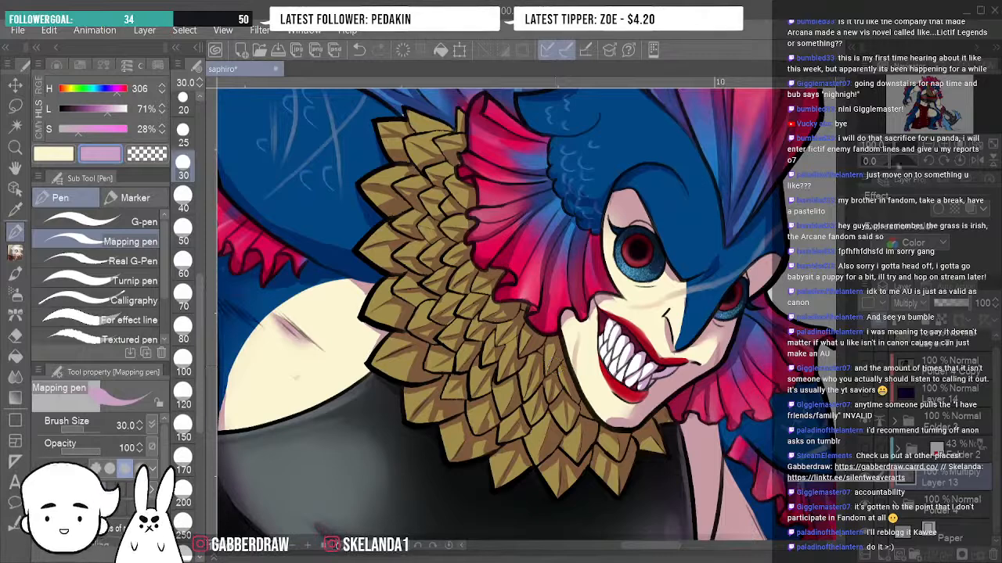
{"action": "left_click", "coordinate": [928, 145]}
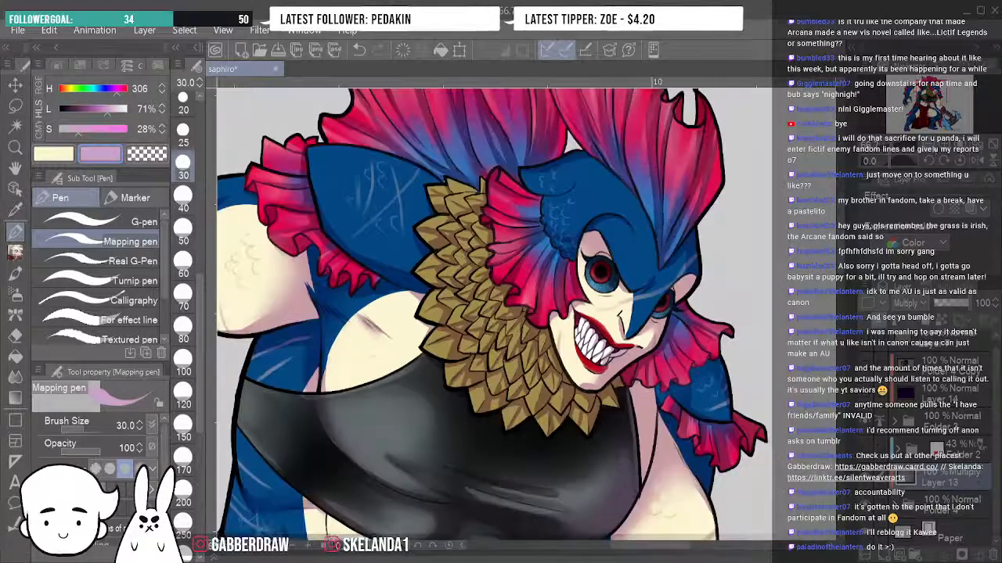
{"action": "left_click", "coordinate": [928, 145]}
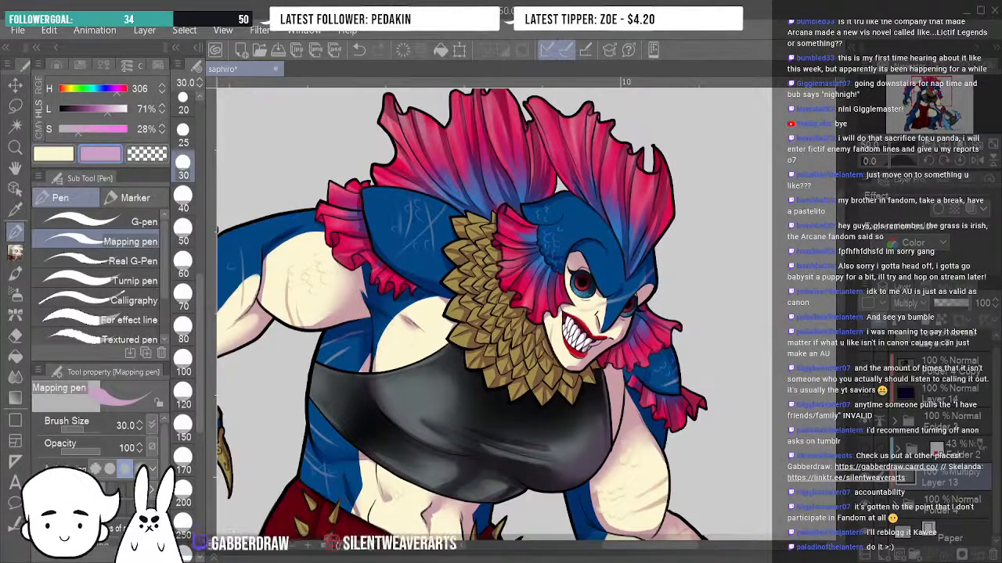
{"action": "left_click", "coordinate": [944, 146]}
{"action": "left_click", "coordinate": [945, 145]}
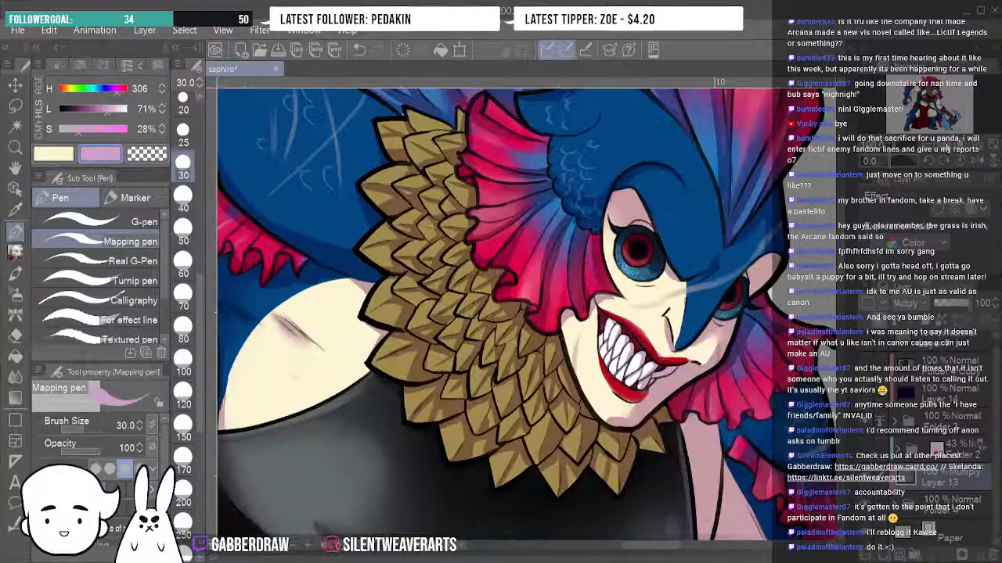
{"action": "left_click_drag", "start_coordinate": [927, 110], "coordinate": [940, 85]}
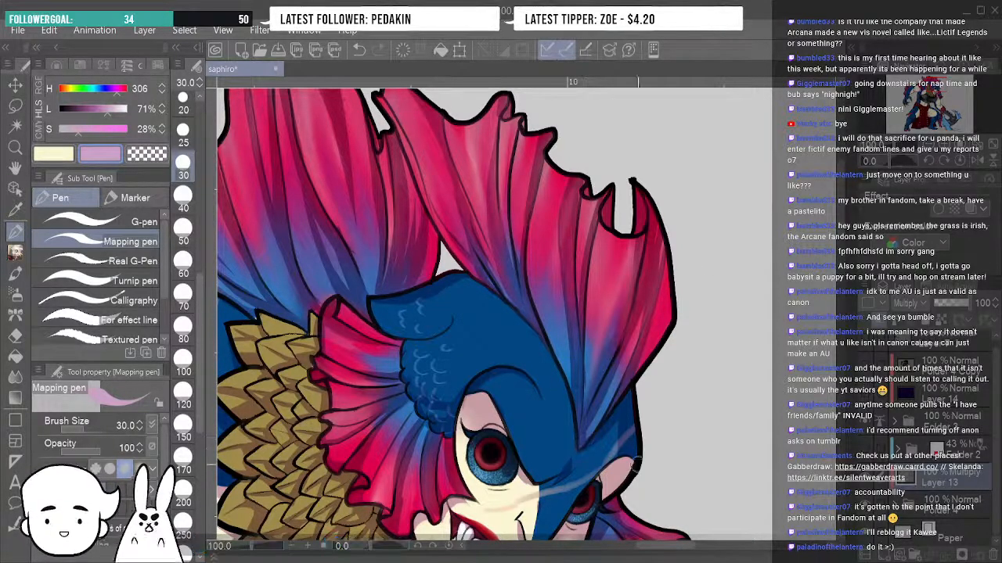
Review the shading across the whole figure, hiding Layer 13 and showing it again to compare.
{"action": "key", "text": "ctrl+minus"}
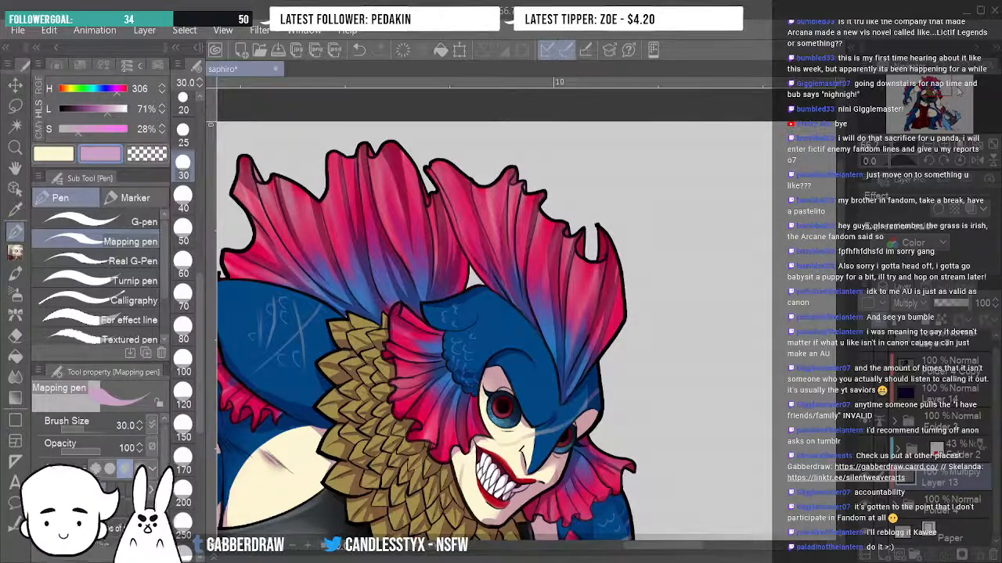
{"action": "scroll", "coordinate": [493, 313], "scroll_direction": "down", "scroll_amount": 3}
{"action": "left_click_drag", "start_coordinate": [438, 329], "coordinate": [647, 262]}
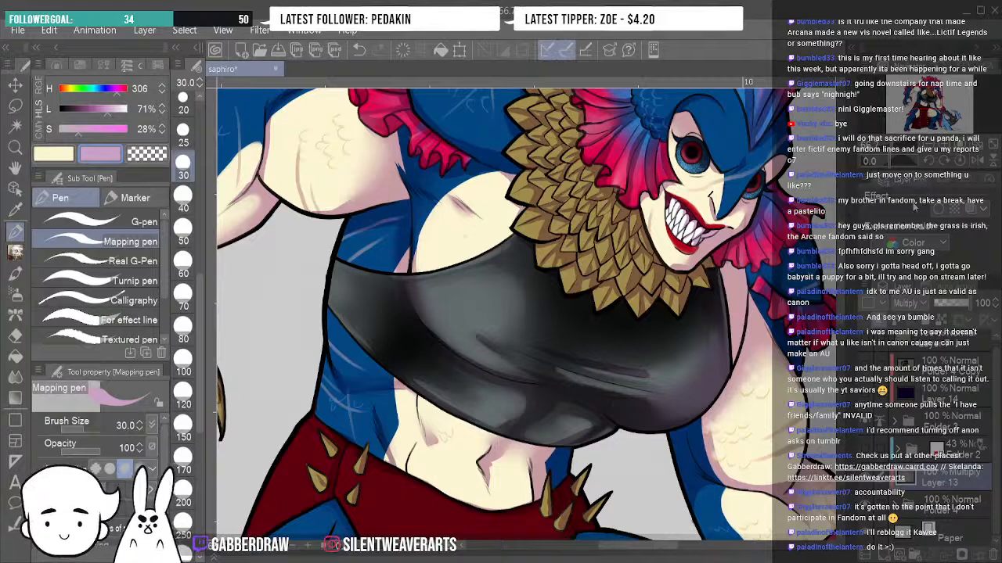
{"action": "left_click_drag", "start_coordinate": [930, 112], "coordinate": [932, 104]}
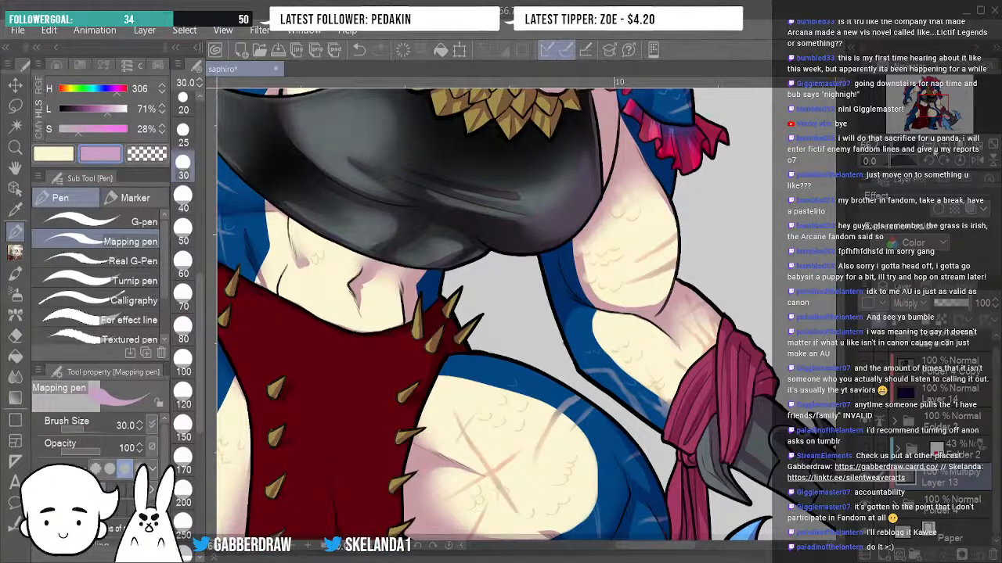
{"action": "left_click", "coordinate": [928, 142]}
{"action": "left_click", "coordinate": [927, 142]}
{"action": "left_click", "coordinate": [927, 142]}
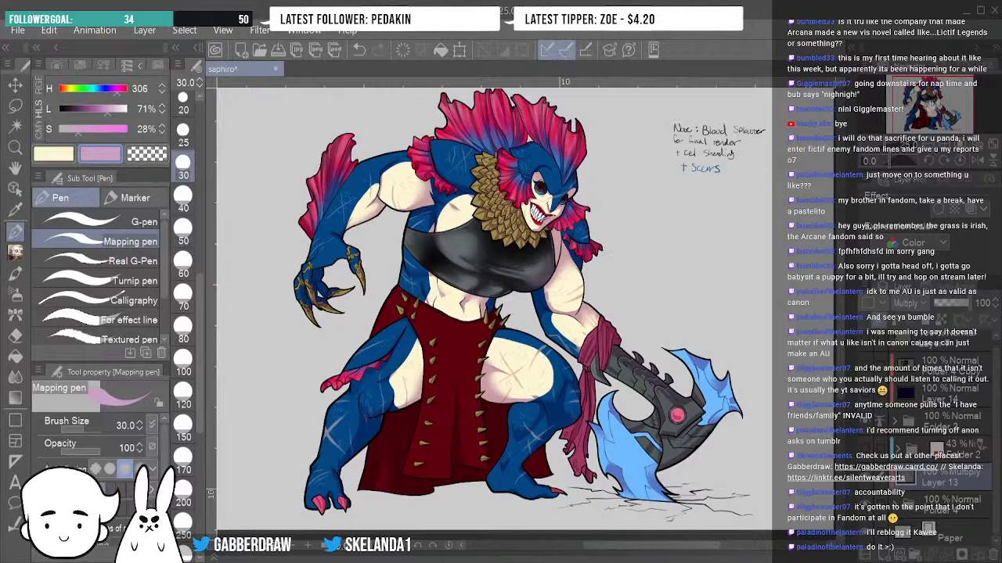
{"action": "left_click_drag", "start_coordinate": [931, 109], "coordinate": [921, 104]}
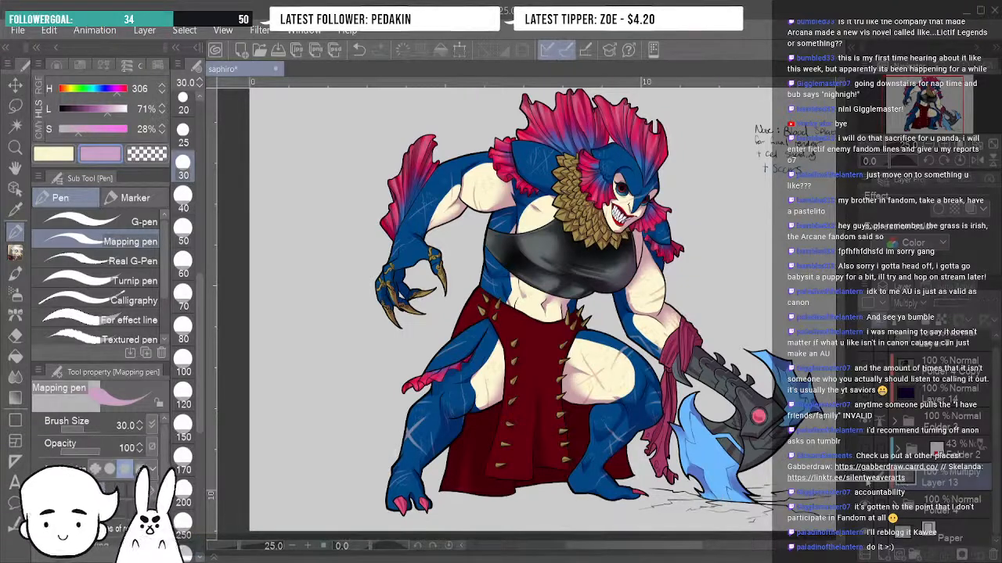
{"action": "left_click", "coordinate": [866, 481]}
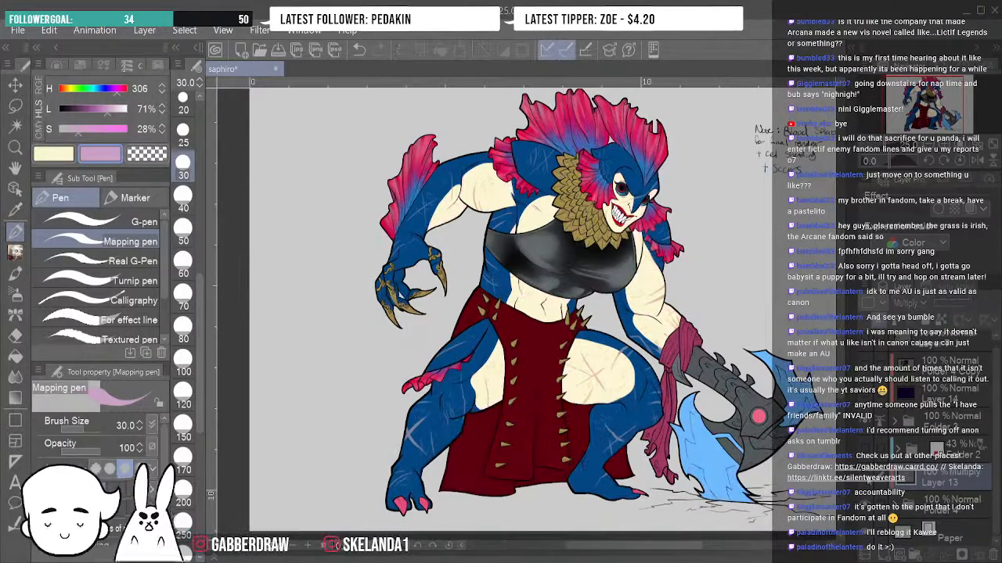
{"action": "left_click", "coordinate": [867, 481]}
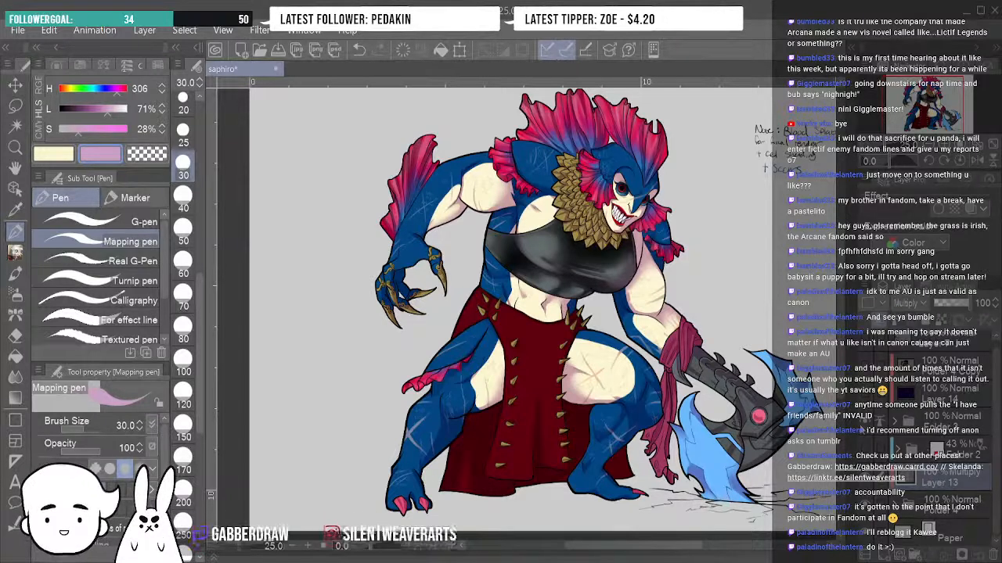
Add a new Add (Glow) layer above Layer 13 and move it up directly below Layer 14.
{"action": "left_click", "coordinate": [867, 430]}
{"action": "left_click", "coordinate": [868, 430]}
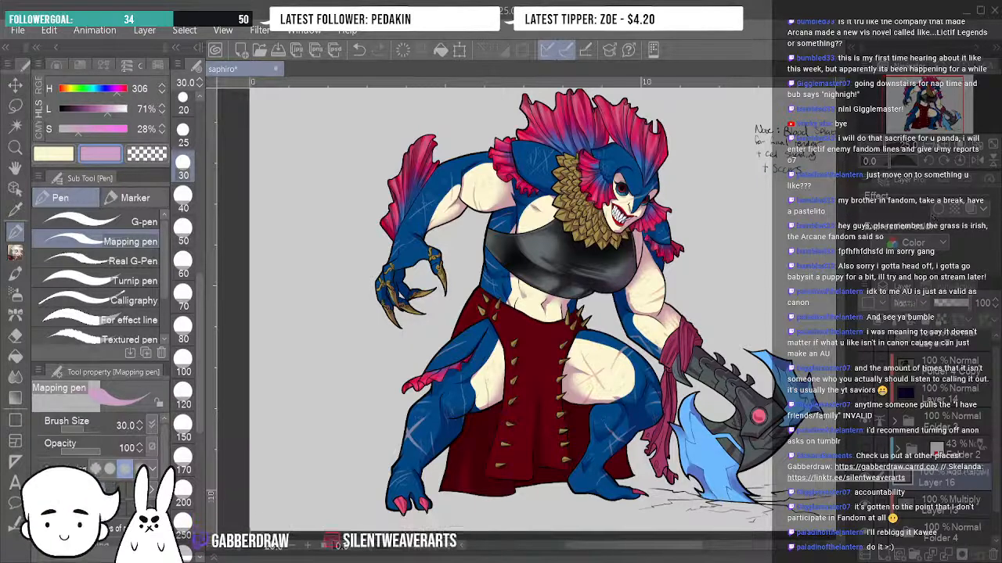
{"action": "left_click", "coordinate": [944, 146]}
{"action": "left_click", "coordinate": [945, 146]}
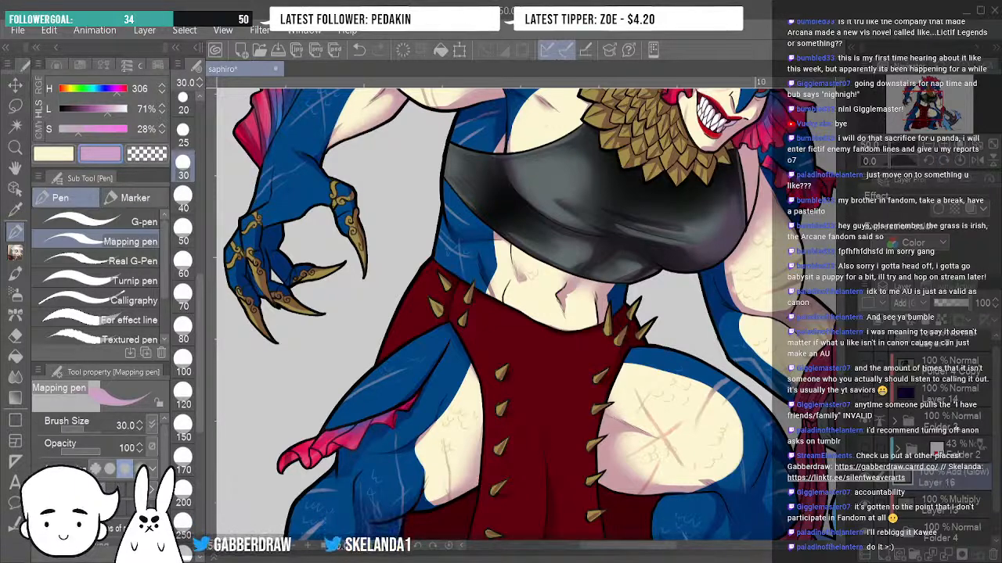
{"action": "left_click_drag", "start_coordinate": [951, 415], "coordinate": [958, 417]}
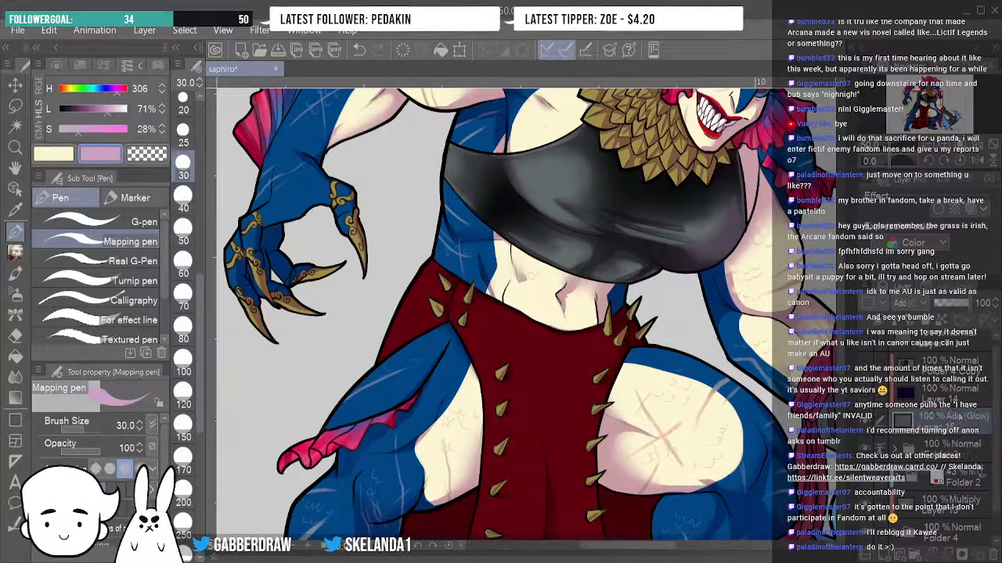
Gather Folder 3, Layer 13 and Folder 4 in a new folder, and place the Add (Glow) Layer 16 directly above it.
{"action": "left_click", "coordinate": [915, 556]}
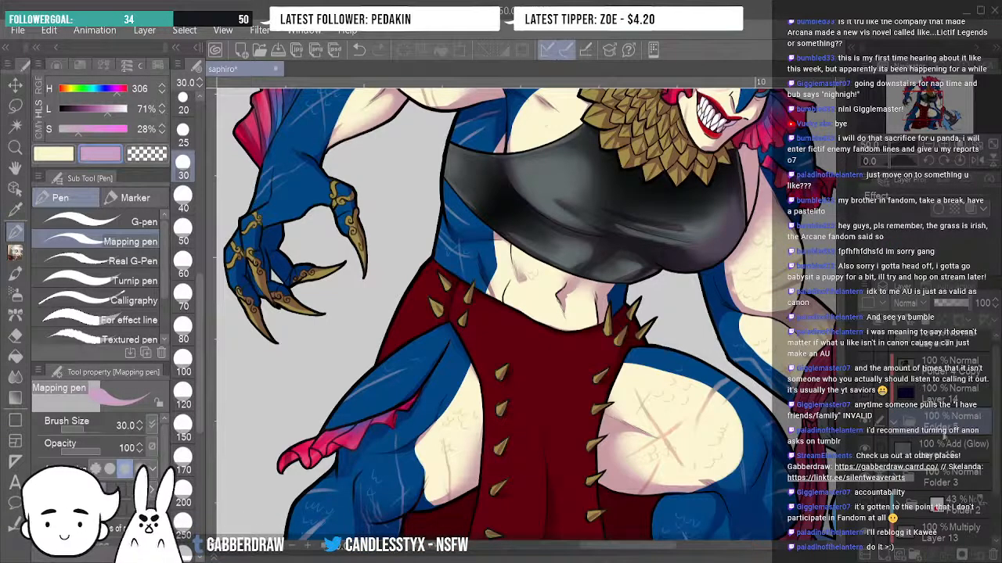
{"action": "left_click", "coordinate": [934, 455]}
{"action": "left_click", "coordinate": [944, 478]}
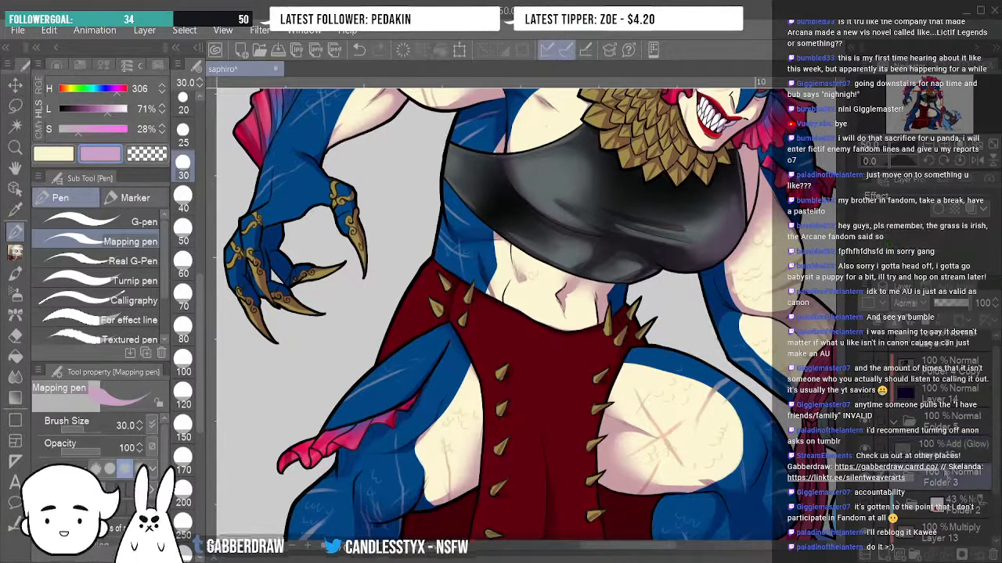
{"action": "key", "text": "ctrl+plus"}
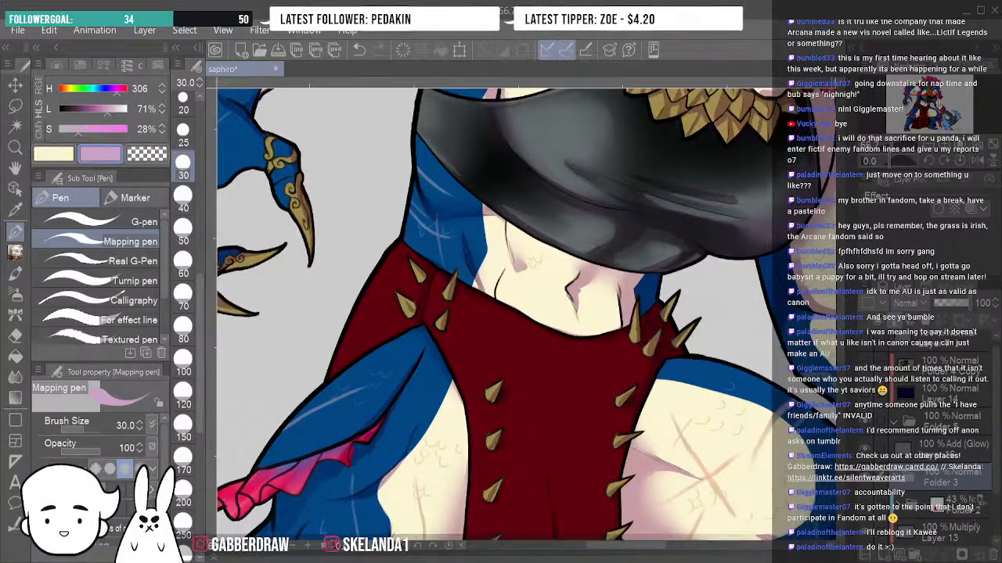
{"action": "left_click_drag", "start_coordinate": [995, 467], "coordinate": [996, 516]}
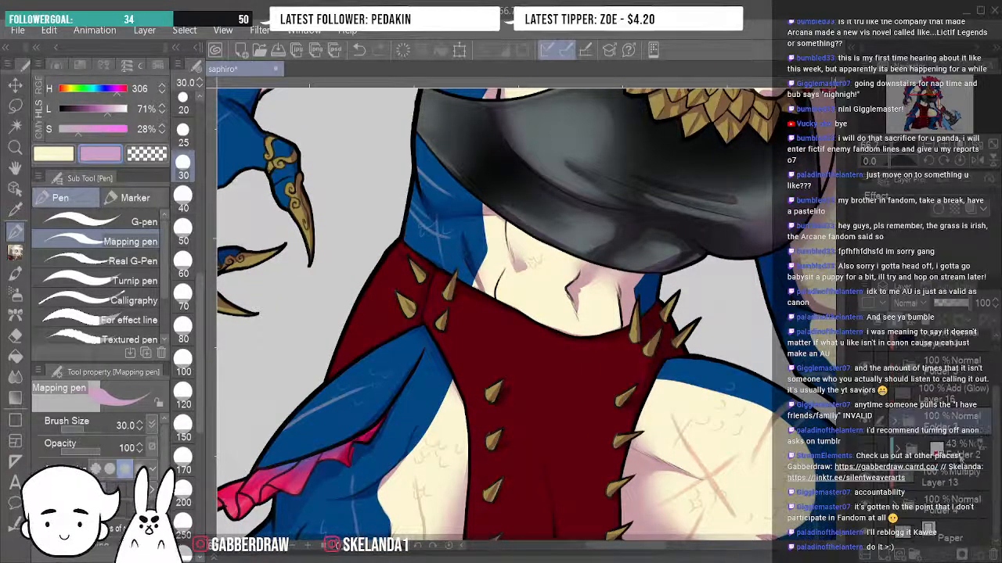
{"action": "left_click_drag", "start_coordinate": [959, 457], "coordinate": [963, 535]}
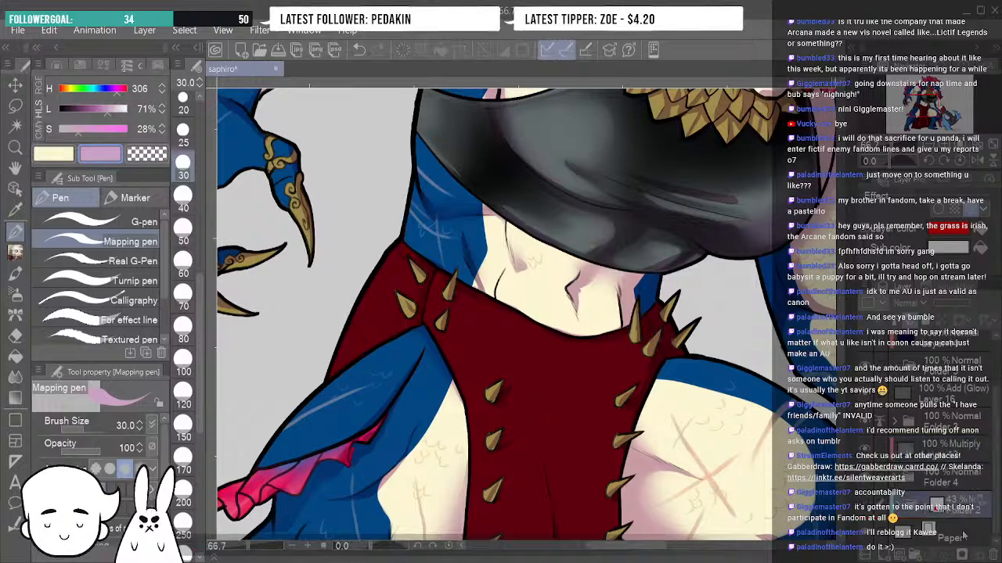
{"action": "left_click", "coordinate": [868, 481]}
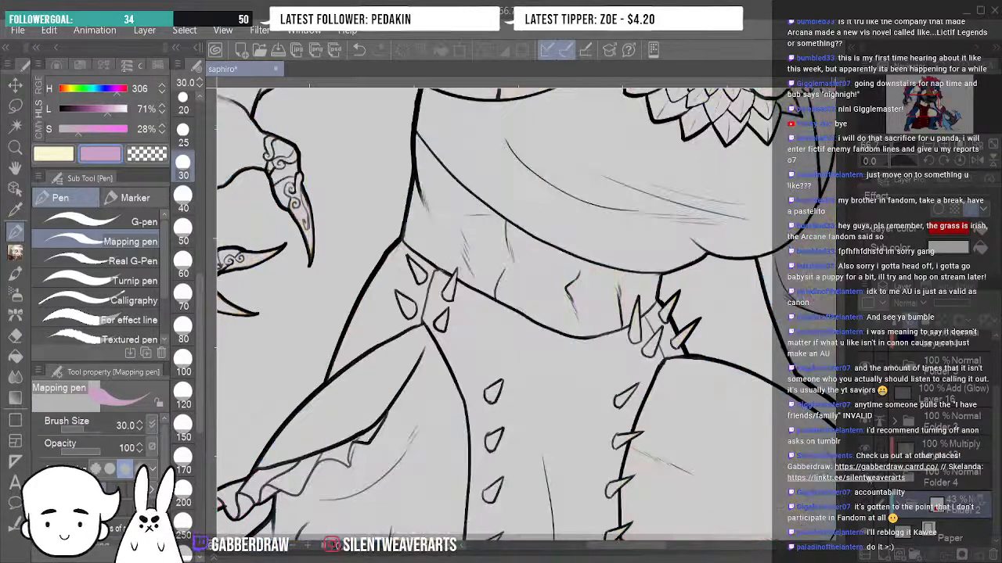
{"action": "left_click", "coordinate": [868, 480]}
{"action": "left_click", "coordinate": [961, 480]}
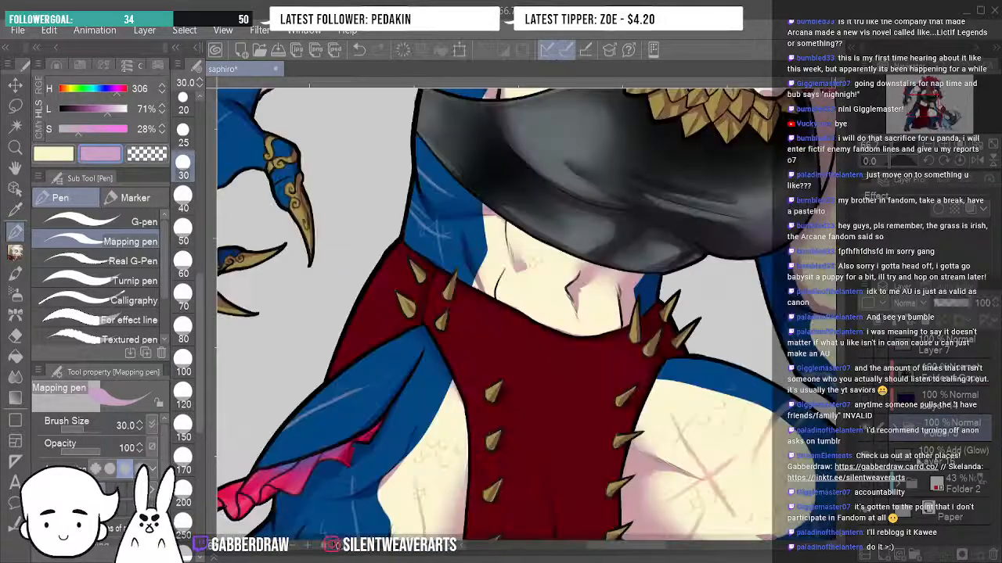
{"action": "left_click_drag", "start_coordinate": [919, 460], "coordinate": [926, 418]}
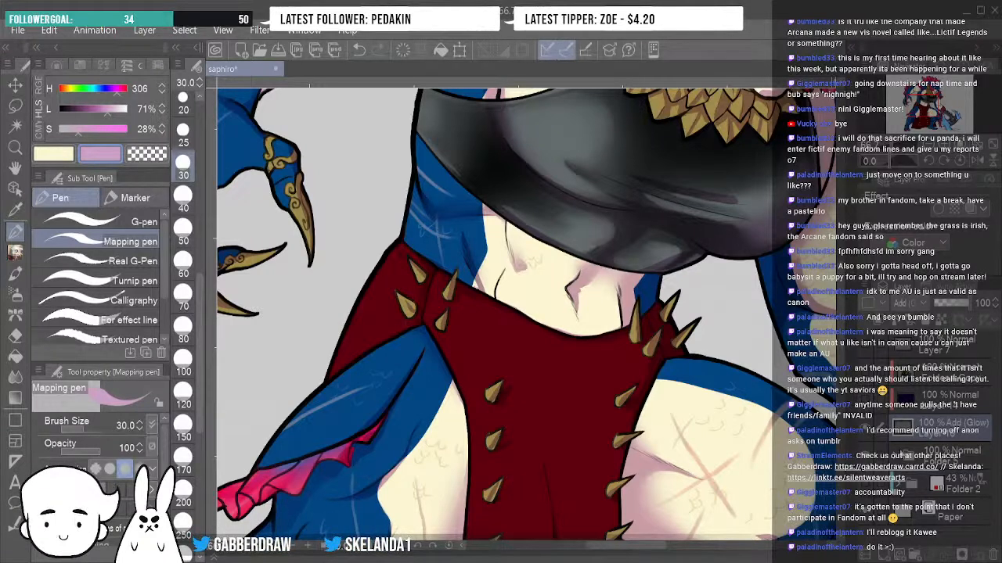
Examine the shading from the abdomen and waist out to the whole figure to plan the glow highlights.
{"action": "key", "text": "ctrl+plus"}
{"action": "key", "text": "ctrl+plus"}
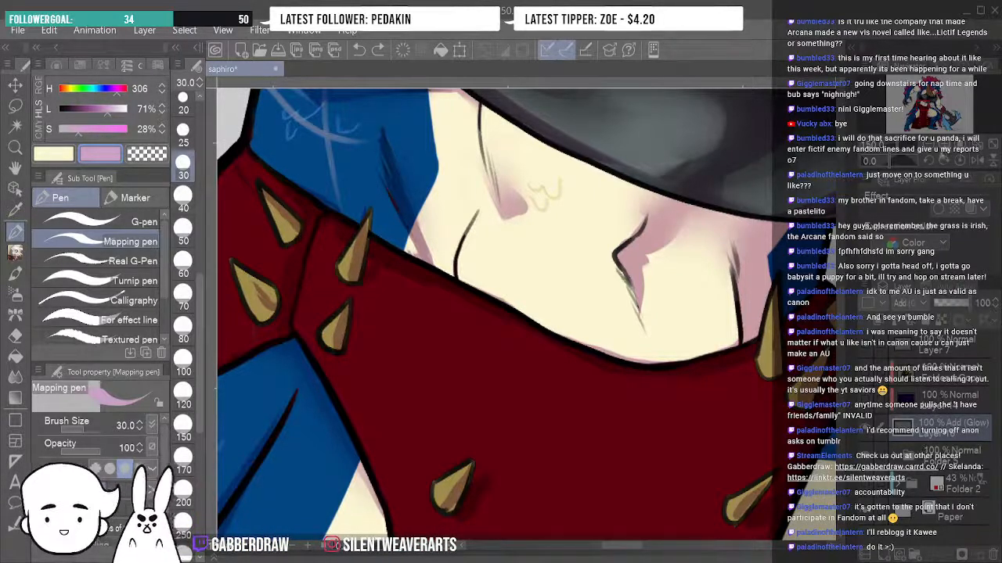
{"action": "key", "text": "ctrl+minus"}
{"action": "key", "text": "ctrl+minus"}
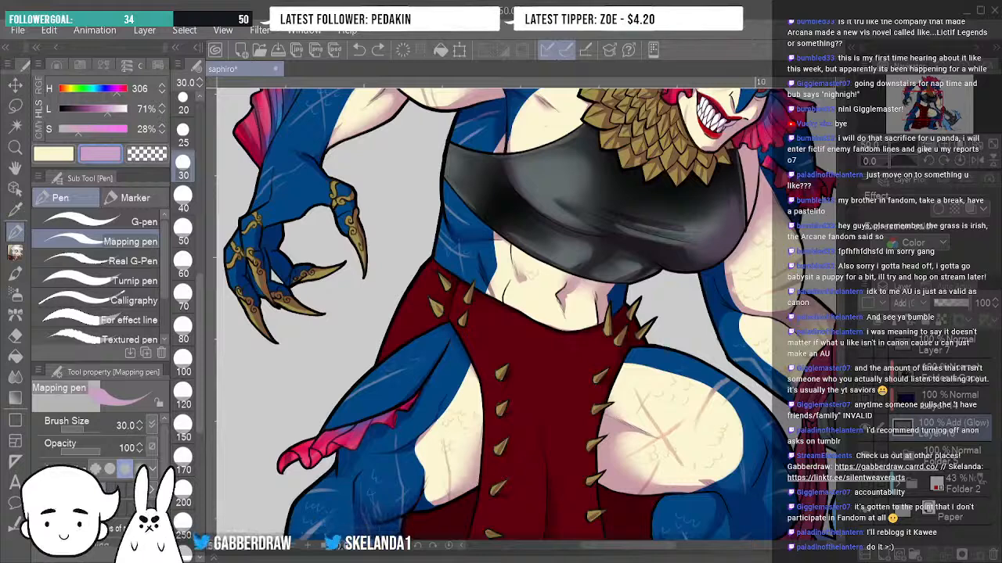
{"action": "key", "text": "ctrl+minus"}
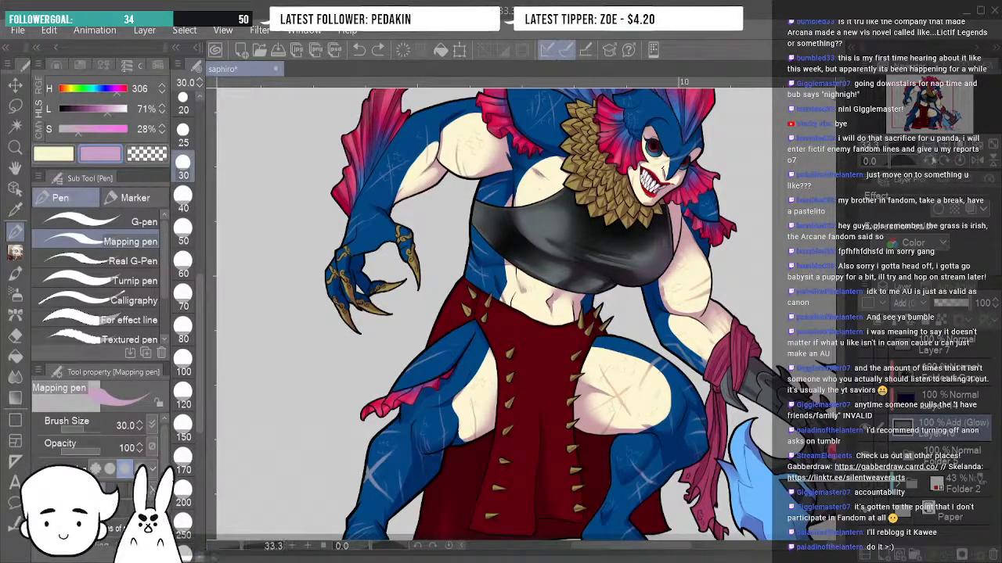
{"action": "key", "text": "ctrl+minus"}
{"action": "left_click_drag", "start_coordinate": [937, 110], "coordinate": [950, 117]}
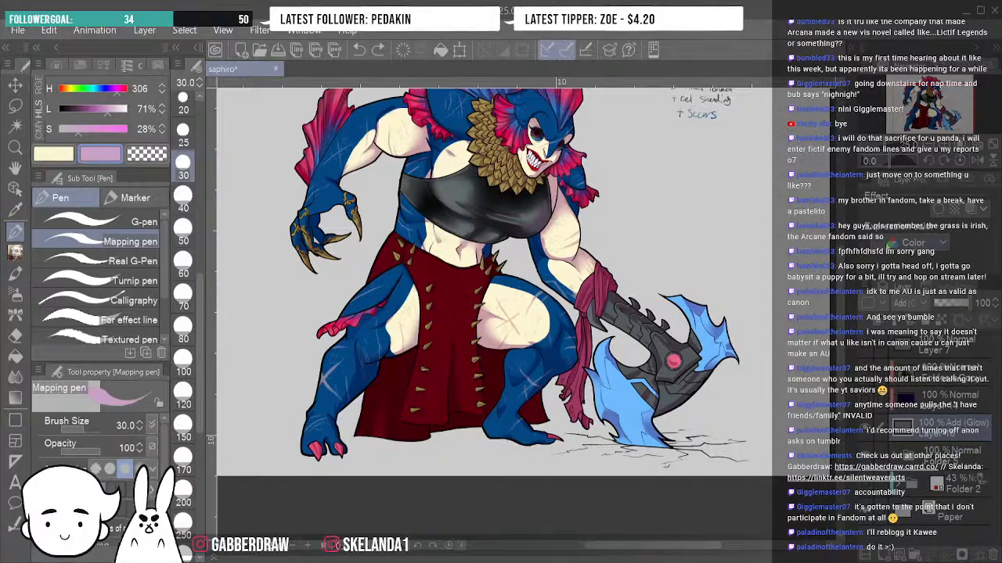
{"action": "left_click", "coordinate": [927, 147]}
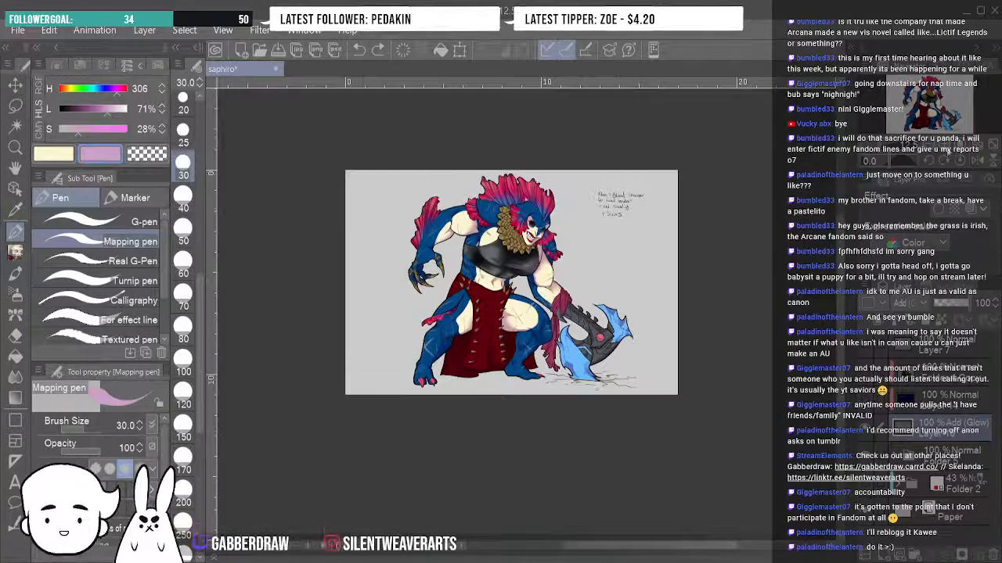
{"action": "left_click", "coordinate": [950, 154]}
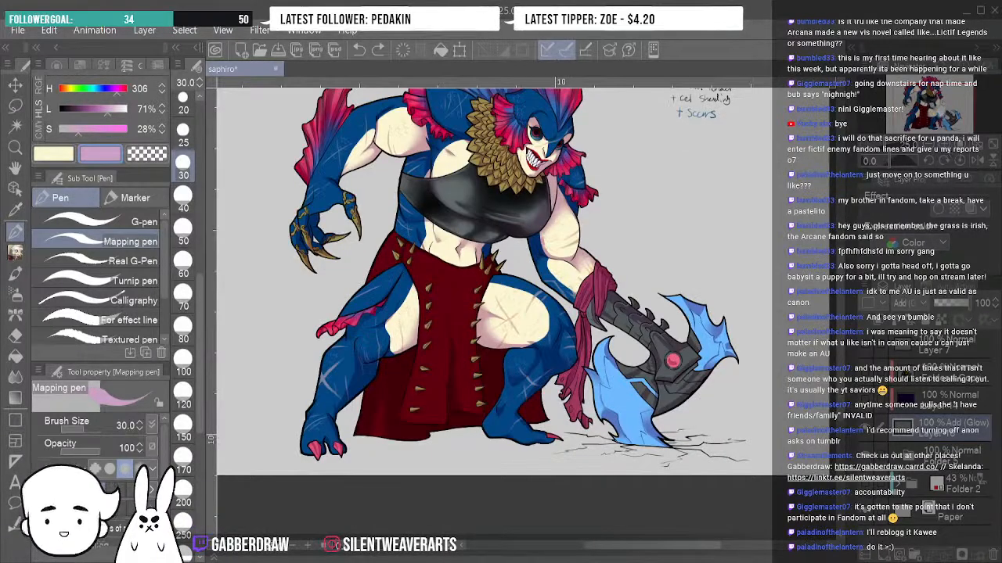
{"action": "left_click_drag", "start_coordinate": [941, 115], "coordinate": [946, 111]}
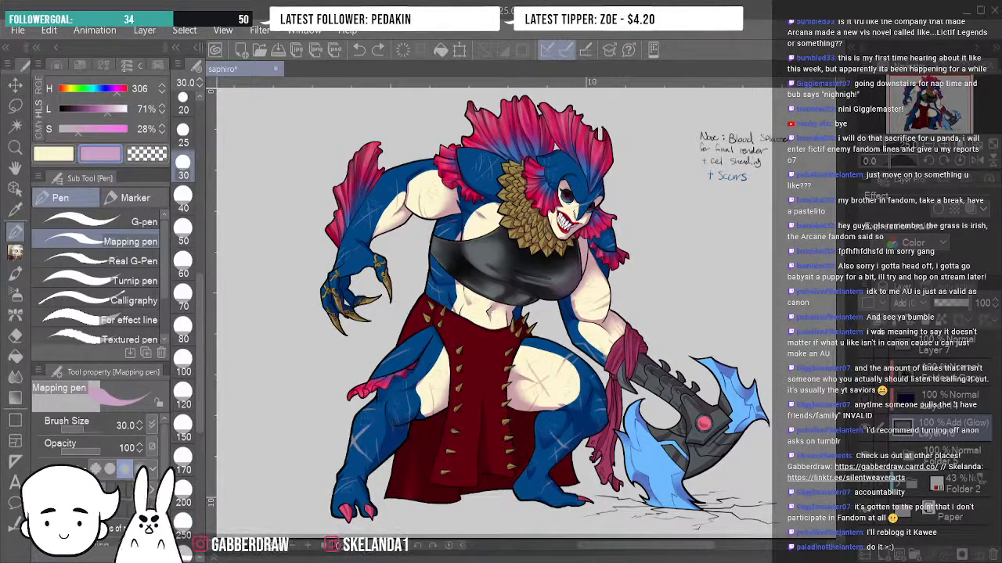
Set the main drawing colour to golden yellow with hue 48 and luminosity 64%.
{"action": "left_click", "coordinate": [53, 153]}
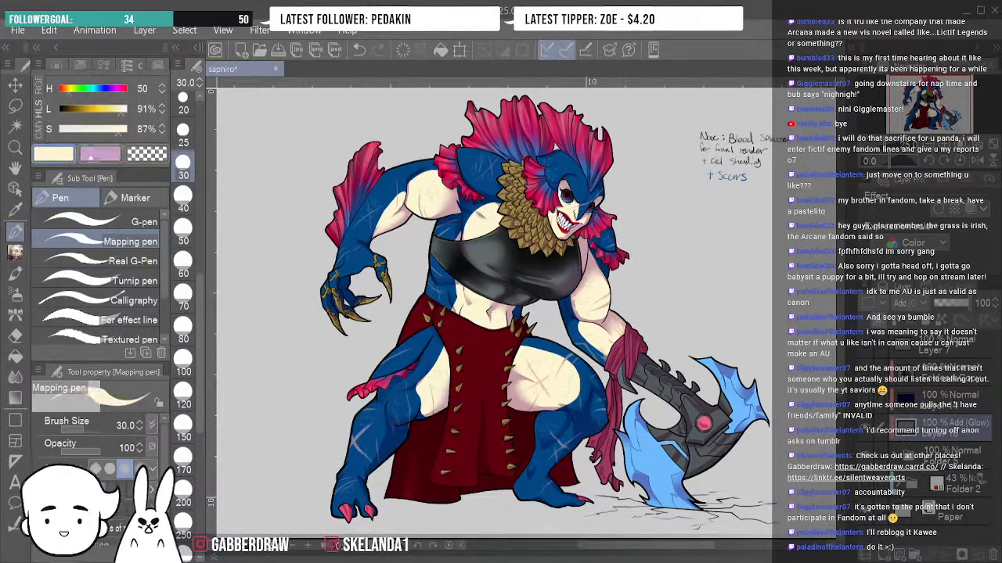
{"action": "left_click", "coordinate": [71, 90]}
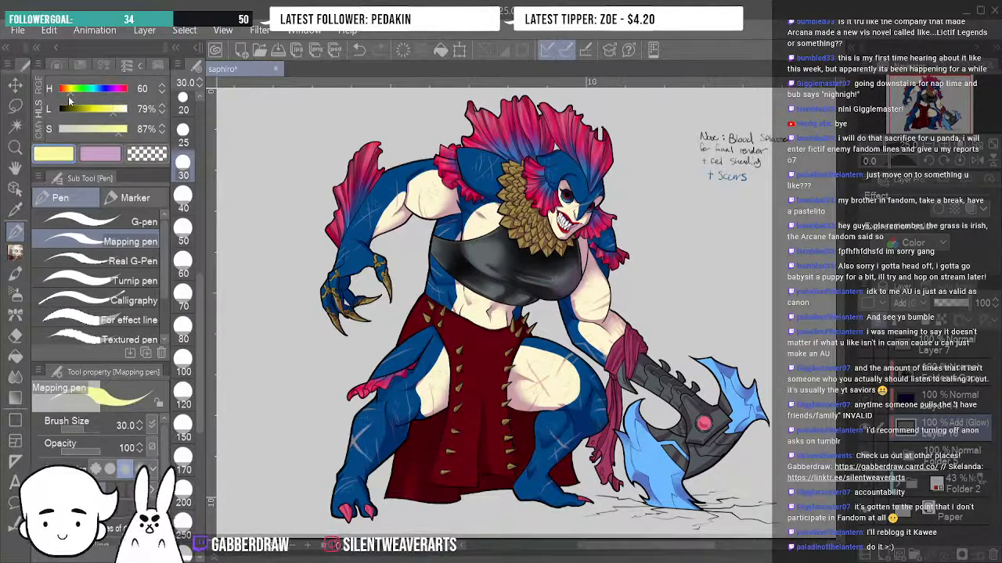
{"action": "left_click", "coordinate": [162, 92]}
{"action": "left_click", "coordinate": [162, 93]}
{"action": "left_click", "coordinate": [162, 93]}
{"action": "left_click", "coordinate": [162, 94]}
{"action": "left_click", "coordinate": [162, 94]}
{"action": "left_click", "coordinate": [162, 94]}
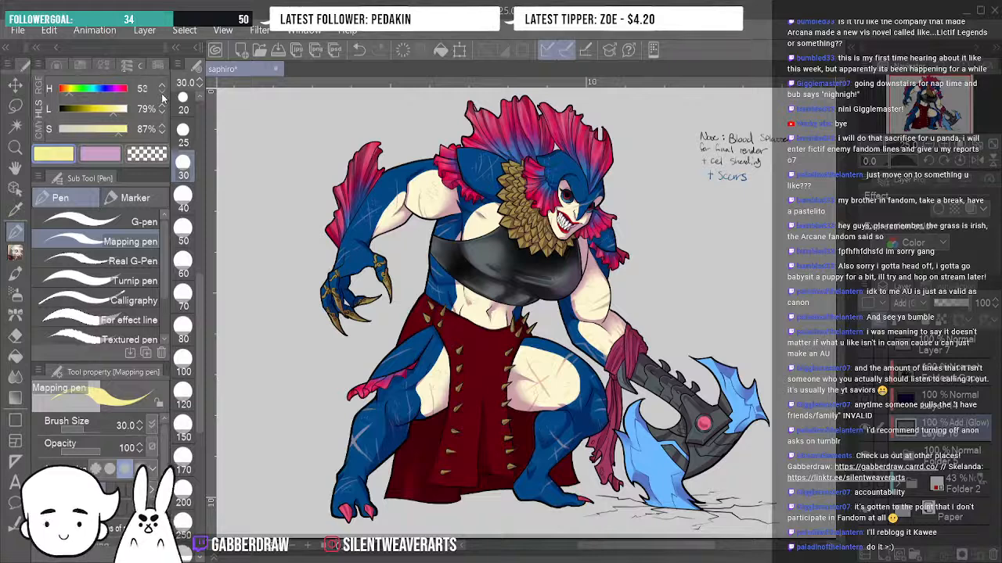
{"action": "left_click", "coordinate": [162, 94]}
{"action": "left_click", "coordinate": [162, 94]}
{"action": "left_click", "coordinate": [162, 93]}
{"action": "left_click", "coordinate": [162, 94]}
{"action": "left_click", "coordinate": [162, 94]}
{"action": "left_click", "coordinate": [162, 94]}
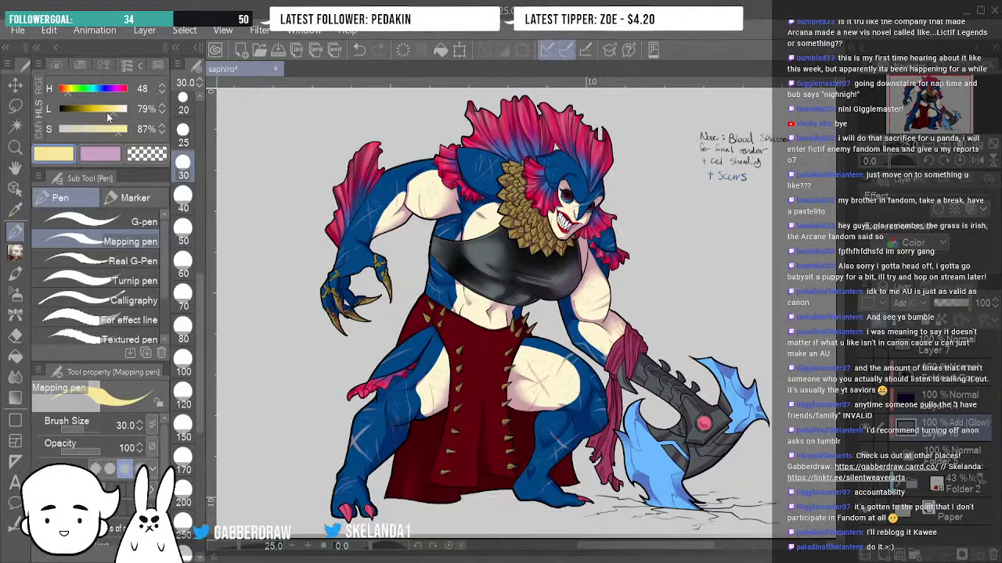
{"action": "left_click", "coordinate": [106, 111]}
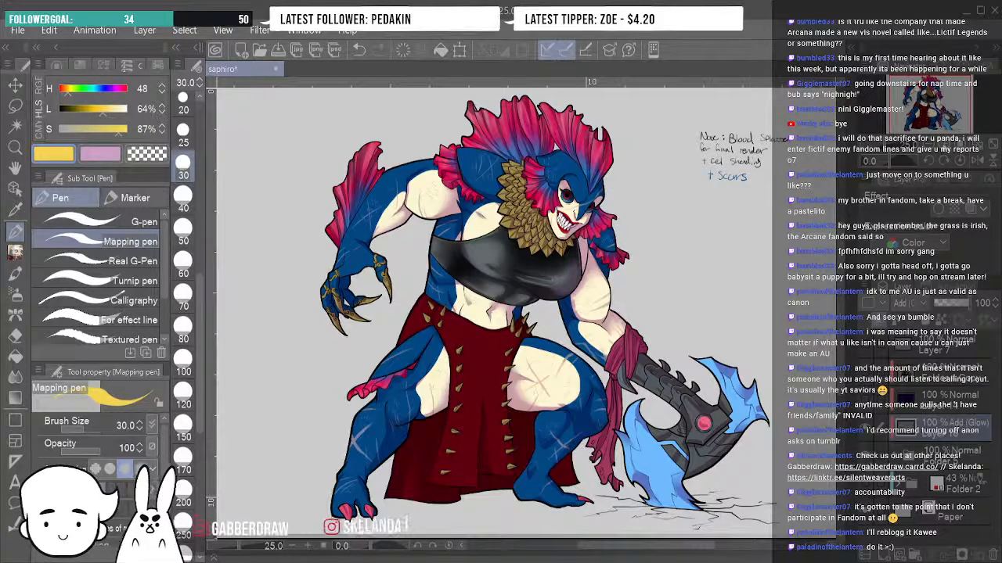
Inspect the character's torso and head, hiding Folder 5 and showing it again to compare.
{"action": "left_click", "coordinate": [945, 145]}
{"action": "left_click", "coordinate": [944, 145]}
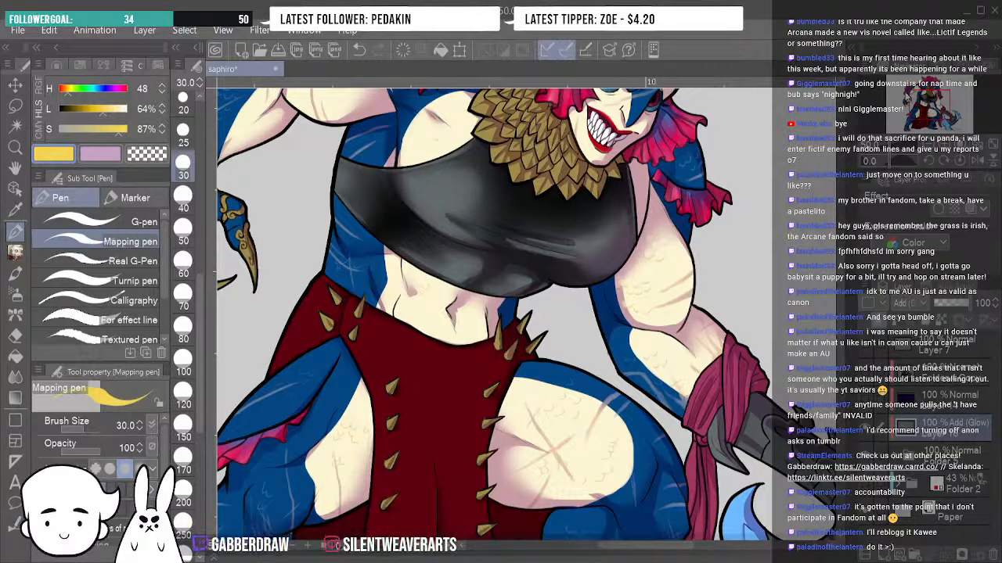
{"action": "left_click_drag", "start_coordinate": [929, 105], "coordinate": [927, 92]}
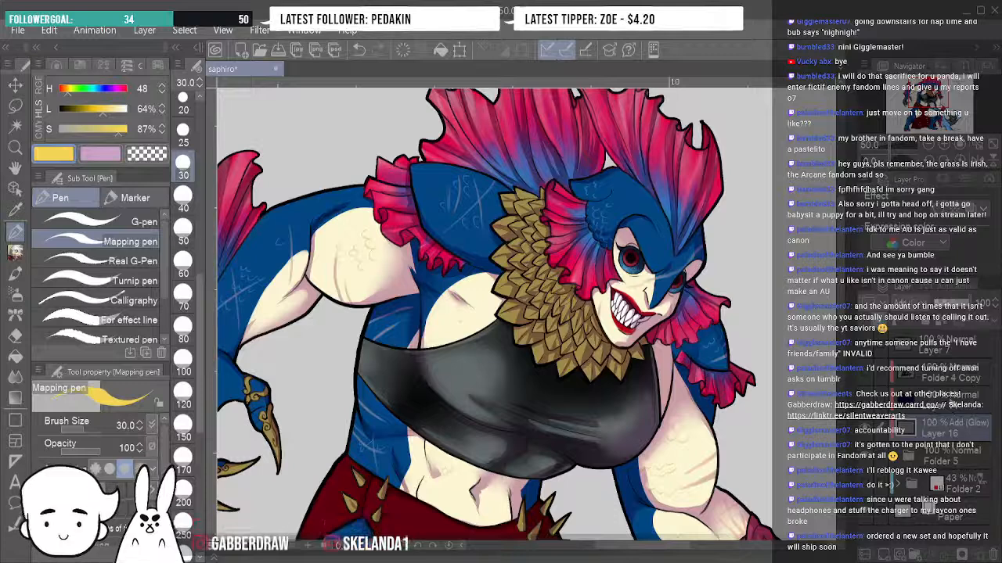
{"action": "left_click", "coordinate": [865, 456]}
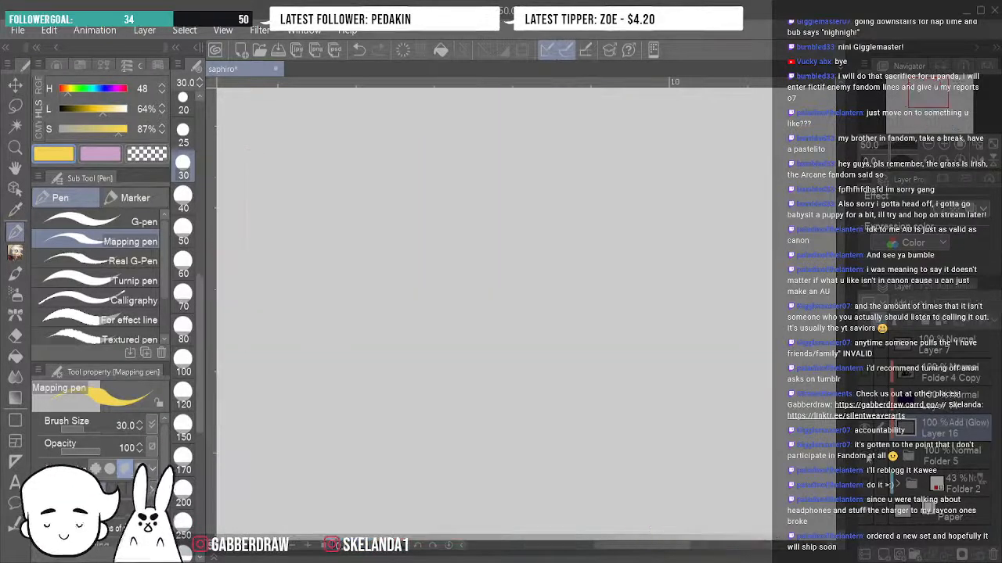
{"action": "left_click", "coordinate": [865, 456]}
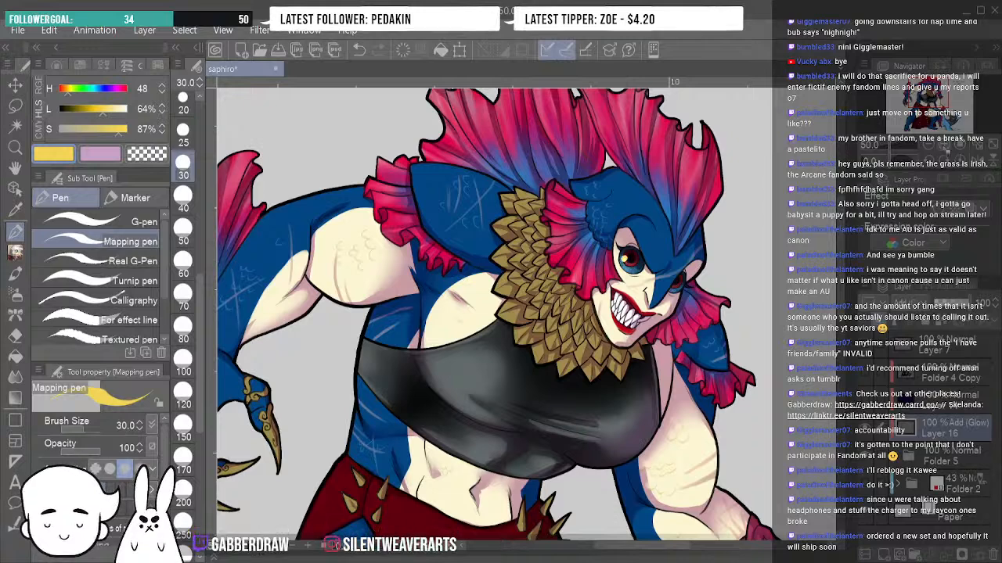
{"action": "left_click", "coordinate": [942, 147]}
{"action": "left_click_drag", "start_coordinate": [935, 96], "coordinate": [934, 96]}
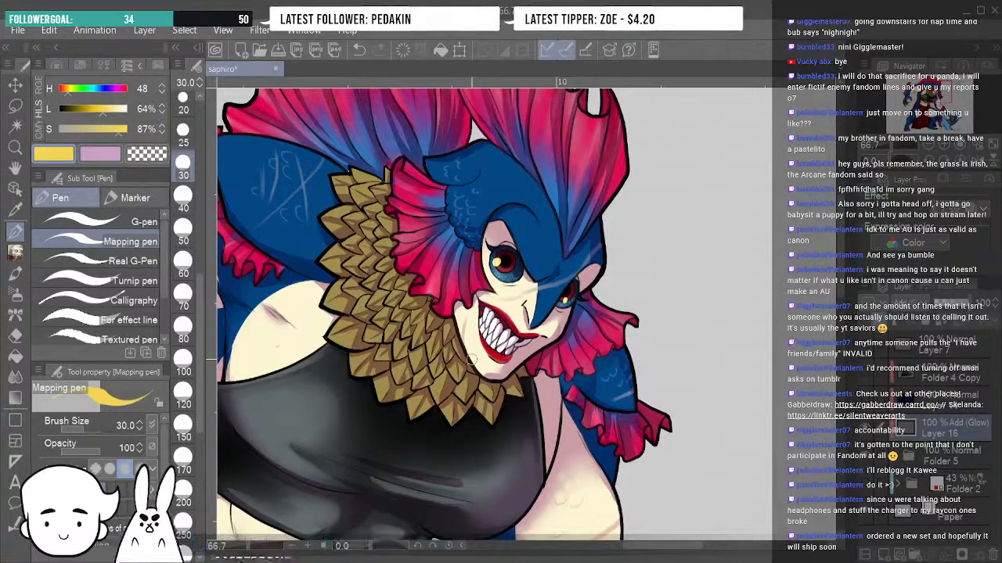
Try the Smooth watercolor brush at size 15 and the Blur tool at size 30, and rotate the canvas to -45 degrees.
{"action": "key", "text": "b"}
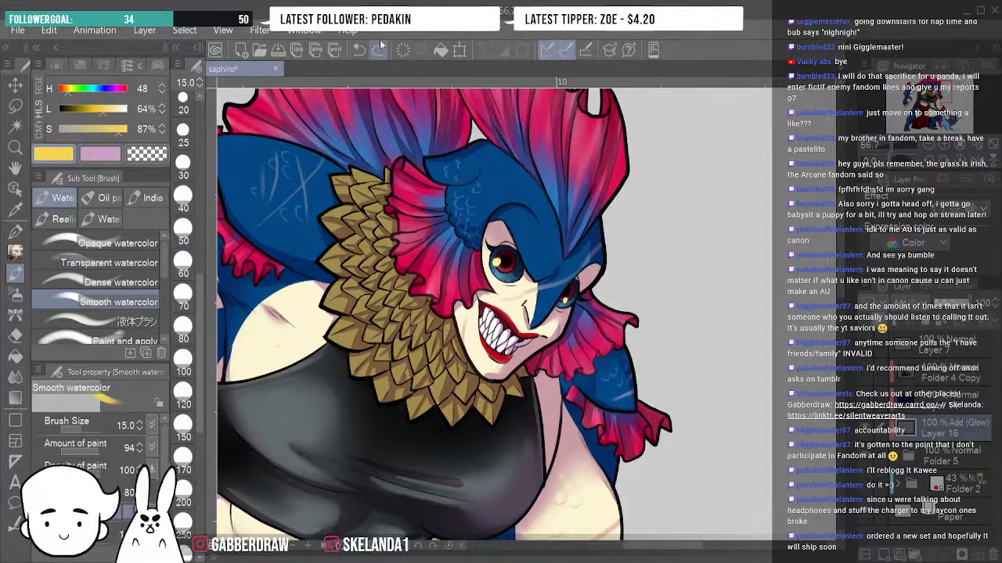
{"action": "left_click", "coordinate": [15, 377]}
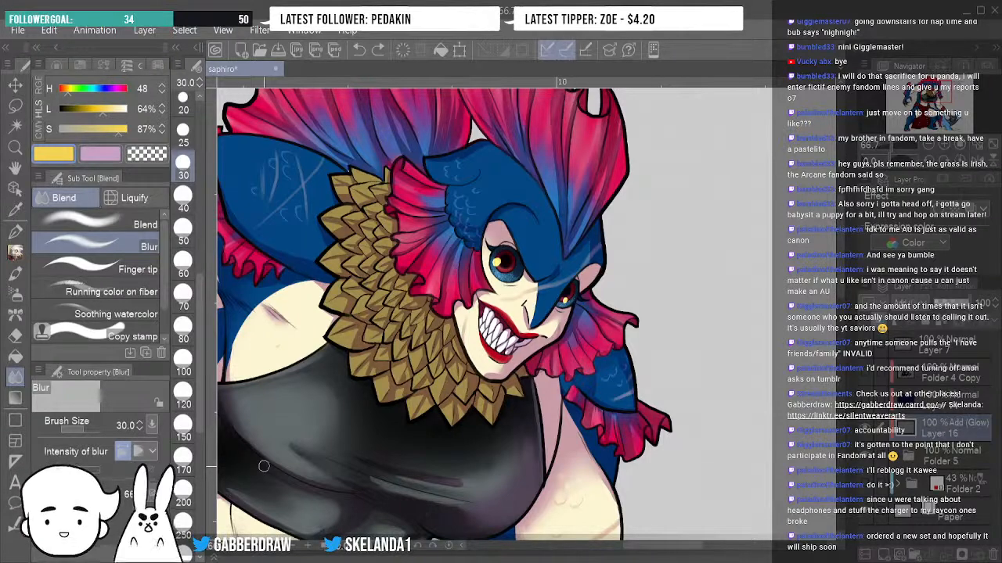
{"action": "left_click", "coordinate": [930, 163]}
{"action": "left_click", "coordinate": [931, 163]}
{"action": "left_click", "coordinate": [931, 163]}
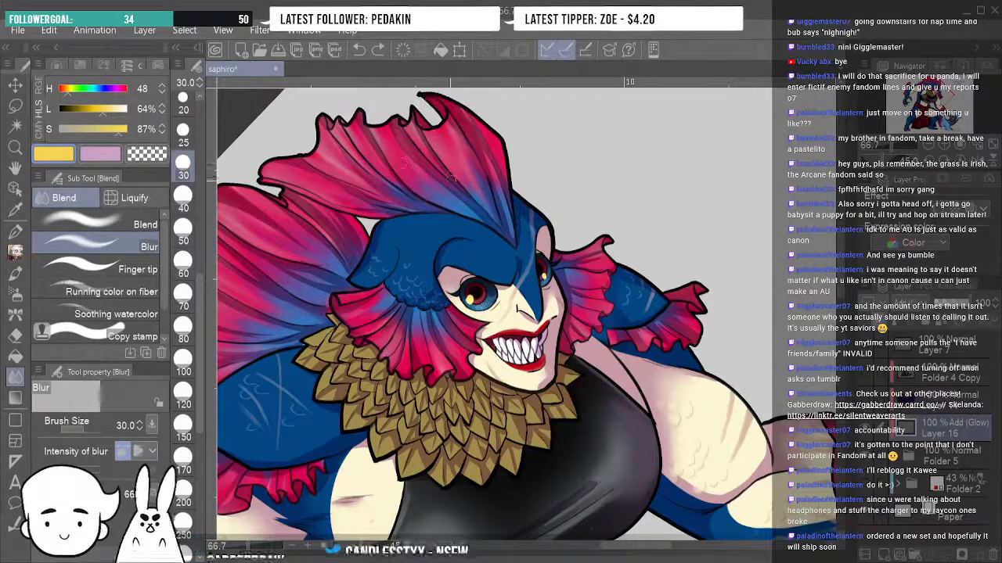
Set the Smooth watercolor brush to size 150, and look at the Hard airbrush and Hard eraser as alternatives.
{"action": "left_click", "coordinate": [15, 273]}
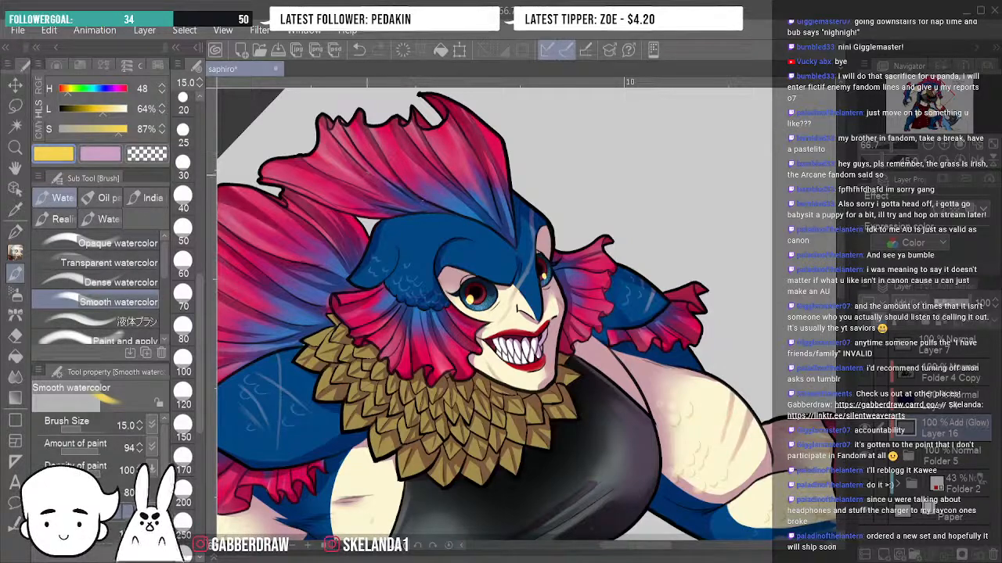
{"action": "left_click", "coordinate": [183, 423]}
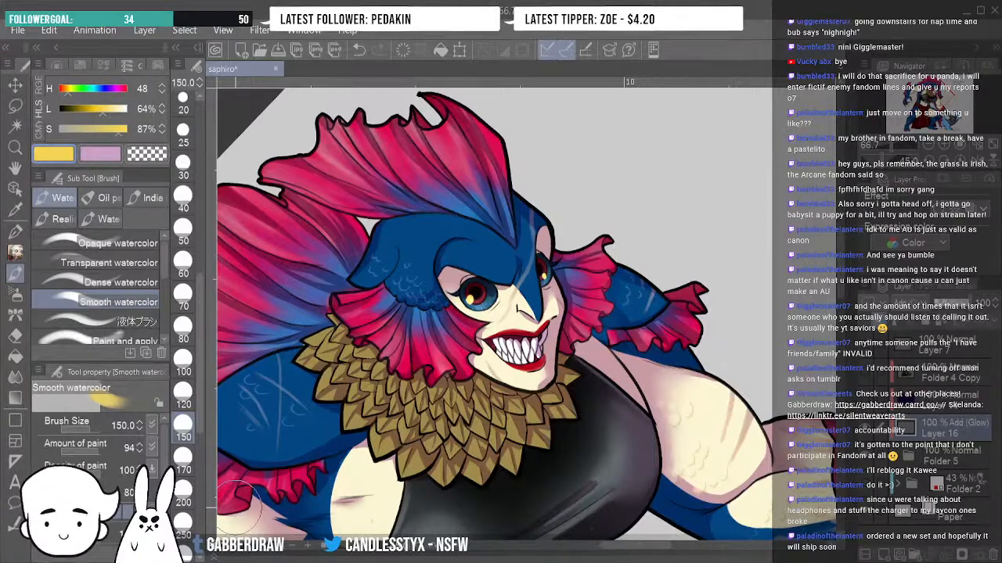
{"action": "left_click", "coordinate": [15, 293]}
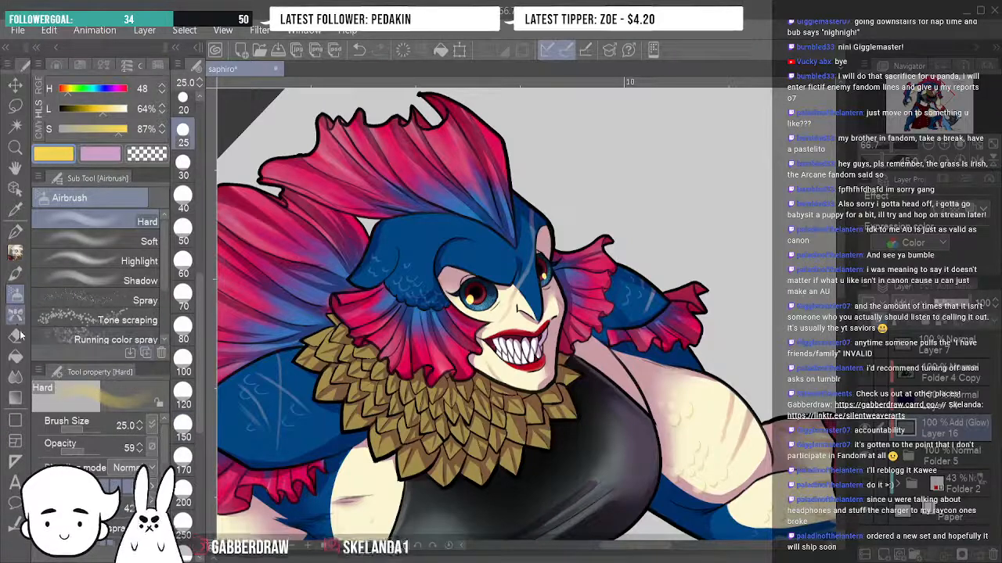
{"action": "left_click", "coordinate": [14, 335]}
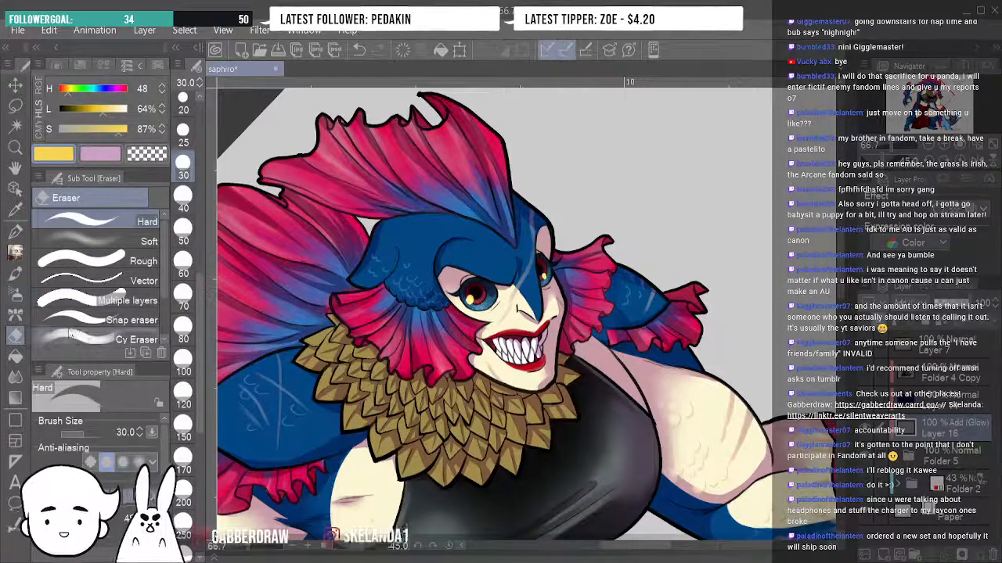
Paint golden yellow glow highlights on the feathers of the collar with the 液体ブラシ brush at size 60.
{"action": "key", "text": "b"}
{"action": "left_click", "coordinate": [141, 324]}
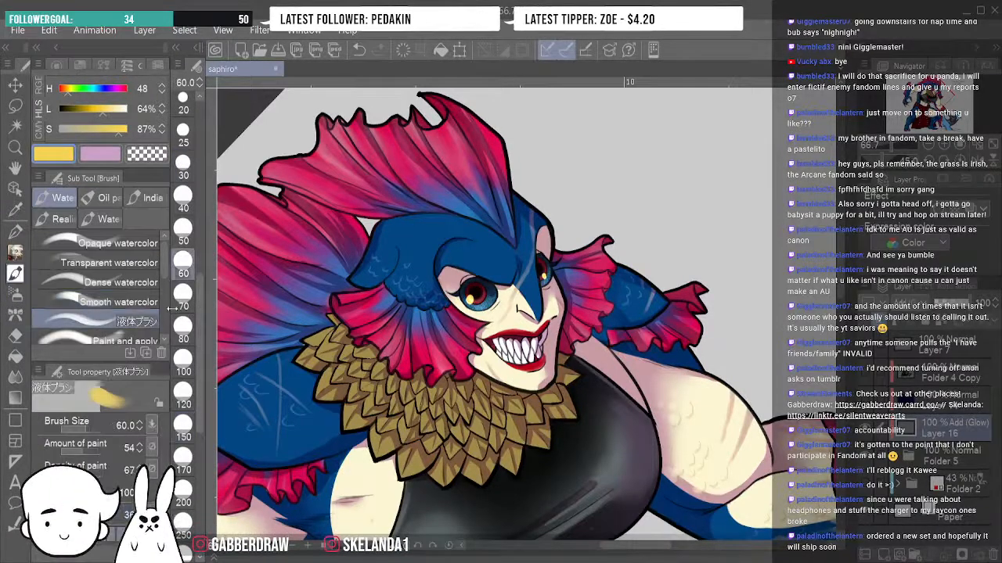
{"action": "left_click_drag", "start_coordinate": [423, 446], "coordinate": [403, 490]}
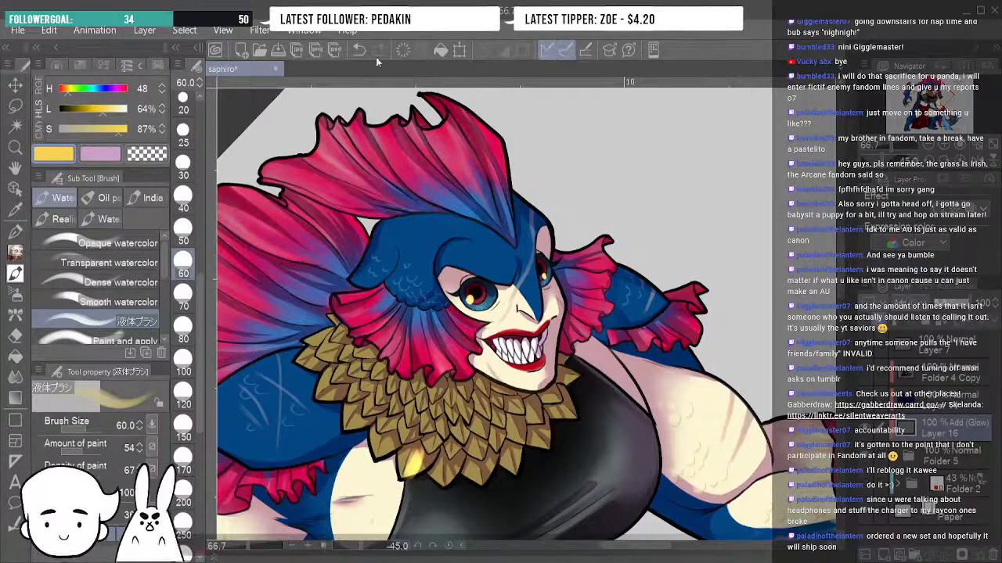
{"action": "key", "text": "ctrl+z"}
{"action": "mouse_move", "coordinate": [353, 406]}
{"action": "left_mouse_down"}
{"action": "mouse_move", "coordinate": [350, 423]}
{"action": "mouse_move", "coordinate": [395, 395]}
{"action": "mouse_move", "coordinate": [442, 438]}
{"action": "mouse_move", "coordinate": [447, 427]}
{"action": "mouse_move", "coordinate": [457, 441]}
{"action": "mouse_move", "coordinate": [444, 473]}
{"action": "left_mouse_up"}
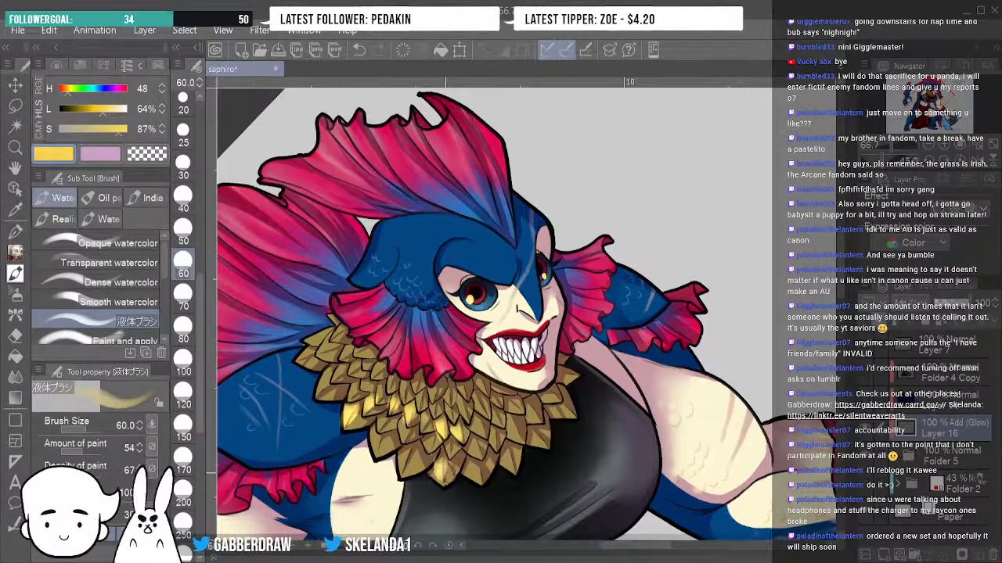
{"action": "left_click_drag", "start_coordinate": [412, 444], "coordinate": [407, 462]}
{"action": "left_click_drag", "start_coordinate": [370, 421], "coordinate": [378, 449]}
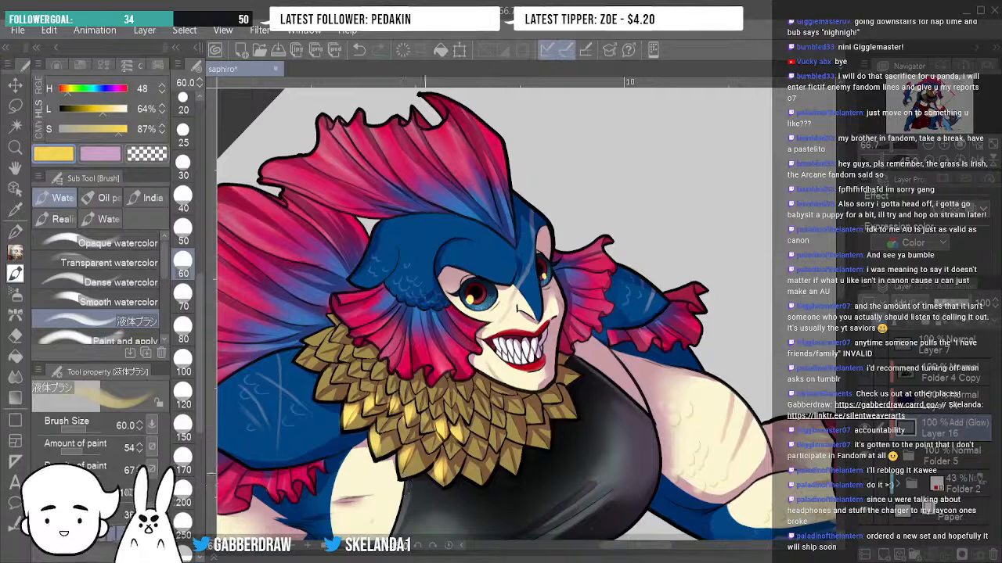
{"action": "left_click_drag", "start_coordinate": [481, 417], "coordinate": [481, 483]}
{"action": "mouse_move", "coordinate": [508, 424]}
{"action": "left_mouse_down"}
{"action": "mouse_move", "coordinate": [523, 450]}
{"action": "mouse_move", "coordinate": [522, 439]}
{"action": "mouse_move", "coordinate": [497, 429]}
{"action": "left_mouse_up"}
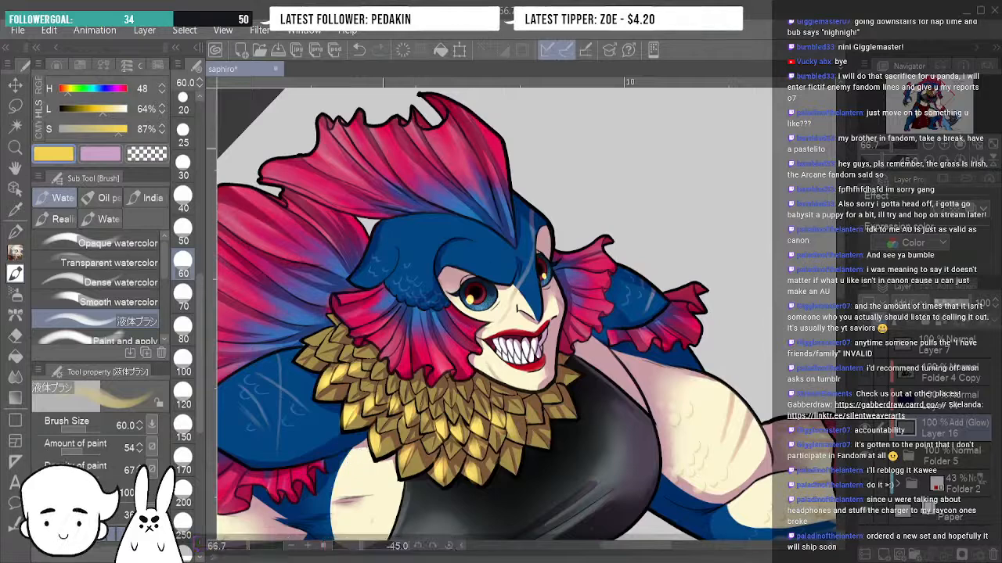
Paint golden yellow highlights along the folds of the head crest and thin them out with transparent colour.
{"action": "left_click_drag", "start_coordinate": [388, 139], "coordinate": [446, 210]}
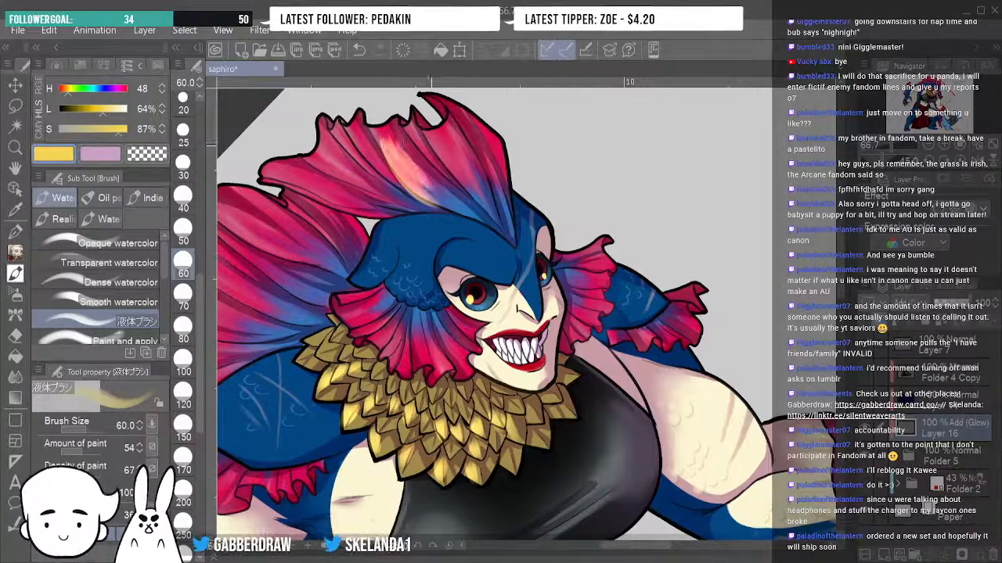
{"action": "mouse_move", "coordinate": [439, 134]}
{"action": "left_mouse_down"}
{"action": "mouse_move", "coordinate": [472, 185]}
{"action": "mouse_move", "coordinate": [464, 174]}
{"action": "left_mouse_up"}
{"action": "left_click_drag", "start_coordinate": [317, 153], "coordinate": [383, 192]}
{"action": "left_click_drag", "start_coordinate": [331, 153], "coordinate": [382, 188]}
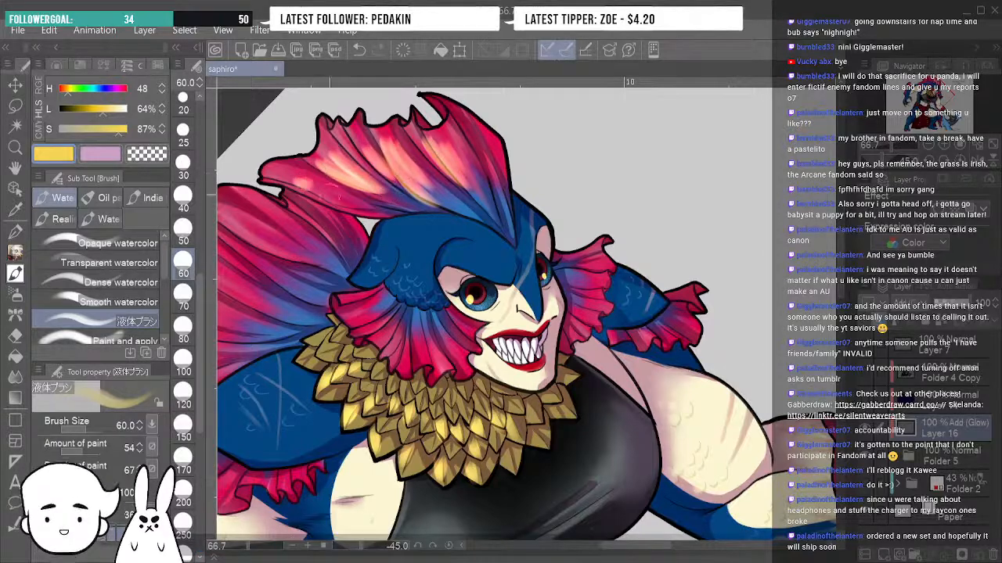
{"action": "left_click_drag", "start_coordinate": [303, 181], "coordinate": [362, 204]}
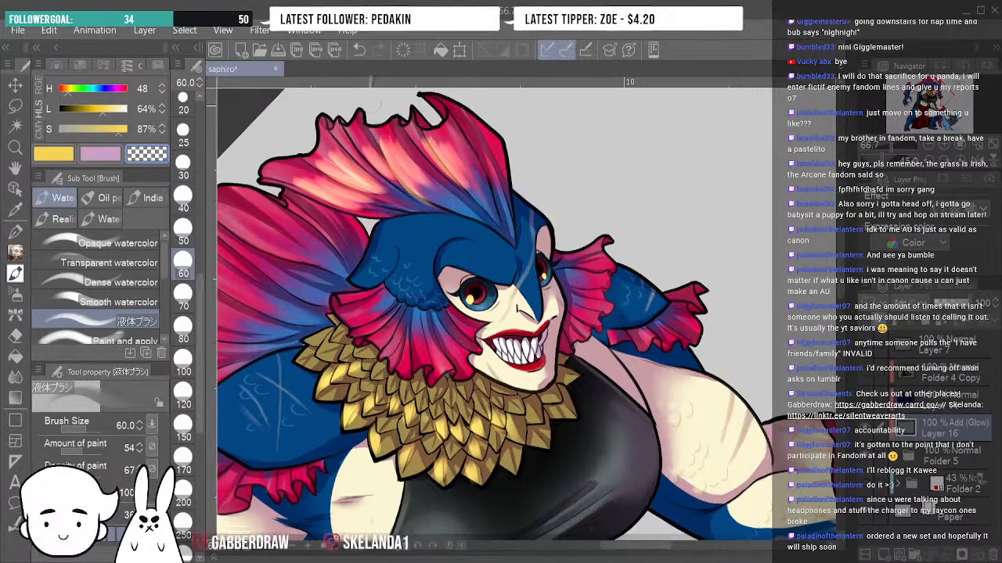
{"action": "mouse_move", "coordinate": [405, 120]}
{"action": "left_mouse_down"}
{"action": "mouse_move", "coordinate": [422, 165]}
{"action": "mouse_move", "coordinate": [472, 195]}
{"action": "mouse_move", "coordinate": [486, 188]}
{"action": "left_mouse_up"}
{"action": "left_click_drag", "start_coordinate": [425, 142], "coordinate": [511, 241]}
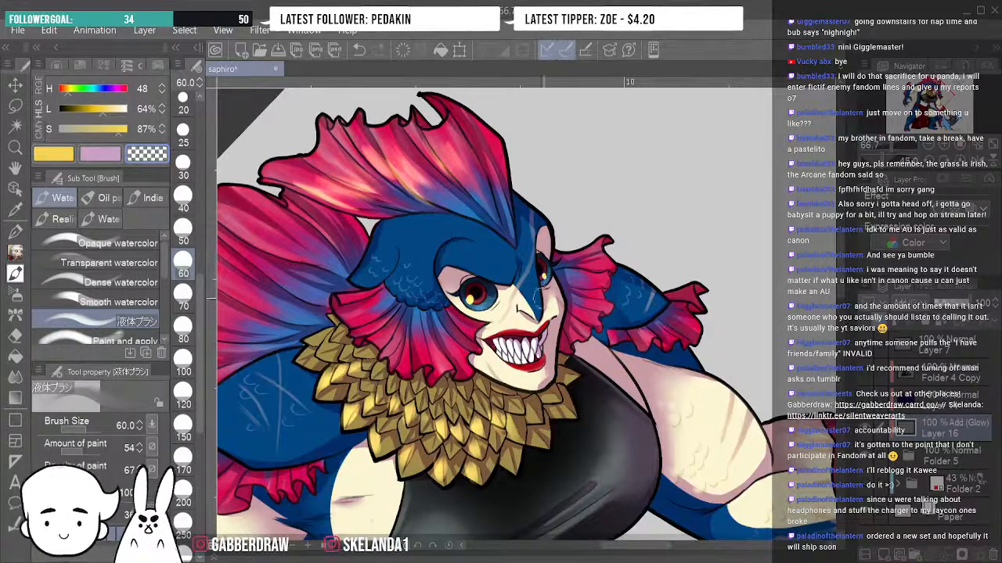
Paint golden yellow highlights down the middle folds of the back fin behind the head.
{"action": "left_click", "coordinate": [979, 164]}
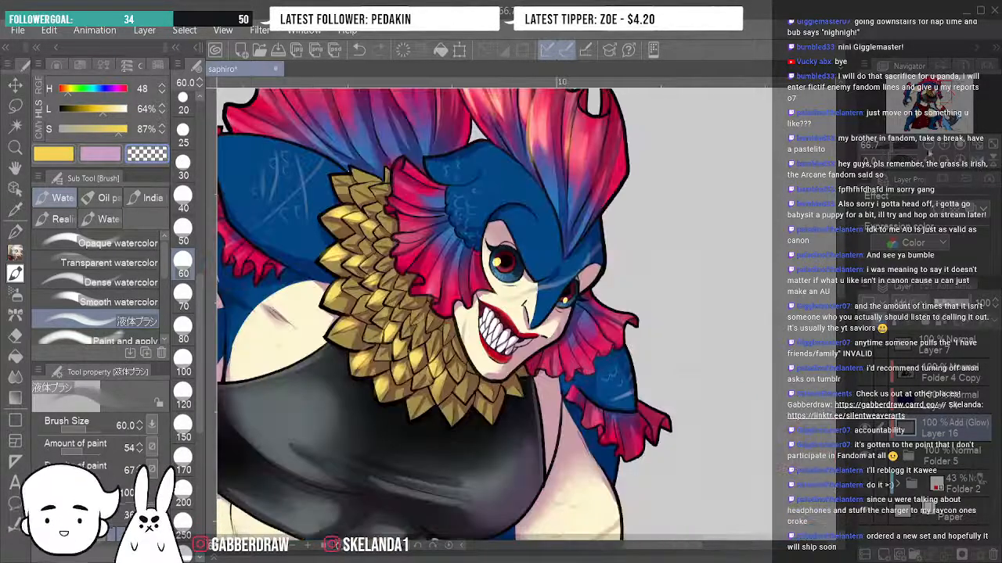
{"action": "left_click_drag", "start_coordinate": [842, 276], "coordinate": [841, 246]}
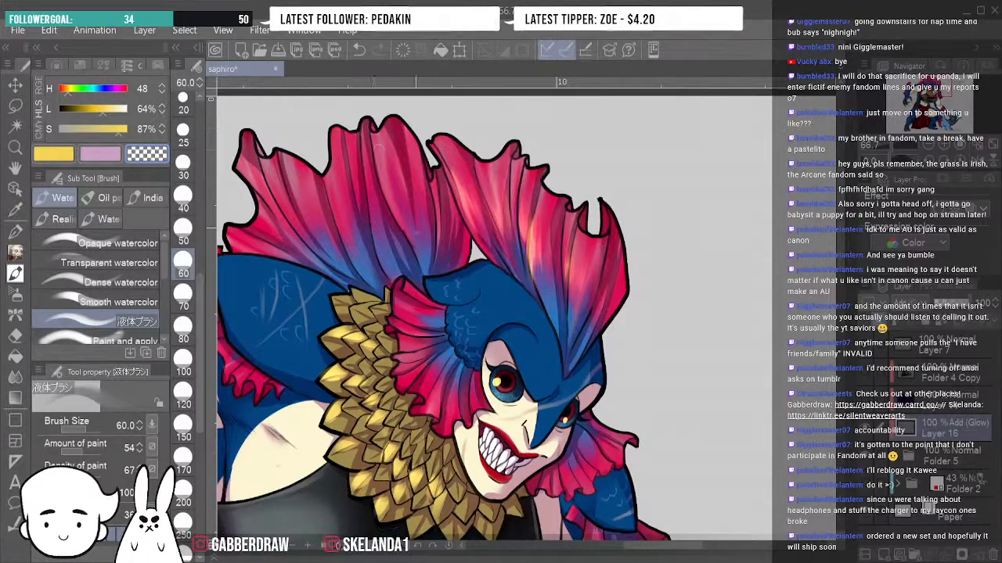
{"action": "left_click", "coordinate": [96, 154]}
{"action": "left_click_drag", "start_coordinate": [369, 122], "coordinate": [407, 234]}
{"action": "mouse_move", "coordinate": [364, 147]}
{"action": "left_mouse_down"}
{"action": "mouse_move", "coordinate": [388, 272]}
{"action": "mouse_move", "coordinate": [369, 164]}
{"action": "mouse_move", "coordinate": [381, 247]}
{"action": "mouse_move", "coordinate": [361, 208]}
{"action": "mouse_move", "coordinate": [349, 144]}
{"action": "mouse_move", "coordinate": [363, 223]}
{"action": "left_mouse_up"}
{"action": "mouse_move", "coordinate": [332, 177]}
{"action": "left_mouse_down"}
{"action": "mouse_move", "coordinate": [369, 273]}
{"action": "mouse_move", "coordinate": [359, 236]}
{"action": "left_mouse_up"}
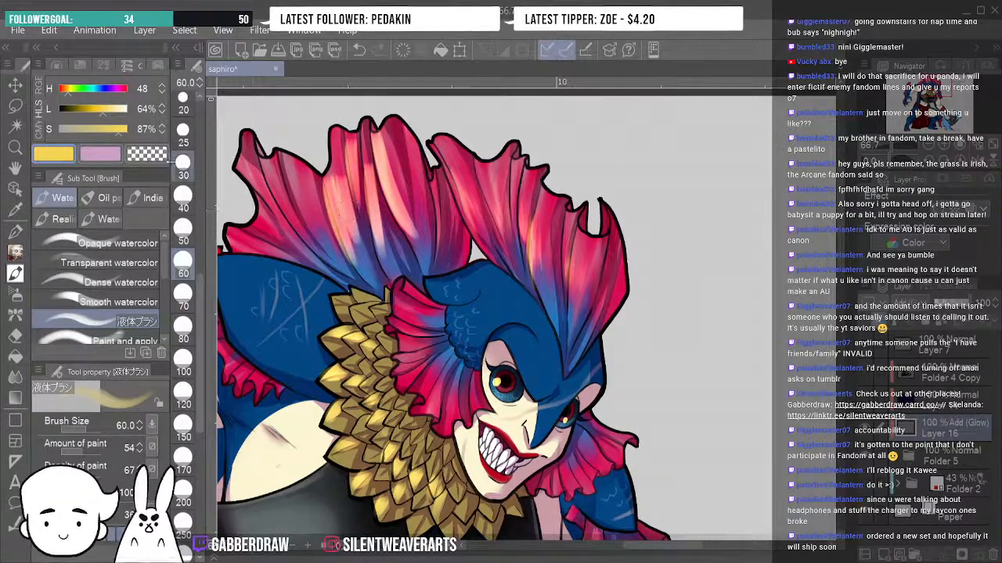
Soften and trim the highlights on the back fin's middle folds using transparent colour.
{"action": "left_click", "coordinate": [146, 155]}
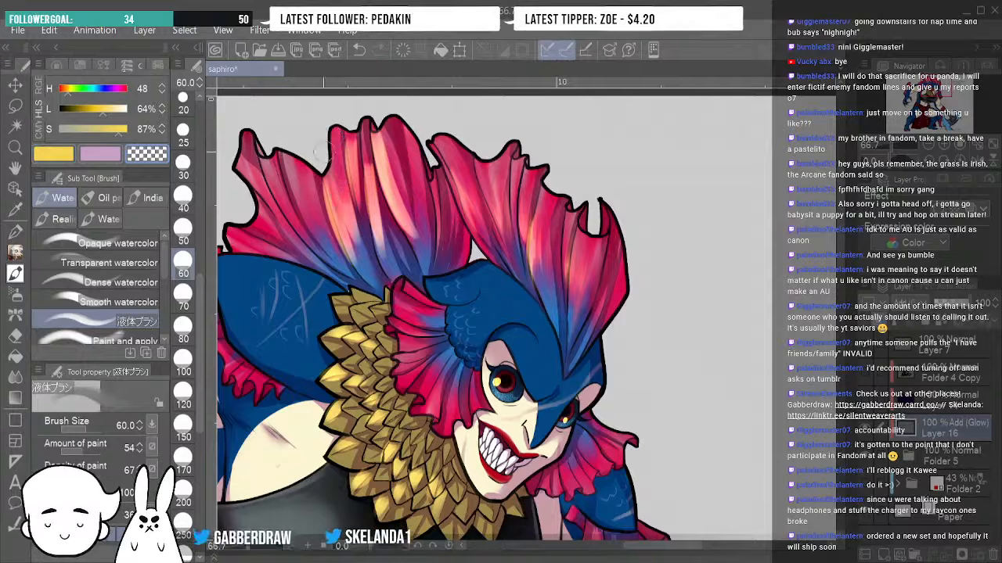
{"action": "mouse_move", "coordinate": [329, 191]}
{"action": "left_mouse_down"}
{"action": "mouse_move", "coordinate": [347, 259]}
{"action": "mouse_move", "coordinate": [351, 233]}
{"action": "left_mouse_up"}
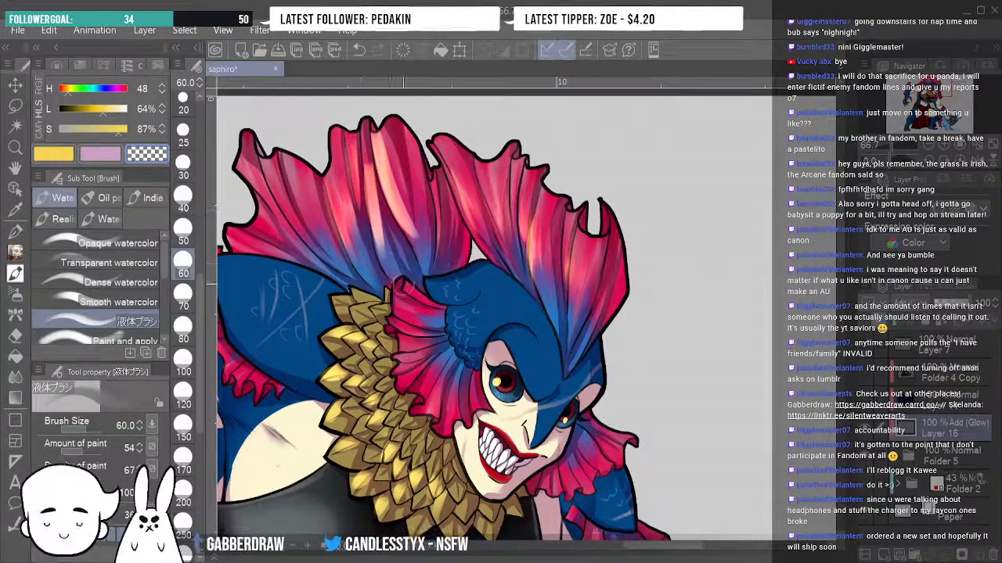
{"action": "mouse_move", "coordinate": [388, 273]}
{"action": "left_mouse_down"}
{"action": "mouse_move", "coordinate": [366, 125]}
{"action": "mouse_move", "coordinate": [383, 255]}
{"action": "mouse_move", "coordinate": [389, 211]}
{"action": "left_mouse_up"}
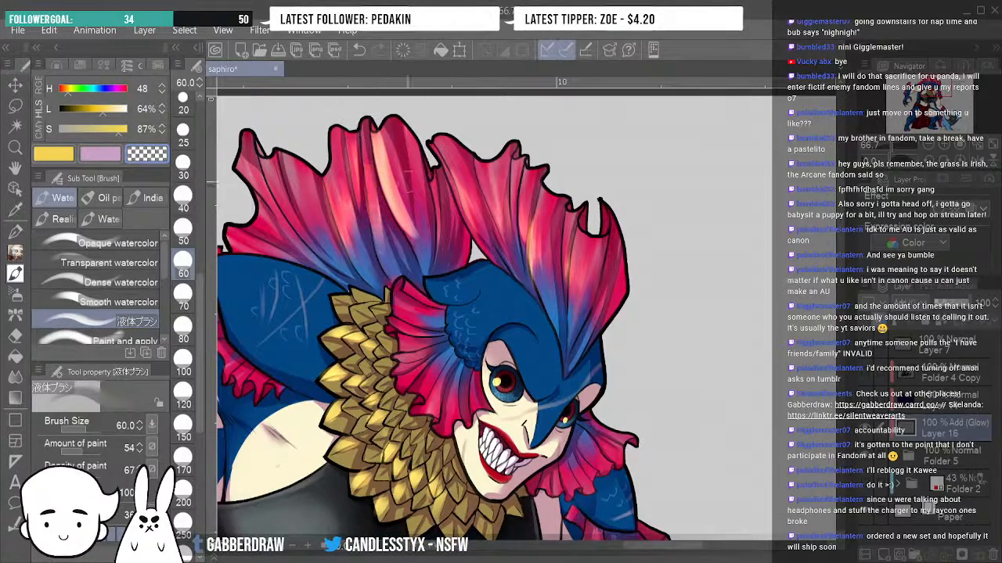
{"action": "mouse_move", "coordinate": [427, 252]}
{"action": "left_mouse_down"}
{"action": "mouse_move", "coordinate": [403, 219]}
{"action": "mouse_move", "coordinate": [422, 244]}
{"action": "left_mouse_up"}
{"action": "left_click_drag", "start_coordinate": [406, 178], "coordinate": [387, 121]}
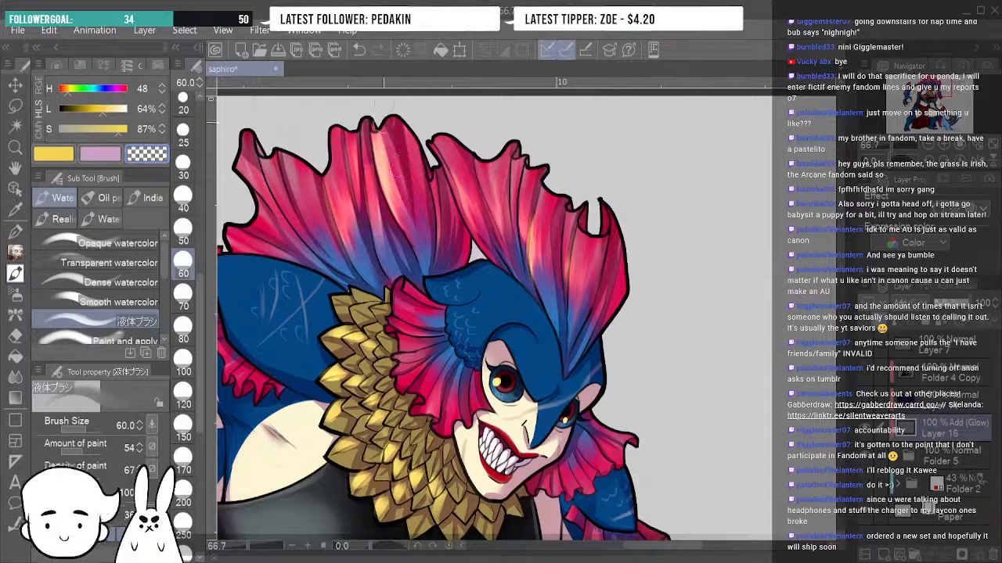
{"action": "left_click_drag", "start_coordinate": [380, 193], "coordinate": [387, 132]}
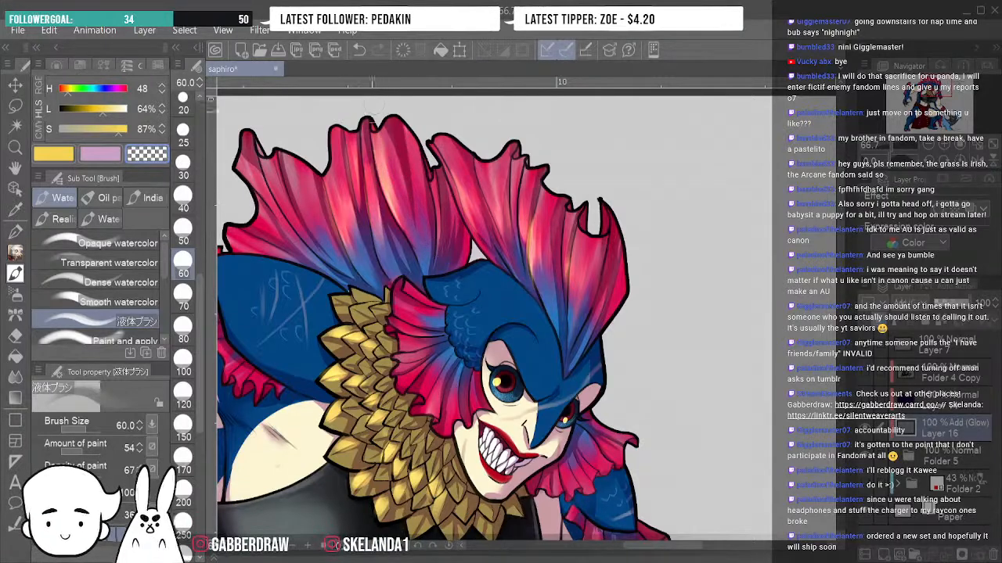
{"action": "left_click_drag", "start_coordinate": [407, 235], "coordinate": [390, 185]}
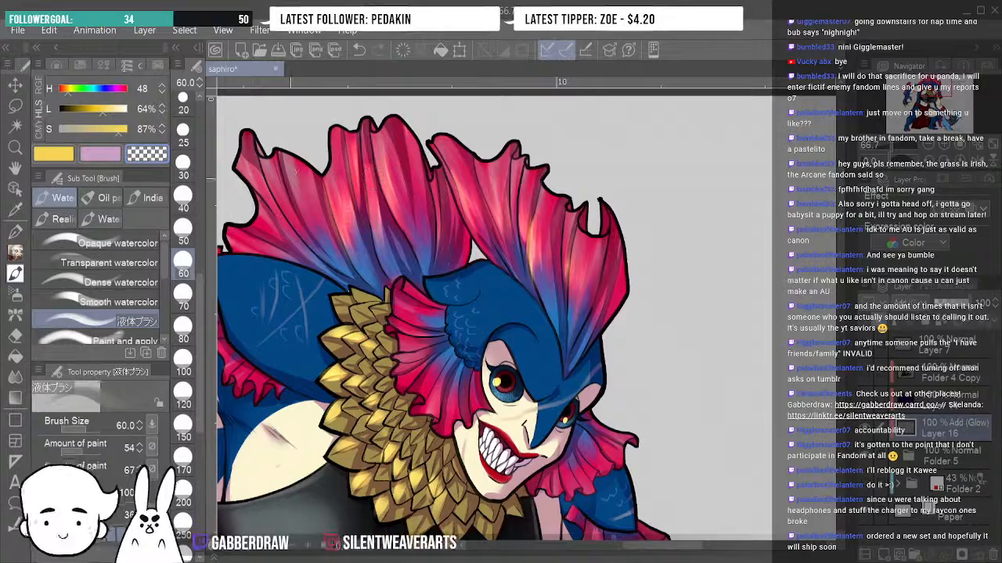
Add a golden yellow highlight to the back fin's outer fold and trim its edges with transparent colour.
{"action": "left_click", "coordinate": [88, 158]}
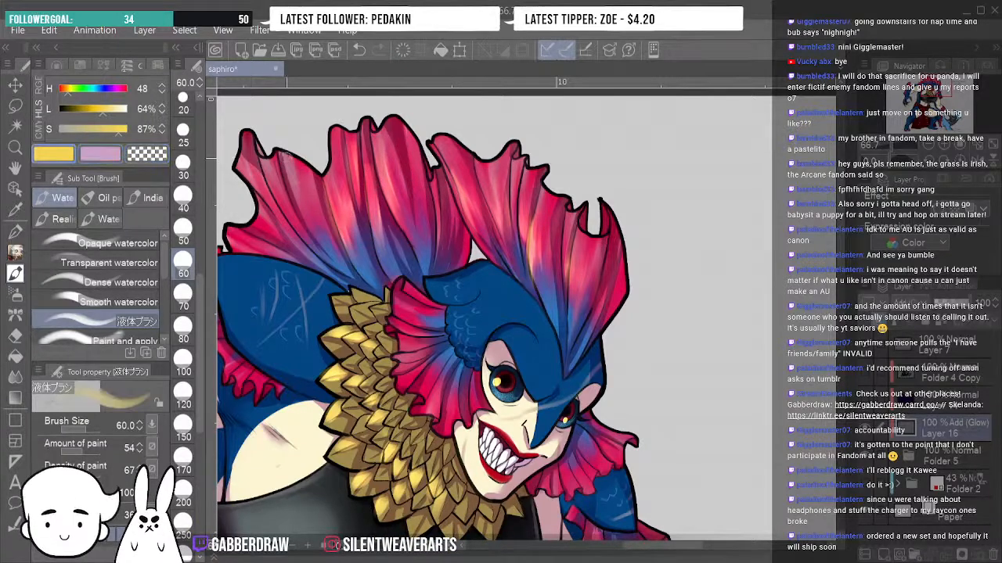
{"action": "mouse_move", "coordinate": [291, 168]}
{"action": "left_mouse_down"}
{"action": "mouse_move", "coordinate": [327, 254]}
{"action": "mouse_move", "coordinate": [344, 263]}
{"action": "left_mouse_up"}
{"action": "left_click", "coordinate": [164, 156]}
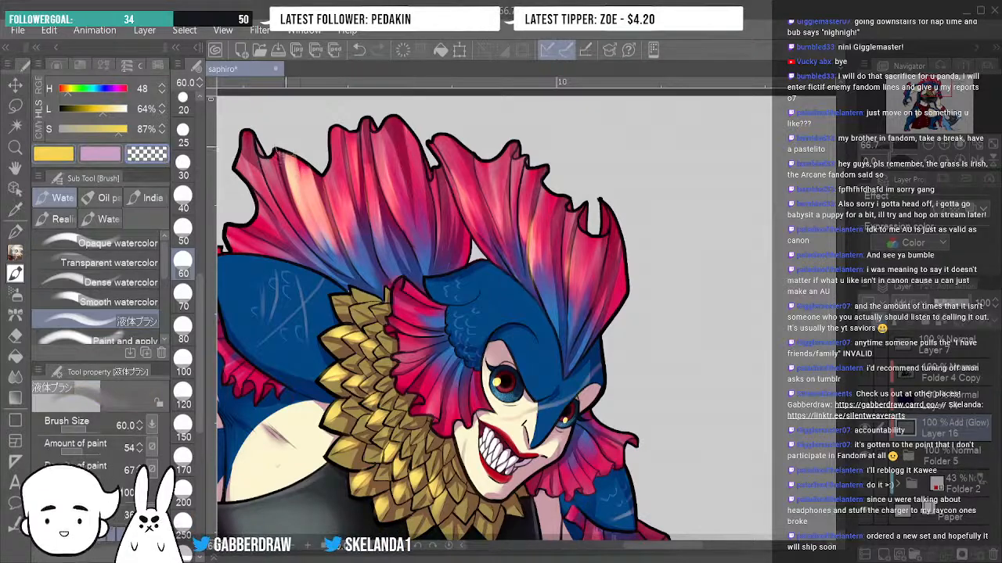
{"action": "left_click_drag", "start_coordinate": [287, 150], "coordinate": [306, 213]}
{"action": "left_click_drag", "start_coordinate": [304, 172], "coordinate": [326, 235]}
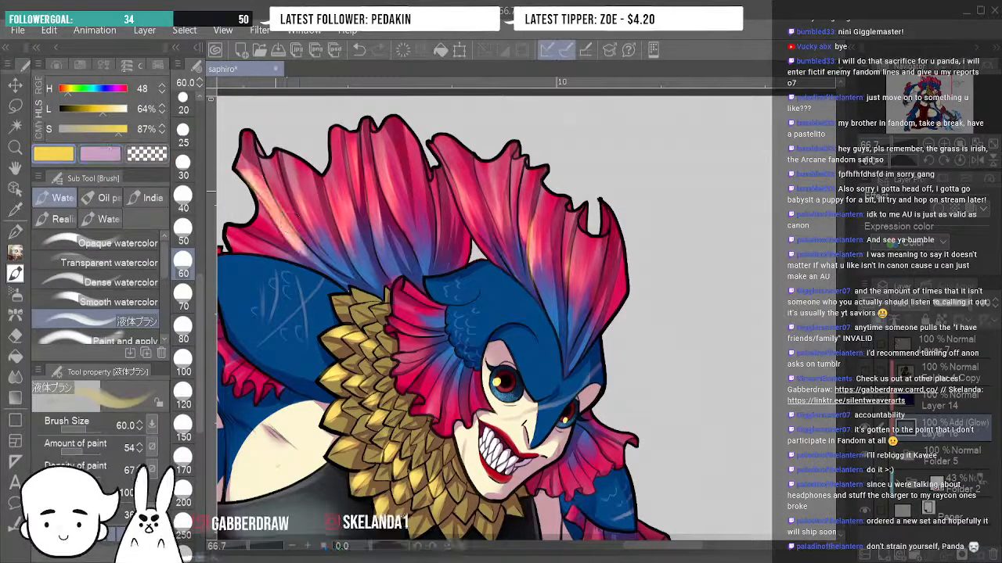
Try golden yellow highlight strokes along the lower edge of the back fin, undoing the attempts.
{"action": "left_click_drag", "start_coordinate": [230, 233], "coordinate": [301, 268]}
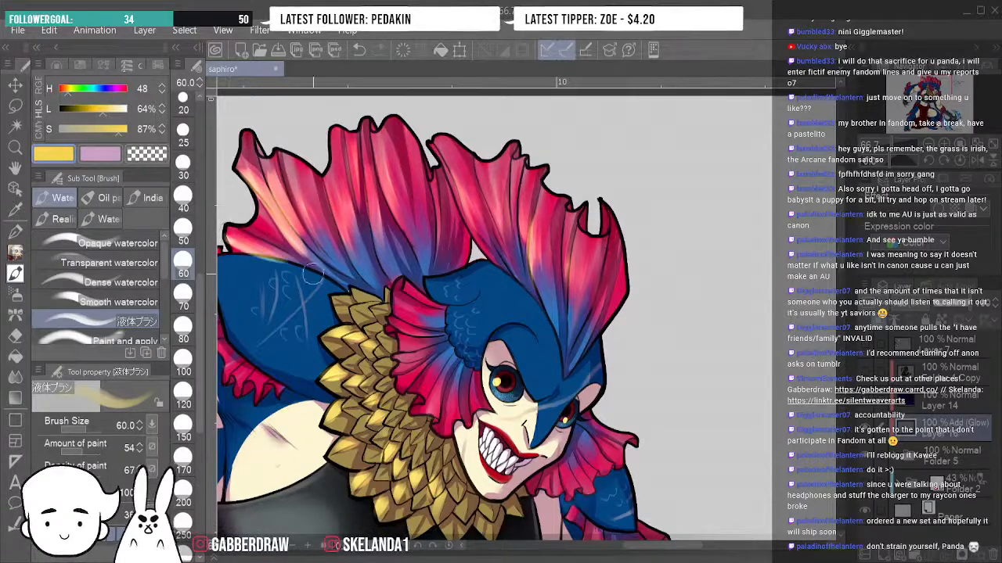
{"action": "left_click_drag", "start_coordinate": [233, 234], "coordinate": [306, 270]}
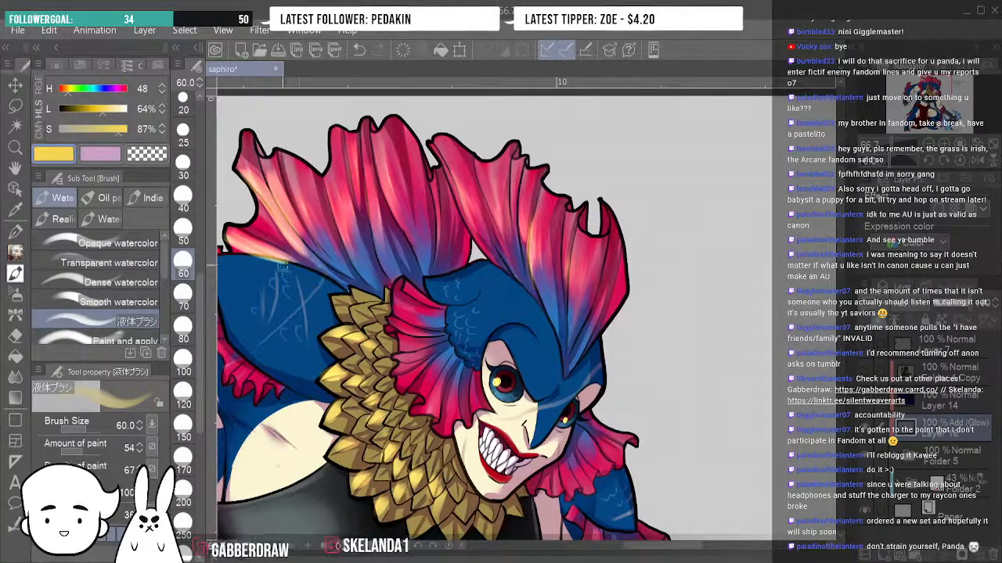
{"action": "key", "text": "ctrl+z"}
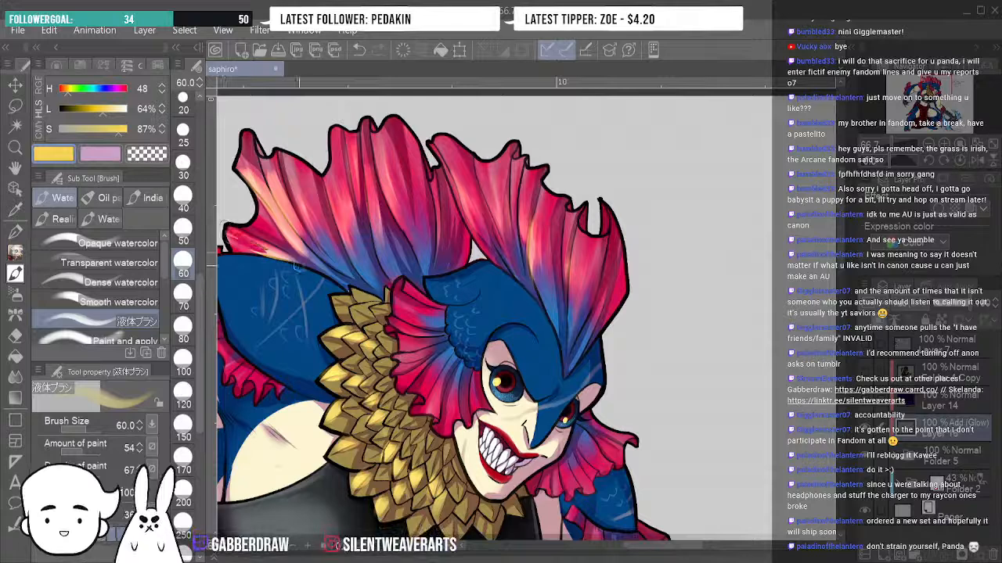
{"action": "left_click_drag", "start_coordinate": [304, 269], "coordinate": [224, 232]}
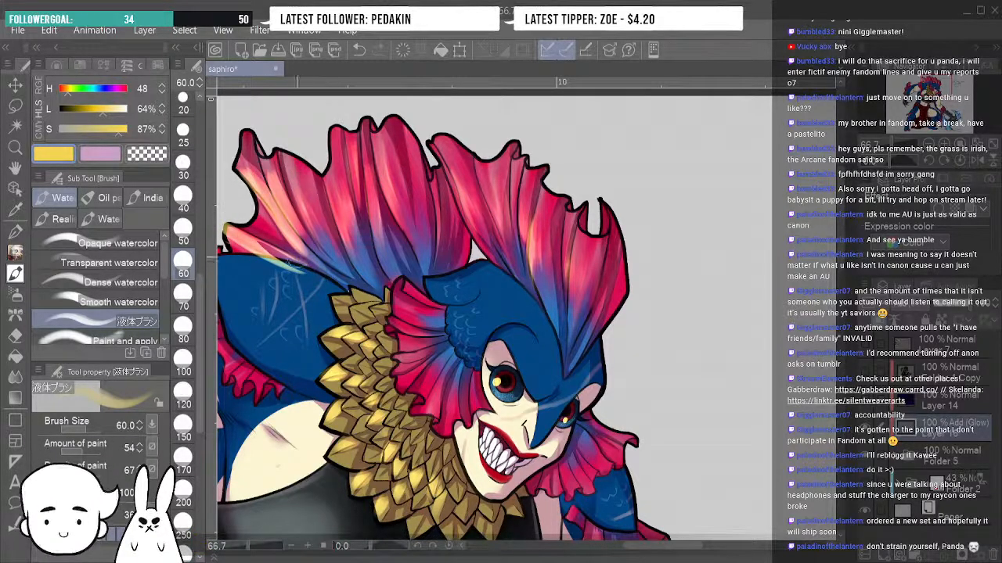
{"action": "left_click_drag", "start_coordinate": [227, 225], "coordinate": [318, 280]}
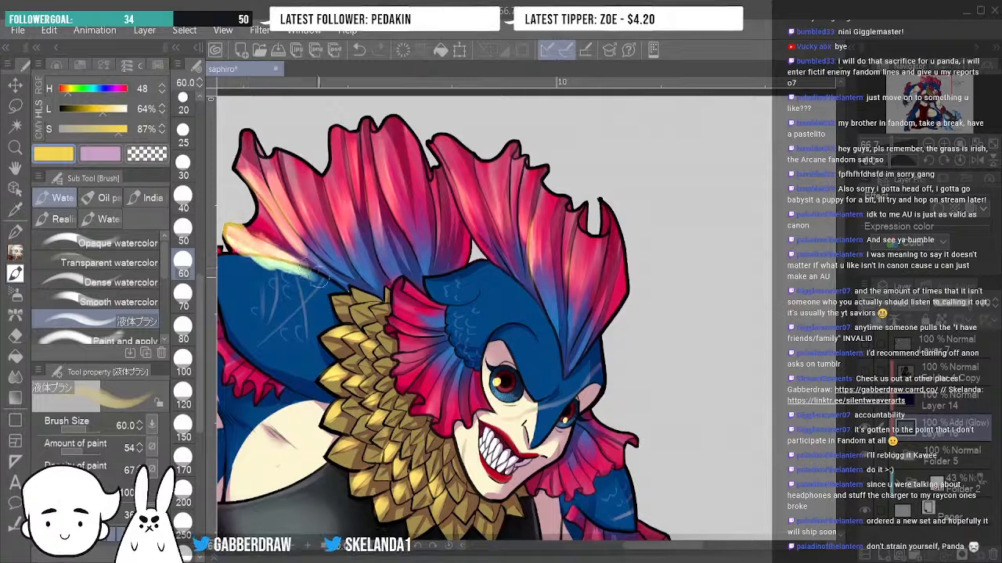
{"action": "key", "text": "ctrl+z"}
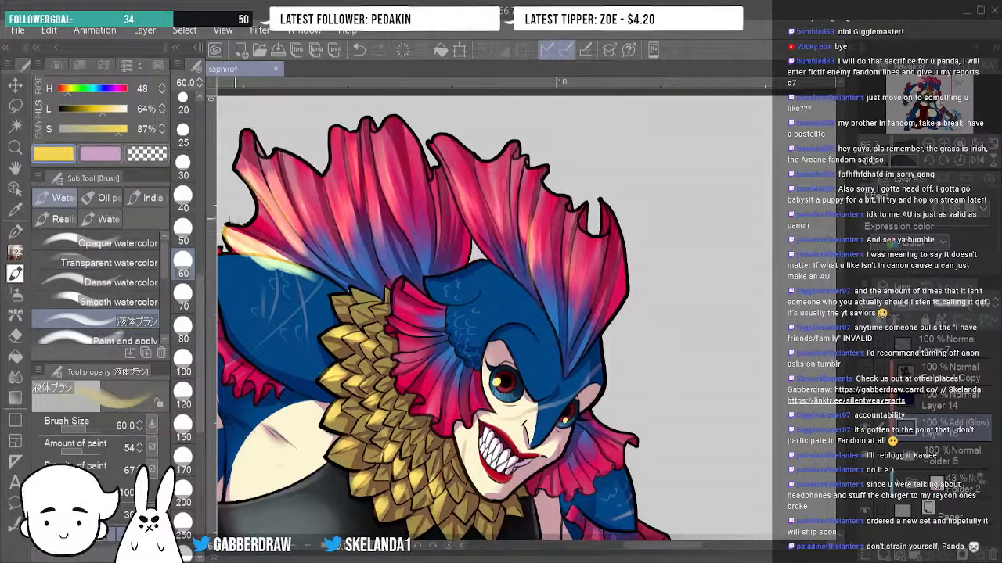
{"action": "key", "text": "ctrl+z"}
{"action": "left_click_drag", "start_coordinate": [227, 227], "coordinate": [301, 274]}
{"action": "key", "text": "ctrl+z"}
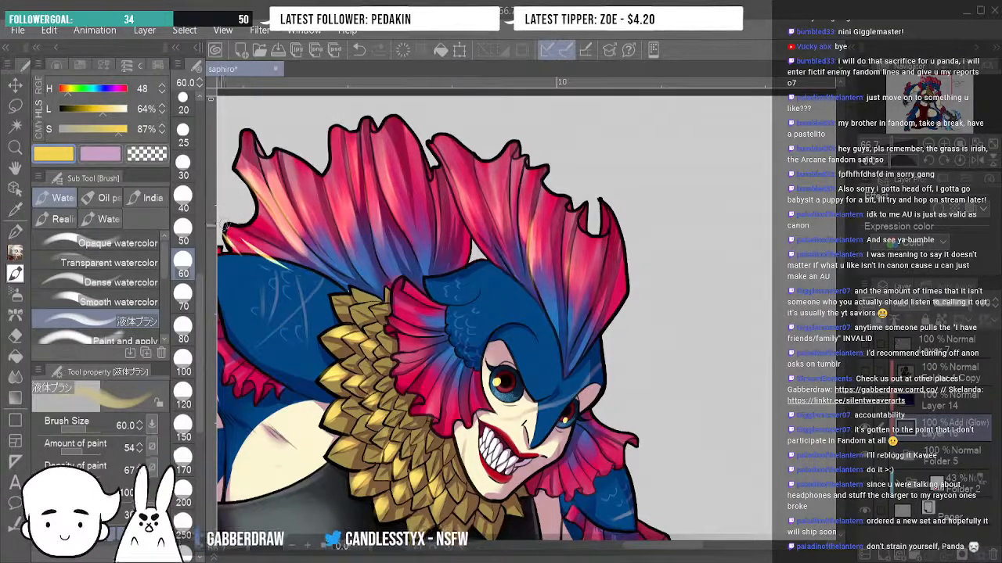
{"action": "key", "text": "ctrl+z"}
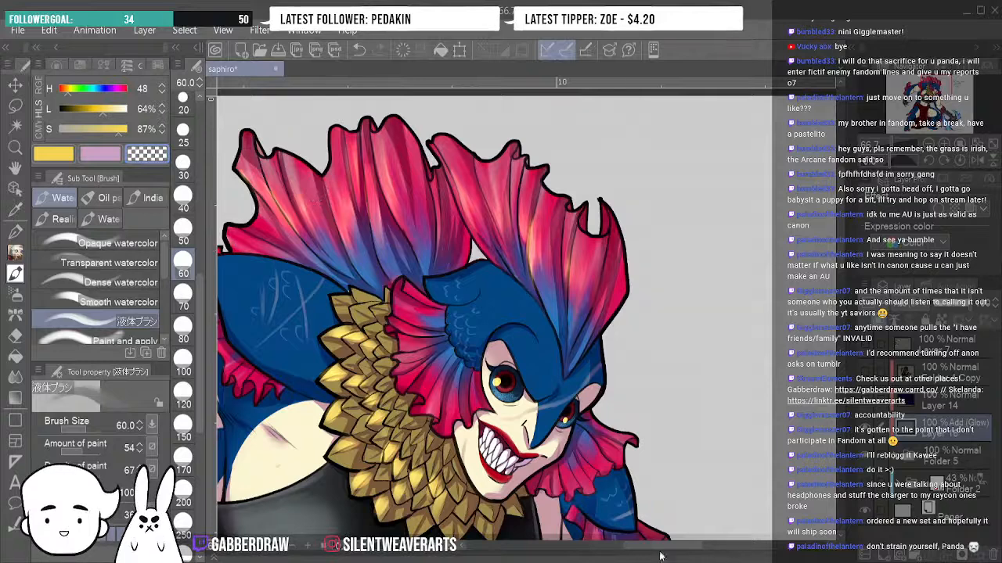
Switch to the Smooth watercolor brush at size 150, keeping transparent as the drawing colour.
{"action": "left_click_drag", "start_coordinate": [668, 545], "coordinate": [650, 546]}
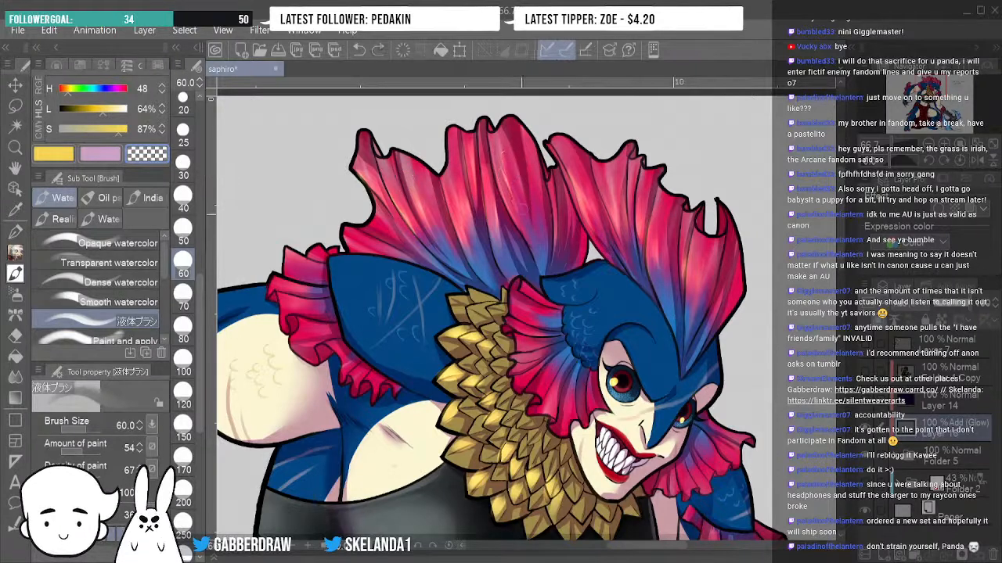
{"action": "left_click", "coordinate": [147, 285]}
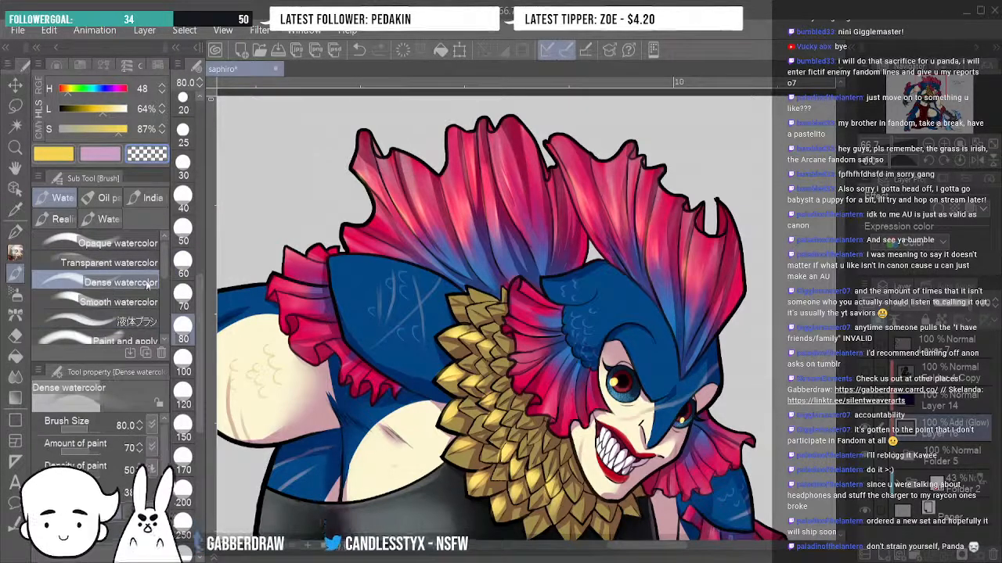
{"action": "left_click", "coordinate": [148, 302]}
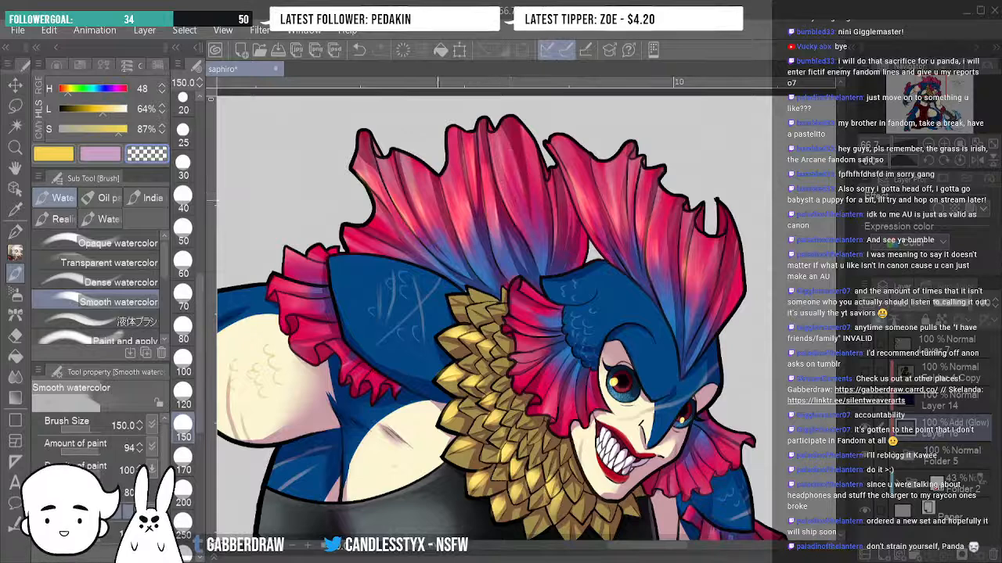
Paint yellow glow highlights down the central folds of the large head fin with the Smooth watercolor brush at size 25.
{"action": "left_click", "coordinate": [66, 155]}
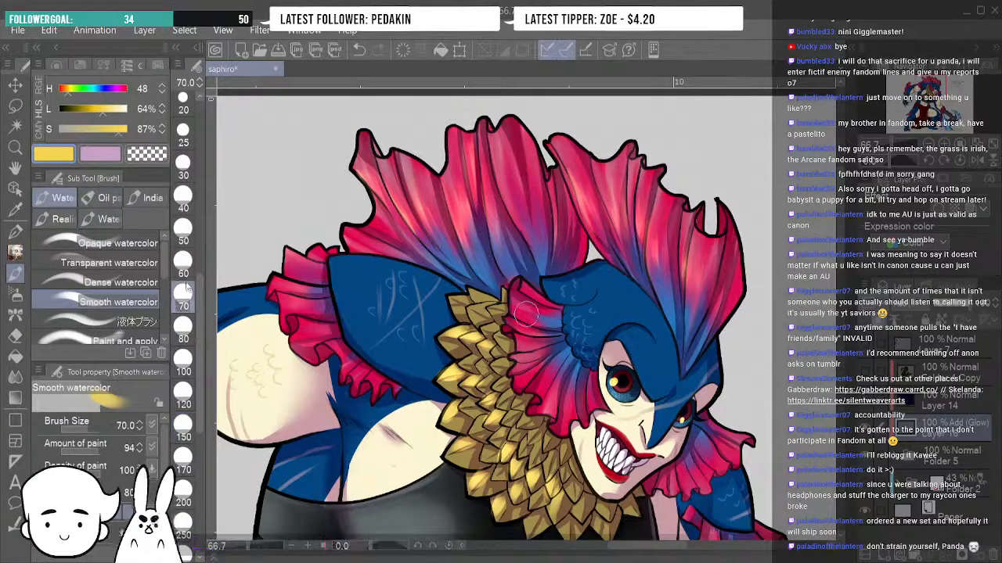
{"action": "left_click", "coordinate": [183, 292]}
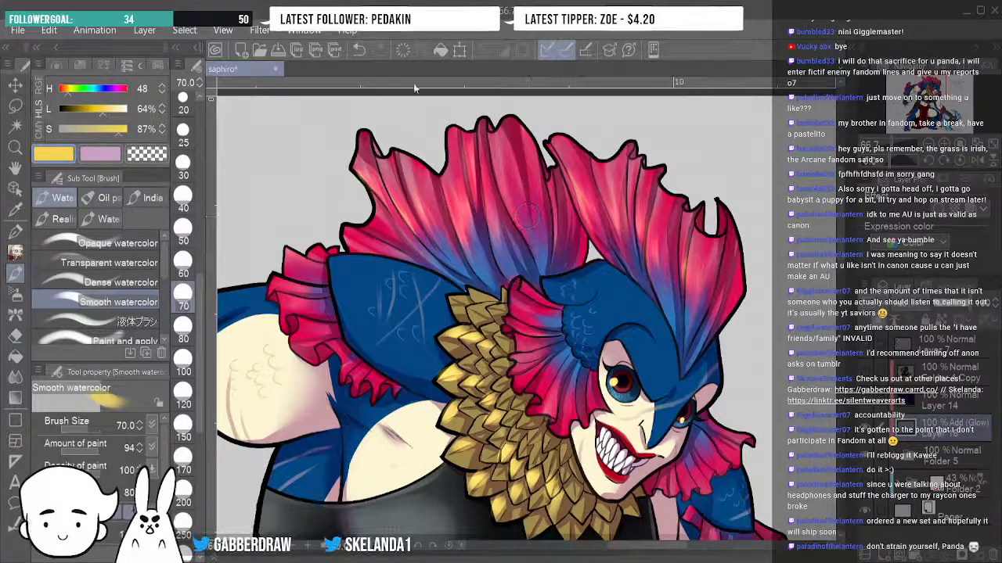
{"action": "left_click", "coordinate": [183, 130]}
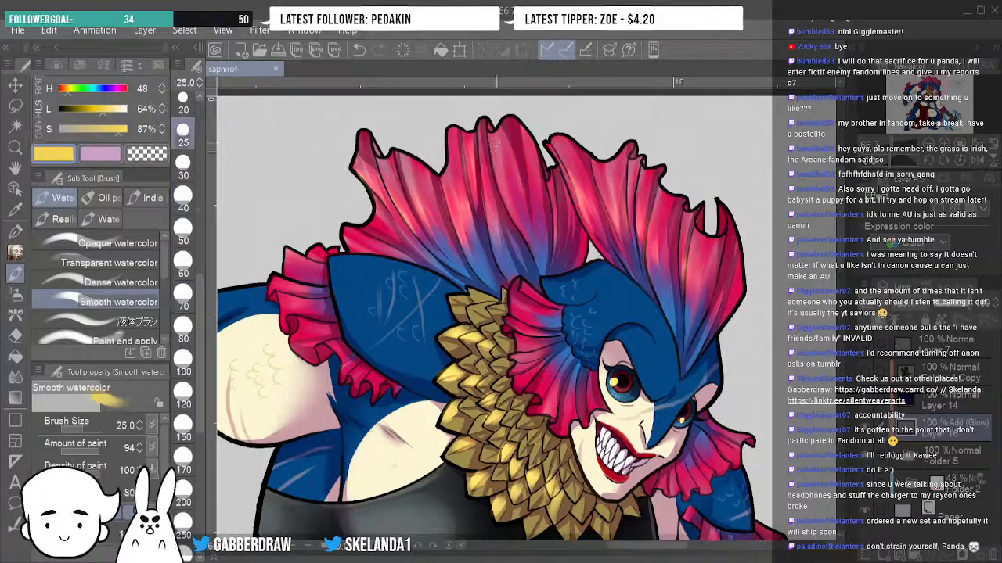
{"action": "left_click", "coordinate": [359, 55]}
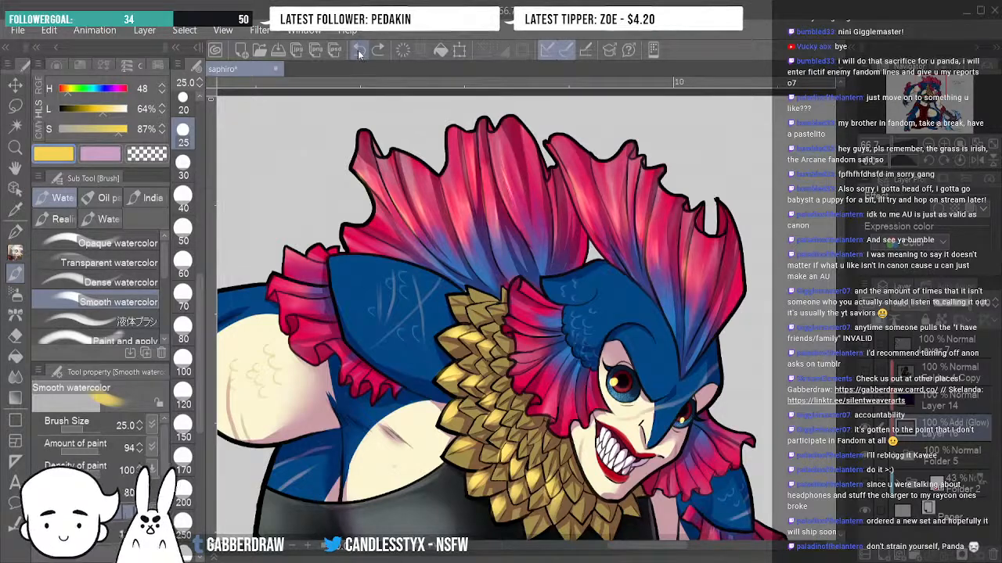
{"action": "left_click", "coordinate": [358, 55]}
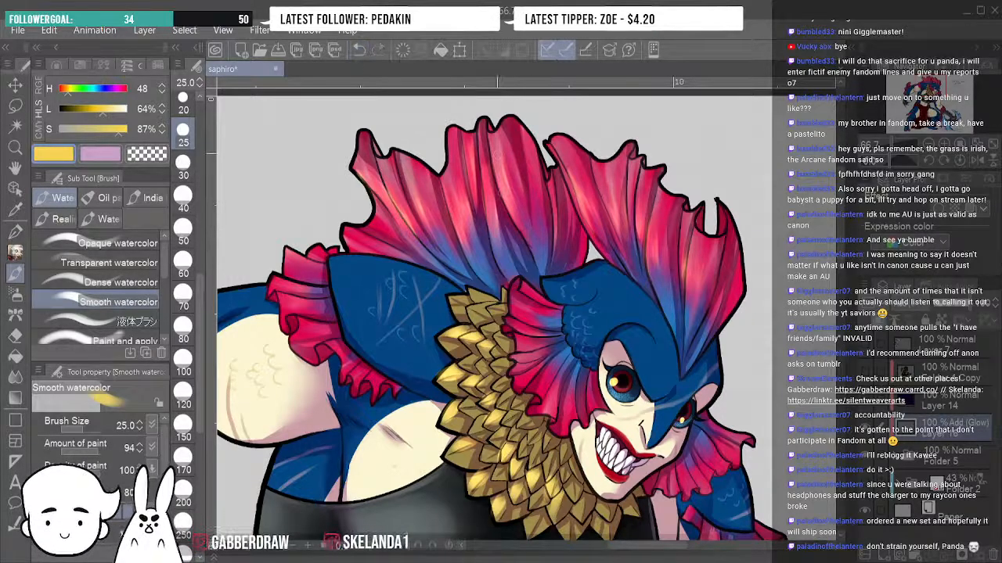
{"action": "left_click_drag", "start_coordinate": [498, 166], "coordinate": [538, 252]}
{"action": "left_click_drag", "start_coordinate": [529, 154], "coordinate": [533, 208]}
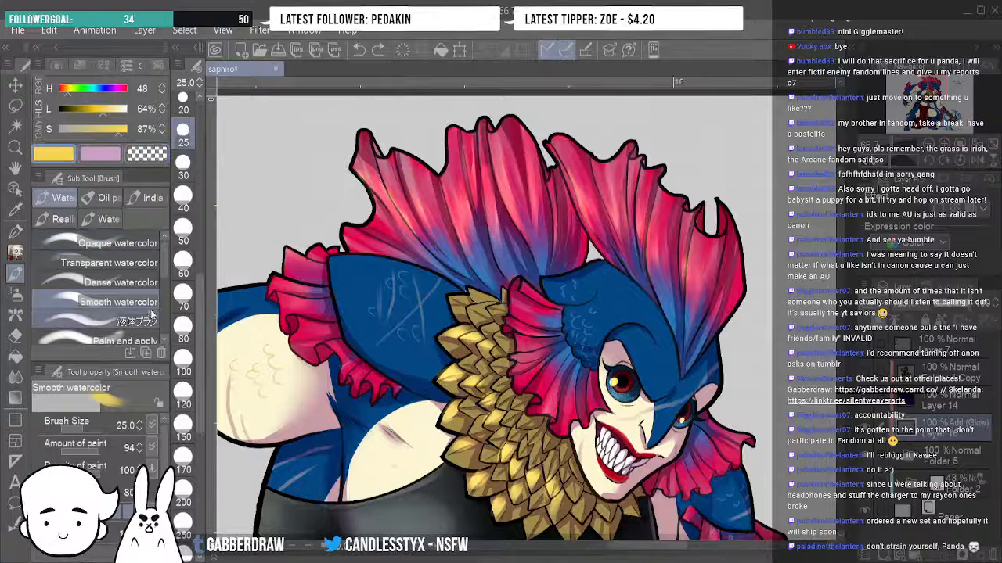
Paint broader yellow glow highlights along the outer rear folds of the large head fin at brush size 50.
{"action": "left_click", "coordinate": [183, 228]}
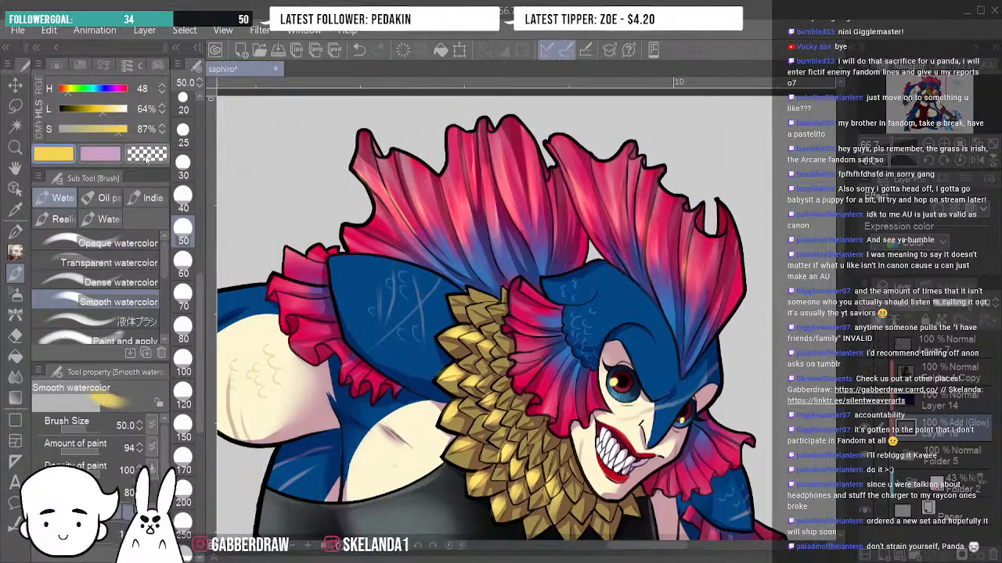
{"action": "mouse_move", "coordinate": [403, 190]}
{"action": "left_mouse_down"}
{"action": "mouse_move", "coordinate": [380, 166]}
{"action": "mouse_move", "coordinate": [430, 253]}
{"action": "left_mouse_up"}
{"action": "left_click", "coordinate": [361, 51]}
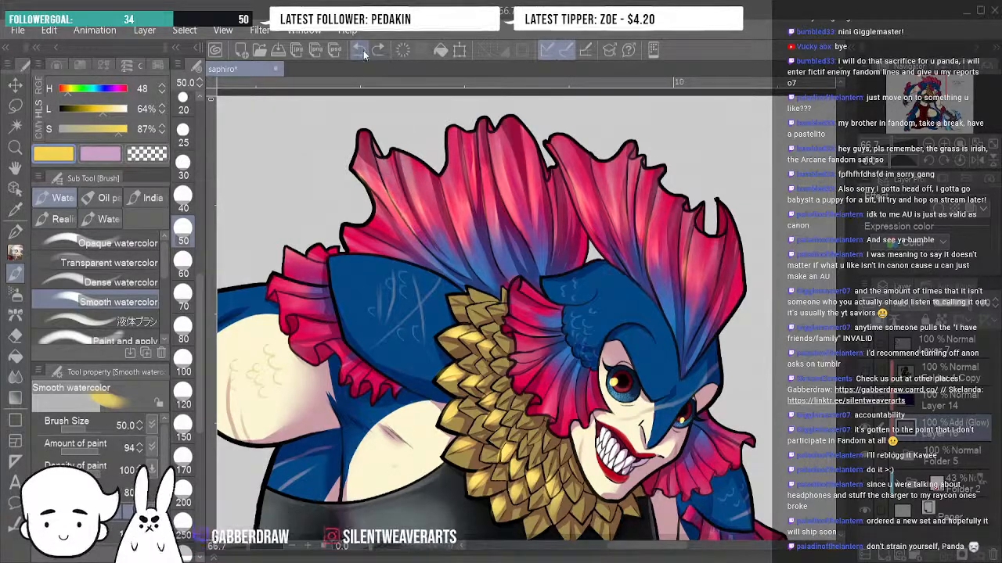
{"action": "mouse_move", "coordinate": [393, 175]}
{"action": "left_mouse_down"}
{"action": "mouse_move", "coordinate": [402, 207]}
{"action": "mouse_move", "coordinate": [460, 268]}
{"action": "left_mouse_up"}
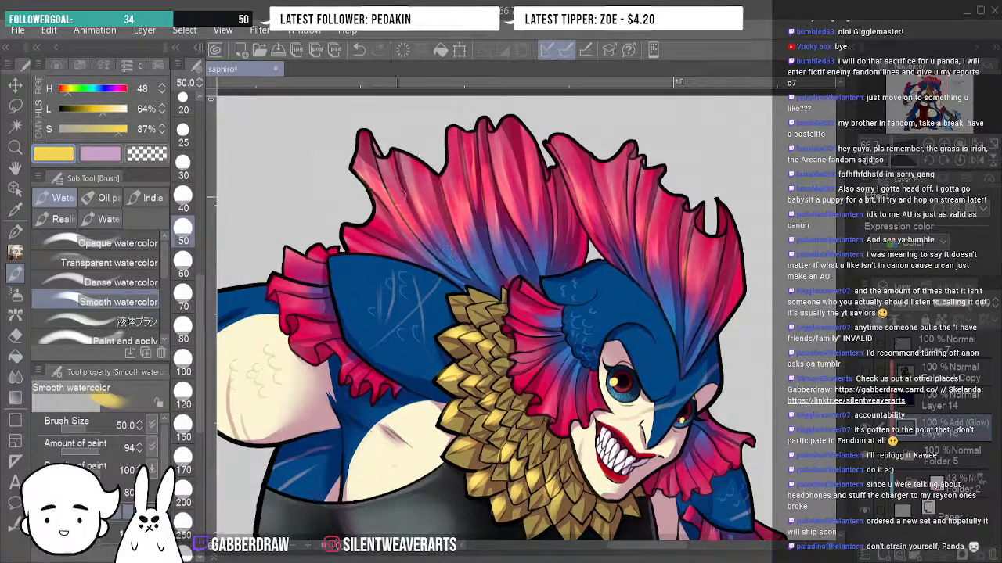
{"action": "mouse_move", "coordinate": [388, 168]}
{"action": "left_mouse_down"}
{"action": "mouse_move", "coordinate": [424, 245]}
{"action": "mouse_move", "coordinate": [386, 109]}
{"action": "mouse_move", "coordinate": [421, 233]}
{"action": "left_mouse_up"}
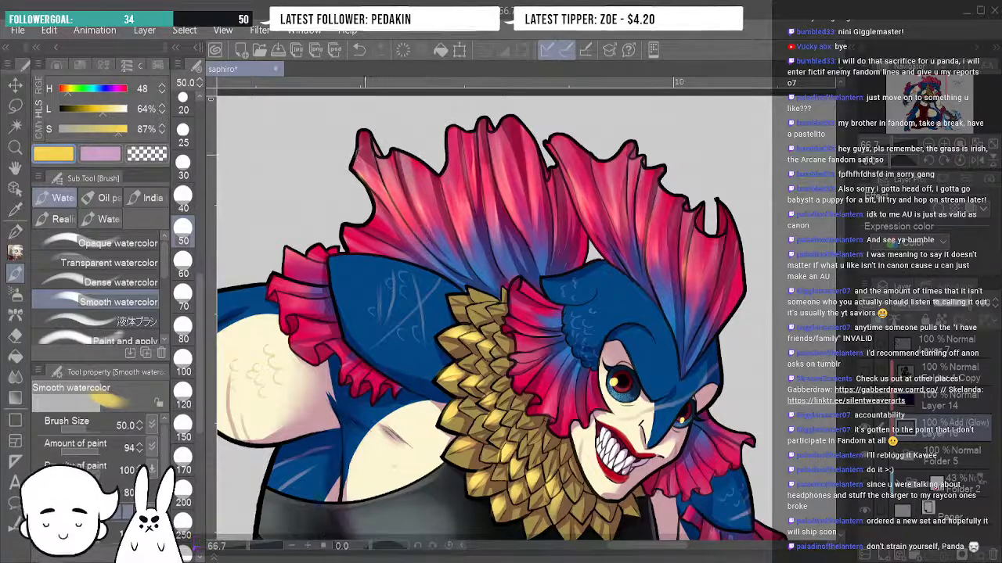
{"action": "left_click_drag", "start_coordinate": [381, 198], "coordinate": [357, 162]}
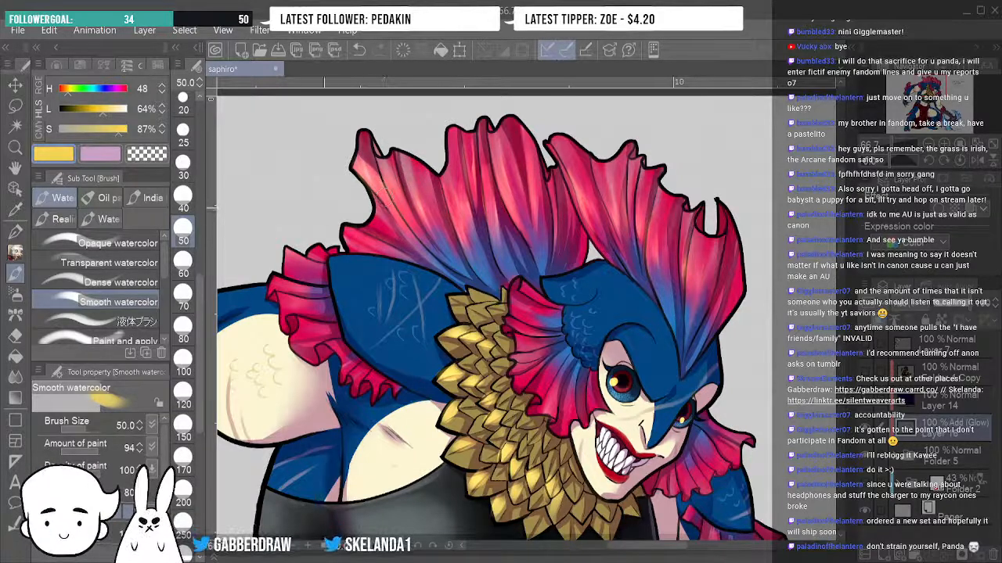
Trim the glow on the rear folds of the large fin using the transparent color at brush size 50.
{"action": "mouse_move", "coordinate": [417, 180]}
{"action": "left_mouse_down"}
{"action": "mouse_move", "coordinate": [470, 274]}
{"action": "mouse_move", "coordinate": [425, 212]}
{"action": "mouse_move", "coordinate": [480, 278]}
{"action": "left_mouse_up"}
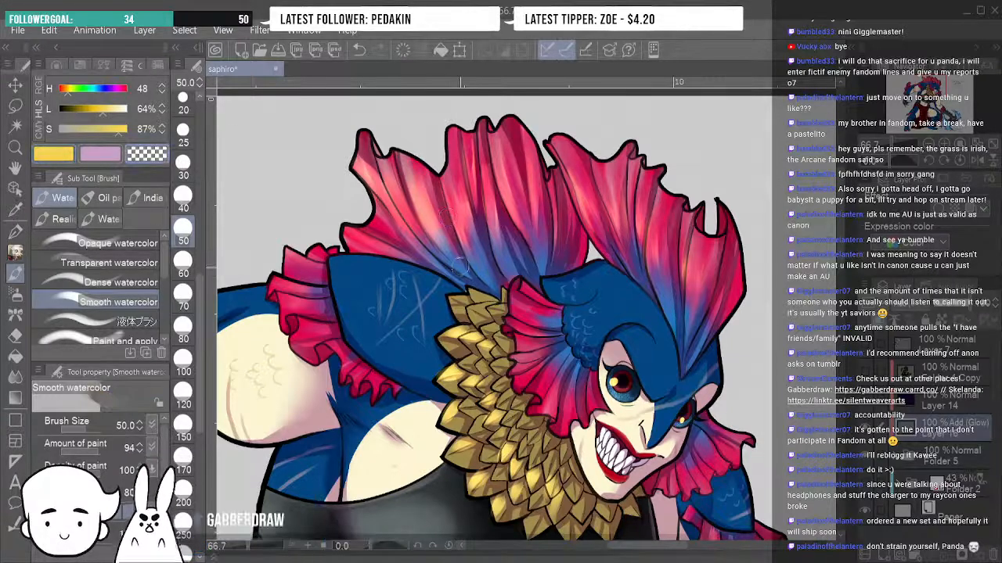
{"action": "left_click_drag", "start_coordinate": [413, 162], "coordinate": [442, 238]}
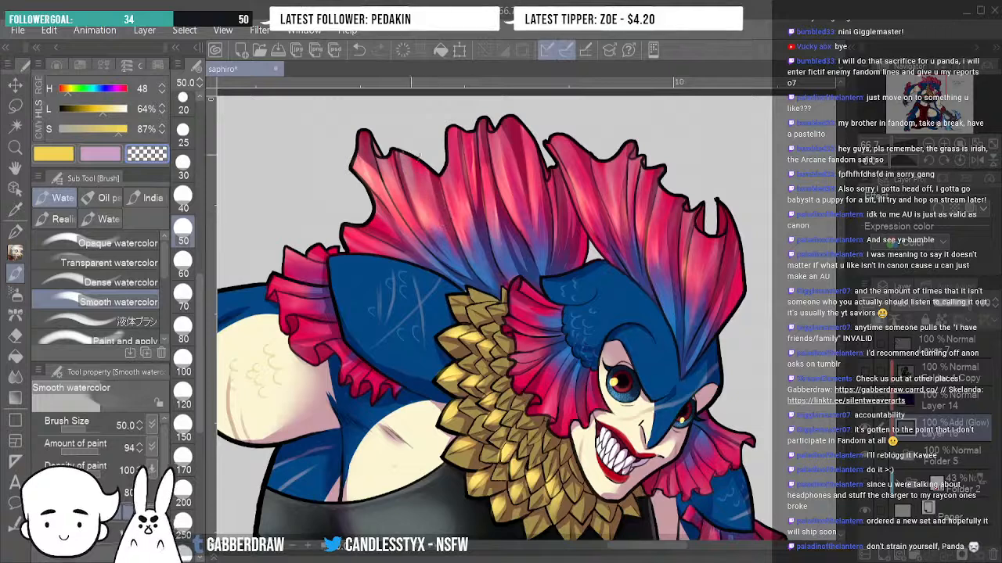
{"action": "left_click_drag", "start_coordinate": [417, 156], "coordinate": [442, 246]}
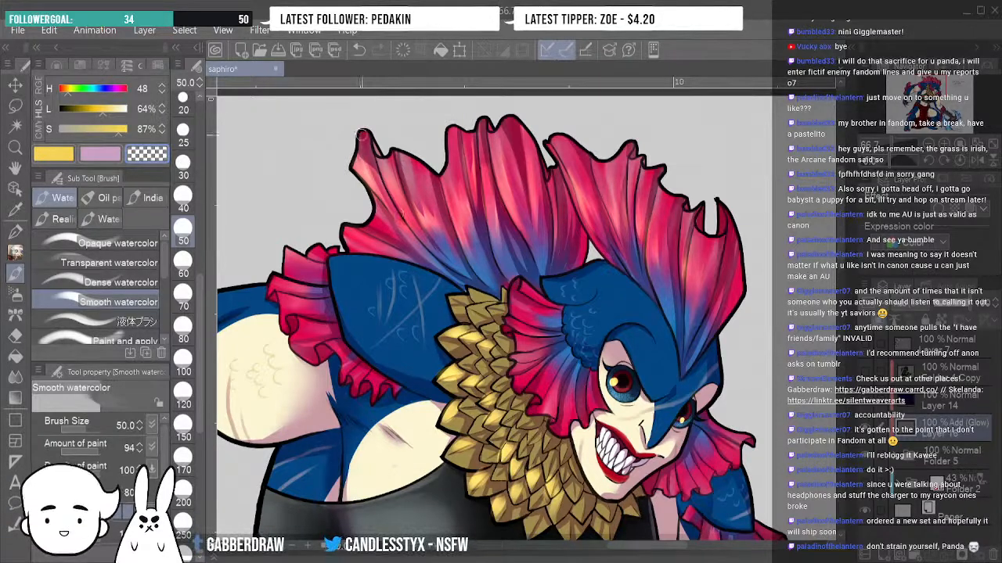
Smudge the glow on the rear folds of the large fin with the Finger tip blending tool at size 120.
{"action": "left_click", "coordinate": [54, 157]}
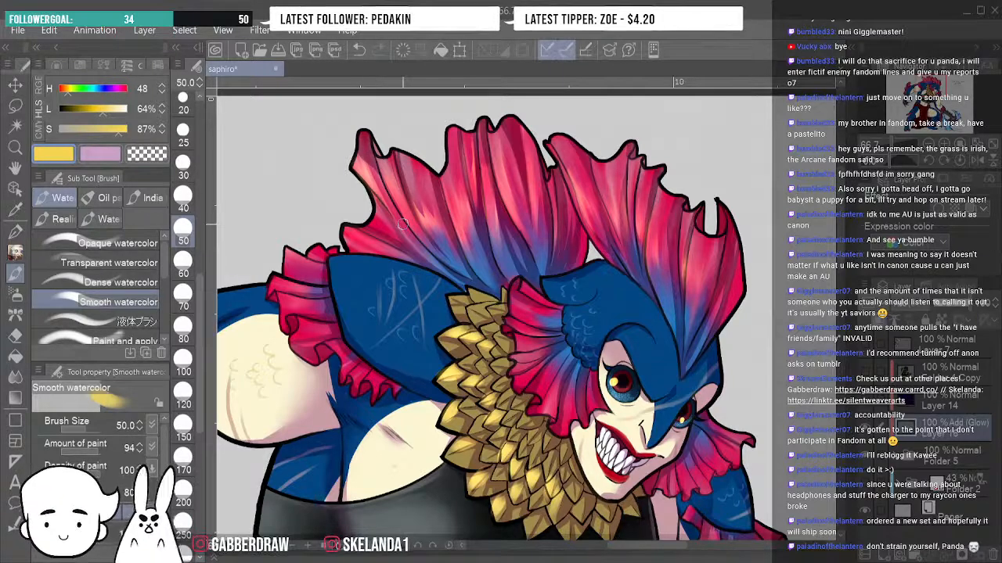
{"action": "left_click", "coordinate": [15, 375]}
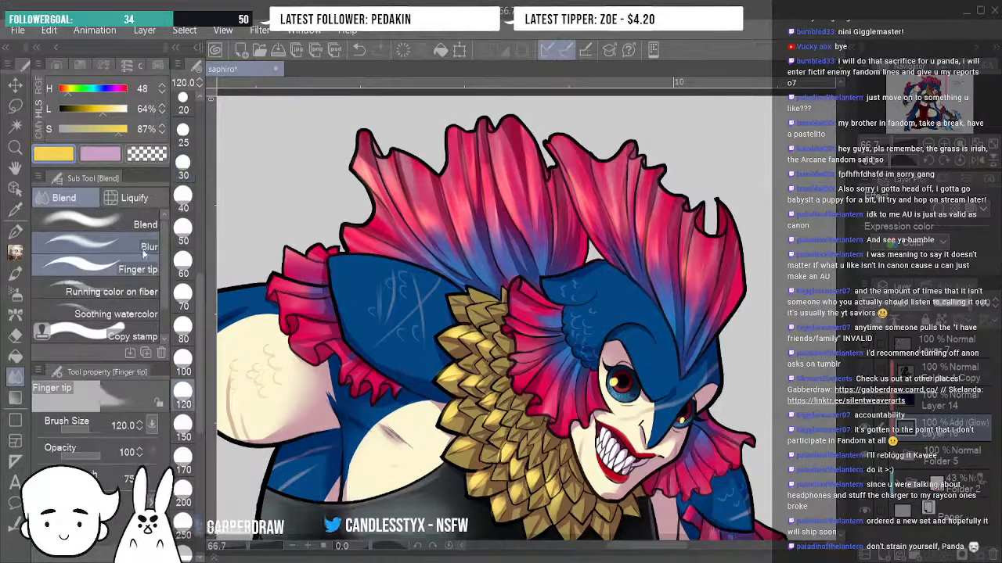
{"action": "key", "text": "p"}
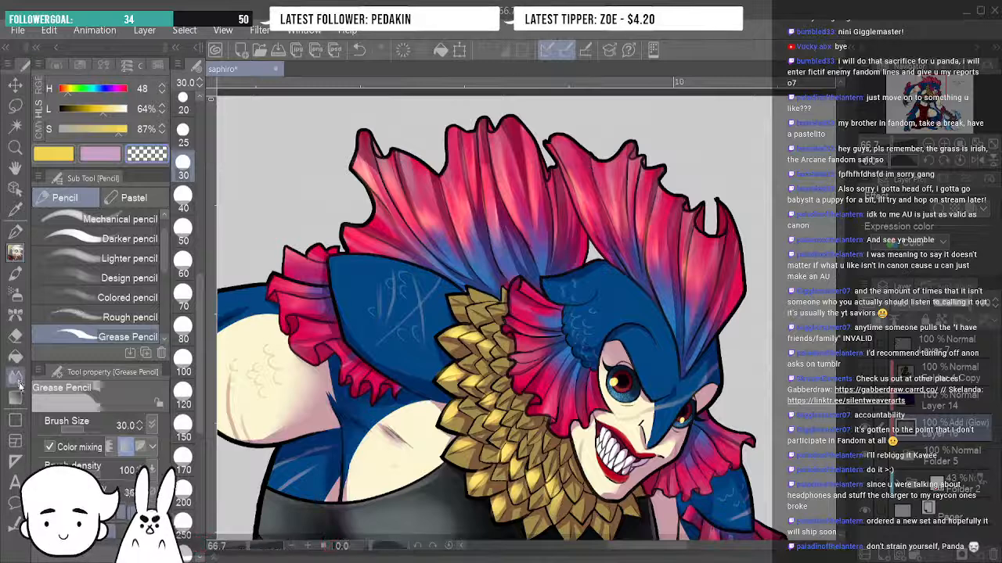
{"action": "left_click", "coordinate": [15, 376]}
{"action": "left_click", "coordinate": [135, 267]}
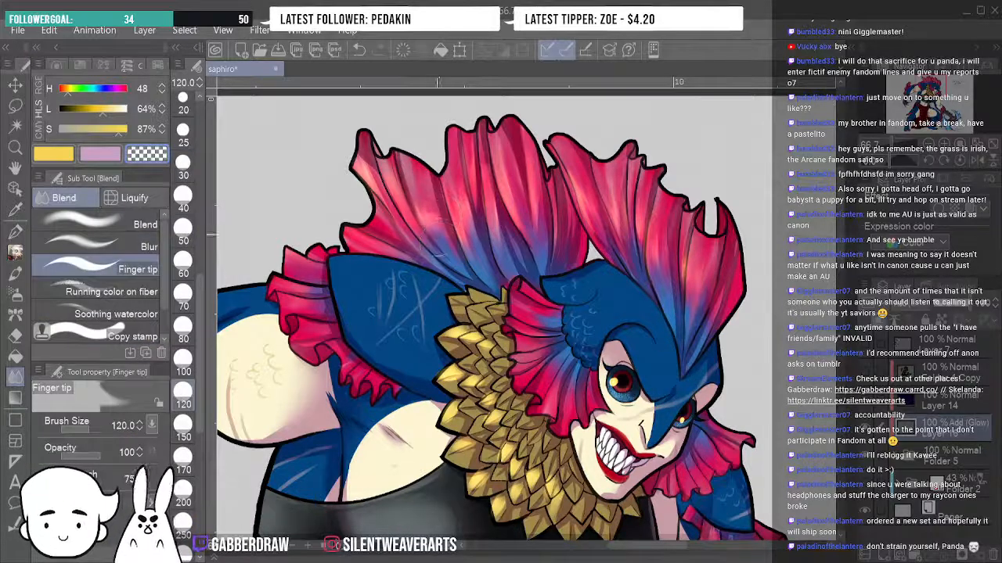
{"action": "left_click_drag", "start_coordinate": [415, 181], "coordinate": [460, 274]}
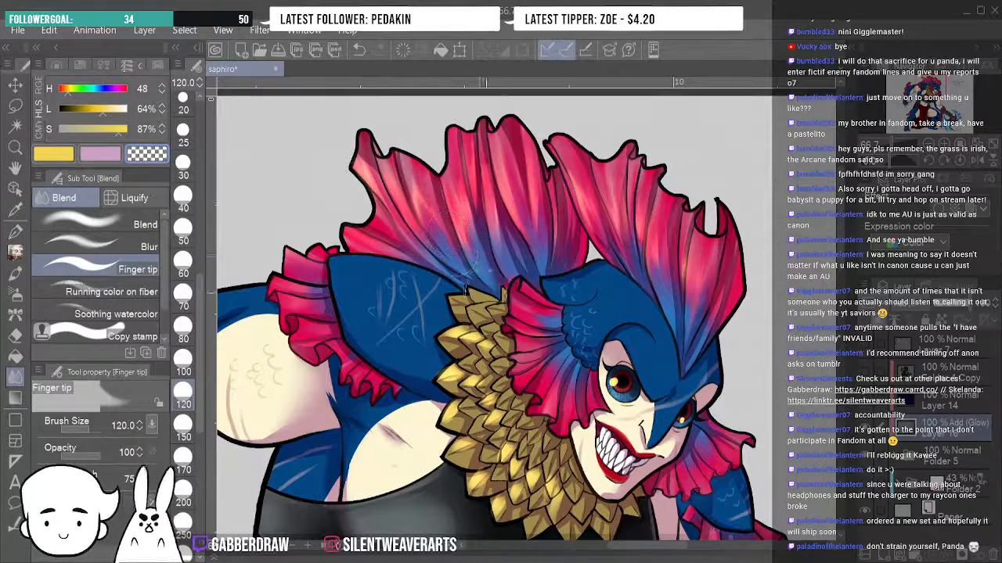
Try smudging the glow down the central folds of the large fin and undo those strokes.
{"action": "left_click_drag", "start_coordinate": [453, 192], "coordinate": [494, 284]}
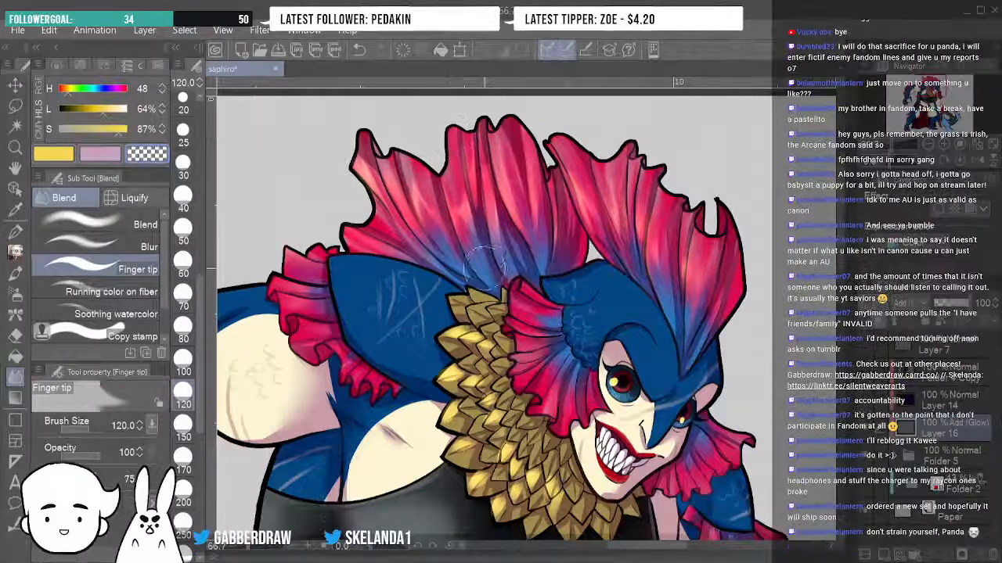
{"action": "left_click_drag", "start_coordinate": [486, 184], "coordinate": [505, 268]}
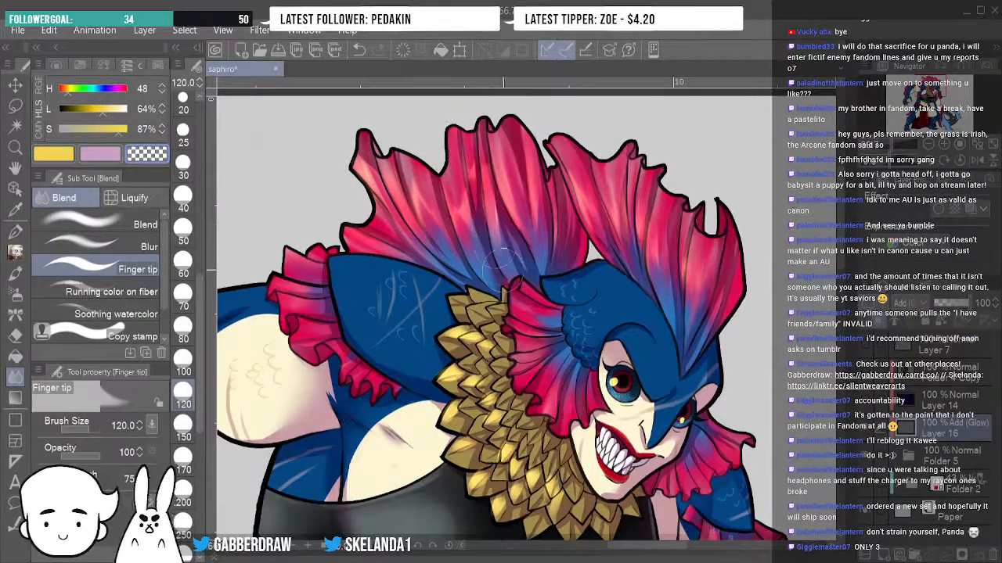
{"action": "left_click_drag", "start_coordinate": [489, 157], "coordinate": [499, 248]}
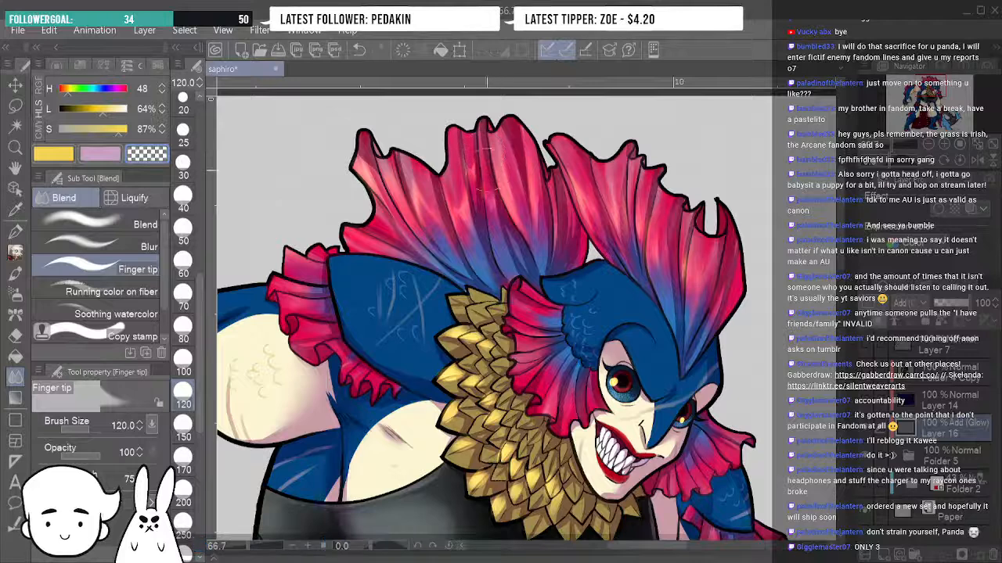
{"action": "mouse_move", "coordinate": [491, 184]}
{"action": "left_mouse_down"}
{"action": "mouse_move", "coordinate": [516, 270]}
{"action": "mouse_move", "coordinate": [513, 243]}
{"action": "left_mouse_up"}
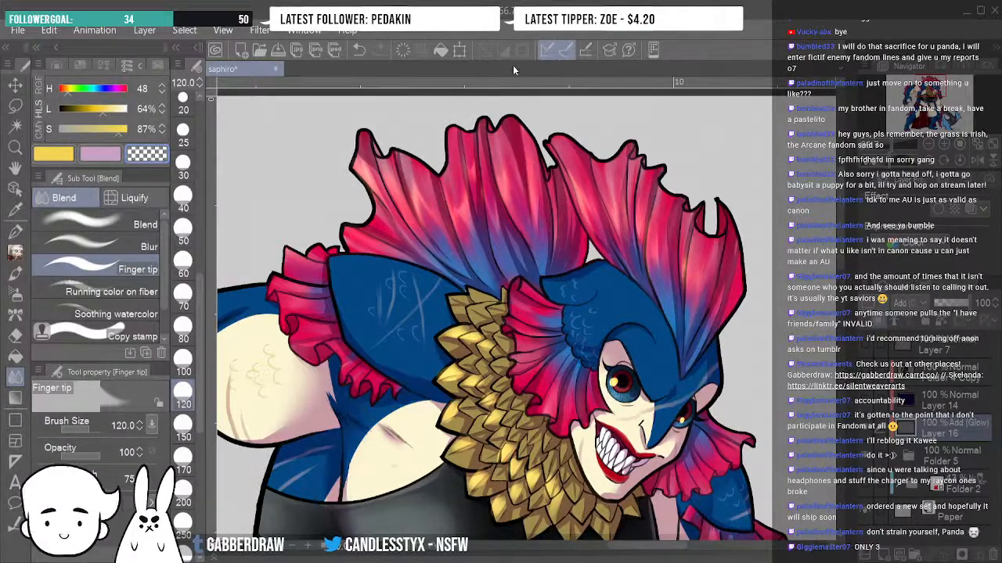
{"action": "left_click", "coordinate": [360, 52]}
{"action": "left_click", "coordinate": [361, 52]}
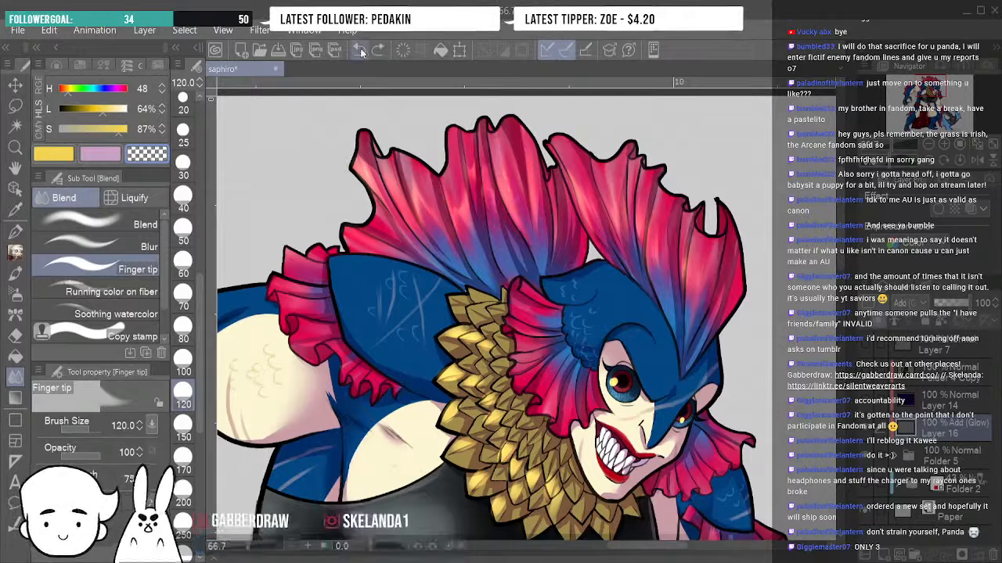
{"action": "left_click", "coordinate": [361, 52]}
{"action": "left_click", "coordinate": [361, 53]}
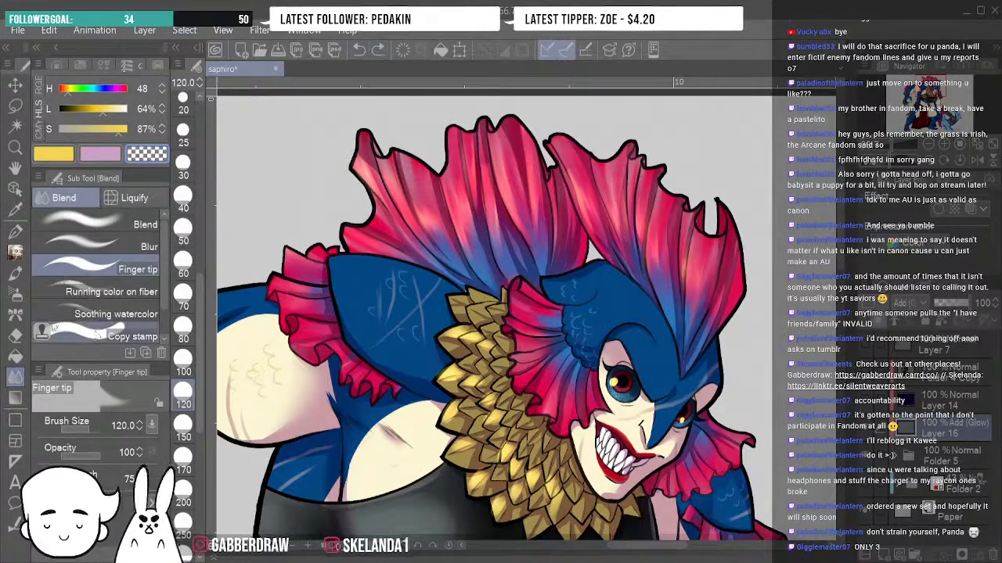
Thin the glow along the rear and central fin folds using the transparent Smooth watercolor brush at size 20.
{"action": "left_click", "coordinate": [16, 255]}
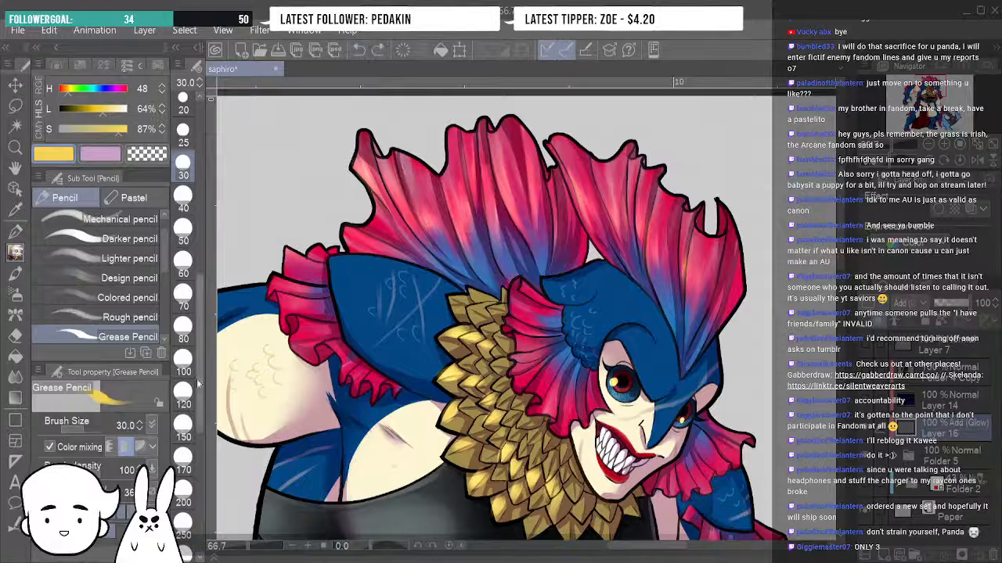
{"action": "key", "text": "b"}
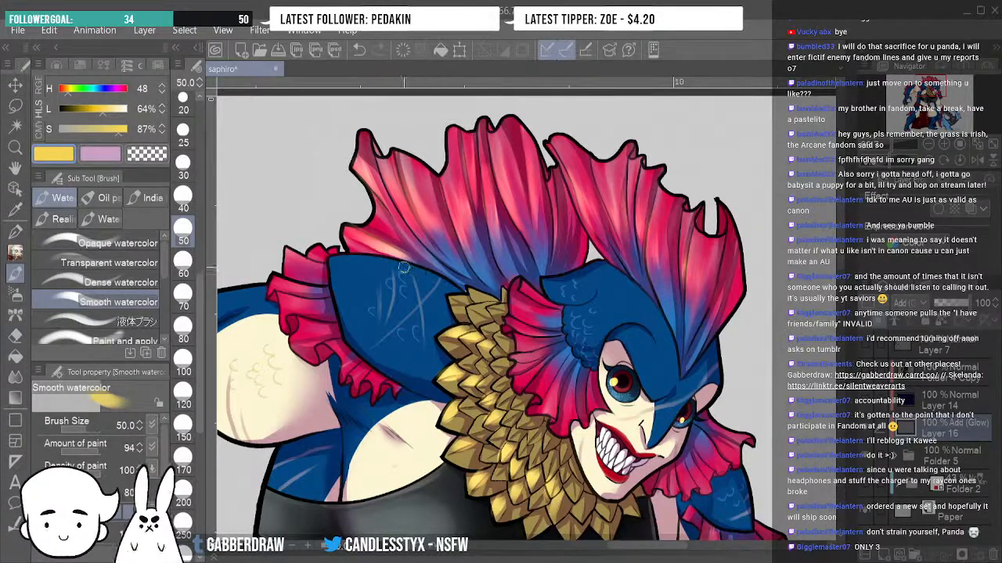
{"action": "left_click", "coordinate": [15, 378]}
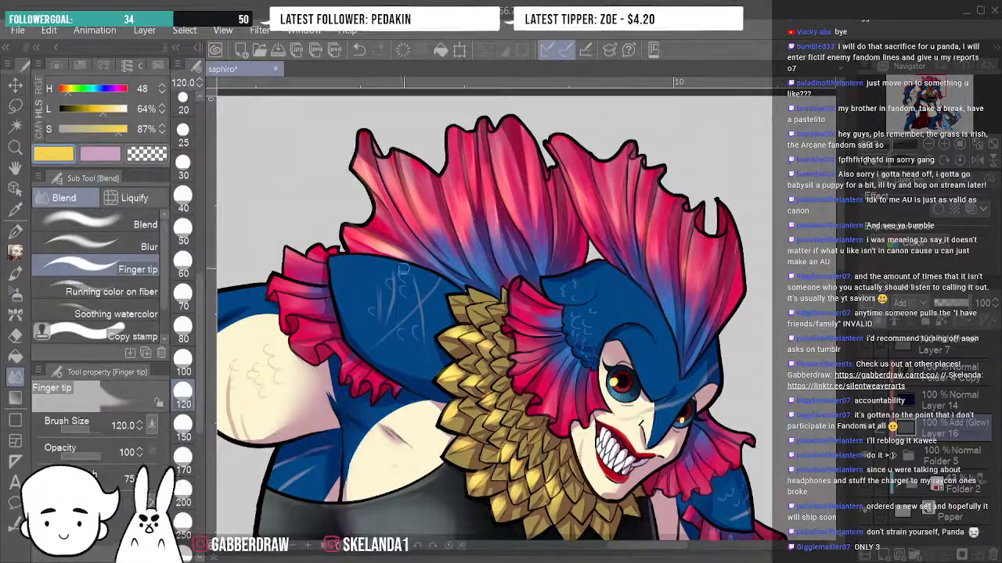
{"action": "left_click", "coordinate": [15, 252]}
{"action": "left_click", "coordinate": [15, 273]}
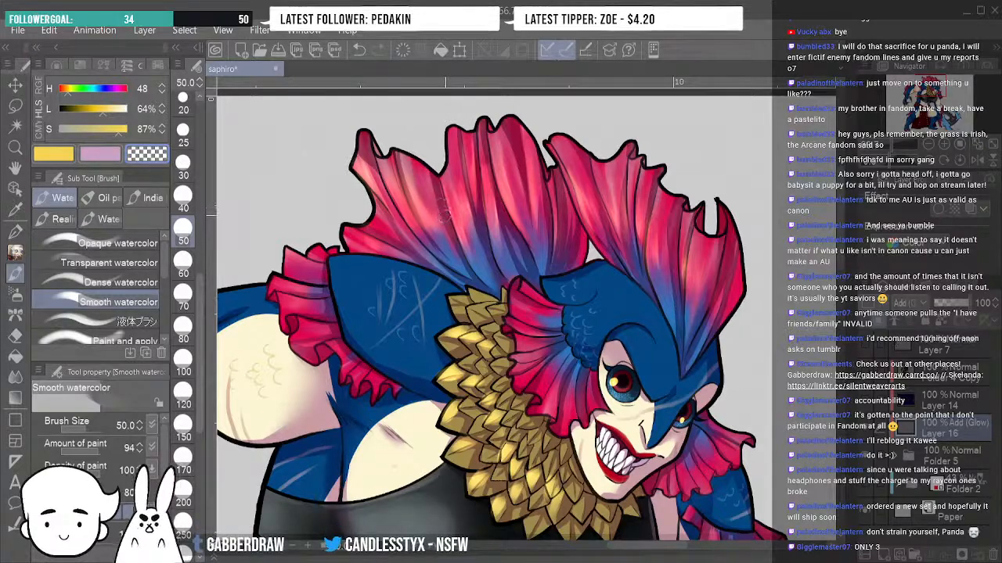
{"action": "left_click", "coordinate": [183, 108]}
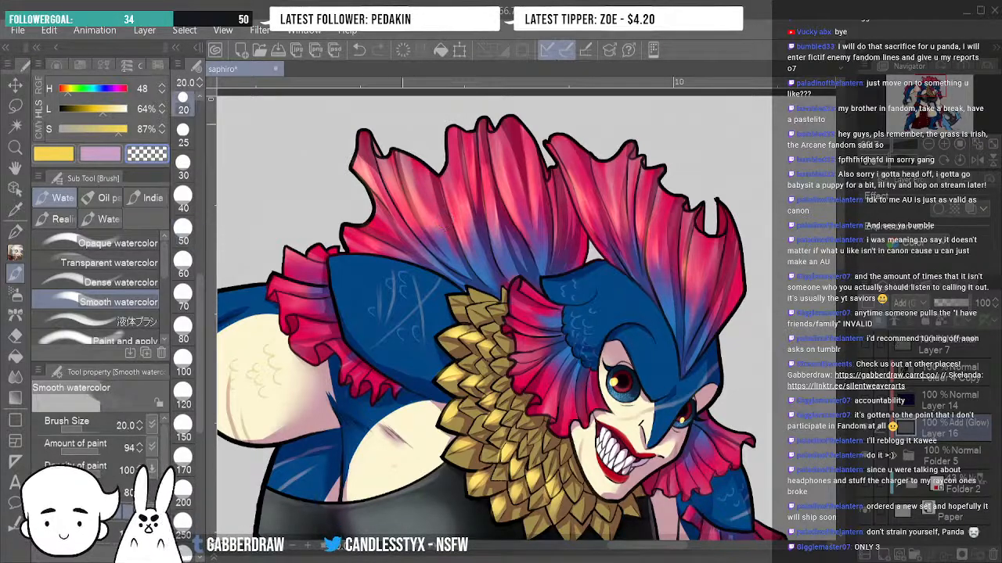
{"action": "mouse_move", "coordinate": [396, 160]}
{"action": "left_mouse_down"}
{"action": "mouse_move", "coordinate": [426, 228]}
{"action": "mouse_move", "coordinate": [475, 280]}
{"action": "left_mouse_up"}
{"action": "left_click_drag", "start_coordinate": [456, 129], "coordinate": [486, 235]}
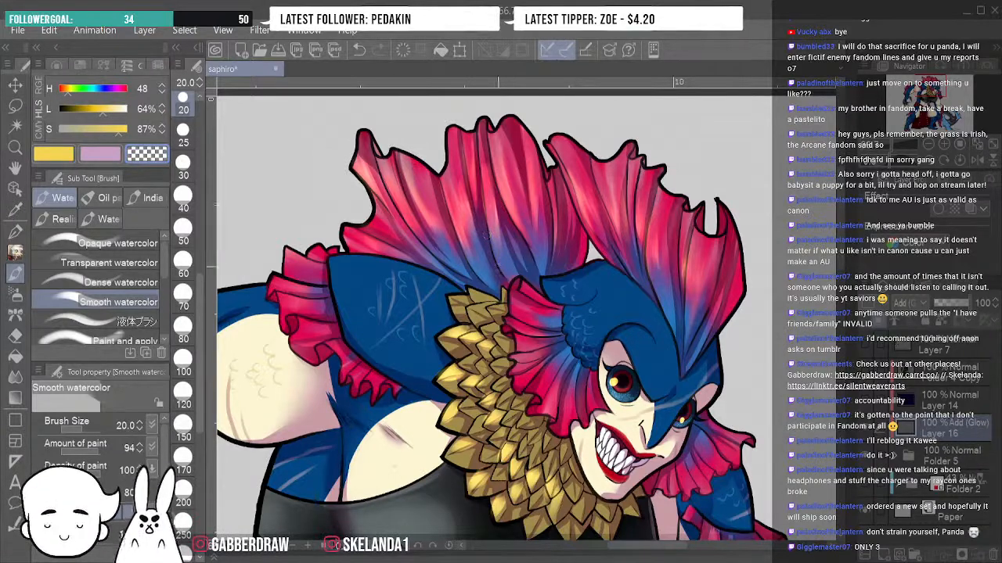
{"action": "left_click_drag", "start_coordinate": [473, 143], "coordinate": [486, 234]}
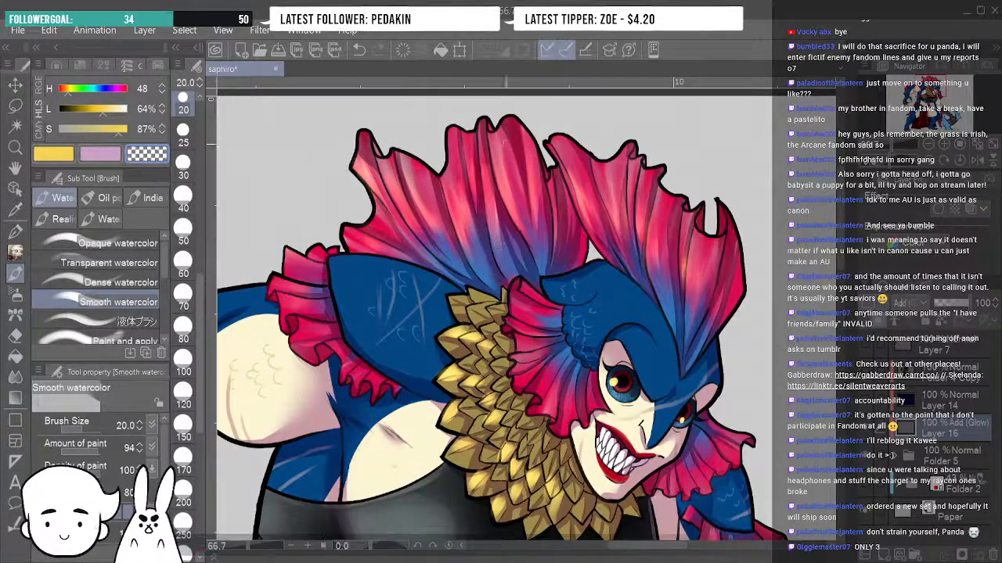
{"action": "left_click_drag", "start_coordinate": [484, 129], "coordinate": [524, 249]}
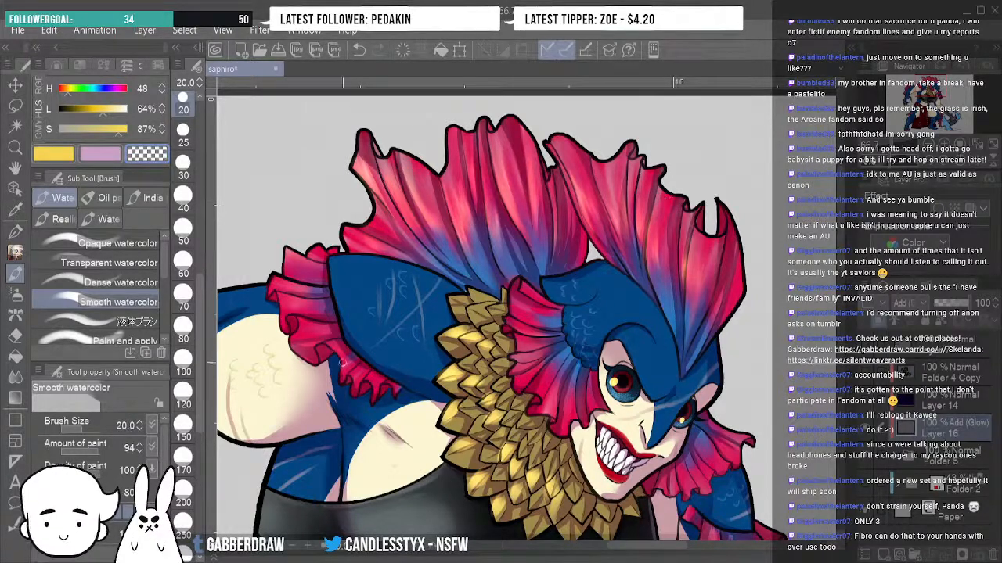
Thin the glow along the folds of the front head fin using the transparent Smooth watercolor brush at size 20.
{"action": "left_click", "coordinate": [15, 231]}
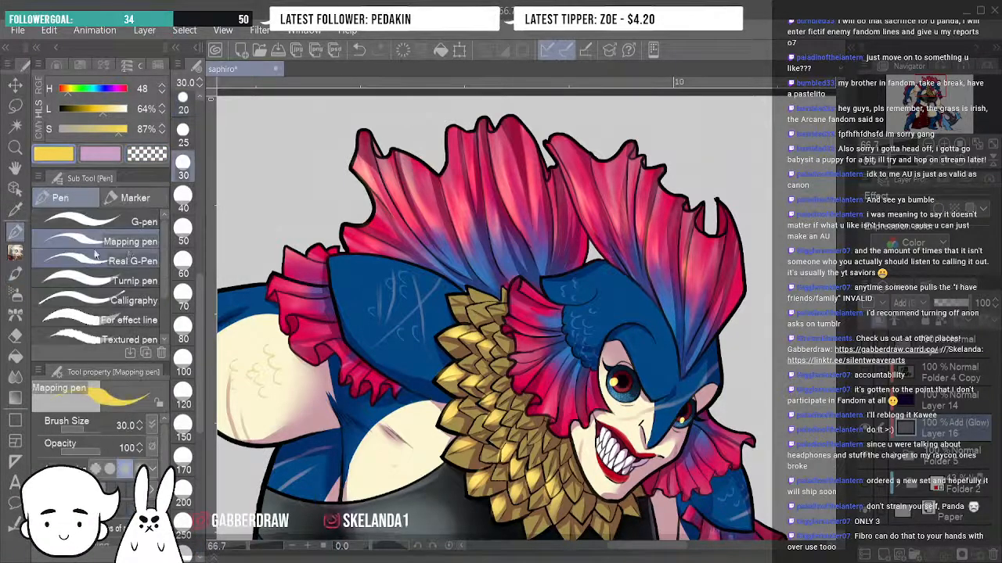
{"action": "left_click", "coordinate": [15, 275]}
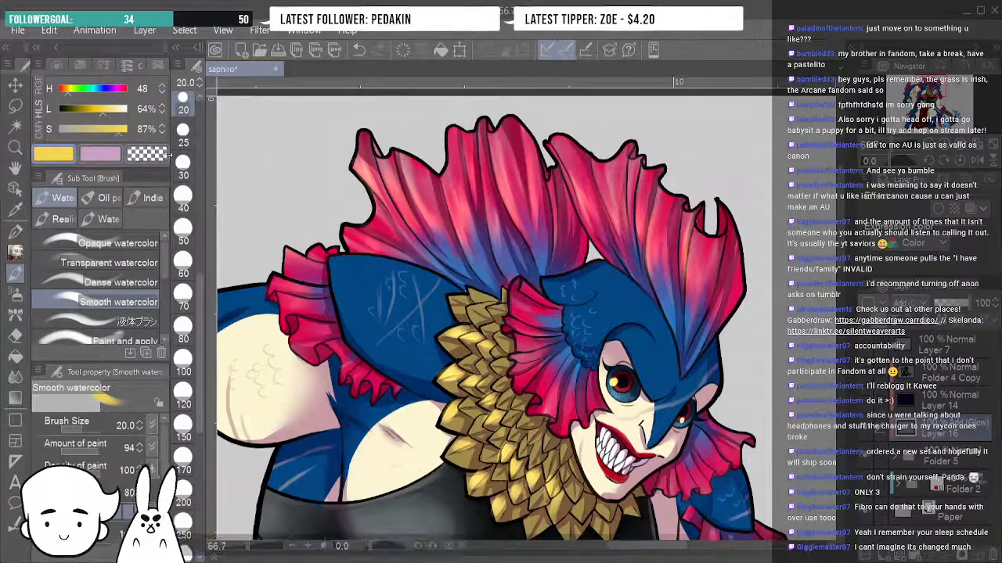
{"action": "left_click", "coordinate": [147, 154]}
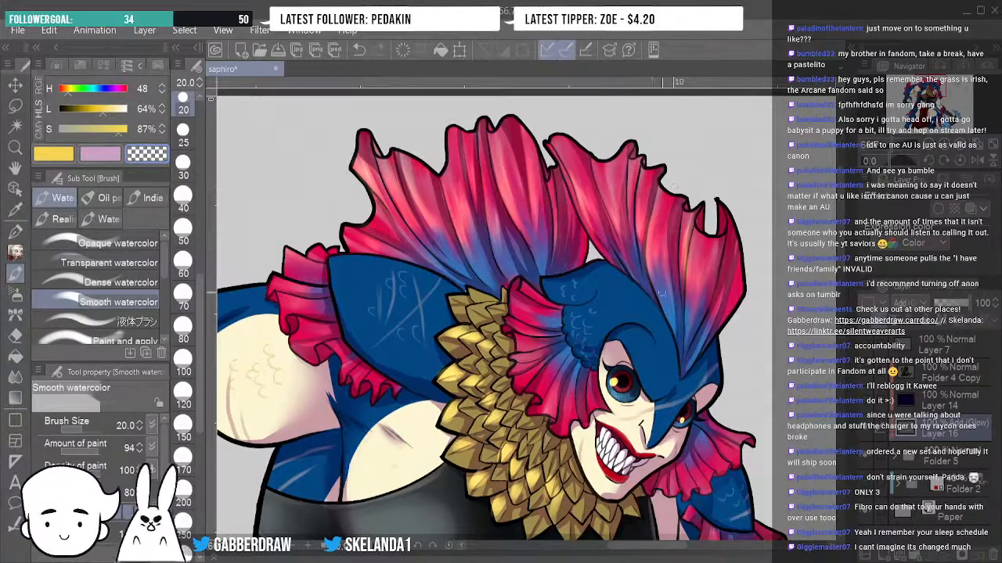
{"action": "mouse_move", "coordinate": [688, 227]}
{"action": "left_mouse_down"}
{"action": "mouse_move", "coordinate": [686, 277]}
{"action": "mouse_move", "coordinate": [702, 283]}
{"action": "left_mouse_up"}
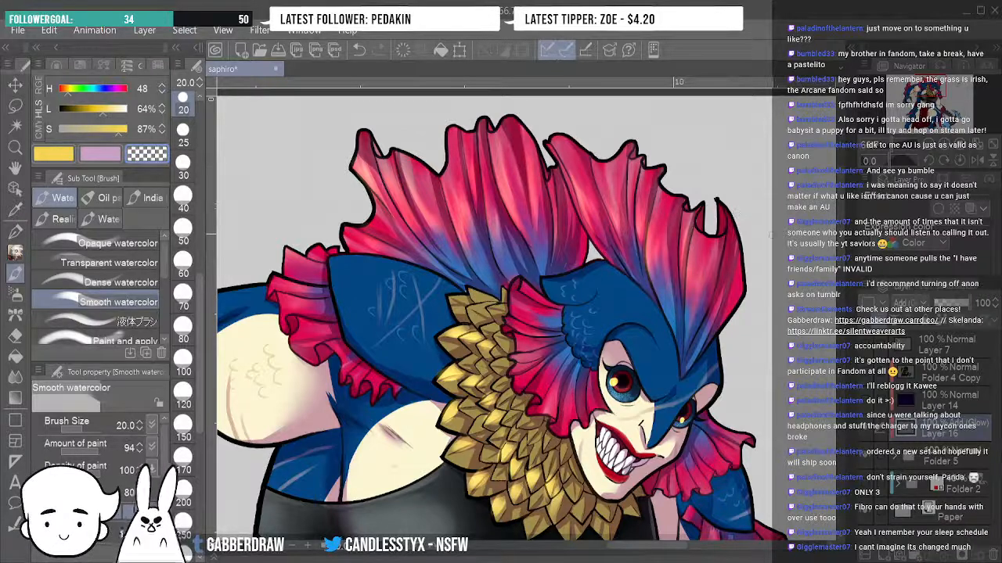
{"action": "key", "text": "ctrl+plus"}
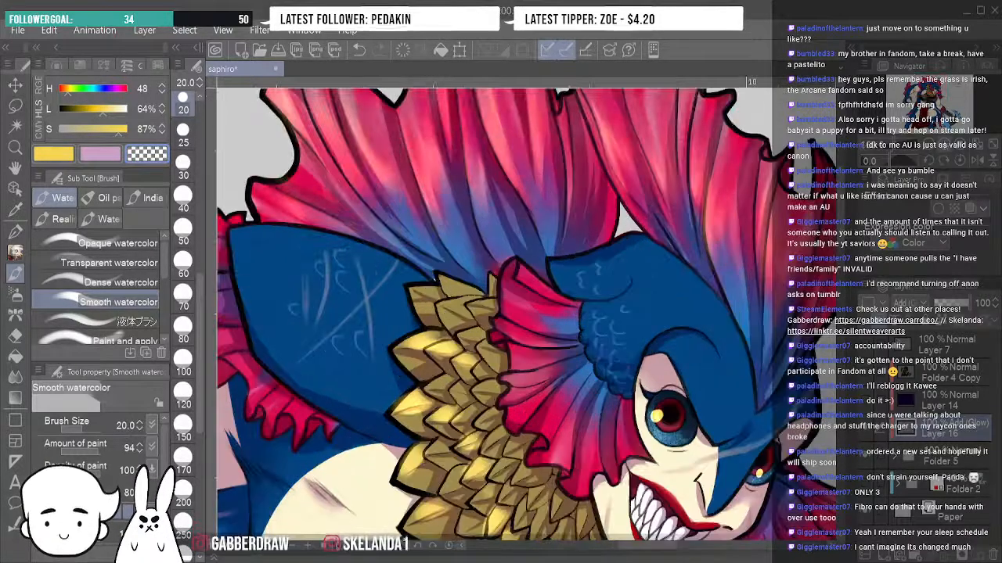
{"action": "key", "text": "ctrl+minus"}
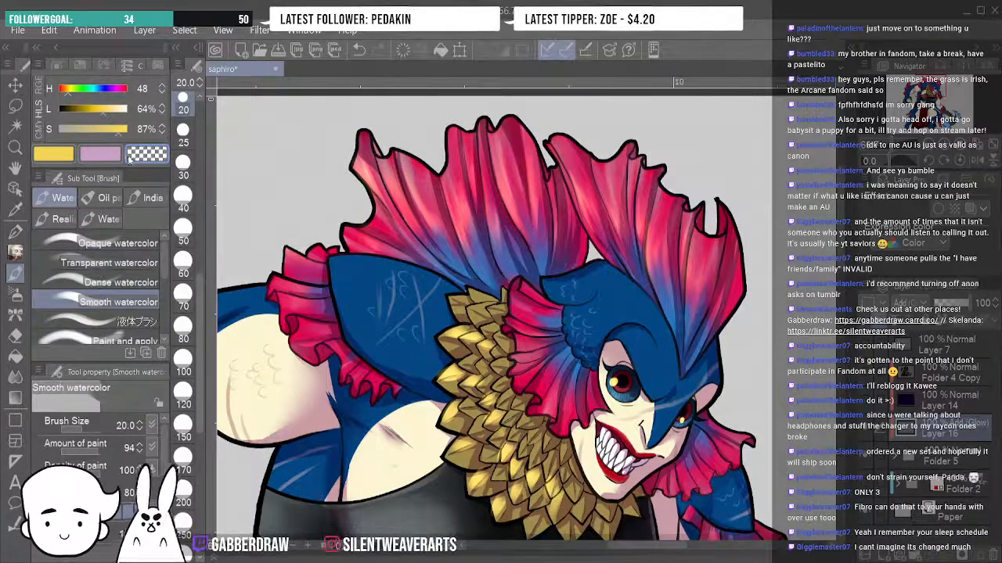
Add yellow glow highlights to the folds of the shoulder ruffle using the Smooth watercolor brush at size 20.
{"action": "left_click", "coordinate": [69, 148]}
{"action": "left_click", "coordinate": [929, 160]}
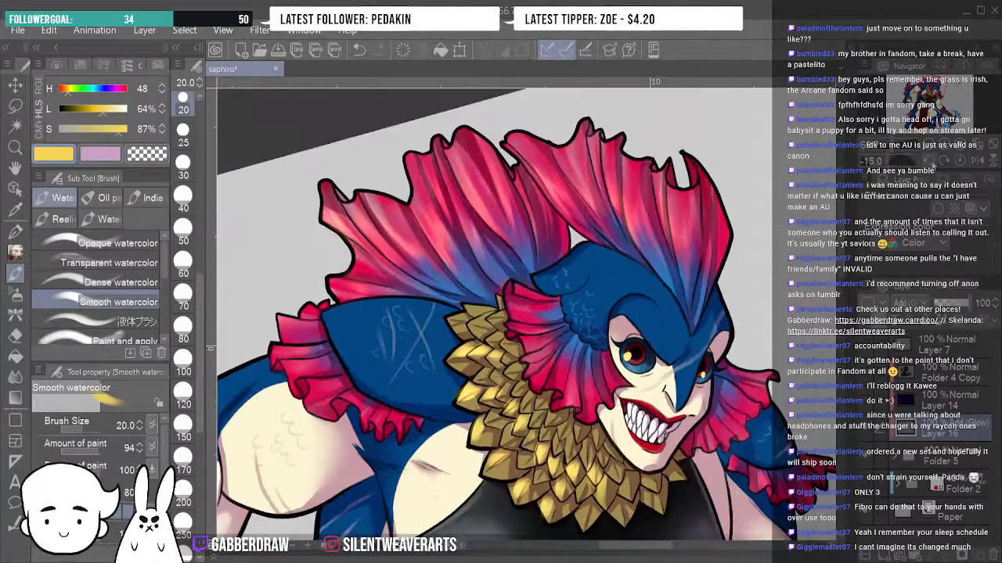
{"action": "left_click", "coordinate": [929, 160]}
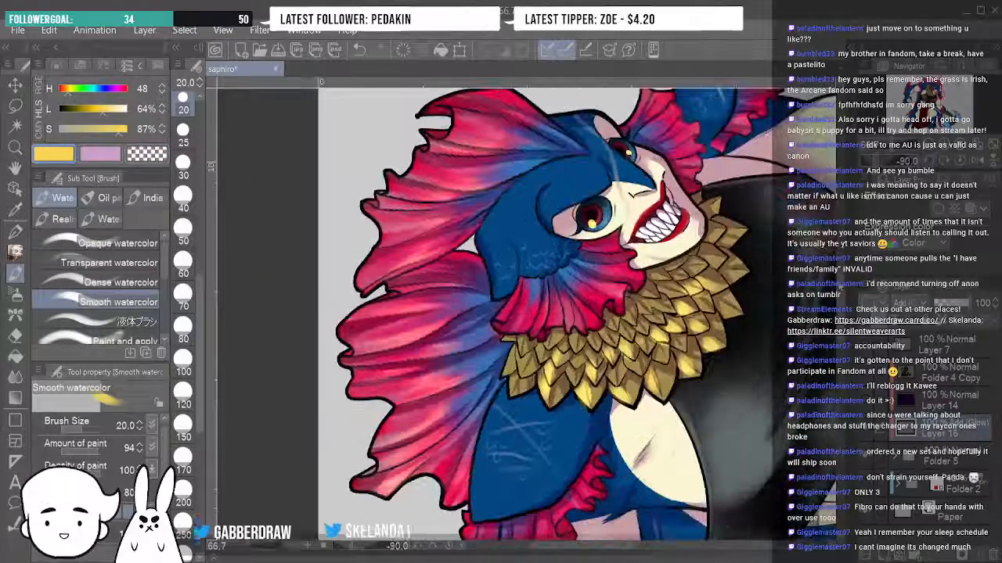
{"action": "scroll", "coordinate": [486, 306], "scroll_direction": "down", "scroll_amount": 5}
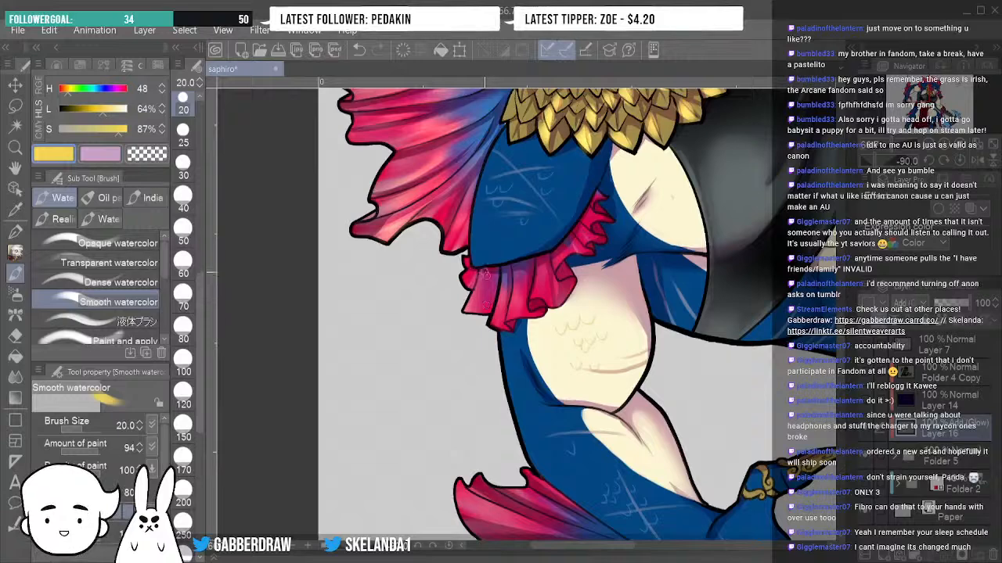
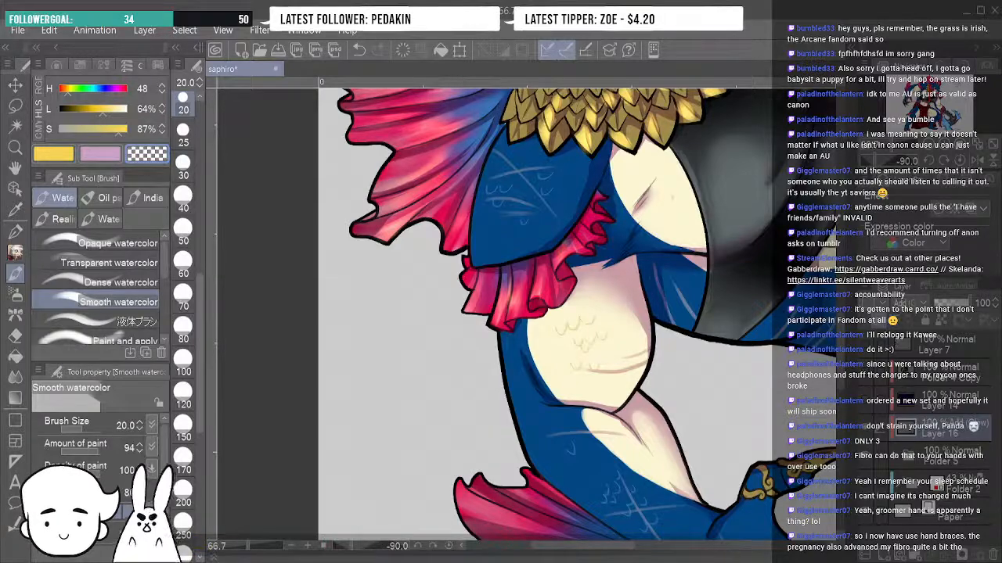
Paint broad yellow glow over the folds of the arm fin using the Smooth watercolor brush at size 60.
{"action": "left_click", "coordinate": [960, 161]}
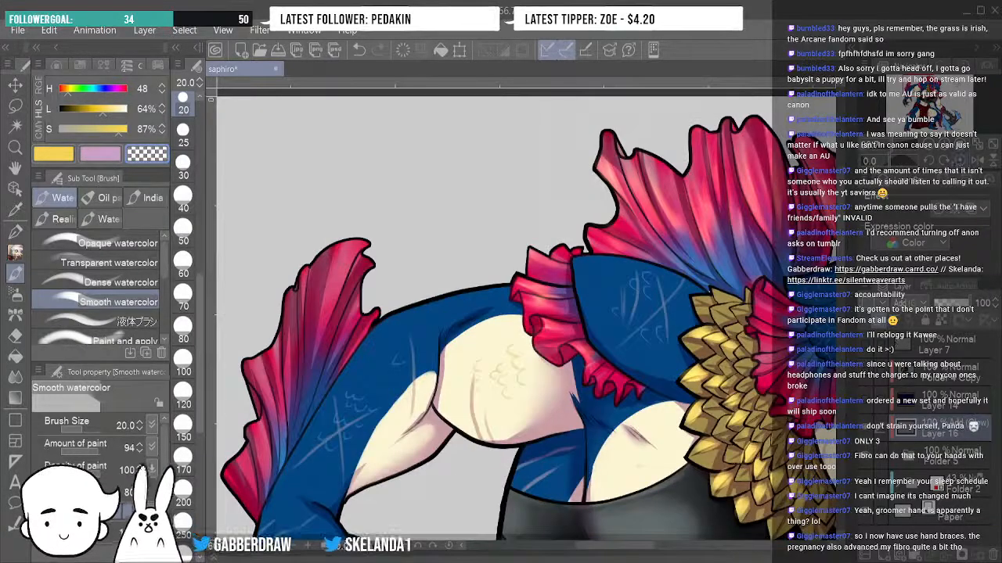
{"action": "left_click_drag", "start_coordinate": [438, 477], "coordinate": [533, 321]}
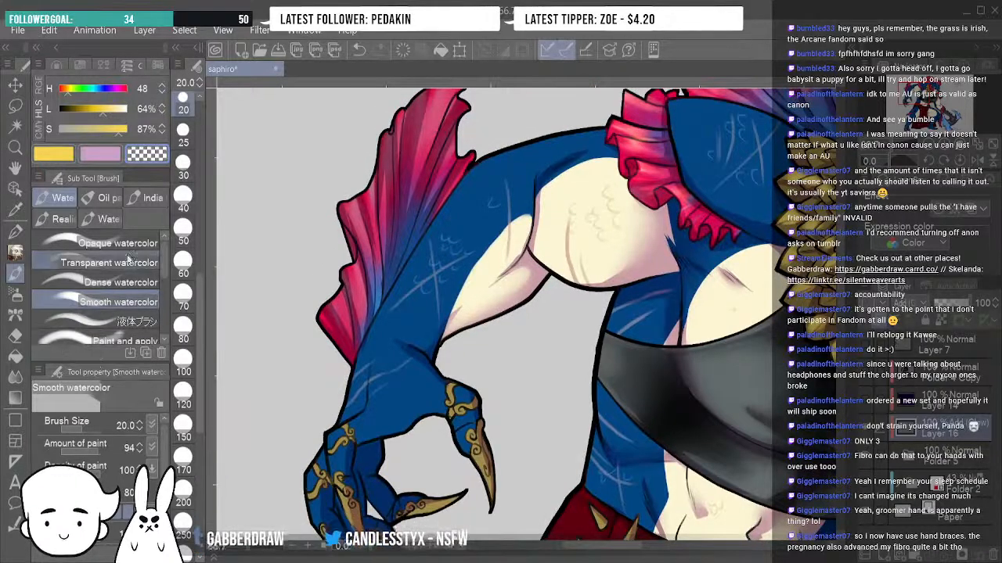
{"action": "left_click", "coordinate": [184, 404]}
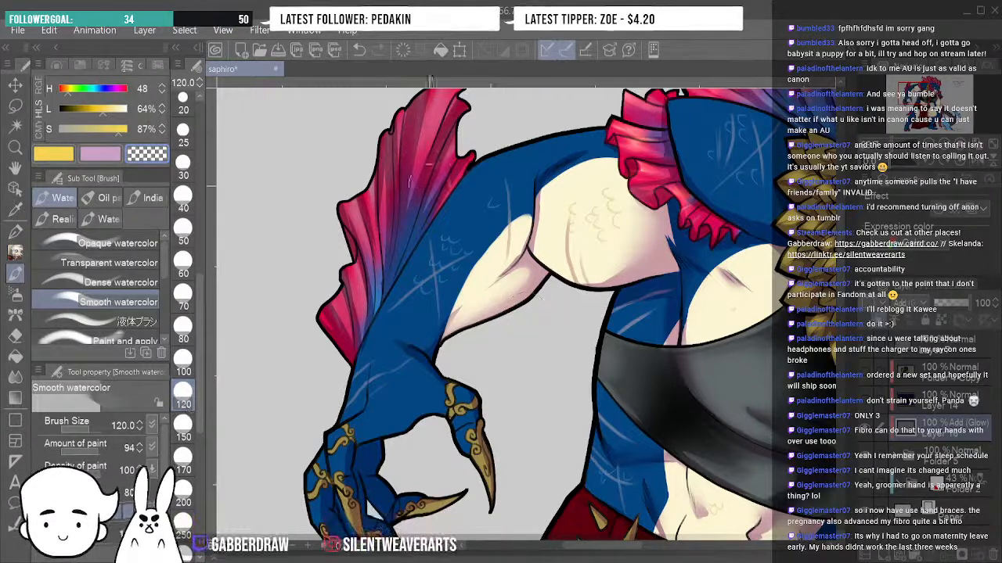
{"action": "key", "text": "c"}
{"action": "key", "text": "p"}
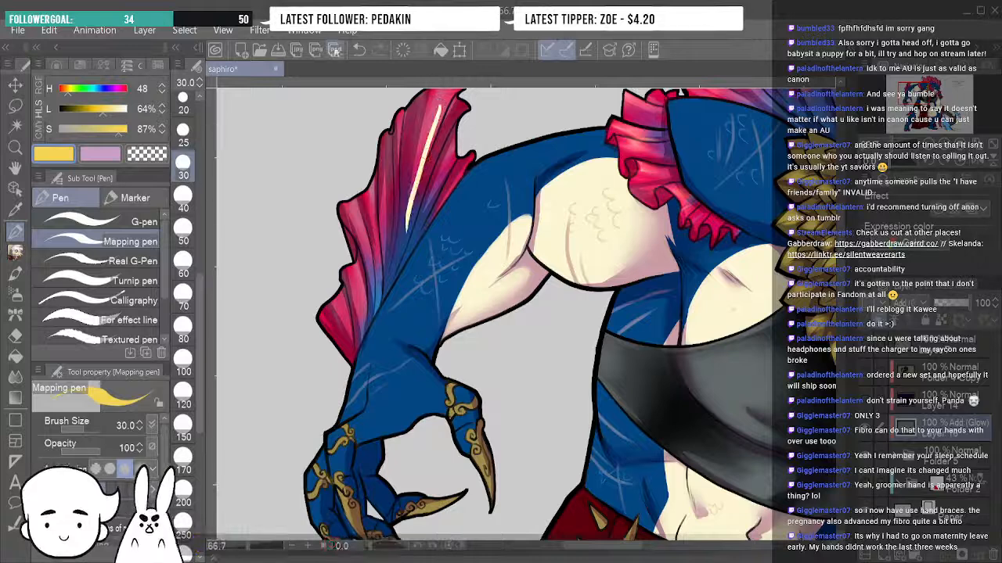
{"action": "left_click", "coordinate": [14, 252]}
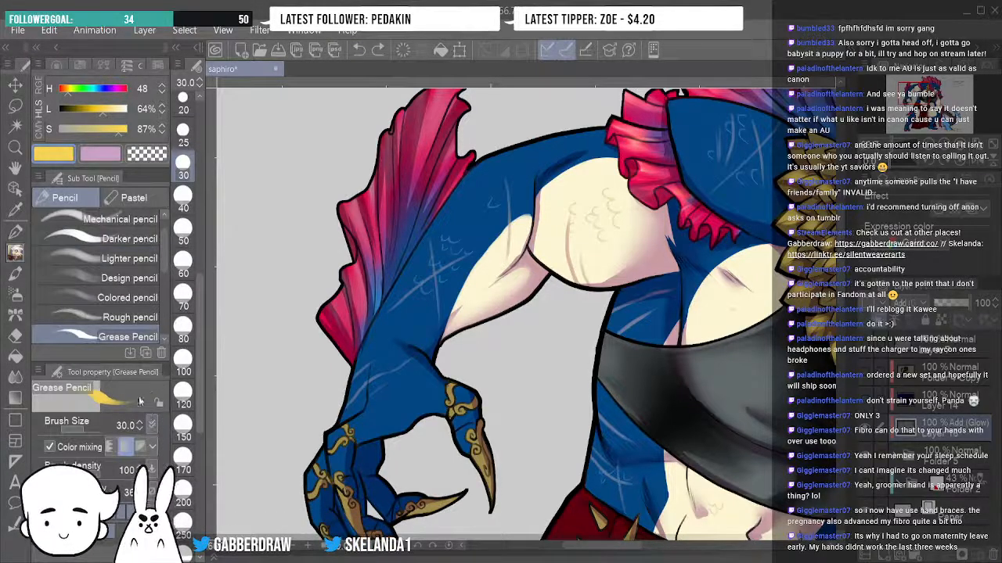
{"action": "left_click", "coordinate": [15, 272]}
{"action": "left_click_drag", "start_coordinate": [411, 180], "coordinate": [342, 339]}
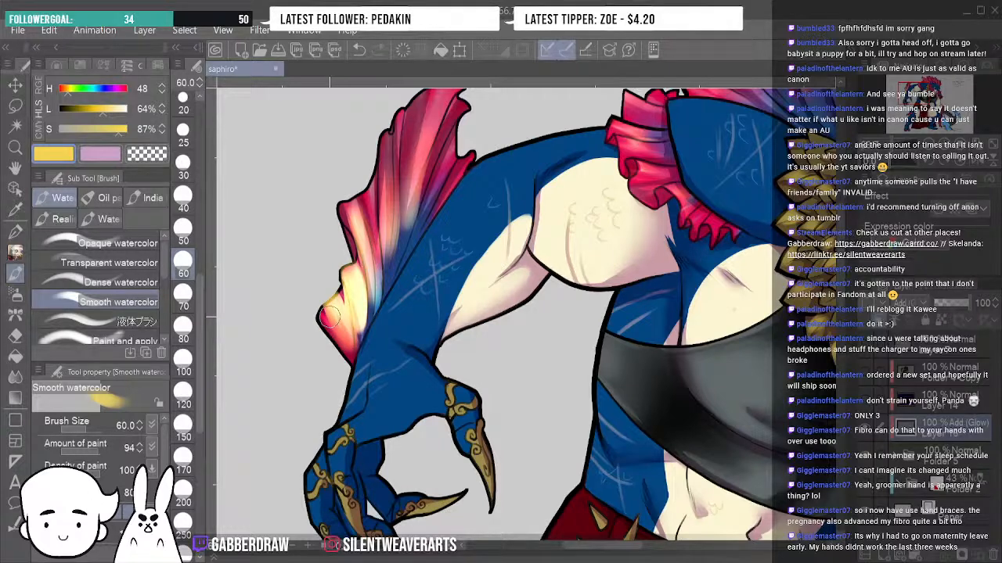
Trim the glow on the lower folds of the arm fin using the transparent color at brush size 60.
{"action": "left_click", "coordinate": [146, 153]}
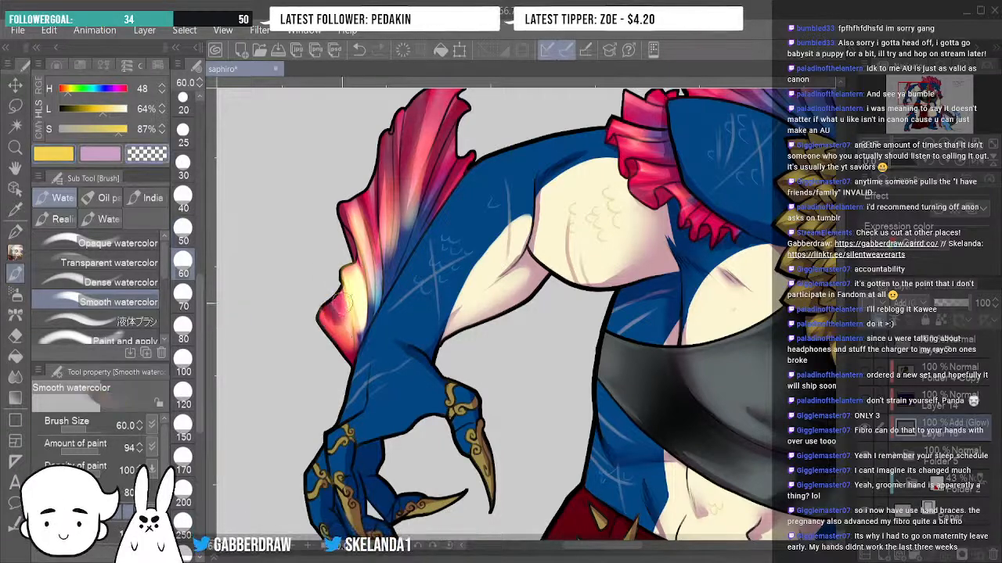
{"action": "mouse_move", "coordinate": [343, 270]}
{"action": "left_mouse_down"}
{"action": "mouse_move", "coordinate": [367, 334]}
{"action": "mouse_move", "coordinate": [359, 356]}
{"action": "mouse_move", "coordinate": [359, 289]}
{"action": "mouse_move", "coordinate": [345, 357]}
{"action": "left_mouse_up"}
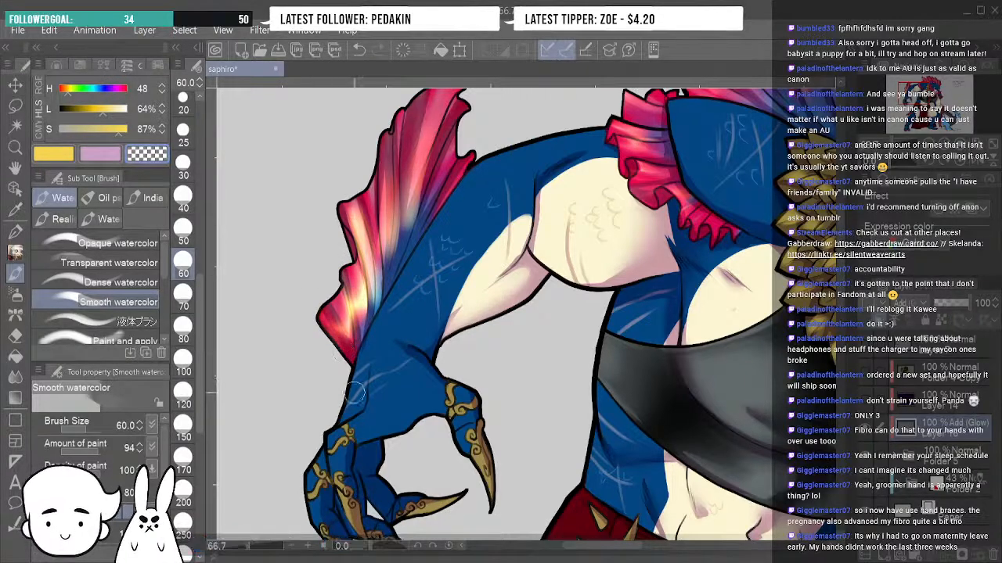
{"action": "left_click_drag", "start_coordinate": [349, 287], "coordinate": [354, 346]}
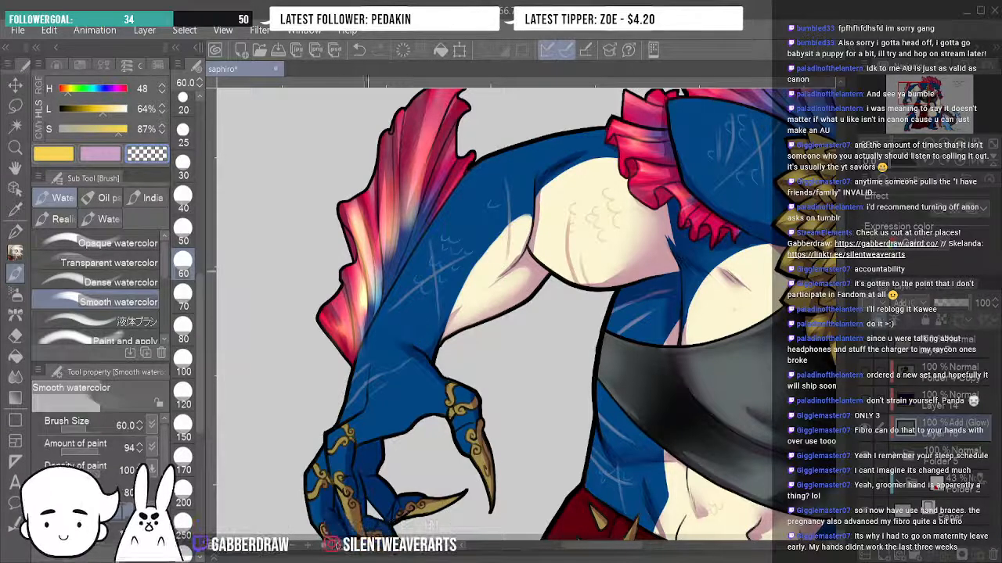
{"action": "mouse_move", "coordinate": [368, 272]}
{"action": "left_mouse_down"}
{"action": "mouse_move", "coordinate": [375, 311]}
{"action": "mouse_move", "coordinate": [368, 258]}
{"action": "left_mouse_up"}
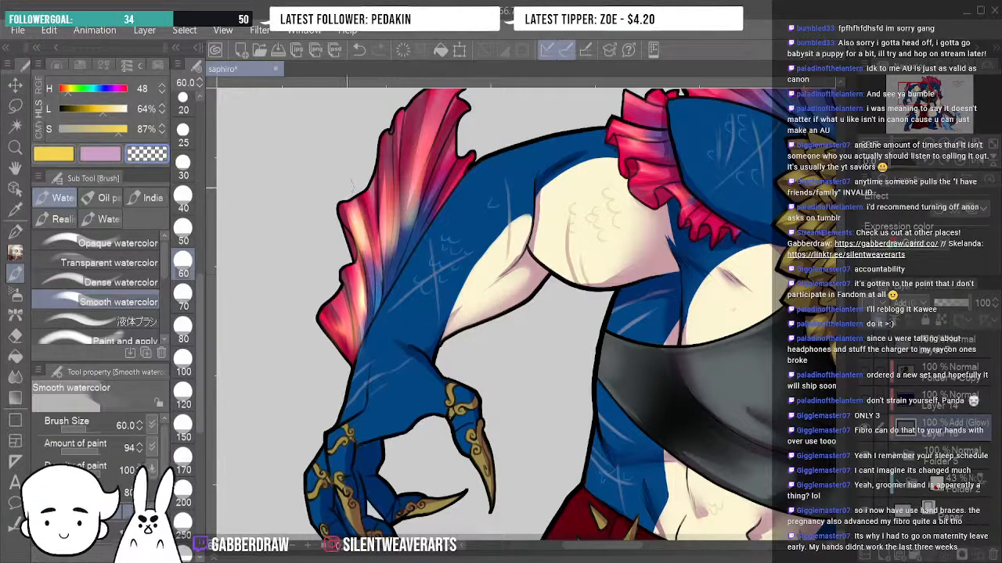
Cut back the glow along the arm fin's middle folds and down to its base with the transparent brush at size 60.
{"action": "left_click_drag", "start_coordinate": [349, 192], "coordinate": [357, 241]}
{"action": "mouse_move", "coordinate": [388, 184]}
{"action": "left_mouse_down"}
{"action": "mouse_move", "coordinate": [383, 288]}
{"action": "mouse_move", "coordinate": [398, 208]}
{"action": "left_mouse_up"}
{"action": "key", "text": "ctrl+z"}
{"action": "left_click_drag", "start_coordinate": [389, 166], "coordinate": [388, 213]}
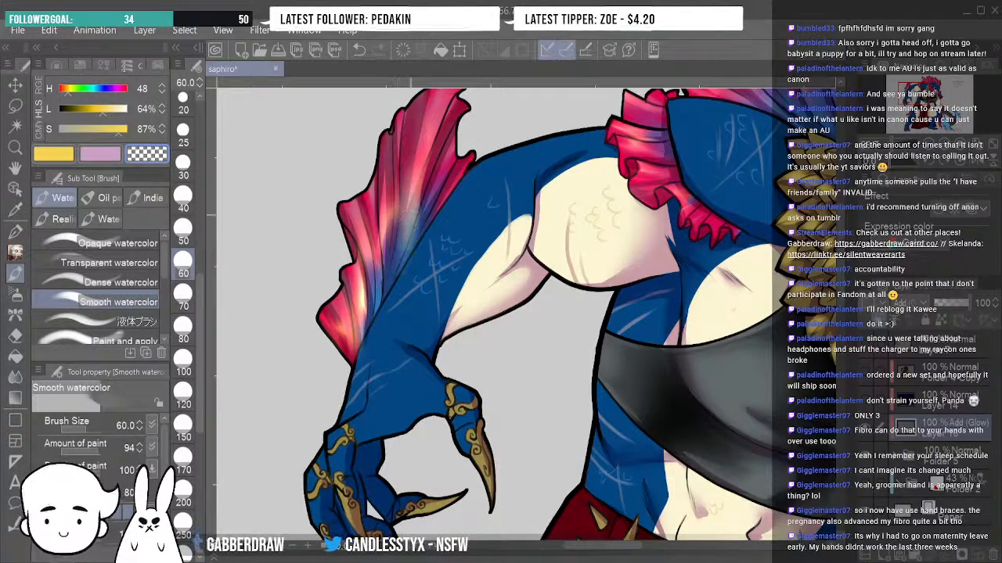
{"action": "left_click_drag", "start_coordinate": [389, 301], "coordinate": [430, 206]}
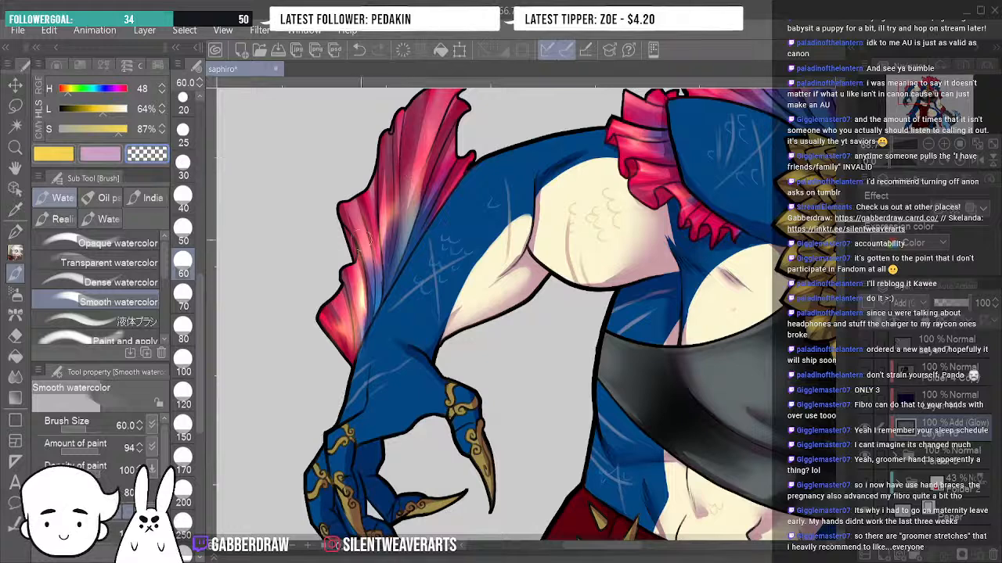
{"action": "left_click_drag", "start_coordinate": [351, 252], "coordinate": [368, 349]}
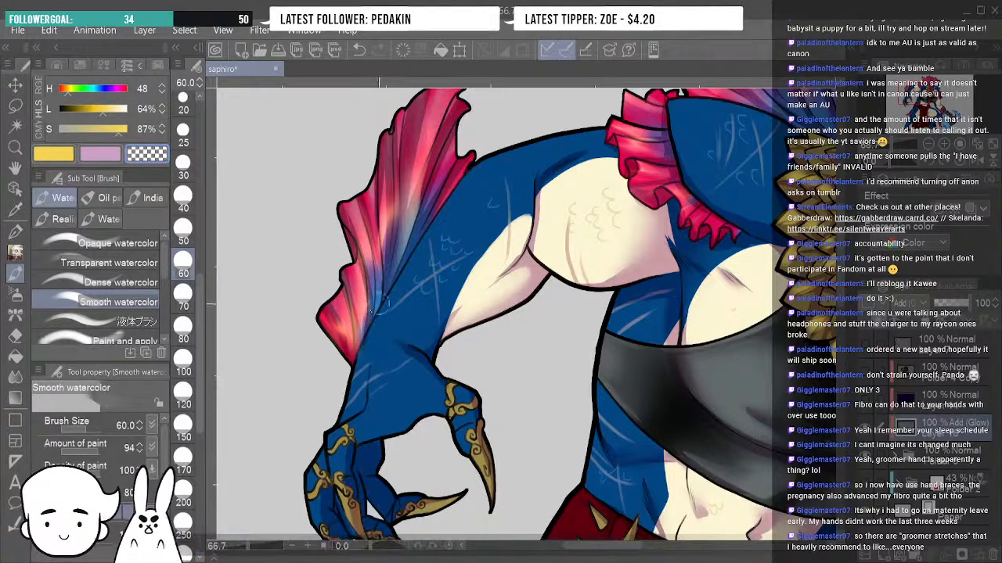
{"action": "mouse_move", "coordinate": [381, 298]}
{"action": "left_mouse_down"}
{"action": "mouse_move", "coordinate": [364, 354]}
{"action": "mouse_move", "coordinate": [364, 317]}
{"action": "left_mouse_up"}
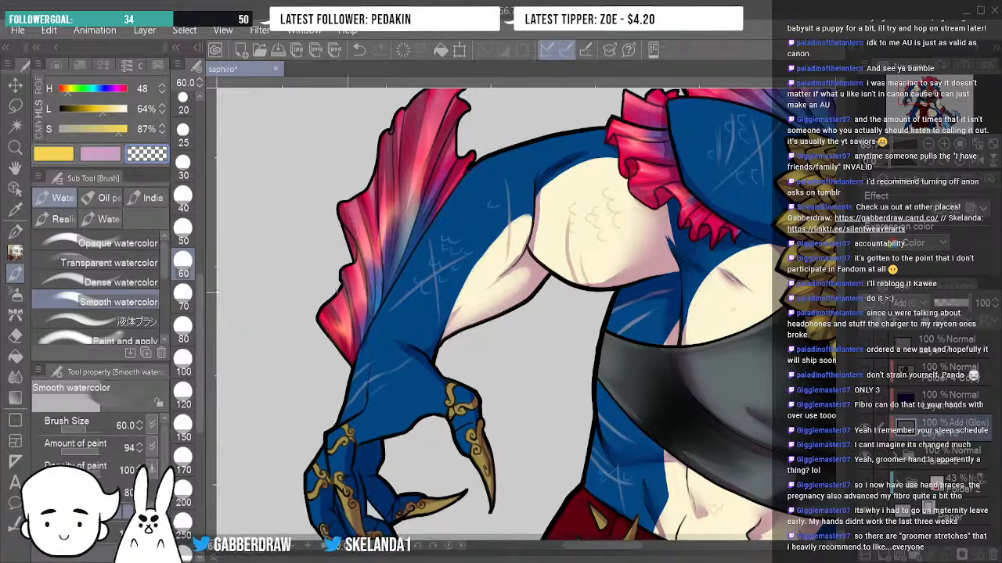
Thin the glow between the arm fin's middle and upper folds using the transparent Smooth watercolor brush at size 25.
{"action": "left_click", "coordinate": [183, 138]}
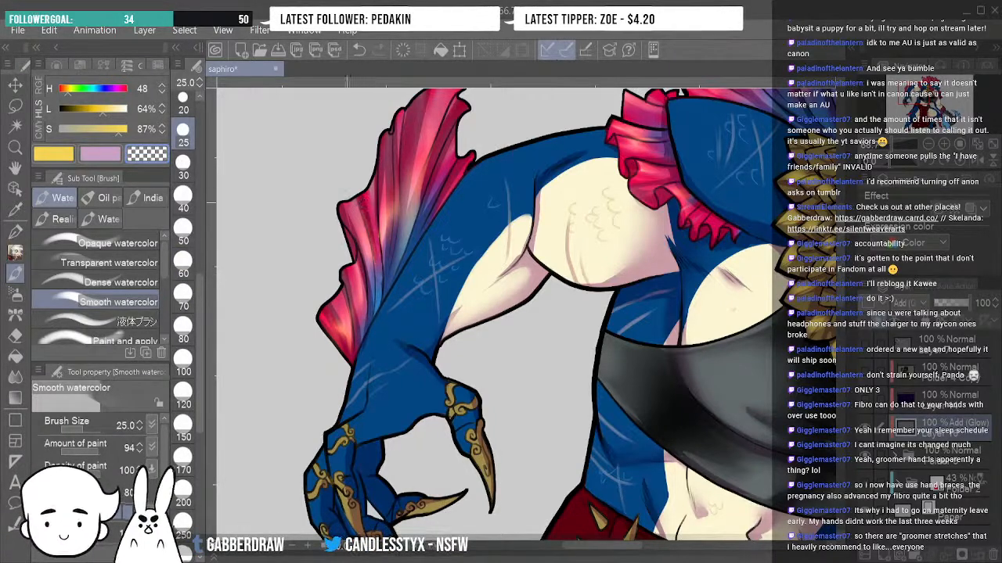
{"action": "left_click_drag", "start_coordinate": [349, 205], "coordinate": [371, 302]}
{"action": "left_click_drag", "start_coordinate": [381, 179], "coordinate": [390, 276]}
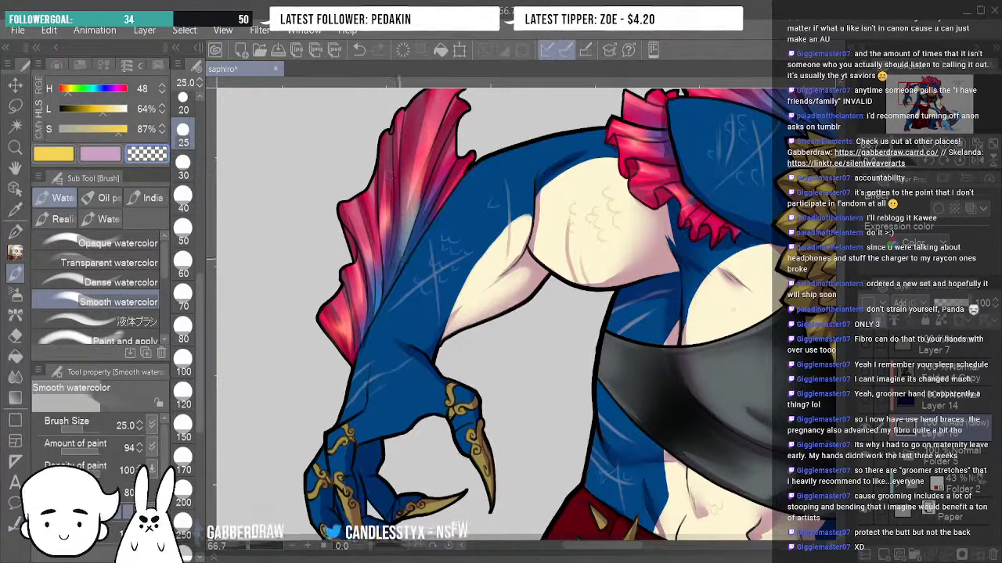
{"action": "mouse_move", "coordinate": [411, 199]}
{"action": "left_mouse_down"}
{"action": "mouse_move", "coordinate": [401, 245]}
{"action": "mouse_move", "coordinate": [406, 238]}
{"action": "left_mouse_up"}
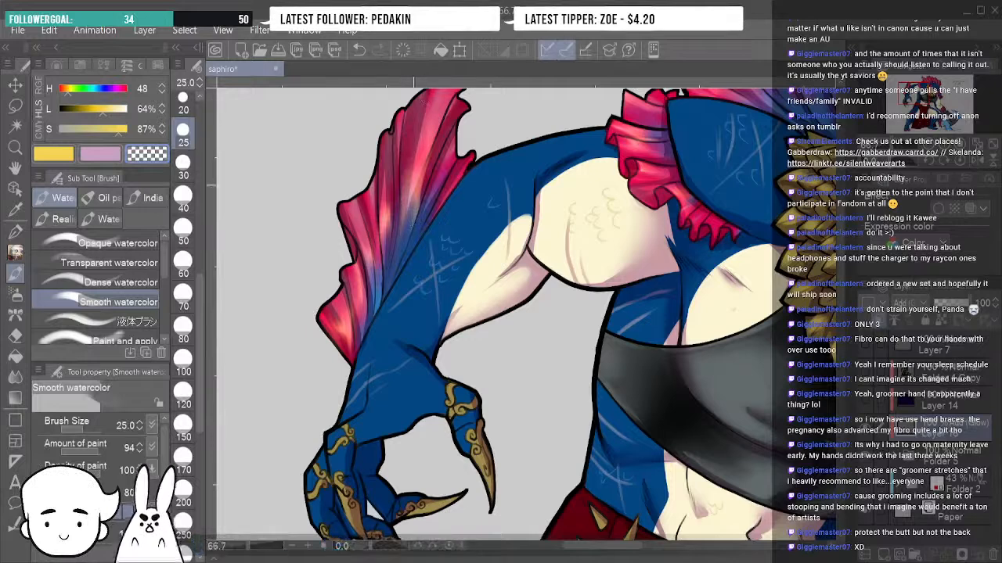
{"action": "left_click_drag", "start_coordinate": [418, 149], "coordinate": [399, 247]}
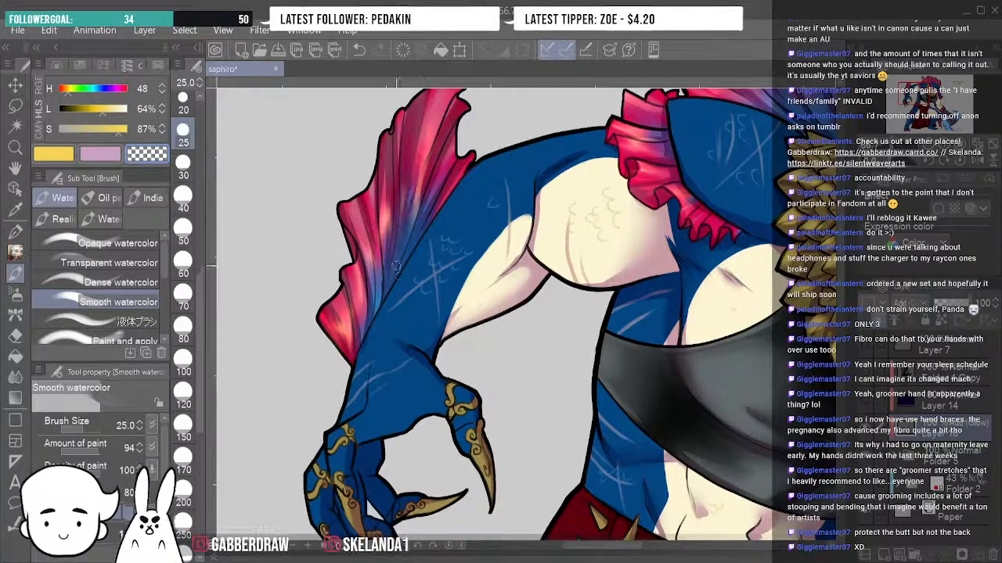
{"action": "key", "text": "ctrl+z"}
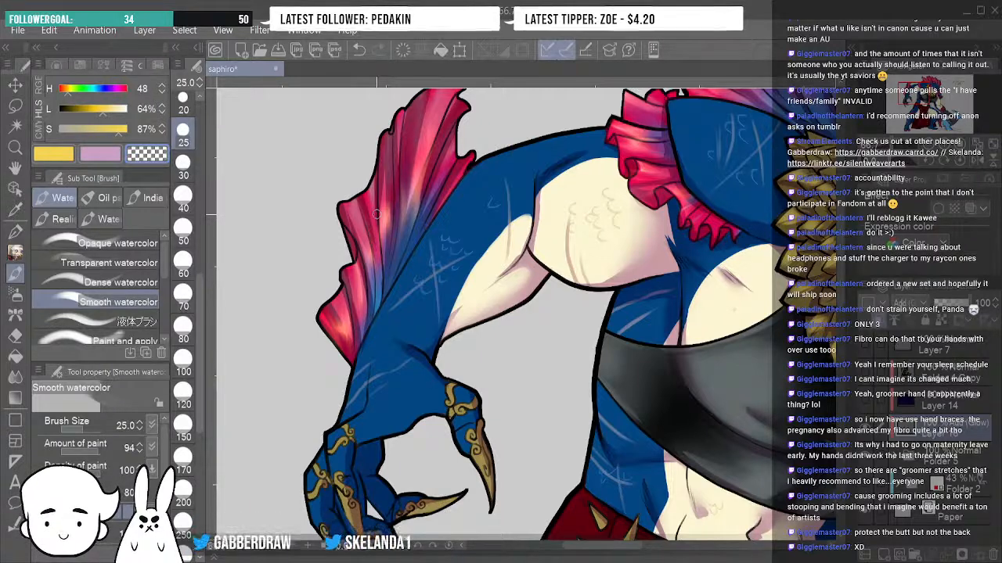
Try smudging the glow up the arm fin's upper folds with the Finger tip blending tool at size 120 and undo those strokes.
{"action": "left_click_drag", "start_coordinate": [842, 267], "coordinate": [844, 235]}
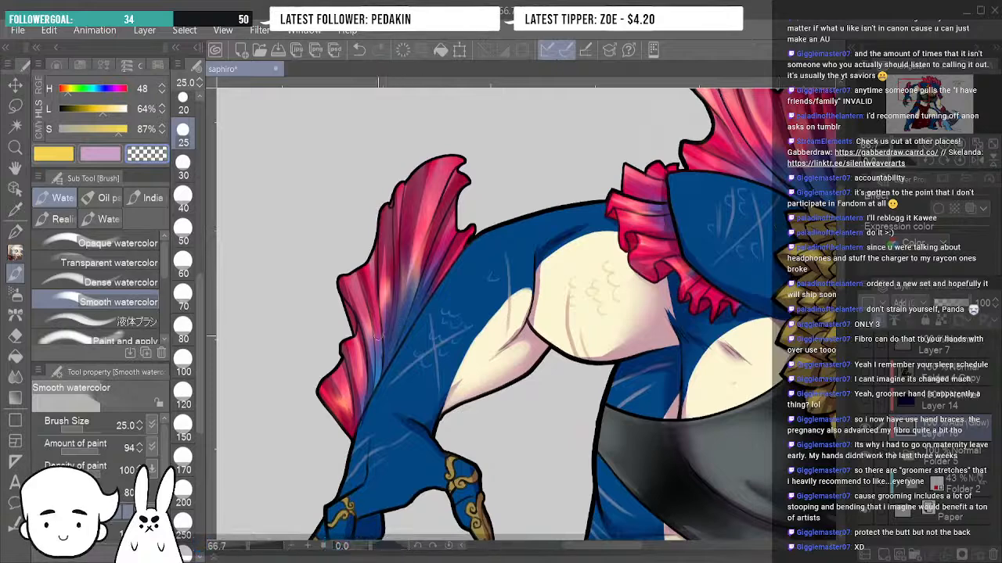
{"action": "key", "text": "j"}
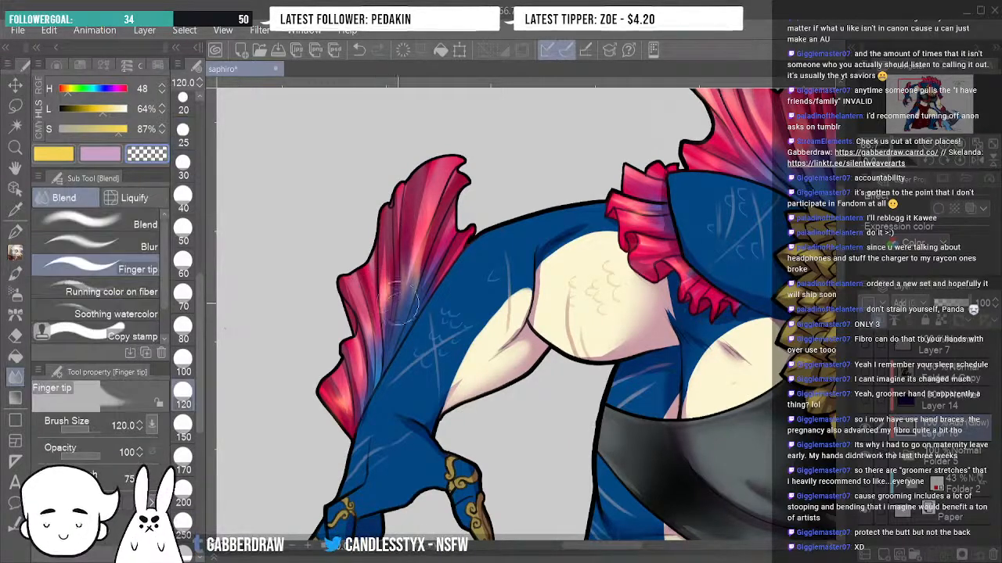
{"action": "mouse_move", "coordinate": [393, 319]}
{"action": "left_mouse_down"}
{"action": "mouse_move", "coordinate": [396, 222]}
{"action": "mouse_move", "coordinate": [397, 232]}
{"action": "left_mouse_up"}
{"action": "left_click_drag", "start_coordinate": [415, 274], "coordinate": [427, 202]}
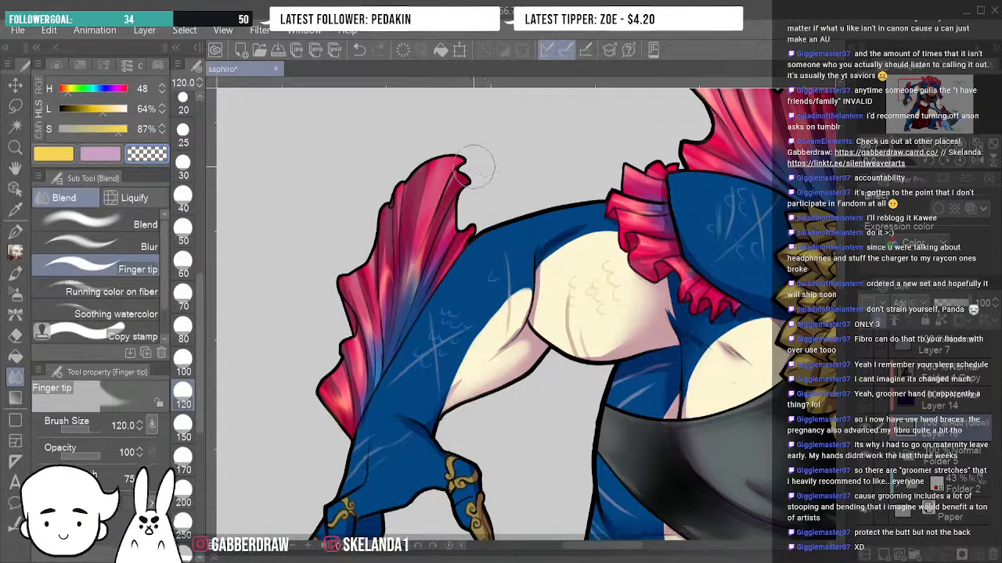
{"action": "left_click", "coordinate": [360, 51]}
{"action": "left_click", "coordinate": [360, 51]}
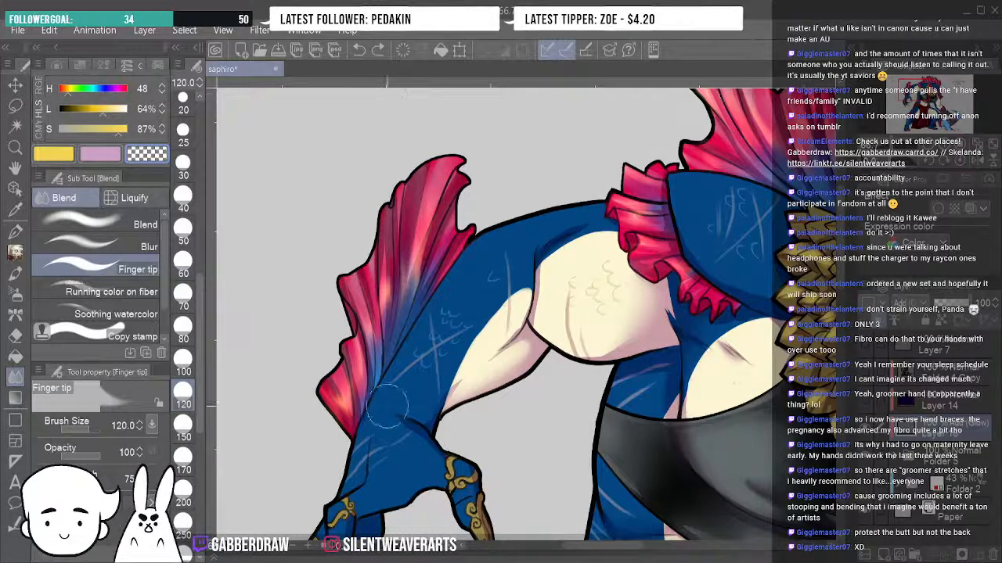
Trim the glow along the arm fin's middle and upper folds with the transparent Smooth watercolor brush at size 25.
{"action": "left_click", "coordinate": [15, 272]}
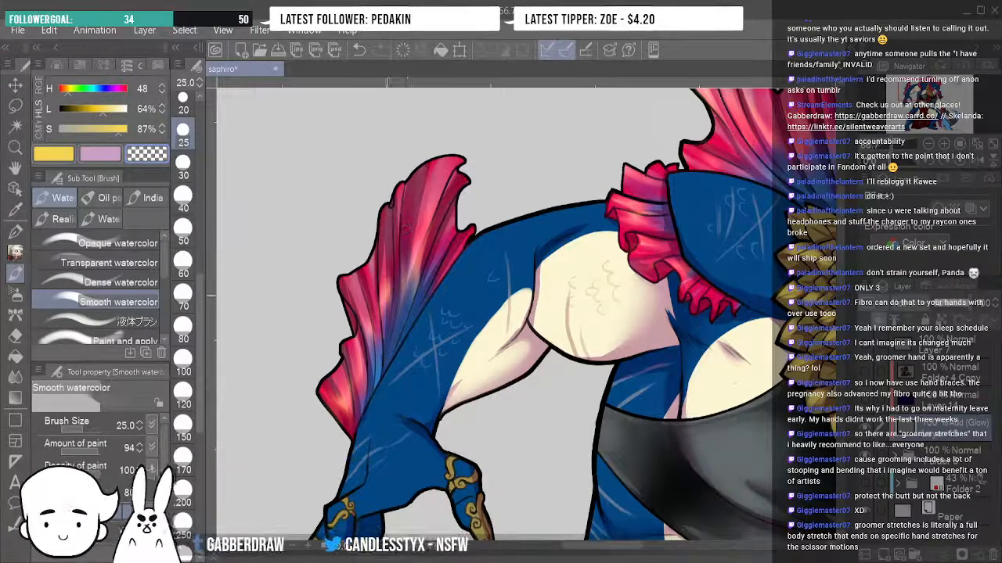
{"action": "left_click_drag", "start_coordinate": [388, 233], "coordinate": [390, 340]}
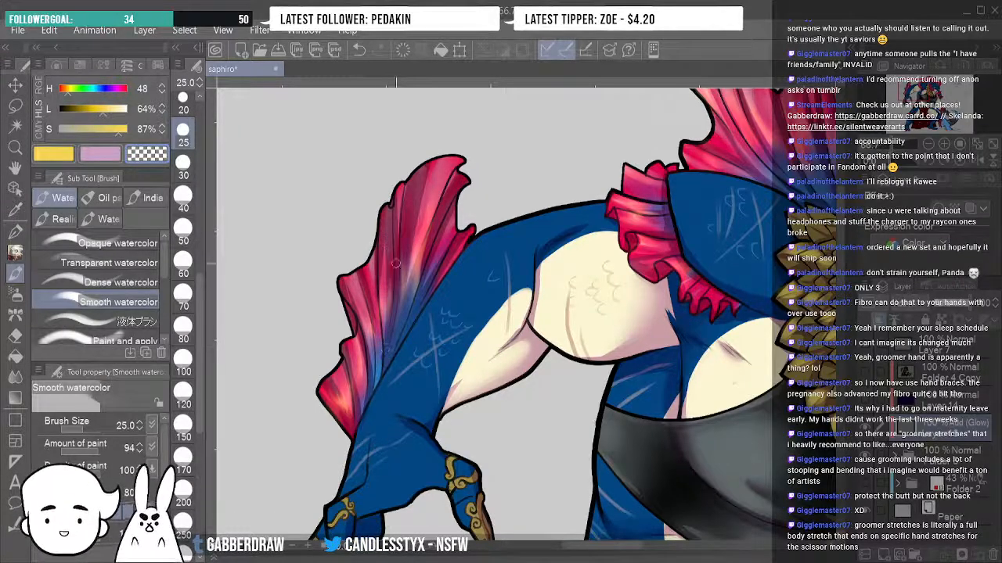
{"action": "left_click_drag", "start_coordinate": [410, 249], "coordinate": [398, 330]}
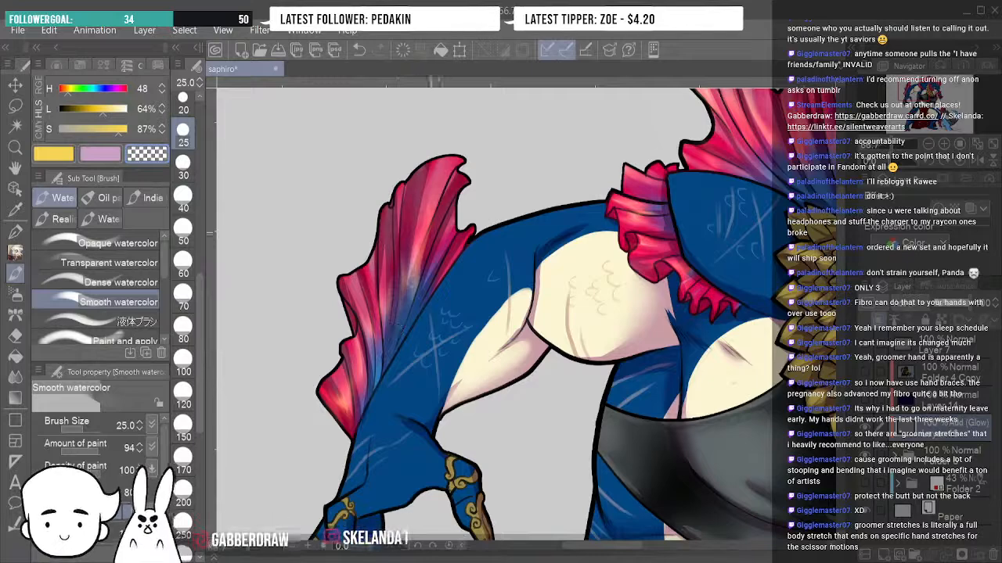
{"action": "left_click_drag", "start_coordinate": [450, 195], "coordinate": [406, 318]}
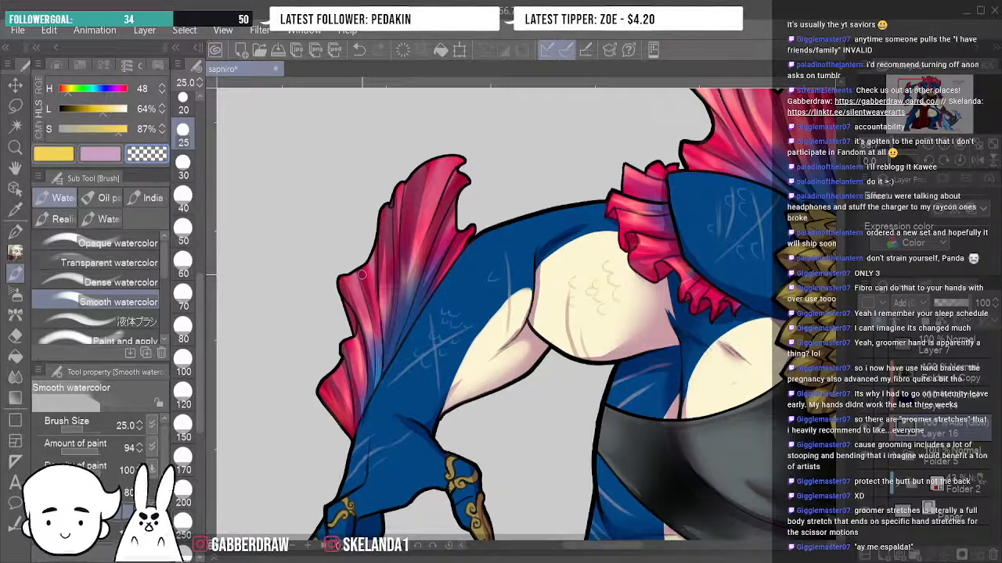
{"action": "key", "text": "ctrl+minus"}
{"action": "key", "text": "ctrl+minus"}
{"action": "key", "text": "ctrl+minus"}
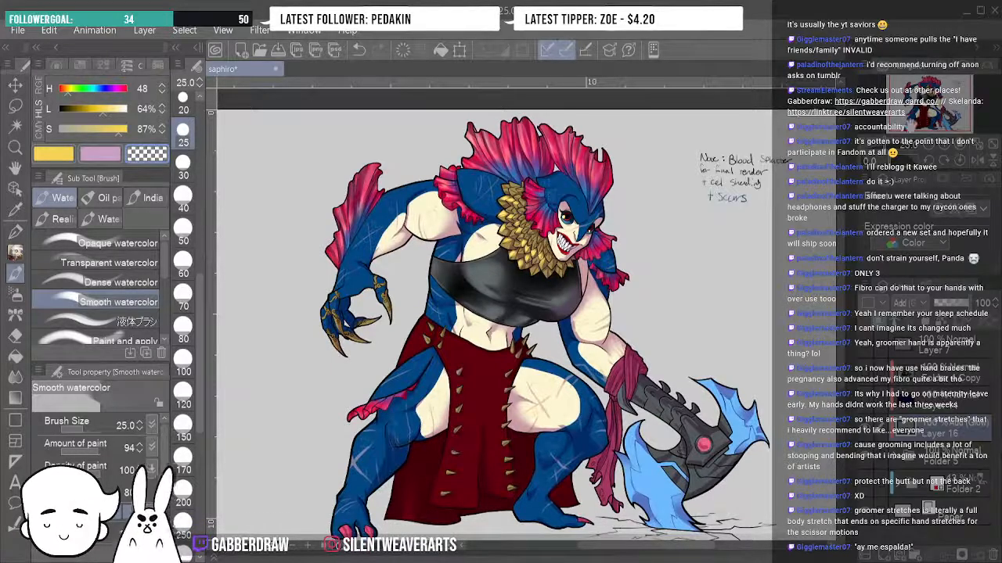
Switch to the Soft airbrush and enlarge it to size 150 with the transparent color still active.
{"action": "left_click", "coordinate": [15, 293]}
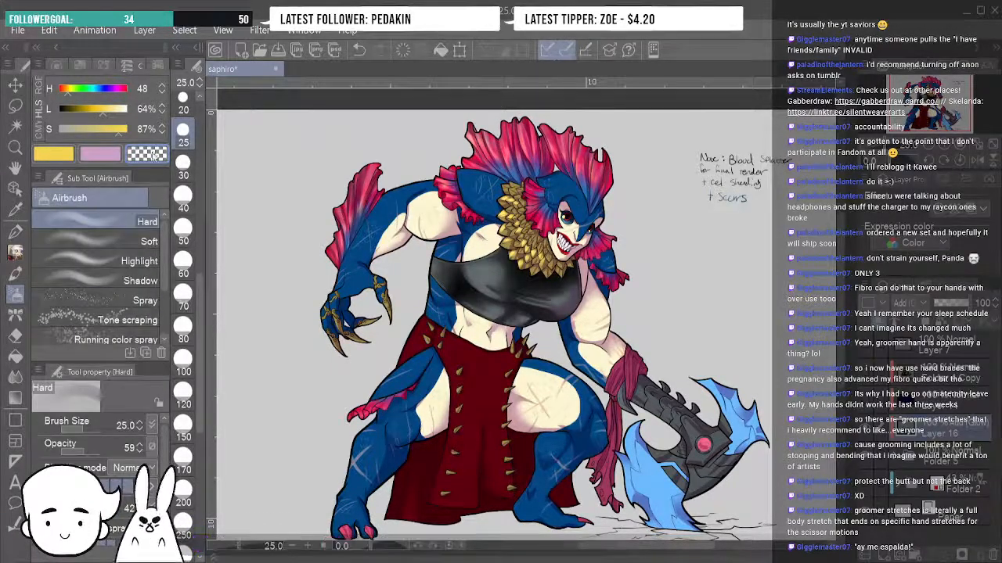
{"action": "left_click", "coordinate": [129, 239]}
{"action": "key", "text": "bracketright"}
{"action": "key", "text": "bracketright"}
{"action": "key", "text": "bracketright"}
{"action": "key", "text": "bracketright"}
{"action": "key", "text": "bracketright"}
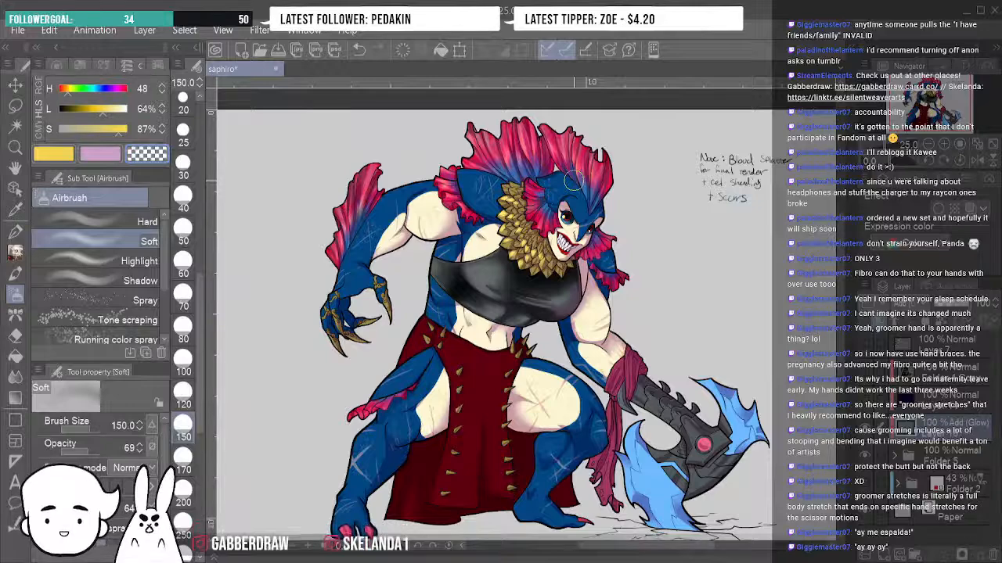
Try a yellow Smooth watercolor dab at size 60 on the black top, lighten the color to 79% luminosity and undo the dab.
{"action": "left_click", "coordinate": [943, 146]}
{"action": "left_click", "coordinate": [943, 146]}
{"action": "left_click", "coordinate": [943, 146]}
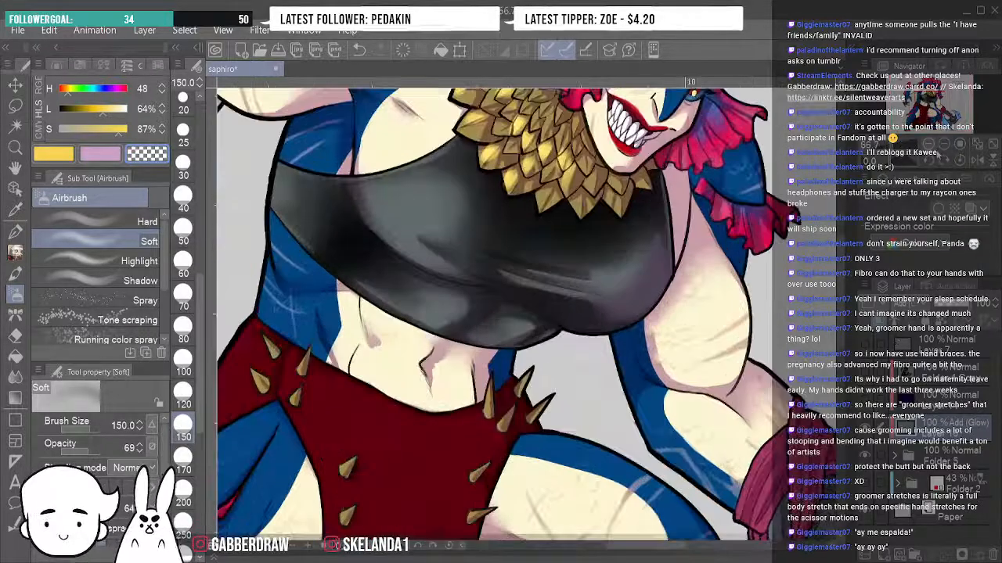
{"action": "left_click", "coordinate": [929, 146]}
{"action": "left_click", "coordinate": [15, 272]}
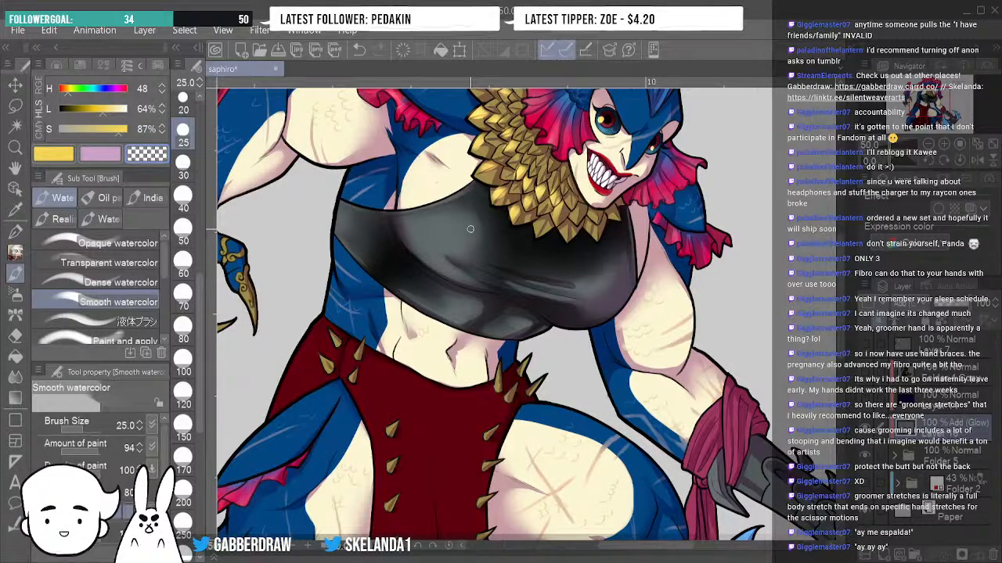
{"action": "left_click", "coordinate": [15, 234]}
{"action": "left_click", "coordinate": [16, 274]}
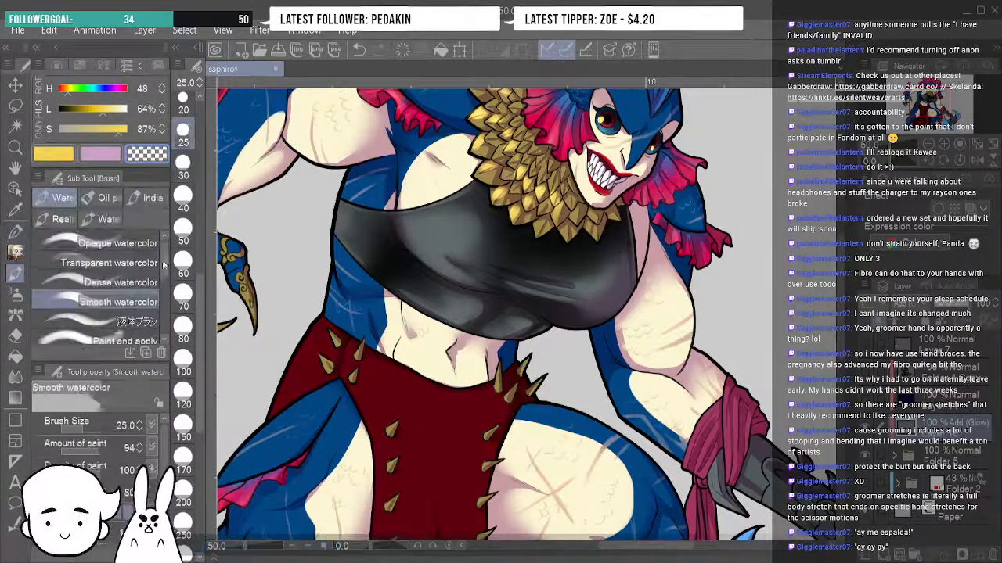
{"action": "left_click", "coordinate": [182, 273]}
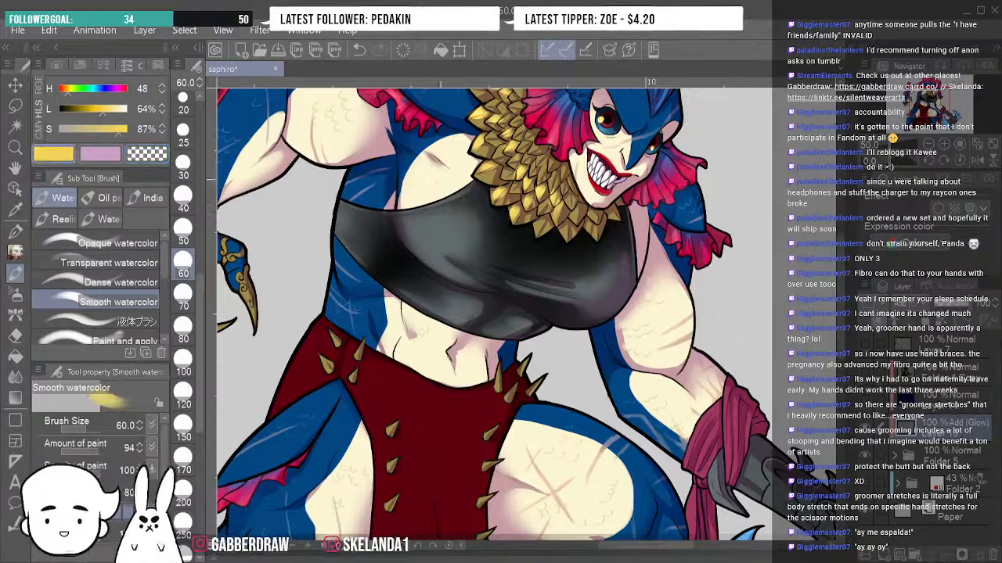
{"action": "left_click_drag", "start_coordinate": [453, 228], "coordinate": [475, 222]}
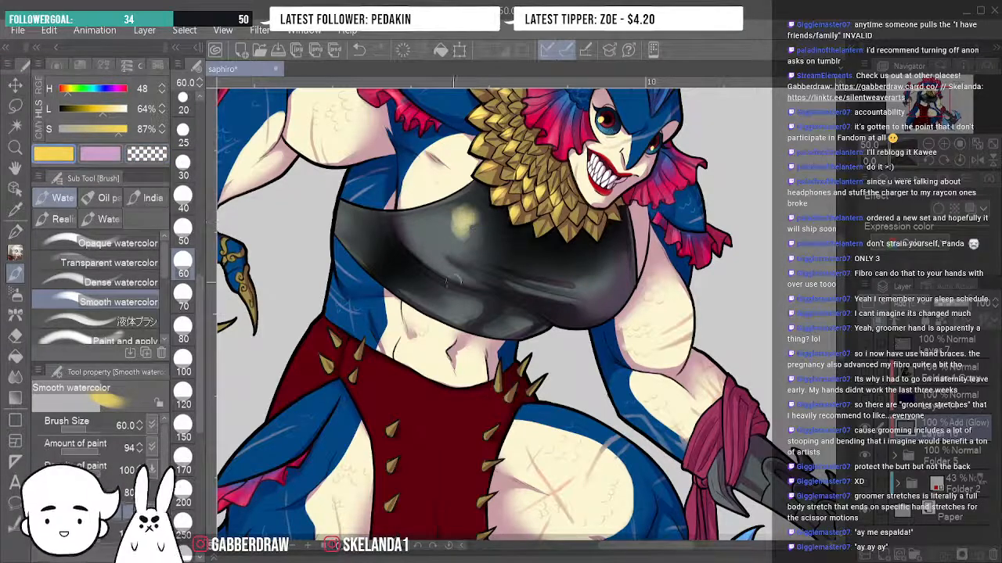
{"action": "left_click", "coordinate": [113, 109]}
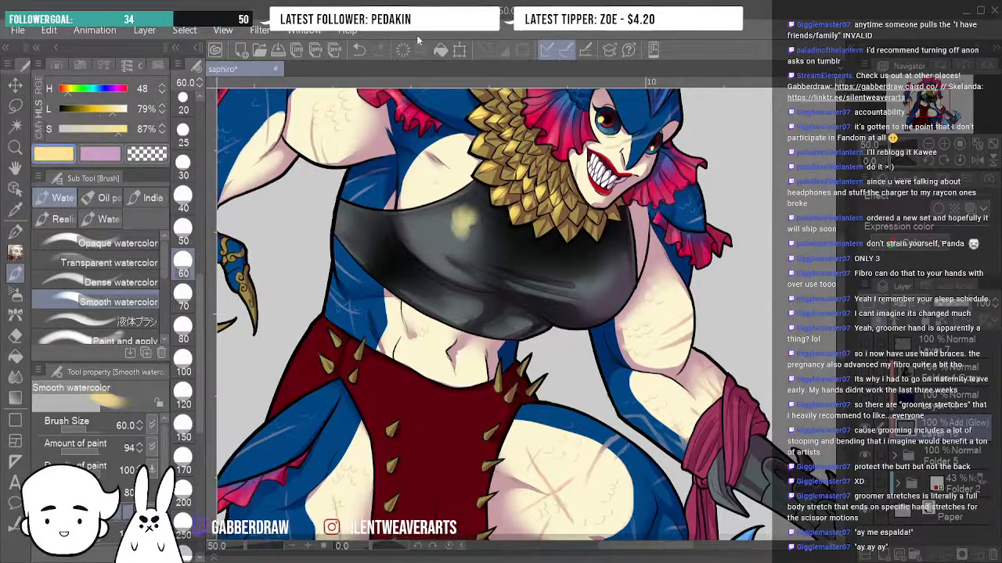
{"action": "left_click", "coordinate": [359, 51]}
Try pale yellow highlight strokes on the chest of the black top, using a temporary -45° canvas rotation and the latex top reference.
{"action": "left_click", "coordinate": [928, 160]}
{"action": "left_click", "coordinate": [928, 160]}
{"action": "left_click", "coordinate": [928, 161]}
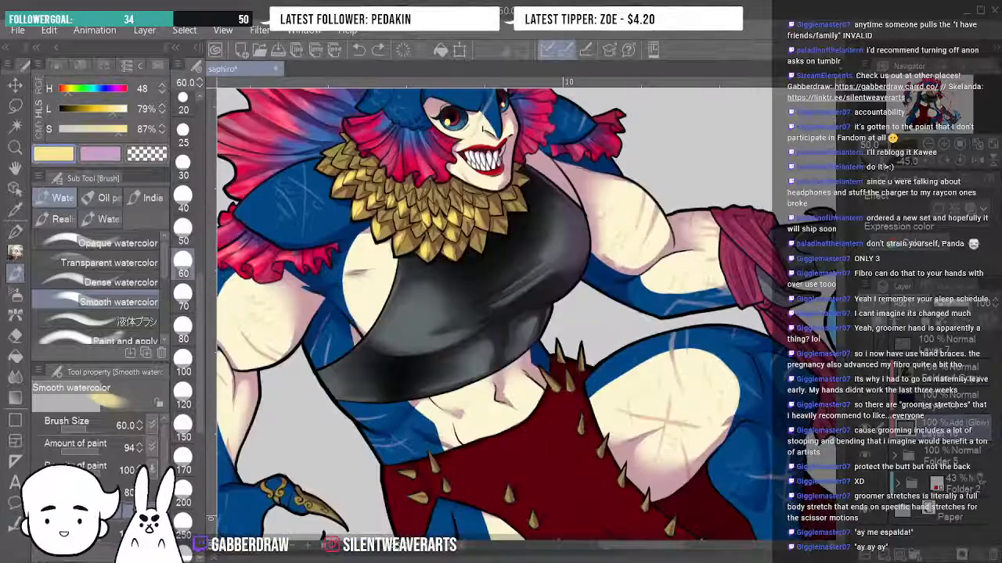
{"action": "mouse_move", "coordinate": [423, 291]}
{"action": "left_mouse_down"}
{"action": "mouse_move", "coordinate": [427, 309]}
{"action": "mouse_move", "coordinate": [425, 291]}
{"action": "mouse_move", "coordinate": [407, 286]}
{"action": "mouse_move", "coordinate": [442, 303]}
{"action": "left_mouse_up"}
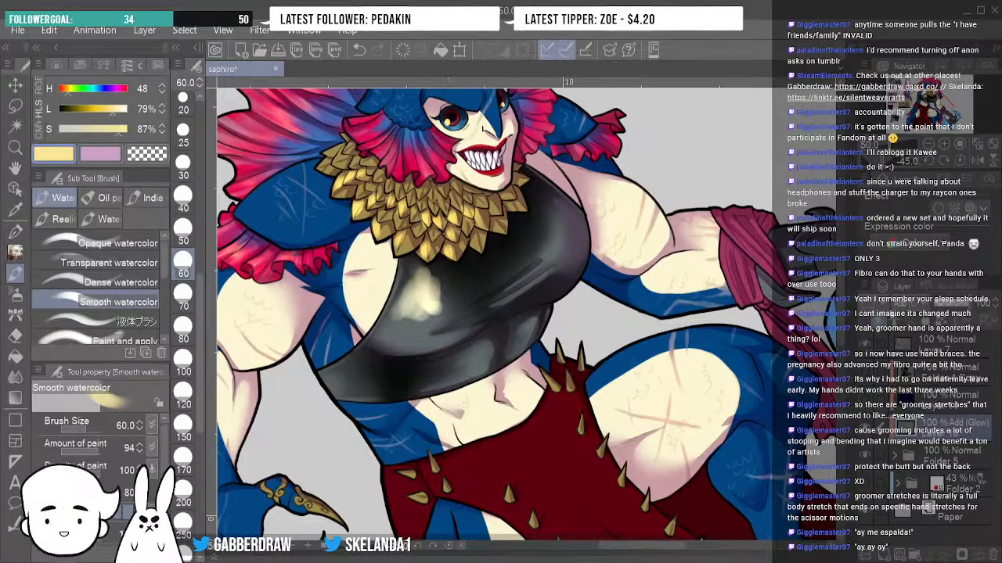
{"action": "left_click", "coordinate": [960, 161]}
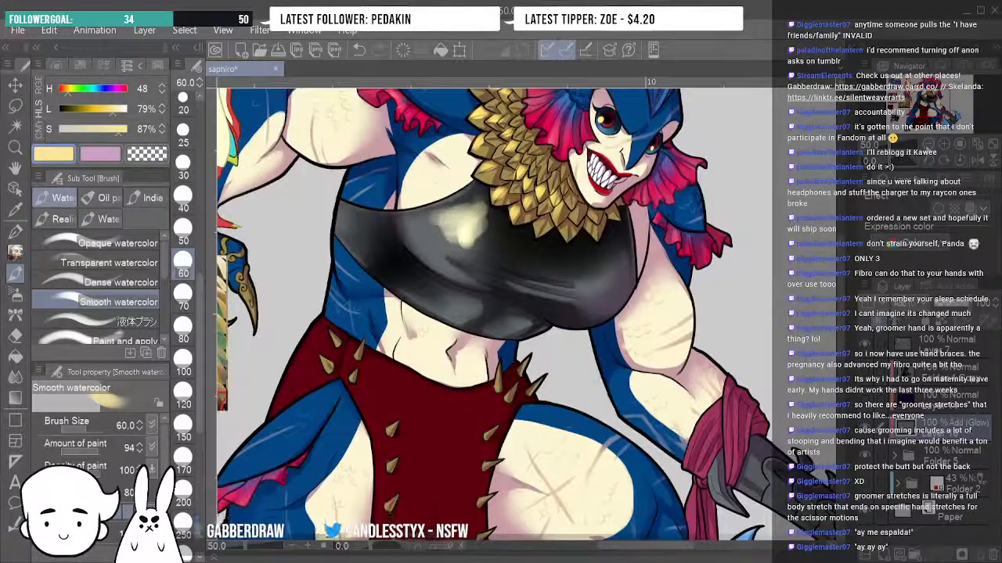
{"action": "key", "text": "ctrl+minus"}
{"action": "left_click_drag", "start_coordinate": [470, 313], "coordinate": [613, 312]}
{"action": "left_click_drag", "start_coordinate": [922, 110], "coordinate": [927, 114]}
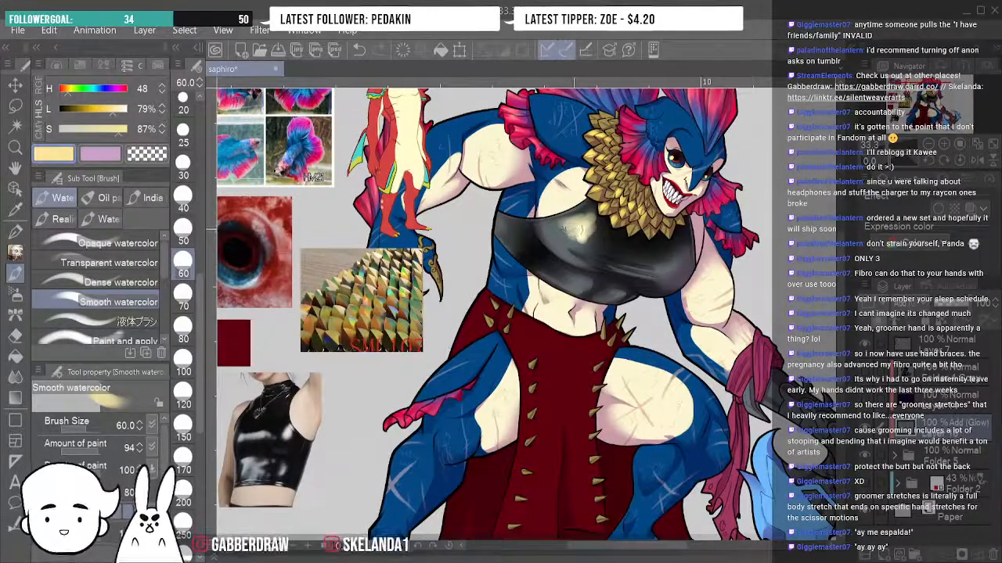
{"action": "mouse_move", "coordinate": [567, 228]}
{"action": "left_mouse_down"}
{"action": "mouse_move", "coordinate": [552, 227]}
{"action": "mouse_move", "coordinate": [587, 223]}
{"action": "mouse_move", "coordinate": [586, 242]}
{"action": "mouse_move", "coordinate": [569, 216]}
{"action": "left_mouse_up"}
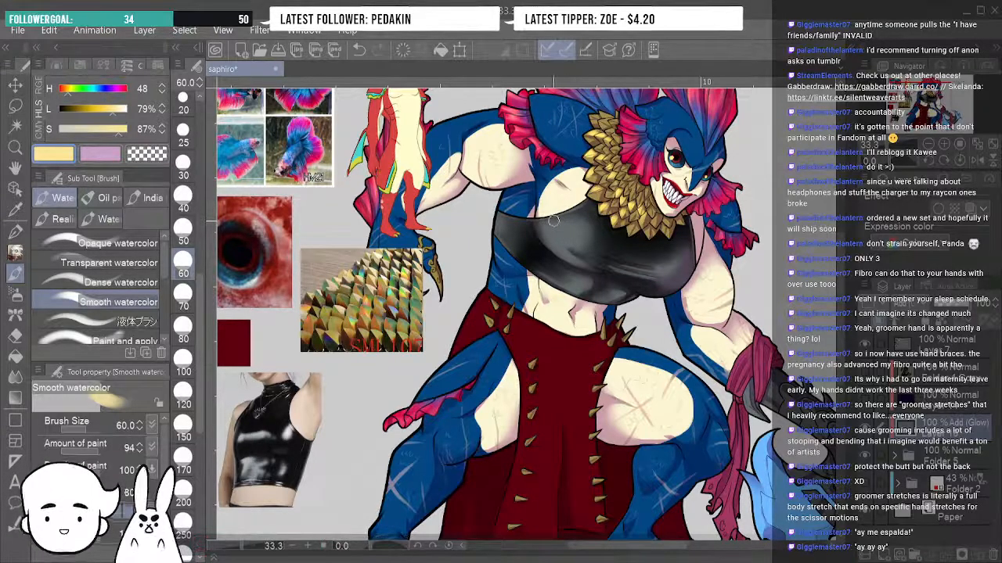
Paint pale yellow glow highlights on the black top's chest and along its lower folds at brush size 60.
{"action": "left_click_drag", "start_coordinate": [553, 221], "coordinate": [565, 237]}
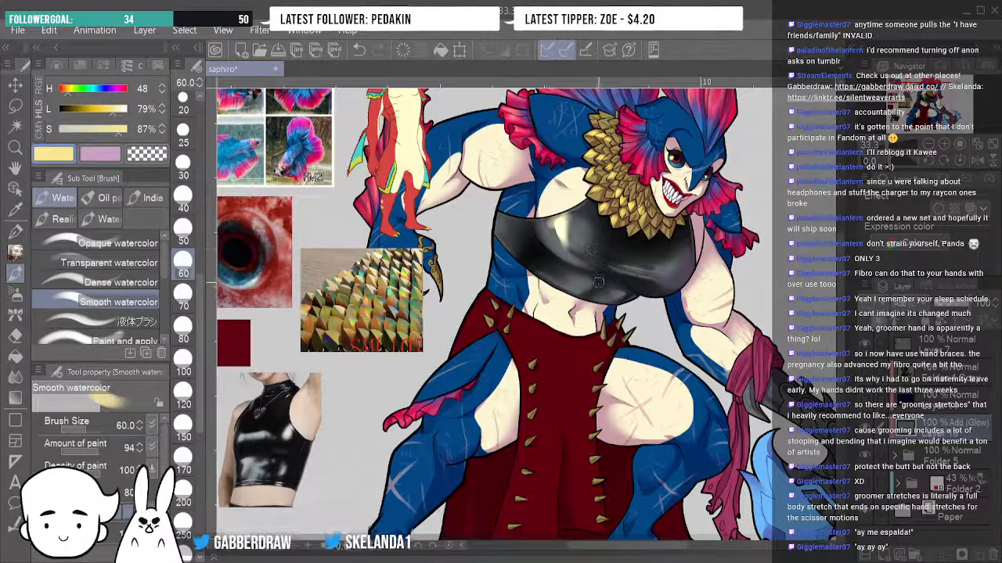
{"action": "mouse_move", "coordinate": [590, 278]}
{"action": "left_mouse_down"}
{"action": "mouse_move", "coordinate": [551, 264]}
{"action": "mouse_move", "coordinate": [568, 285]}
{"action": "left_mouse_up"}
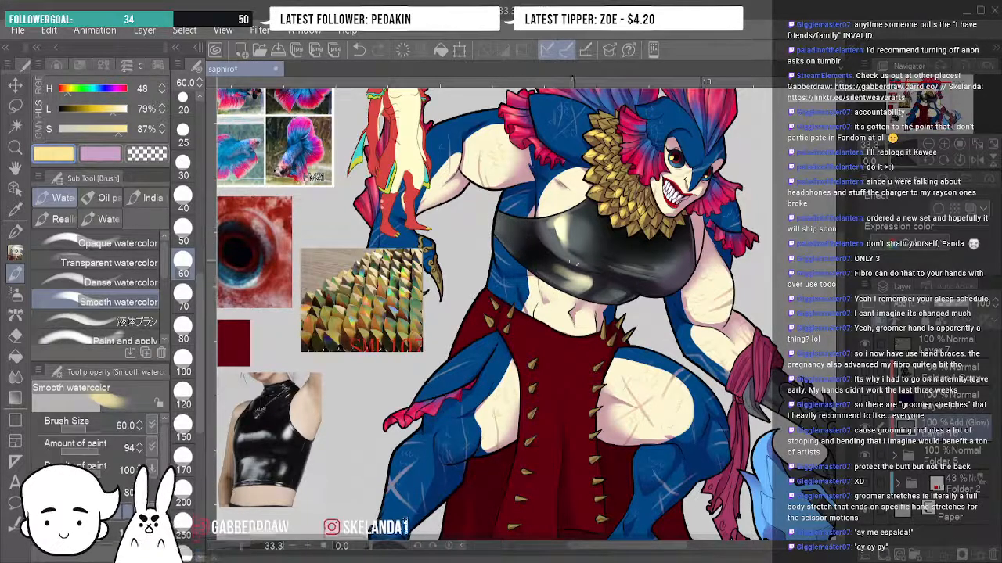
{"action": "left_click_drag", "start_coordinate": [564, 233], "coordinate": [566, 241]}
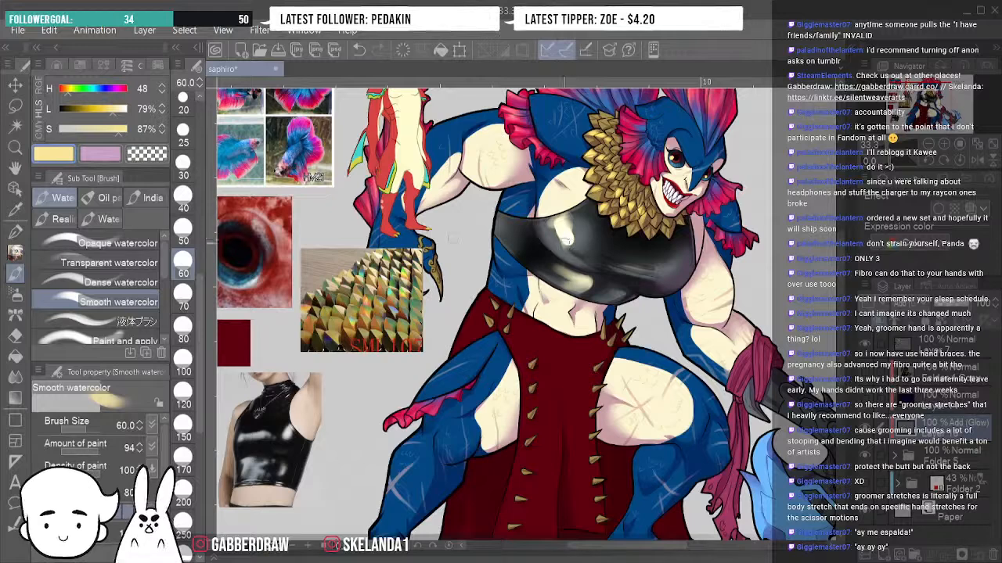
Soften the chest highlight on the black top with the Blur tool, enlarged to size 170.
{"action": "left_click", "coordinate": [14, 377]}
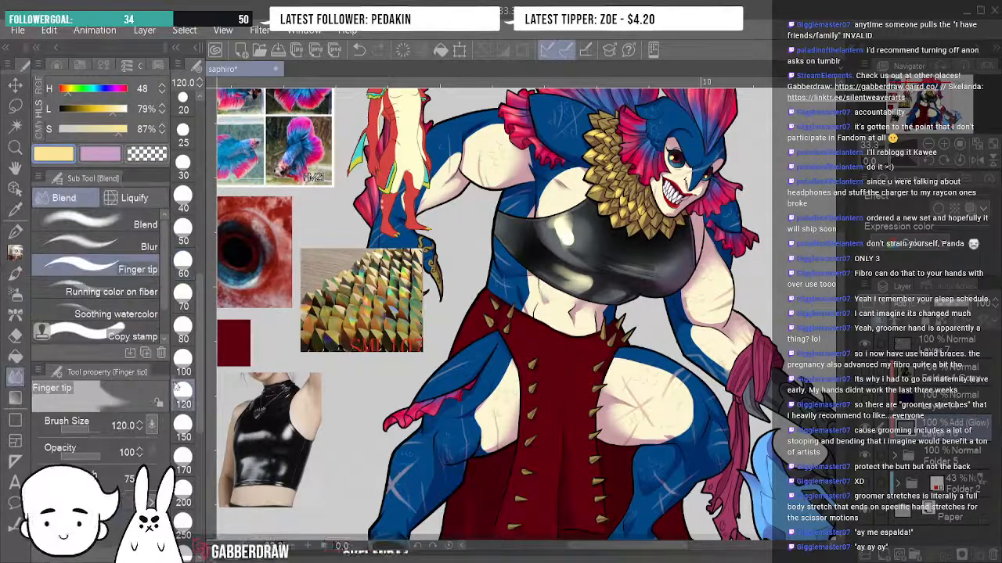
{"action": "left_click", "coordinate": [148, 242]}
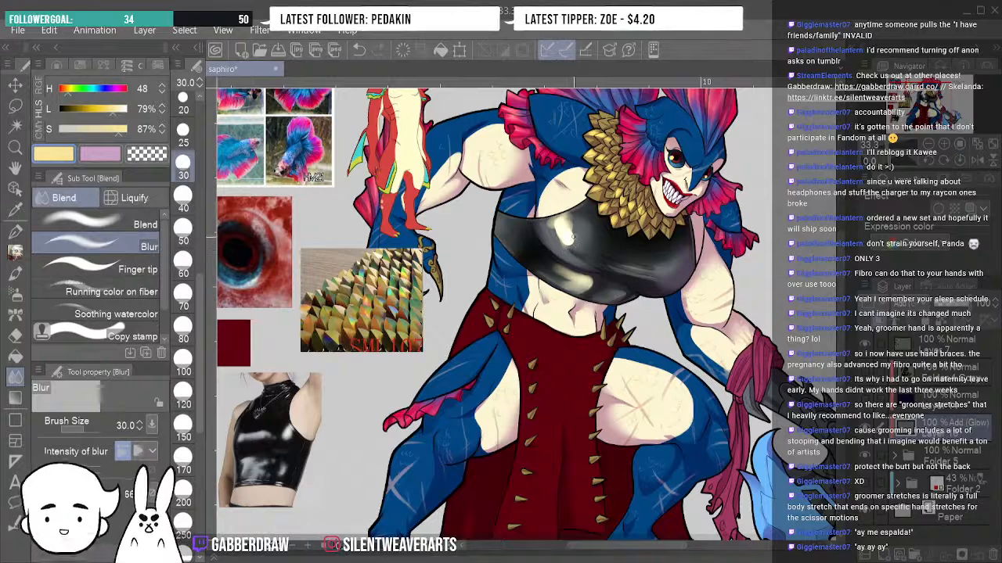
{"action": "key", "text": "bracketright"}
{"action": "key", "text": "bracketright"}
{"action": "key", "text": "bracketright"}
{"action": "key", "text": "bracketright"}
{"action": "key", "text": "bracketright"}
{"action": "key", "text": "bracketright"}
{"action": "key", "text": "bracketright"}
{"action": "key", "text": "bracketright"}
{"action": "key", "text": "bracketright"}
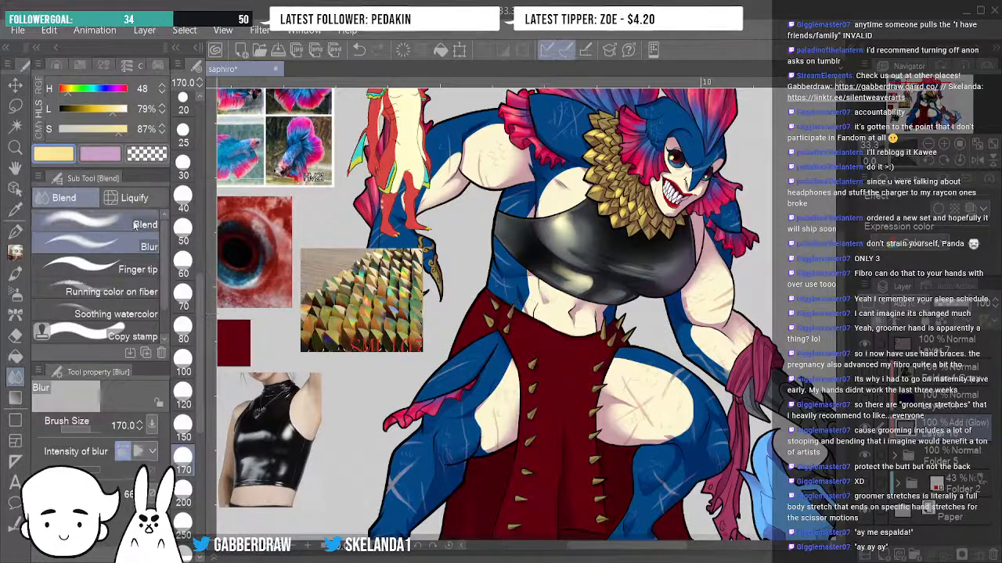
Try reshaping the chest highlight with the Finger tip tool at size 120 and the Blur tool at size 170, and undo it.
{"action": "left_click", "coordinate": [137, 268]}
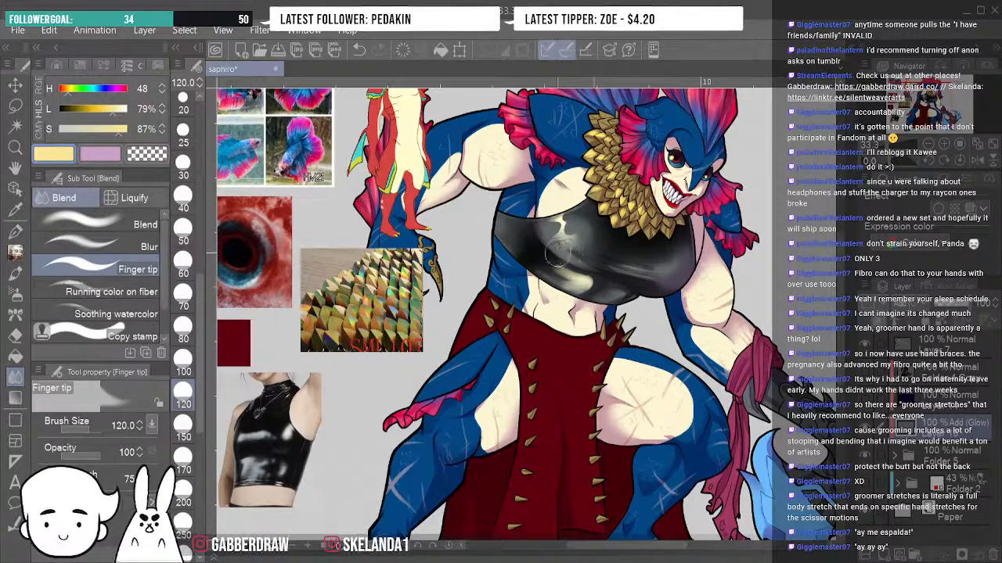
{"action": "left_click", "coordinate": [101, 247]}
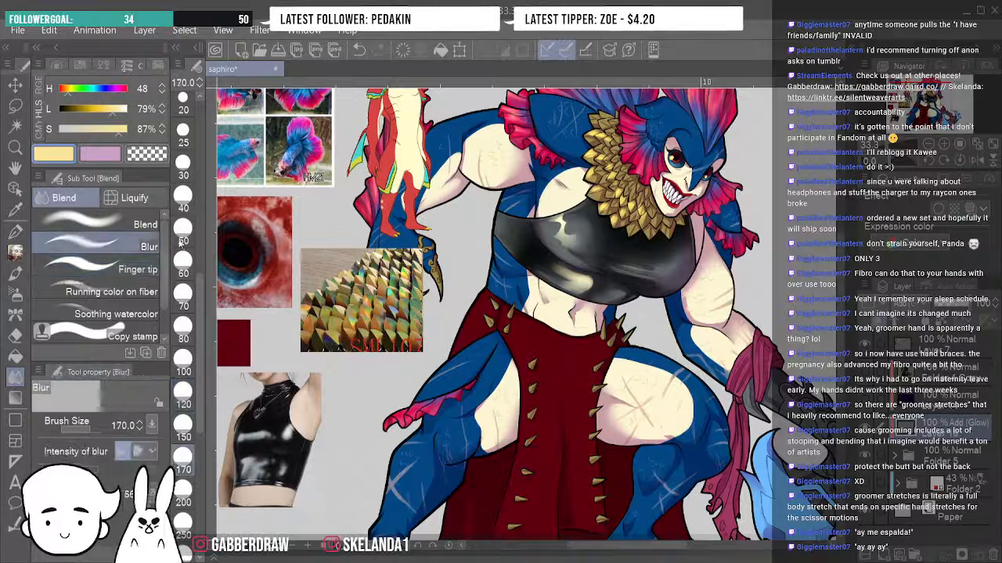
{"action": "left_click_drag", "start_coordinate": [557, 223], "coordinate": [565, 243]}
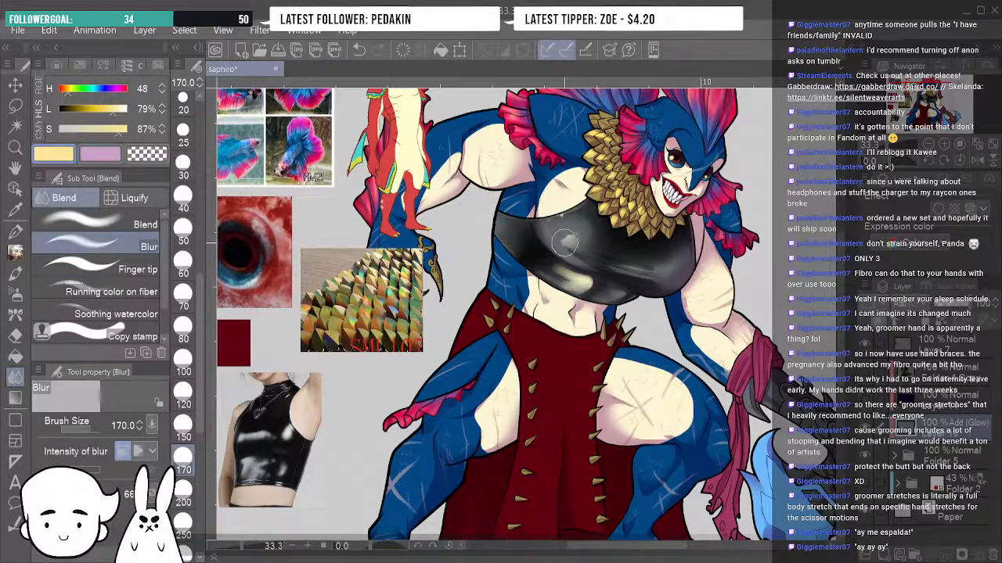
{"action": "left_click", "coordinate": [358, 52]}
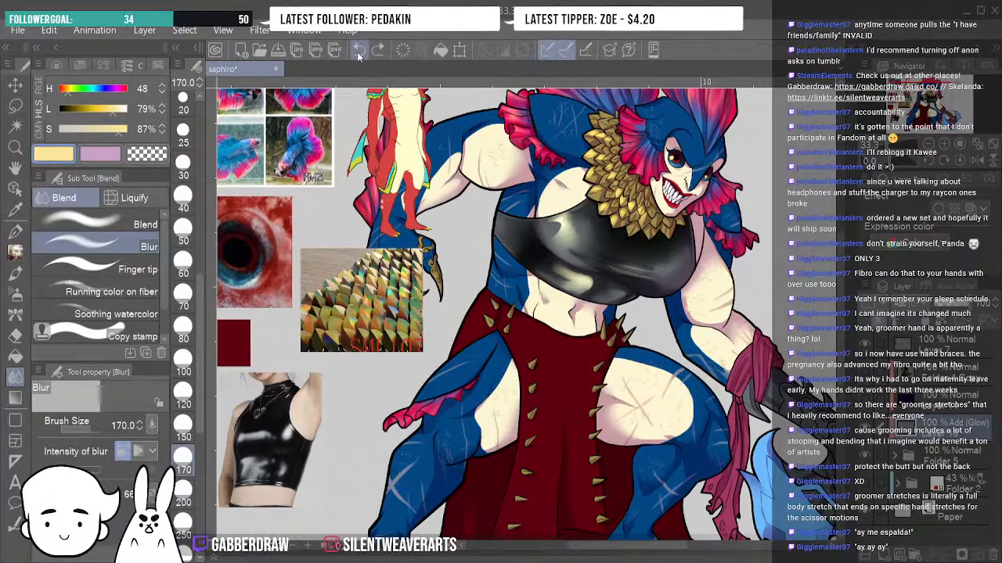
Blur the black top's highlights on the chest and folds at size 170, continuing with the canvas view flipped horizontally.
{"action": "left_click_drag", "start_coordinate": [579, 223], "coordinate": [578, 213]}
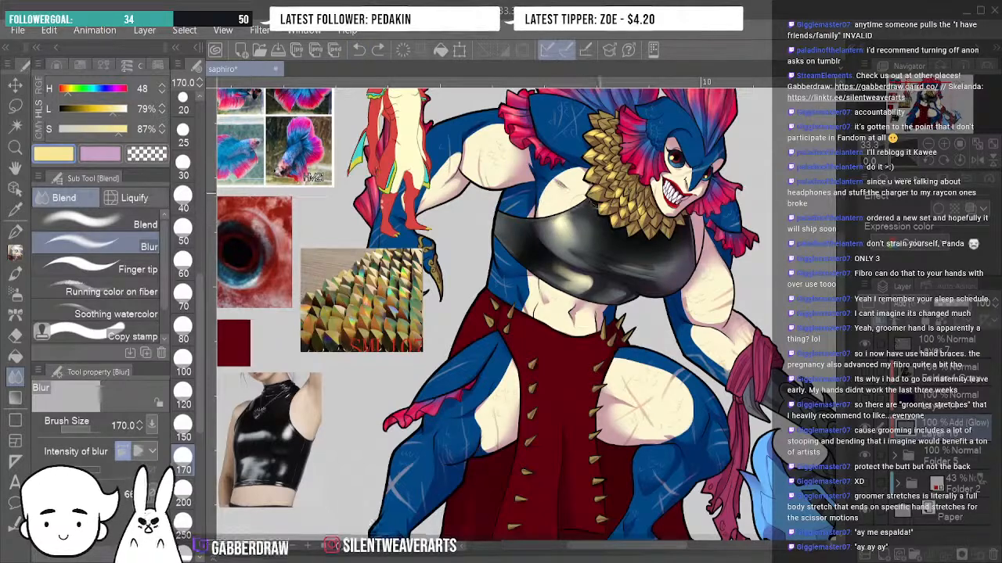
{"action": "left_click_drag", "start_coordinate": [622, 257], "coordinate": [635, 278]}
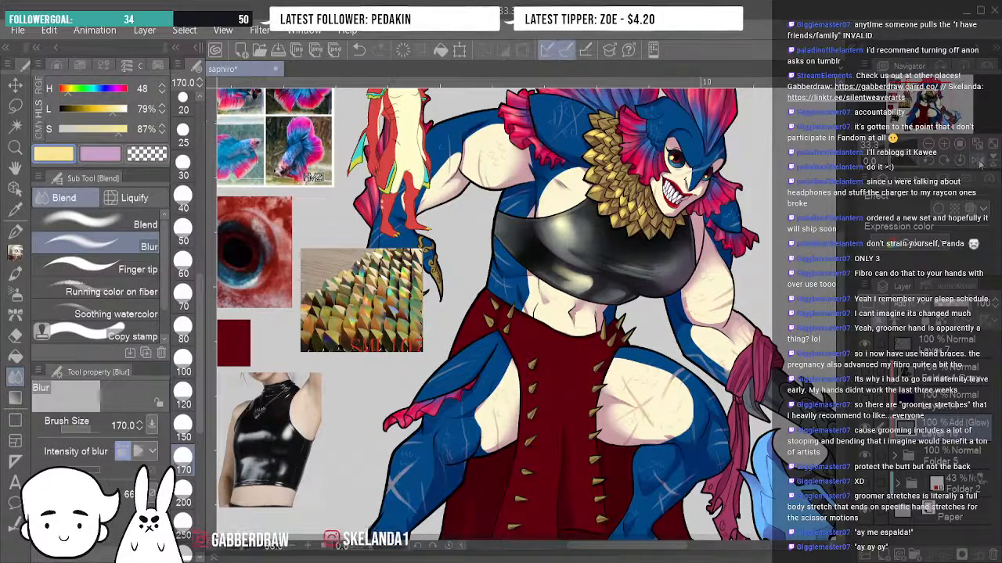
{"action": "key", "text": "h"}
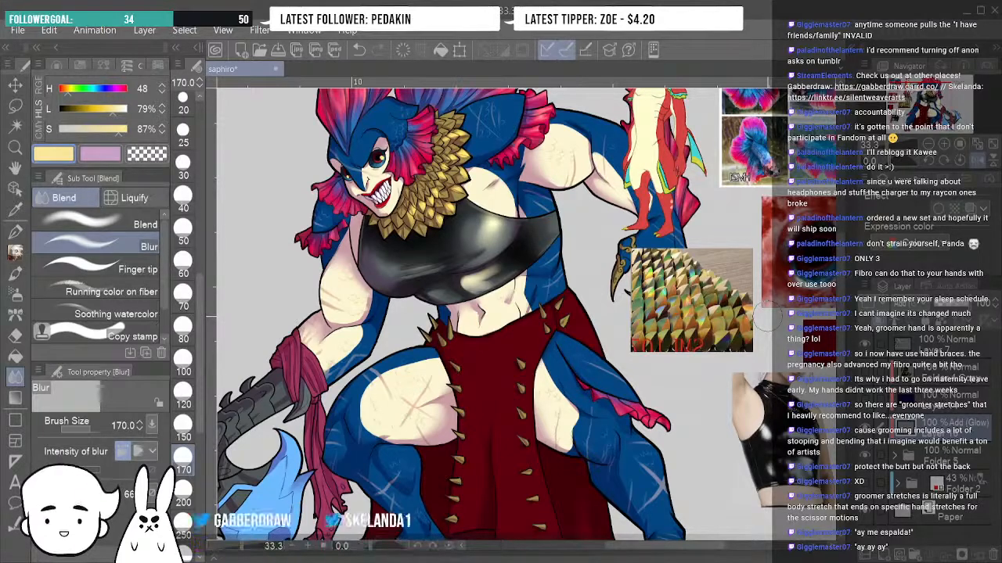
{"action": "mouse_move", "coordinate": [512, 256]}
{"action": "left_mouse_down"}
{"action": "mouse_move", "coordinate": [508, 272]}
{"action": "mouse_move", "coordinate": [533, 252]}
{"action": "mouse_move", "coordinate": [535, 286]}
{"action": "left_mouse_up"}
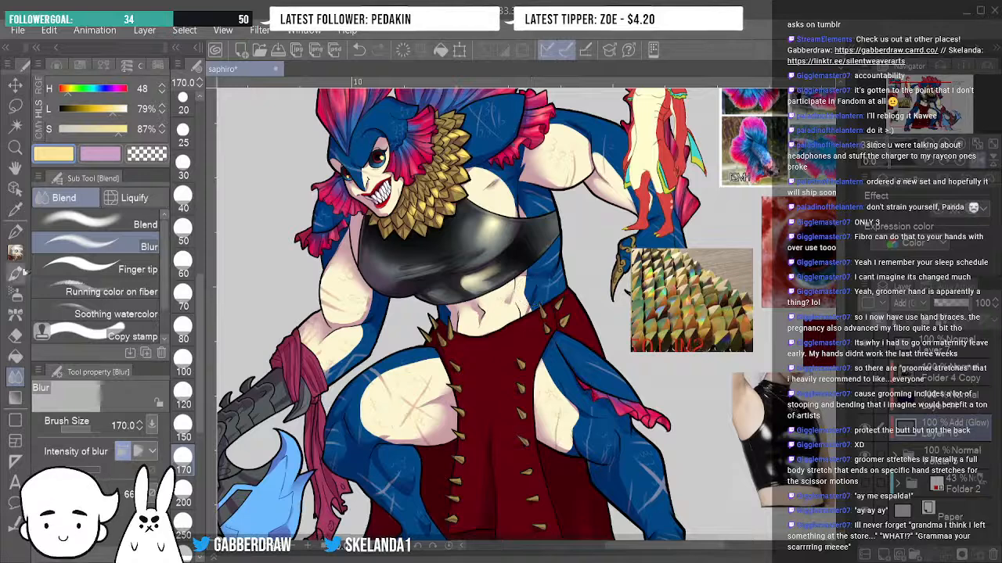
Touch up the glow on the black top's chest and lower fold, smoothing it with the Blur tool at size 170.
{"action": "left_click", "coordinate": [14, 274]}
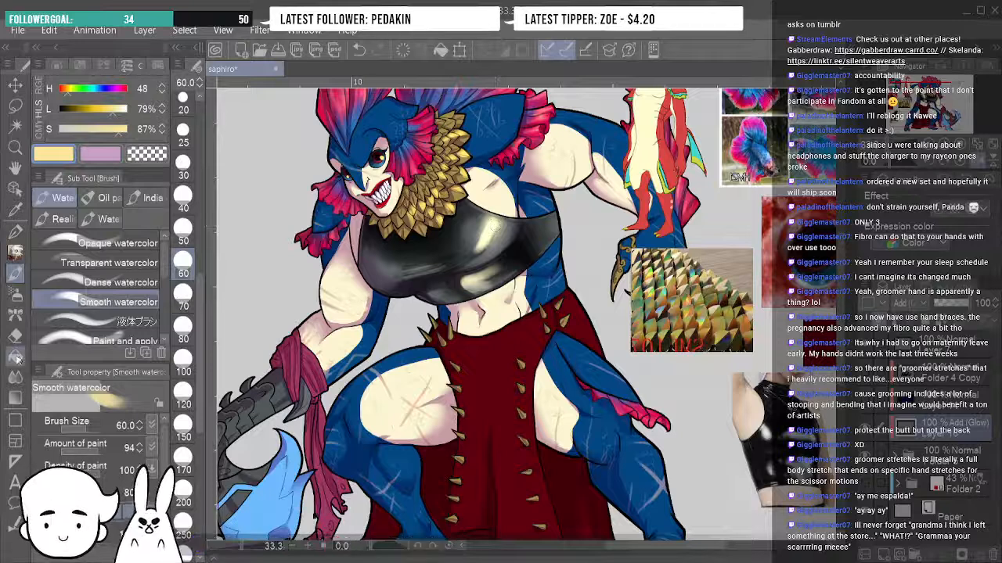
{"action": "left_click", "coordinate": [14, 293]}
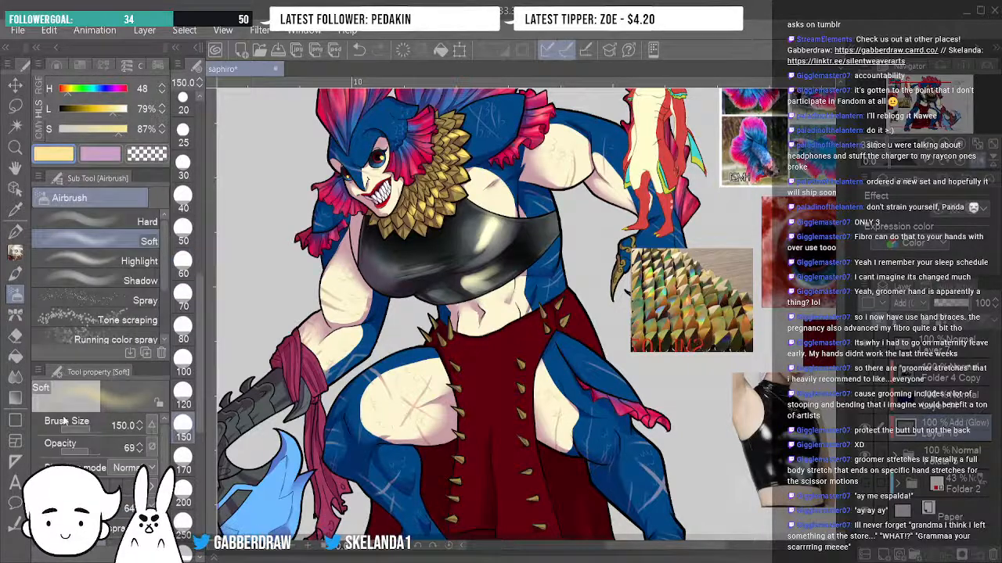
{"action": "left_click", "coordinate": [15, 356]}
{"action": "left_click", "coordinate": [15, 376]}
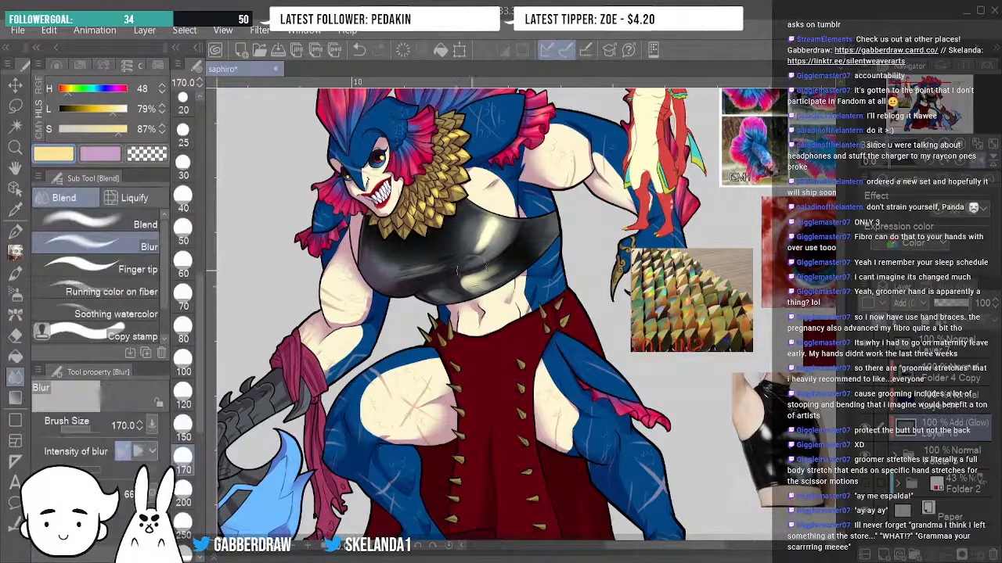
{"action": "mouse_move", "coordinate": [477, 259]}
{"action": "left_mouse_down"}
{"action": "mouse_move", "coordinate": [474, 233]}
{"action": "mouse_move", "coordinate": [511, 246]}
{"action": "left_mouse_up"}
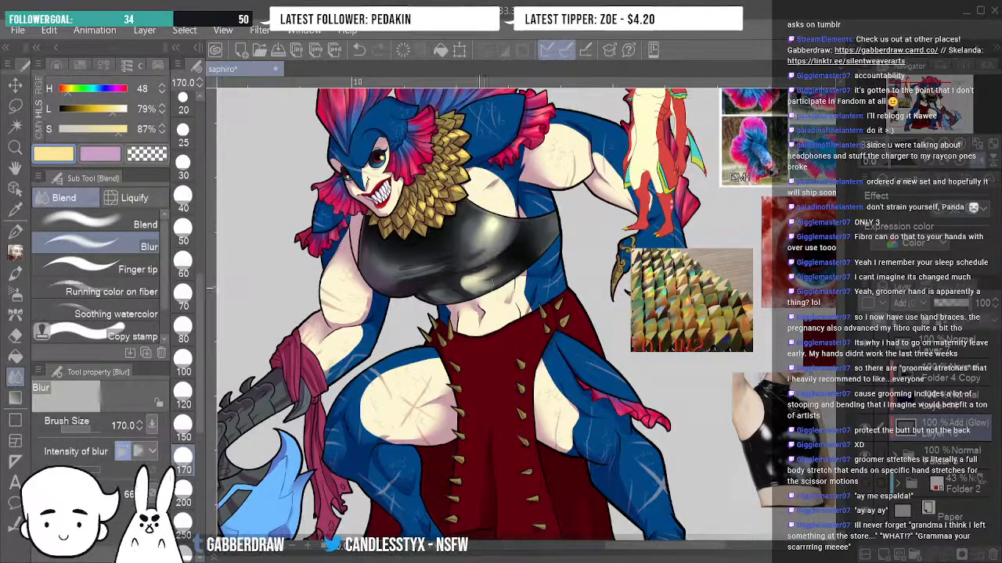
{"action": "mouse_move", "coordinate": [508, 267]}
{"action": "left_mouse_down"}
{"action": "mouse_move", "coordinate": [490, 278]}
{"action": "mouse_move", "coordinate": [498, 291]}
{"action": "left_mouse_up"}
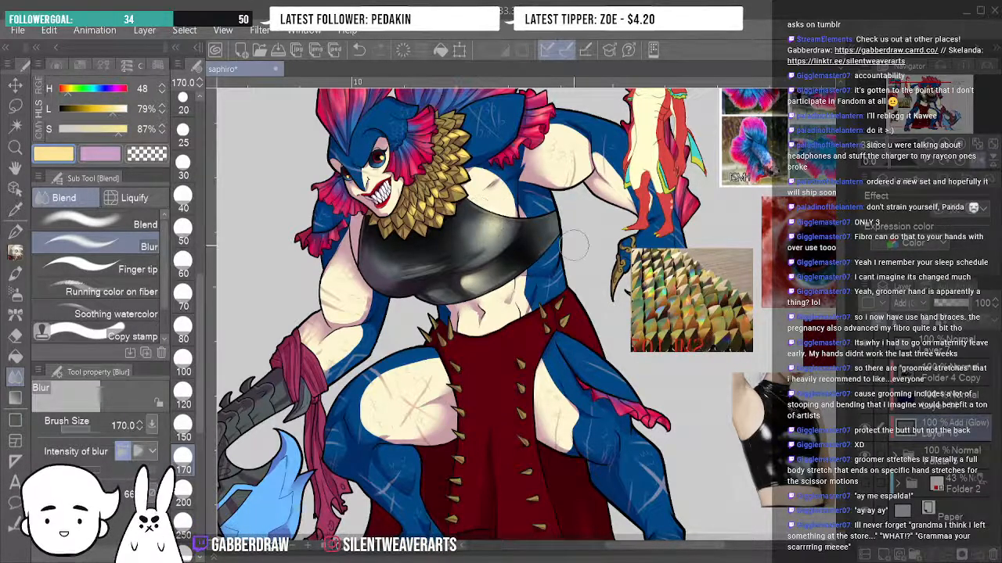
Paint a brighter spot into the chest highlight with the Smooth watercolor brush at size 60, and blur it at size 170.
{"action": "key", "text": "p"}
{"action": "key", "text": "b"}
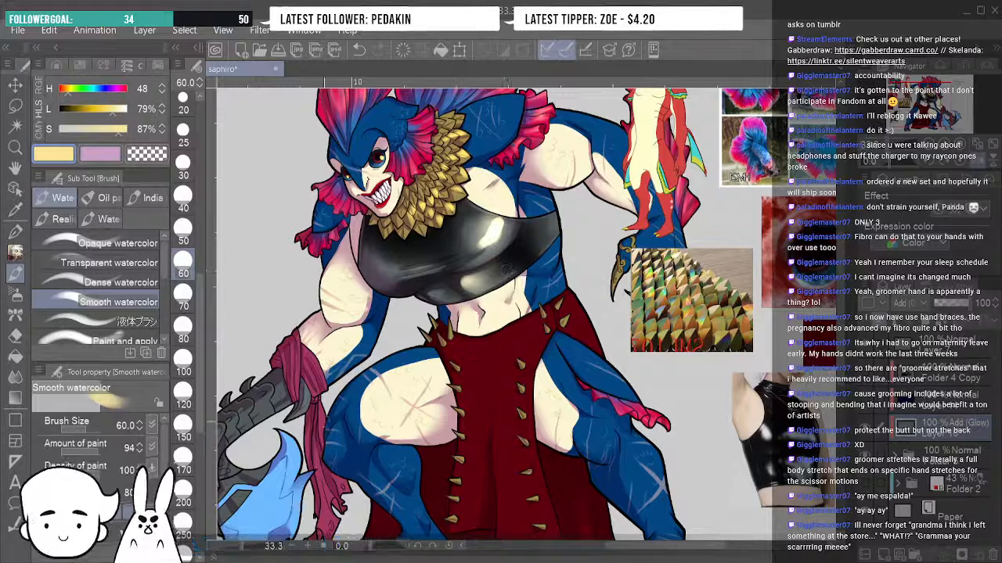
{"action": "key", "text": "j"}
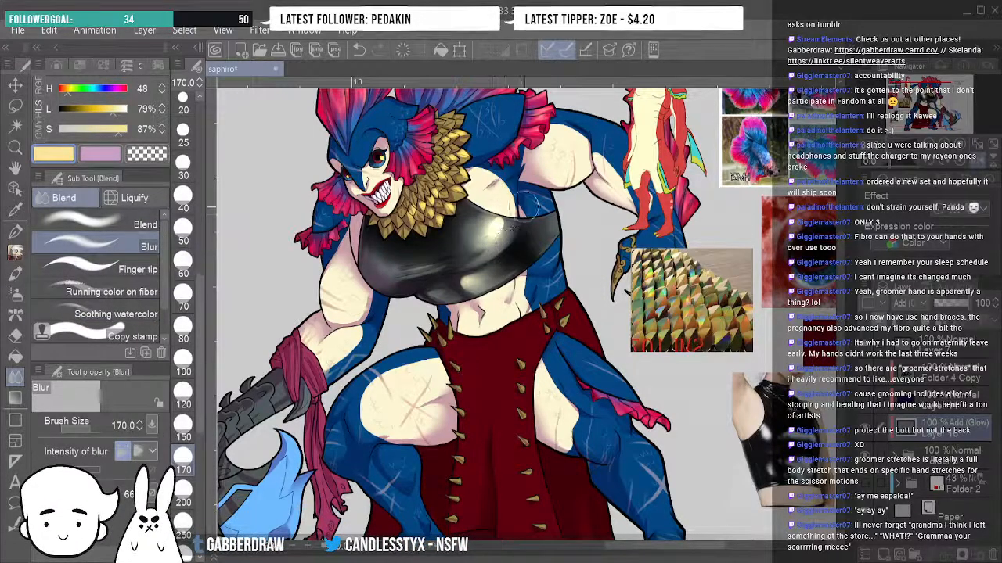
{"action": "left_click_drag", "start_coordinate": [509, 212], "coordinate": [499, 220]}
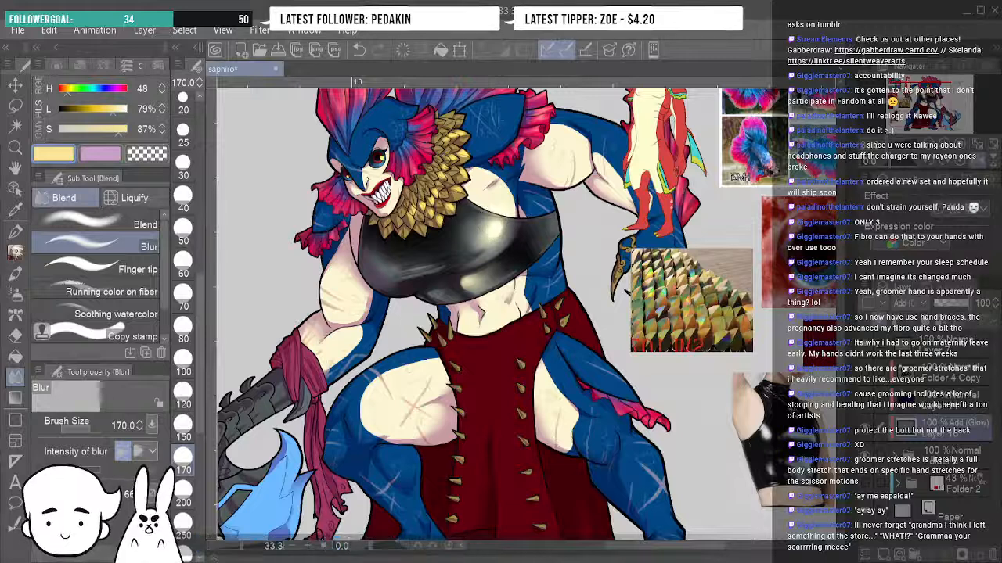
Smear the chest highlight downward with the Finger tip tool at size 120, and soften it with the Blur tool at size 170.
{"action": "key", "text": "h"}
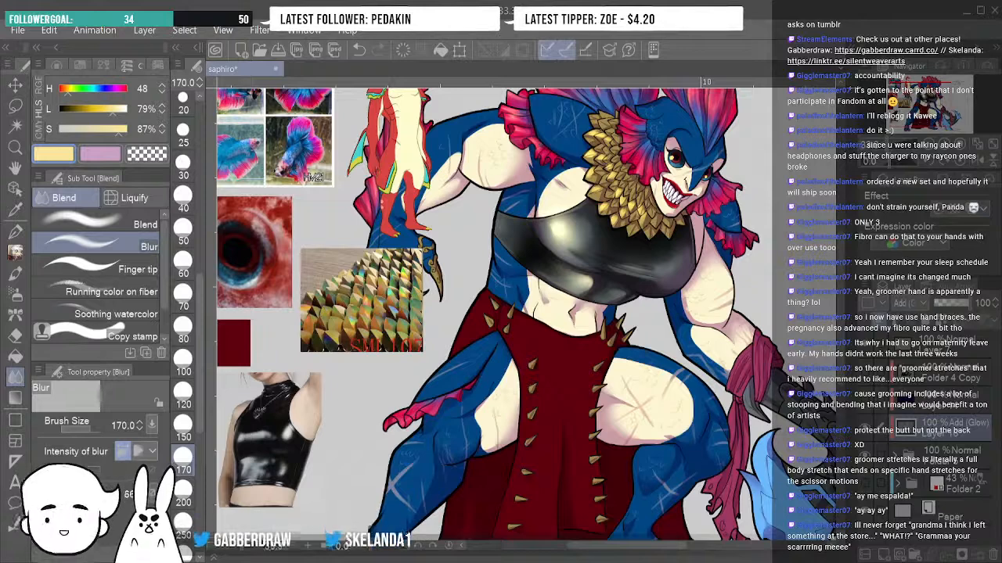
{"action": "scroll", "coordinate": [527, 316], "scroll_direction": "up", "scroll_amount": 1}
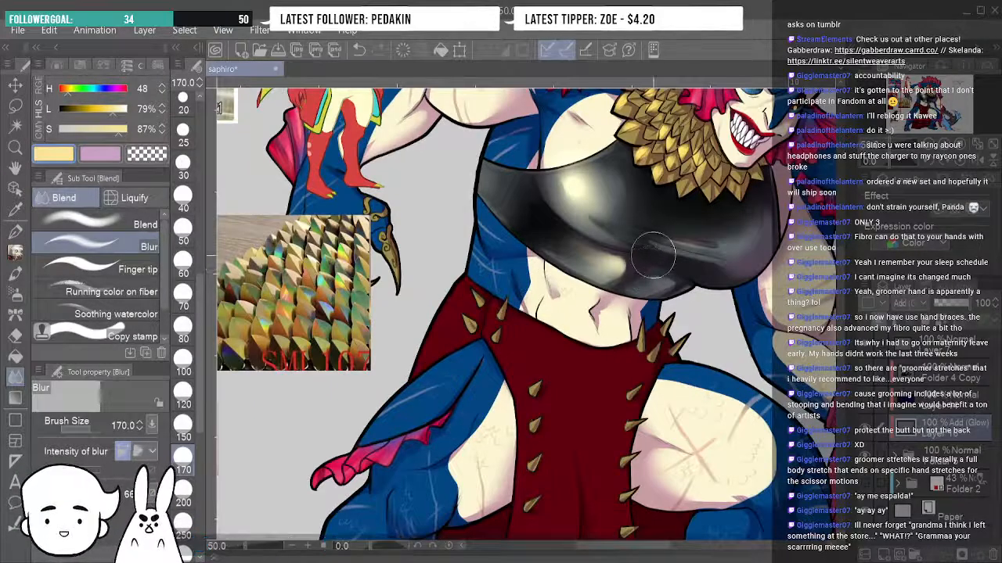
{"action": "scroll", "coordinate": [571, 339], "scroll_direction": "down", "scroll_amount": 2}
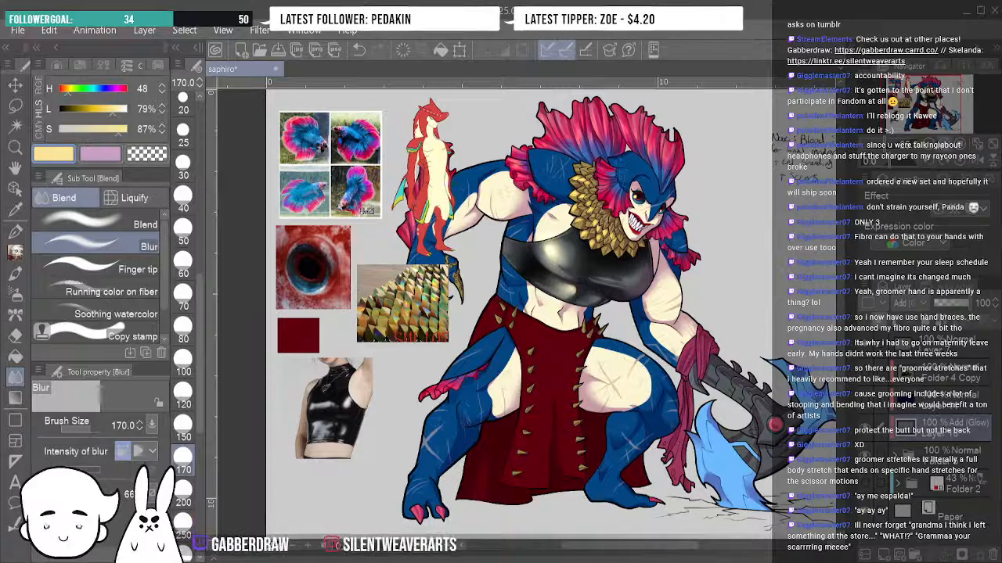
{"action": "key", "text": "ctrl+plus"}
{"action": "key", "text": "ctrl+plus"}
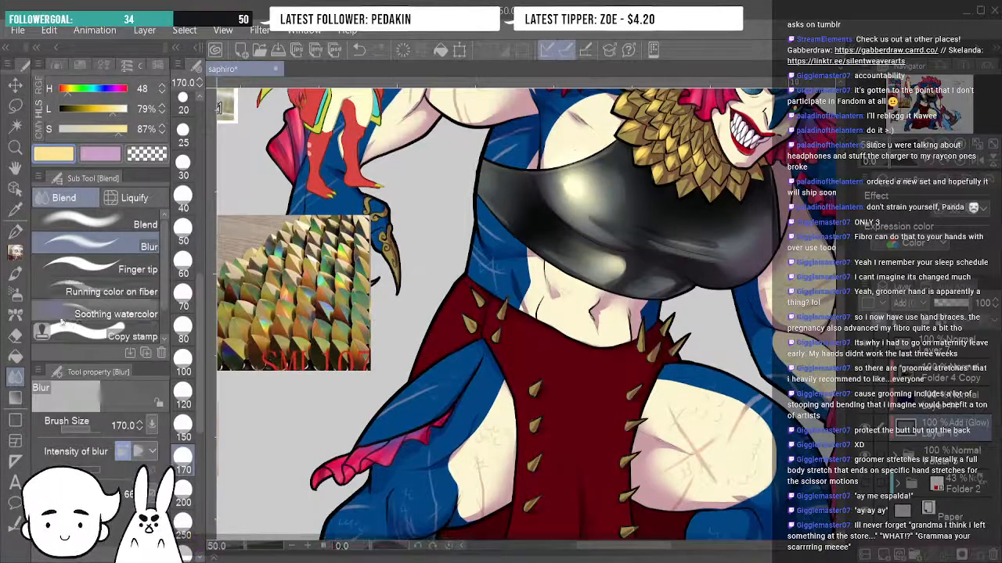
{"action": "left_click", "coordinate": [117, 270]}
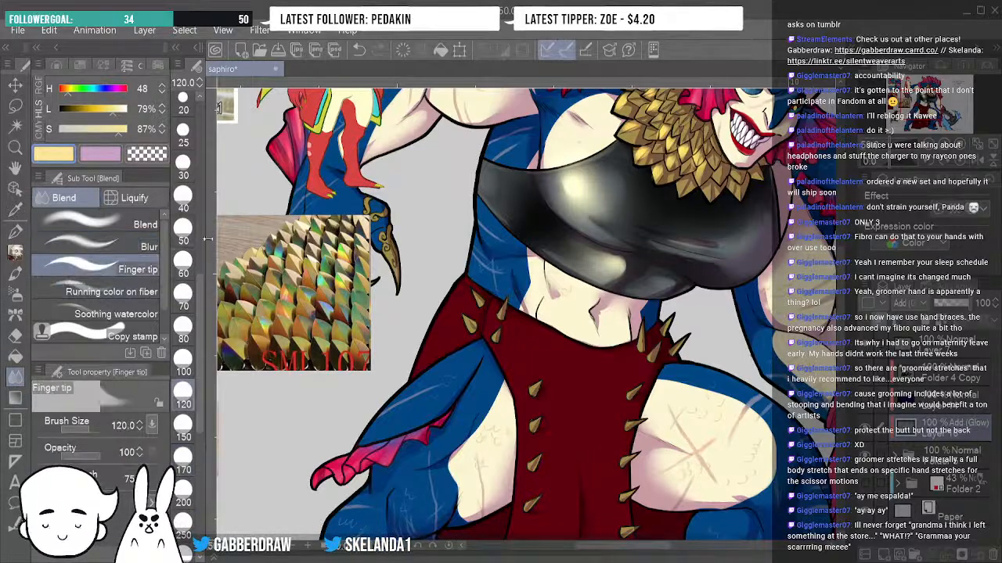
{"action": "left_click_drag", "start_coordinate": [574, 182], "coordinate": [603, 225]}
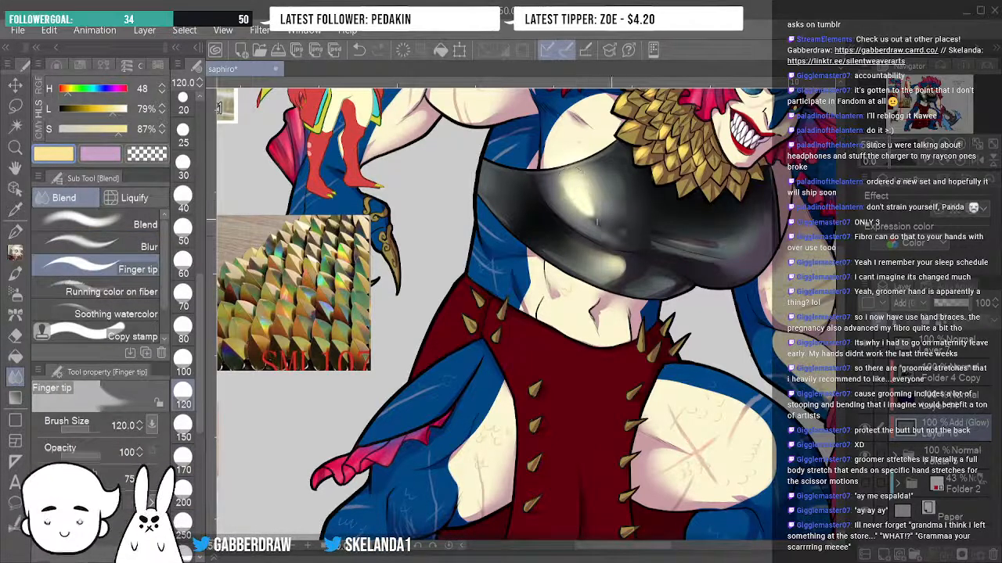
{"action": "left_click", "coordinate": [117, 246]}
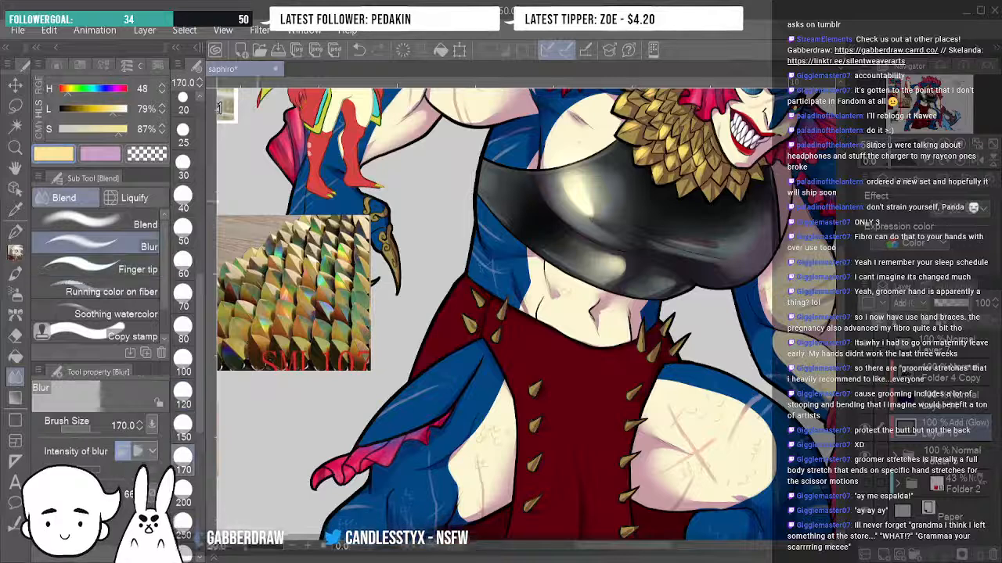
{"action": "mouse_move", "coordinate": [585, 226]}
{"action": "left_mouse_down"}
{"action": "mouse_move", "coordinate": [584, 216]}
{"action": "mouse_move", "coordinate": [602, 210]}
{"action": "left_mouse_up"}
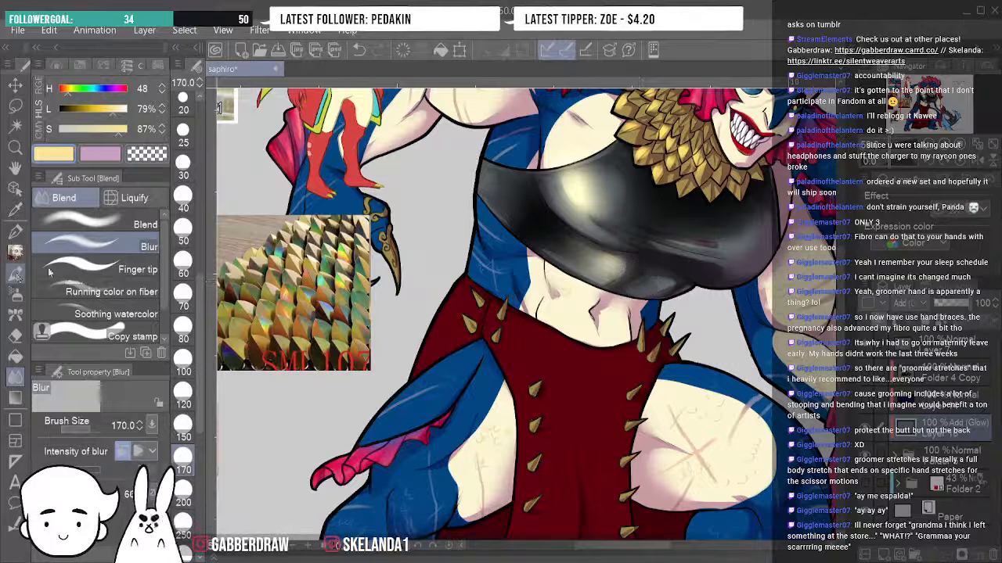
Paint glow on the lower fold at size 60 and along the neckline at size 20, and blur it at size 170.
{"action": "left_click", "coordinate": [15, 274]}
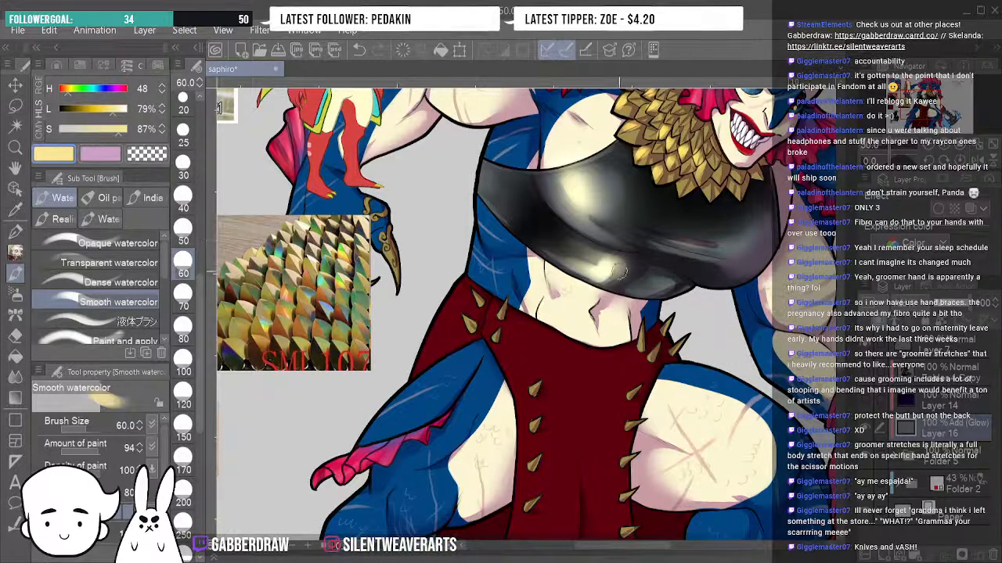
{"action": "left_click", "coordinate": [183, 103]}
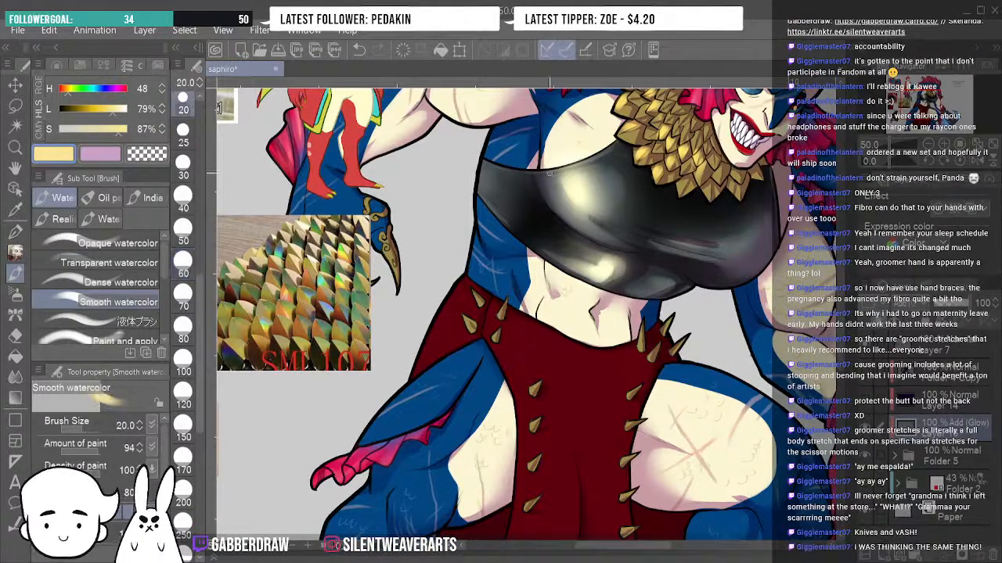
{"action": "left_click", "coordinate": [16, 374]}
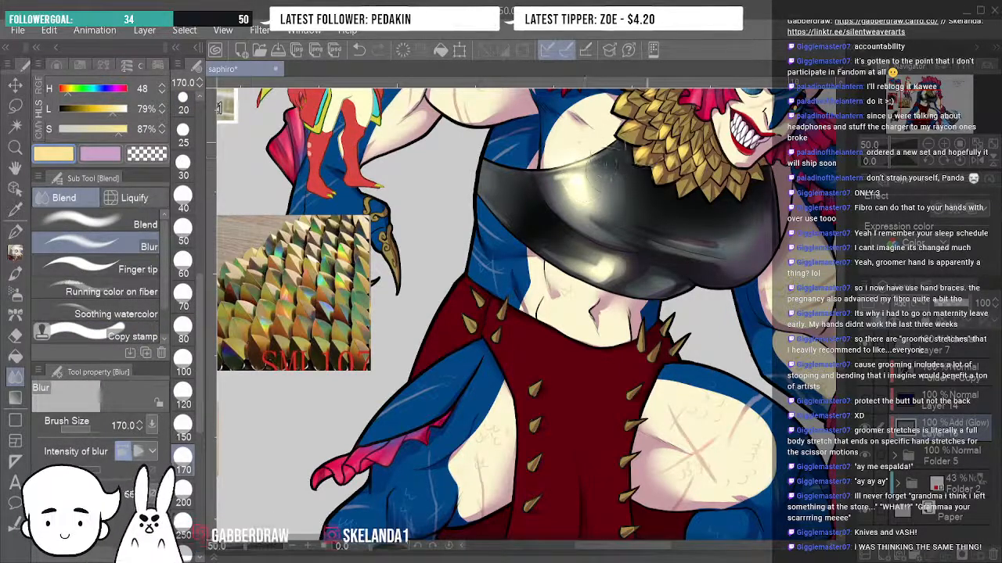
{"action": "mouse_move", "coordinate": [559, 183]}
{"action": "left_mouse_down"}
{"action": "mouse_move", "coordinate": [551, 192]}
{"action": "mouse_move", "coordinate": [560, 229]}
{"action": "mouse_move", "coordinate": [569, 183]}
{"action": "left_mouse_up"}
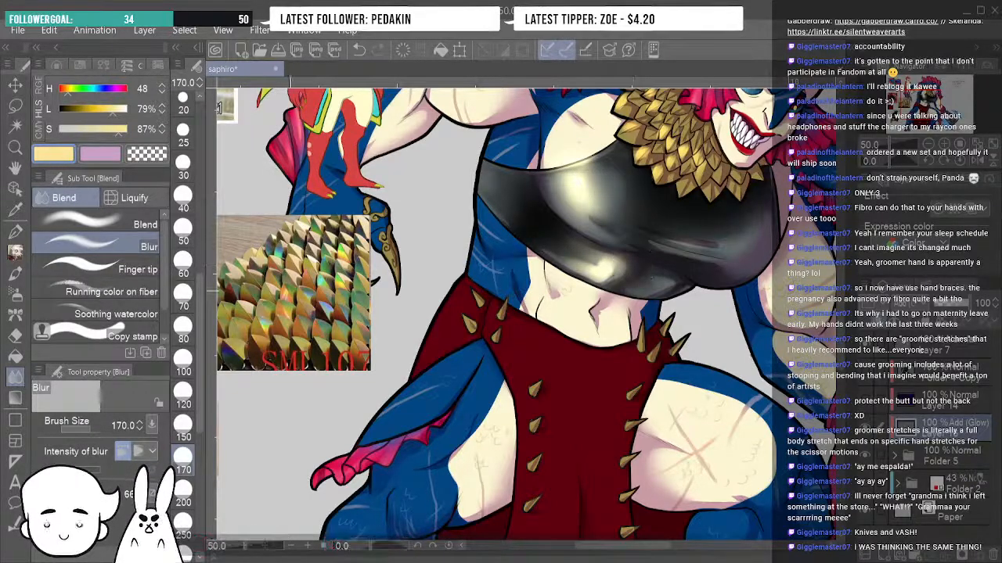
Try reshaping the chest highlight with Finger tip strokes at size 120 and Blur at size 170, and undo the change.
{"action": "left_click", "coordinate": [141, 289]}
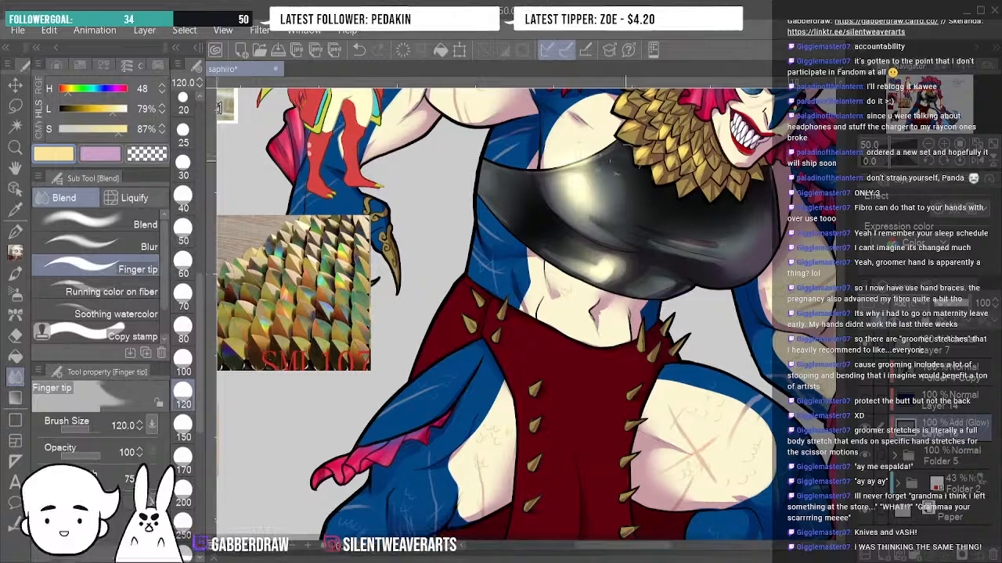
{"action": "left_click_drag", "start_coordinate": [609, 169], "coordinate": [612, 201]}
{"action": "mouse_move", "coordinate": [543, 208]}
{"action": "left_mouse_down"}
{"action": "mouse_move", "coordinate": [581, 188]}
{"action": "mouse_move", "coordinate": [540, 193]}
{"action": "mouse_move", "coordinate": [561, 194]}
{"action": "mouse_move", "coordinate": [622, 158]}
{"action": "mouse_move", "coordinate": [572, 205]}
{"action": "mouse_move", "coordinate": [624, 207]}
{"action": "left_mouse_up"}
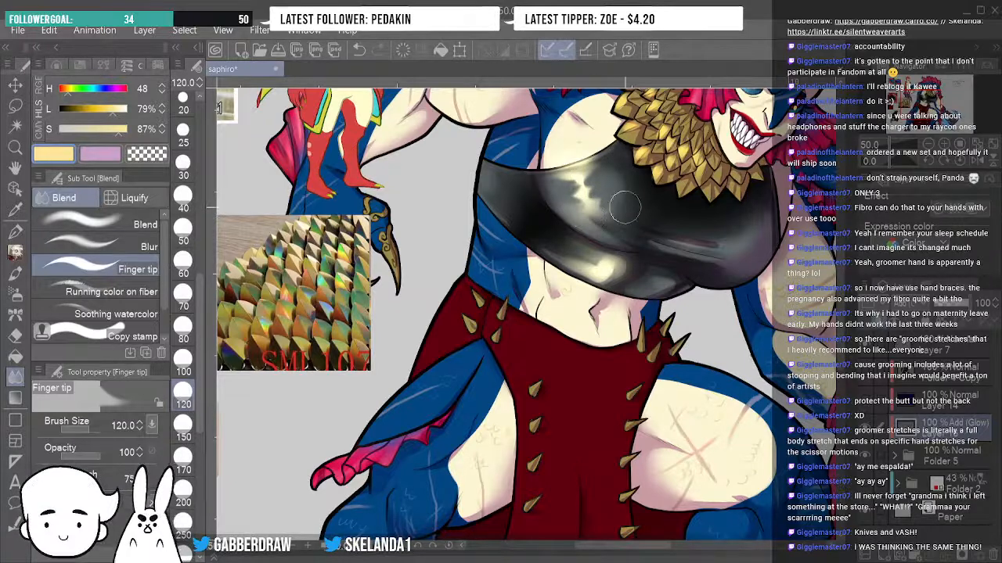
{"action": "left_click", "coordinate": [118, 246]}
{"action": "left_click_drag", "start_coordinate": [572, 197], "coordinate": [591, 205]}
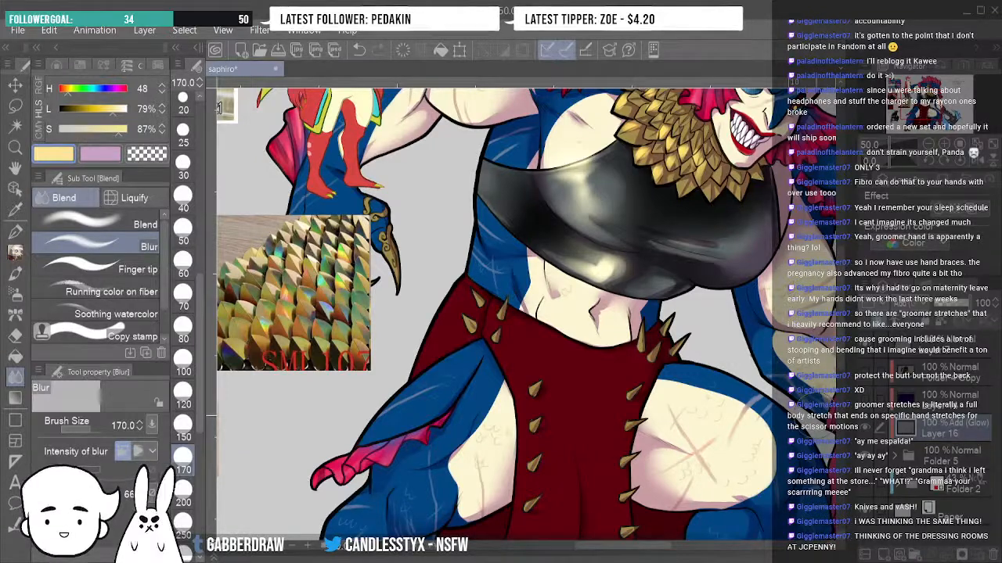
{"action": "key", "text": "ctrl+z"}
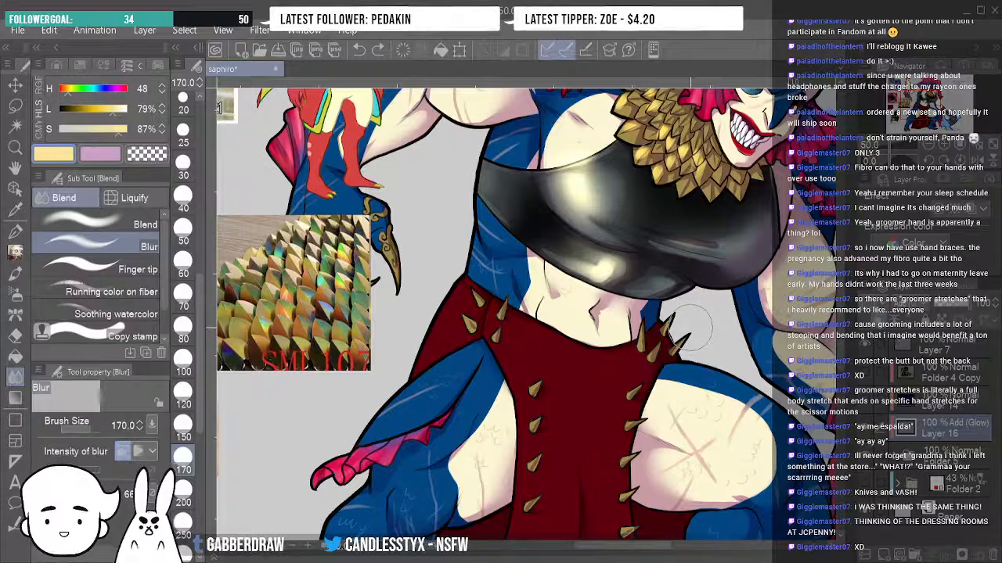
Blur the lower fold's glow, and paint sharp size 20 highlights on the top's side band and lower folds with Smooth watercolor.
{"action": "mouse_move", "coordinate": [612, 263]}
{"action": "left_mouse_down"}
{"action": "mouse_move", "coordinate": [589, 259]}
{"action": "mouse_move", "coordinate": [602, 248]}
{"action": "mouse_move", "coordinate": [612, 271]}
{"action": "left_mouse_up"}
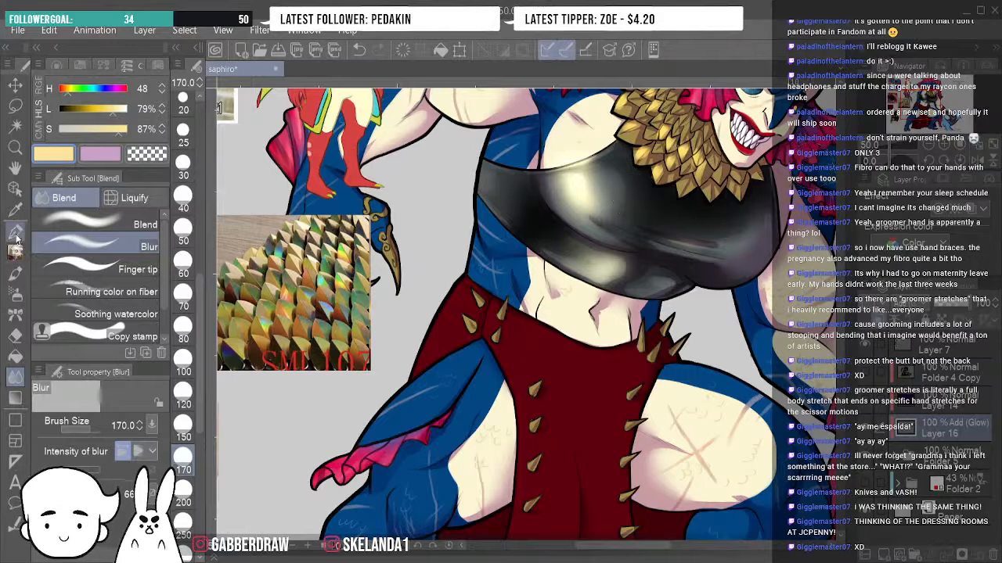
{"action": "left_click", "coordinate": [15, 272]}
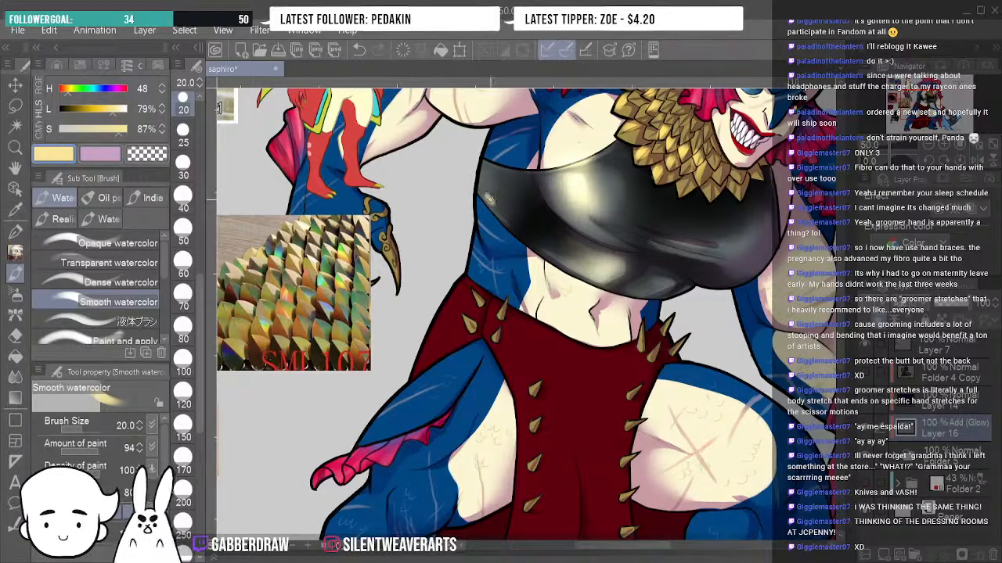
{"action": "left_click_drag", "start_coordinate": [492, 194], "coordinate": [505, 167]}
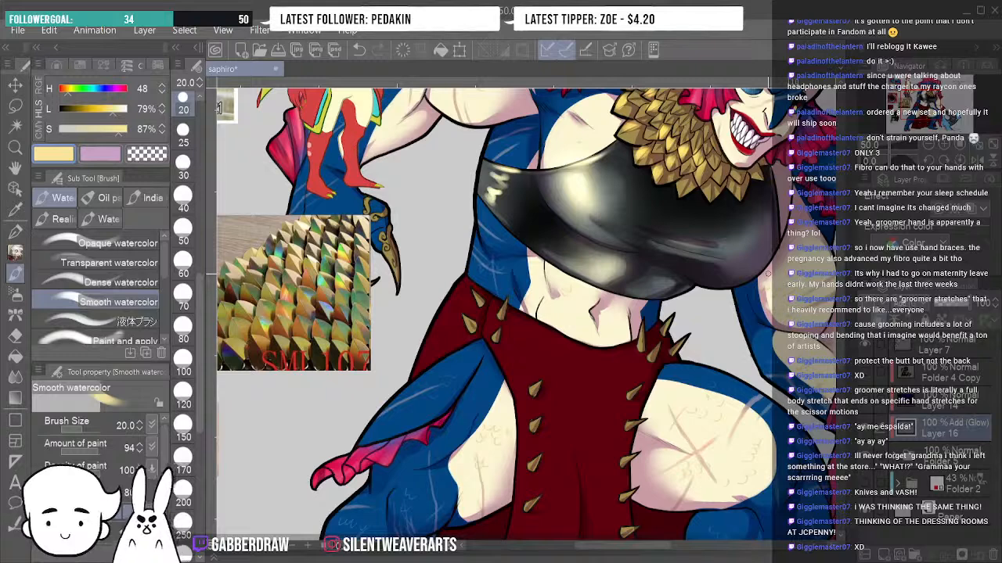
{"action": "mouse_move", "coordinate": [612, 257]}
{"action": "left_mouse_down"}
{"action": "mouse_move", "coordinate": [593, 277]}
{"action": "mouse_move", "coordinate": [611, 254]}
{"action": "mouse_move", "coordinate": [593, 253]}
{"action": "left_mouse_up"}
{"action": "left_click_drag", "start_coordinate": [680, 271], "coordinate": [654, 294]}
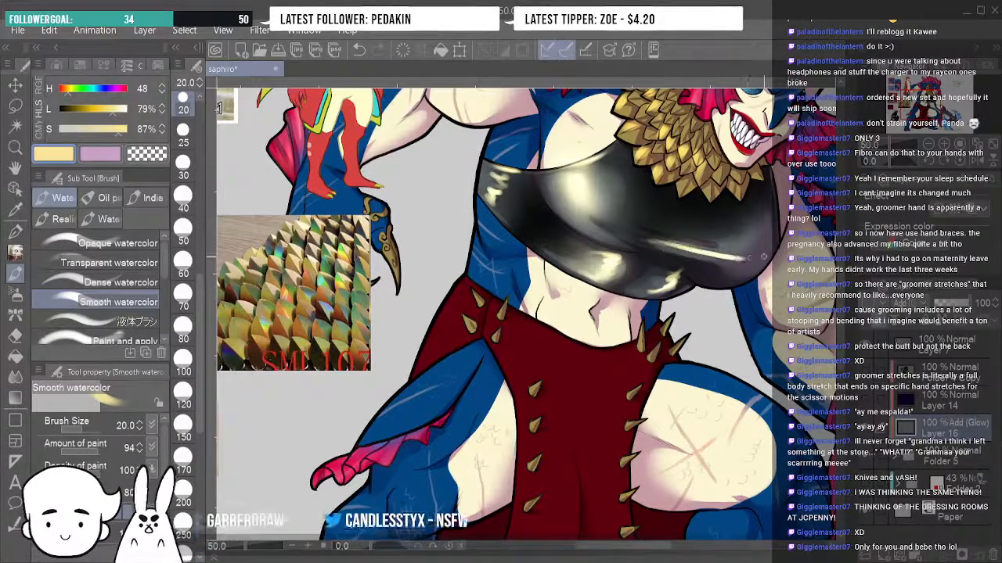
Paint thin size 20 highlights along the crease under the chest and down the top's far edge beside the arm.
{"action": "left_click_drag", "start_coordinate": [647, 239], "coordinate": [748, 259]}
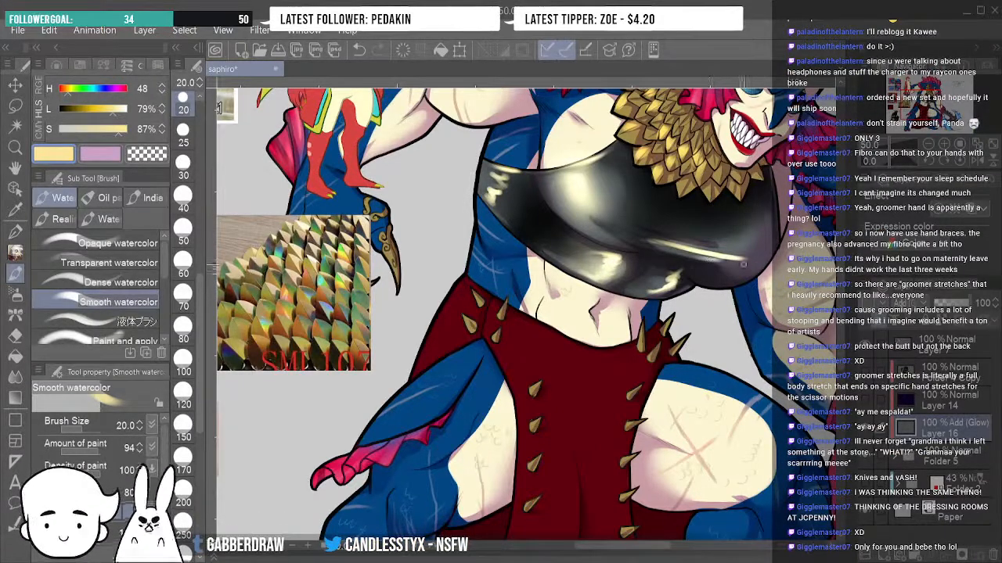
{"action": "left_click_drag", "start_coordinate": [763, 246], "coordinate": [778, 226]}
{"action": "mouse_move", "coordinate": [438, 313]}
{"action": "left_mouse_down"}
{"action": "mouse_move", "coordinate": [622, 246]}
{"action": "mouse_move", "coordinate": [630, 262]}
{"action": "mouse_move", "coordinate": [629, 230]}
{"action": "mouse_move", "coordinate": [326, 270]}
{"action": "mouse_move", "coordinate": [254, 263]}
{"action": "left_mouse_up"}
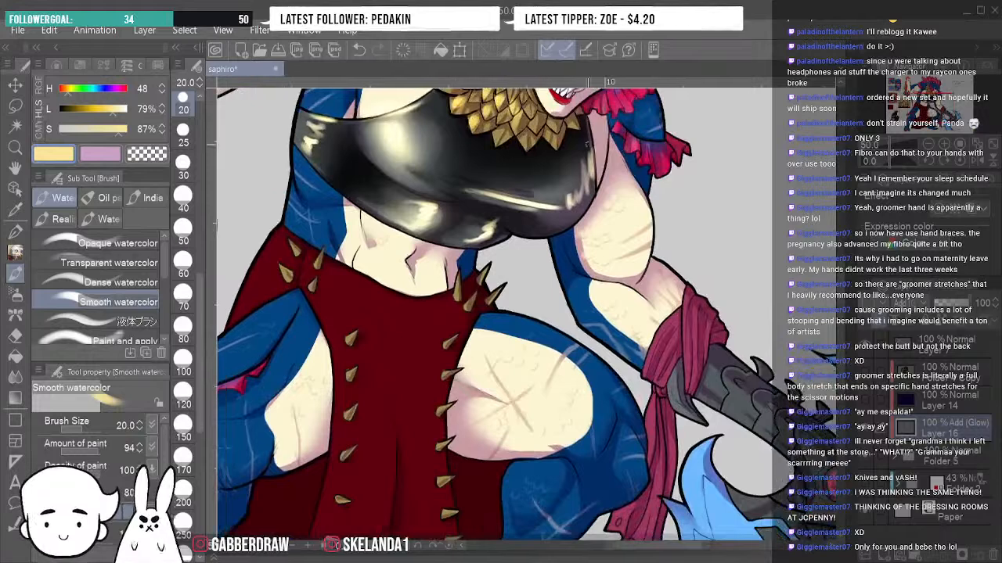
{"action": "mouse_move", "coordinate": [591, 160]}
{"action": "left_mouse_down"}
{"action": "mouse_move", "coordinate": [589, 200]}
{"action": "mouse_move", "coordinate": [559, 226]}
{"action": "left_mouse_up"}
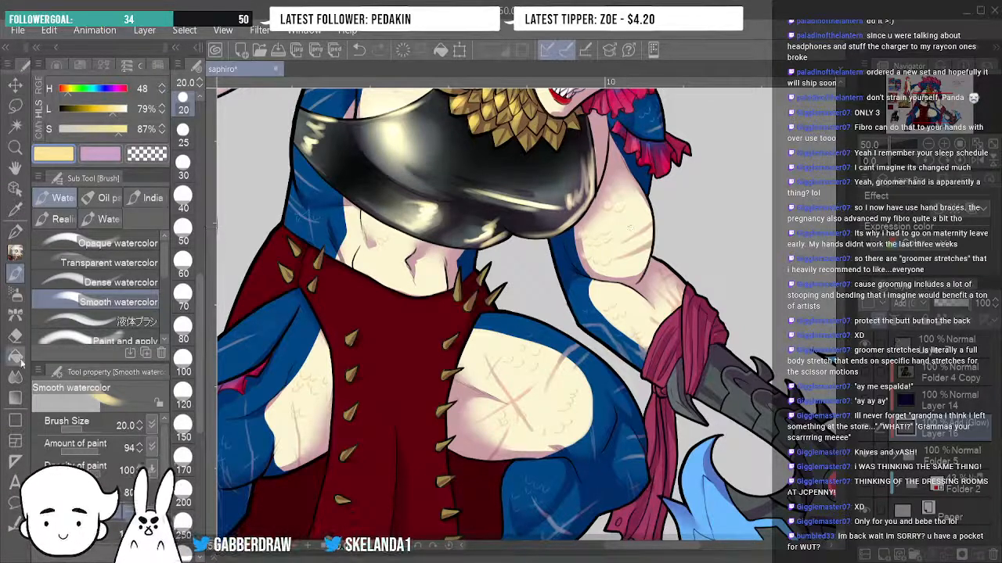
Blur the new thin highlights on the top's far edge, lower folds and side band at size 170.
{"action": "key", "text": "j"}
{"action": "mouse_move", "coordinate": [562, 164]}
{"action": "left_mouse_down"}
{"action": "mouse_move", "coordinate": [574, 200]}
{"action": "mouse_move", "coordinate": [577, 152]}
{"action": "mouse_move", "coordinate": [552, 206]}
{"action": "left_mouse_up"}
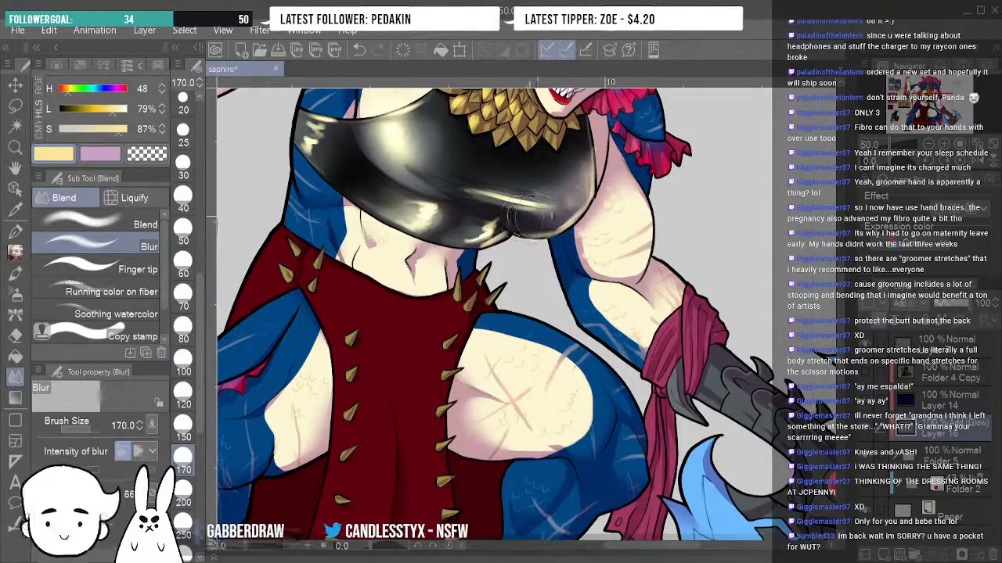
{"action": "mouse_move", "coordinate": [419, 212]}
{"action": "left_mouse_down"}
{"action": "mouse_move", "coordinate": [450, 196]}
{"action": "mouse_move", "coordinate": [439, 194]}
{"action": "mouse_move", "coordinate": [442, 223]}
{"action": "mouse_move", "coordinate": [447, 213]}
{"action": "left_mouse_up"}
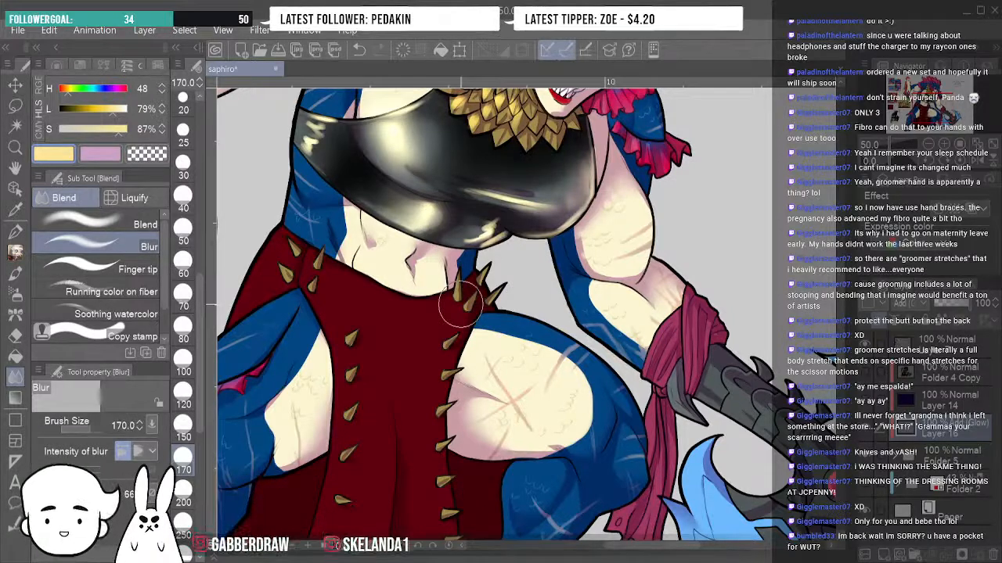
{"action": "mouse_move", "coordinate": [467, 224]}
{"action": "left_mouse_down"}
{"action": "mouse_move", "coordinate": [485, 191]}
{"action": "mouse_move", "coordinate": [486, 228]}
{"action": "mouse_move", "coordinate": [468, 227]}
{"action": "mouse_move", "coordinate": [496, 228]}
{"action": "left_mouse_up"}
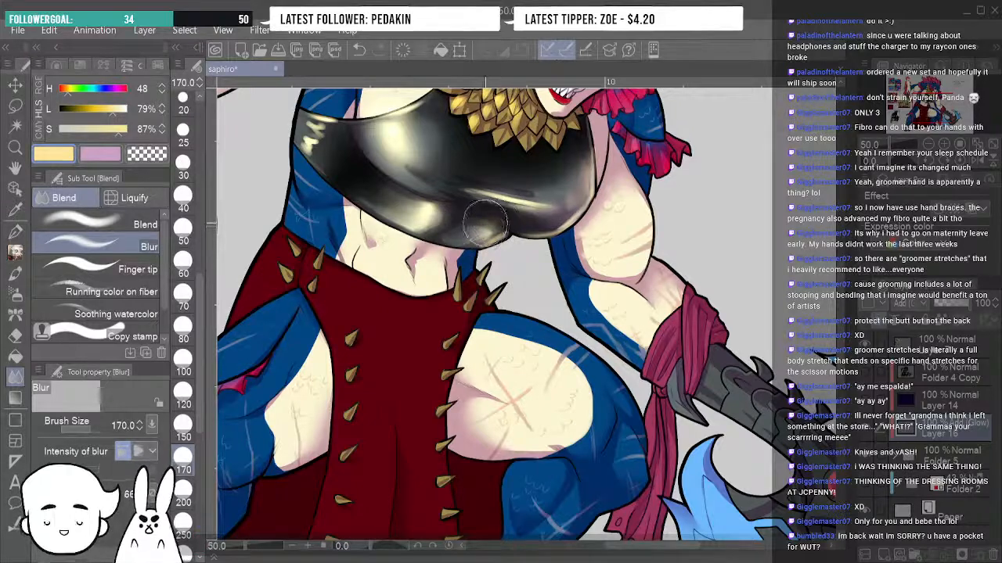
{"action": "mouse_move", "coordinate": [321, 150]}
{"action": "left_mouse_down"}
{"action": "mouse_move", "coordinate": [305, 139]}
{"action": "mouse_move", "coordinate": [313, 129]}
{"action": "mouse_move", "coordinate": [338, 123]}
{"action": "mouse_move", "coordinate": [340, 135]}
{"action": "left_mouse_up"}
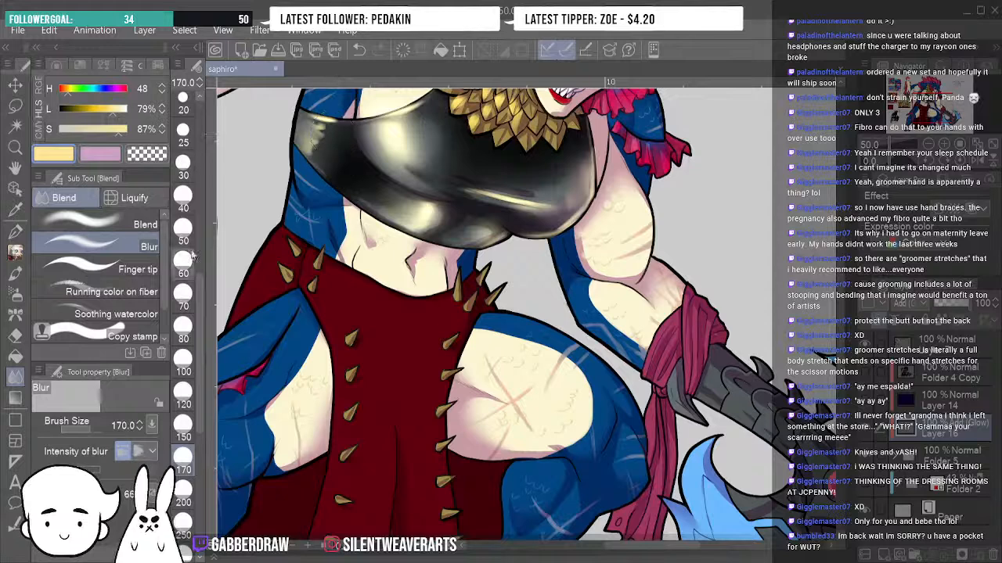
Paint thin yellow highlights with Smooth watercolor at size 20 along the black top's far edge and the crease under the chest.
{"action": "left_click", "coordinate": [15, 272]}
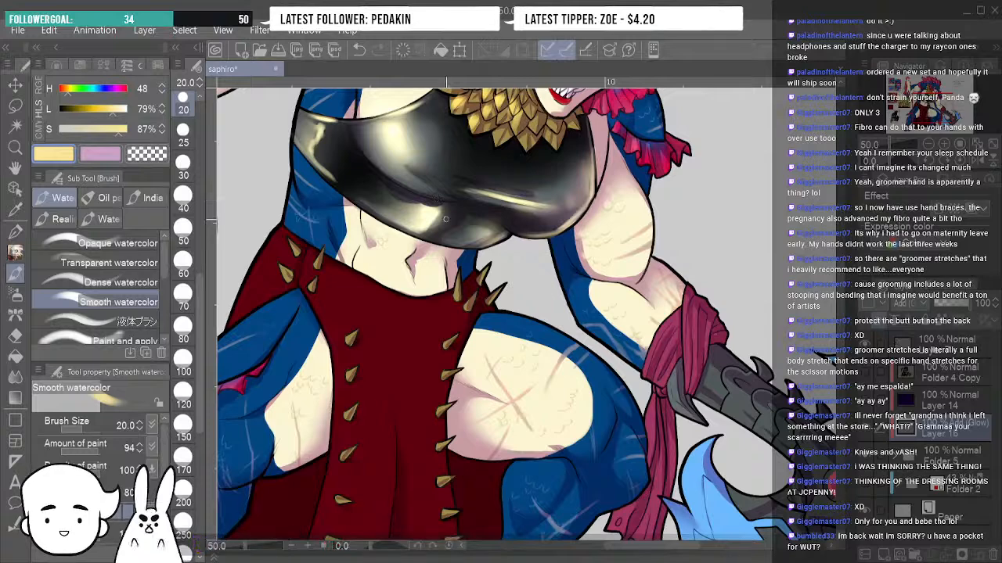
{"action": "left_click", "coordinate": [947, 166]}
{"action": "left_click", "coordinate": [947, 165]}
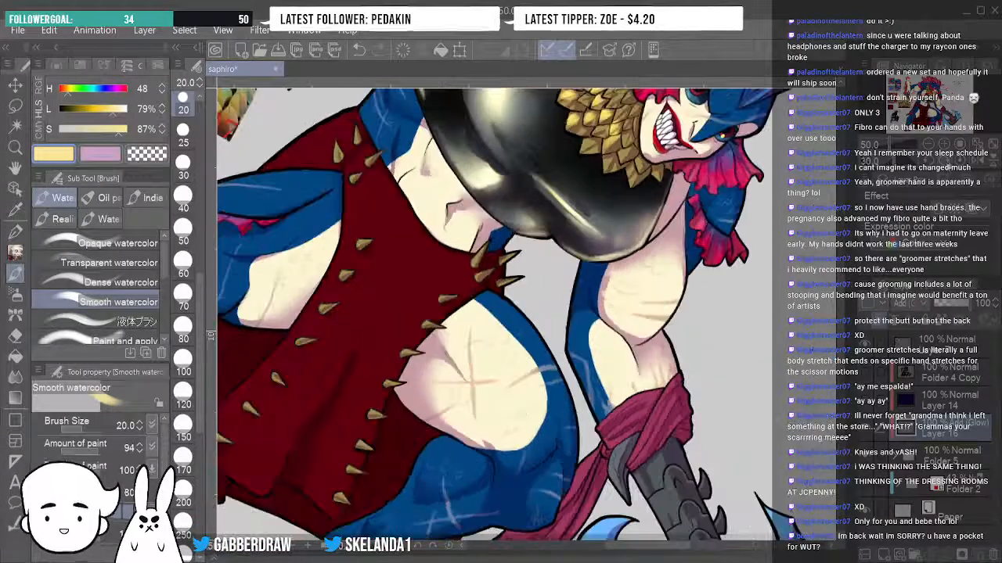
{"action": "left_click_drag", "start_coordinate": [842, 297], "coordinate": [842, 276]}
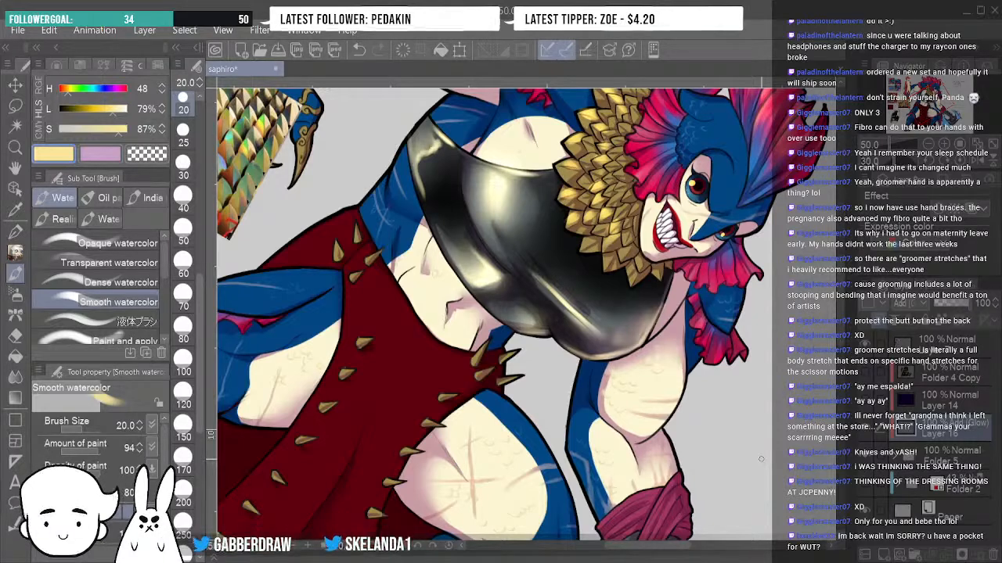
{"action": "key", "text": "x"}
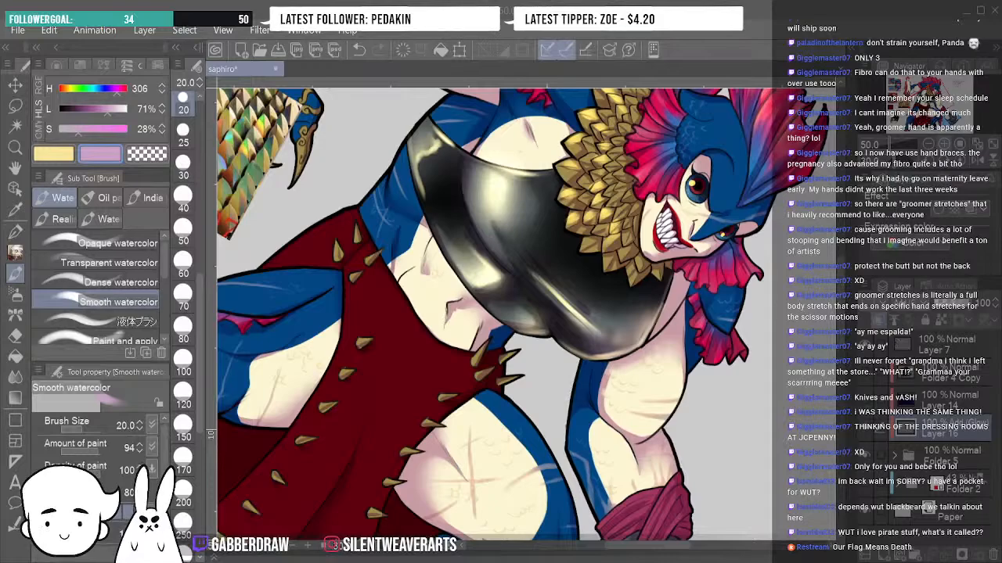
{"action": "left_click", "coordinate": [944, 144]}
{"action": "left_click", "coordinate": [927, 107]}
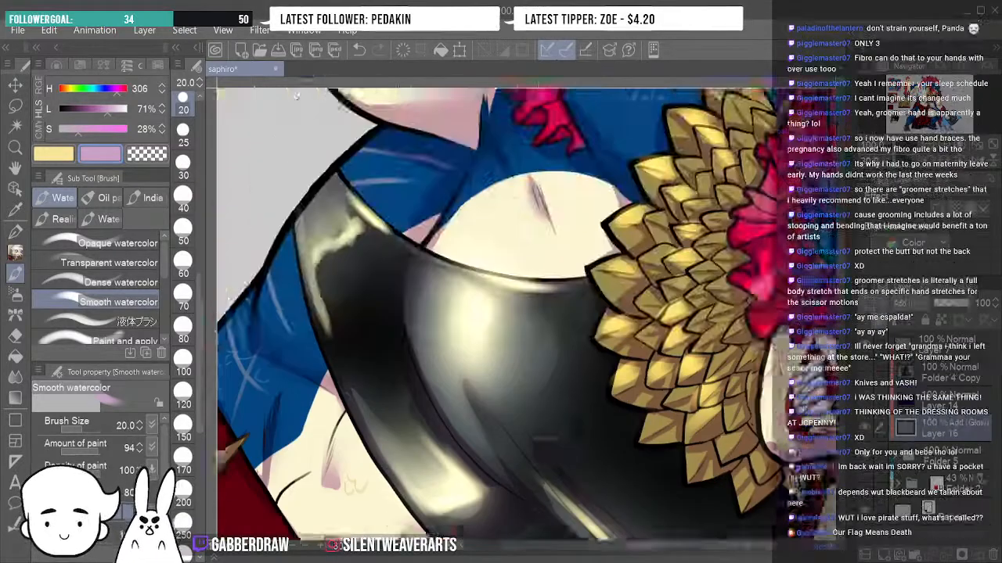
{"action": "left_click_drag", "start_coordinate": [928, 107], "coordinate": [925, 106]}
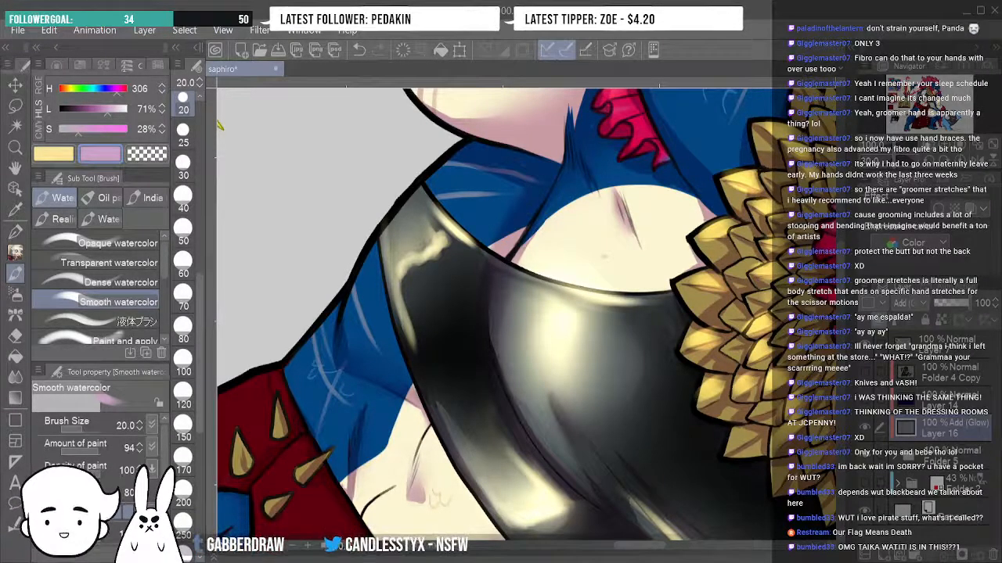
{"action": "left_click", "coordinate": [927, 144]}
{"action": "left_click", "coordinate": [929, 148]}
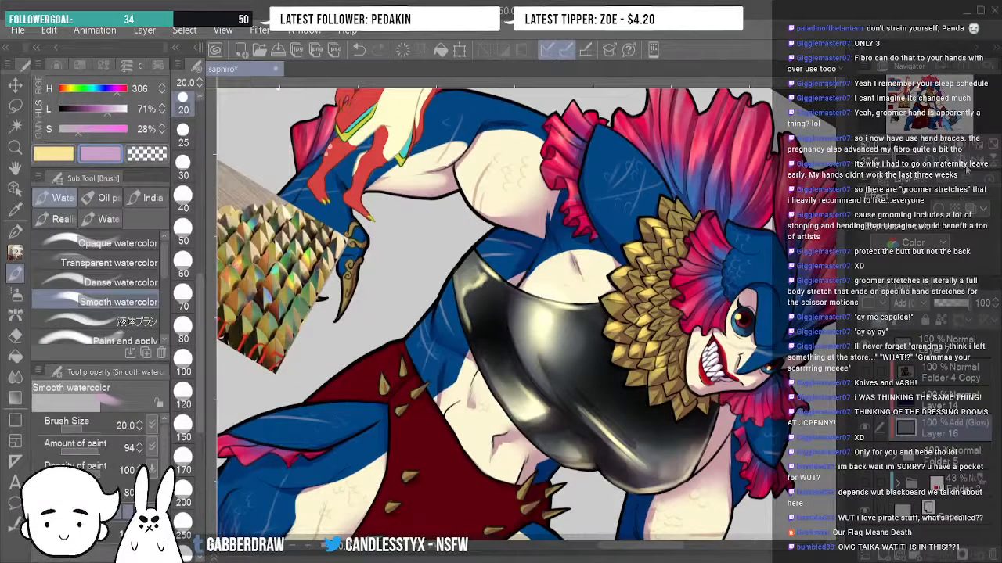
{"action": "left_click", "coordinate": [964, 169]}
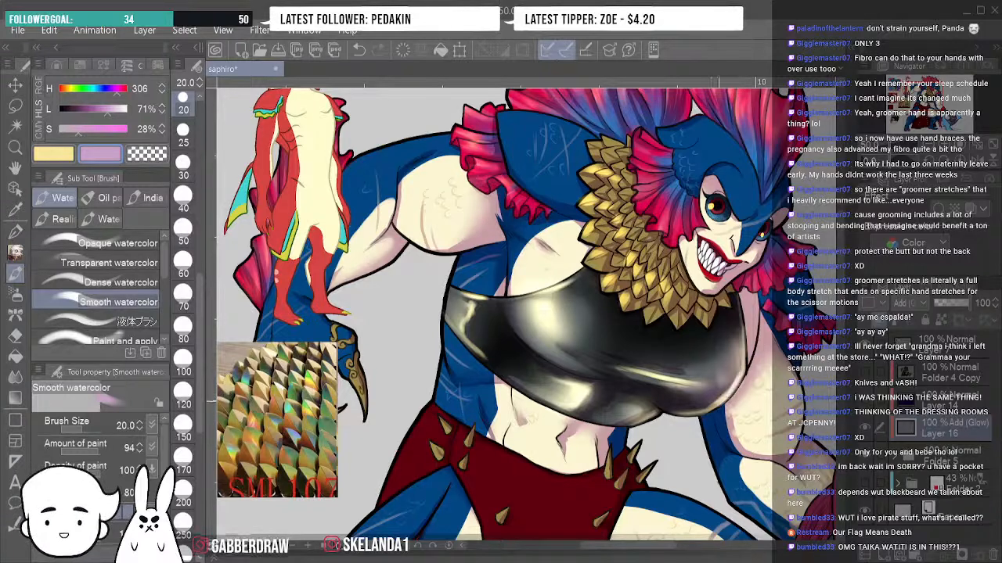
{"action": "key", "text": "x"}
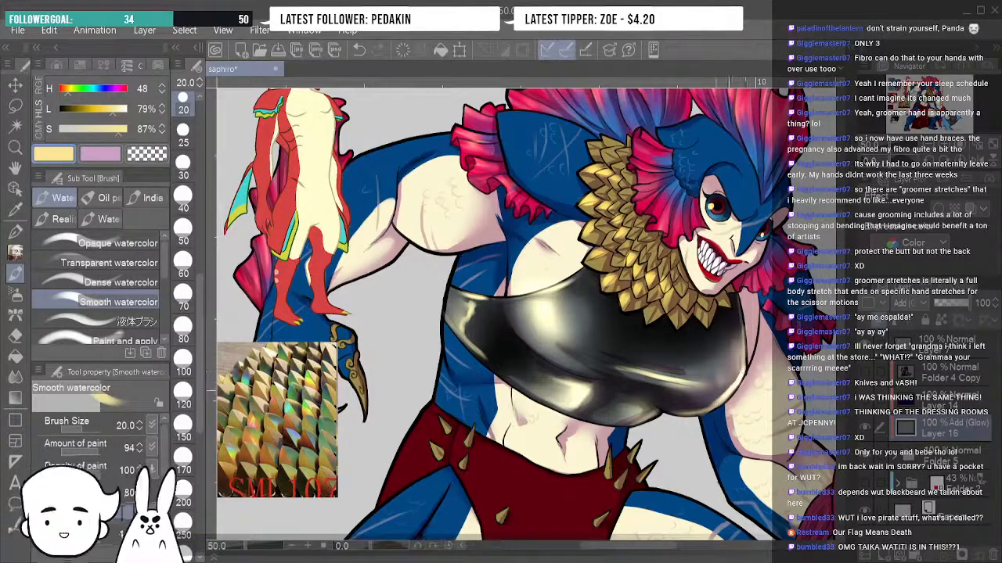
{"action": "left_click_drag", "start_coordinate": [739, 301], "coordinate": [745, 342]}
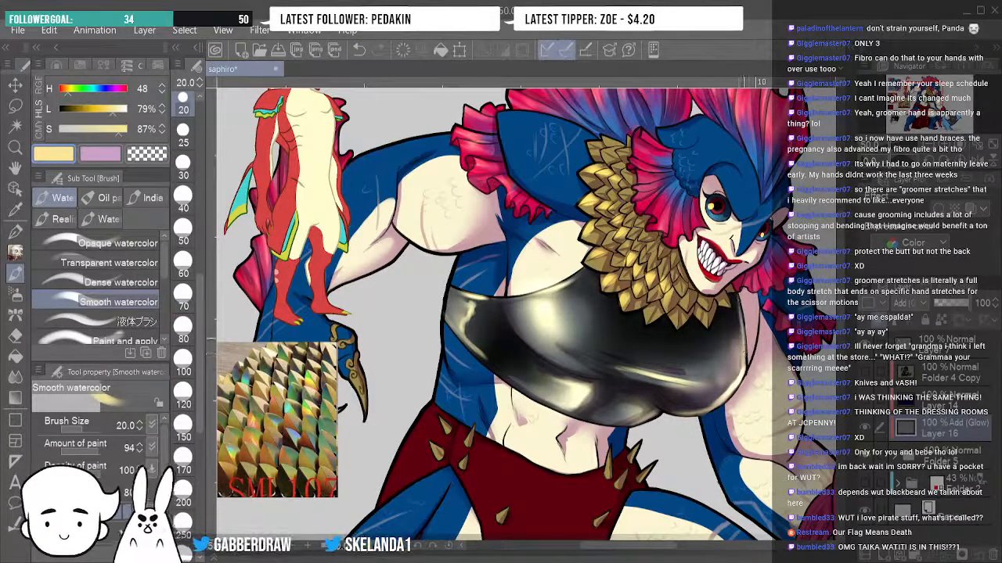
{"action": "left_click_drag", "start_coordinate": [644, 385], "coordinate": [692, 393]}
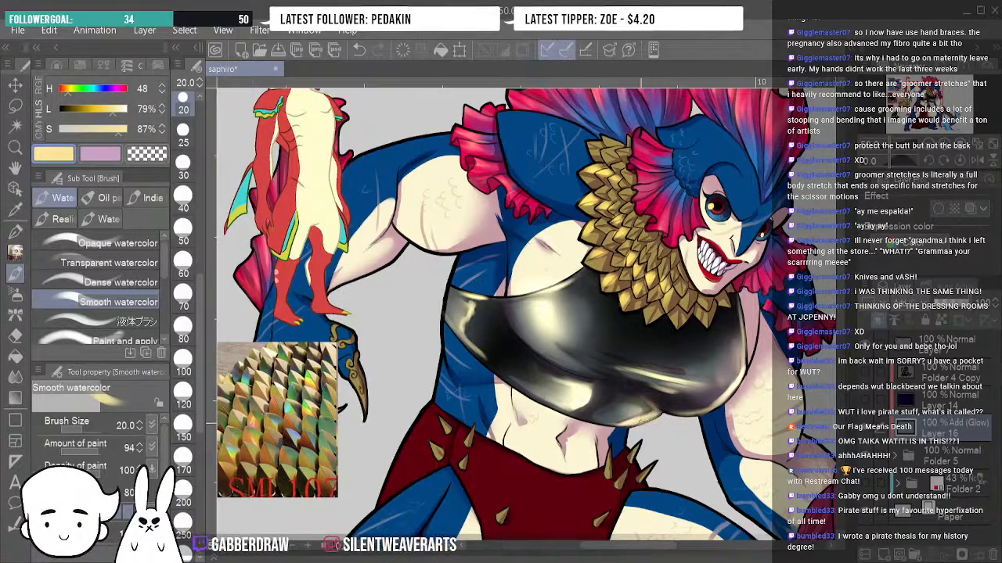
Blur the highlights on the top's lower folds, neckline and side band with the Blur tool at size 170.
{"action": "key", "text": "j"}
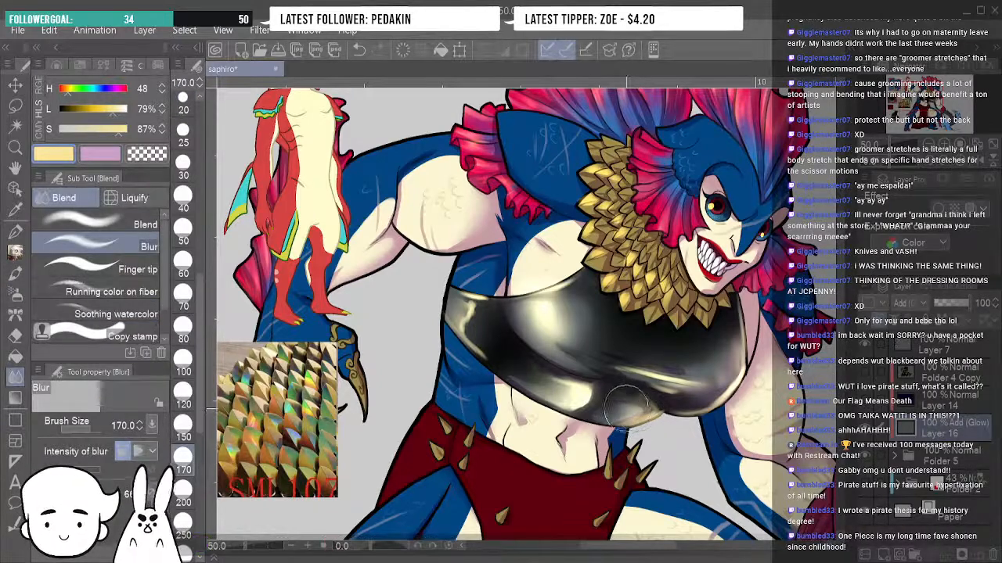
{"action": "mouse_move", "coordinate": [688, 409]}
{"action": "left_mouse_down"}
{"action": "mouse_move", "coordinate": [735, 352]}
{"action": "mouse_move", "coordinate": [705, 397]}
{"action": "mouse_move", "coordinate": [717, 370]}
{"action": "mouse_move", "coordinate": [722, 379]}
{"action": "mouse_move", "coordinate": [696, 398]}
{"action": "mouse_move", "coordinate": [669, 389]}
{"action": "left_mouse_up"}
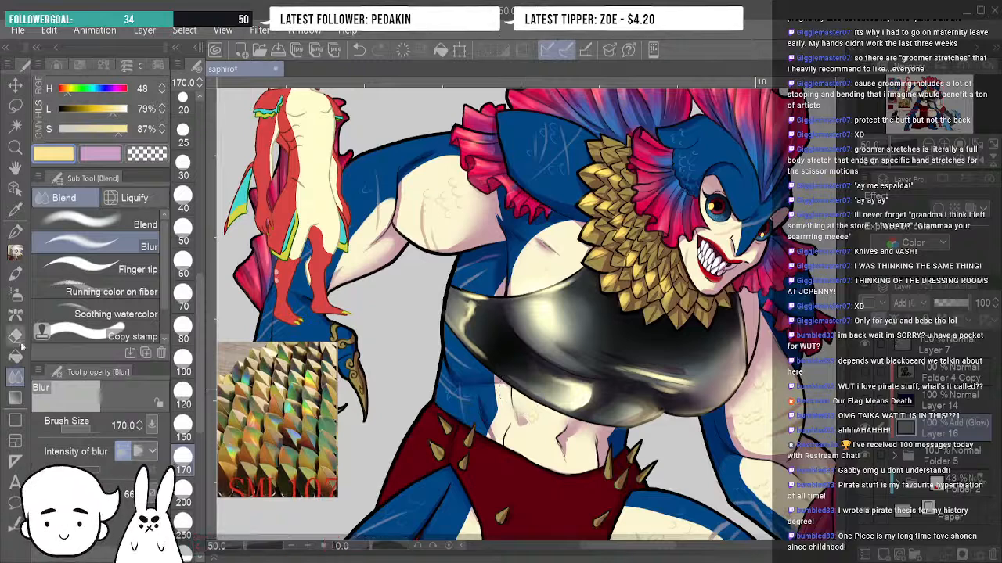
{"action": "mouse_move", "coordinate": [570, 277]}
{"action": "left_mouse_down"}
{"action": "mouse_move", "coordinate": [578, 285]}
{"action": "mouse_move", "coordinate": [562, 285]}
{"action": "left_mouse_up"}
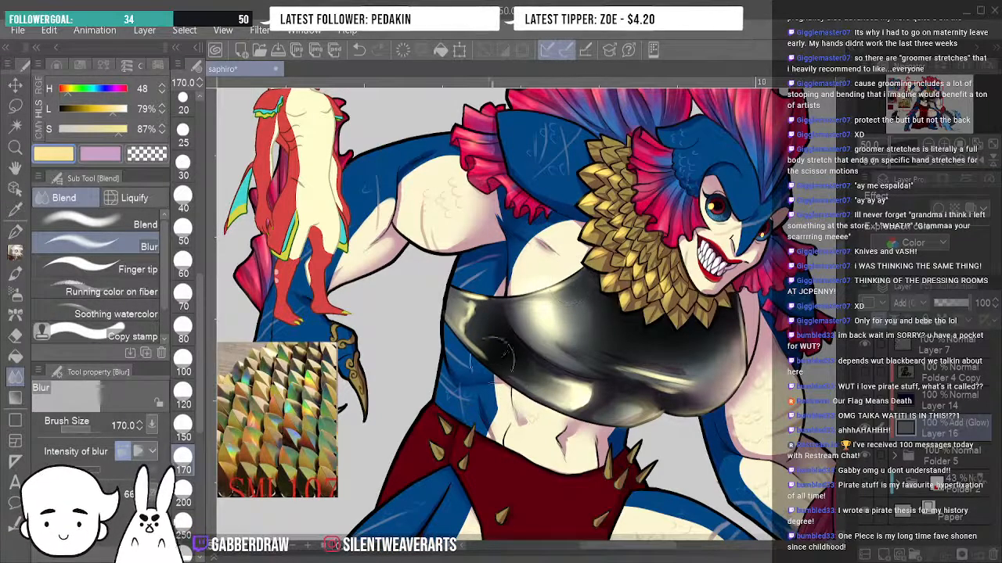
{"action": "mouse_move", "coordinate": [498, 354]}
{"action": "left_mouse_down"}
{"action": "mouse_move", "coordinate": [480, 352]}
{"action": "mouse_move", "coordinate": [493, 360]}
{"action": "left_mouse_up"}
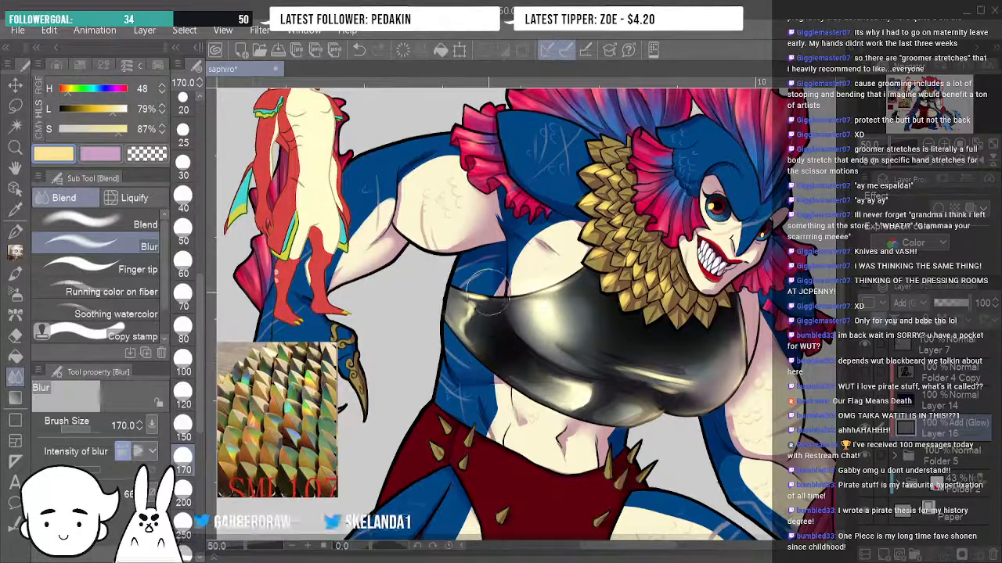
{"action": "mouse_move", "coordinate": [475, 285]}
{"action": "left_mouse_down"}
{"action": "mouse_move", "coordinate": [512, 288]}
{"action": "mouse_move", "coordinate": [469, 277]}
{"action": "mouse_move", "coordinate": [489, 272]}
{"action": "mouse_move", "coordinate": [483, 266]}
{"action": "mouse_move", "coordinate": [475, 294]}
{"action": "left_mouse_up"}
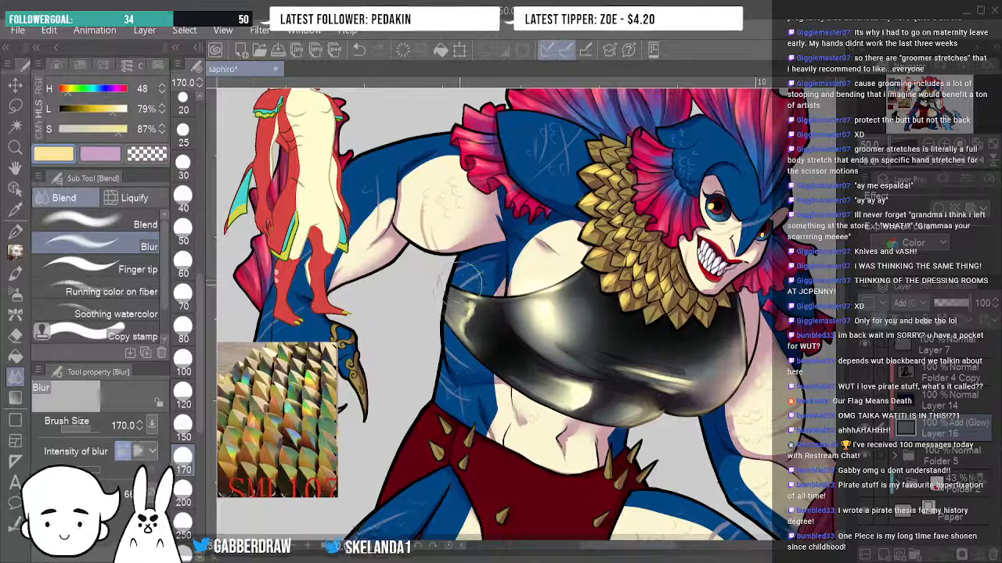
Soften the highlights on the side band and along the crease under the chest with Blur at size 70.
{"action": "left_click", "coordinate": [183, 292]}
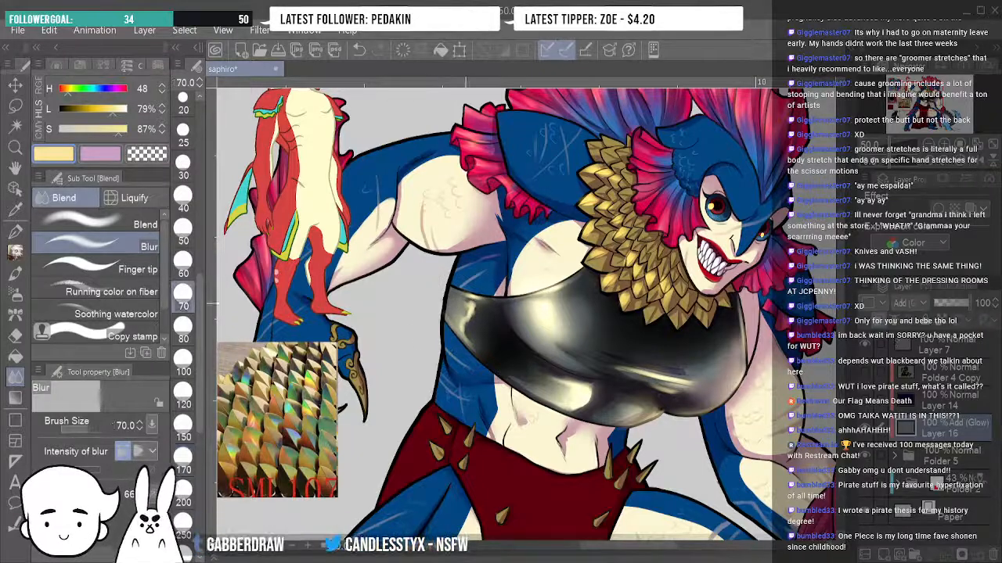
{"action": "mouse_move", "coordinate": [461, 311]}
{"action": "left_mouse_down"}
{"action": "mouse_move", "coordinate": [472, 265]}
{"action": "mouse_move", "coordinate": [510, 326]}
{"action": "mouse_move", "coordinate": [459, 312]}
{"action": "mouse_move", "coordinate": [472, 363]}
{"action": "mouse_move", "coordinate": [452, 335]}
{"action": "left_mouse_up"}
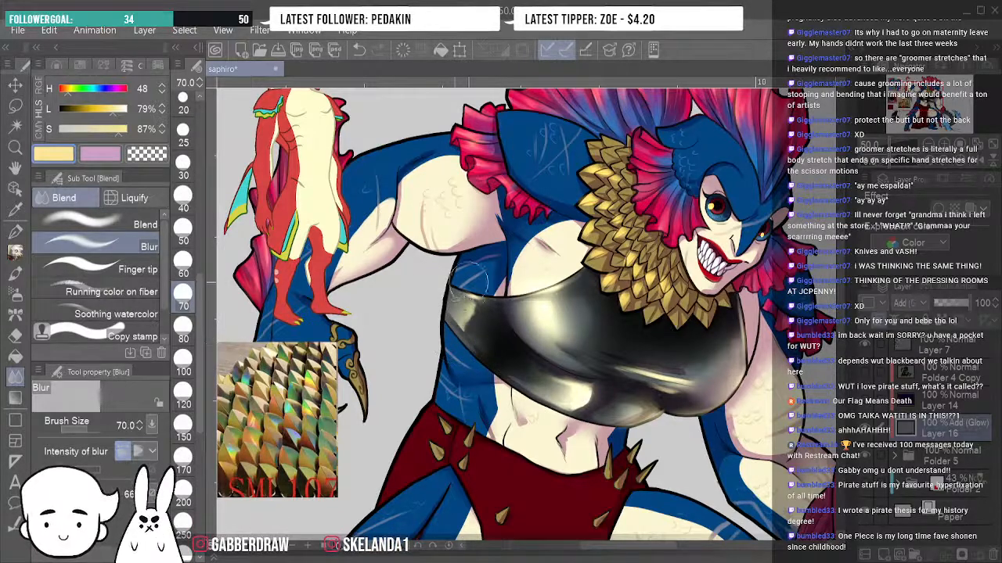
{"action": "mouse_move", "coordinate": [474, 285]}
{"action": "left_mouse_down"}
{"action": "mouse_move", "coordinate": [485, 309]}
{"action": "mouse_move", "coordinate": [479, 300]}
{"action": "left_mouse_up"}
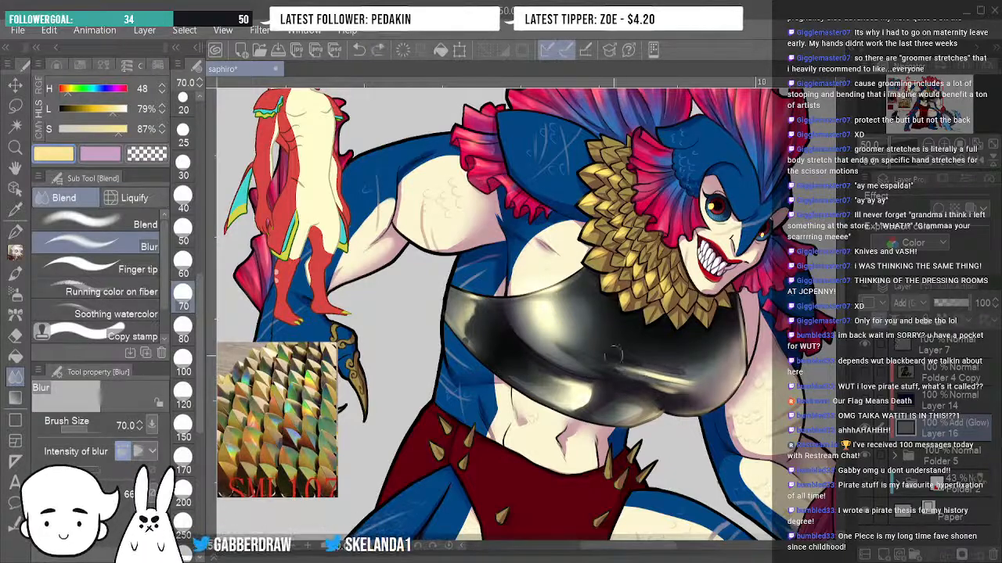
{"action": "mouse_move", "coordinate": [615, 356]}
{"action": "left_mouse_down"}
{"action": "mouse_move", "coordinate": [656, 373]}
{"action": "mouse_move", "coordinate": [620, 368]}
{"action": "left_mouse_up"}
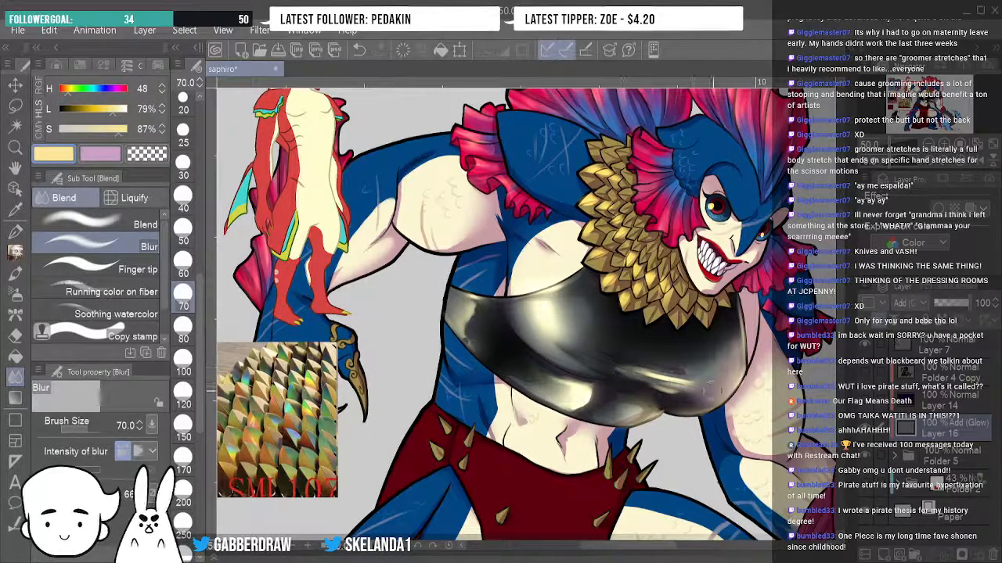
{"action": "left_click_drag", "start_coordinate": [694, 386], "coordinate": [675, 376]}
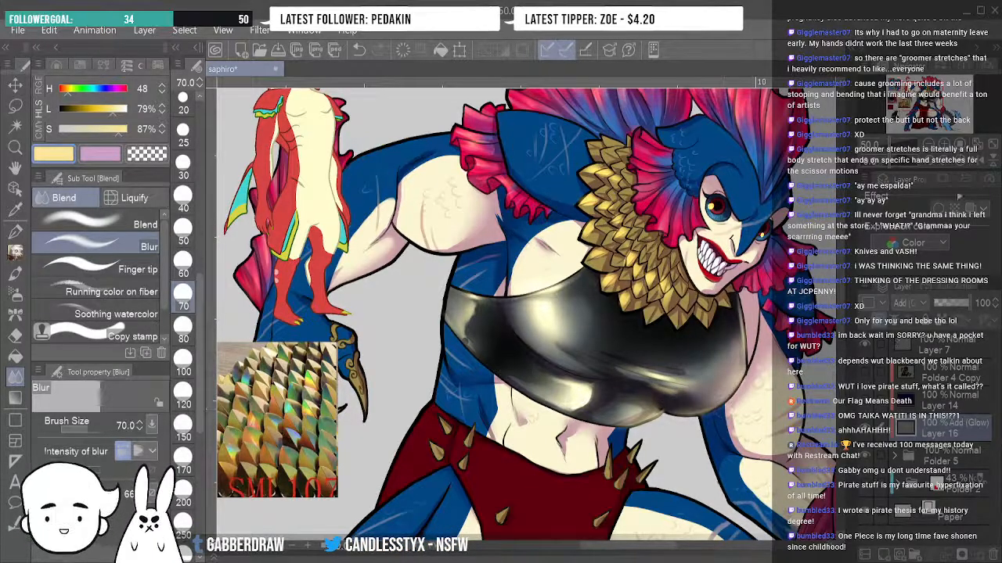
Flip the canvas view horizontally and set the Smooth watercolor brush to size 40.
{"action": "left_click", "coordinate": [978, 164]}
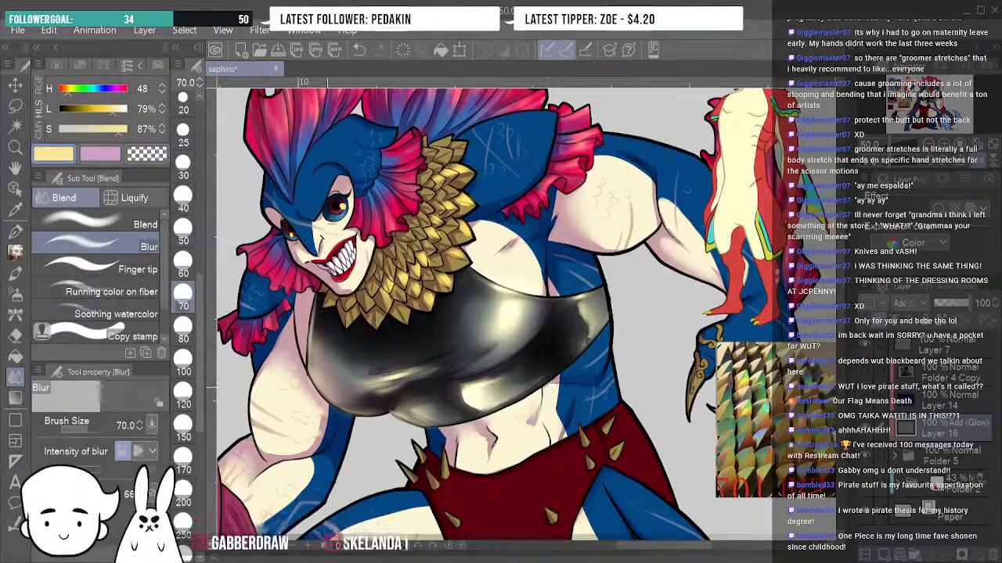
{"action": "left_click", "coordinate": [15, 232]}
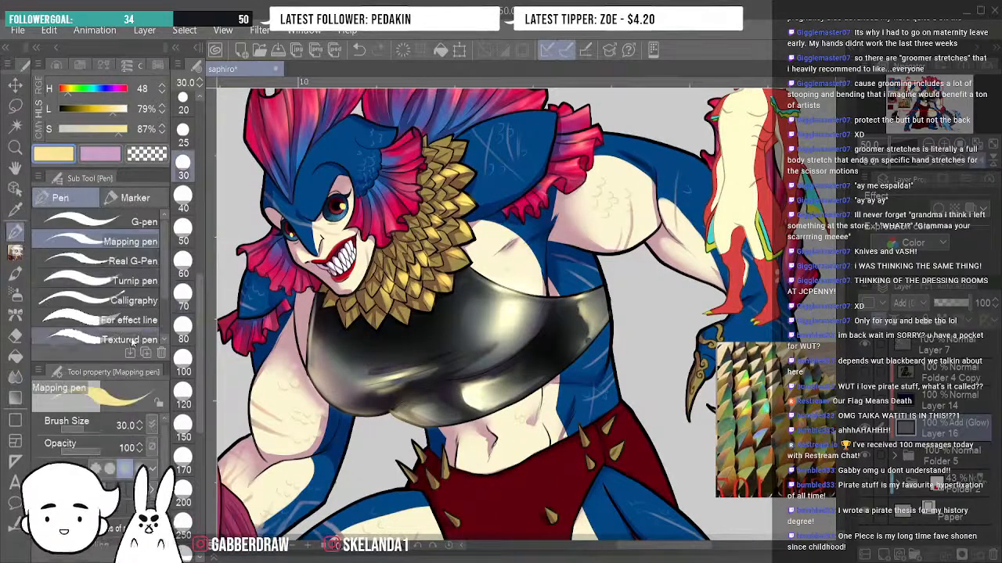
{"action": "left_click", "coordinate": [15, 272]}
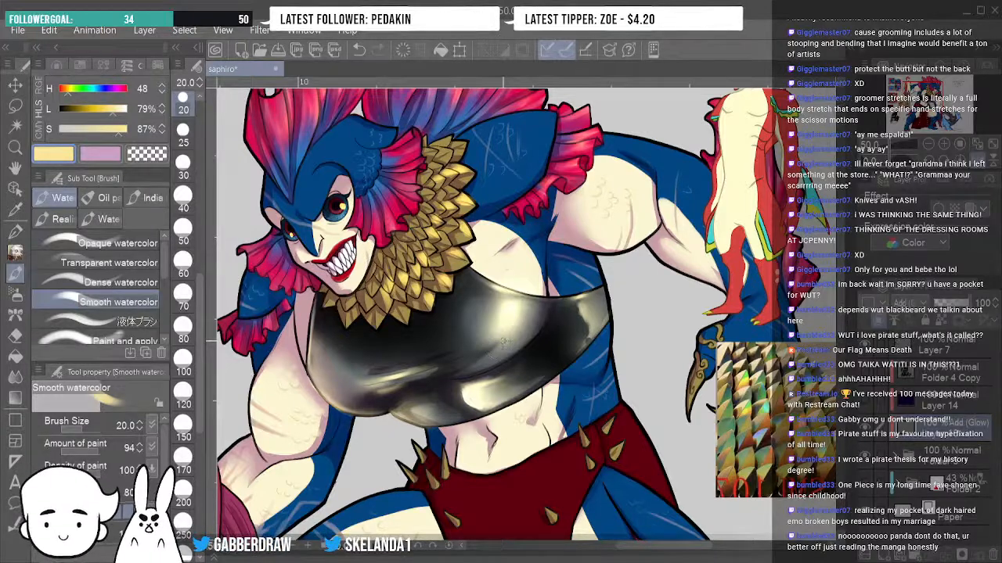
{"action": "key", "text": "bracketleft"}
{"action": "key", "text": "bracketleft"}
{"action": "key", "text": "bracketleft"}
{"action": "key", "text": "bracketleft"}
{"action": "key", "text": "bracketleft"}
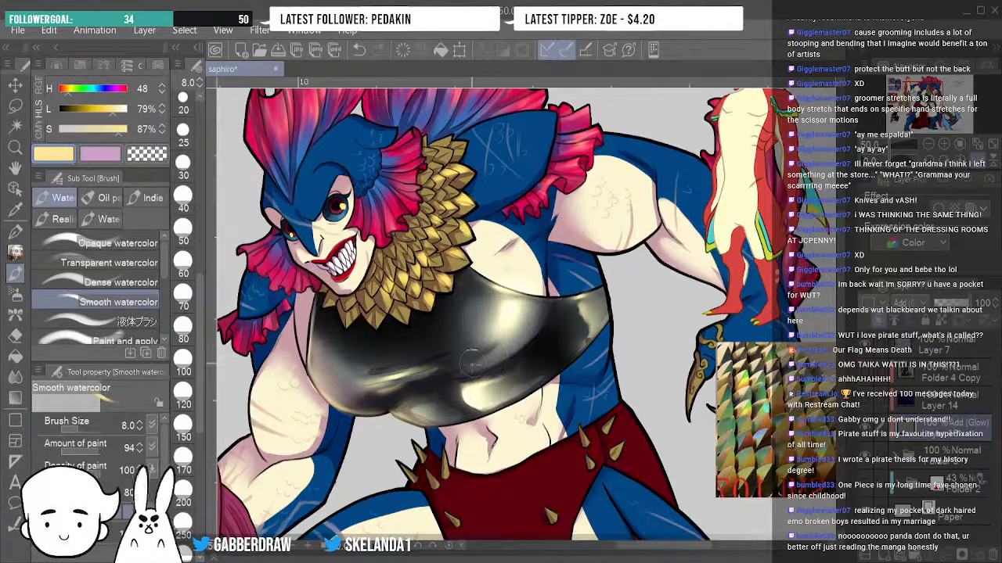
{"action": "key", "text": "bracketright"}
{"action": "key", "text": "bracketright"}
{"action": "key", "text": "bracketright"}
{"action": "key", "text": "bracketright"}
{"action": "key", "text": "bracketright"}
{"action": "key", "text": "bracketright"}
{"action": "key", "text": "bracketright"}
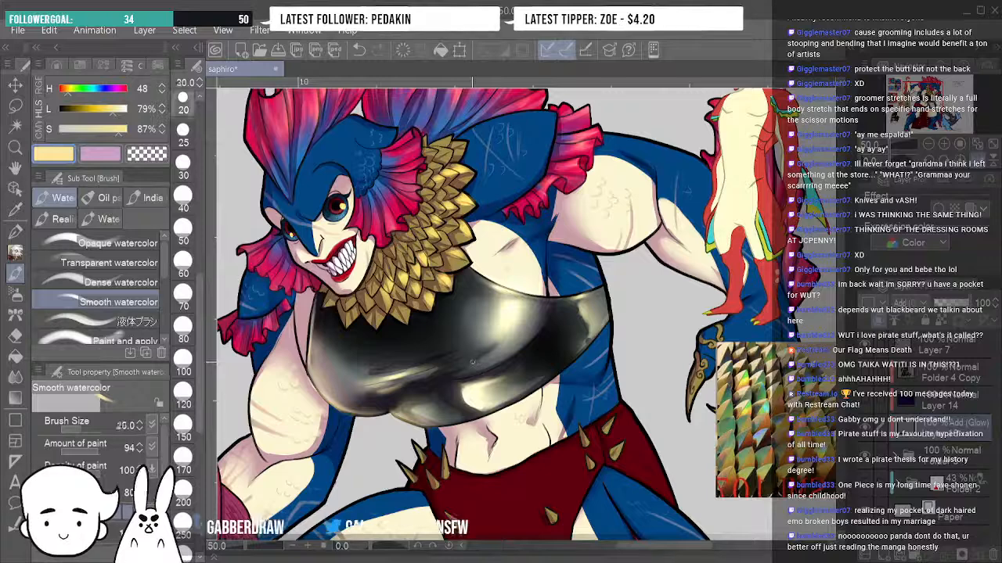
{"action": "key", "text": "bracketright"}
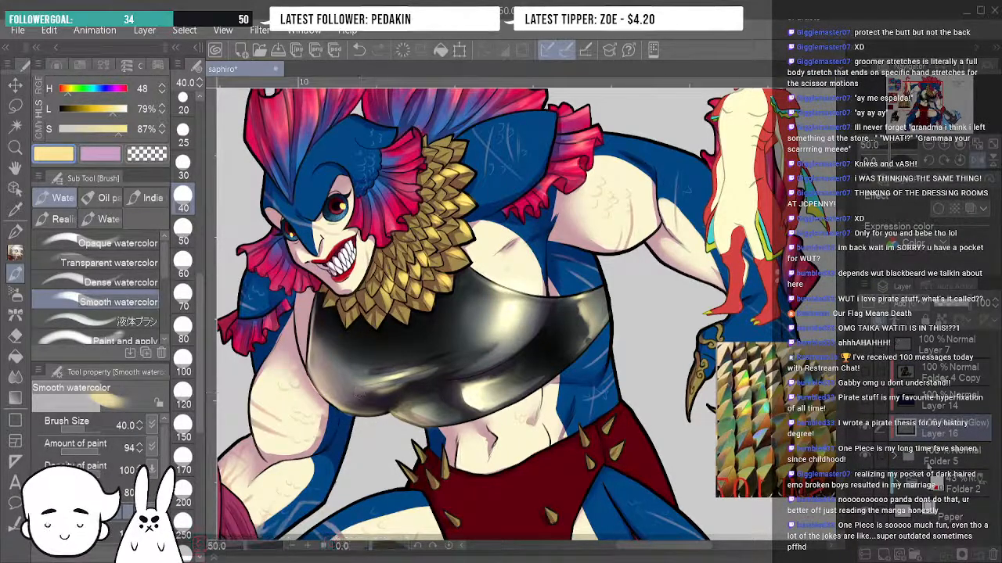
Toggle Folder 5's visibility, try auto-selecting the chest area from that folder, and expand the folder.
{"action": "left_click", "coordinate": [931, 457]}
{"action": "left_click", "coordinate": [864, 455]}
{"action": "left_click", "coordinate": [864, 455]}
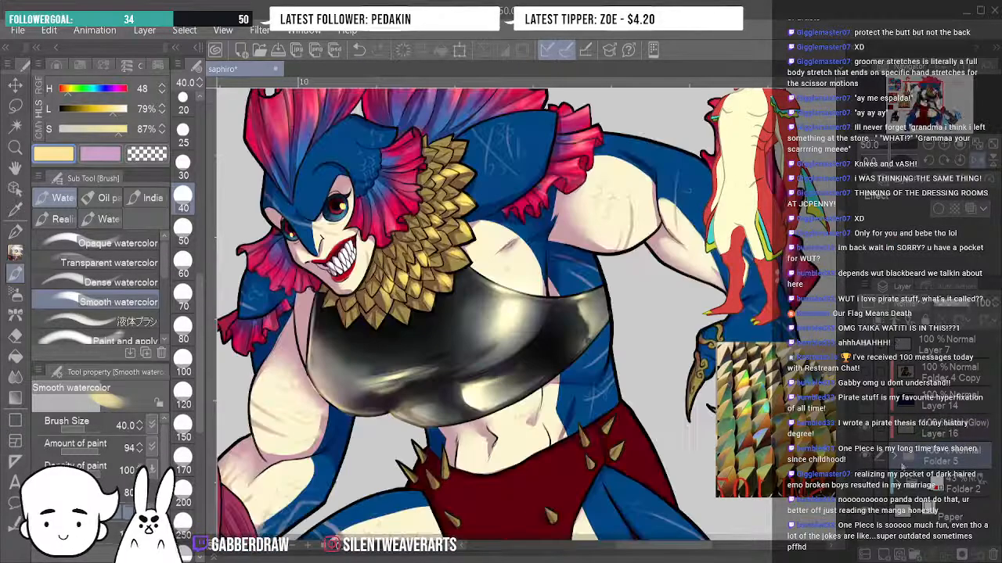
{"action": "key", "text": "w"}
{"action": "left_click", "coordinate": [486, 344]}
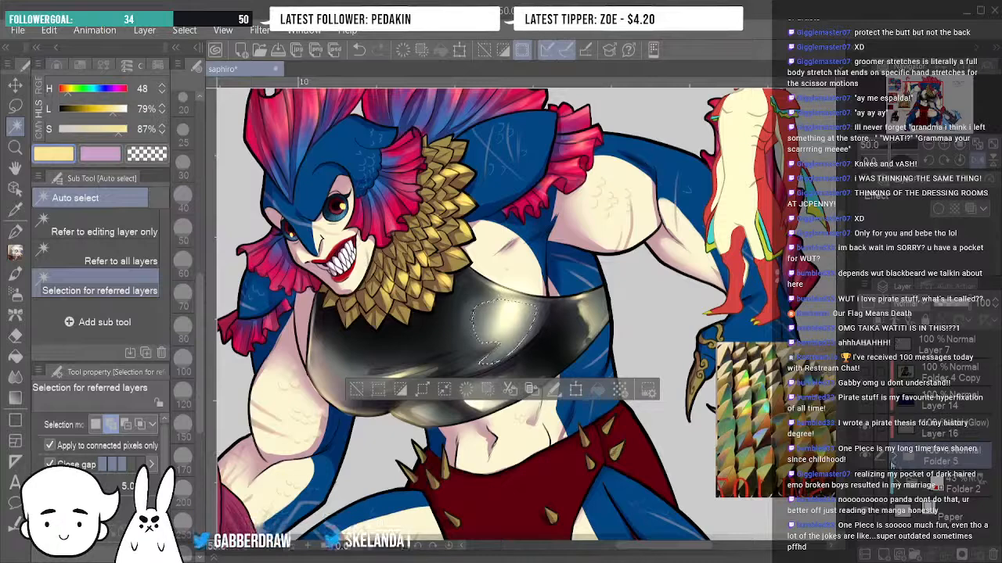
{"action": "left_click", "coordinate": [894, 456]}
{"action": "scroll", "coordinate": [927, 479], "scroll_direction": "down", "scroll_amount": 2}
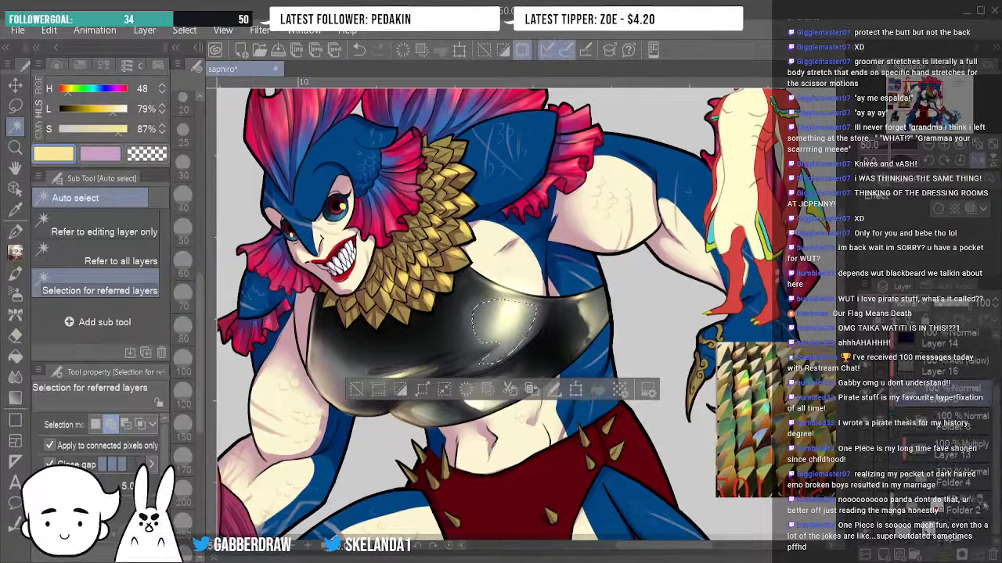
Try auto-selecting the black top's chest area from Folder 4.
{"action": "left_click", "coordinate": [931, 474]}
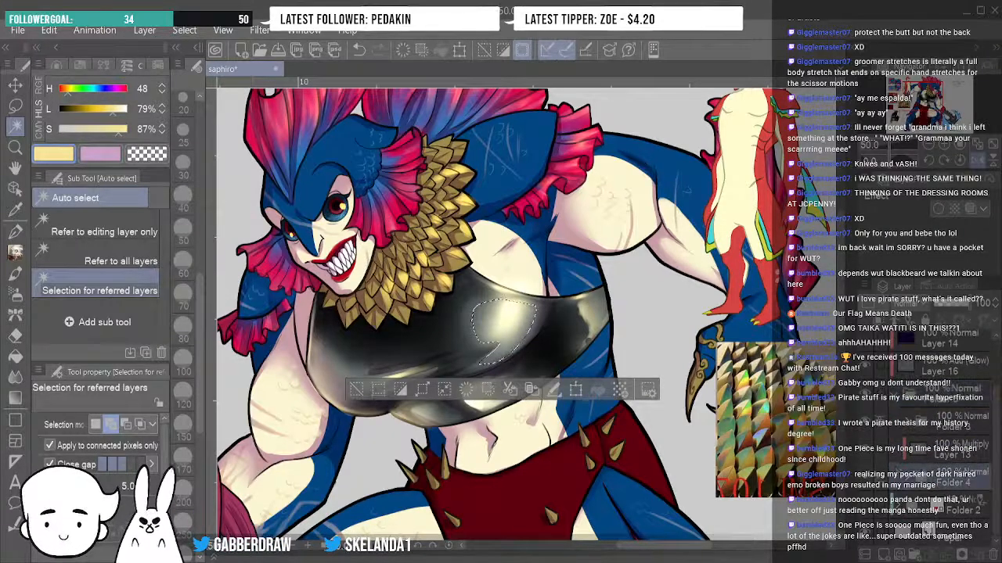
{"action": "left_click", "coordinate": [354, 394]}
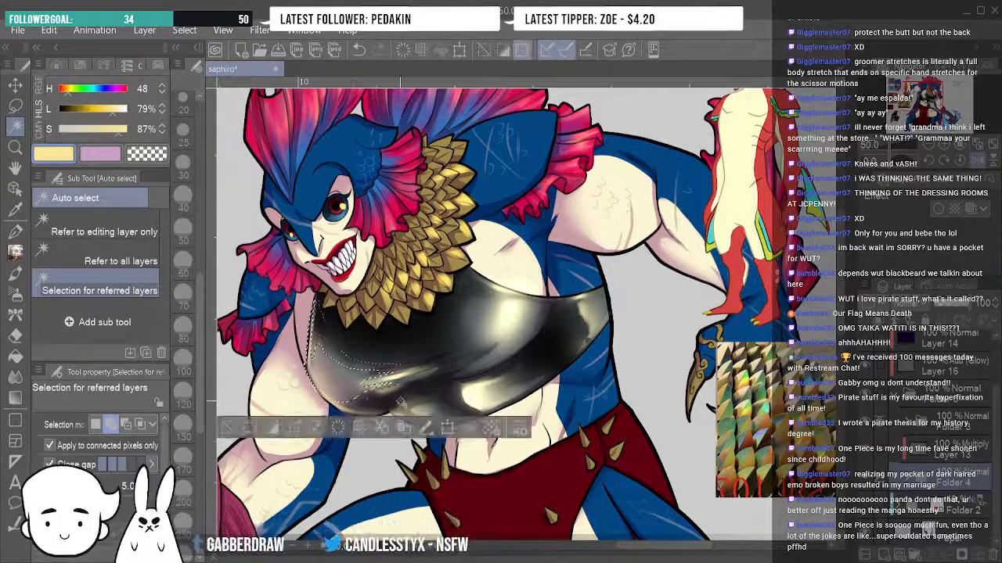
{"action": "left_click", "coordinate": [354, 395]}
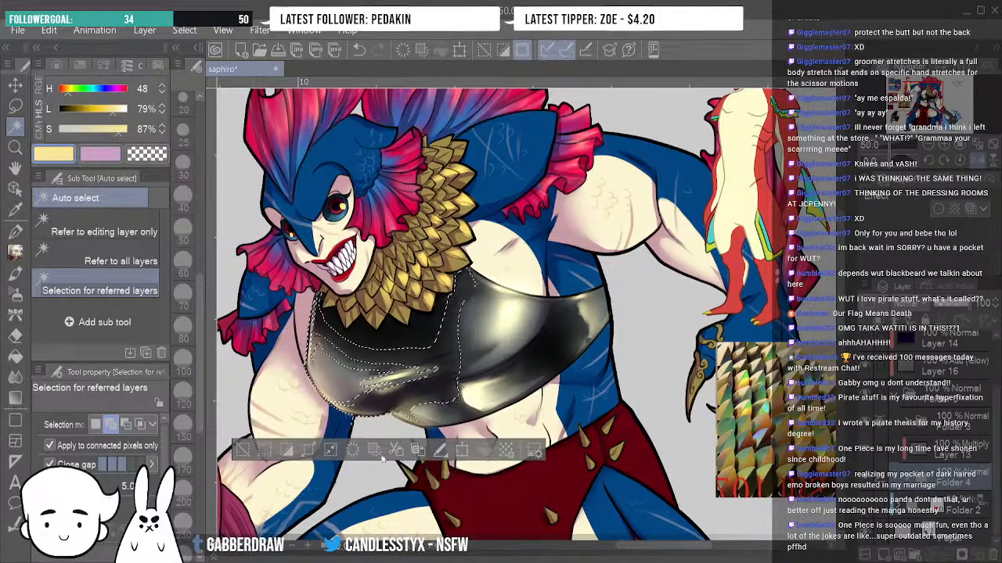
{"action": "key", "text": "ctrl+z"}
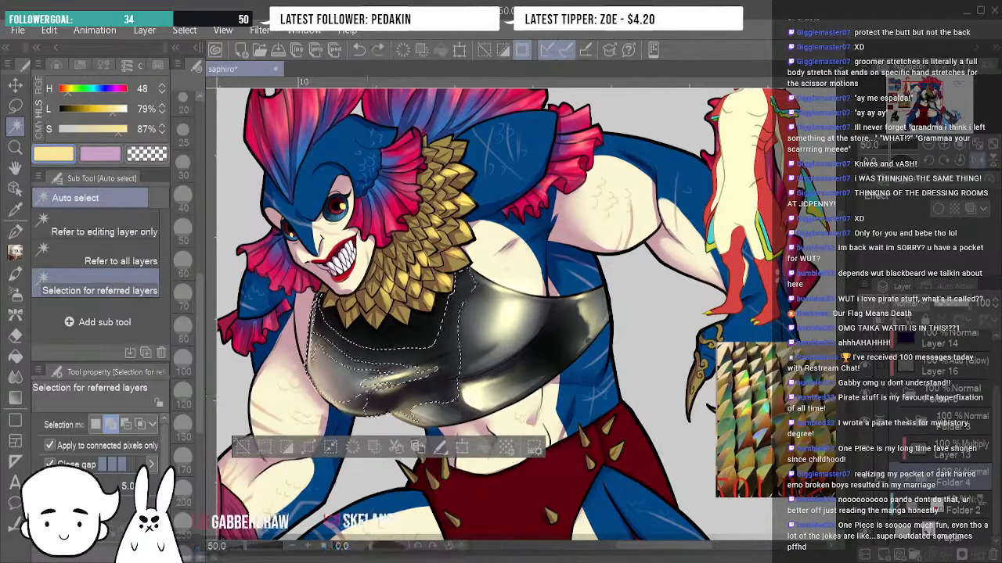
Clear the selection and auto-select the black top from Folder 3.
{"action": "left_click", "coordinate": [945, 423]}
{"action": "left_click", "coordinate": [243, 447]}
{"action": "left_click", "coordinate": [377, 407]}
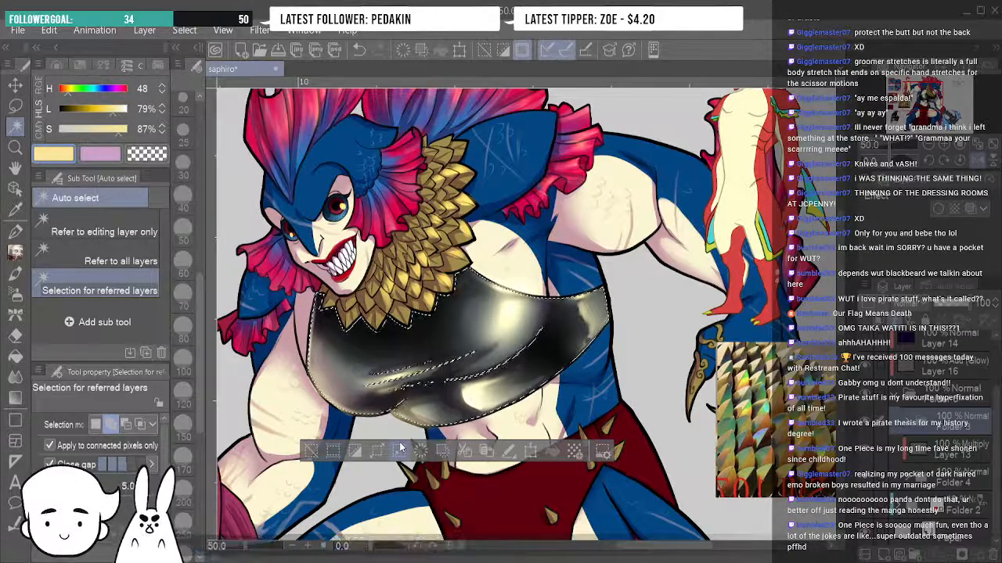
Lasso the unselected highlight gaps inside the black top into its selection and toggle Folder 3's visibility.
{"action": "left_click", "coordinate": [15, 105]}
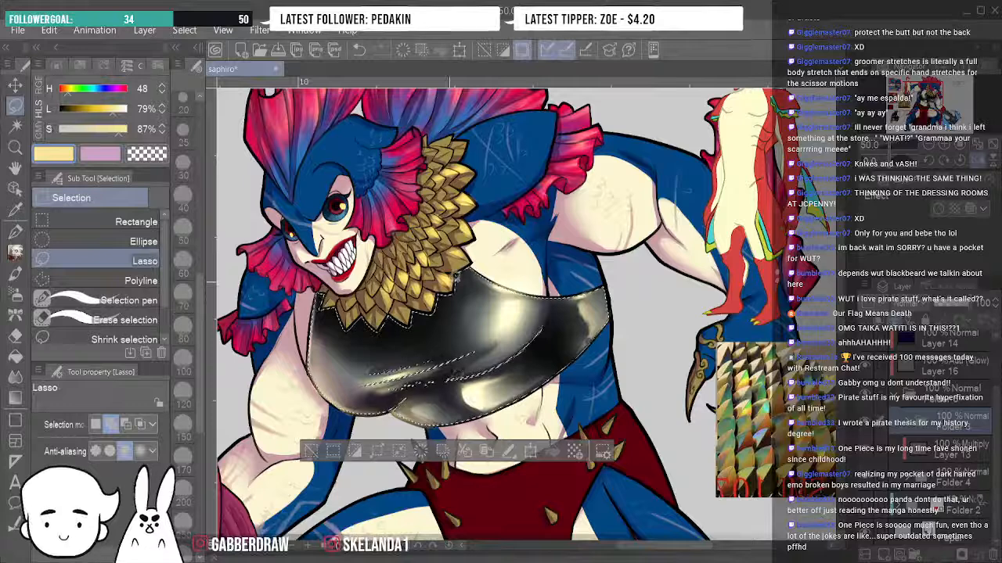
{"action": "mouse_move", "coordinate": [472, 387]}
{"action": "left_mouse_down"}
{"action": "mouse_move", "coordinate": [366, 389]}
{"action": "mouse_move", "coordinate": [530, 360]}
{"action": "left_mouse_up"}
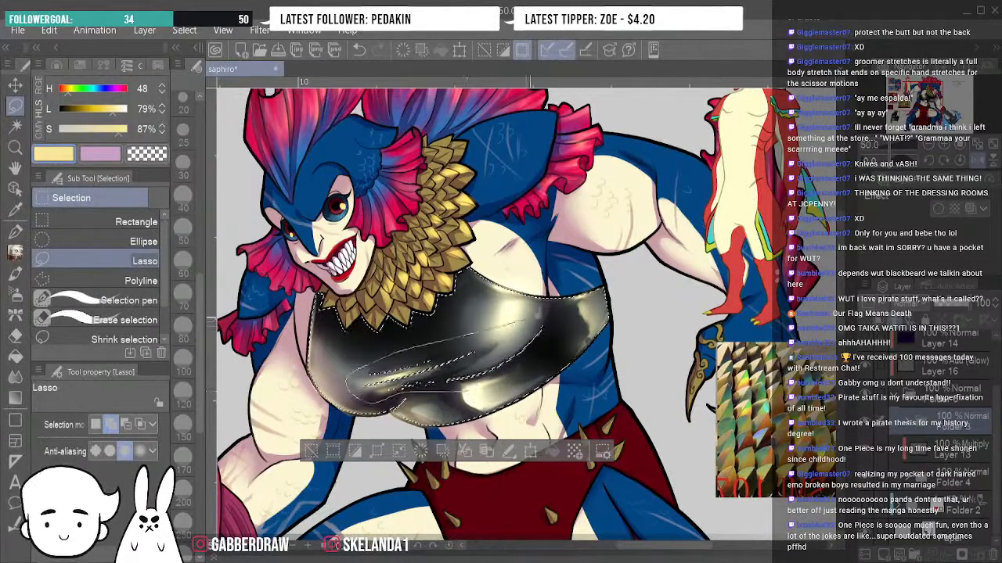
{"action": "left_click_drag", "start_coordinate": [460, 399], "coordinate": [471, 398]}
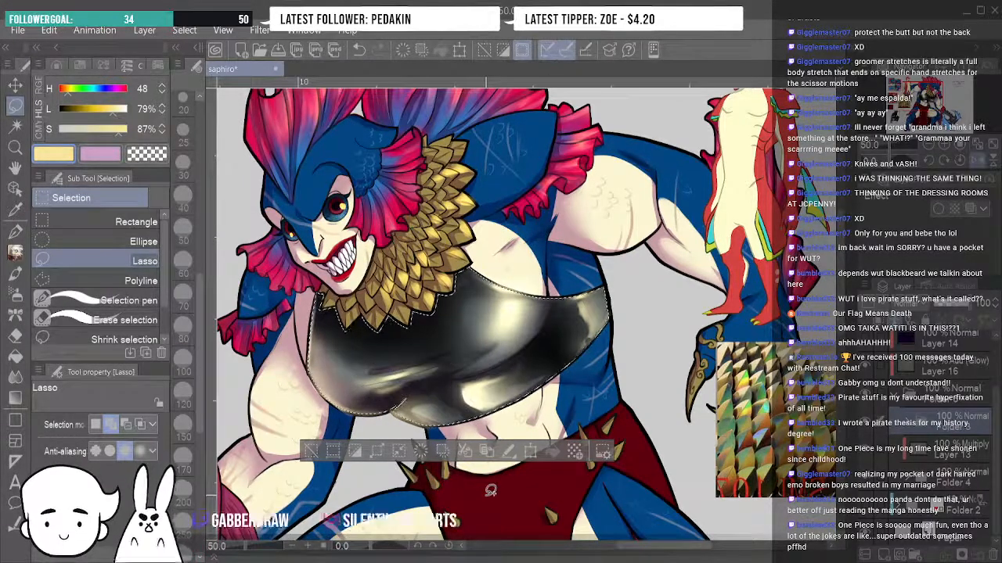
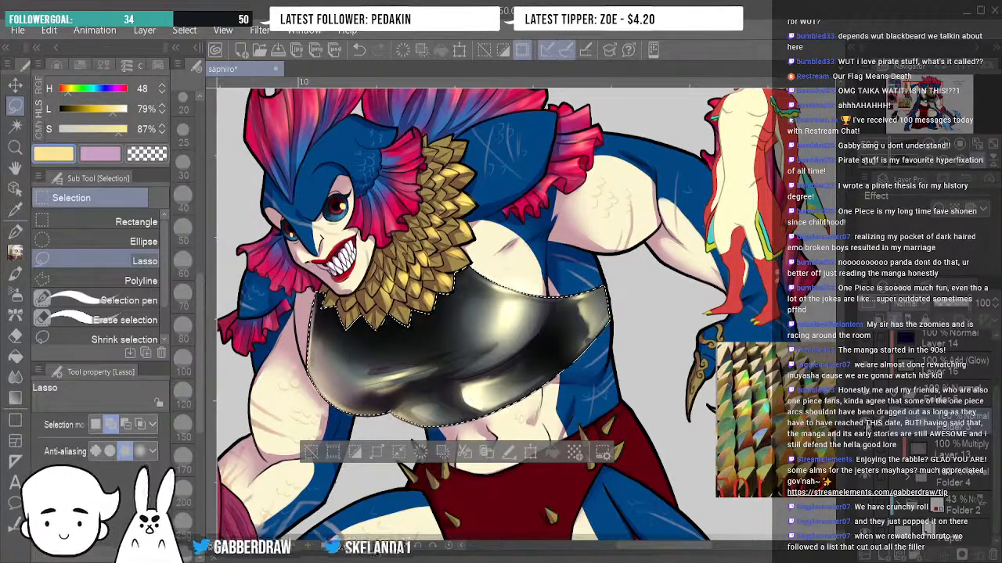
{"action": "left_click", "coordinate": [867, 424]}
{"action": "left_click", "coordinate": [867, 425]}
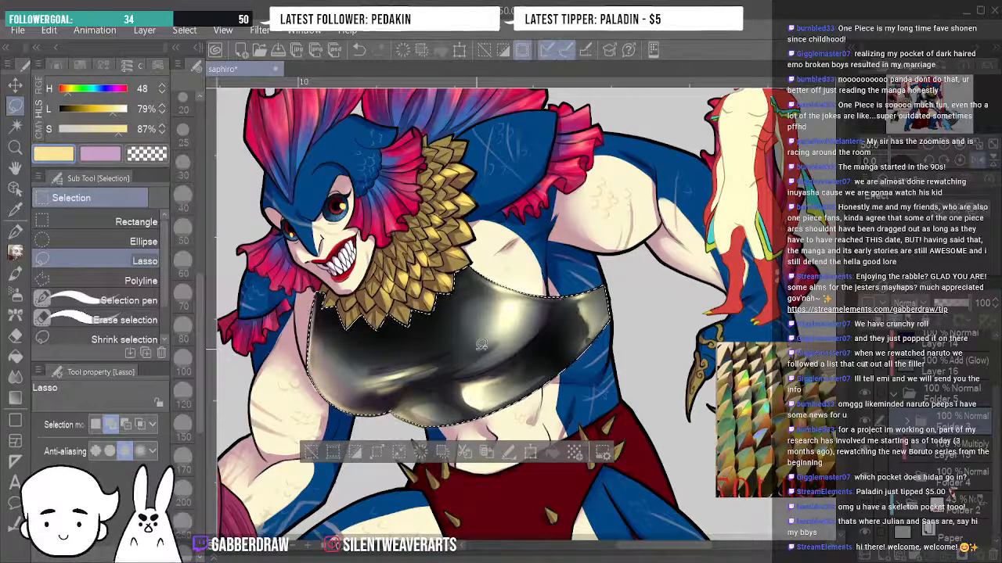
Flip the canvas view horizontally and ready the Blur tool at size 70 on Layer 16 for the black top's highlights.
{"action": "key", "text": "p"}
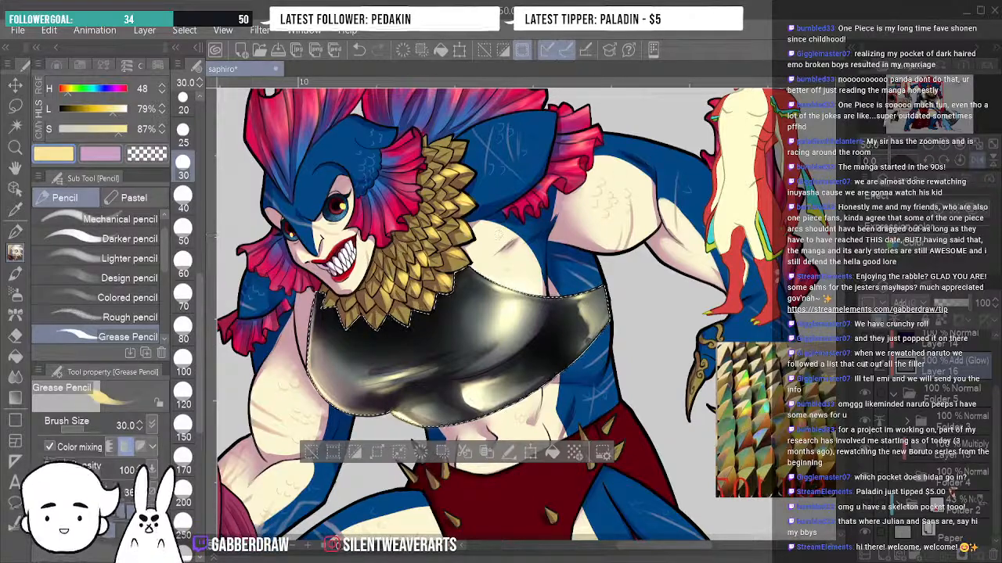
{"action": "left_click", "coordinate": [977, 162]}
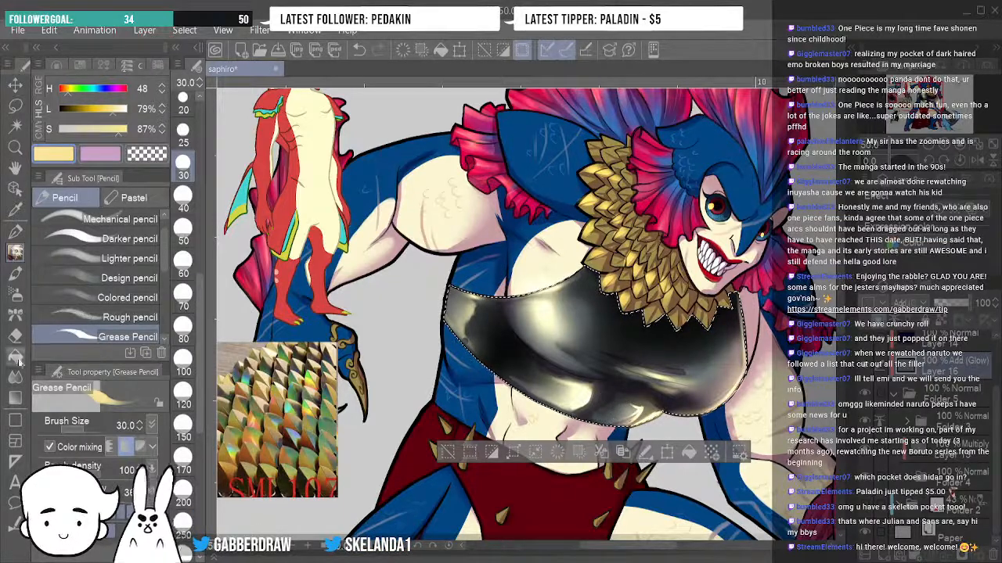
{"action": "left_click", "coordinate": [15, 374]}
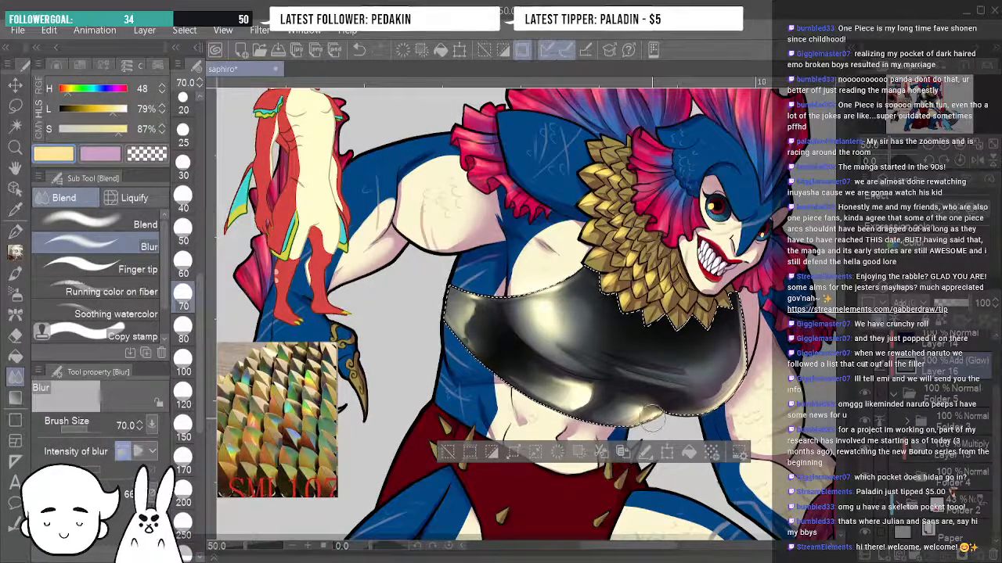
{"action": "scroll", "coordinate": [651, 420], "scroll_direction": "down", "scroll_amount": 1}
{"action": "scroll", "coordinate": [630, 464], "scroll_direction": "up", "scroll_amount": 2}
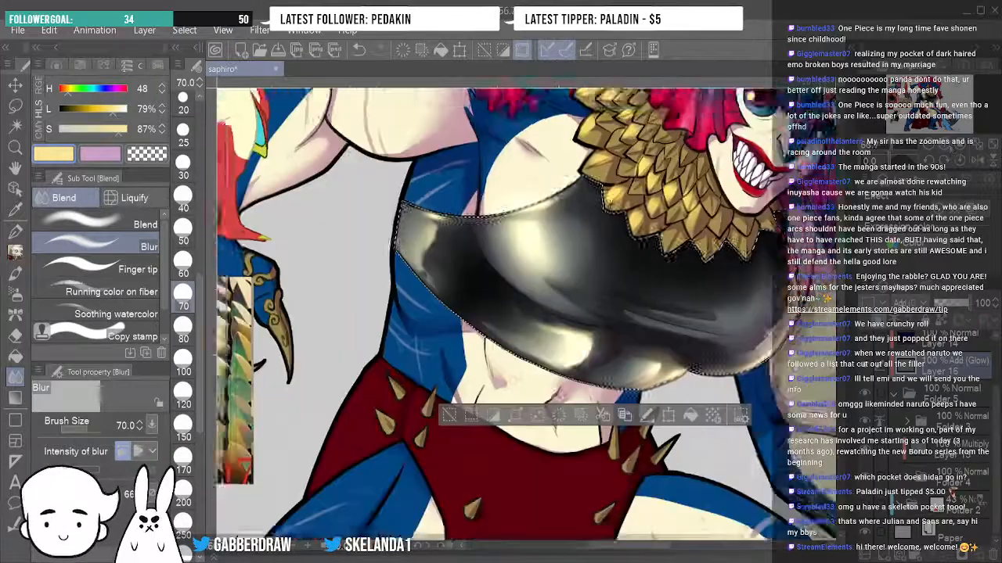
{"action": "left_click_drag", "start_coordinate": [560, 397], "coordinate": [548, 375]}
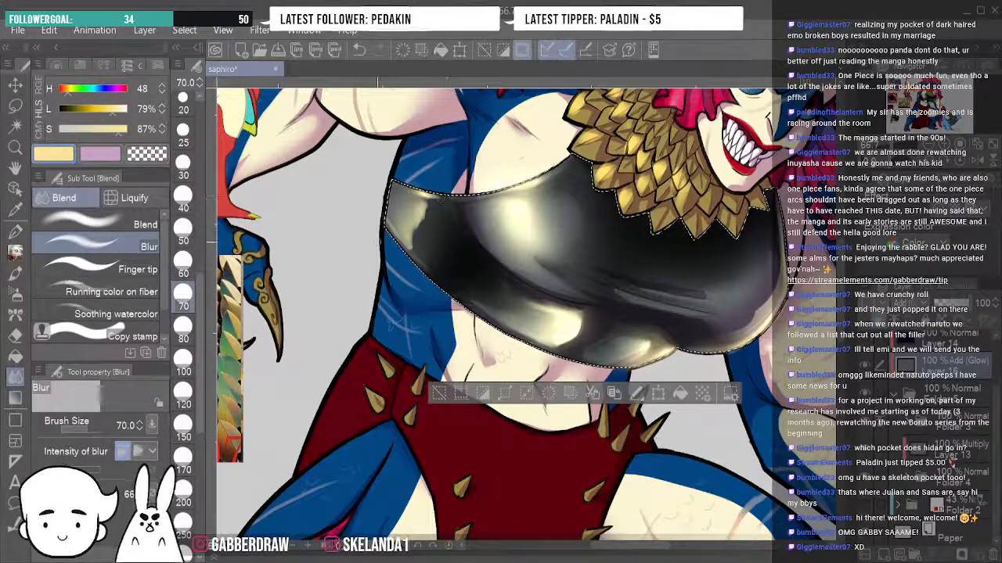
Switch from the watercolor brush to the Blend tool and rotate the canvas view to -75 degrees.
{"action": "left_click", "coordinate": [15, 272]}
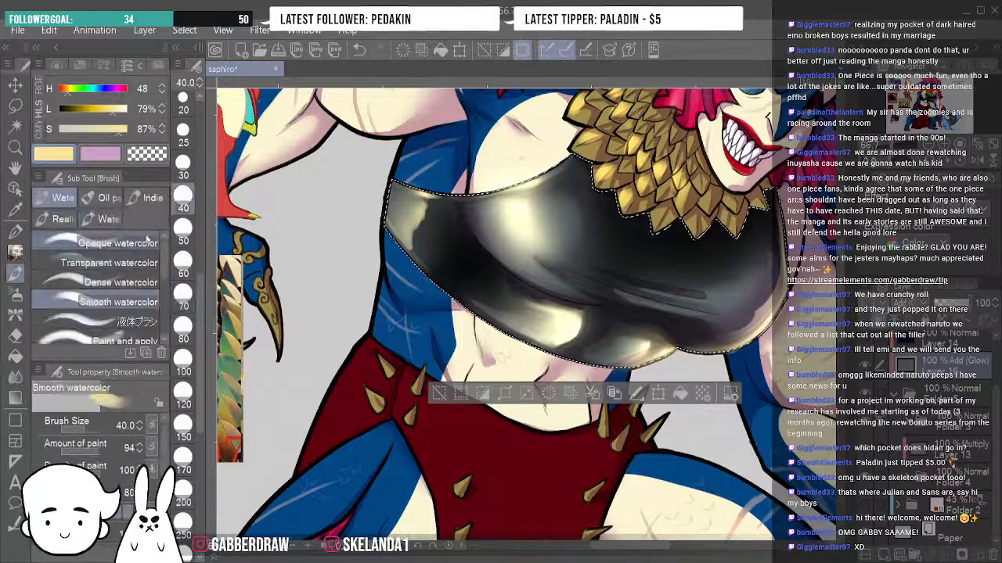
{"action": "left_click", "coordinate": [146, 242]}
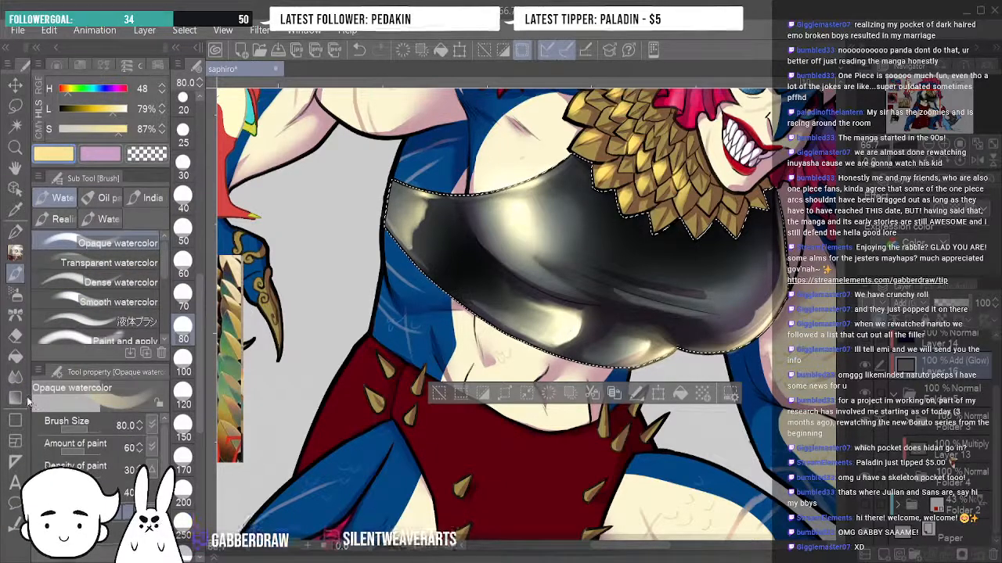
{"action": "left_click", "coordinate": [15, 376]}
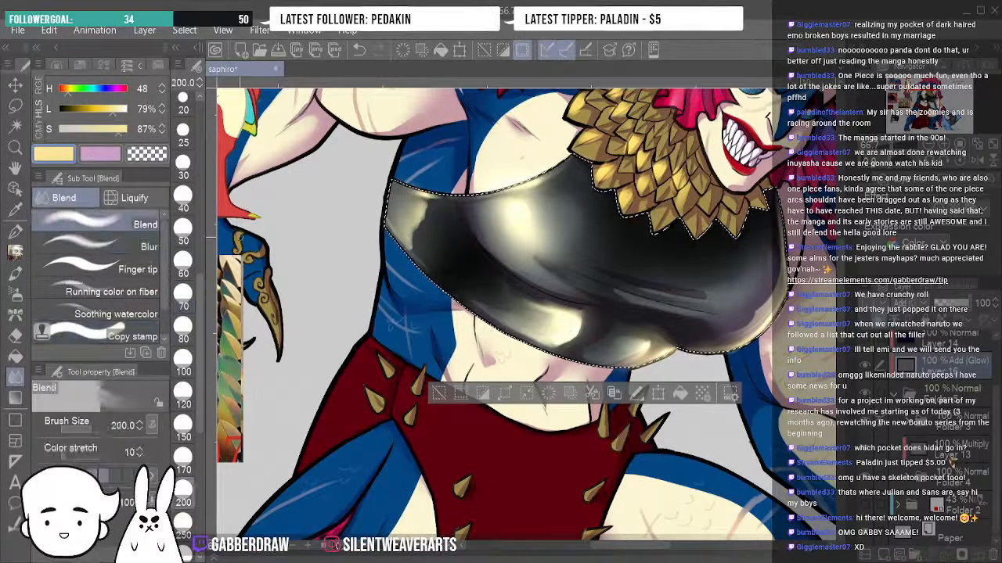
{"action": "left_click", "coordinate": [929, 160]}
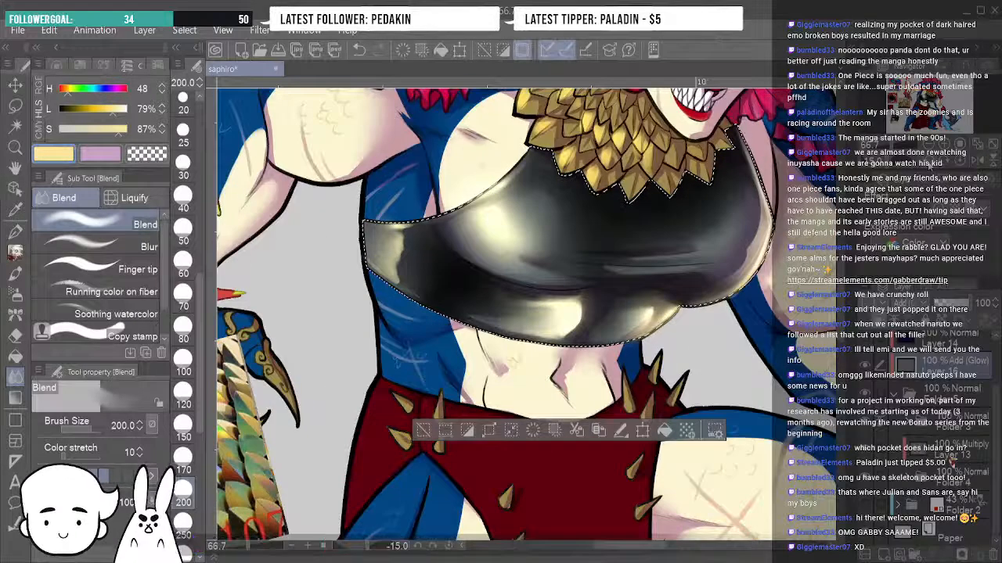
{"action": "key", "text": "minus"}
{"action": "key", "text": "minus"}
{"action": "key", "text": "minus"}
{"action": "key", "text": "minus"}
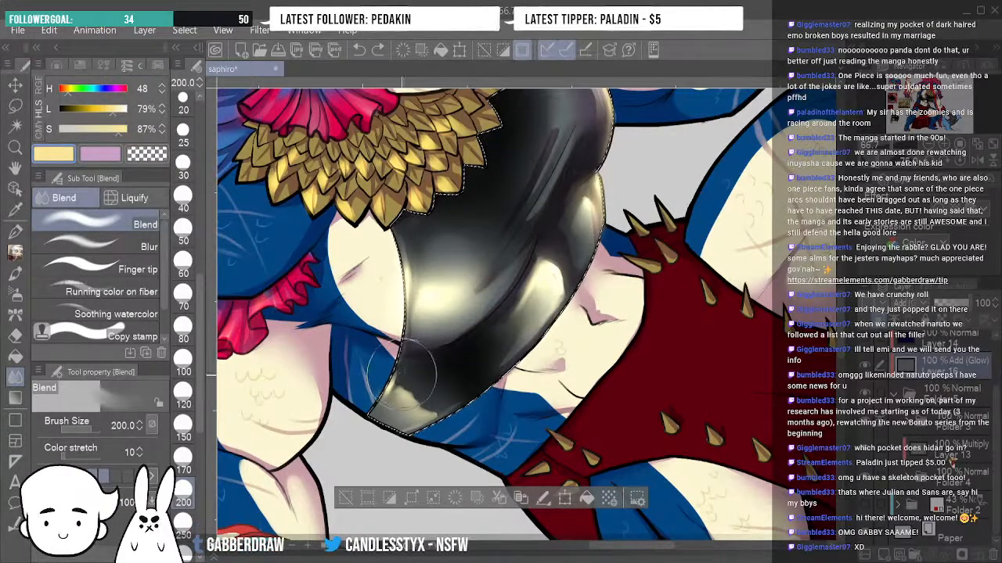
Try softening the highlight at the black top's narrow side with the Blend tool reduced to size 15, and undo it.
{"action": "key", "text": "bracketleft"}
{"action": "key", "text": "bracketleft"}
{"action": "key", "text": "bracketleft"}
{"action": "key", "text": "bracketleft"}
{"action": "key", "text": "bracketleft"}
{"action": "key", "text": "bracketleft"}
{"action": "key", "text": "bracketleft"}
{"action": "key", "text": "bracketleft"}
{"action": "key", "text": "bracketleft"}
{"action": "key", "text": "bracketleft"}
{"action": "key", "text": "bracketleft"}
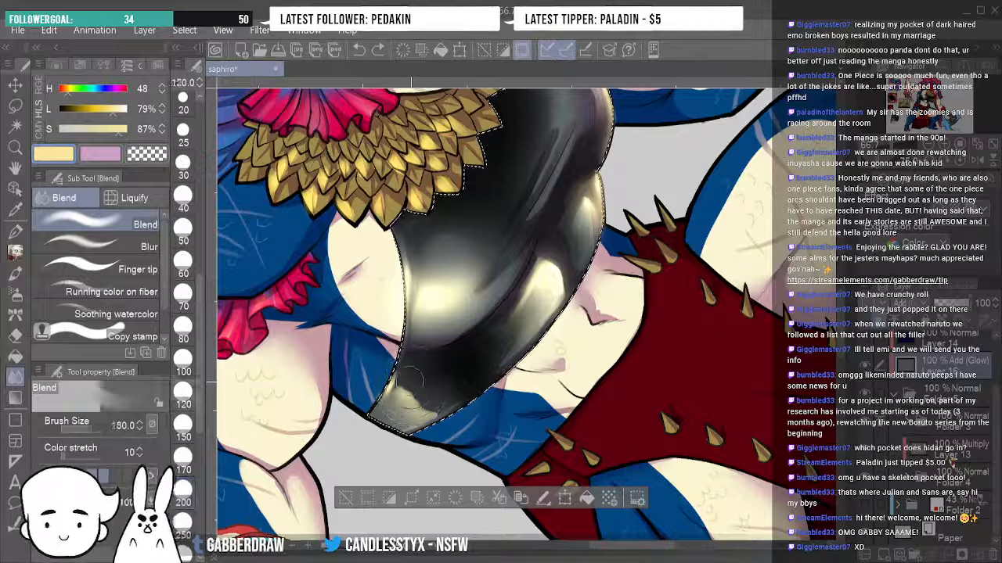
{"action": "key", "text": "bracketleft"}
{"action": "key", "text": "bracketleft"}
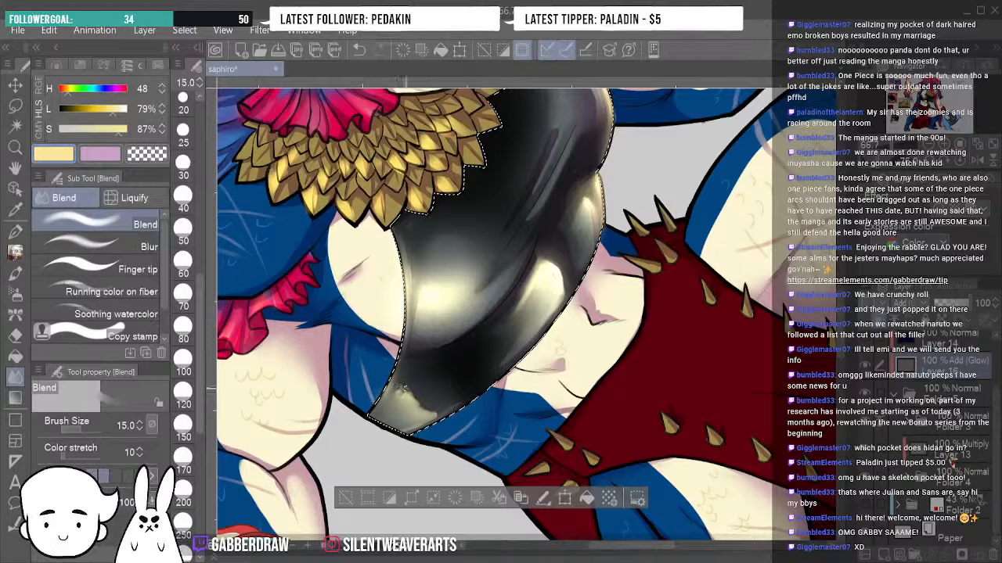
{"action": "left_click", "coordinate": [359, 50]}
Try smudging the edge of the black top's narrow side highlight with the Finger tip tool at size 20, and undo the strokes.
{"action": "left_click", "coordinate": [117, 270]}
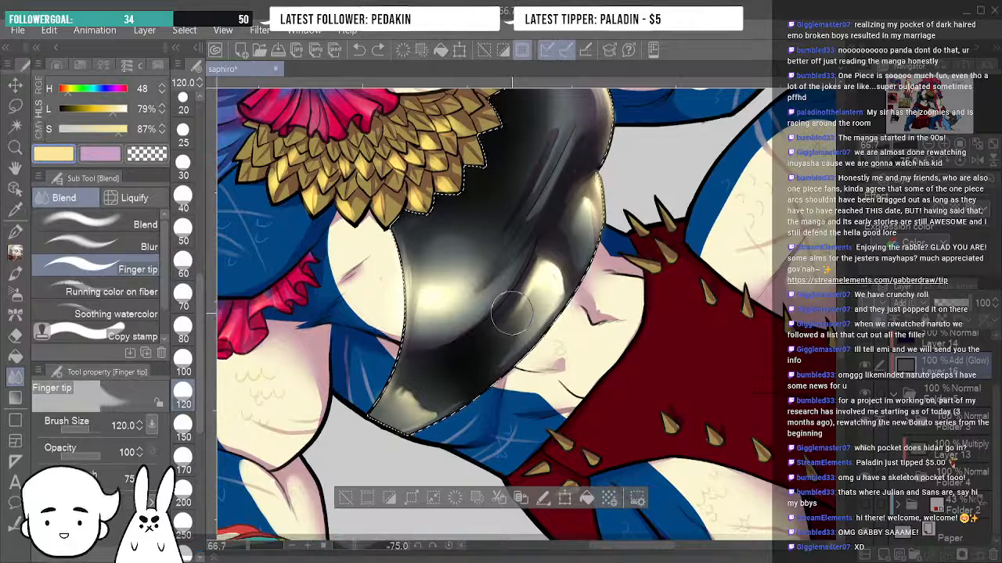
{"action": "key", "text": "bracketleft"}
{"action": "key", "text": "bracketleft"}
{"action": "key", "text": "bracketleft"}
{"action": "key", "text": "bracketleft"}
{"action": "key", "text": "bracketleft"}
{"action": "key", "text": "bracketleft"}
{"action": "key", "text": "bracketleft"}
{"action": "key", "text": "bracketleft"}
{"action": "key", "text": "bracketleft"}
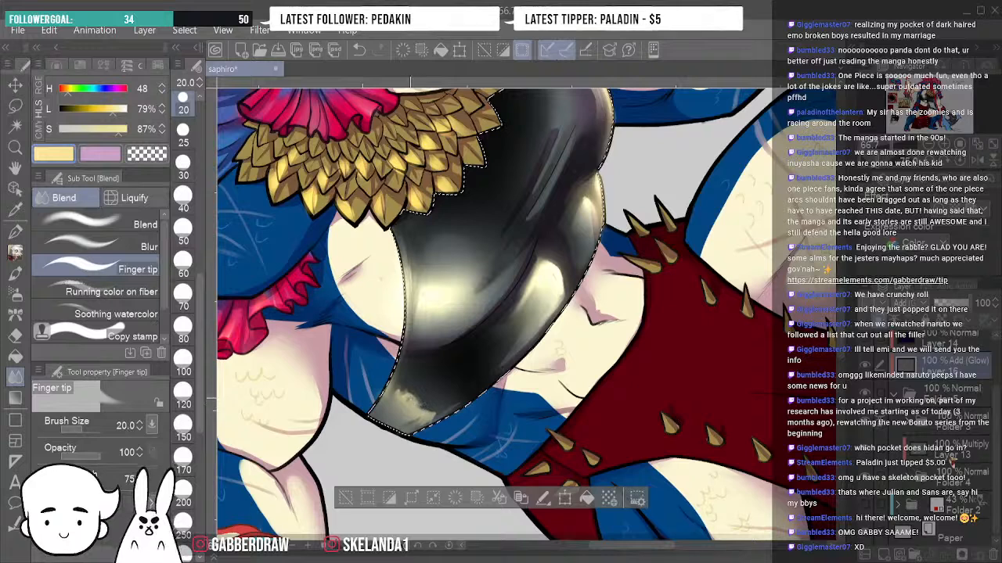
{"action": "left_click_drag", "start_coordinate": [399, 394], "coordinate": [391, 373]}
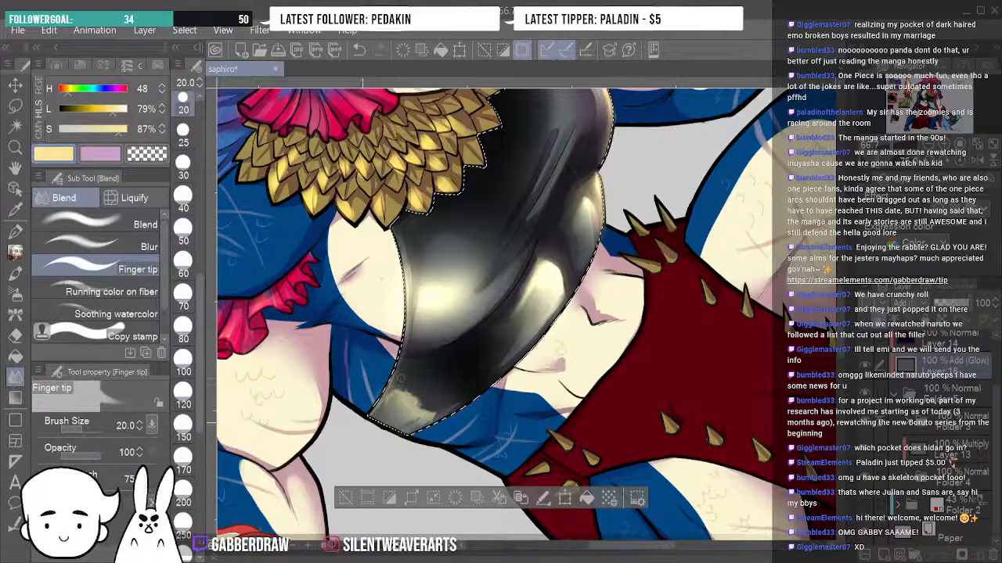
{"action": "left_click_drag", "start_coordinate": [405, 382], "coordinate": [415, 402]}
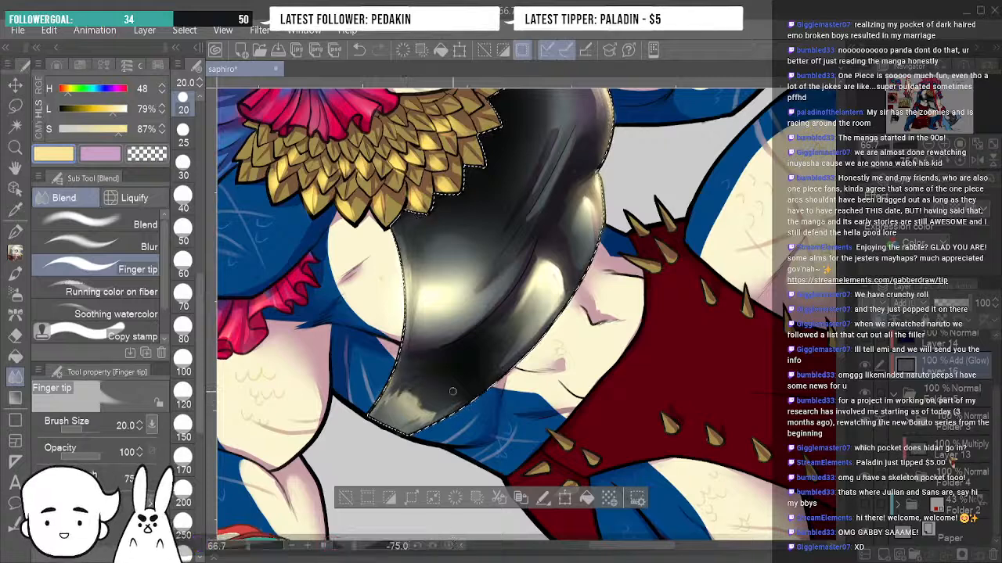
{"action": "key", "text": "ctrl+z"}
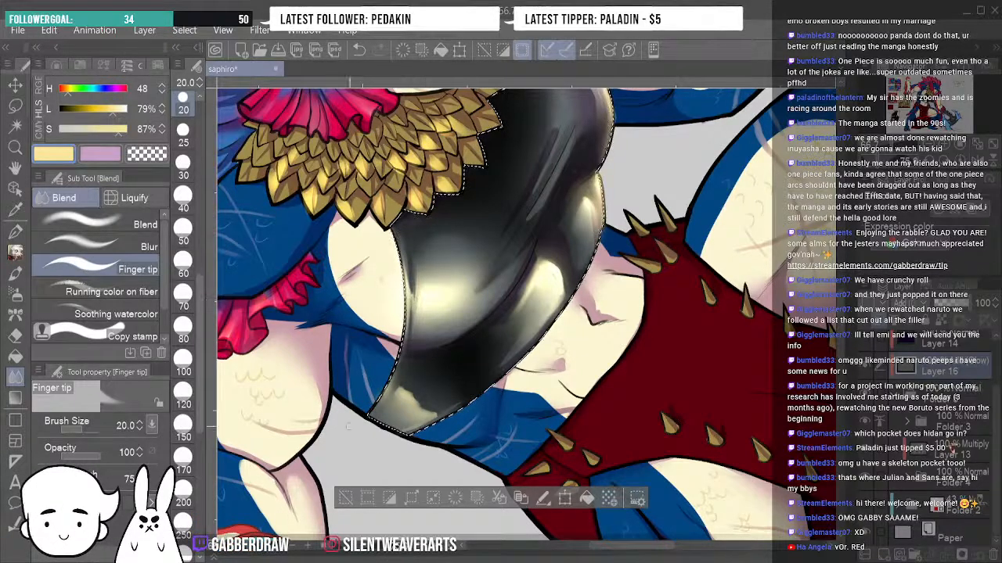
Blur the glow highlights on the black top's chest and narrow side with the Blur tool at size 70.
{"action": "left_click", "coordinate": [102, 247]}
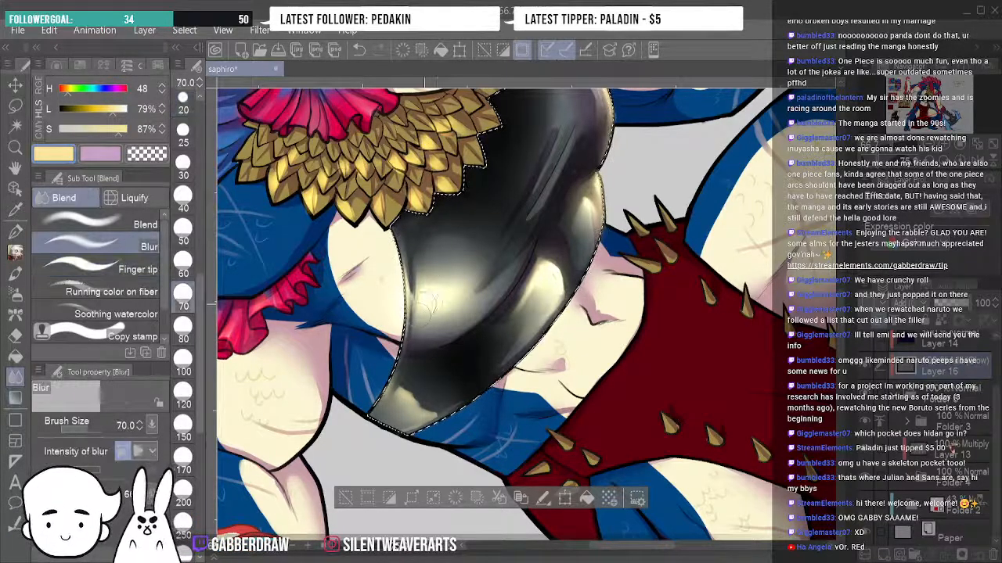
{"action": "mouse_move", "coordinate": [417, 302]}
{"action": "left_mouse_down"}
{"action": "mouse_move", "coordinate": [421, 238]}
{"action": "mouse_move", "coordinate": [443, 349]}
{"action": "mouse_move", "coordinate": [415, 314]}
{"action": "mouse_move", "coordinate": [412, 345]}
{"action": "left_mouse_up"}
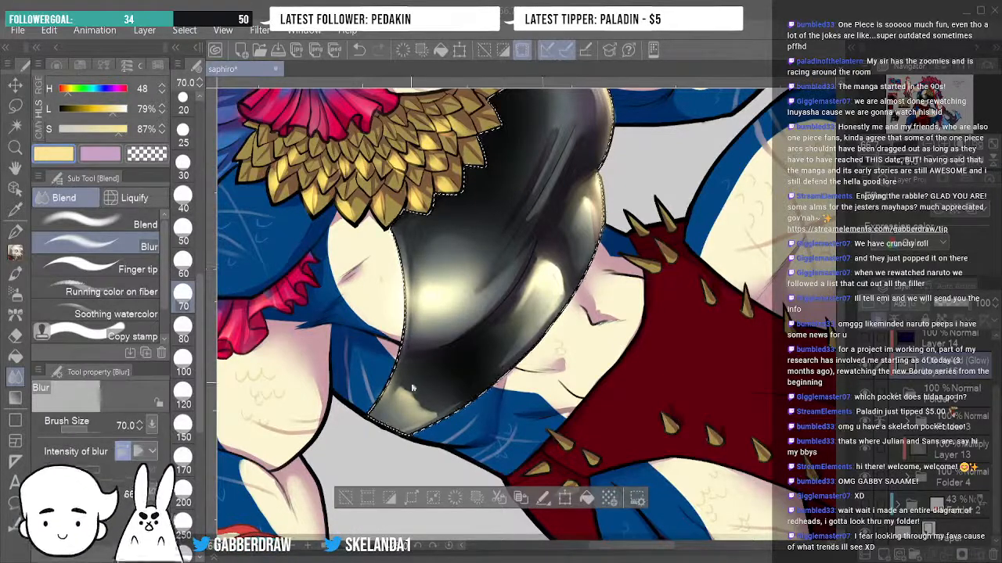
{"action": "mouse_move", "coordinate": [406, 384]}
{"action": "left_mouse_down"}
{"action": "mouse_move", "coordinate": [434, 405]}
{"action": "mouse_move", "coordinate": [473, 397]}
{"action": "mouse_move", "coordinate": [400, 384]}
{"action": "mouse_move", "coordinate": [422, 403]}
{"action": "left_mouse_up"}
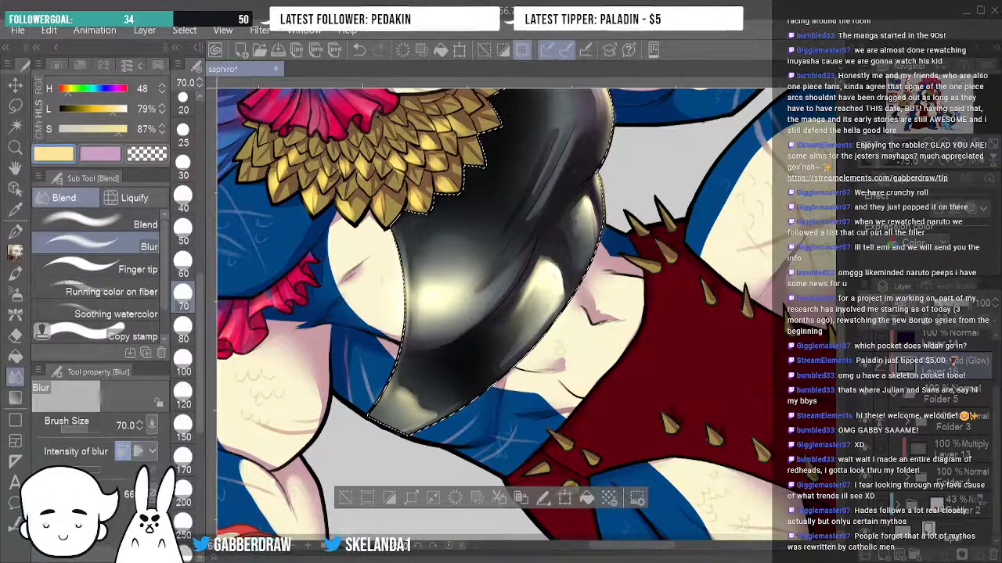
{"action": "left_click_drag", "start_coordinate": [785, 309], "coordinate": [787, 489]}
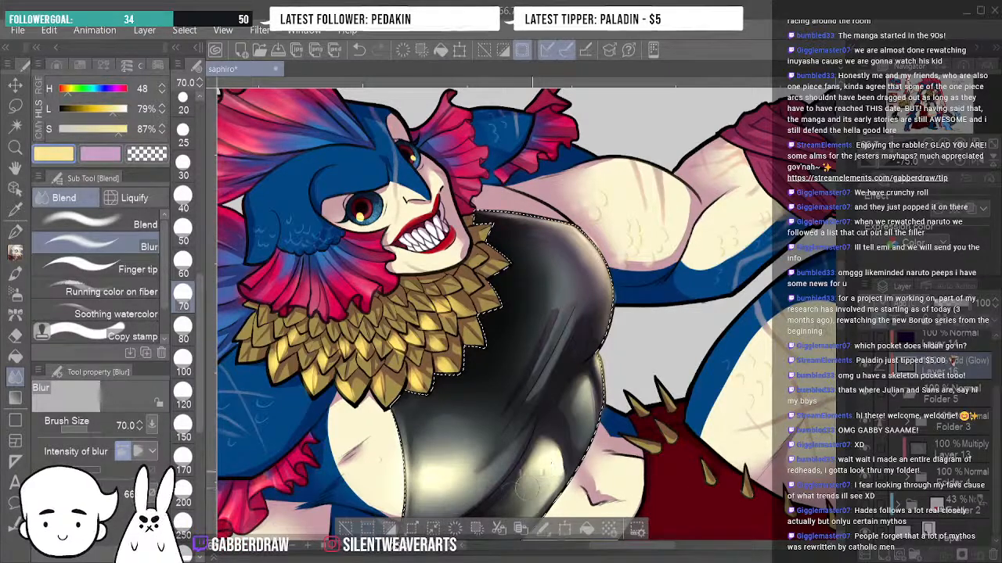
Flip the canvas view horizontally to check the black top and reset its rotation to 0 degrees.
{"action": "left_click", "coordinate": [979, 161]}
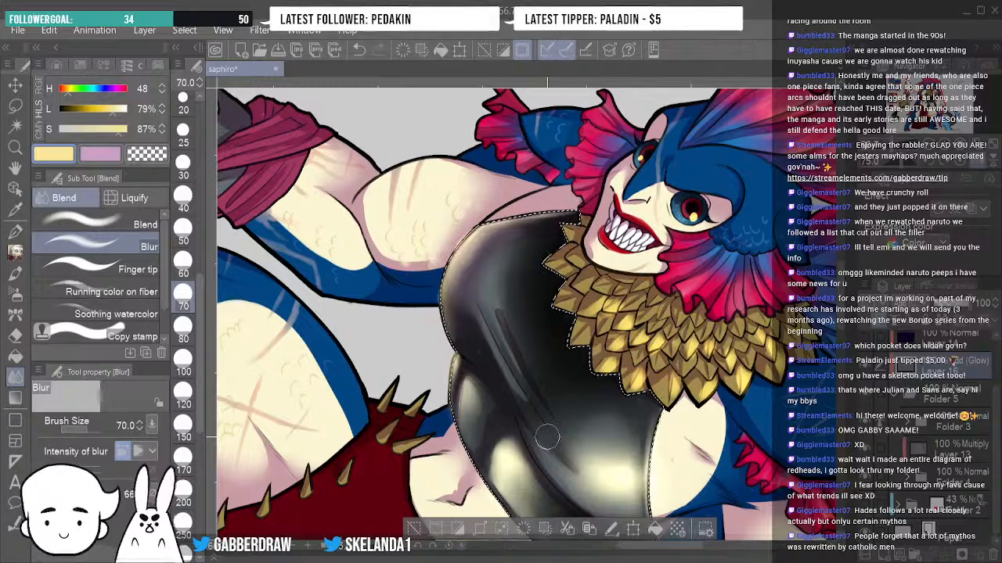
{"action": "left_click", "coordinate": [975, 162]}
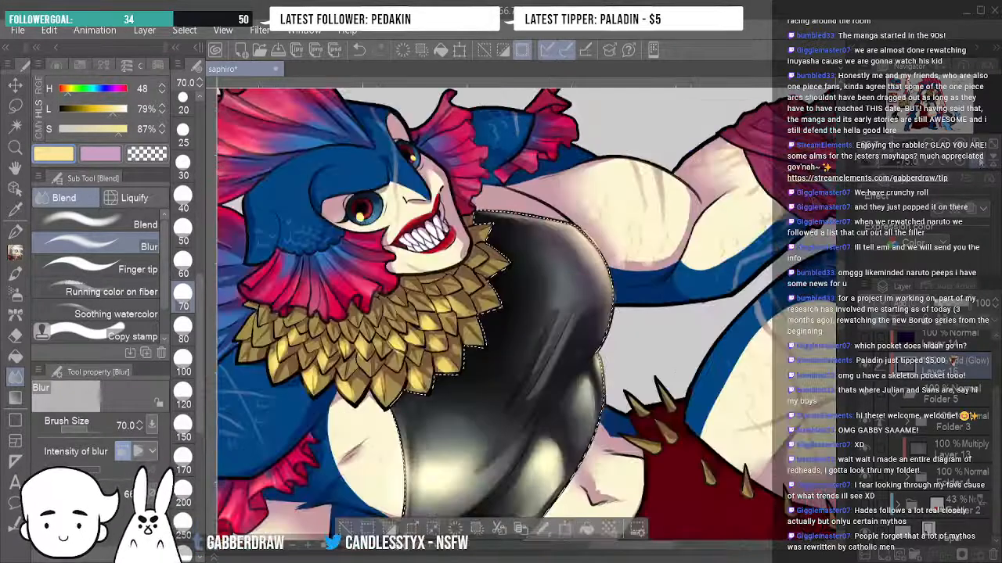
{"action": "left_click", "coordinate": [963, 165]}
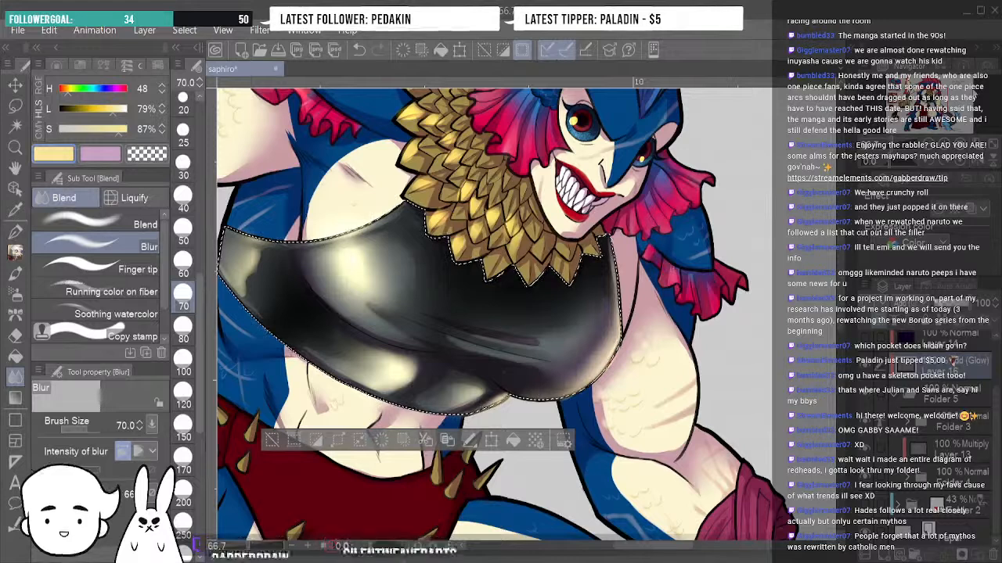
{"action": "key", "text": "ctrl+minus"}
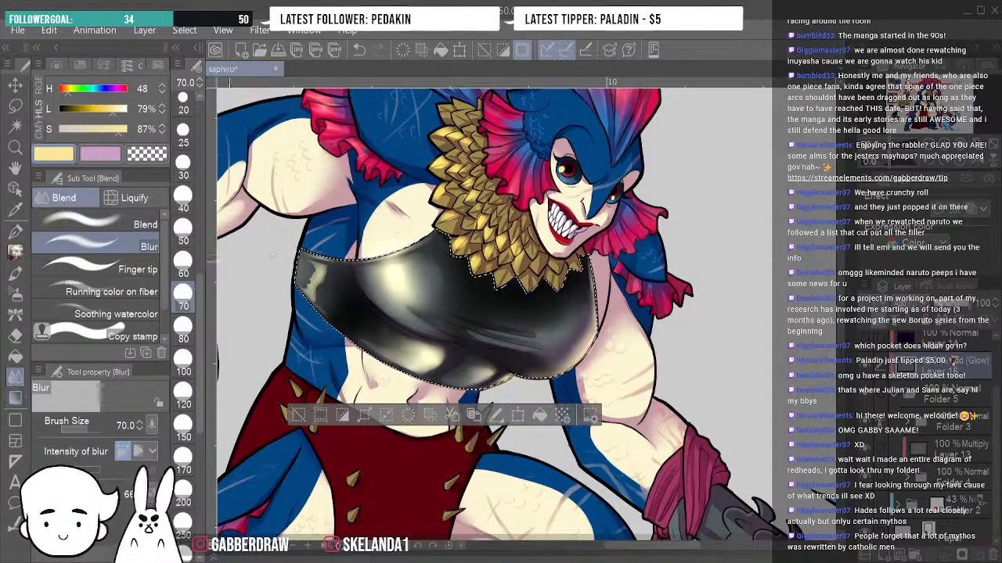
Blur the highlight at the black top's narrow side with the Blur tool at size 100 and clear the selection.
{"action": "left_click", "coordinate": [183, 372]}
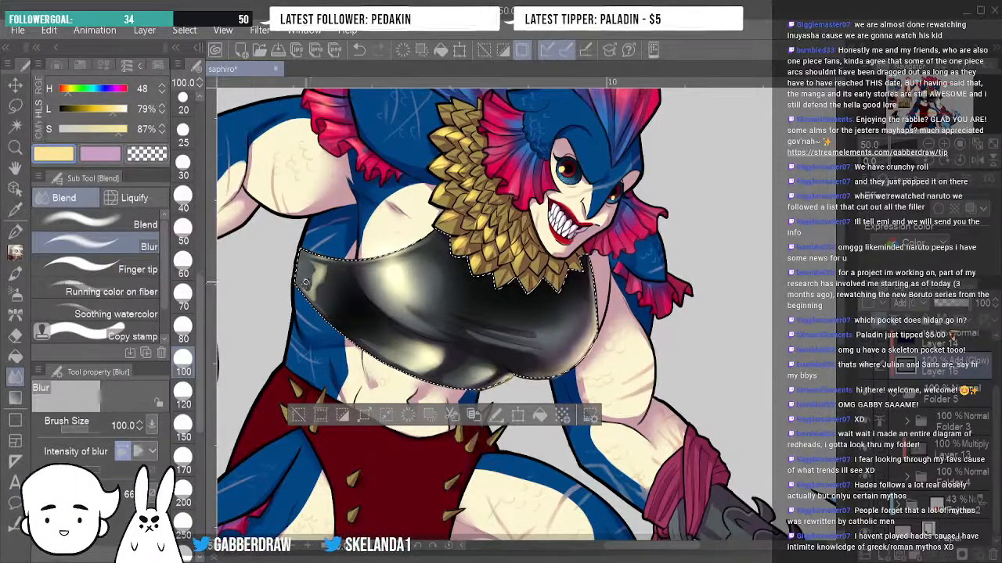
{"action": "left_click", "coordinate": [360, 52]}
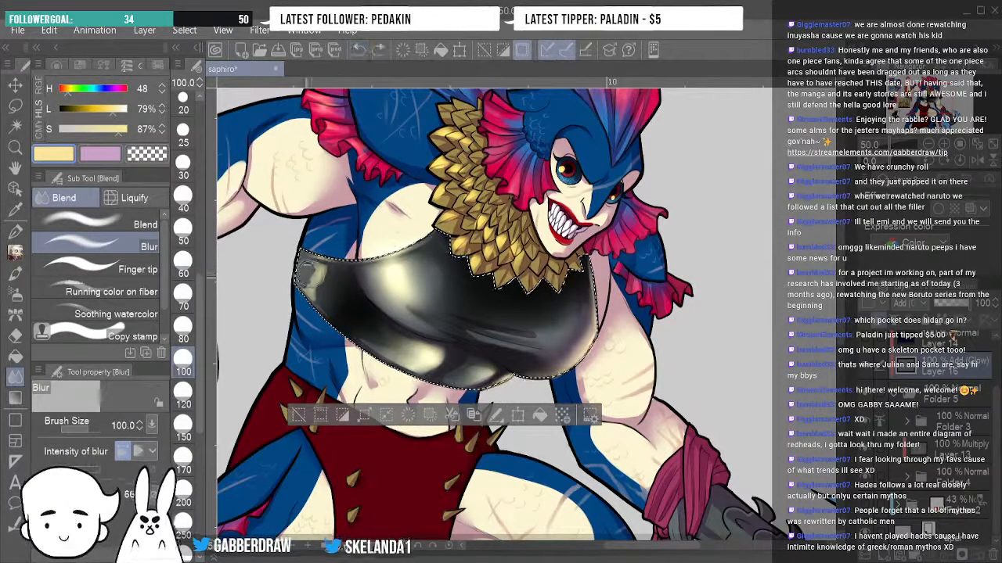
{"action": "left_click_drag", "start_coordinate": [316, 276], "coordinate": [330, 297]}
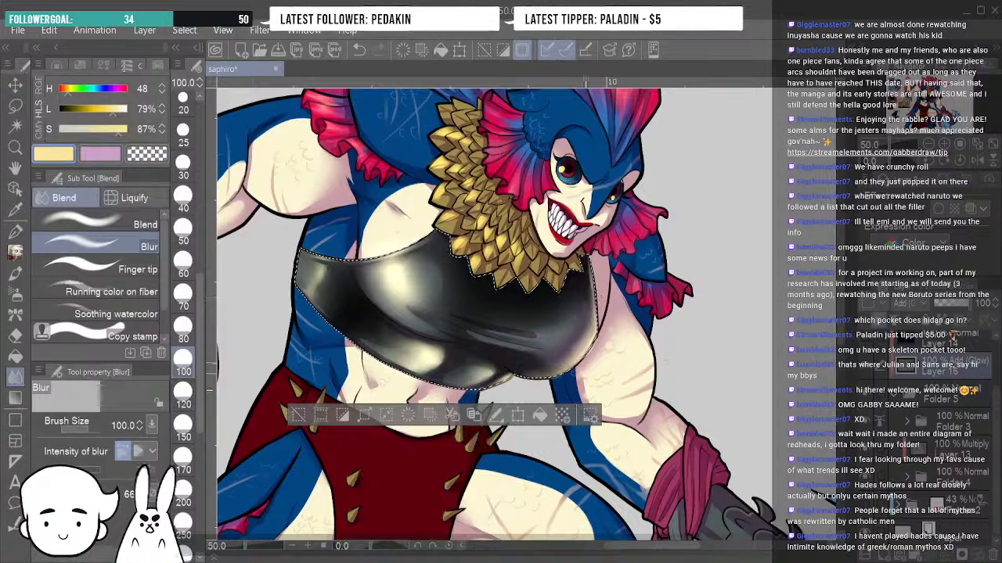
{"action": "key", "text": "ctrl+minus"}
{"action": "key", "text": "ctrl+minus"}
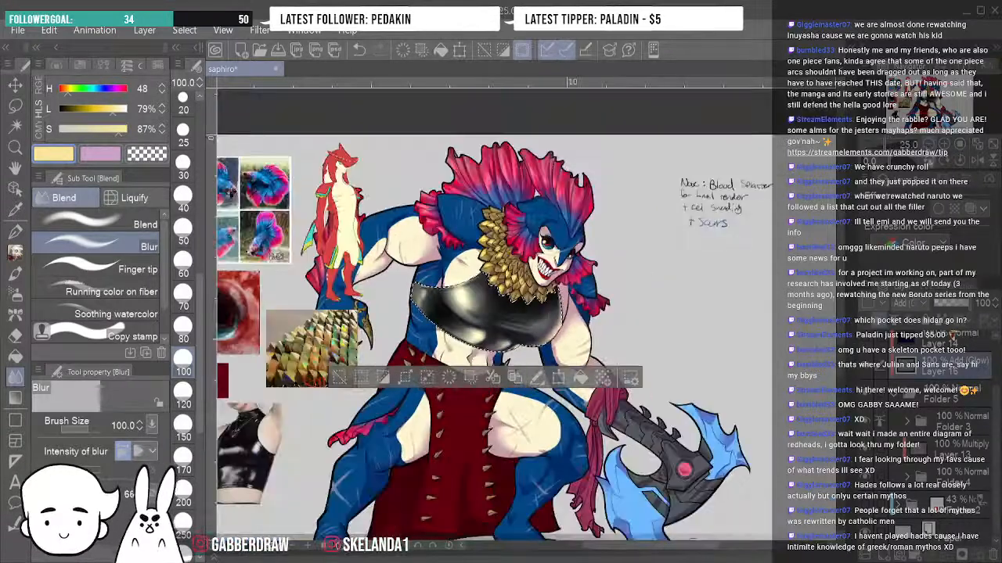
{"action": "key", "text": "ctrl+d"}
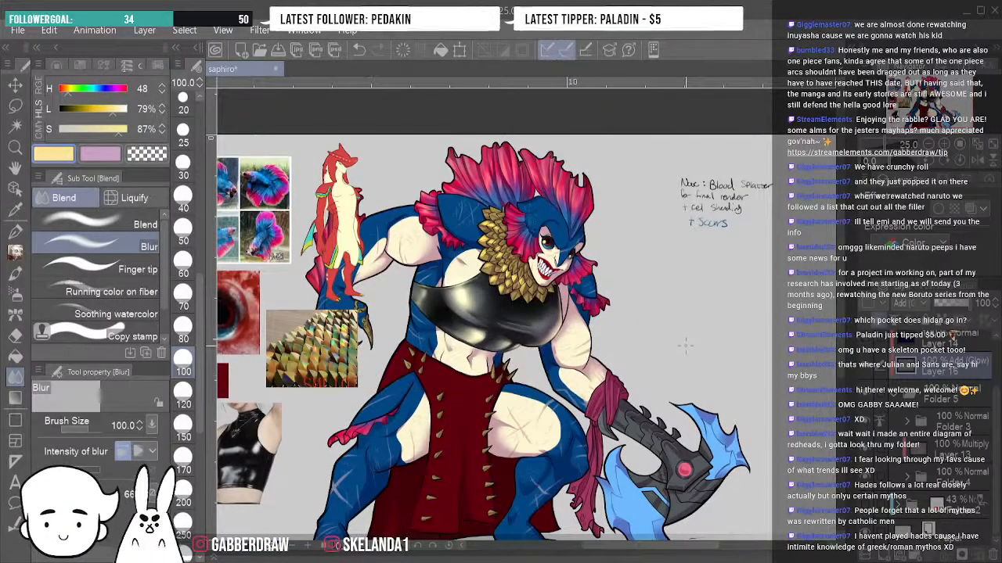
Soften the glow highlights on the black top with the Blur tool at size 40.
{"action": "key", "text": "ctrl+plus"}
{"action": "key", "text": "ctrl+plus"}
{"action": "key", "text": "ctrl+plus"}
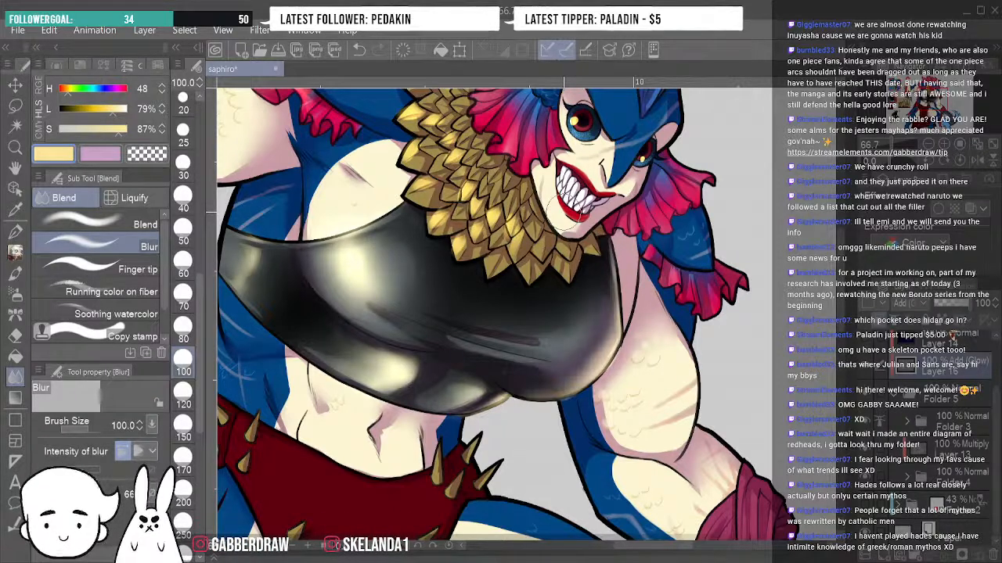
{"action": "key", "text": "["}
{"action": "key", "text": "["}
{"action": "key", "text": "["}
{"action": "key", "text": "["}
{"action": "key", "text": "["}
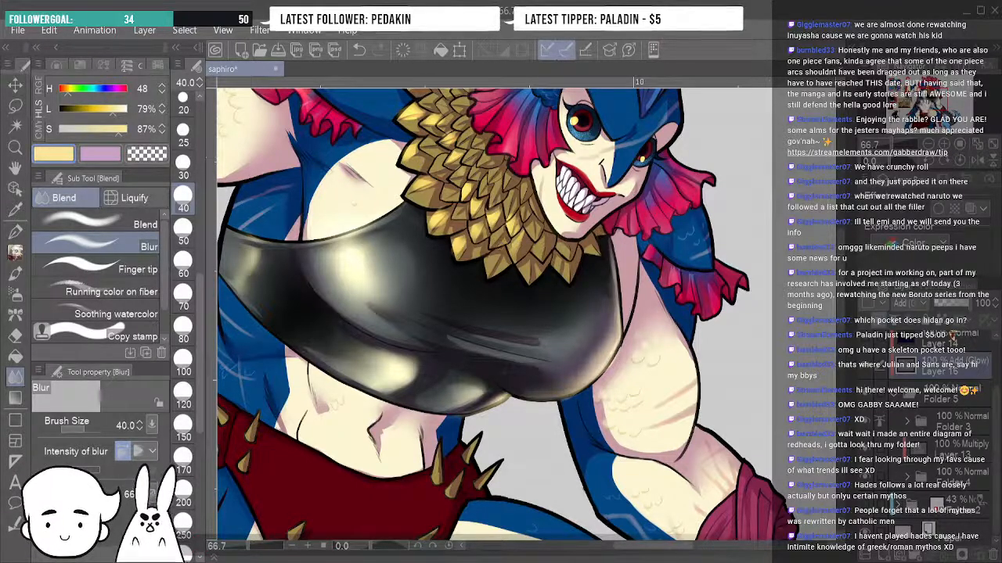
Paint yellow glow highlights on the gold scale collar with the Smooth watercolor brush at size 40 and blur them.
{"action": "left_click_drag", "start_coordinate": [409, 144], "coordinate": [485, 221]}
{"action": "left_click_drag", "start_coordinate": [512, 161], "coordinate": [430, 191]}
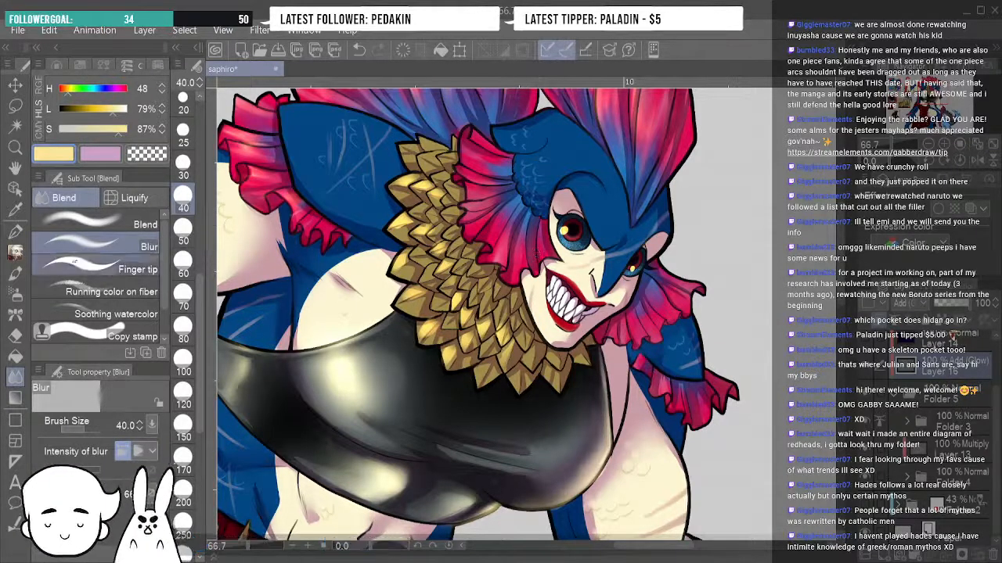
{"action": "left_click", "coordinate": [24, 235]}
{"action": "left_click", "coordinate": [15, 272]}
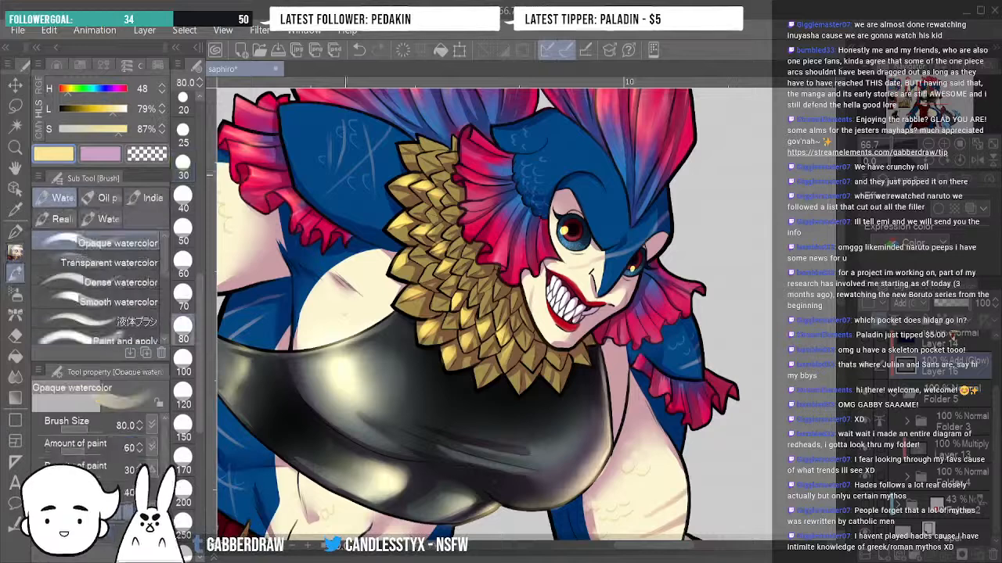
{"action": "left_click", "coordinate": [137, 322]}
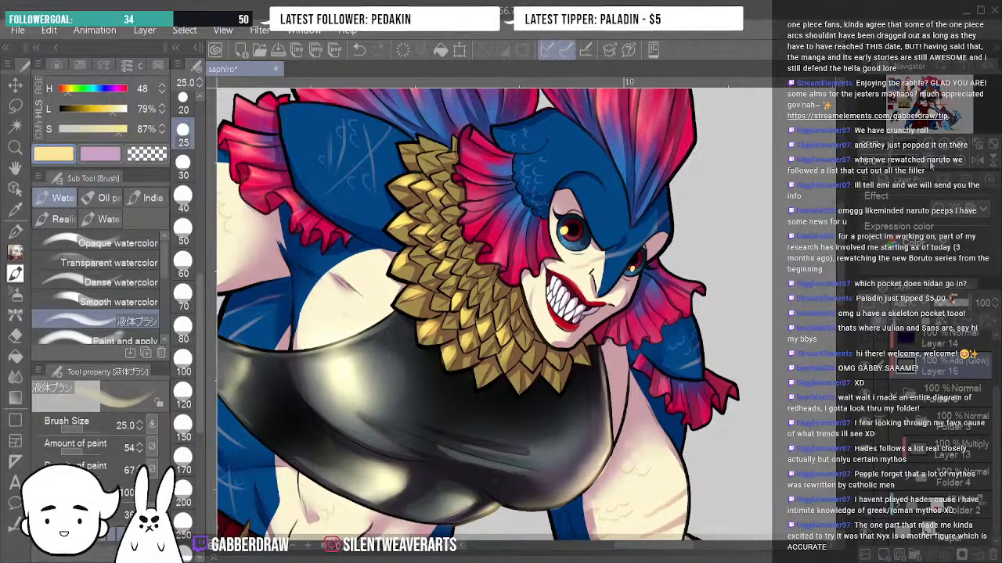
{"action": "left_click_drag", "start_coordinate": [894, 162], "coordinate": [907, 195]}
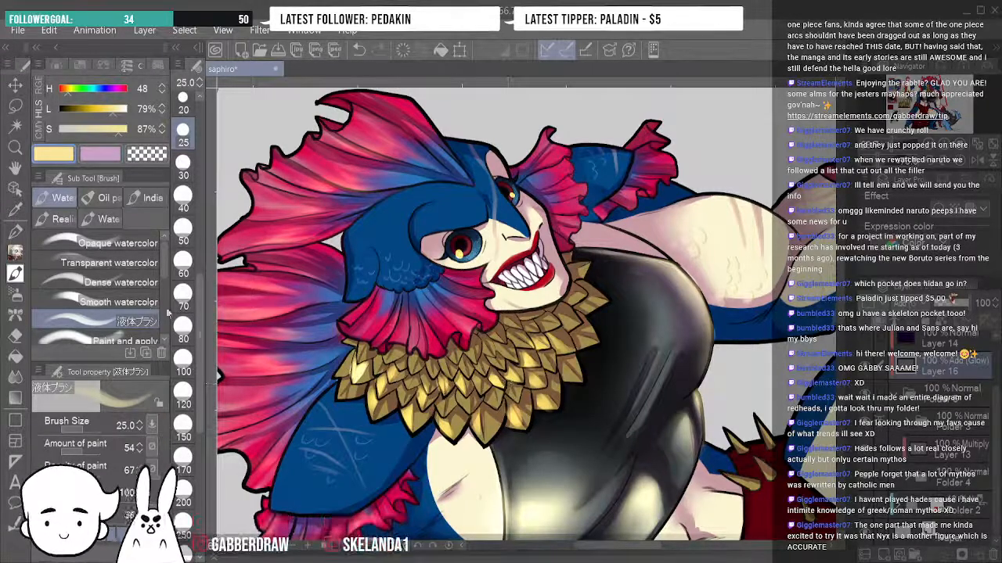
{"action": "left_click", "coordinate": [117, 301]}
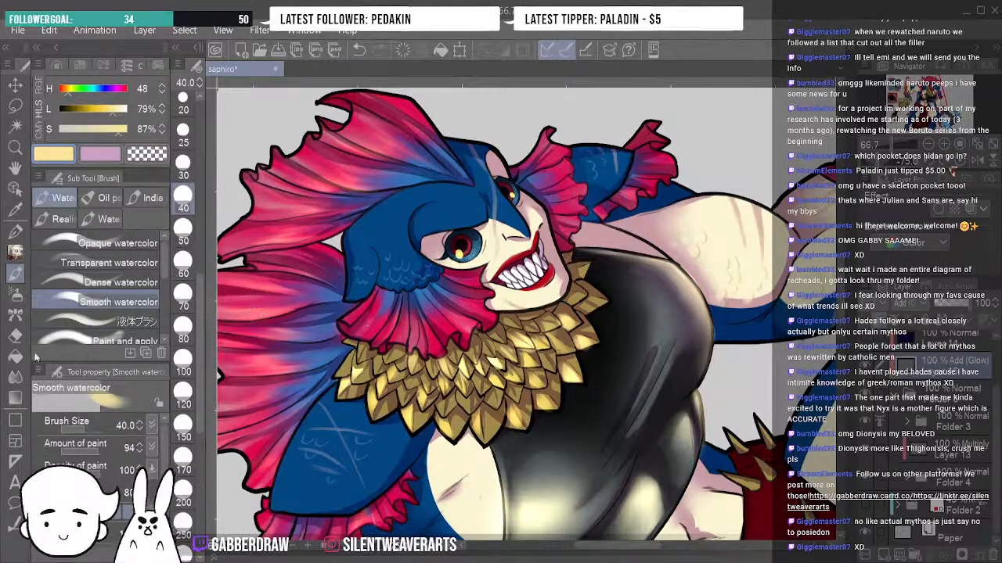
{"action": "left_click", "coordinate": [15, 376]}
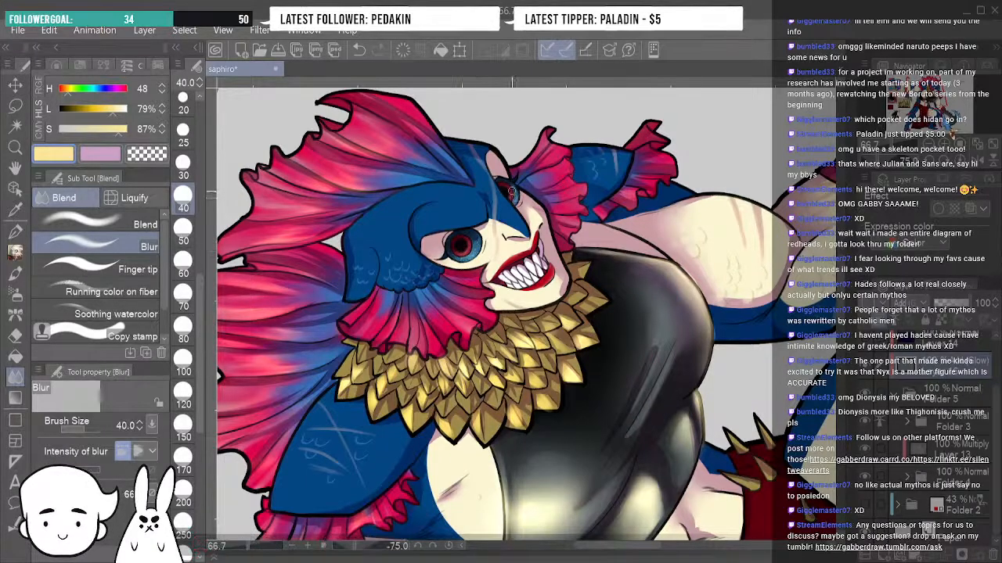
Draw a pale yellow glint in each of the character's eyes with the Grease Pencil at size 30.
{"action": "key", "text": "p"}
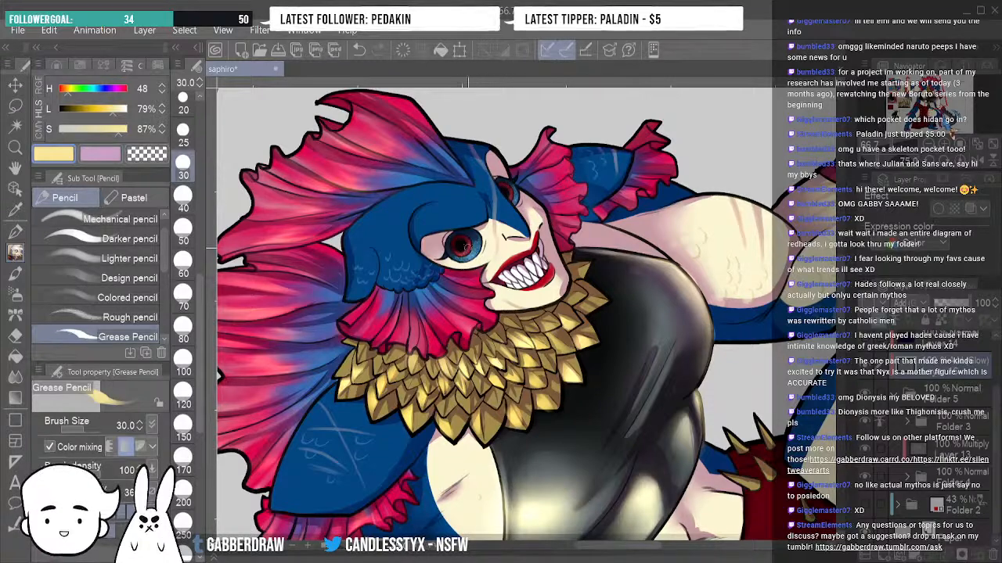
{"action": "key", "text": "ctrl+at"}
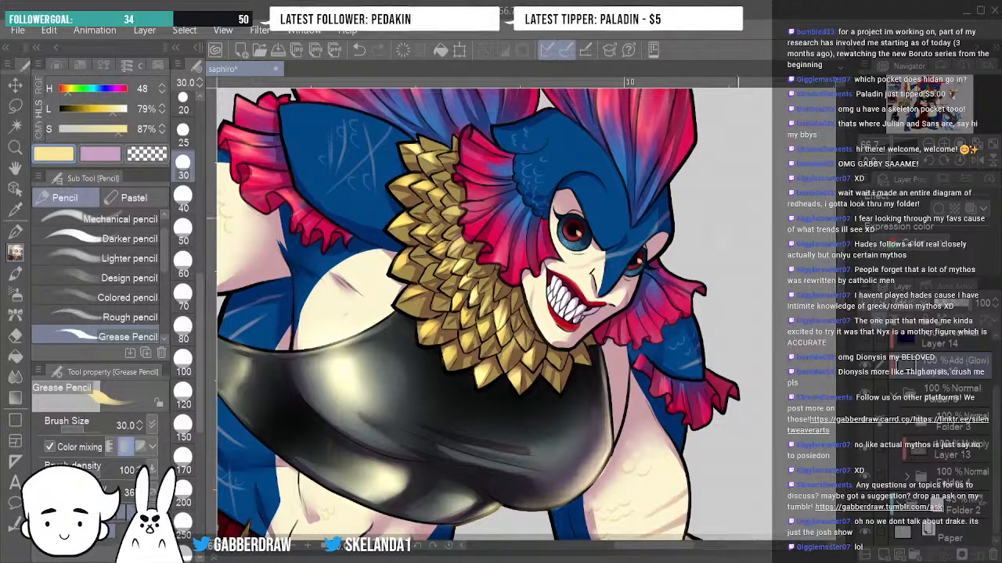
{"action": "left_click", "coordinate": [945, 144]}
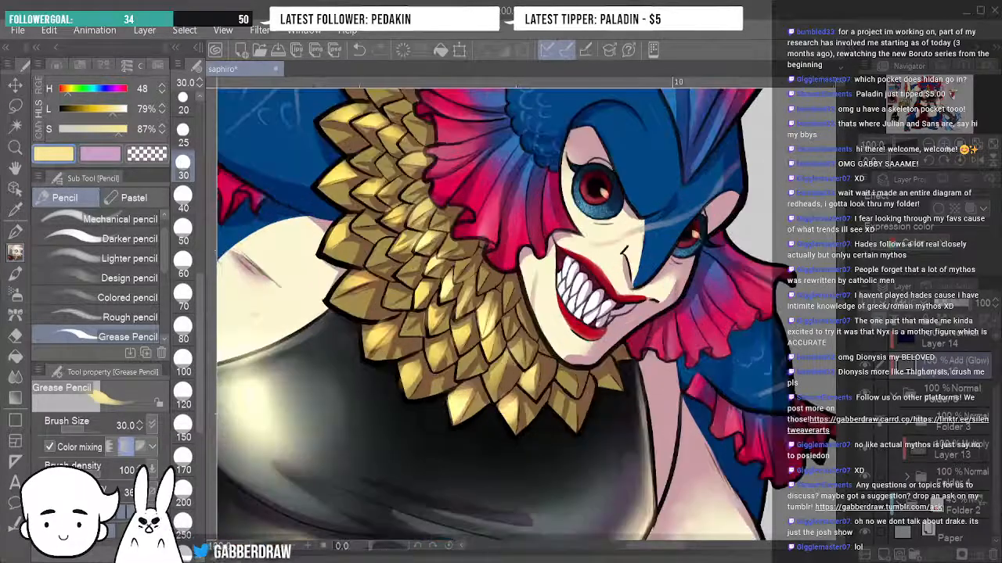
{"action": "left_click", "coordinate": [357, 52]}
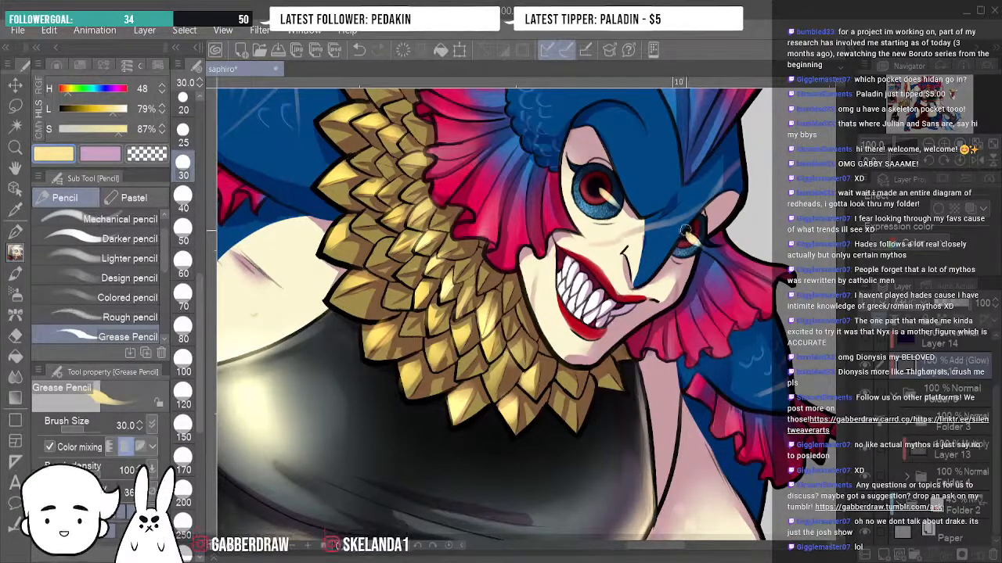
Add fine glow strokes along the blue rims of the irises with the Grease Pencil at size 8.
{"action": "left_click", "coordinate": [928, 145]}
{"action": "mouse_move", "coordinate": [936, 94]}
{"action": "left_mouse_down"}
{"action": "mouse_move", "coordinate": [927, 108]}
{"action": "mouse_move", "coordinate": [896, 111]}
{"action": "mouse_move", "coordinate": [924, 114]}
{"action": "mouse_move", "coordinate": [945, 100]}
{"action": "left_mouse_up"}
{"action": "left_click", "coordinate": [945, 144]}
{"action": "left_click", "coordinate": [944, 144]}
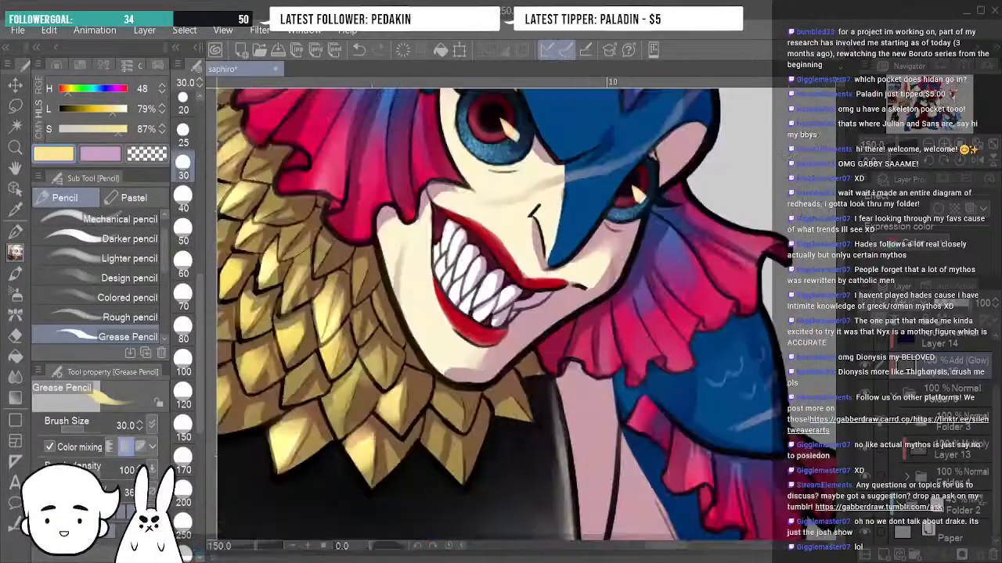
{"action": "left_click", "coordinate": [929, 161]}
{"action": "left_click", "coordinate": [928, 160]}
{"action": "left_click", "coordinate": [929, 160]}
{"action": "left_click", "coordinate": [929, 161]}
{"action": "left_click", "coordinate": [929, 160]}
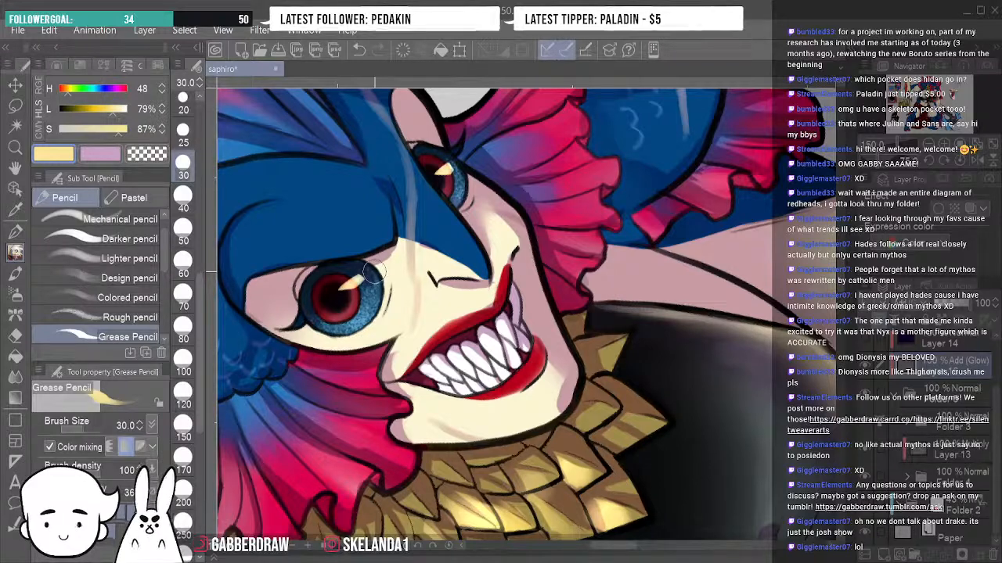
{"action": "key", "text": "bracketleft"}
{"action": "key", "text": "bracketleft"}
{"action": "key", "text": "bracketleft"}
{"action": "key", "text": "bracketleft"}
{"action": "key", "text": "bracketleft"}
{"action": "key", "text": "bracketleft"}
{"action": "key", "text": "bracketleft"}
{"action": "left_click_drag", "start_coordinate": [368, 265], "coordinate": [382, 299]}
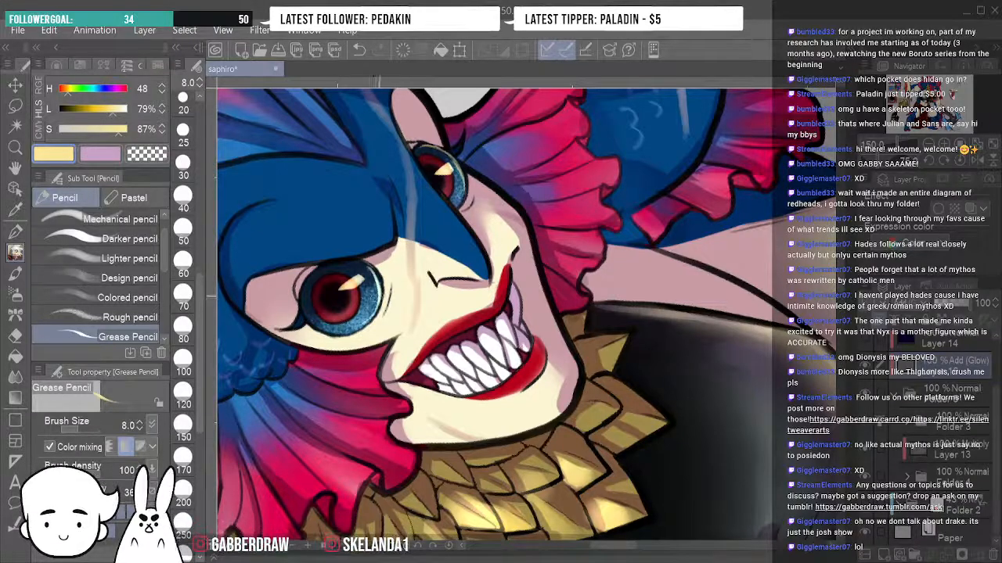
Blur the glow strokes on the blue irises of both eyes with the Blur tool at size 40.
{"action": "left_click", "coordinate": [975, 159]}
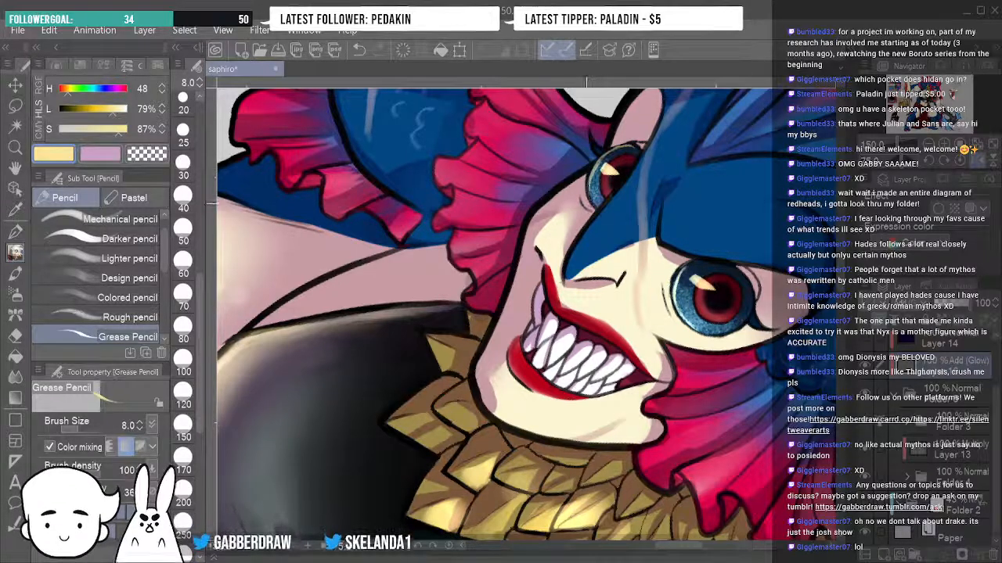
{"action": "left_click", "coordinate": [14, 376]}
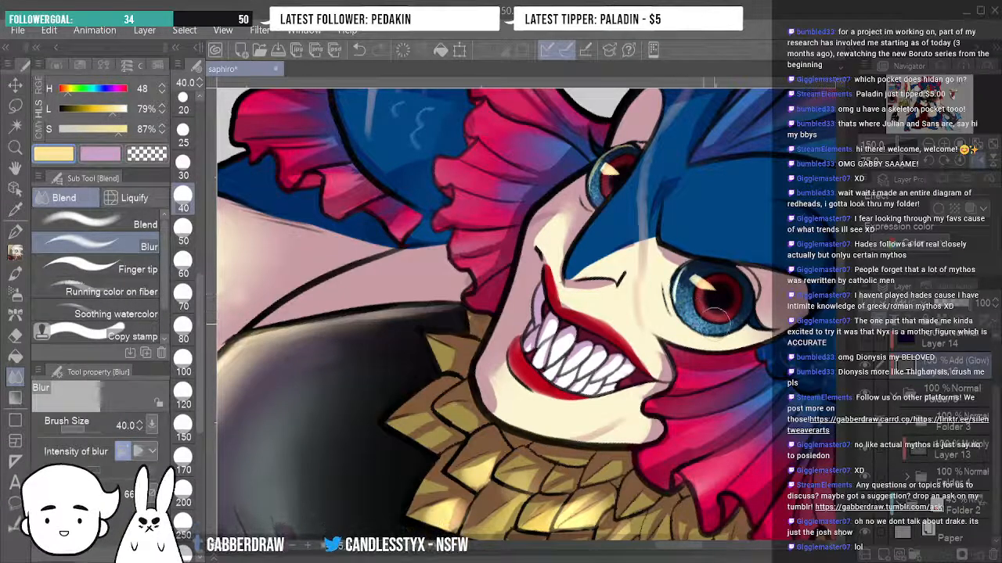
{"action": "mouse_move", "coordinate": [712, 321]}
{"action": "left_mouse_down"}
{"action": "mouse_move", "coordinate": [704, 313]}
{"action": "mouse_move", "coordinate": [696, 327]}
{"action": "mouse_move", "coordinate": [680, 327]}
{"action": "mouse_move", "coordinate": [704, 309]}
{"action": "mouse_move", "coordinate": [702, 324]}
{"action": "mouse_move", "coordinate": [687, 325]}
{"action": "left_mouse_up"}
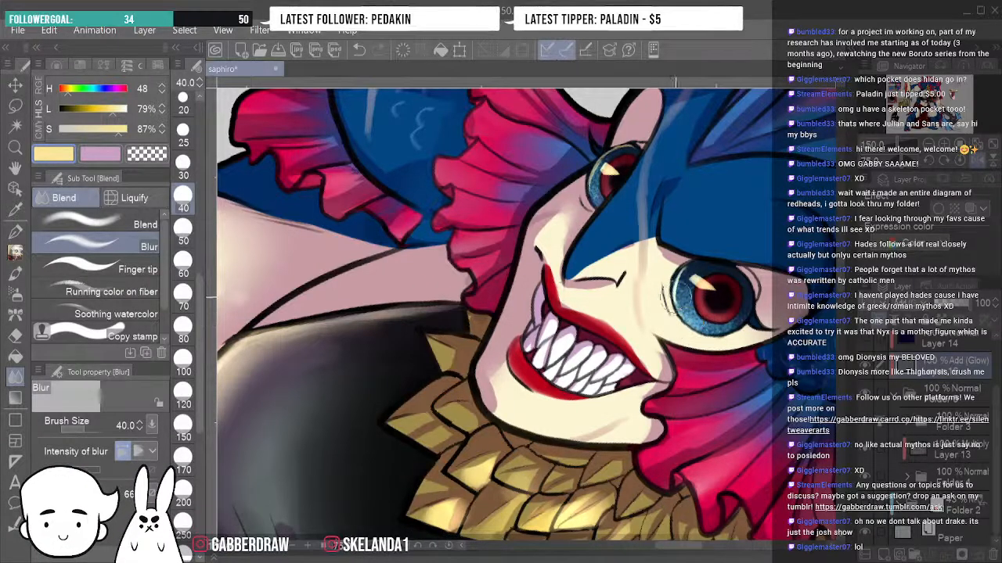
{"action": "mouse_move", "coordinate": [611, 193]}
{"action": "left_mouse_down"}
{"action": "mouse_move", "coordinate": [589, 202]}
{"action": "mouse_move", "coordinate": [598, 167]}
{"action": "mouse_move", "coordinate": [609, 168]}
{"action": "mouse_move", "coordinate": [613, 201]}
{"action": "left_mouse_up"}
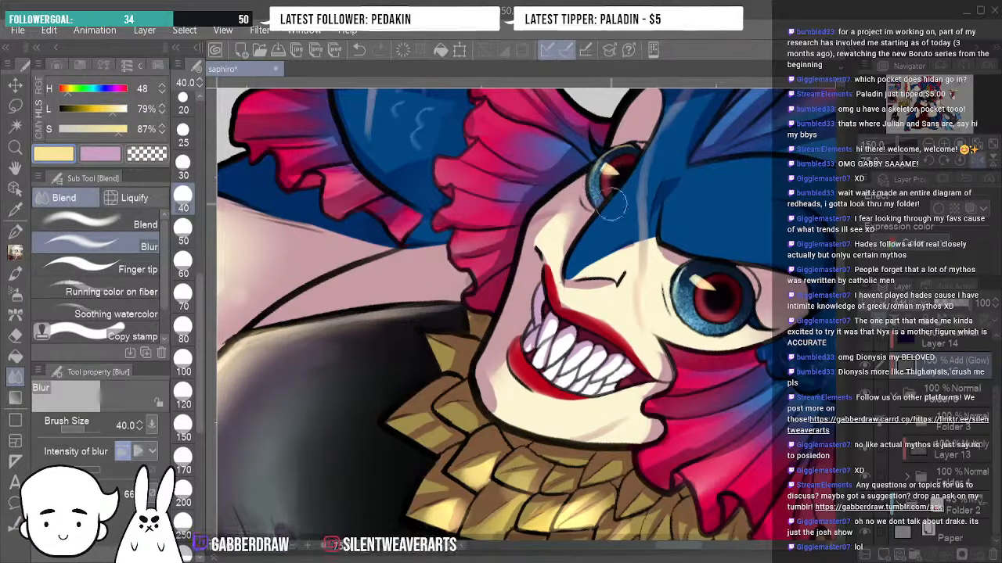
{"action": "left_click_drag", "start_coordinate": [697, 289], "coordinate": [701, 297]}
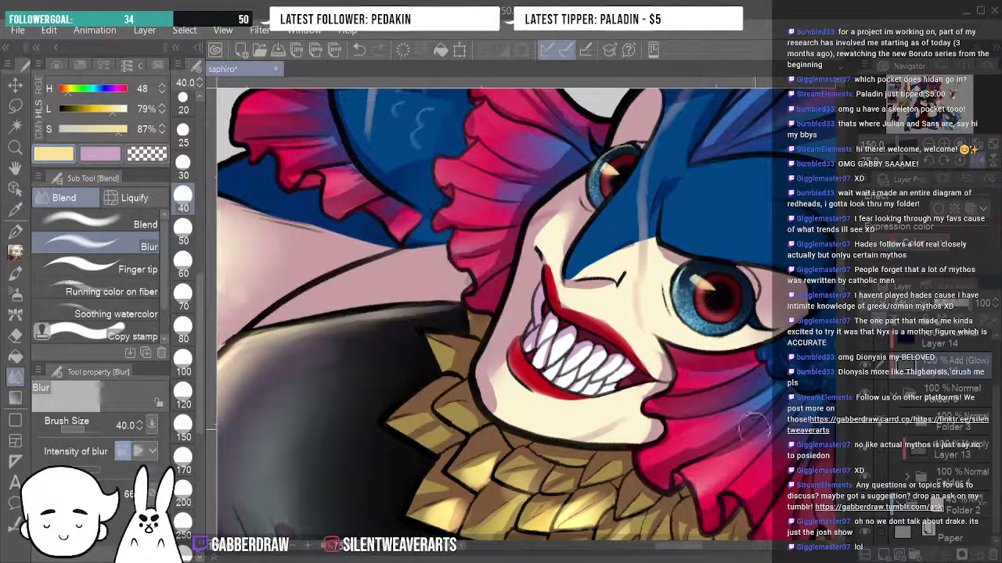
{"action": "left_click", "coordinate": [975, 162]}
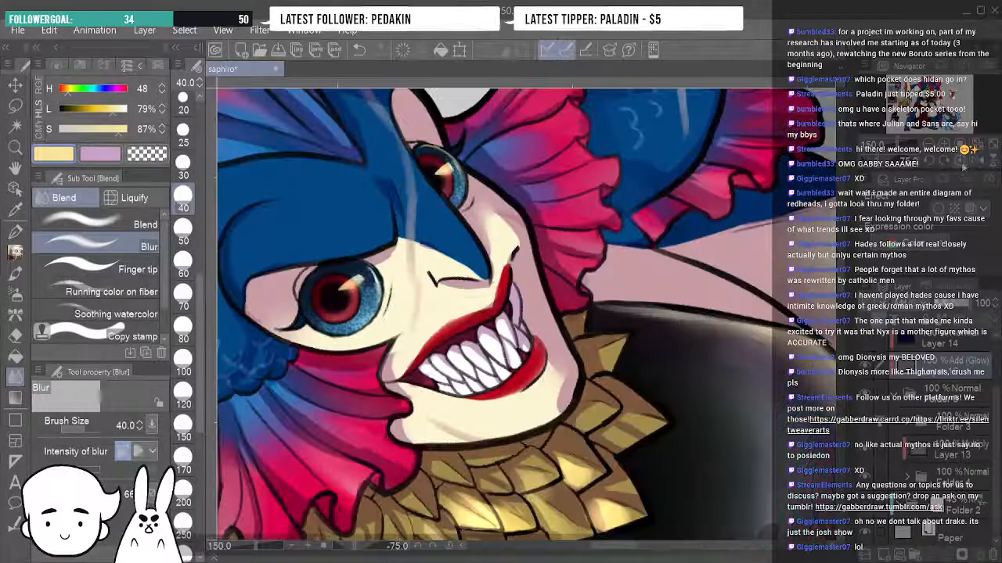
{"action": "left_click", "coordinate": [960, 161]}
{"action": "left_click", "coordinate": [929, 144]}
{"action": "left_click", "coordinate": [929, 144]}
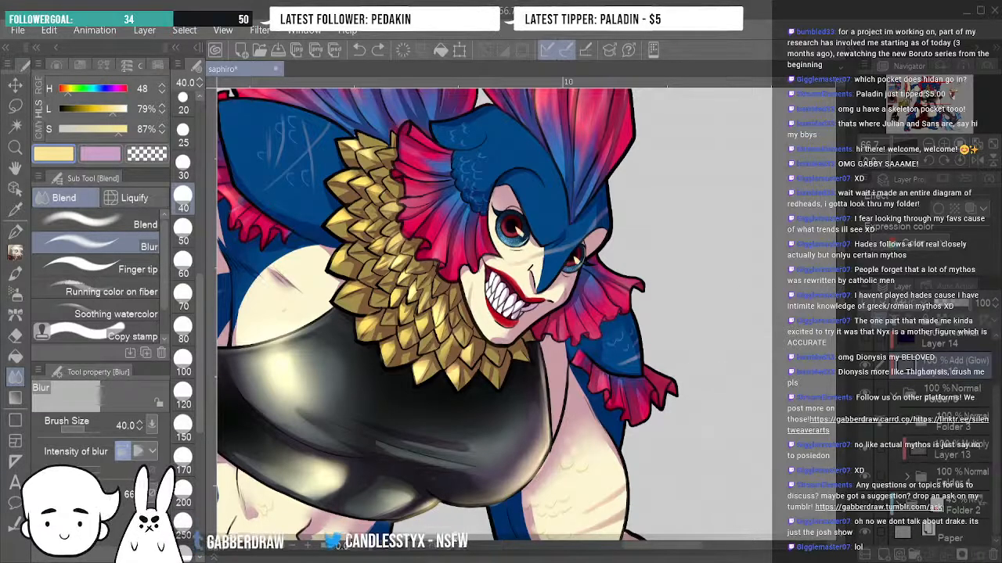
Draw thin glow accents on the red rings of both eyes with the Grease Pencil at size 8.
{"action": "key", "text": "ctrl+plus"}
{"action": "left_click", "coordinate": [944, 144]}
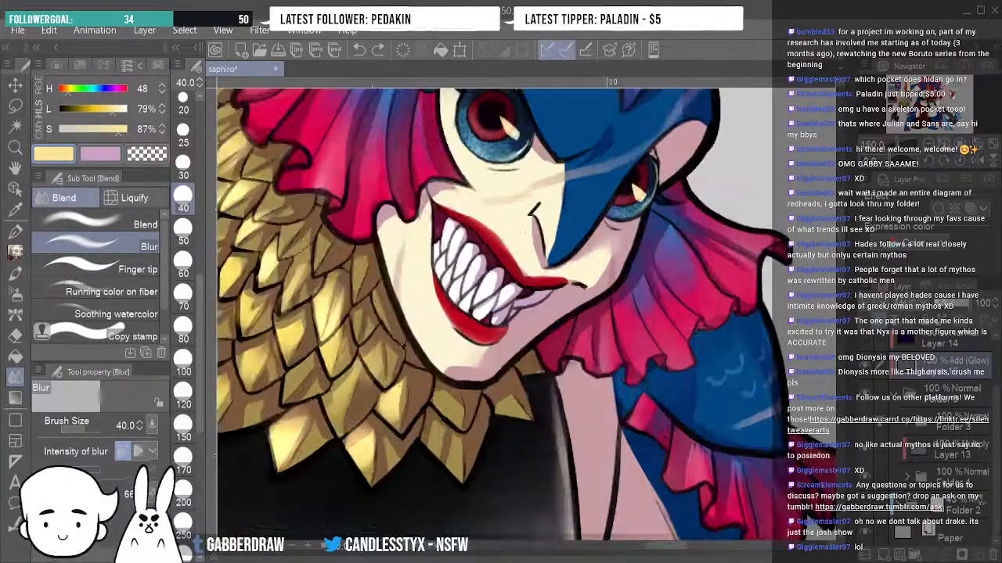
{"action": "scroll", "coordinate": [501, 313], "scroll_direction": "up", "scroll_amount": 4}
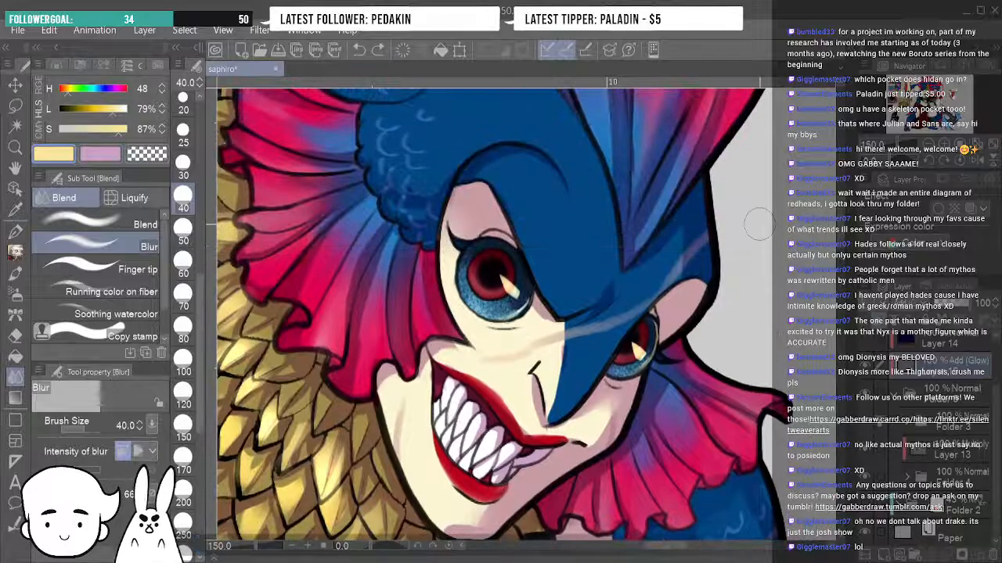
{"action": "left_click", "coordinate": [15, 251]}
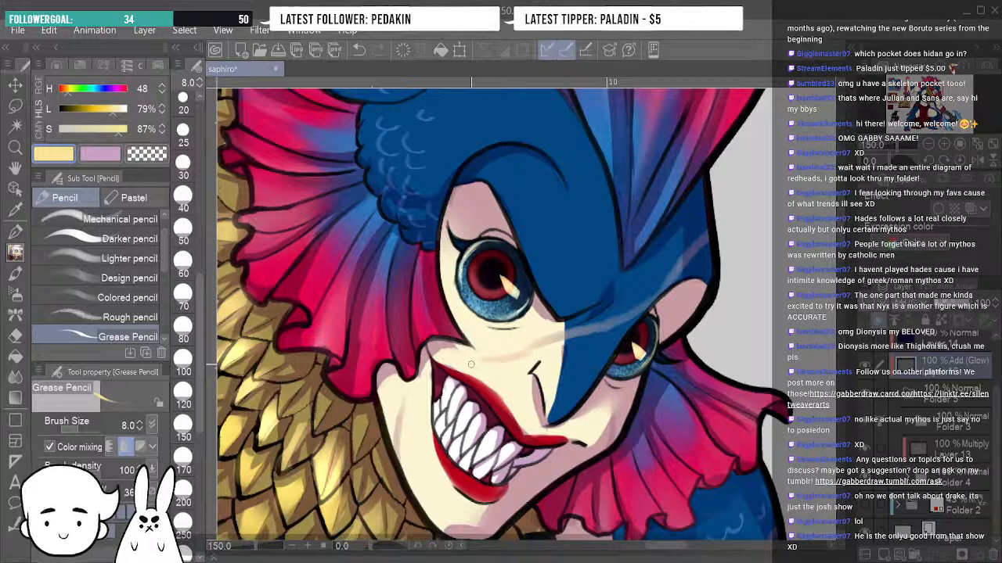
{"action": "key", "text": "j"}
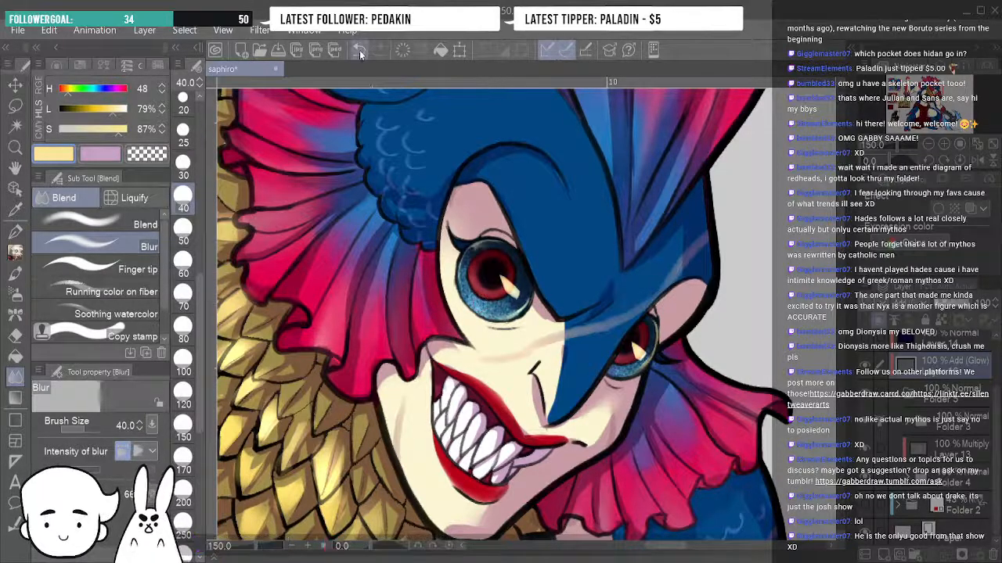
{"action": "left_click", "coordinate": [15, 252]}
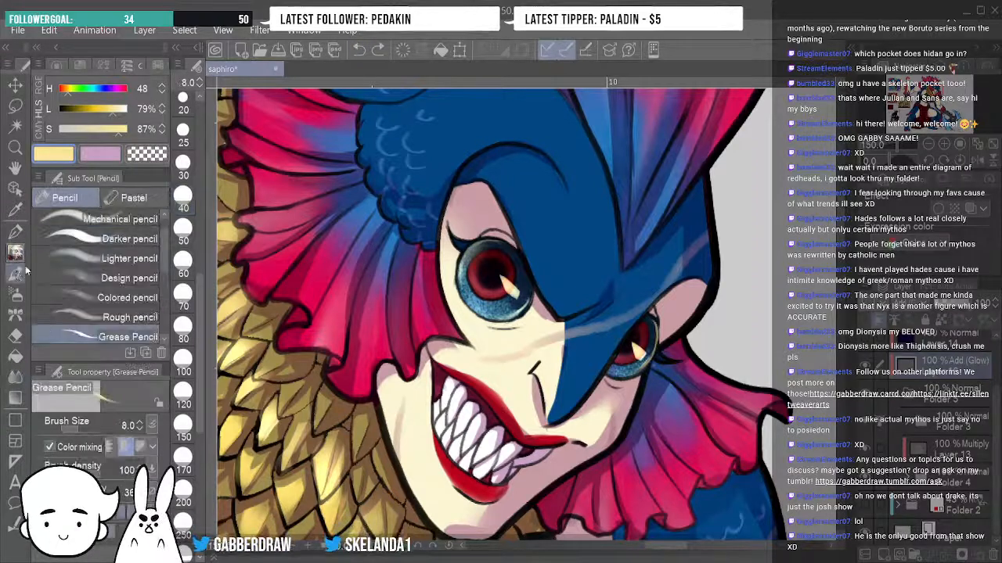
{"action": "left_click", "coordinate": [15, 273]}
{"action": "key", "text": "p"}
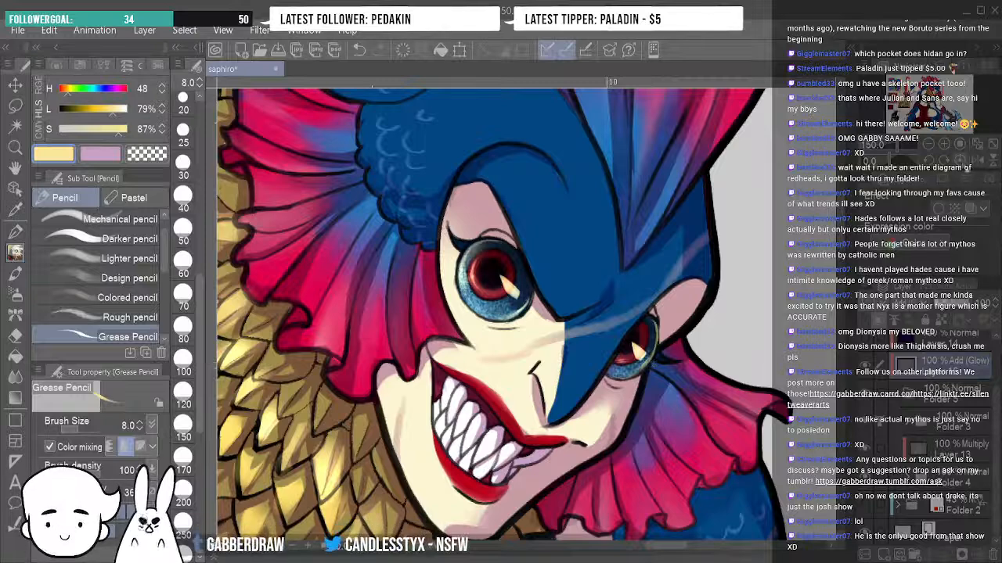
Hide the layer group holding the reference images around the character.
{"action": "scroll", "coordinate": [501, 313], "scroll_direction": "down", "scroll_amount": 8}
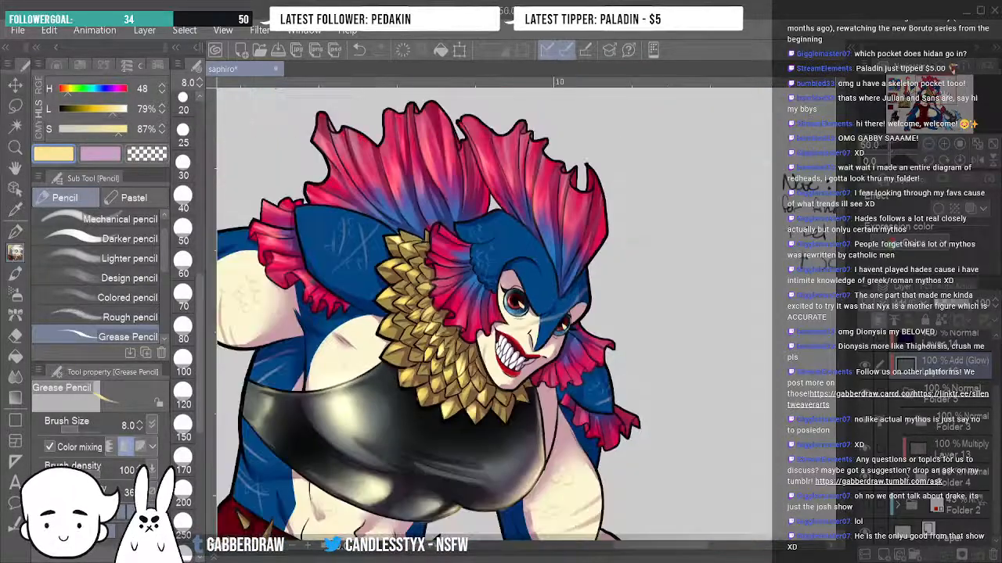
{"action": "scroll", "coordinate": [493, 313], "scroll_direction": "down", "scroll_amount": 2}
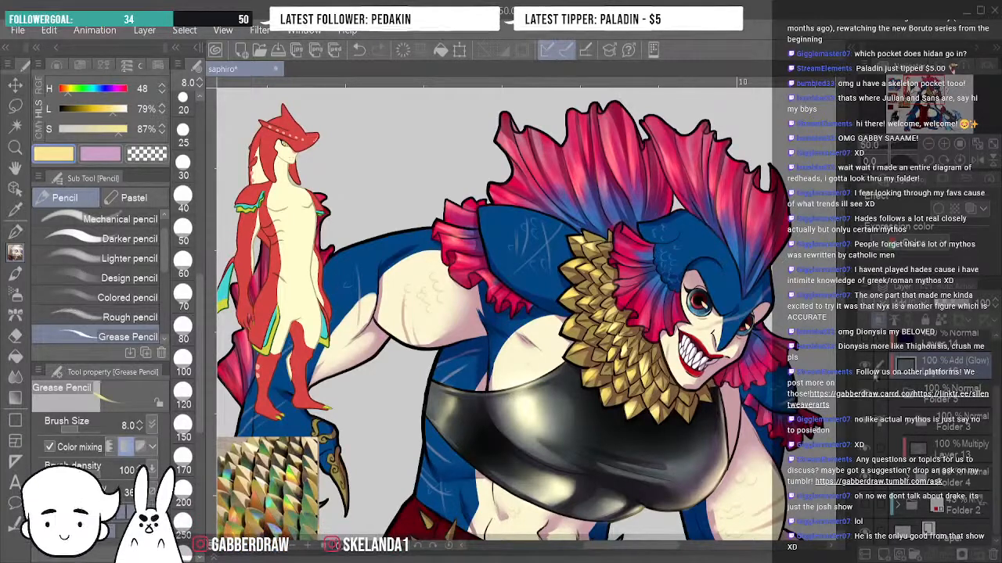
{"action": "scroll", "coordinate": [997, 359], "scroll_direction": "up", "scroll_amount": 2}
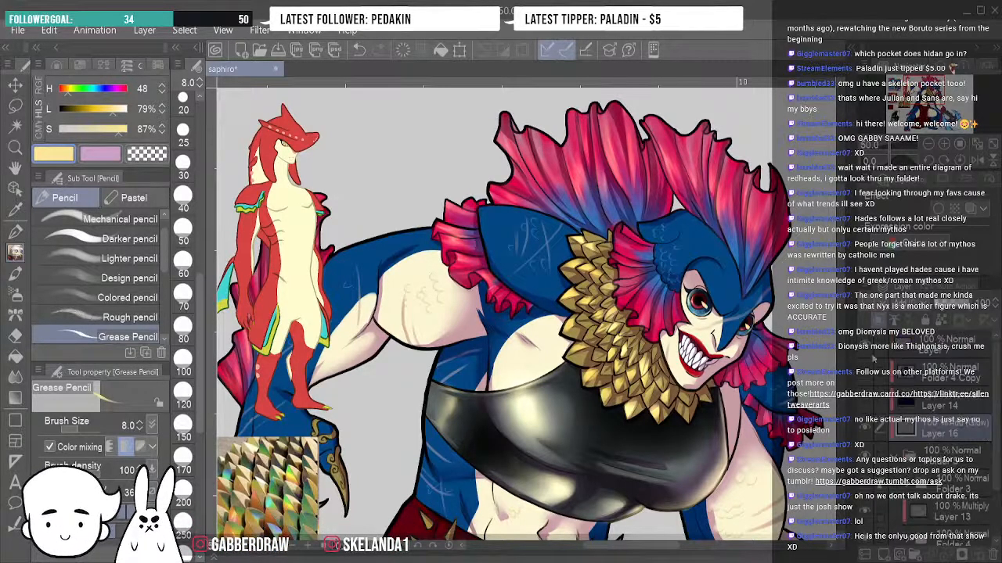
{"action": "left_click", "coordinate": [869, 349]}
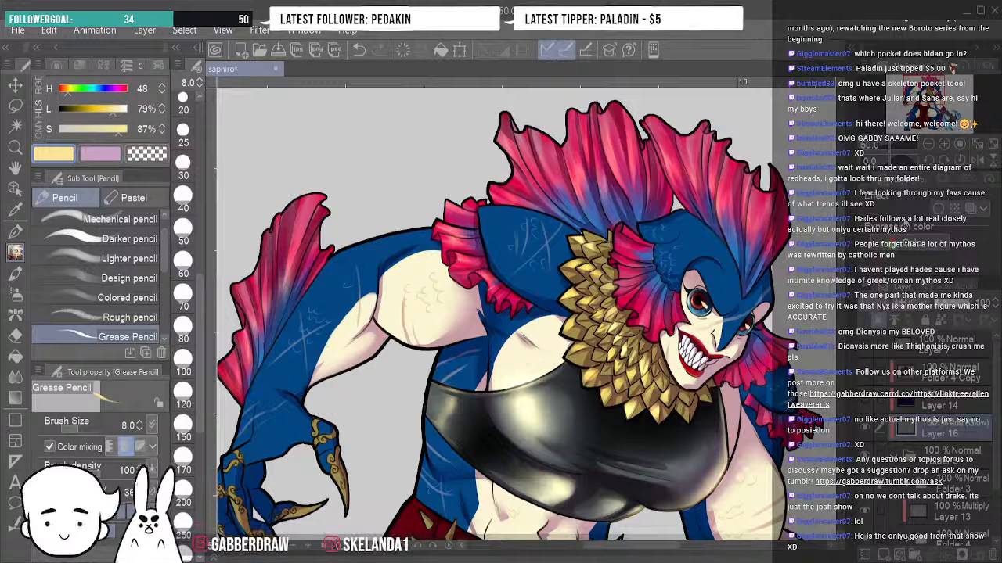
Browse the brush collections and choose the simple scales brush from the pattern decoration brushes.
{"action": "left_click", "coordinate": [15, 377]}
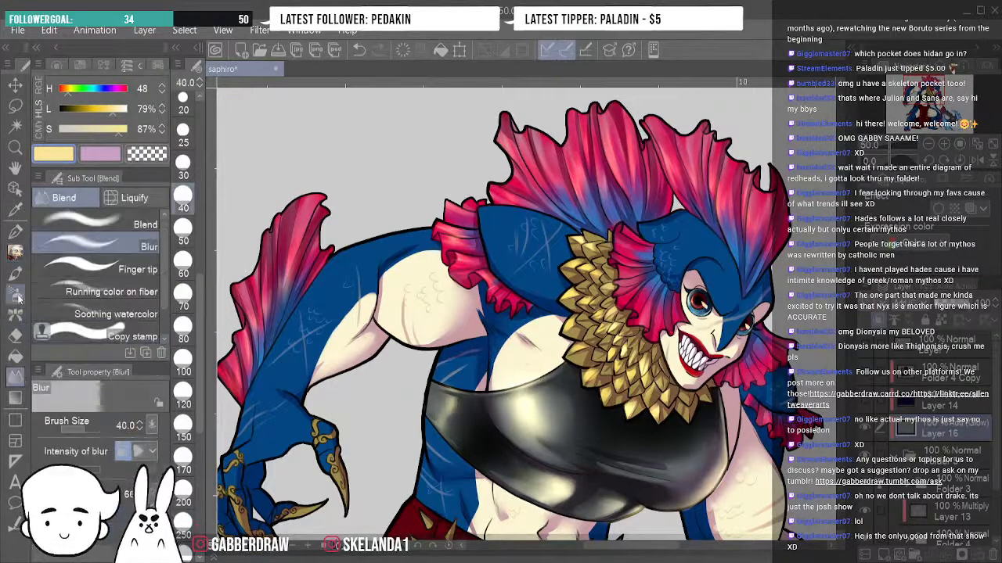
{"action": "left_click", "coordinate": [14, 293]}
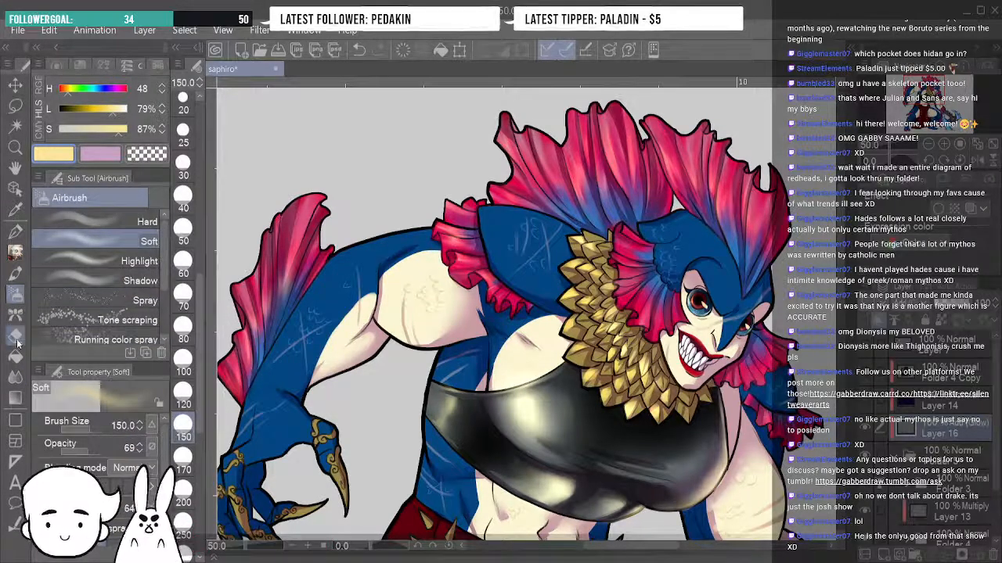
{"action": "left_click", "coordinate": [15, 335]}
{"action": "left_click", "coordinate": [15, 357]}
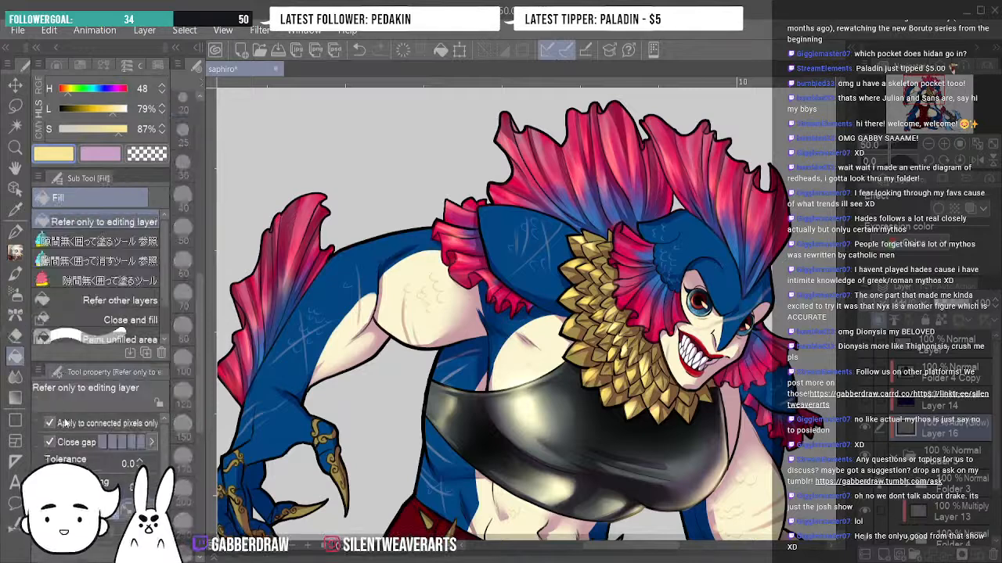
{"action": "left_click", "coordinate": [14, 314]}
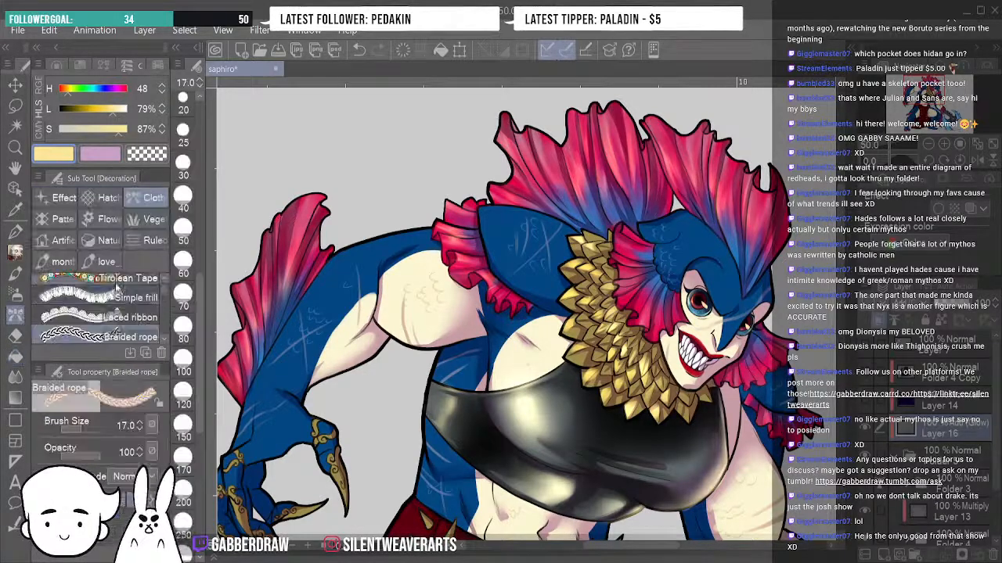
{"action": "scroll", "coordinate": [167, 311], "scroll_direction": "down", "scroll_amount": 5}
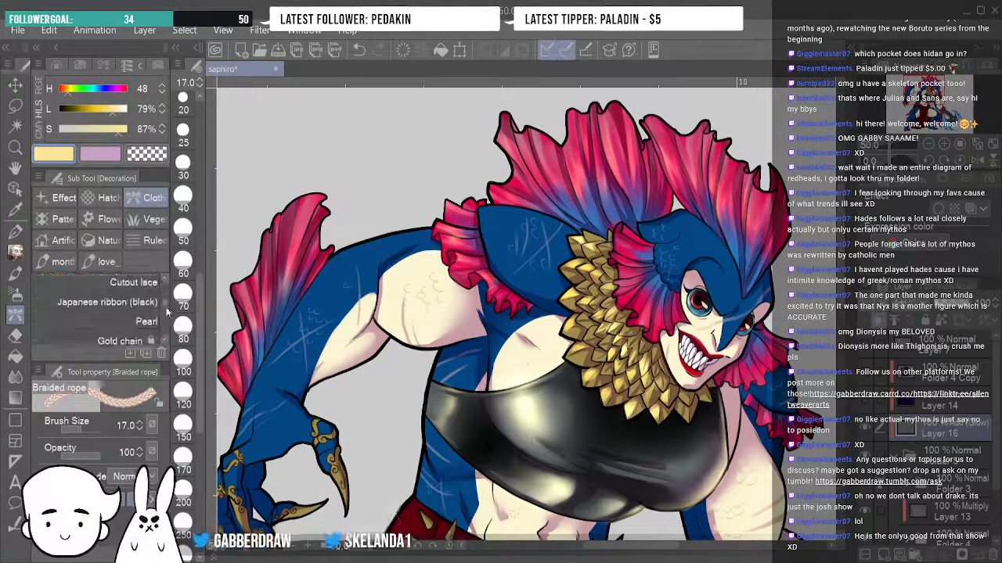
{"action": "scroll", "coordinate": [167, 317], "scroll_direction": "down", "scroll_amount": 4}
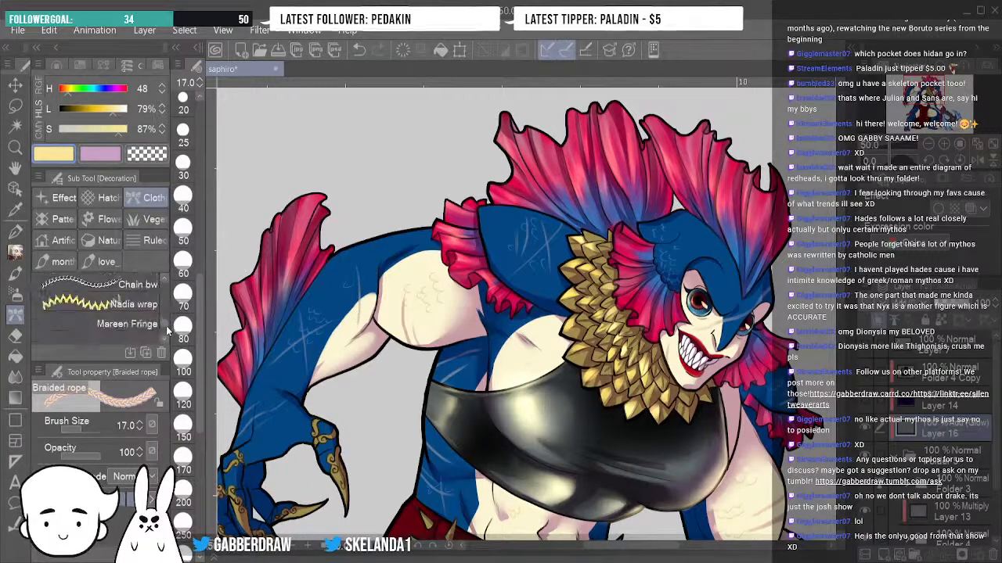
{"action": "scroll", "coordinate": [166, 329], "scroll_direction": "up", "scroll_amount": 7}
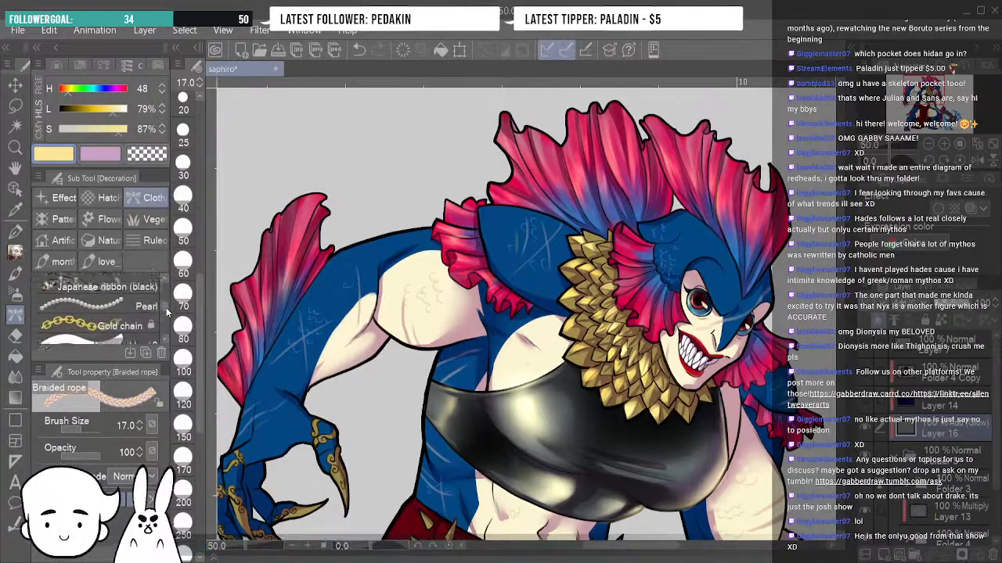
{"action": "scroll", "coordinate": [166, 305], "scroll_direction": "up", "scroll_amount": 2}
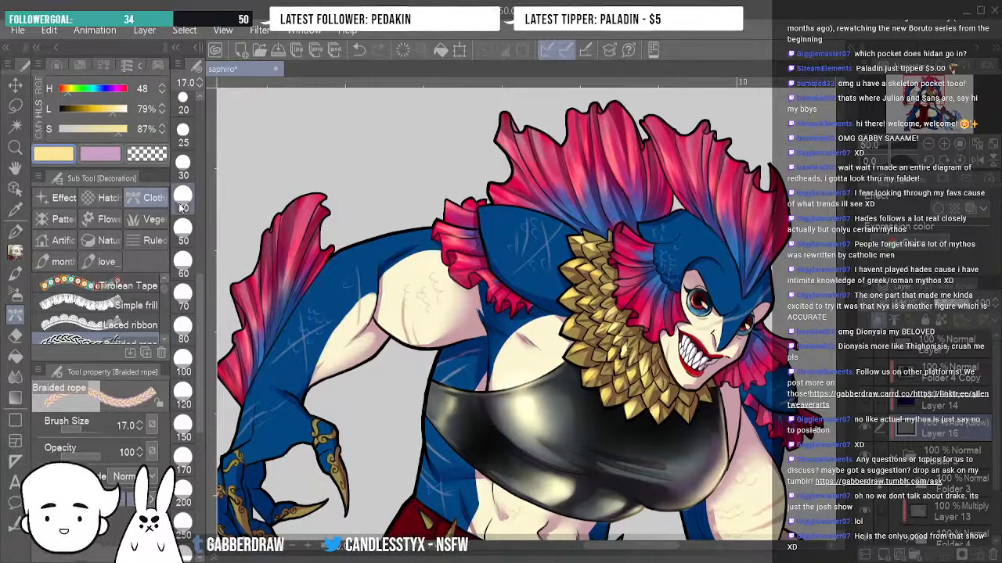
{"action": "left_click", "coordinate": [101, 198]}
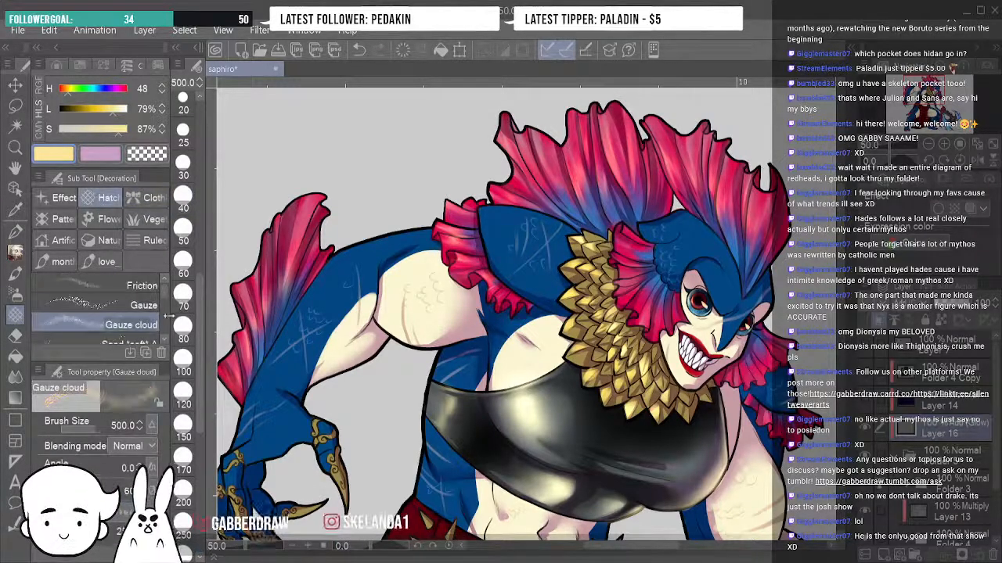
{"action": "left_click", "coordinate": [62, 219]}
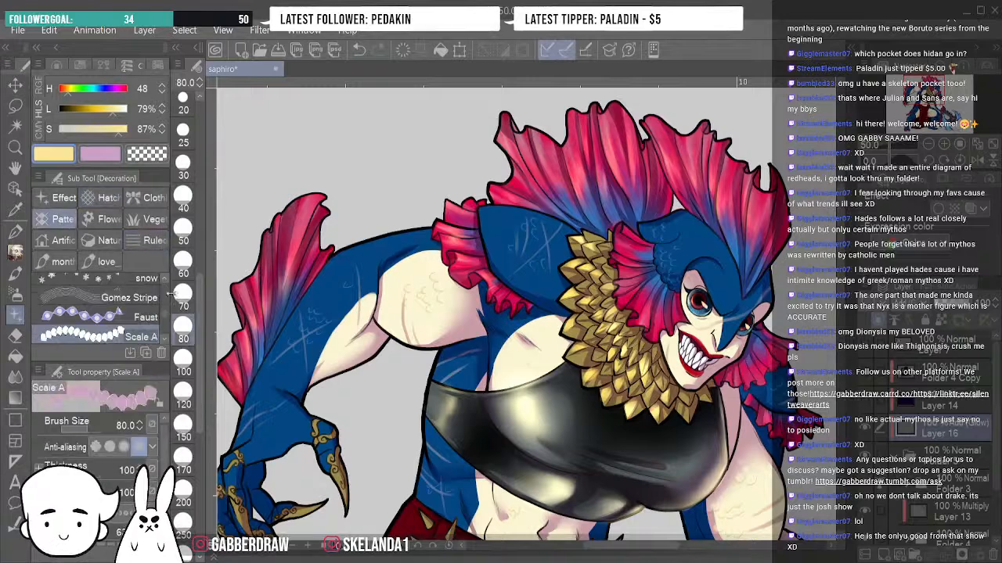
{"action": "scroll", "coordinate": [165, 317], "scroll_direction": "down", "scroll_amount": 3}
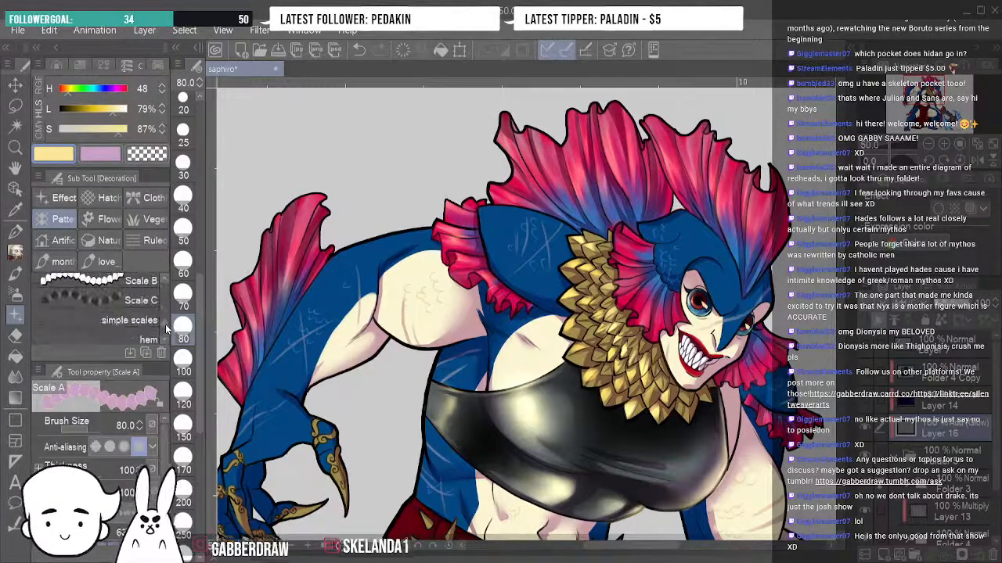
{"action": "left_click", "coordinate": [152, 321]}
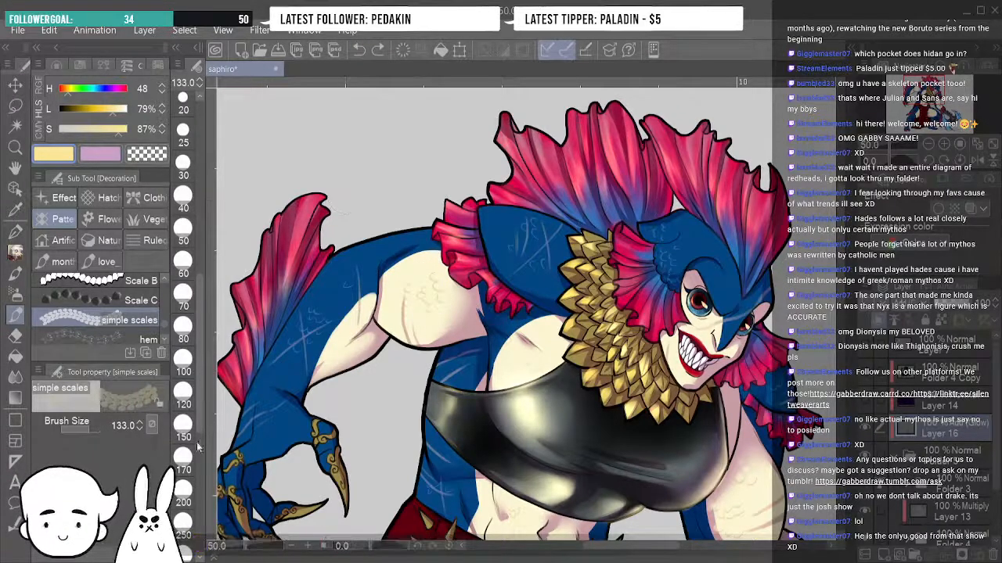
Try glow scale strokes on the pale upper arm with the simple scales brush at size 50.
{"action": "left_click_drag", "start_coordinate": [200, 305], "coordinate": [200, 424]}
{"action": "left_click", "coordinate": [184, 415]}
{"action": "scroll", "coordinate": [188, 243], "scroll_direction": "up", "scroll_amount": 10}
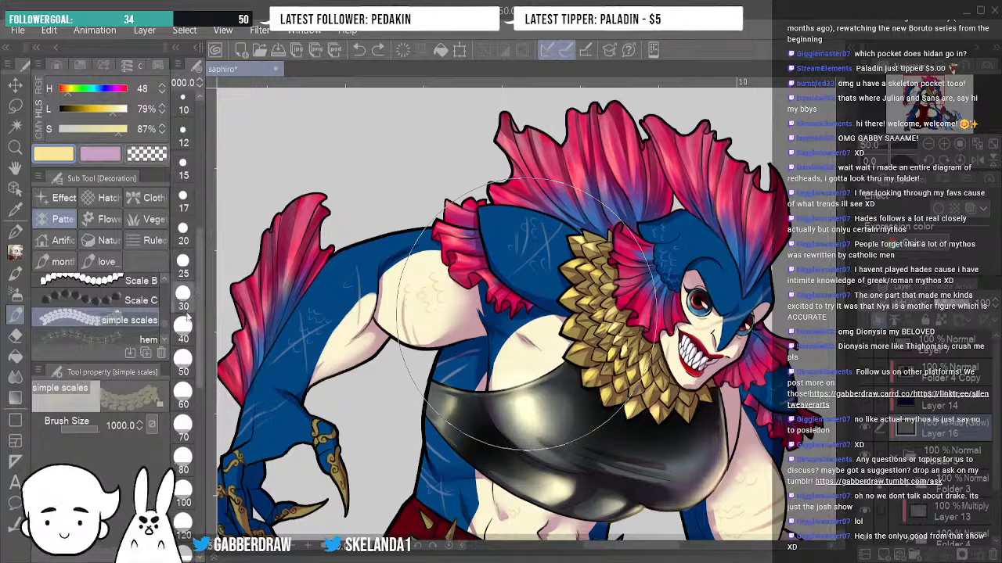
{"action": "left_click", "coordinate": [184, 358]}
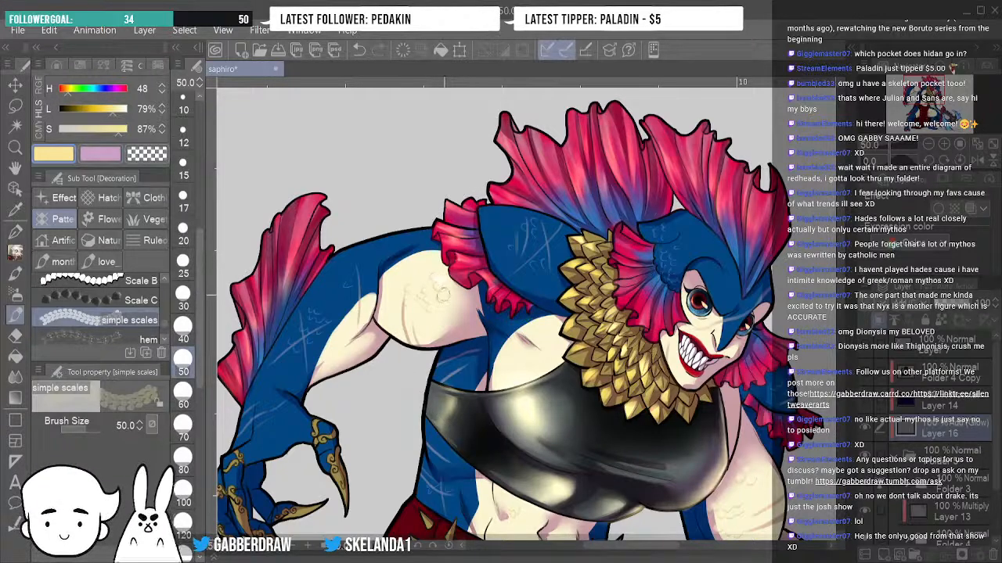
{"action": "left_click", "coordinate": [356, 55]}
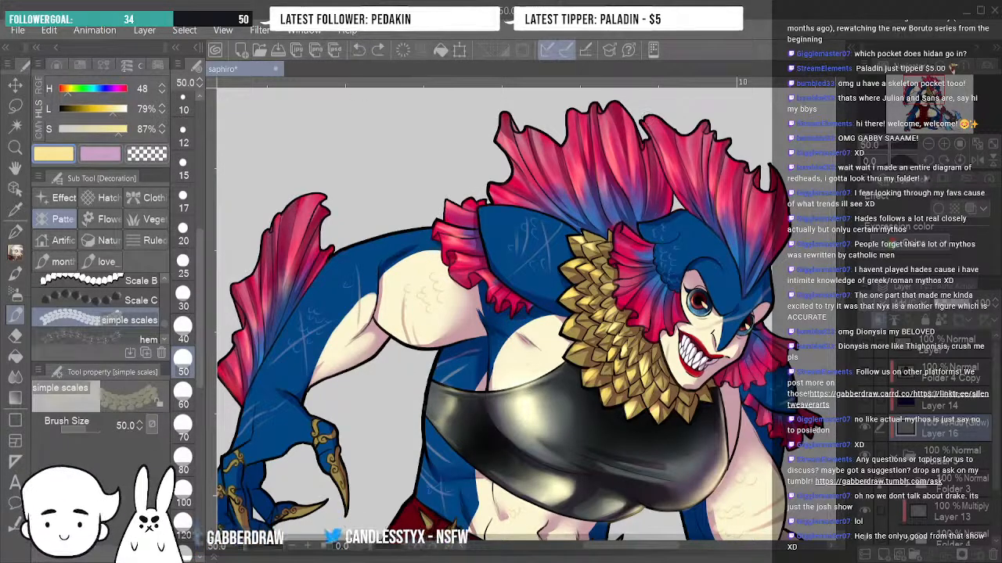
{"action": "key", "text": "minus"}
{"action": "key", "text": "minus"}
{"action": "key", "text": "minus"}
{"action": "key", "text": "minus"}
{"action": "key", "text": "minus"}
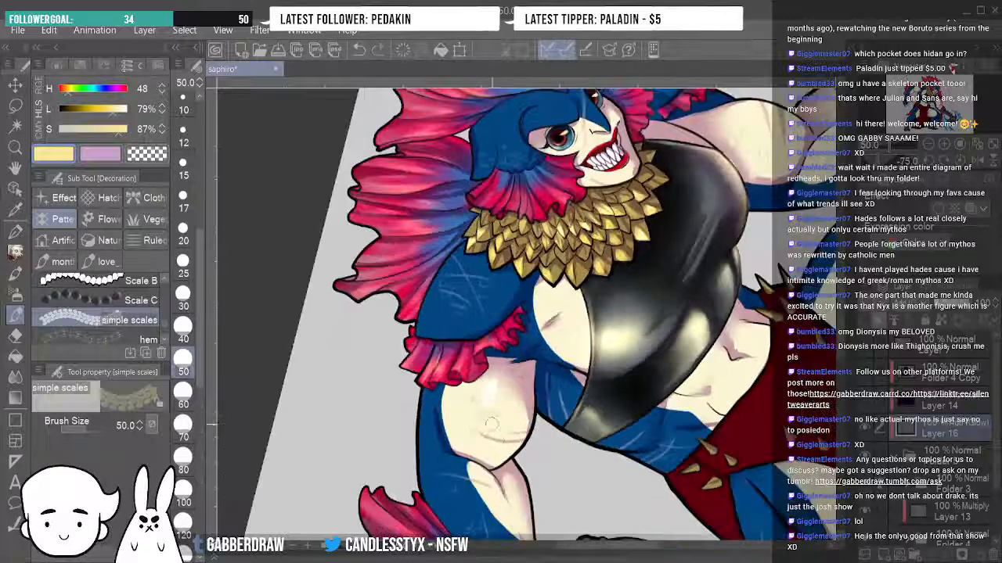
{"action": "left_click", "coordinate": [353, 58]}
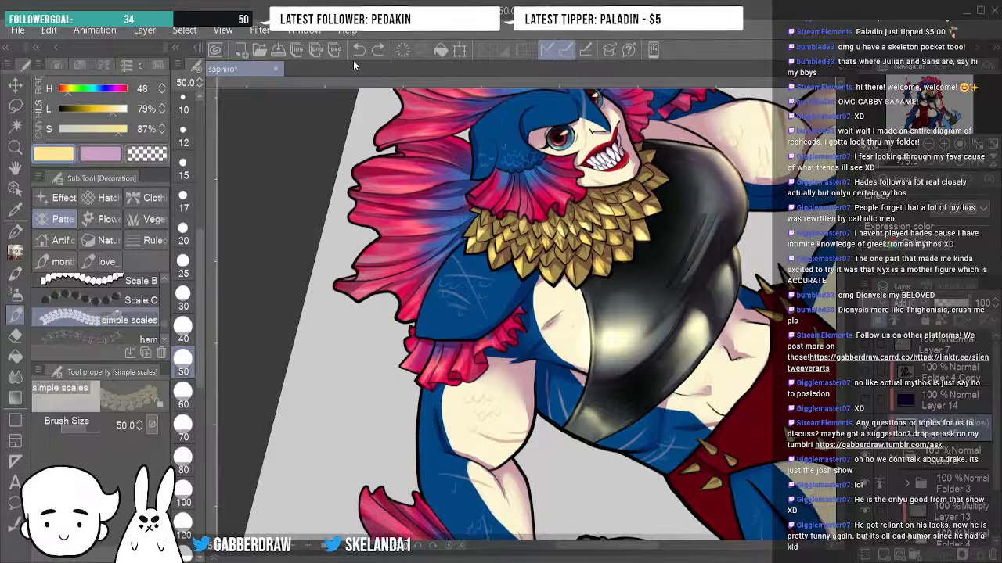
Paint a patch of glowing scales on the pale upper arm with the simple scales brush at size 100.
{"action": "left_click", "coordinate": [183, 501]}
{"action": "left_click_drag", "start_coordinate": [479, 383], "coordinate": [493, 403]}
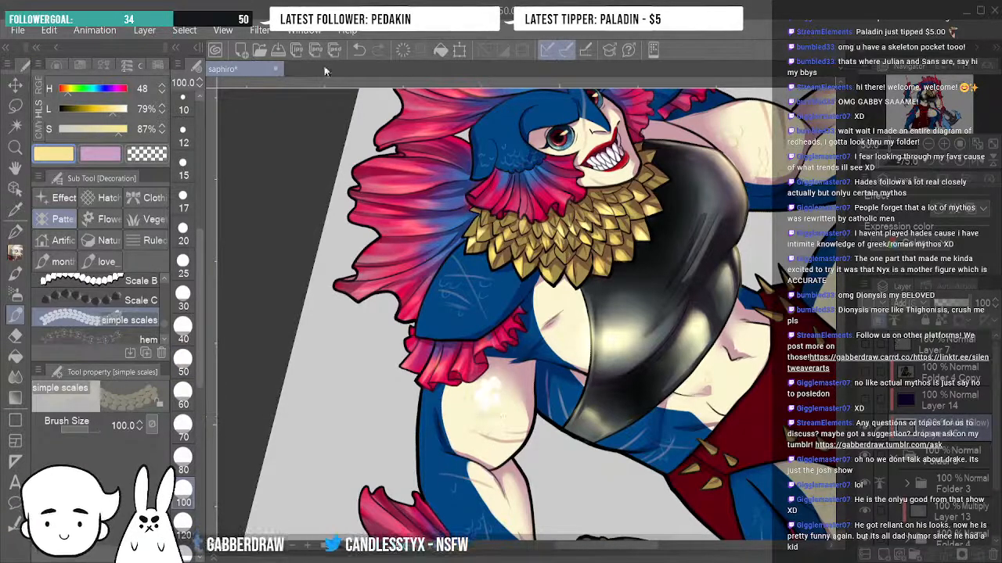
{"action": "left_click", "coordinate": [356, 50]}
{"action": "left_click_drag", "start_coordinate": [478, 389], "coordinate": [486, 424]}
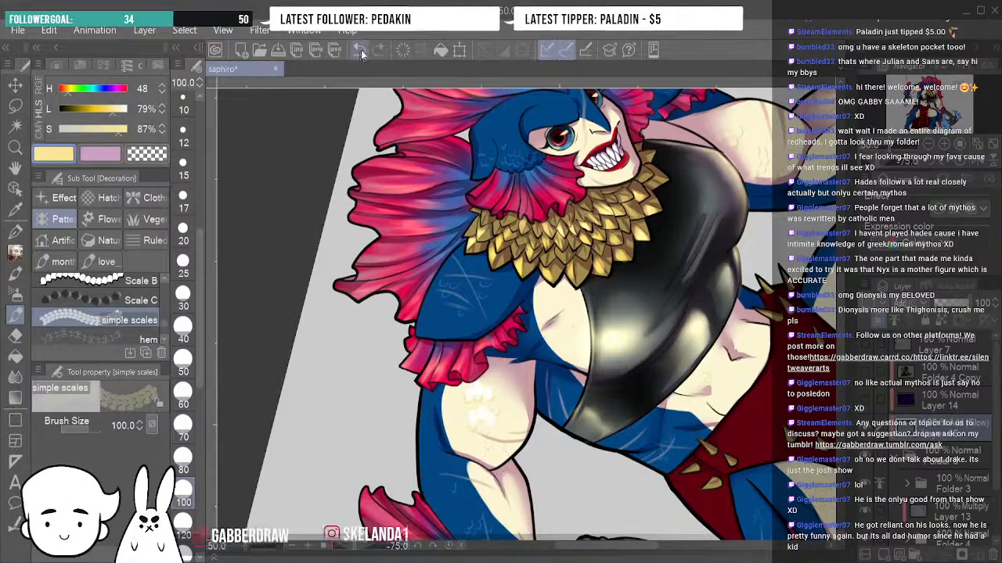
{"action": "key", "text": "ctrl+z"}
{"action": "mouse_move", "coordinate": [485, 401]}
{"action": "left_mouse_down"}
{"action": "mouse_move", "coordinate": [489, 426]}
{"action": "mouse_move", "coordinate": [463, 407]}
{"action": "mouse_move", "coordinate": [485, 422]}
{"action": "mouse_move", "coordinate": [489, 453]}
{"action": "mouse_move", "coordinate": [468, 453]}
{"action": "left_mouse_up"}
Try covering the blue shoulder with glowing scales using the simple scales brush at size 100.
{"action": "mouse_move", "coordinate": [460, 264]}
{"action": "left_mouse_down"}
{"action": "mouse_move", "coordinate": [460, 289]}
{"action": "mouse_move", "coordinate": [480, 276]}
{"action": "mouse_move", "coordinate": [472, 303]}
{"action": "mouse_move", "coordinate": [454, 291]}
{"action": "mouse_move", "coordinate": [444, 313]}
{"action": "mouse_move", "coordinate": [473, 309]}
{"action": "left_mouse_up"}
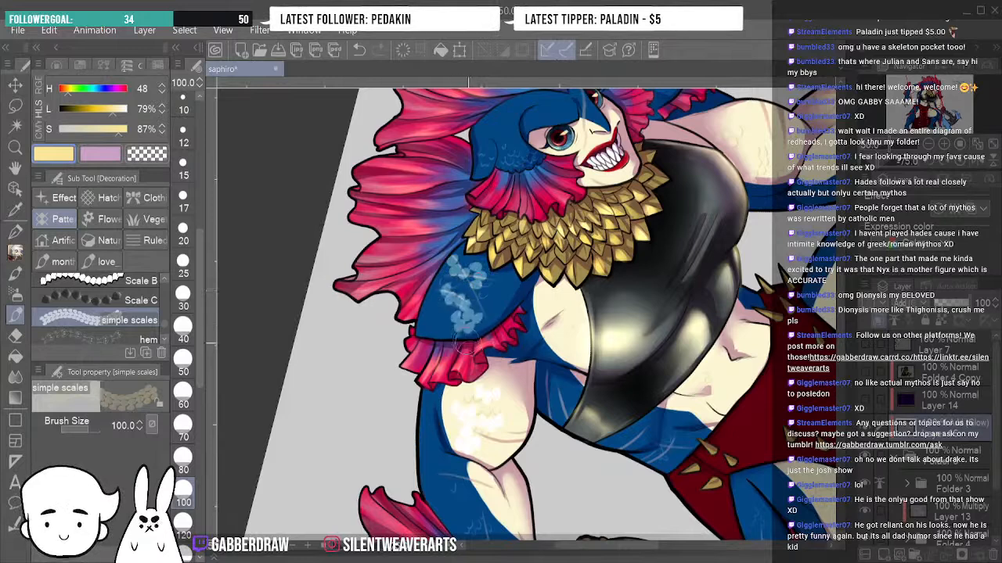
{"action": "left_click", "coordinate": [358, 50]}
{"action": "left_click", "coordinate": [361, 52]}
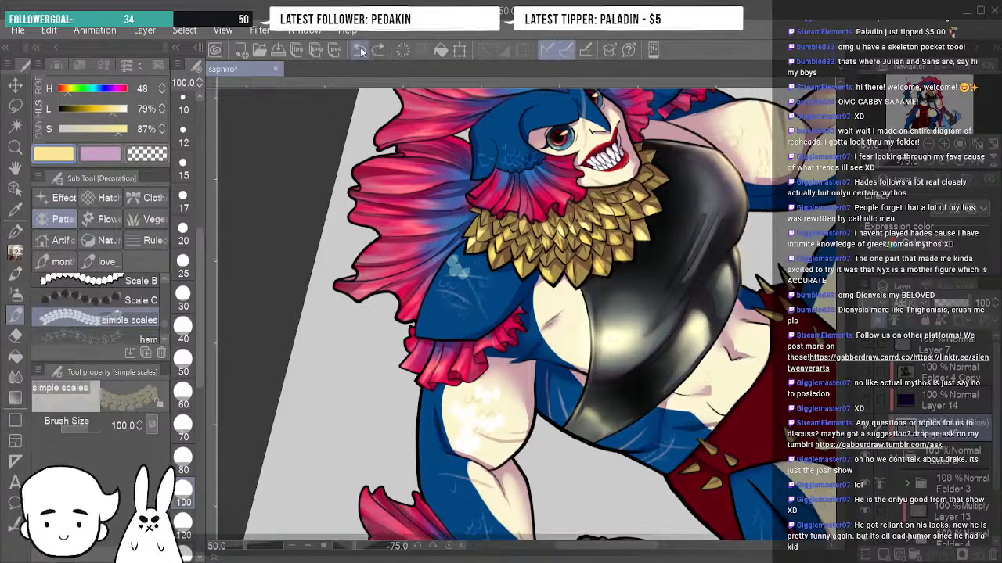
{"action": "mouse_move", "coordinate": [470, 267]}
{"action": "left_mouse_down"}
{"action": "mouse_move", "coordinate": [438, 316]}
{"action": "mouse_move", "coordinate": [464, 313]}
{"action": "mouse_move", "coordinate": [486, 279]}
{"action": "mouse_move", "coordinate": [464, 327]}
{"action": "left_mouse_up"}
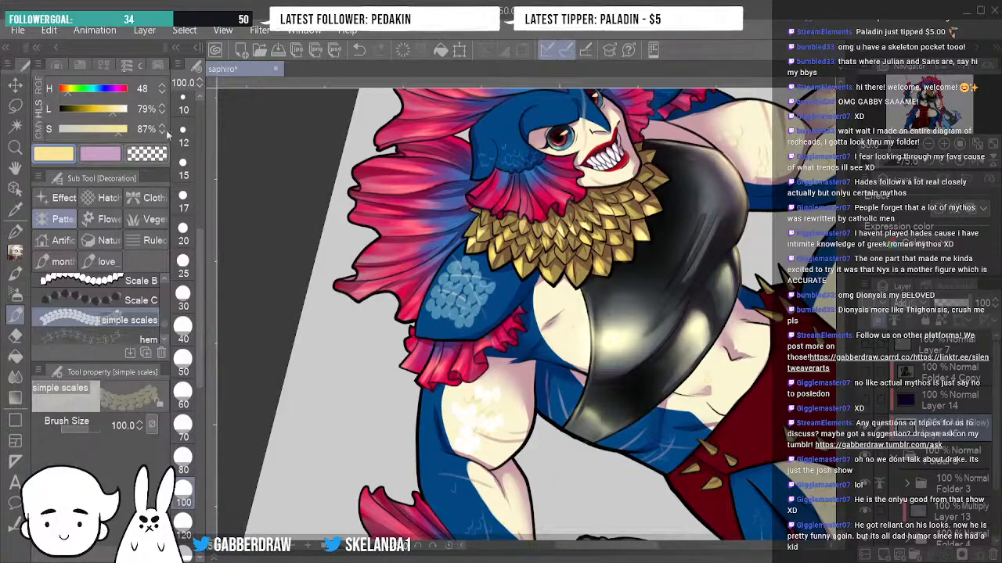
Try thinning the shoulder scales with the transparent colour, and undo the scale strokes on the shoulder.
{"action": "left_click", "coordinate": [147, 154]}
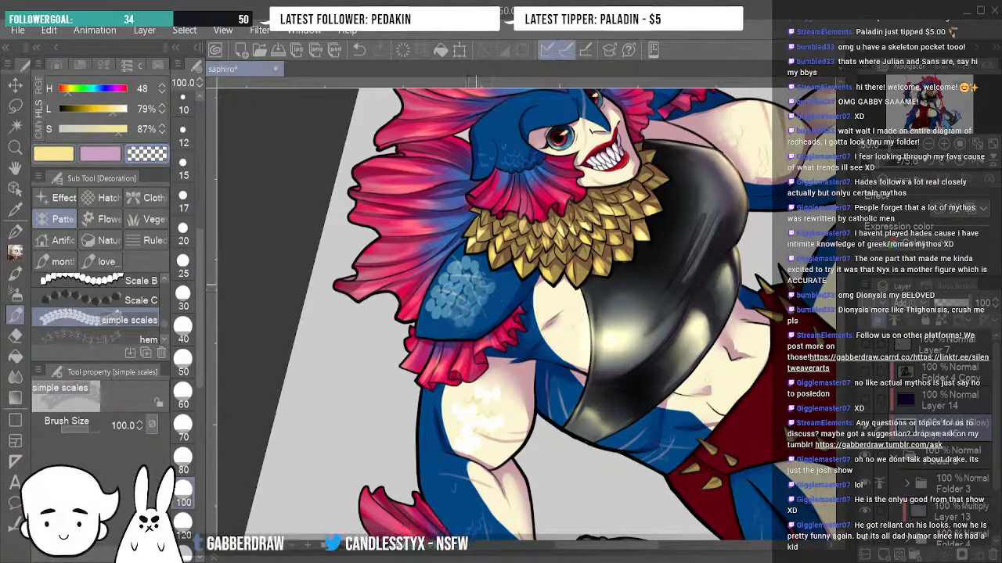
{"action": "mouse_move", "coordinate": [433, 317]}
{"action": "left_mouse_down"}
{"action": "mouse_move", "coordinate": [465, 263]}
{"action": "mouse_move", "coordinate": [487, 277]}
{"action": "mouse_move", "coordinate": [484, 293]}
{"action": "mouse_move", "coordinate": [476, 275]}
{"action": "mouse_move", "coordinate": [468, 295]}
{"action": "mouse_move", "coordinate": [434, 316]}
{"action": "mouse_move", "coordinate": [459, 320]}
{"action": "mouse_move", "coordinate": [486, 304]}
{"action": "mouse_move", "coordinate": [455, 321]}
{"action": "mouse_move", "coordinate": [476, 296]}
{"action": "mouse_move", "coordinate": [457, 274]}
{"action": "left_mouse_up"}
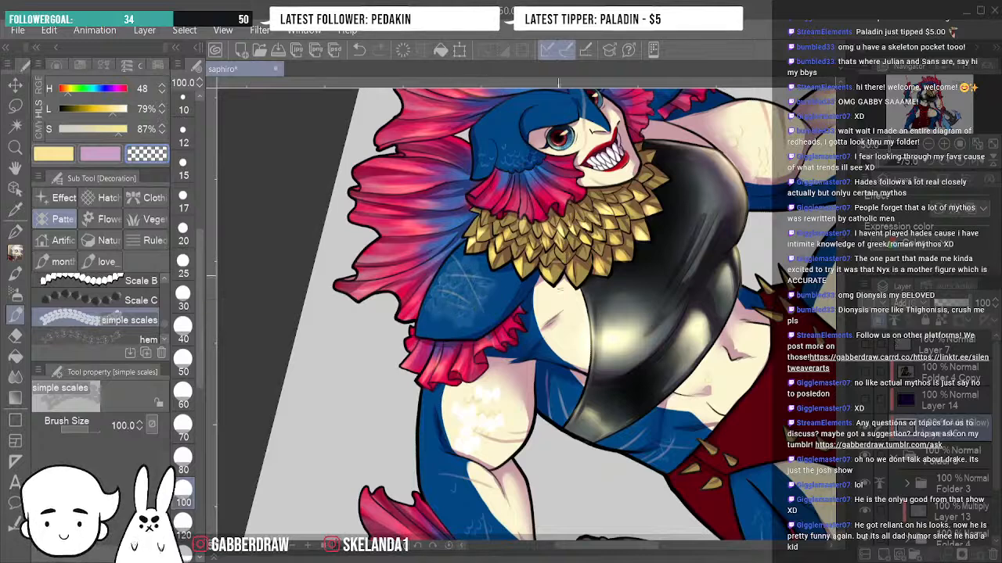
{"action": "left_click", "coordinate": [977, 163]}
{"action": "left_click", "coordinate": [965, 163]}
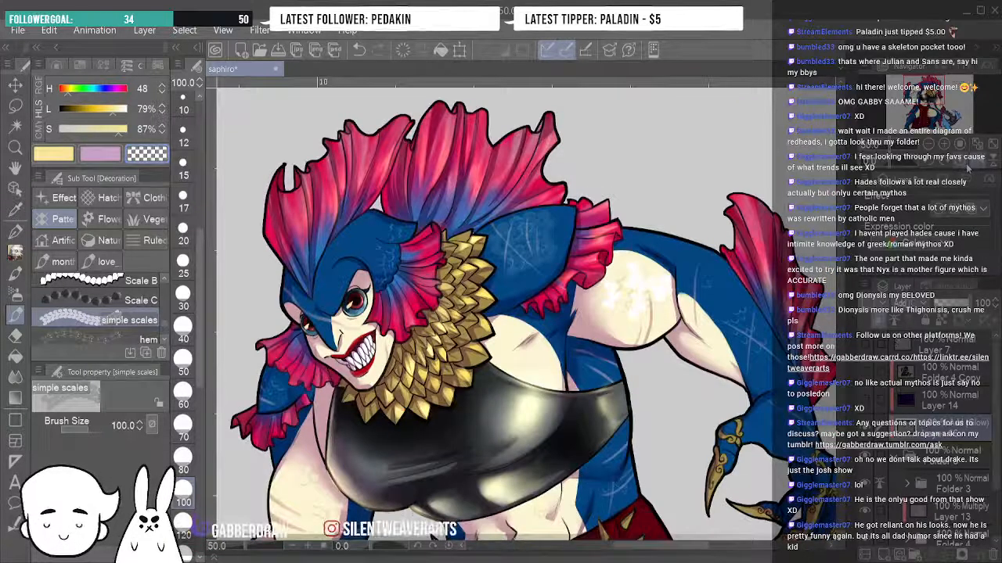
{"action": "key", "text": "ctrl+z"}
{"action": "key", "text": "ctrl+z"}
{"action": "key", "text": "ctrl+z"}
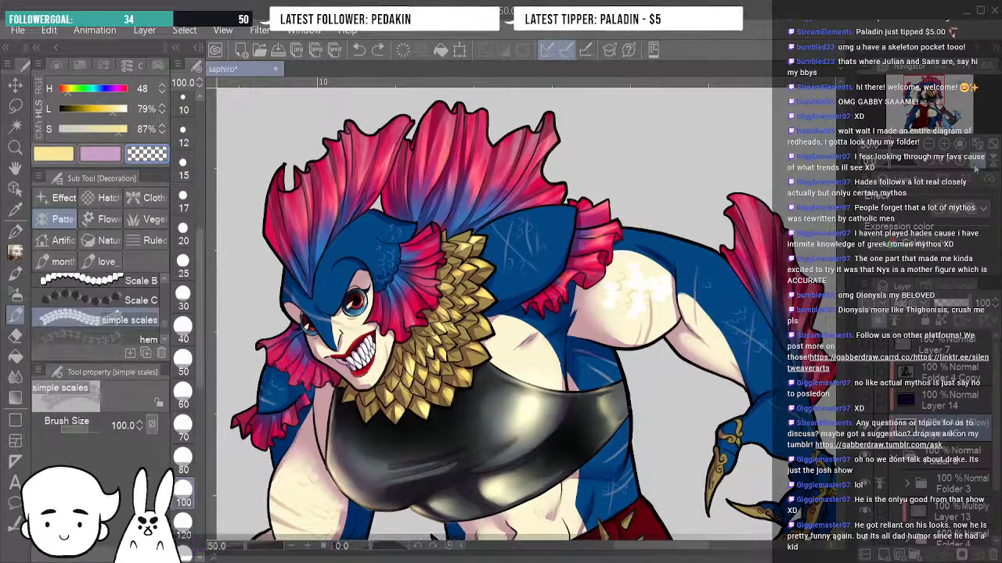
{"action": "left_click", "coordinate": [990, 146]}
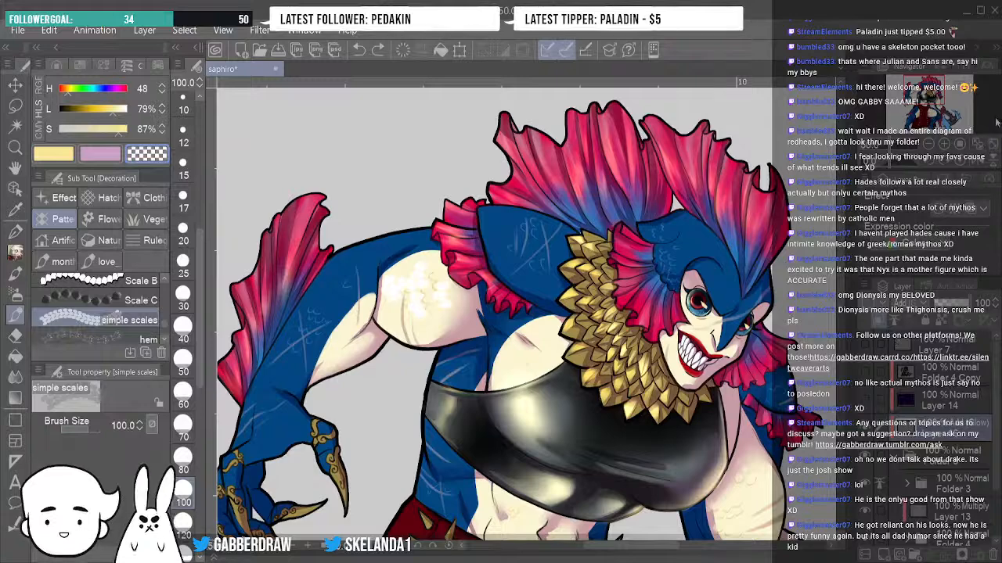
{"action": "left_click_drag", "start_coordinate": [921, 95], "coordinate": [915, 101]}
{"action": "left_click", "coordinate": [944, 146]}
{"action": "left_click", "coordinate": [944, 145]}
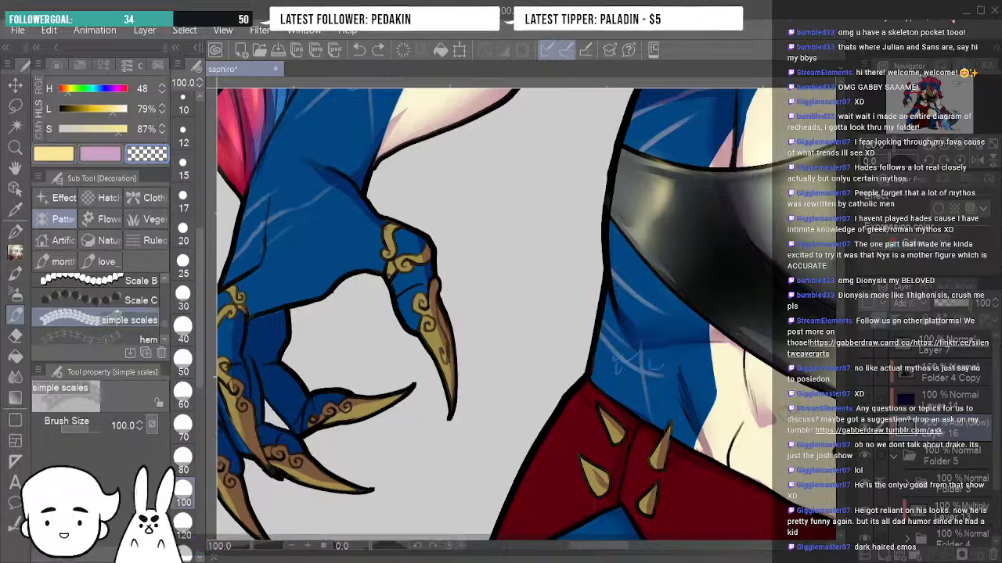
{"action": "left_click", "coordinate": [930, 145]}
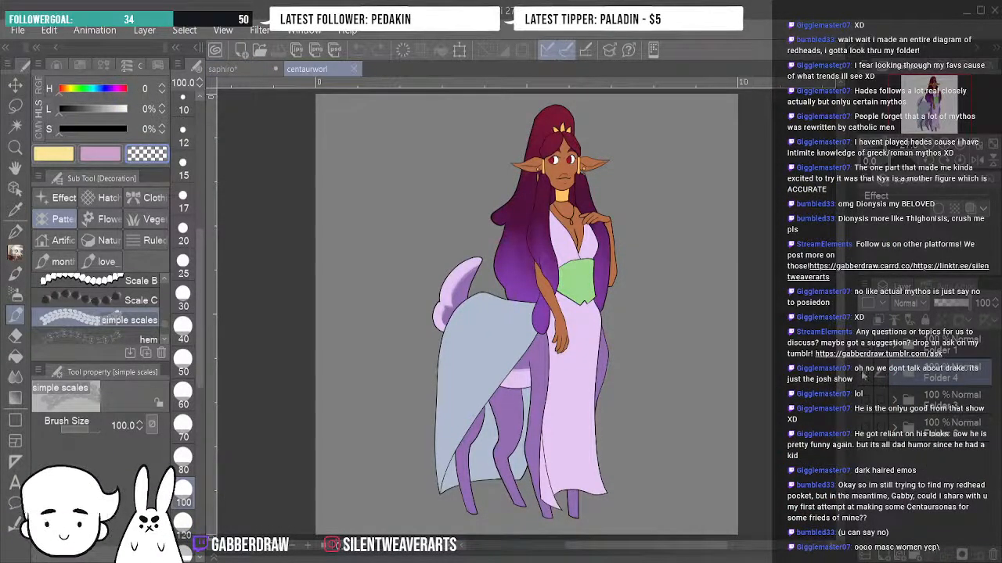
Show and hide the character folders in the centaurworl drawing to view the centaur designs, and return to the saphiro drawing.
{"action": "left_click", "coordinate": [863, 376]}
{"action": "left_click", "coordinate": [864, 347]}
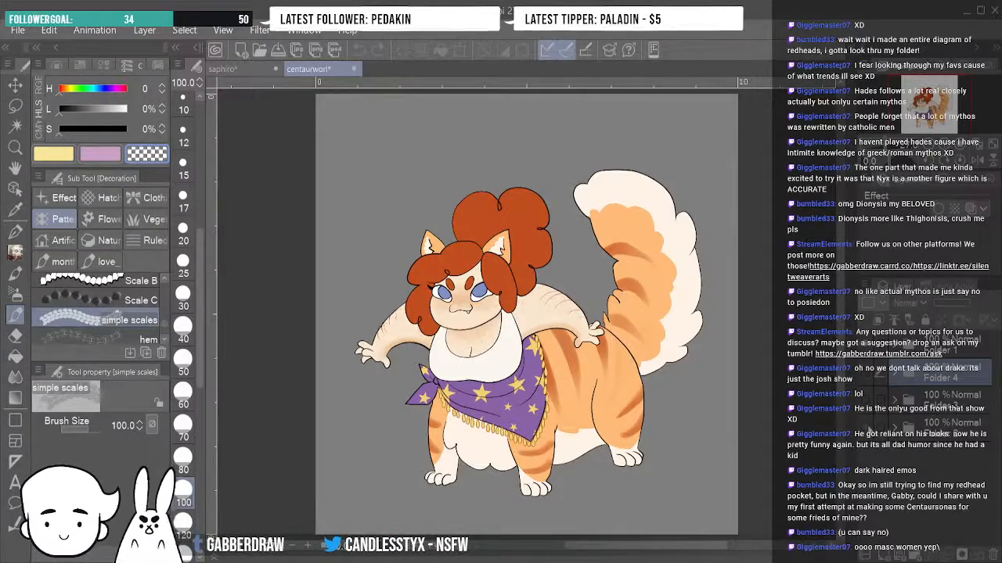
{"action": "left_click", "coordinate": [865, 429]}
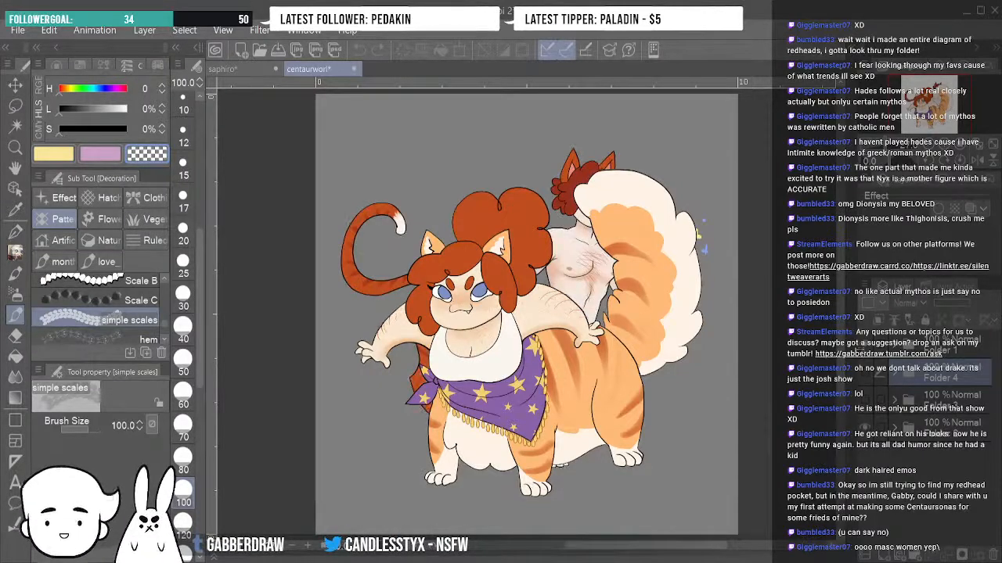
{"action": "left_click", "coordinate": [865, 427]}
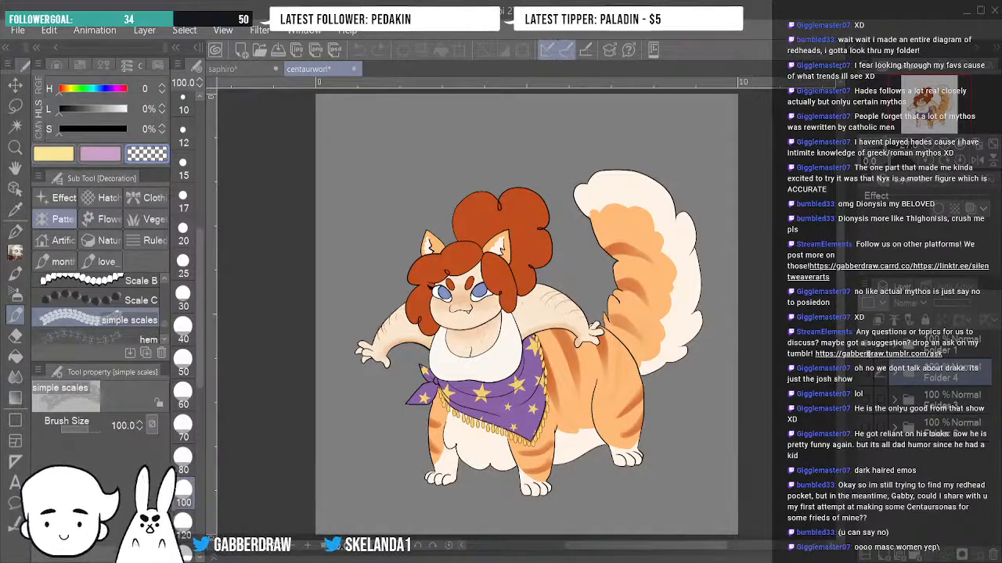
{"action": "left_click", "coordinate": [867, 346]}
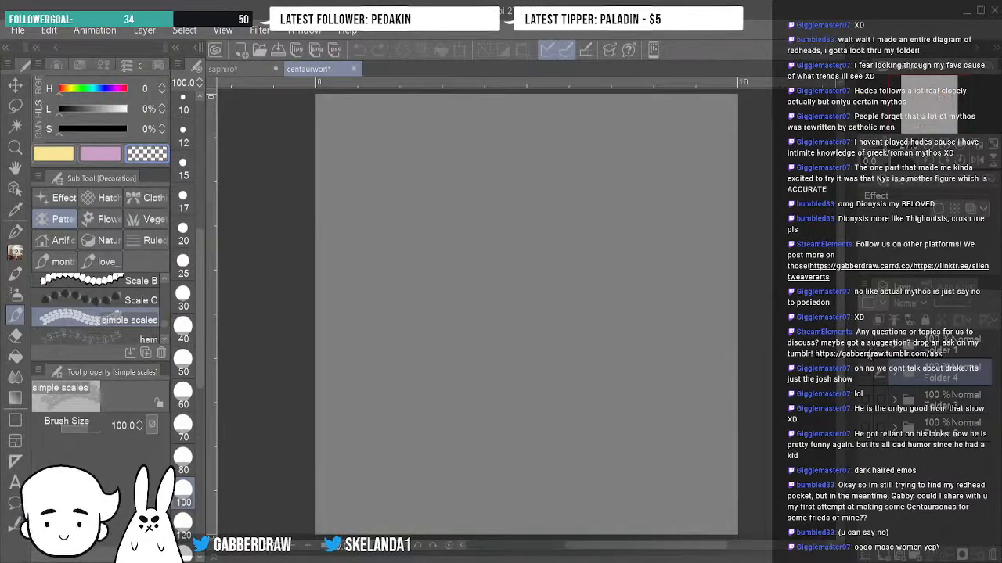
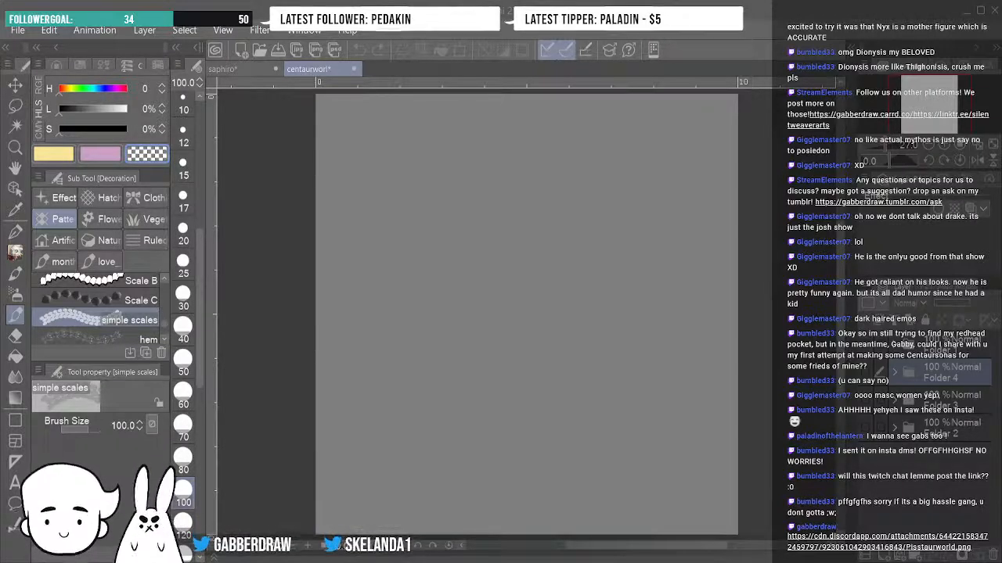
{"action": "left_click", "coordinate": [246, 67]}
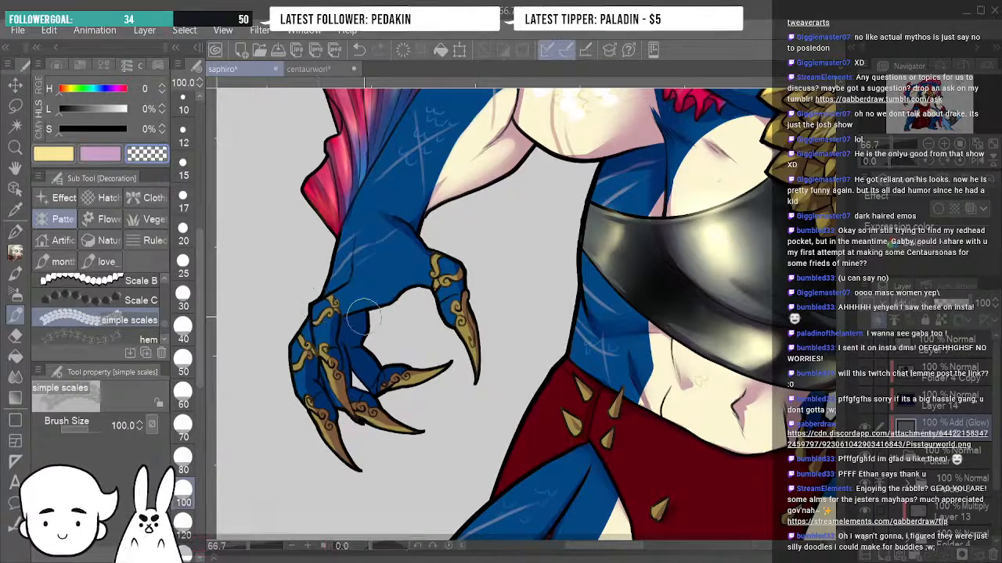
Reduce the simple scales brush to size 17 over the blue hand.
{"action": "key", "text": "bracketleft"}
{"action": "key", "text": "bracketleft"}
{"action": "key", "text": "bracketleft"}
{"action": "key", "text": "bracketleft"}
{"action": "key", "text": "bracketleft"}
{"action": "key", "text": "bracketleft"}
{"action": "key", "text": "bracketleft"}
{"action": "key", "text": "bracketleft"}
{"action": "key", "text": "bracketleft"}
{"action": "left_click_drag", "start_coordinate": [324, 315], "coordinate": [332, 315]}
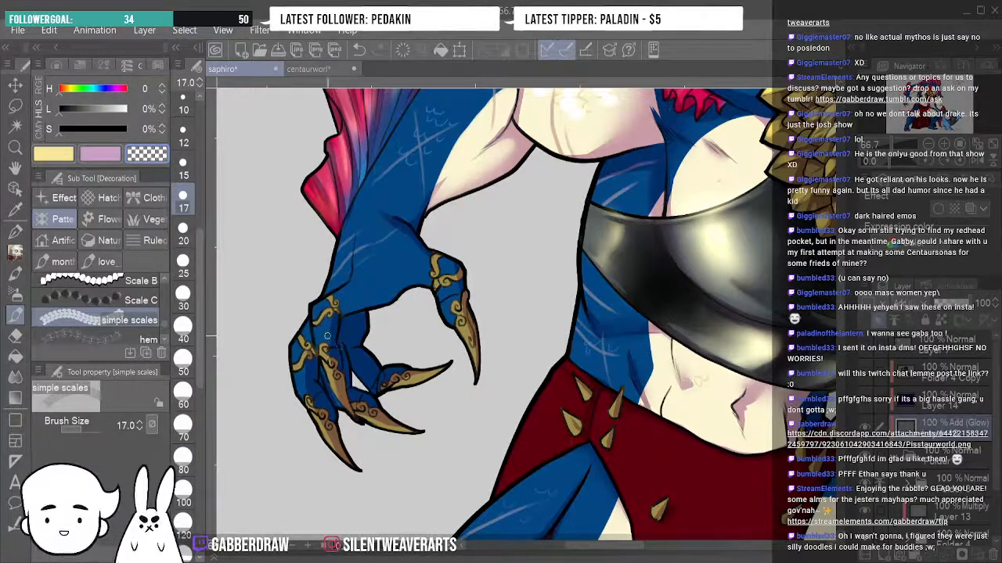
Close the centaurworl drawing and return to the saphiro drawing.
{"action": "left_click", "coordinate": [327, 70]}
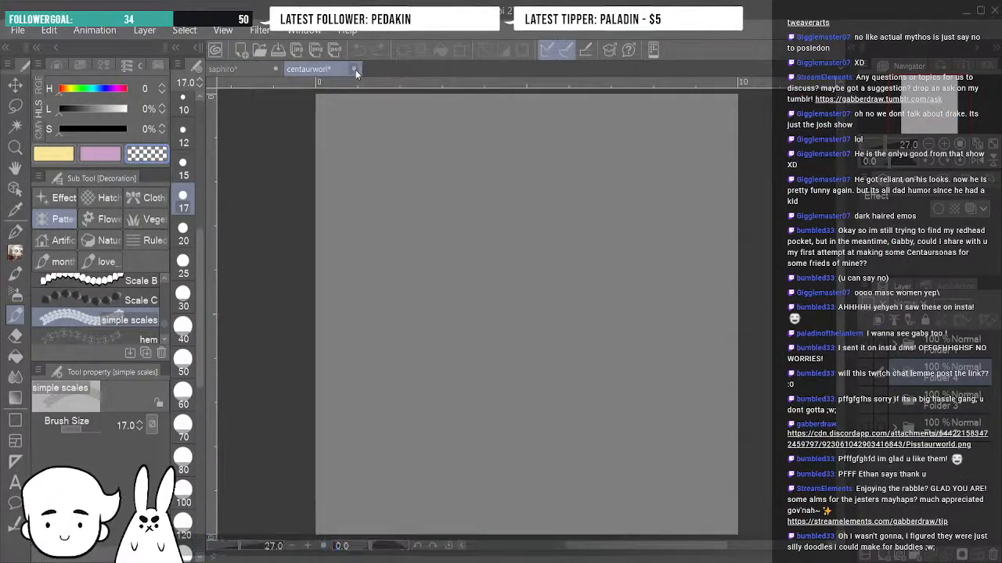
{"action": "left_click", "coordinate": [355, 69]}
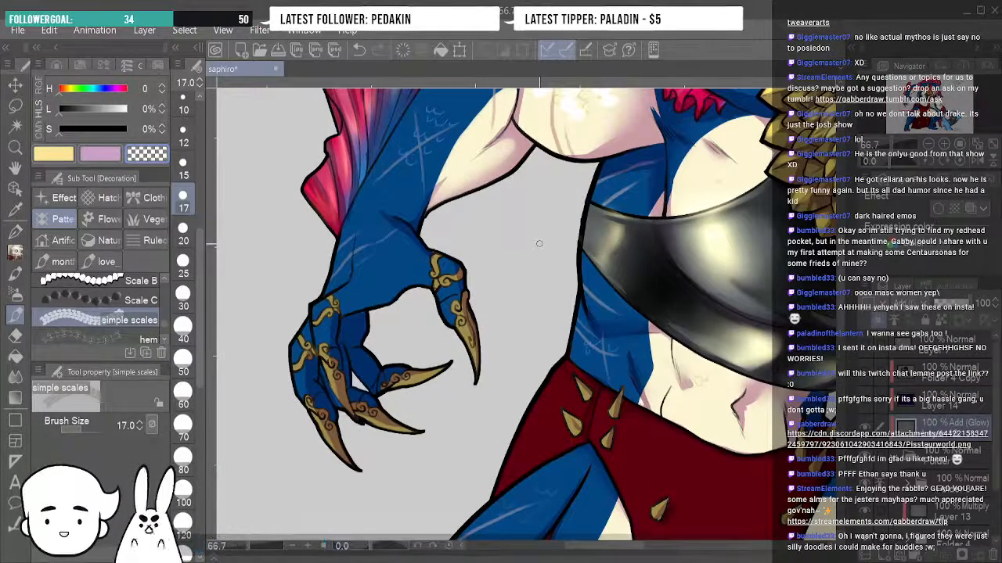
Clean the glowing scales off the pale upper arm with the transparent Soft airbrush at size 150, lasso the area, and drop the selection.
{"action": "scroll", "coordinate": [493, 313], "scroll_direction": "up", "scroll_amount": 3}
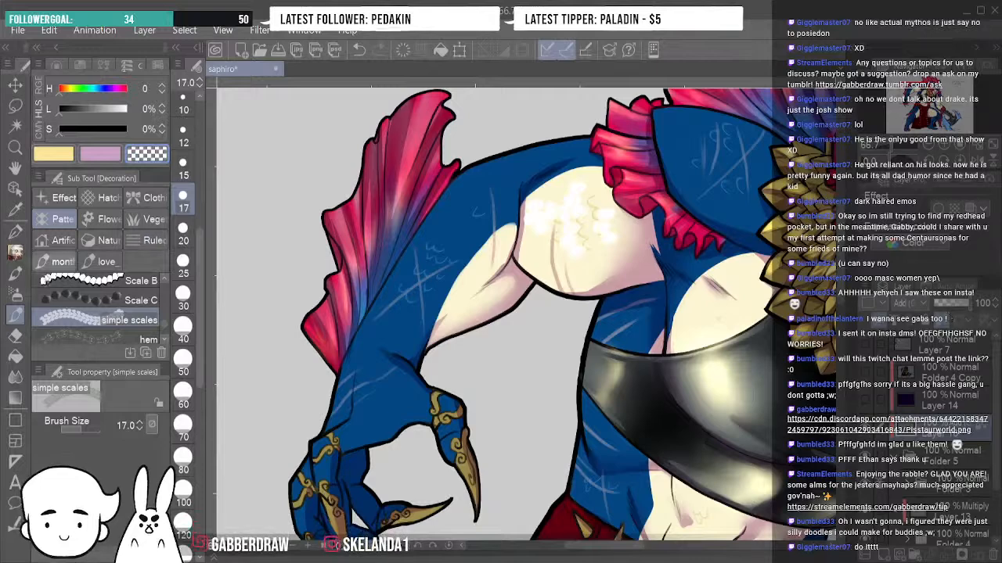
{"action": "left_click", "coordinate": [15, 274]}
{"action": "left_click", "coordinate": [15, 315]}
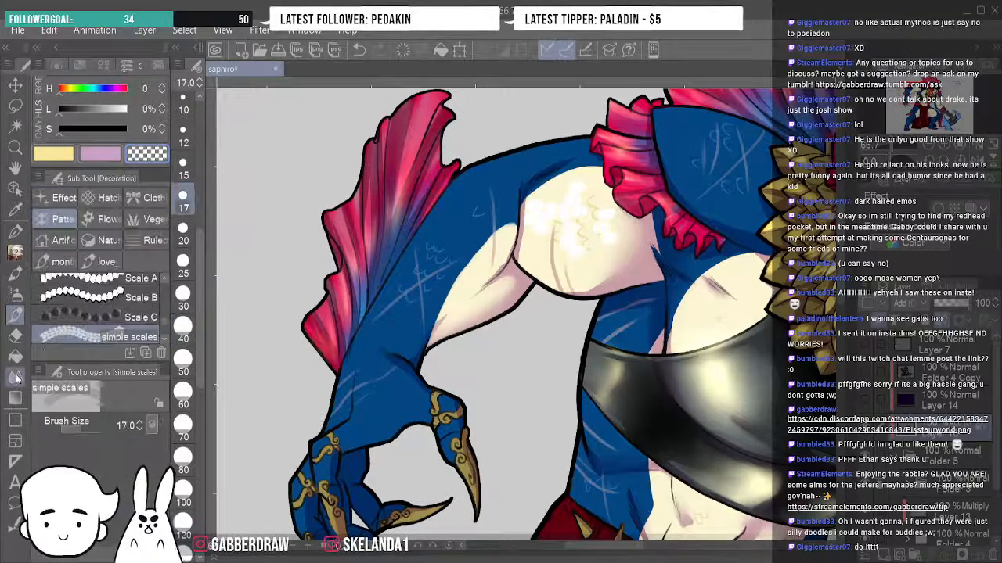
{"action": "left_click", "coordinate": [15, 294]}
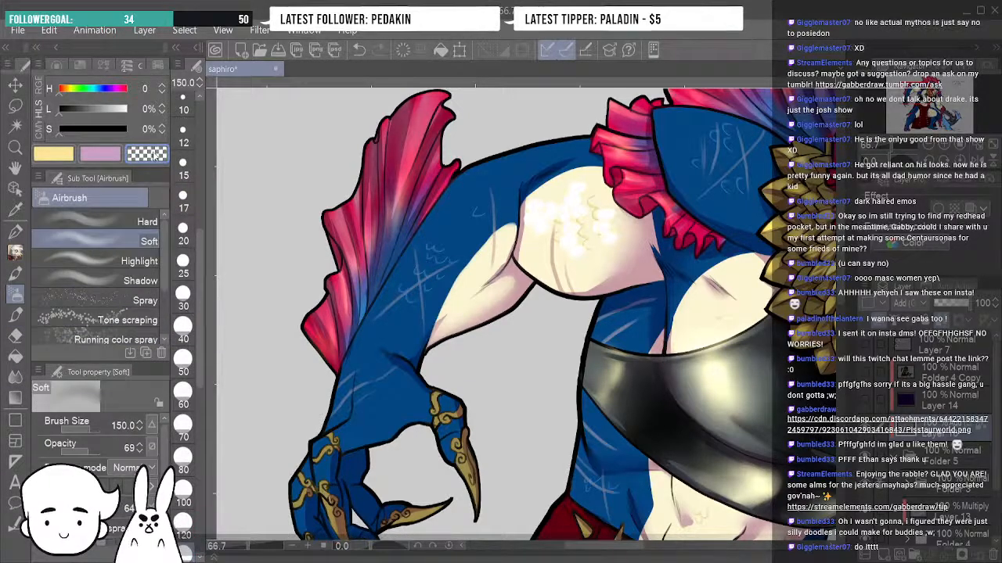
{"action": "mouse_move", "coordinate": [594, 210]}
{"action": "left_mouse_down"}
{"action": "mouse_move", "coordinate": [582, 202]}
{"action": "mouse_move", "coordinate": [584, 248]}
{"action": "mouse_move", "coordinate": [557, 232]}
{"action": "left_mouse_up"}
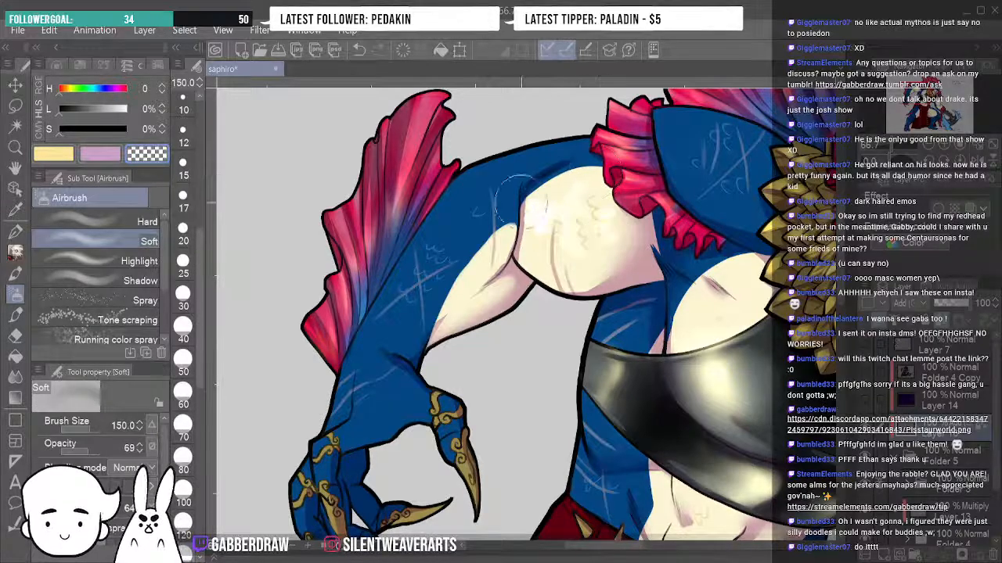
{"action": "left_click_drag", "start_coordinate": [522, 199], "coordinate": [536, 215]}
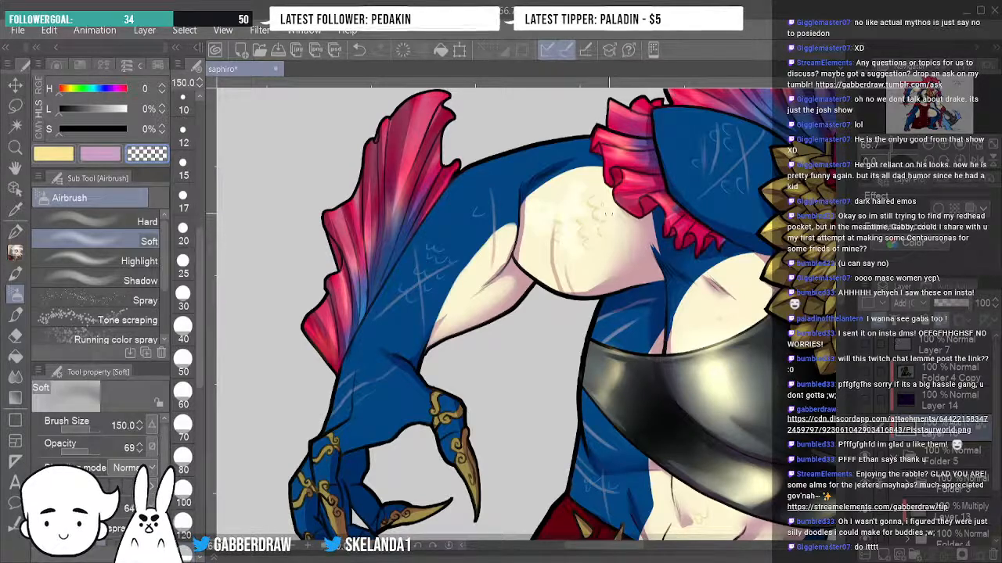
{"action": "key", "text": "m"}
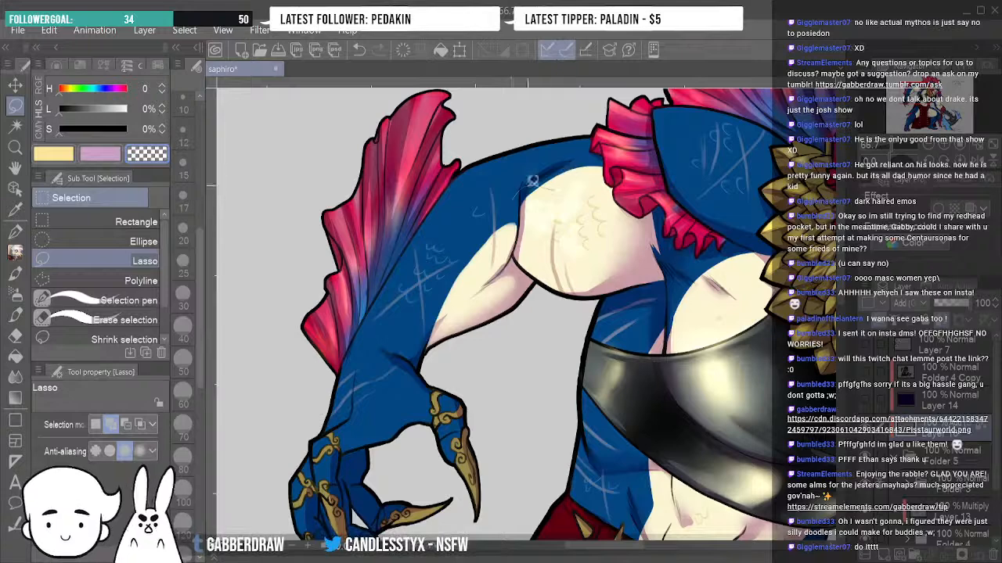
{"action": "left_click_drag", "start_coordinate": [602, 196], "coordinate": [581, 198]}
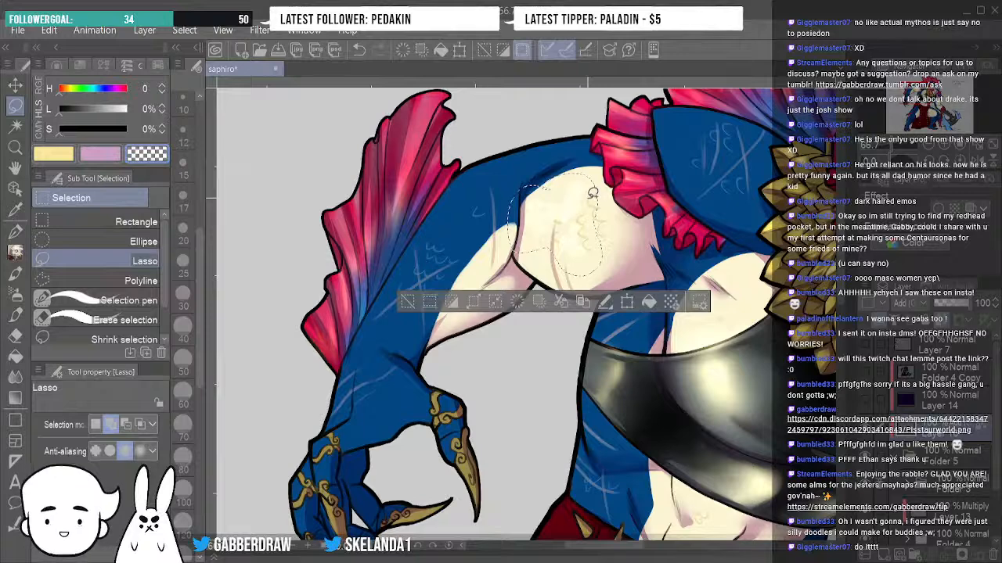
{"action": "left_click", "coordinate": [407, 303]}
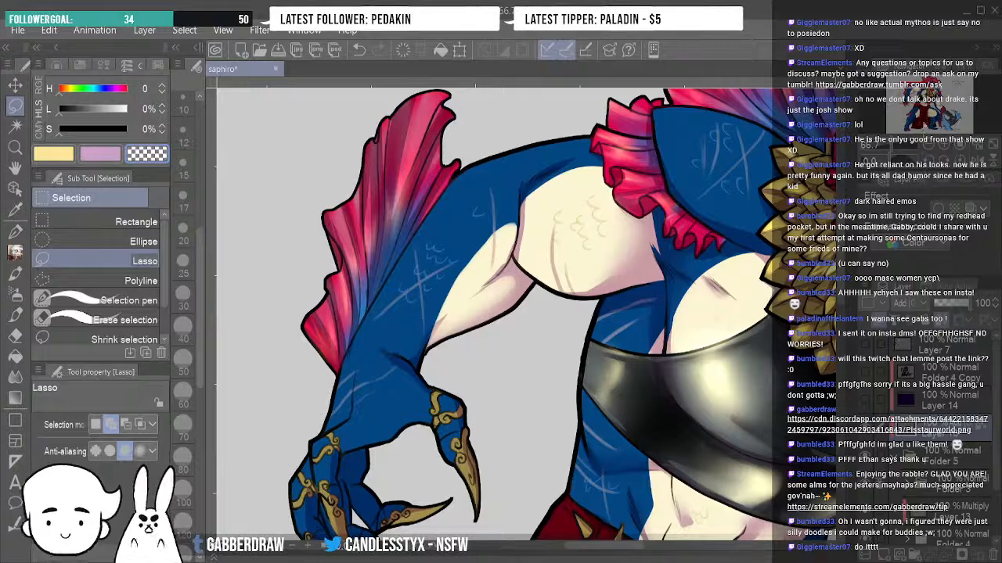
Highlight the upper golden spikes along the red skirt panel with the yellow Grease Pencil at size 15.
{"action": "scroll", "coordinate": [501, 313], "scroll_direction": "down", "scroll_amount": 10}
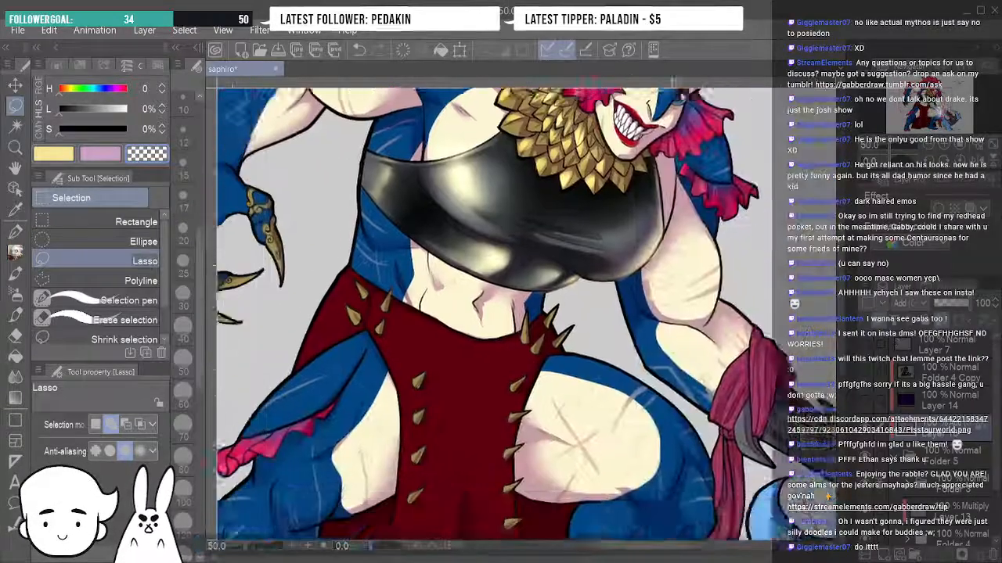
{"action": "scroll", "coordinate": [493, 313], "scroll_direction": "down", "scroll_amount": 8}
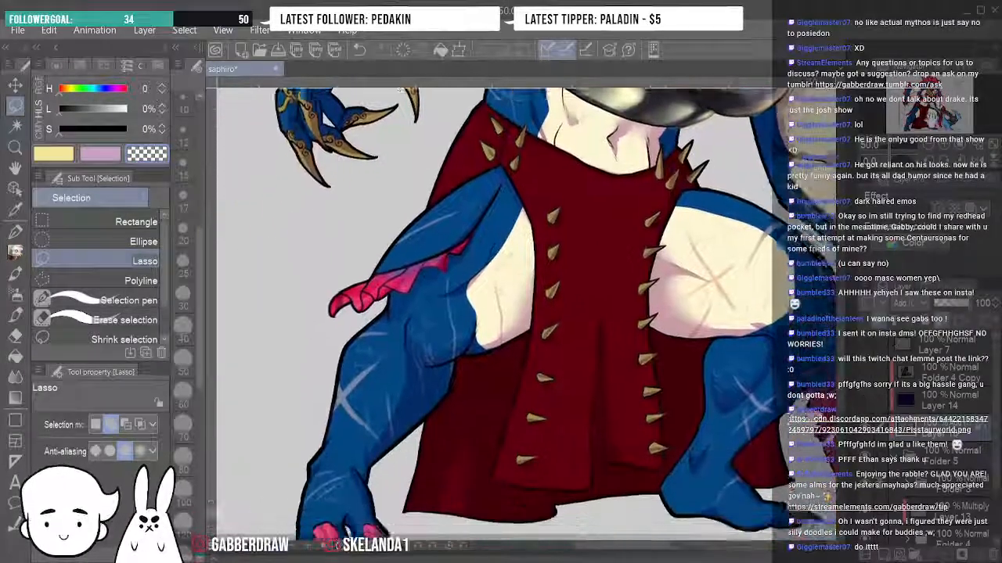
{"action": "left_click_drag", "start_coordinate": [448, 503], "coordinate": [456, 504]}
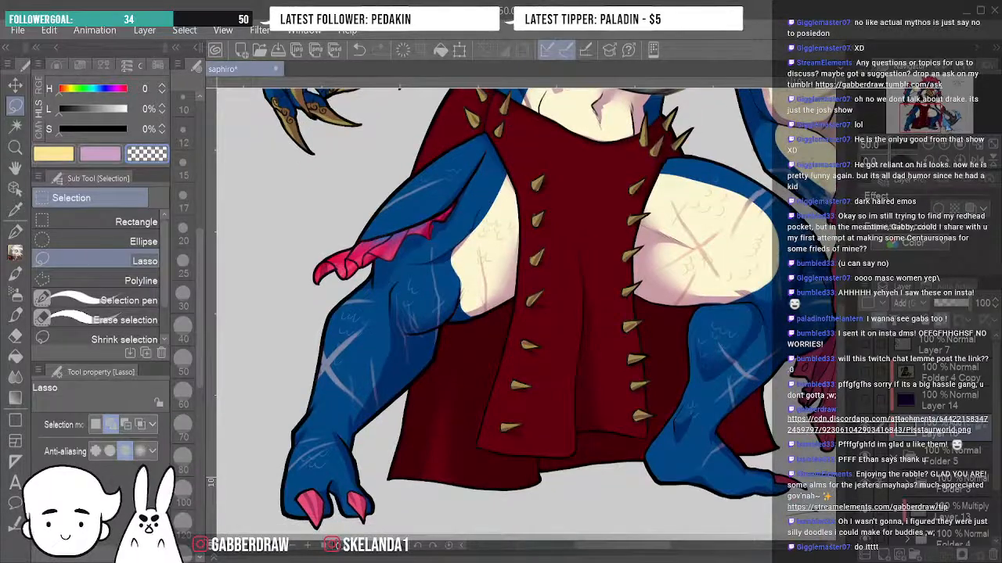
{"action": "left_click", "coordinate": [15, 253]}
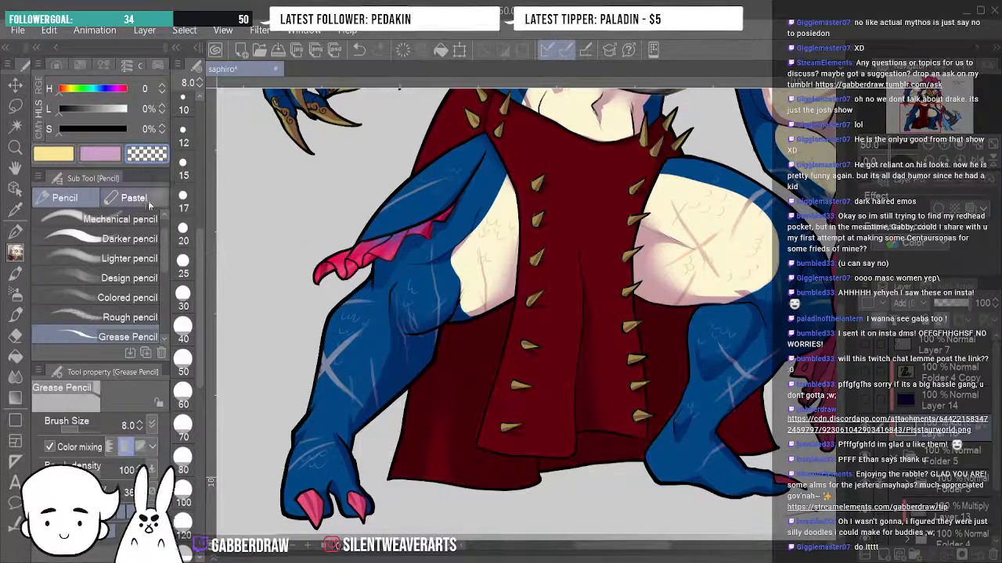
{"action": "left_click", "coordinate": [60, 155]}
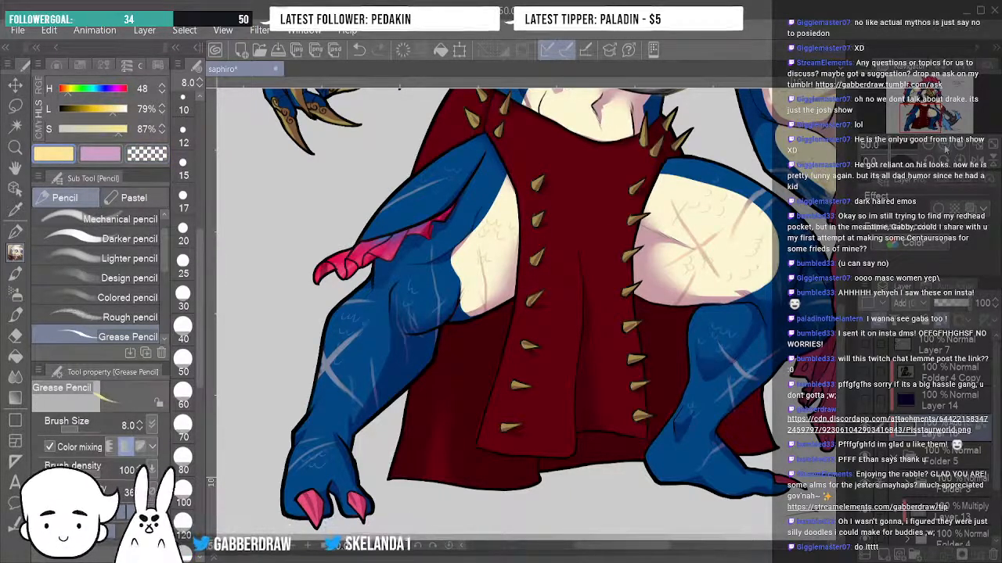
{"action": "key", "text": "ctrl+plus"}
{"action": "key", "text": "ctrl+plus"}
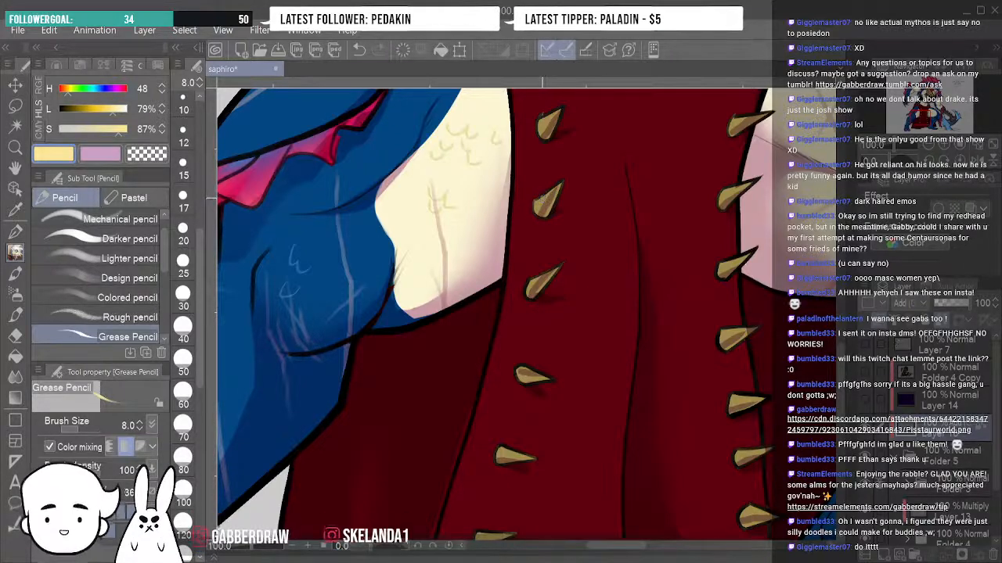
{"action": "left_click", "coordinate": [183, 163]}
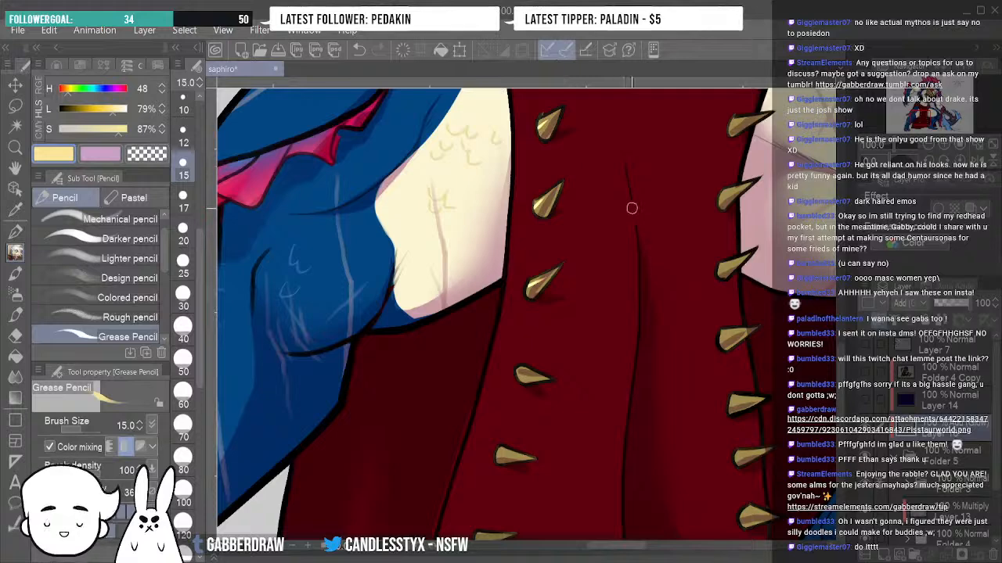
{"action": "left_click_drag", "start_coordinate": [767, 258], "coordinate": [737, 191]}
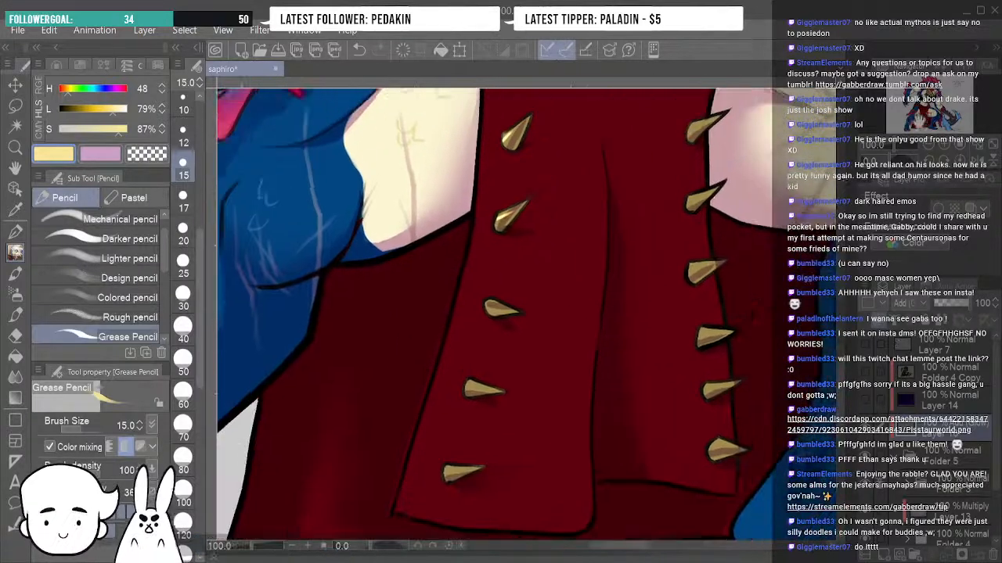
Continue the yellow Grease Pencil highlights over the remaining skirt spikes and up to the waist, rotating the canvas and resetting it.
{"action": "key", "text": "minus"}
{"action": "key", "text": "minus"}
{"action": "key", "text": "minus"}
{"action": "key", "text": "minus"}
{"action": "key", "text": "minus"}
{"action": "key", "text": "minus"}
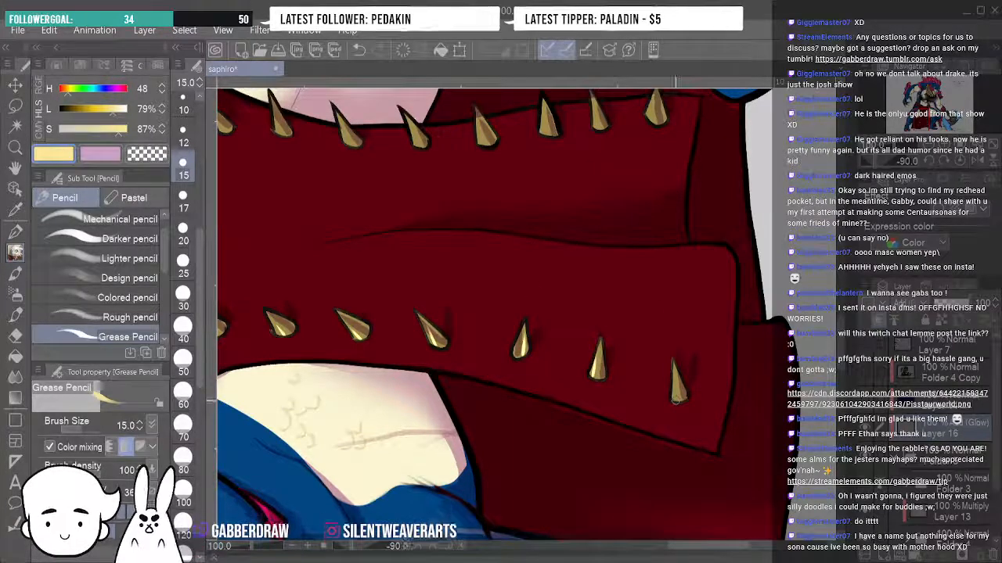
{"action": "left_click", "coordinate": [961, 160]}
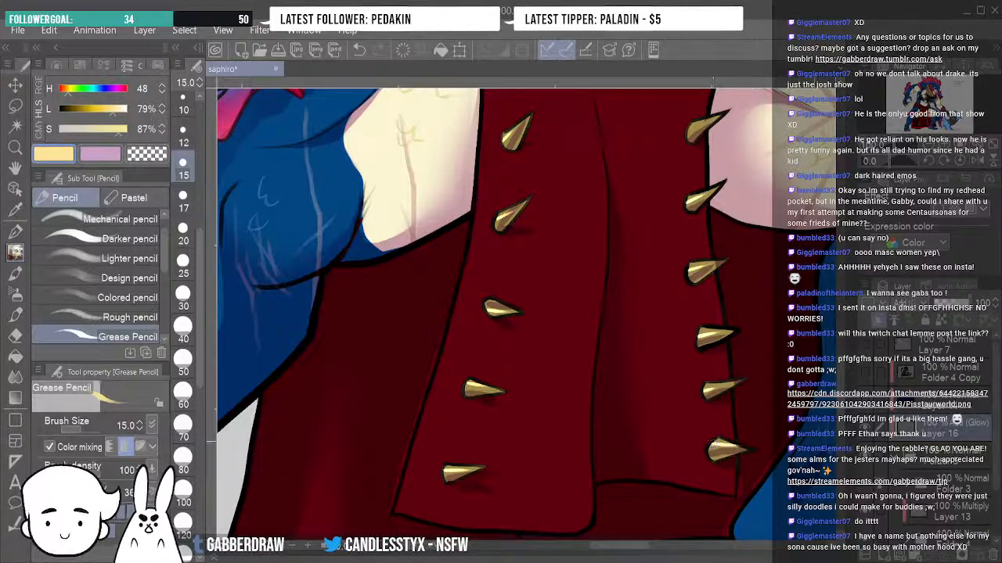
{"action": "left_click_drag", "start_coordinate": [842, 375], "coordinate": [841, 353]}
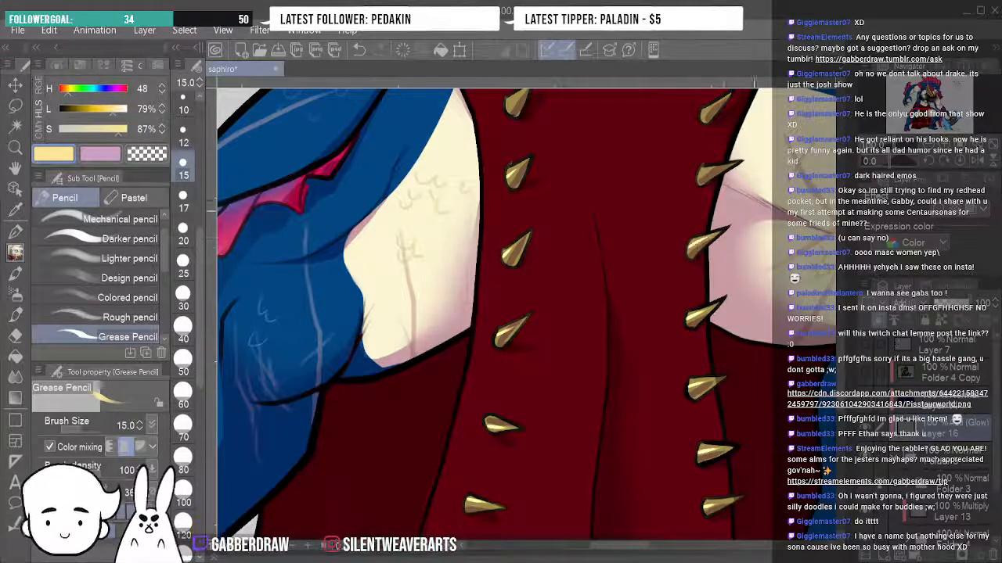
{"action": "left_click_drag", "start_coordinate": [842, 366], "coordinate": [842, 345]}
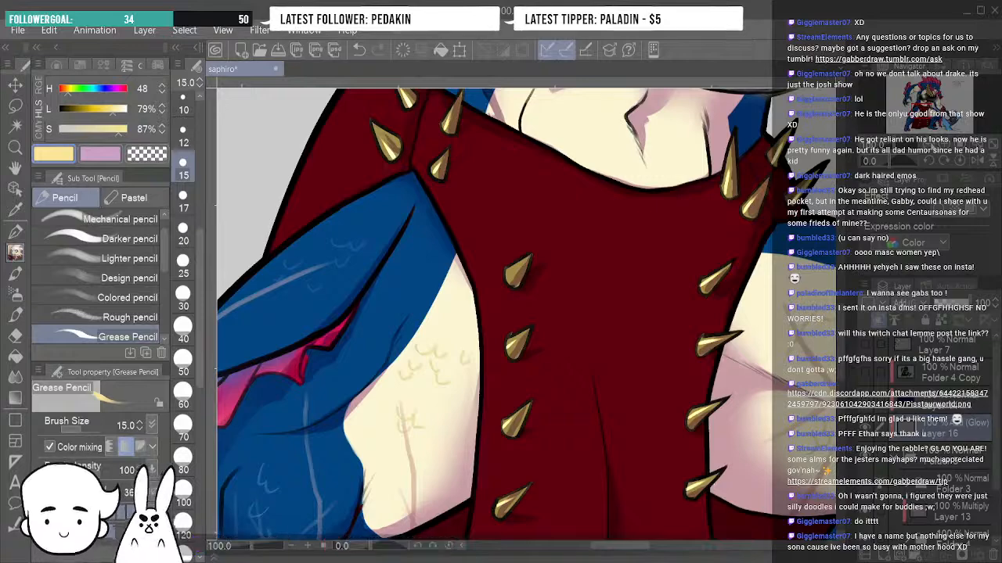
Paint glow highlights on the two pink toe claws of the front foot with the 液体ブラシ watercolor brush at size 25.
{"action": "left_click", "coordinate": [930, 145]}
{"action": "left_click", "coordinate": [929, 145]}
{"action": "left_click", "coordinate": [930, 144]}
{"action": "left_click_drag", "start_coordinate": [501, 337], "coordinate": [522, 205]}
{"action": "left_click_drag", "start_coordinate": [918, 123], "coordinate": [918, 125]}
{"action": "left_click", "coordinate": [944, 144]}
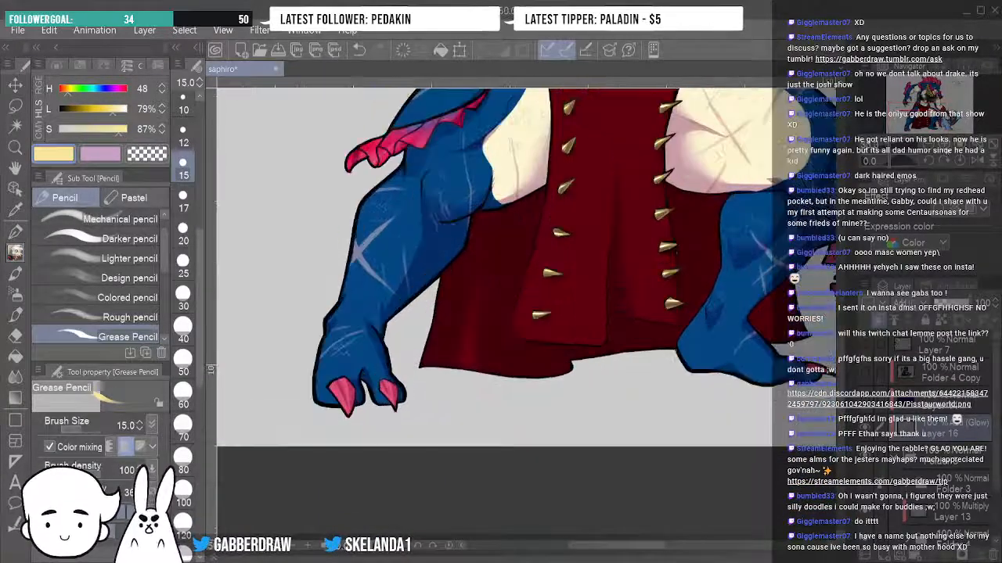
{"action": "left_click", "coordinate": [943, 145]}
{"action": "left_click", "coordinate": [182, 295]}
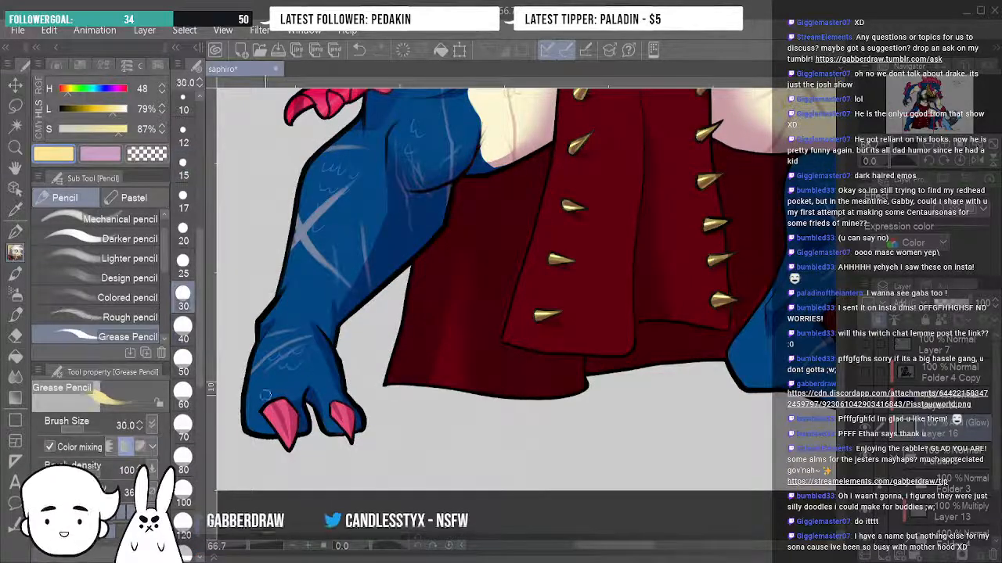
{"action": "left_click", "coordinate": [15, 273]}
{"action": "left_click", "coordinate": [117, 321]}
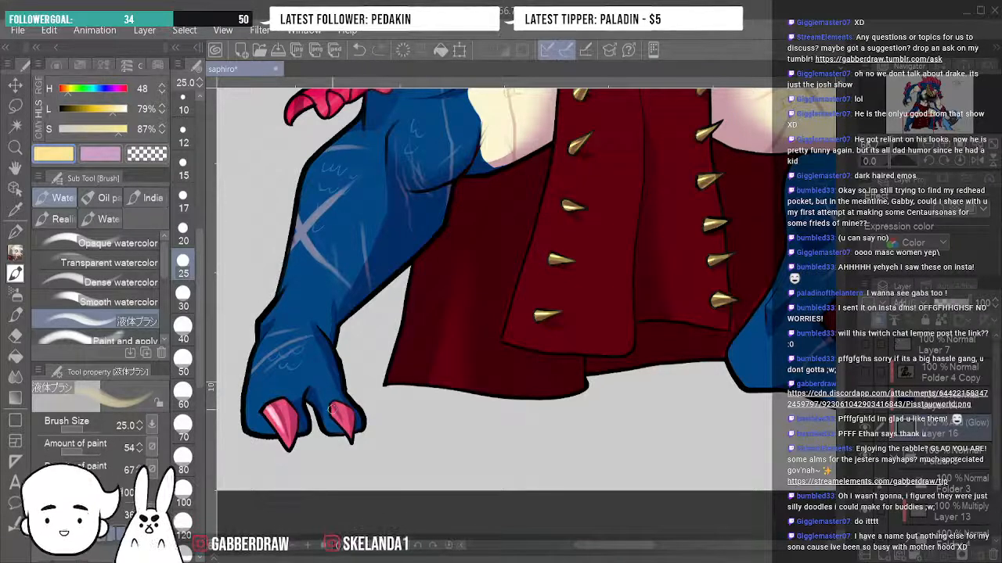
{"action": "left_click_drag", "start_coordinate": [335, 405], "coordinate": [348, 433]}
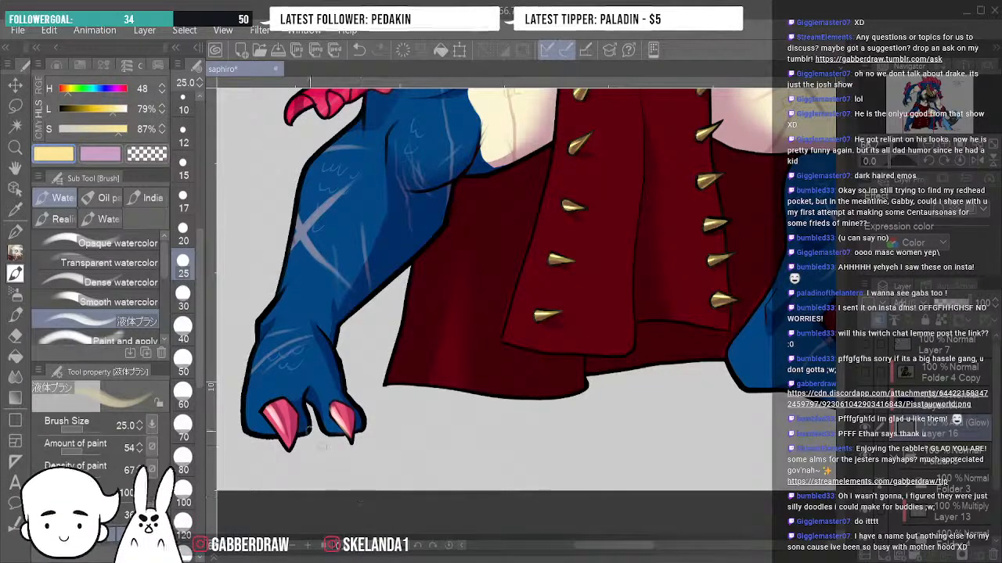
Add a glow highlight to the other foot's pink toe claw with the 液体ブラシ brush, undoing the last stroke.
{"action": "scroll", "coordinate": [511, 227], "scroll_direction": "right", "scroll_amount": 2}
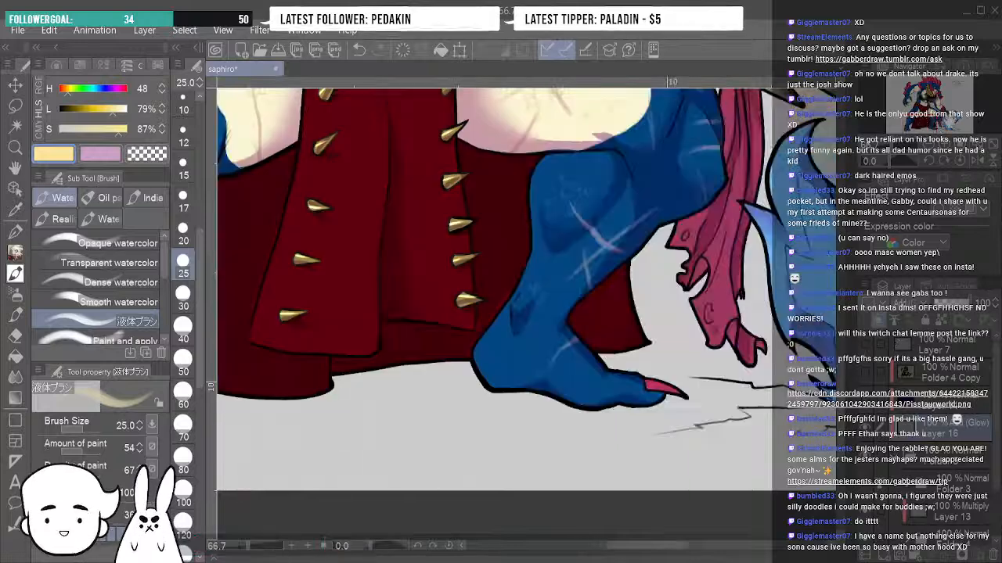
{"action": "scroll", "coordinate": [668, 394], "scroll_direction": "right", "scroll_amount": 2}
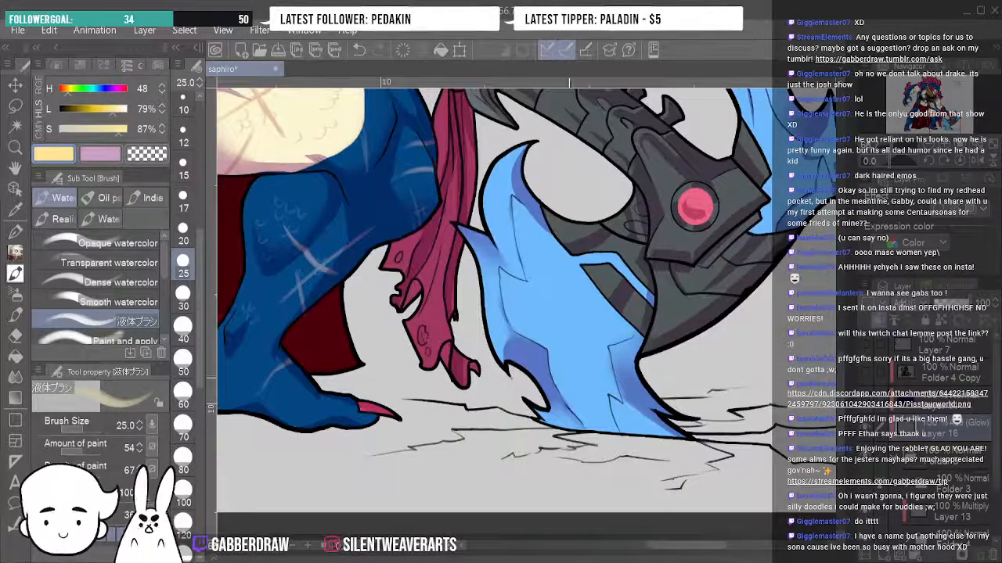
{"action": "left_click_drag", "start_coordinate": [361, 406], "coordinate": [395, 415]}
{"action": "left_click", "coordinate": [361, 52]}
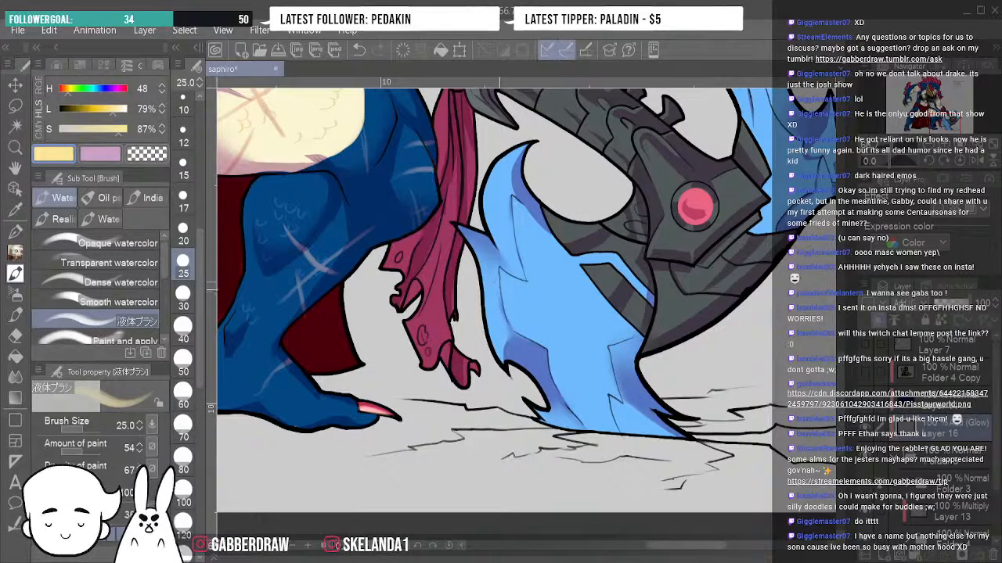
Paint glow strokes along the outer edge and curved tip of the weapon's blue blade with the 液体ブラシ brush at size 25.
{"action": "mouse_move", "coordinate": [497, 288]}
{"action": "left_mouse_down"}
{"action": "mouse_move", "coordinate": [497, 319]}
{"action": "mouse_move", "coordinate": [489, 286]}
{"action": "left_mouse_up"}
{"action": "left_click_drag", "start_coordinate": [496, 244], "coordinate": [493, 167]}
{"action": "left_click_drag", "start_coordinate": [498, 227], "coordinate": [496, 196]}
{"action": "left_click_drag", "start_coordinate": [508, 255], "coordinate": [510, 213]}
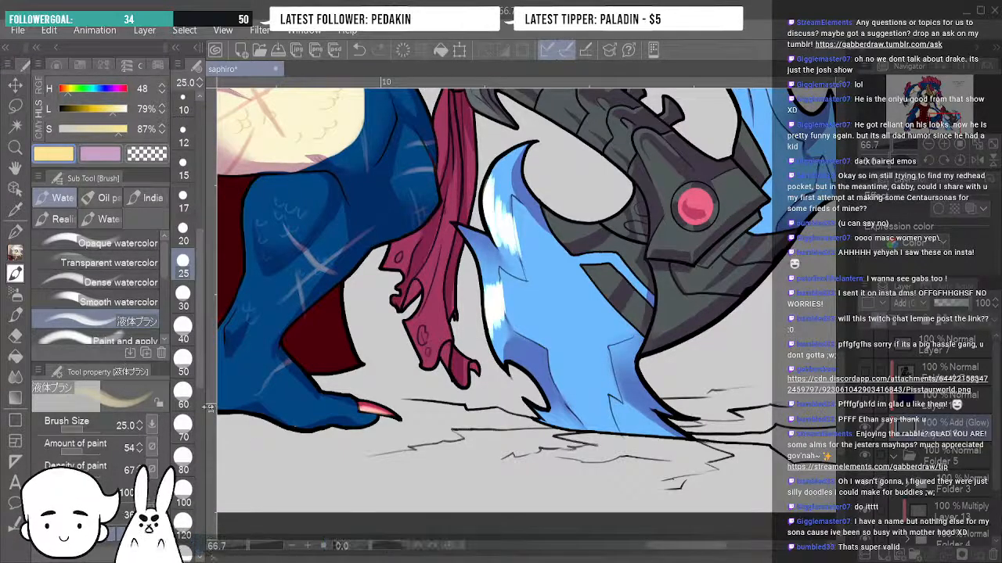
Soften the blue blade's glow with Blur at size 40, and smudge it along the curved tip with Finger tip at size 70.
{"action": "left_click", "coordinate": [15, 376]}
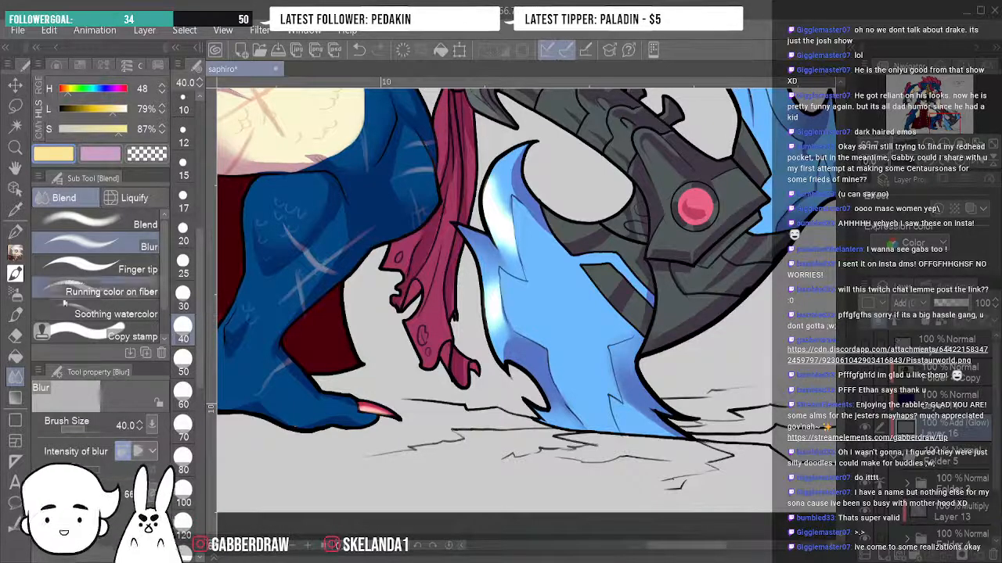
{"action": "left_click", "coordinate": [118, 269]}
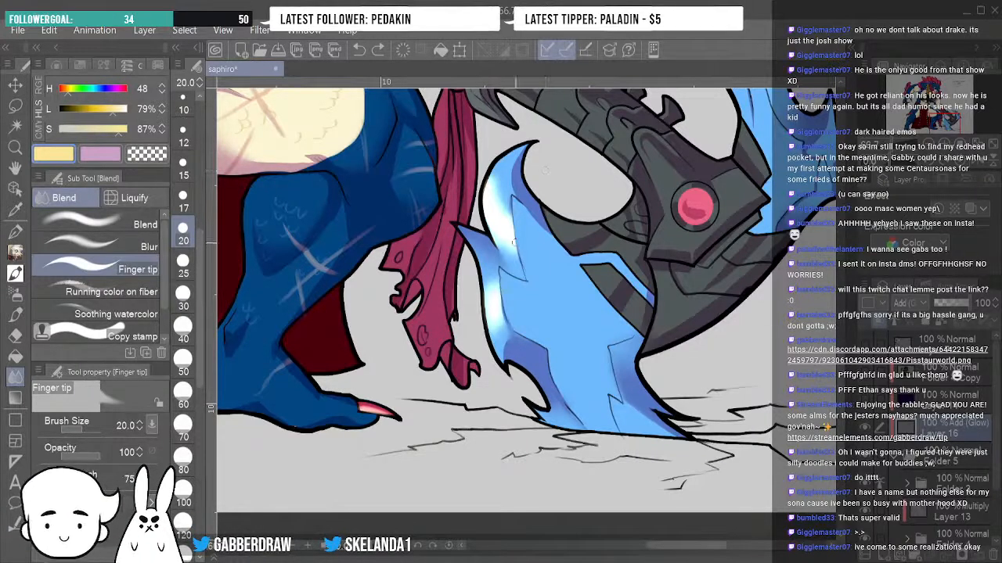
{"action": "scroll", "coordinate": [514, 242], "scroll_direction": "up", "scroll_amount": 1}
{"action": "key", "text": "bracketright"}
{"action": "key", "text": "bracketright"}
{"action": "key", "text": "bracketright"}
{"action": "key", "text": "bracketright"}
{"action": "key", "text": "bracketright"}
{"action": "key", "text": "bracketright"}
{"action": "left_click_drag", "start_coordinate": [511, 261], "coordinate": [505, 233]}
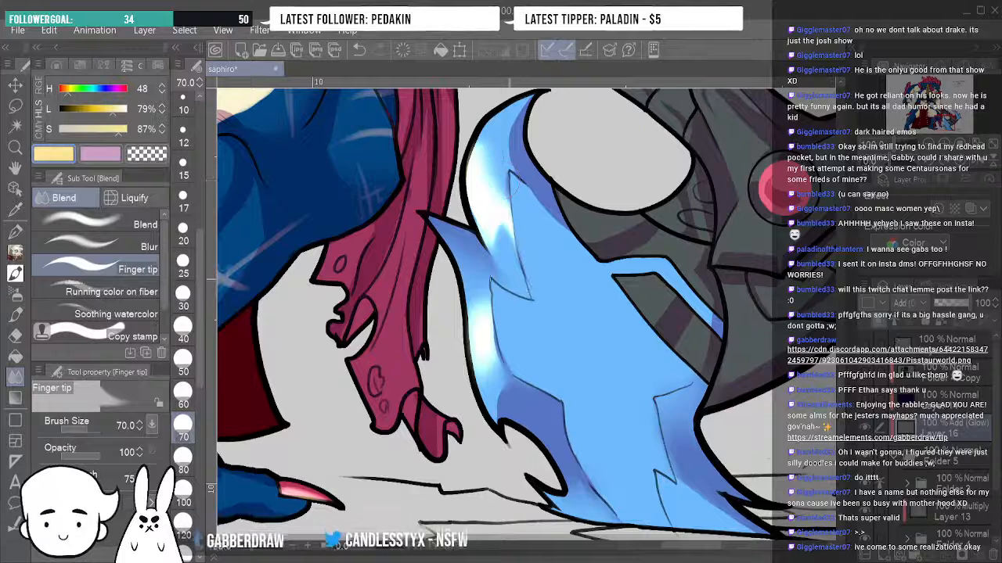
{"action": "left_click_drag", "start_coordinate": [478, 142], "coordinate": [495, 216]}
{"action": "left_click_drag", "start_coordinate": [496, 169], "coordinate": [514, 238]}
{"action": "left_click_drag", "start_coordinate": [498, 191], "coordinate": [503, 226]}
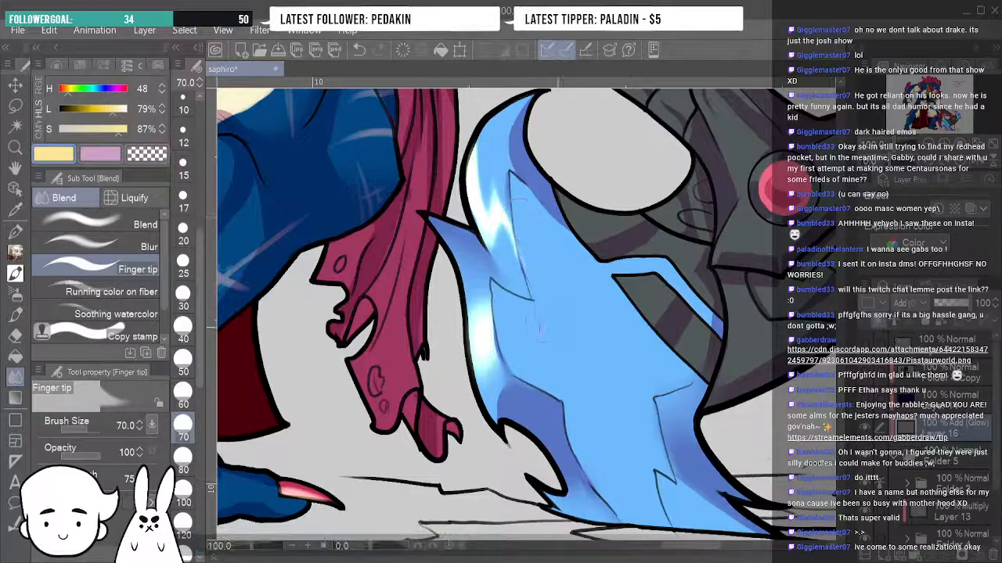
Smudge the glow along the blue blade's lower outer edge with Finger tip at size 70, and soften it with Blur at size 40.
{"action": "left_click_drag", "start_coordinate": [483, 322], "coordinate": [490, 285]}
{"action": "left_click_drag", "start_coordinate": [490, 345], "coordinate": [493, 301]}
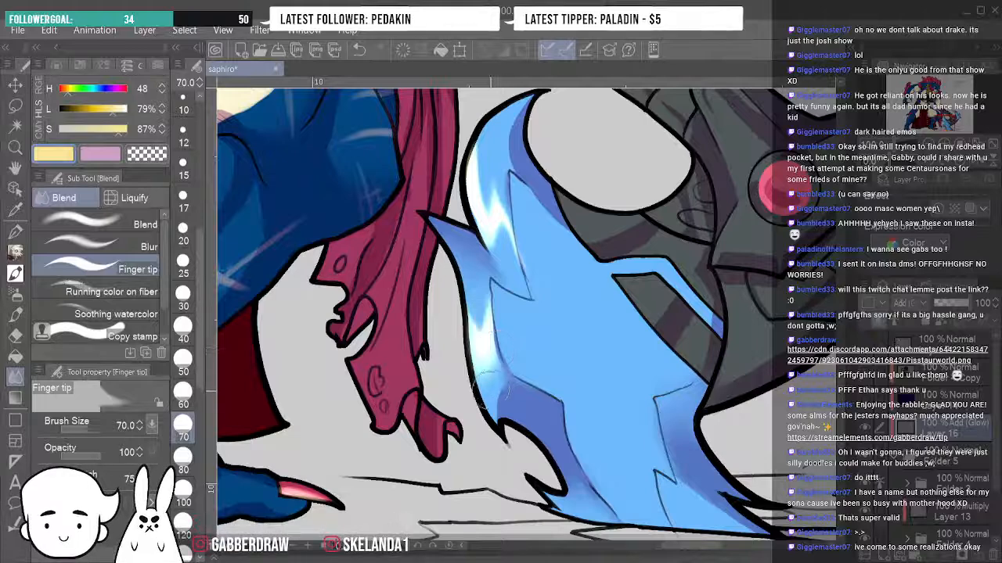
{"action": "mouse_move", "coordinate": [487, 391]}
{"action": "left_mouse_down"}
{"action": "mouse_move", "coordinate": [479, 354]}
{"action": "mouse_move", "coordinate": [495, 331]}
{"action": "left_mouse_up"}
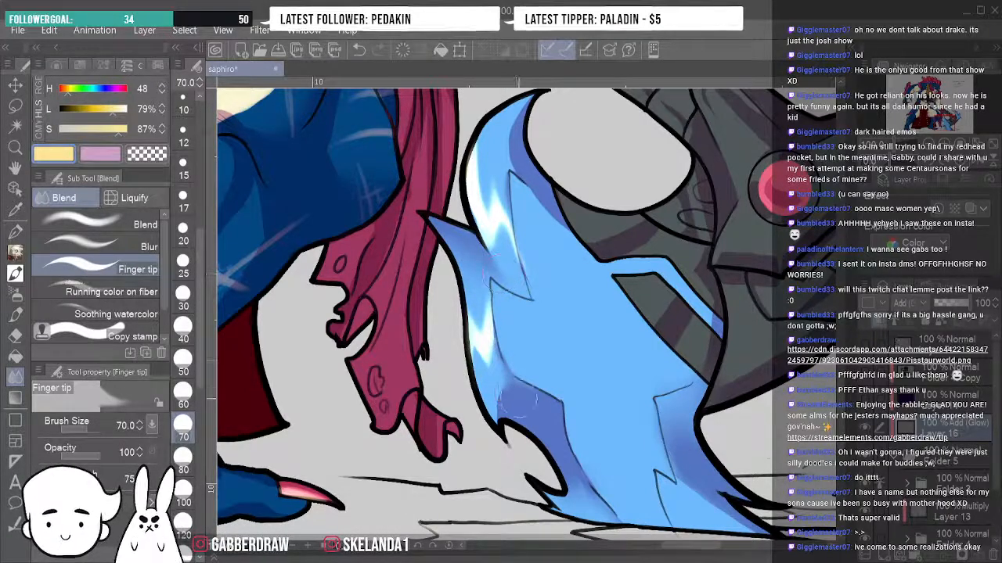
{"action": "left_click", "coordinate": [135, 242]}
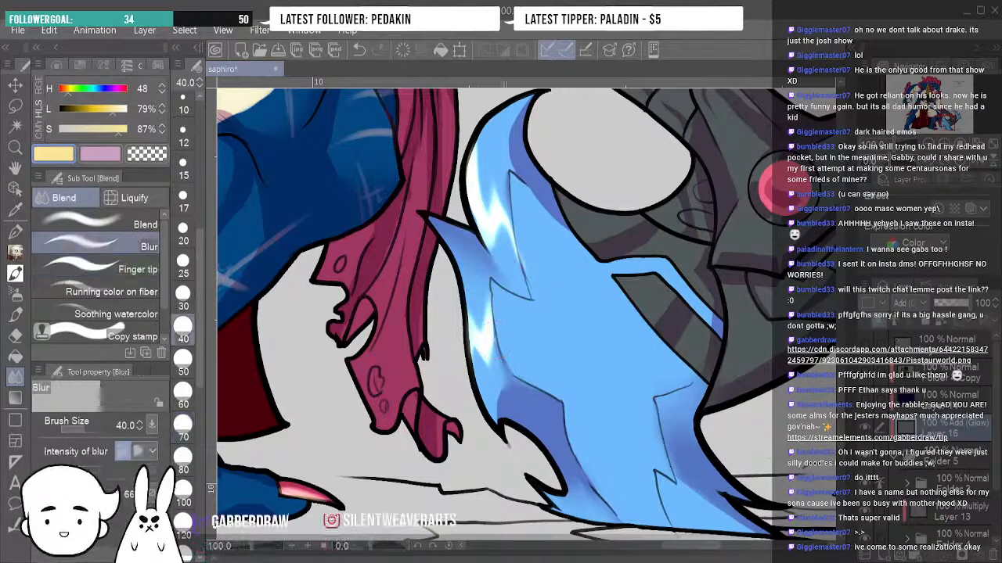
{"action": "left_click_drag", "start_coordinate": [480, 343], "coordinate": [489, 369]}
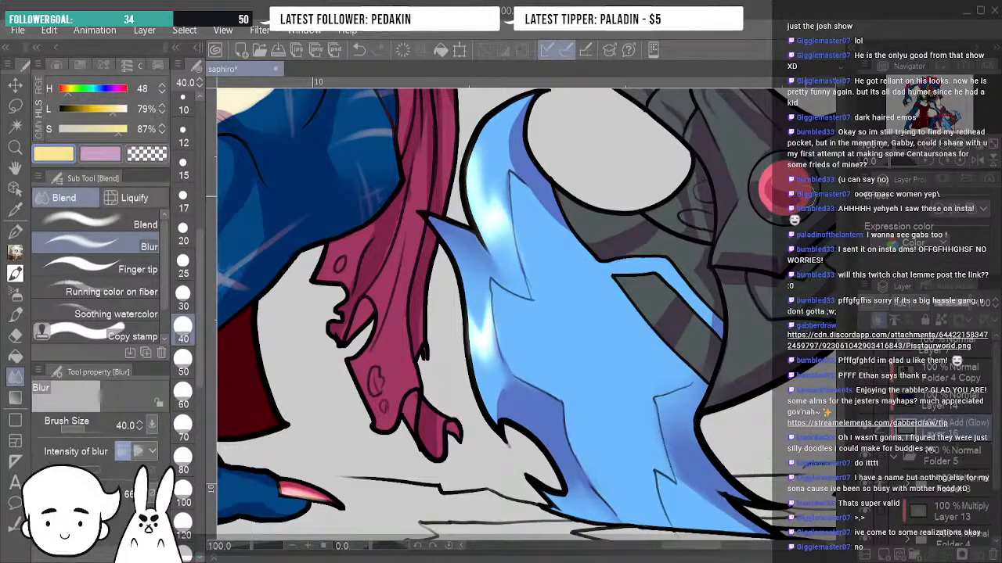
Smudge the glow near the blue blade's curved upper tip with Finger tip at size 70.
{"action": "key", "text": "ctrl+minus"}
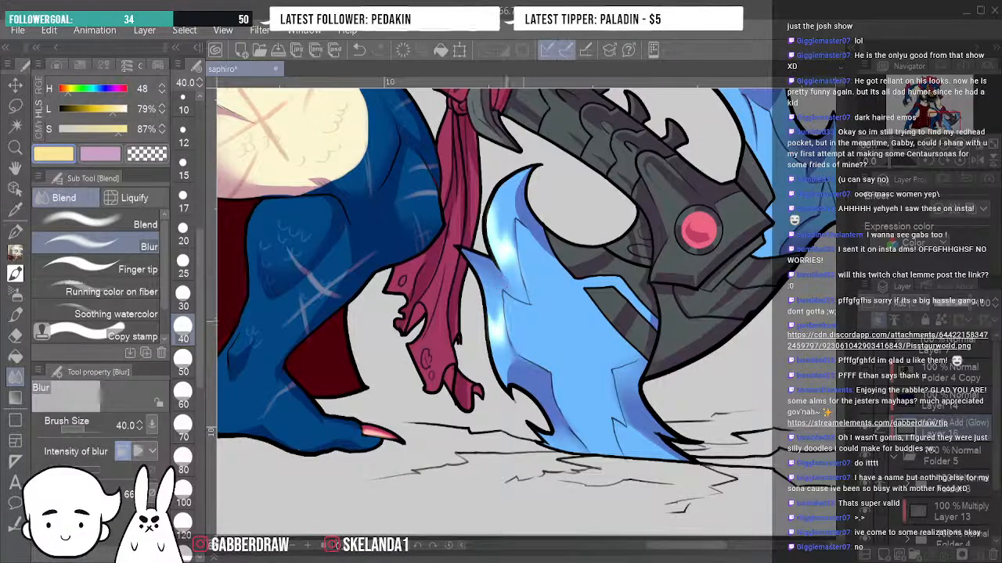
{"action": "left_click", "coordinate": [138, 269]}
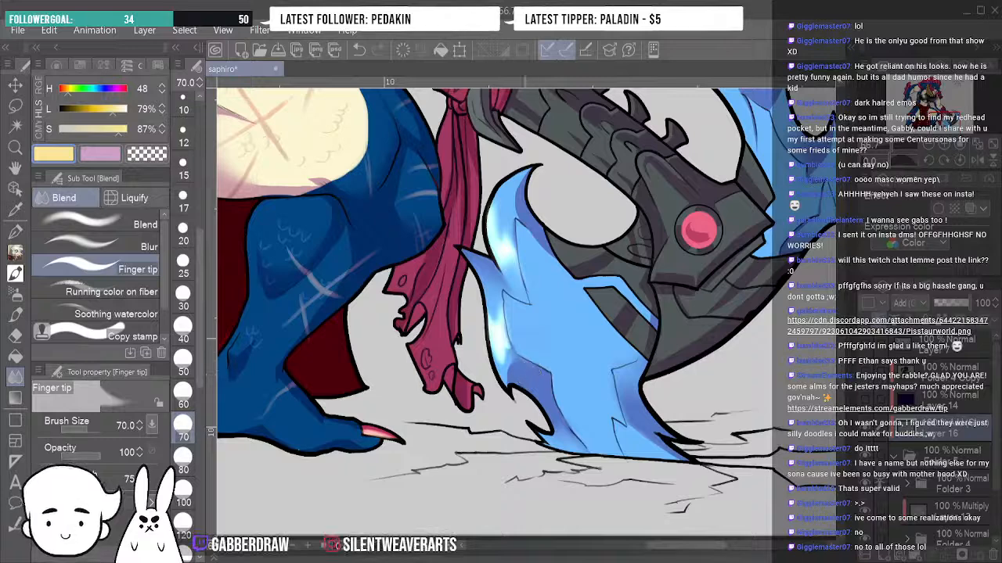
{"action": "left_click", "coordinate": [125, 246]}
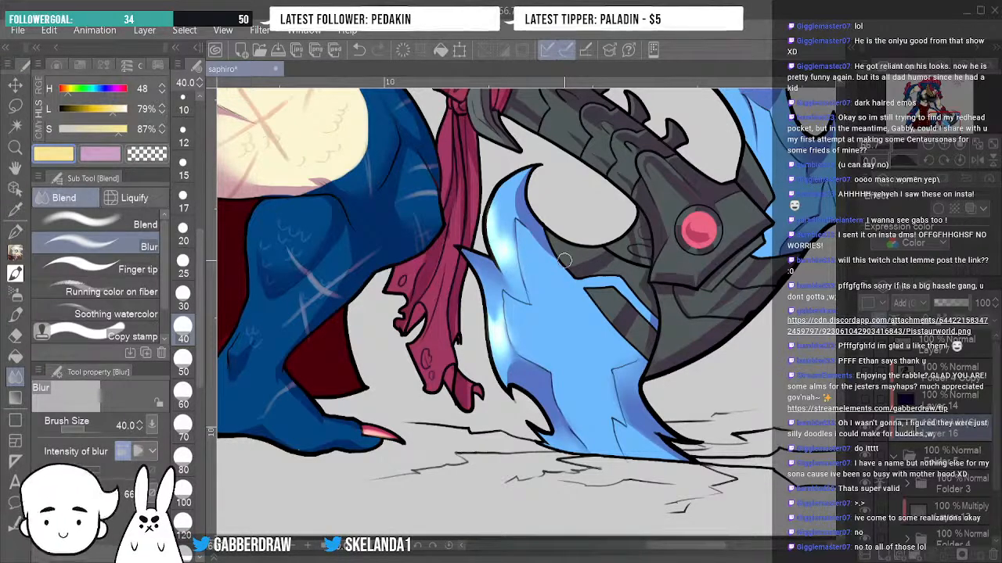
{"action": "left_click", "coordinate": [130, 271]}
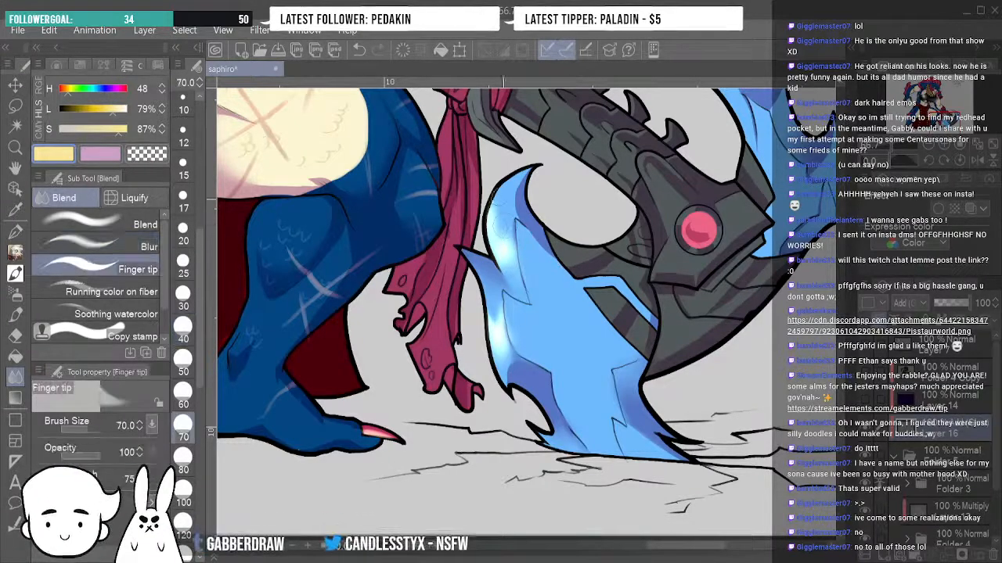
{"action": "mouse_move", "coordinate": [502, 201]}
{"action": "left_mouse_down"}
{"action": "mouse_move", "coordinate": [495, 243]}
{"action": "mouse_move", "coordinate": [508, 252]}
{"action": "mouse_move", "coordinate": [510, 235]}
{"action": "left_mouse_up"}
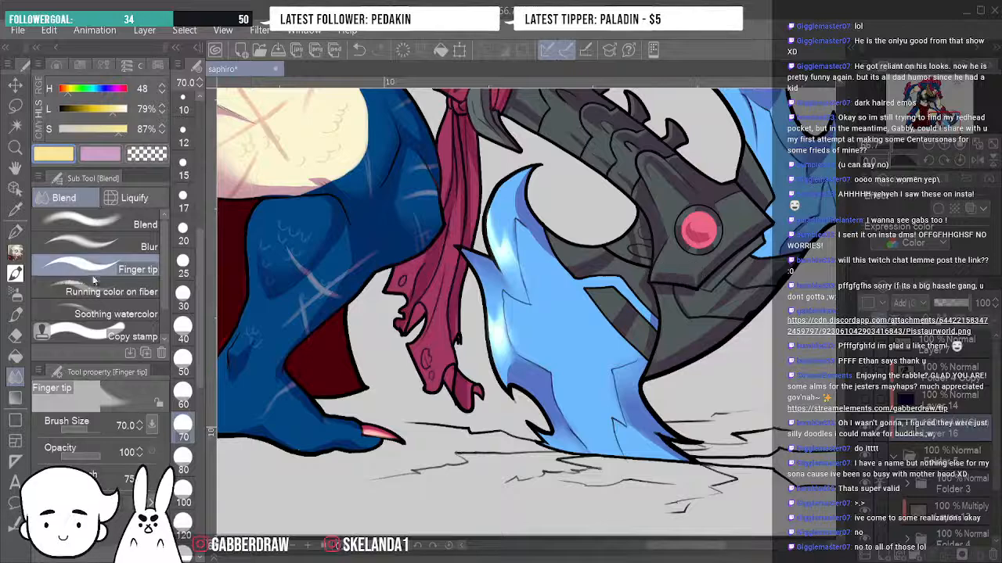
Paint thin glow lines along the blue blade's inner jagged crease lines with the 液体ブラシ watercolor brush at size 20.
{"action": "left_click", "coordinate": [24, 253]}
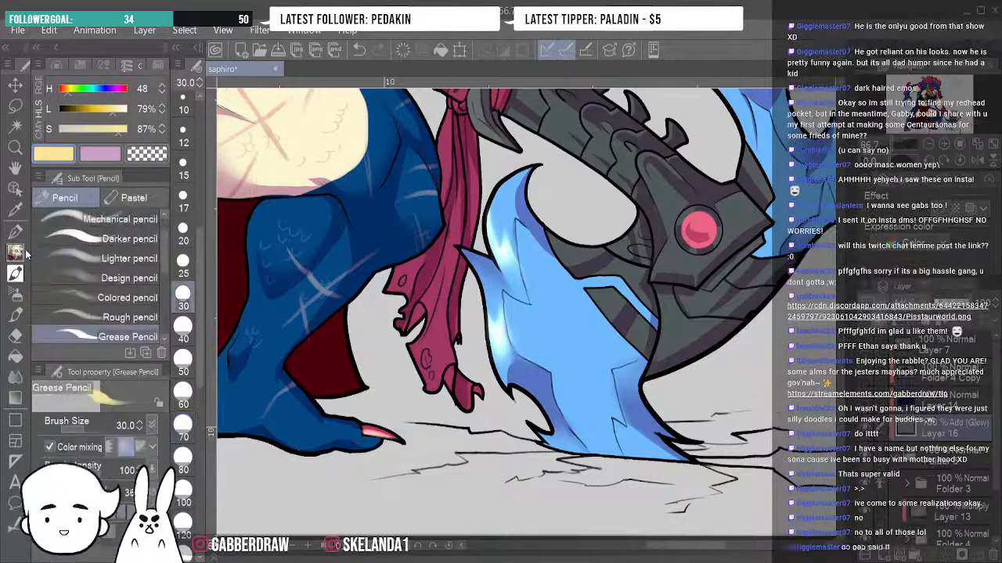
{"action": "left_click", "coordinate": [15, 274]}
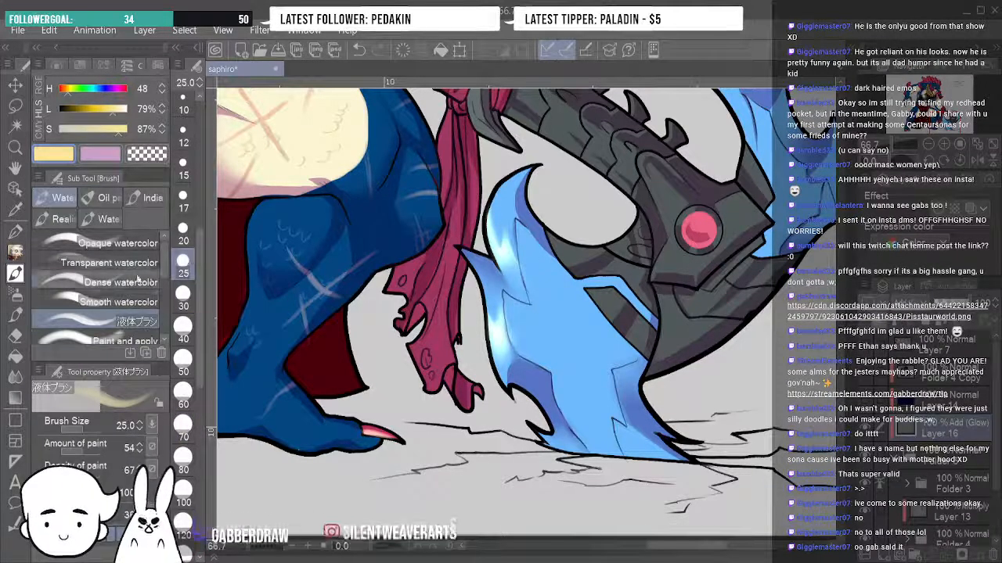
{"action": "left_click", "coordinate": [182, 228]}
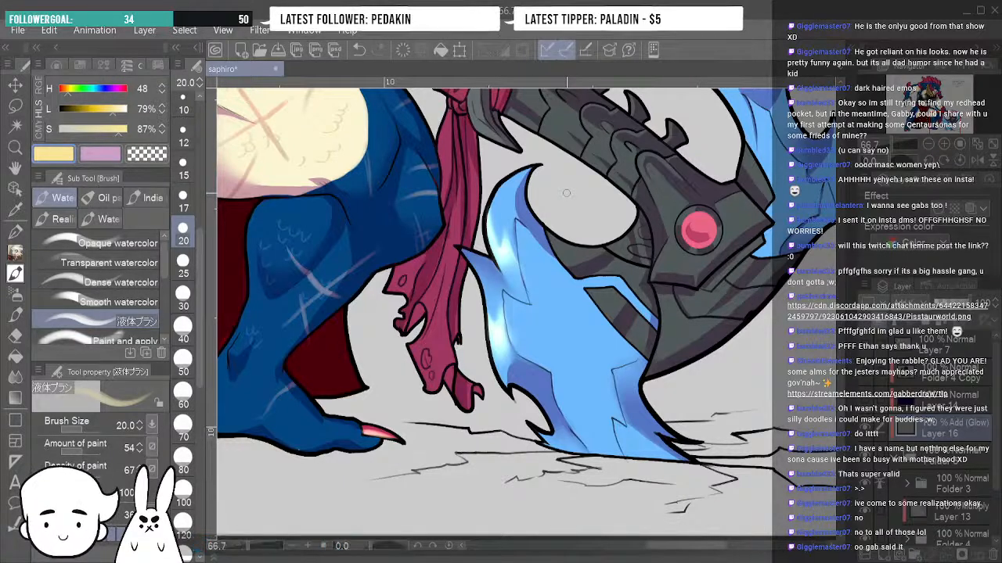
{"action": "mouse_move", "coordinate": [516, 223]}
{"action": "left_mouse_down"}
{"action": "mouse_move", "coordinate": [535, 316]}
{"action": "mouse_move", "coordinate": [508, 324]}
{"action": "left_mouse_up"}
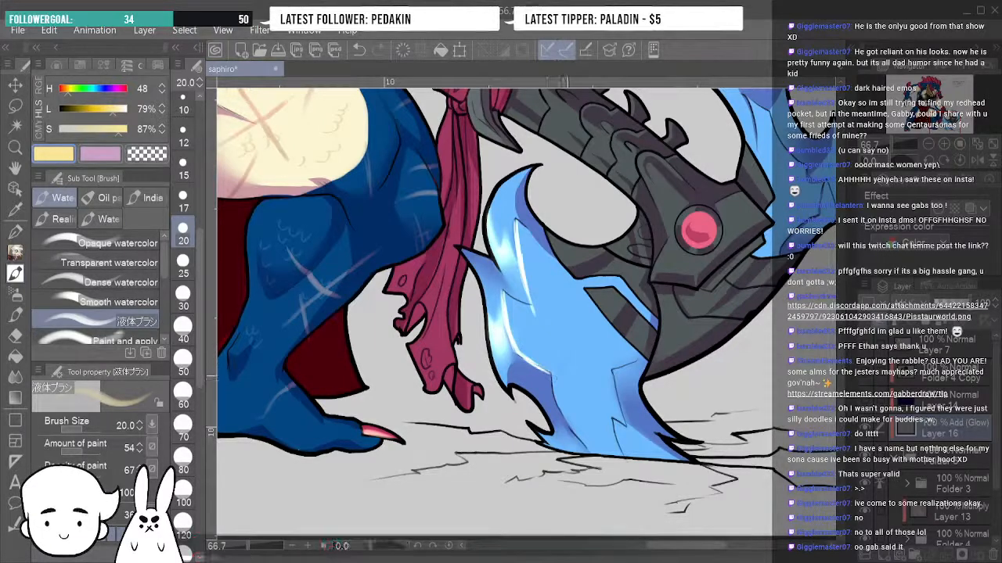
{"action": "left_click_drag", "start_coordinate": [552, 378], "coordinate": [595, 455]}
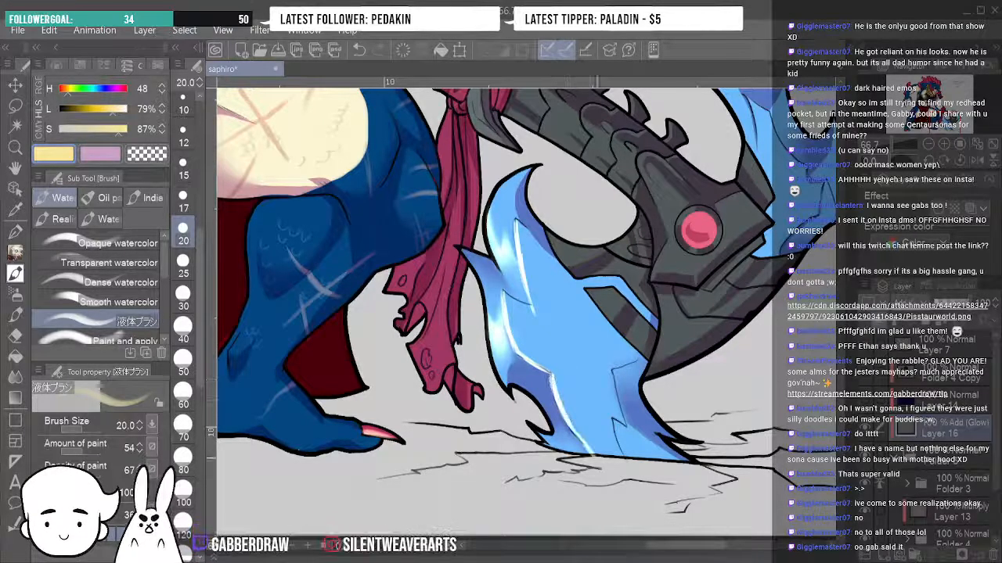
{"action": "left_click_drag", "start_coordinate": [607, 421], "coordinate": [620, 444]}
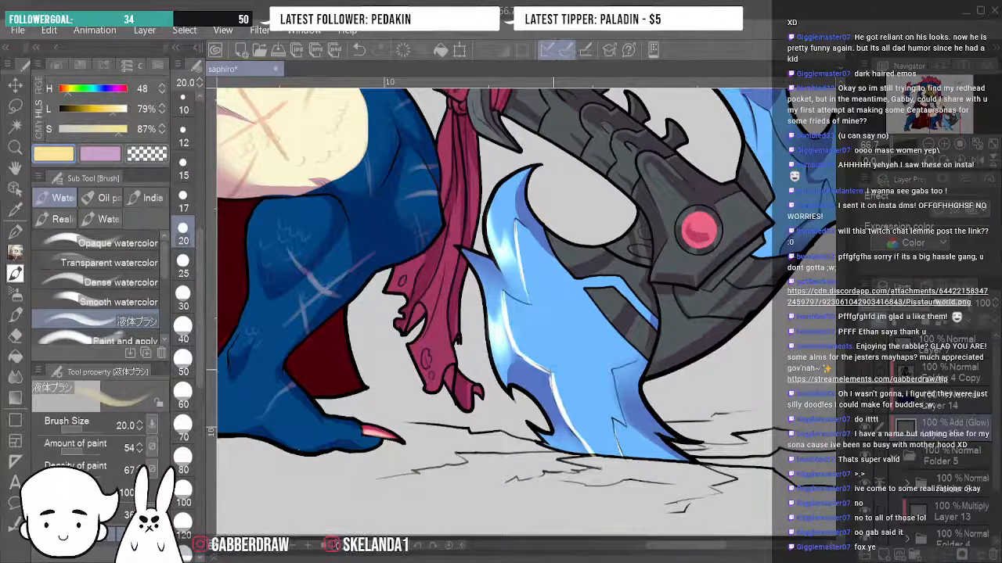
{"action": "left_click_drag", "start_coordinate": [553, 374], "coordinate": [583, 439]}
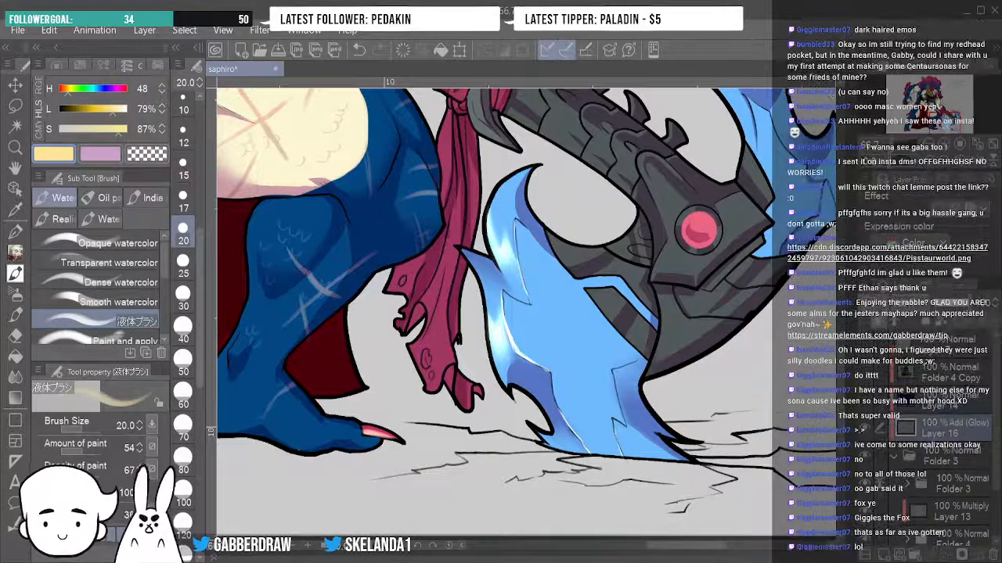
Paint a long glow streak along the dark curved back of the axe head and a highlight on the red gem with 液体ブラシ.
{"action": "left_click_drag", "start_coordinate": [579, 274], "coordinate": [399, 340]}
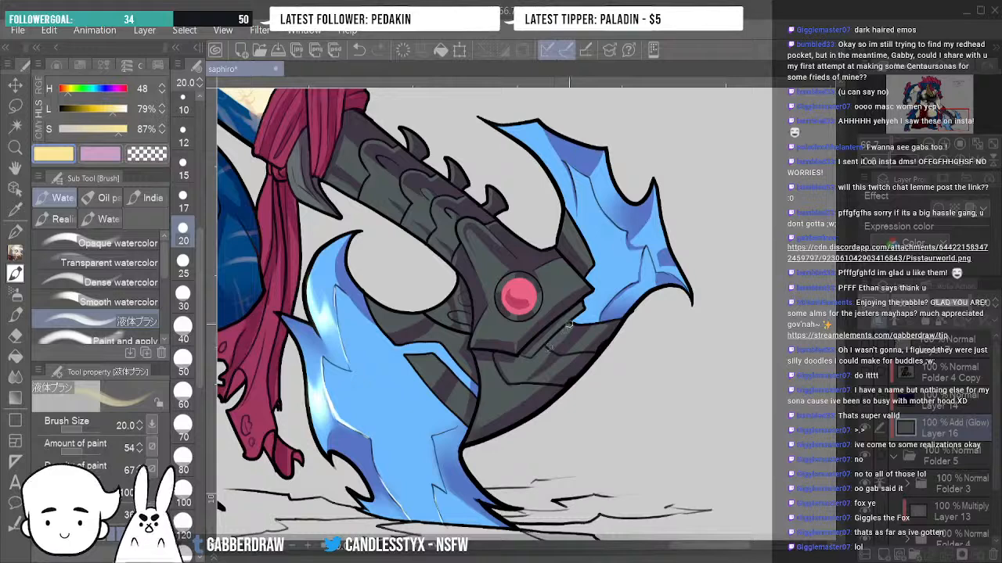
{"action": "left_click_drag", "start_coordinate": [570, 324], "coordinate": [473, 423]}
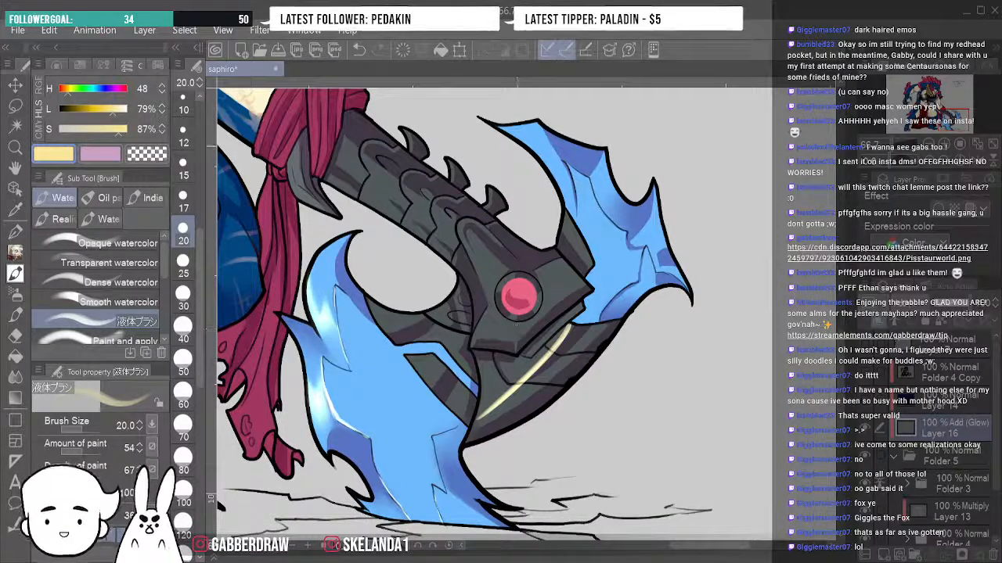
{"action": "left_click", "coordinate": [930, 164]}
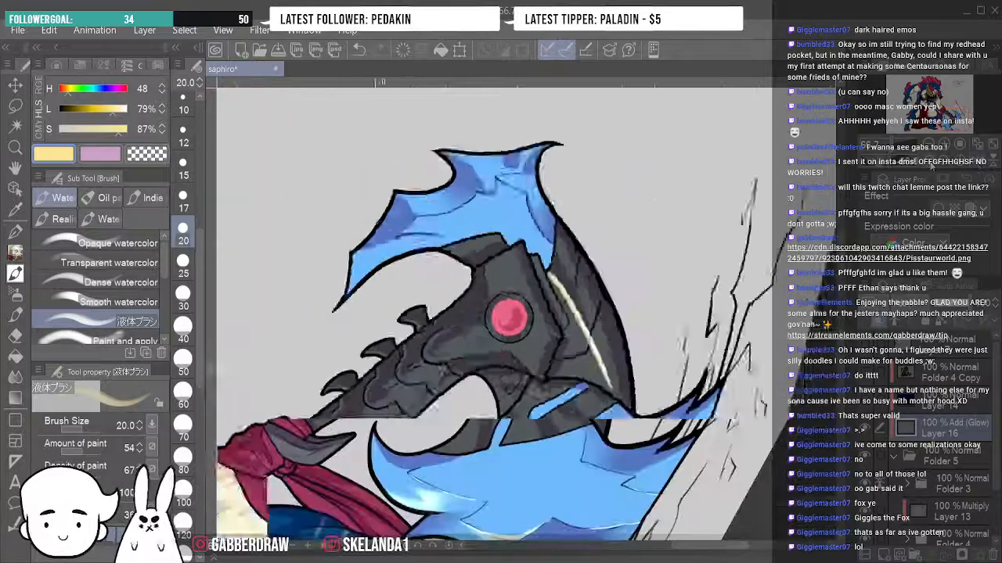
{"action": "left_click_drag", "start_coordinate": [509, 320], "coordinate": [514, 335]}
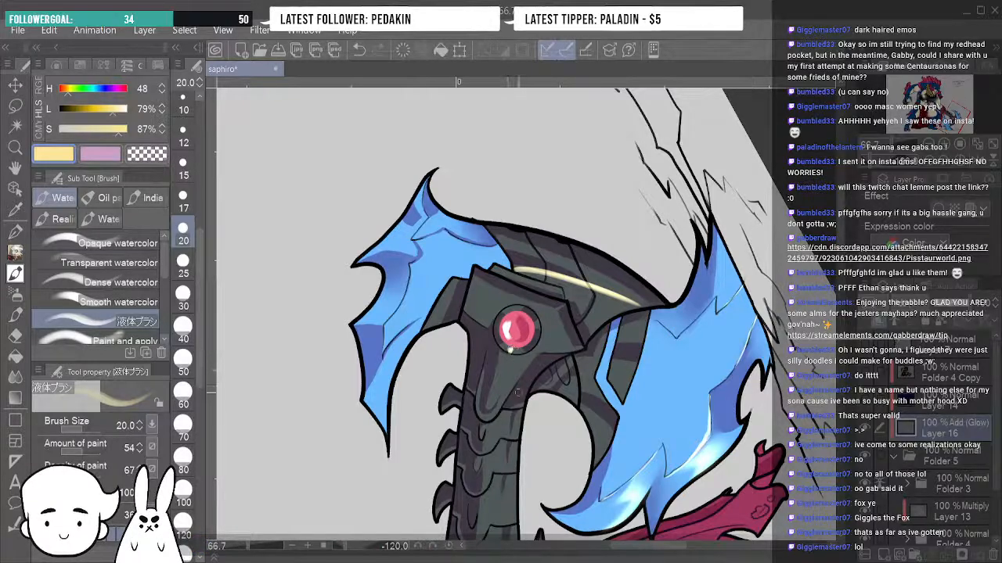
Paint a short diagonal glow stroke on the dark plate below the red gem, undoing and repainting unwanted attempts.
{"action": "left_click_drag", "start_coordinate": [501, 399], "coordinate": [534, 357]}
{"action": "key", "text": "ctrl+z"}
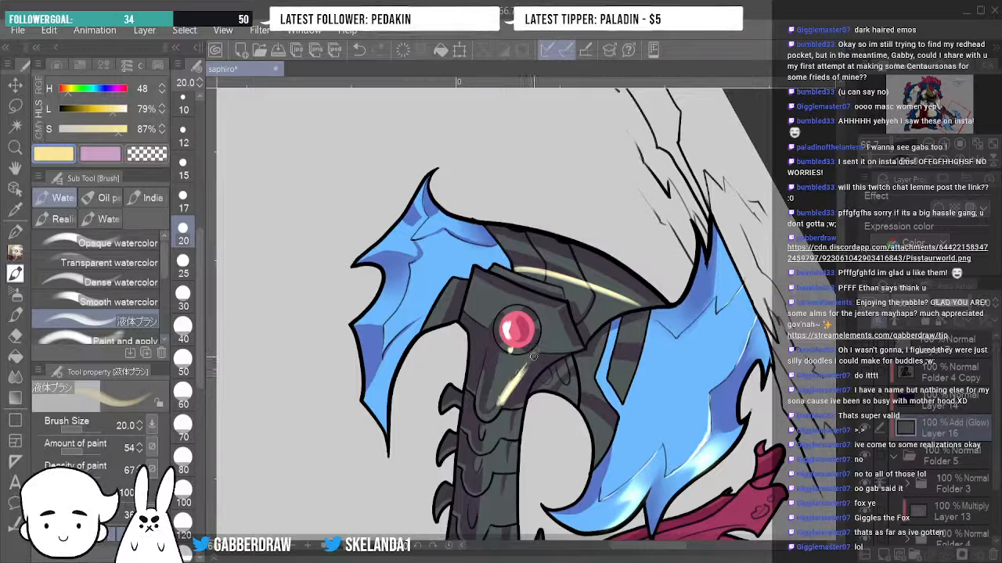
{"action": "key", "text": "ctrl+z"}
{"action": "left_click_drag", "start_coordinate": [500, 402], "coordinate": [531, 361]}
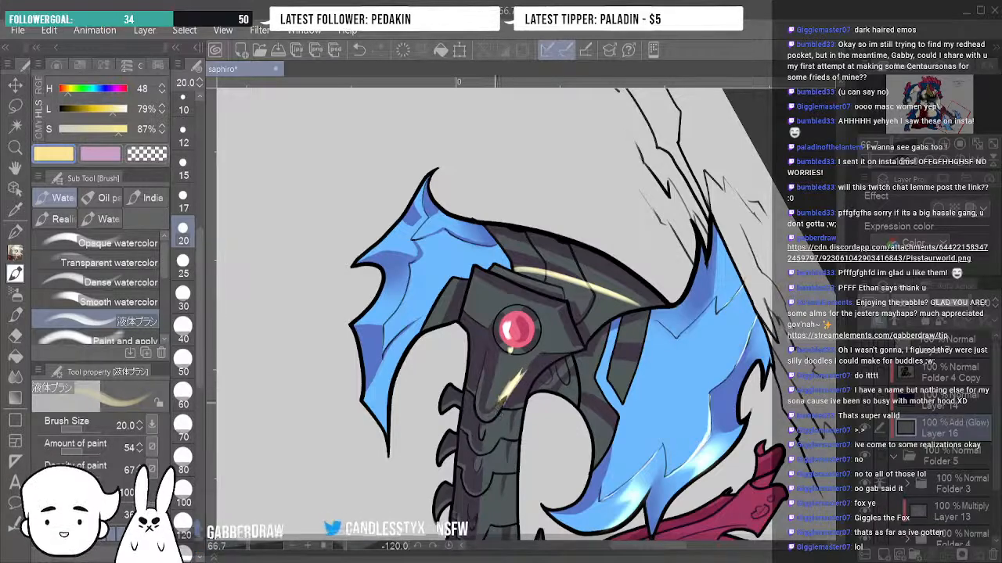
{"action": "key", "text": "ctrl+z"}
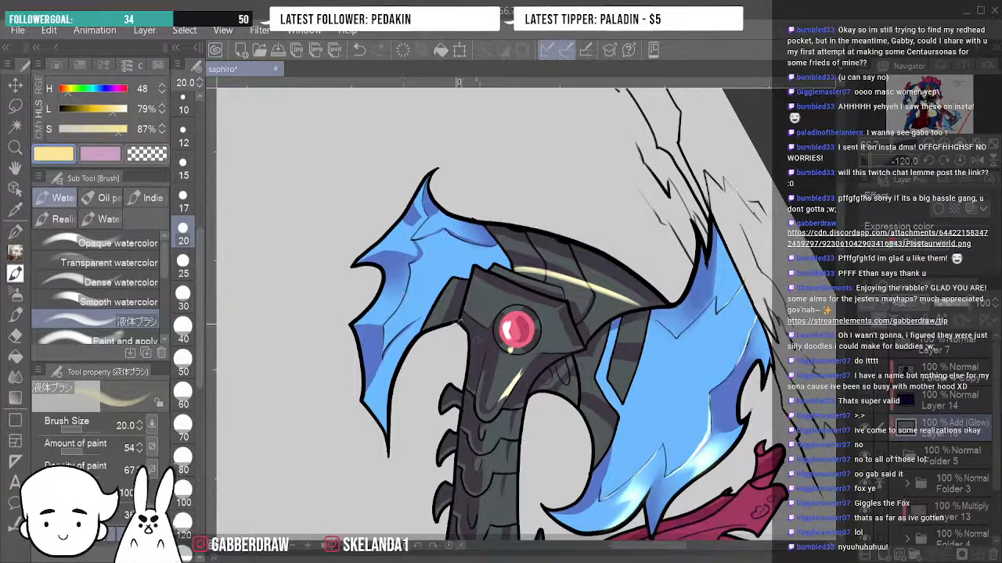
Smudge the diagonal glow stroke below the gem outward with Finger tip at size 70, undoing the first smudge.
{"action": "mouse_move", "coordinate": [841, 243]}
{"action": "left_mouse_down"}
{"action": "mouse_move", "coordinate": [841, 275]}
{"action": "mouse_move", "coordinate": [841, 257]}
{"action": "left_mouse_up"}
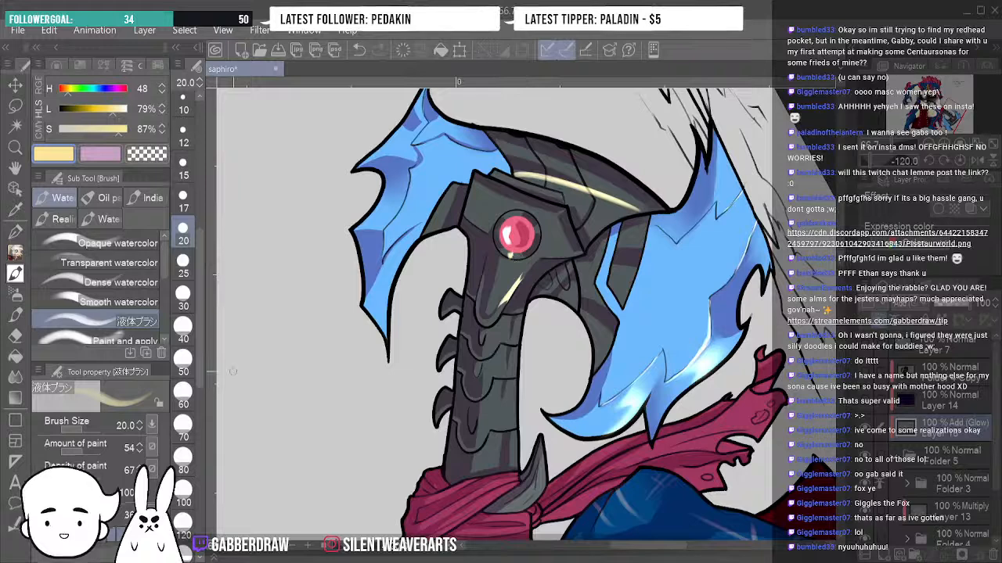
{"action": "key", "text": "j"}
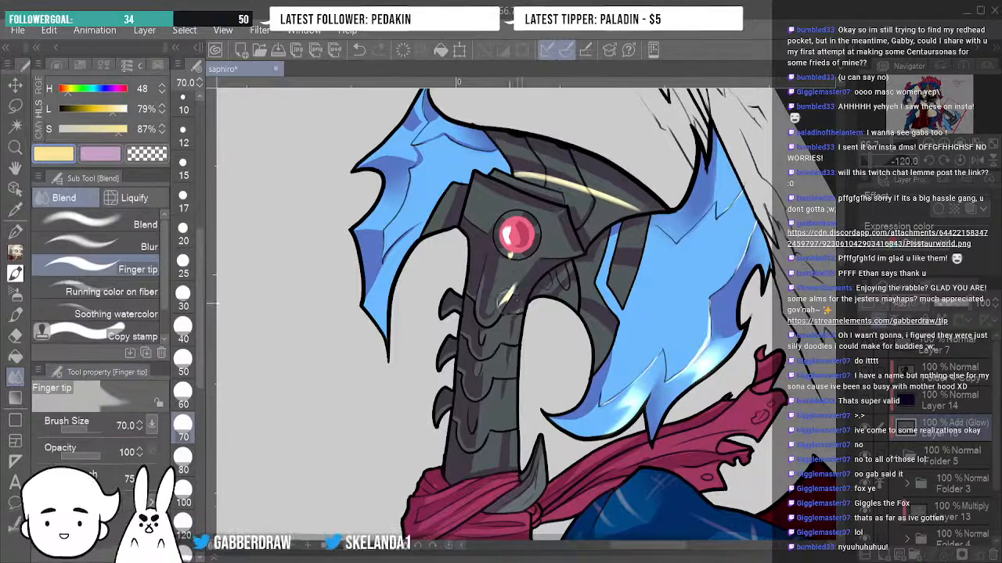
{"action": "key", "text": "ctrl+z"}
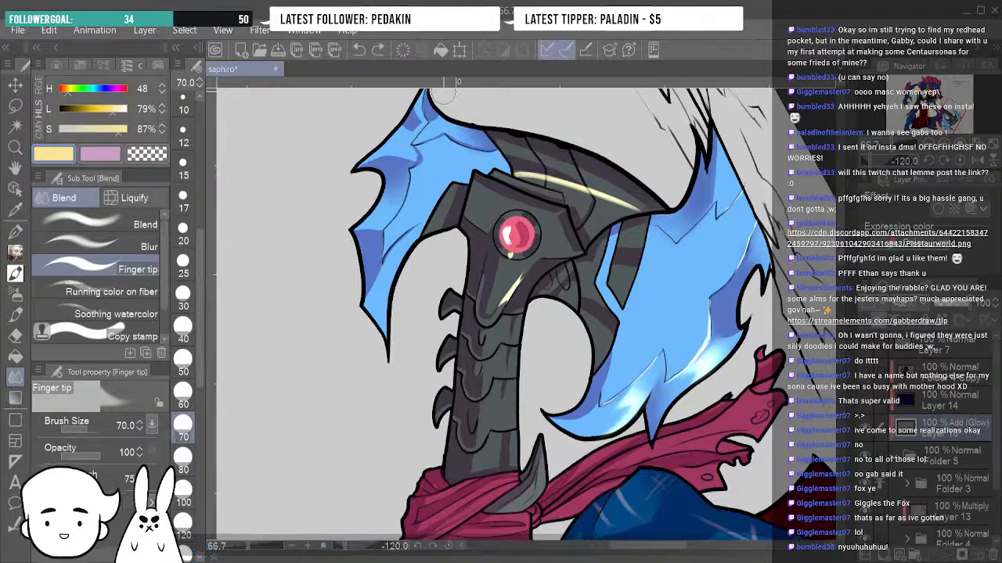
{"action": "mouse_move", "coordinate": [520, 287]}
{"action": "left_mouse_down"}
{"action": "mouse_move", "coordinate": [514, 308]}
{"action": "mouse_move", "coordinate": [549, 246]}
{"action": "left_mouse_up"}
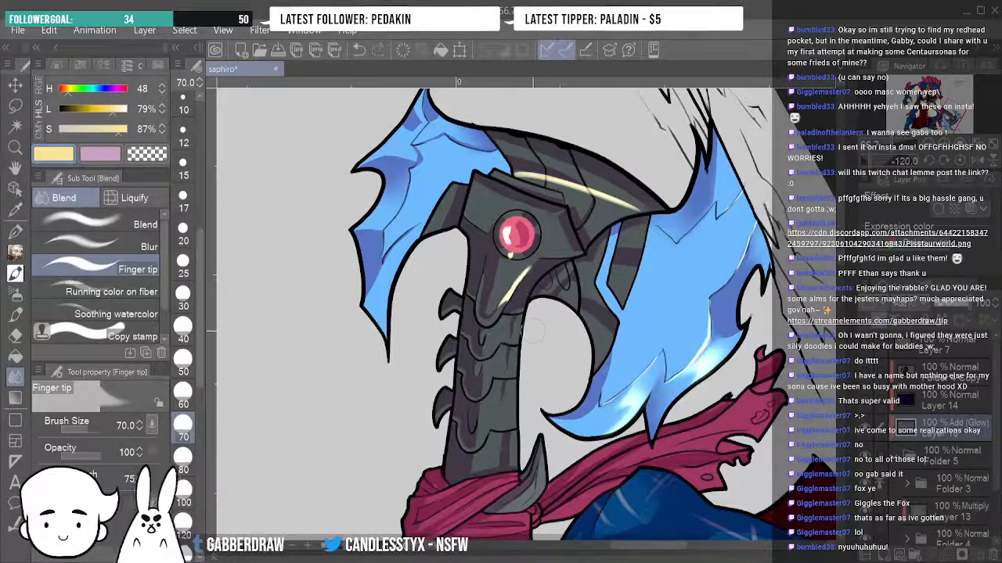
Soften both ends of the diagonal glow stroke and the small glow under the gem with Blur at size 40.
{"action": "left_click", "coordinate": [116, 244]}
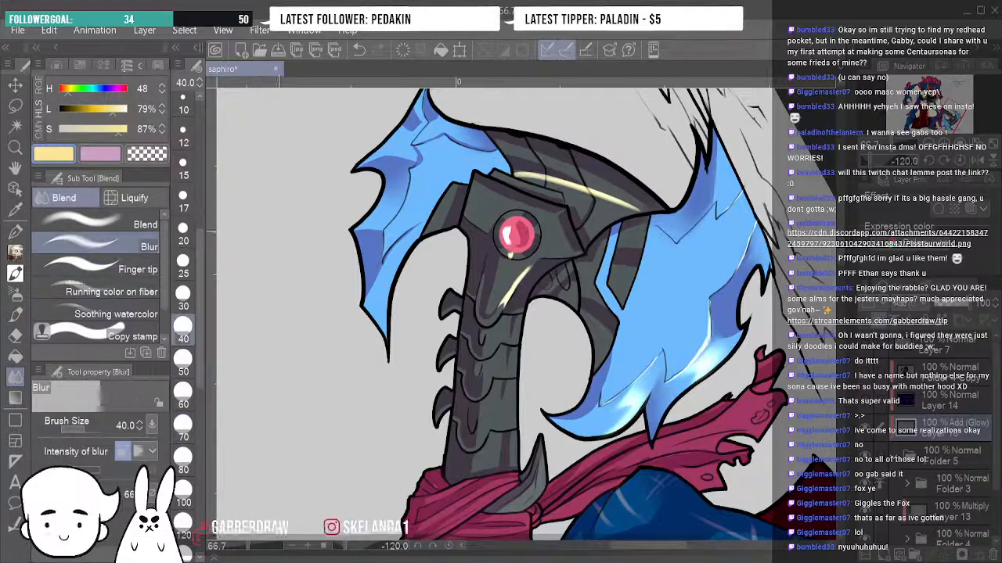
{"action": "mouse_move", "coordinate": [497, 314]}
{"action": "left_mouse_down"}
{"action": "mouse_move", "coordinate": [507, 300]}
{"action": "mouse_move", "coordinate": [496, 322]}
{"action": "left_mouse_up"}
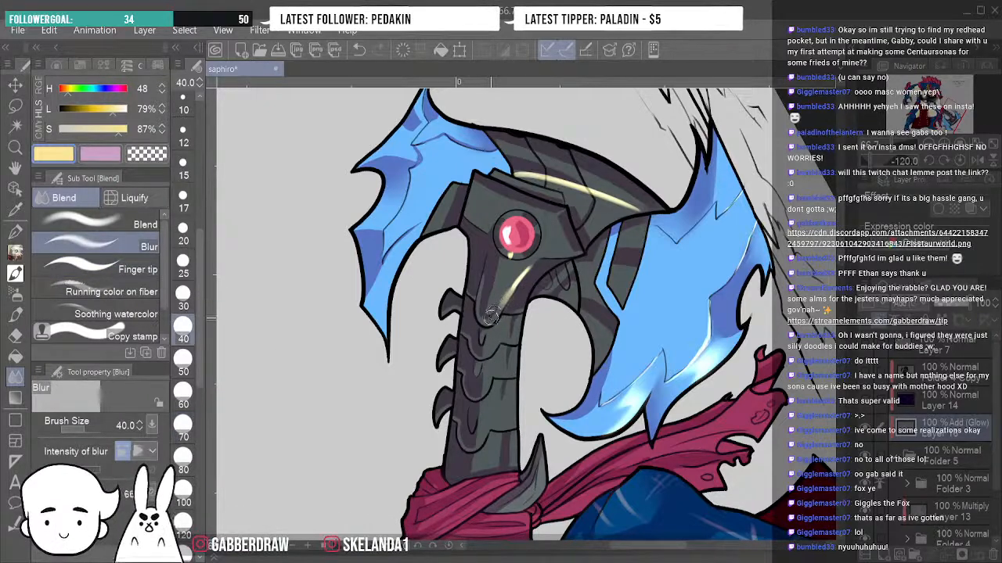
{"action": "mouse_move", "coordinate": [552, 255]}
{"action": "left_mouse_down"}
{"action": "mouse_move", "coordinate": [521, 284]}
{"action": "mouse_move", "coordinate": [521, 303]}
{"action": "left_mouse_up"}
{"action": "left_click_drag", "start_coordinate": [543, 270], "coordinate": [512, 310]}
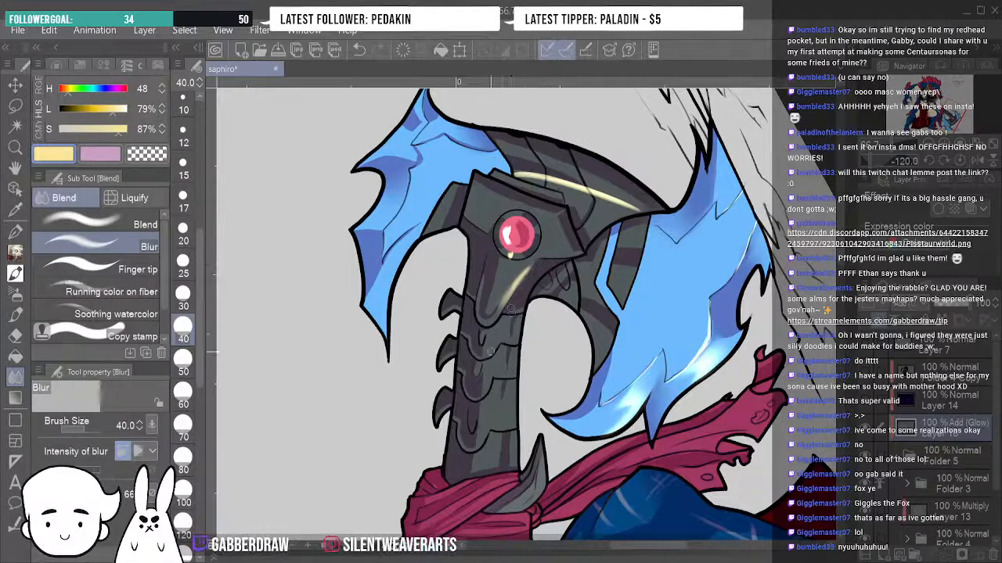
{"action": "left_click_drag", "start_coordinate": [523, 271], "coordinate": [500, 305]}
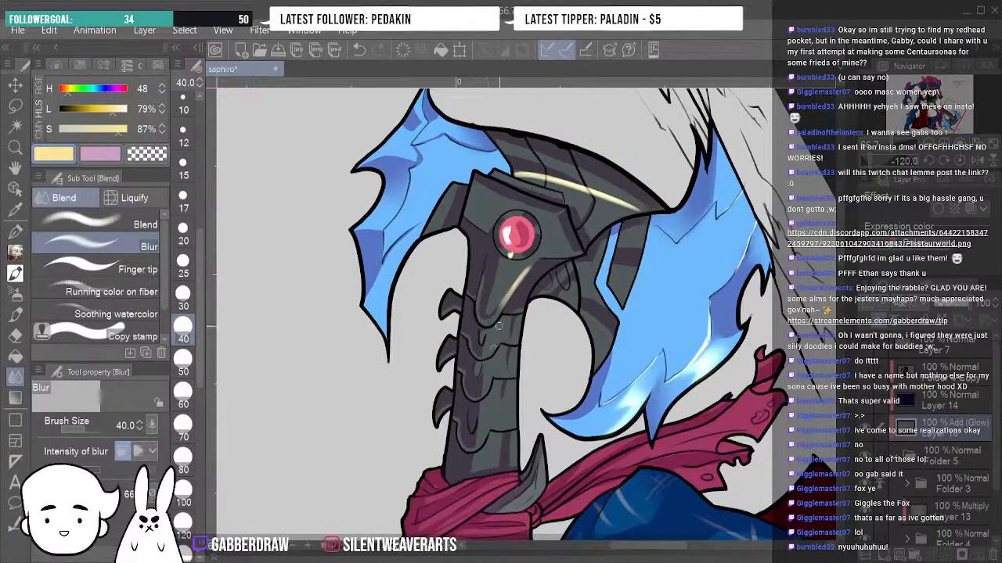
{"action": "left_click_drag", "start_coordinate": [513, 252], "coordinate": [506, 269]}
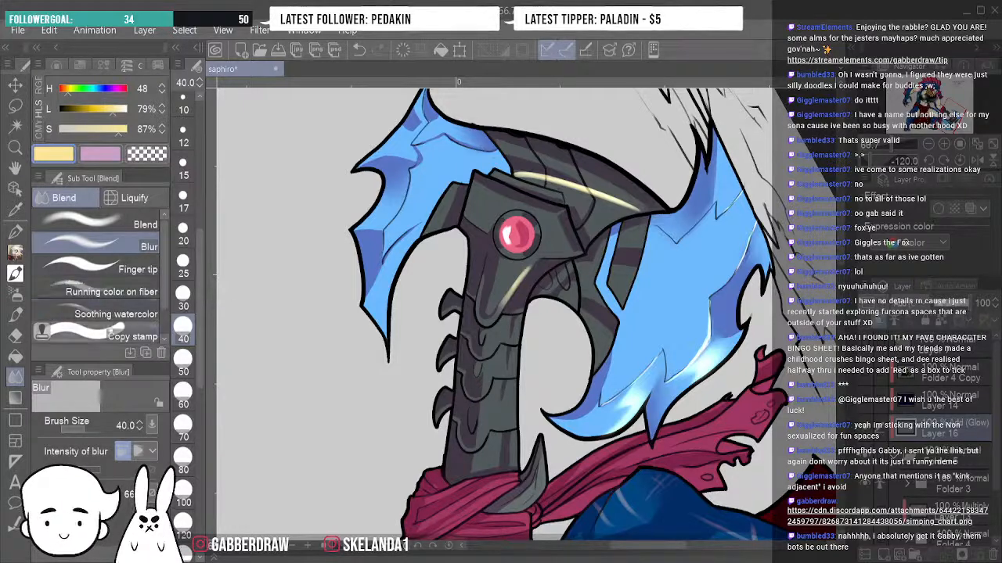
Paint a glow streak down the dark segments of the weapon's handle with the 液体ブラシ brush at size 20, undoing an unwanted stroke.
{"action": "left_click", "coordinate": [15, 253]}
{"action": "left_click", "coordinate": [15, 274]}
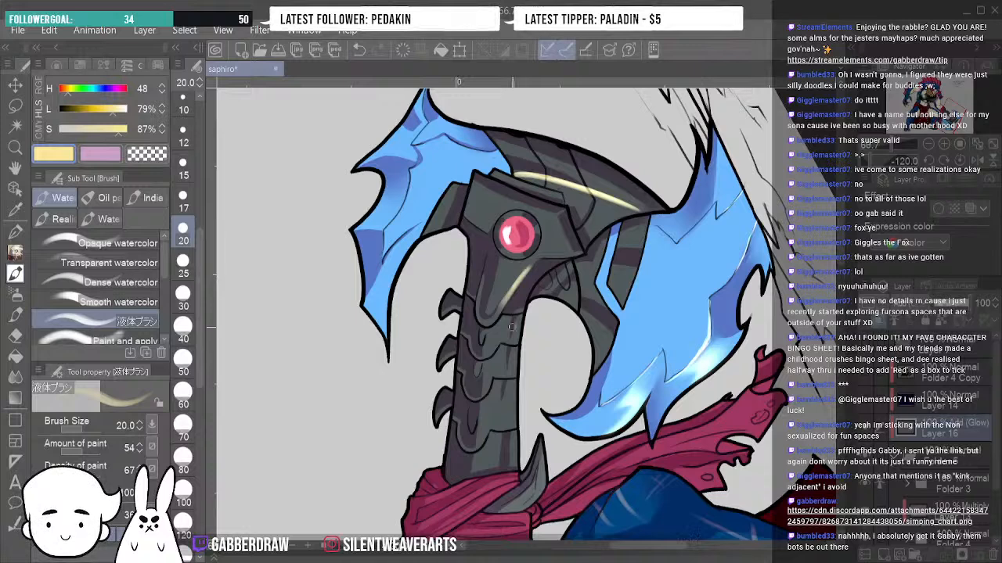
{"action": "left_click_drag", "start_coordinate": [507, 315], "coordinate": [495, 479]}
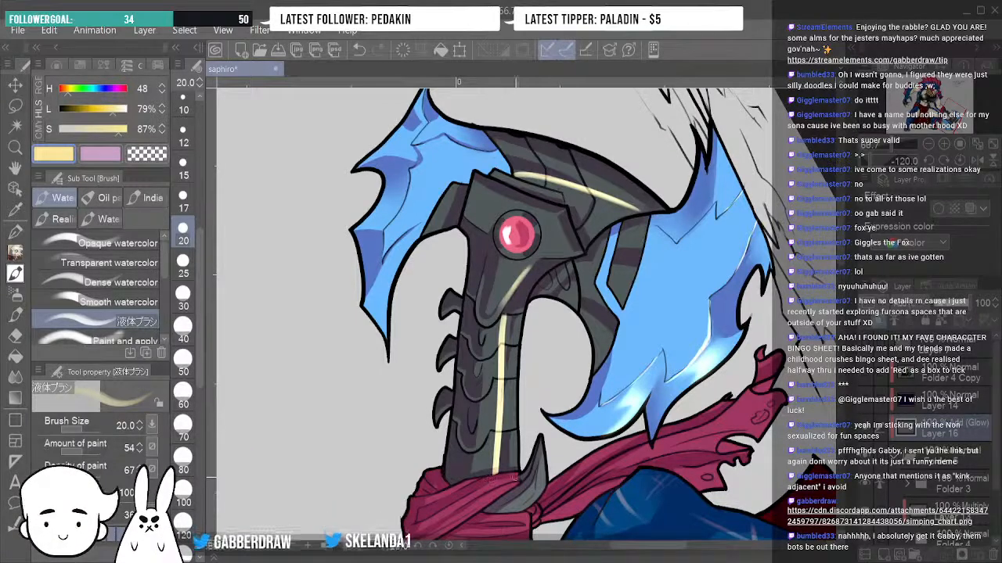
{"action": "key", "text": "ctrl+z"}
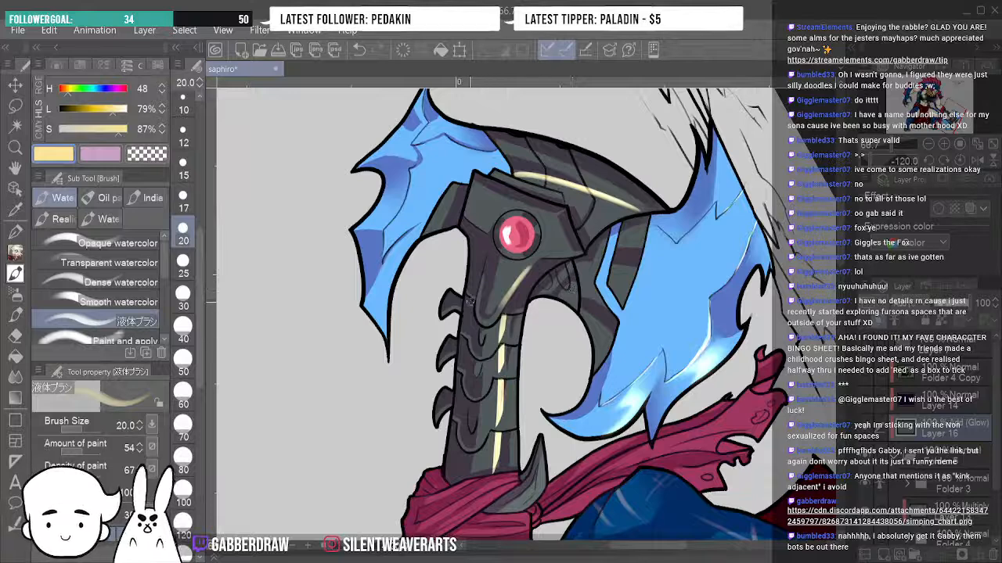
Undo the 液体ブラシ stroke beside the handle's uppermost spike and repaint it with the Smooth watercolor brush at size 40.
{"action": "left_click_drag", "start_coordinate": [470, 298], "coordinate": [468, 320]}
{"action": "key", "text": "ctrl+z"}
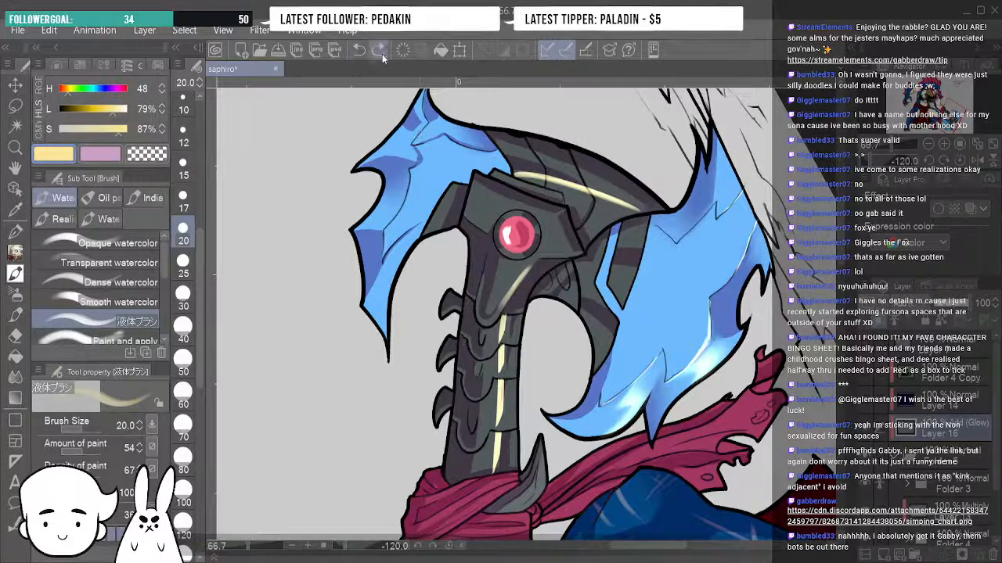
{"action": "left_click", "coordinate": [117, 302]}
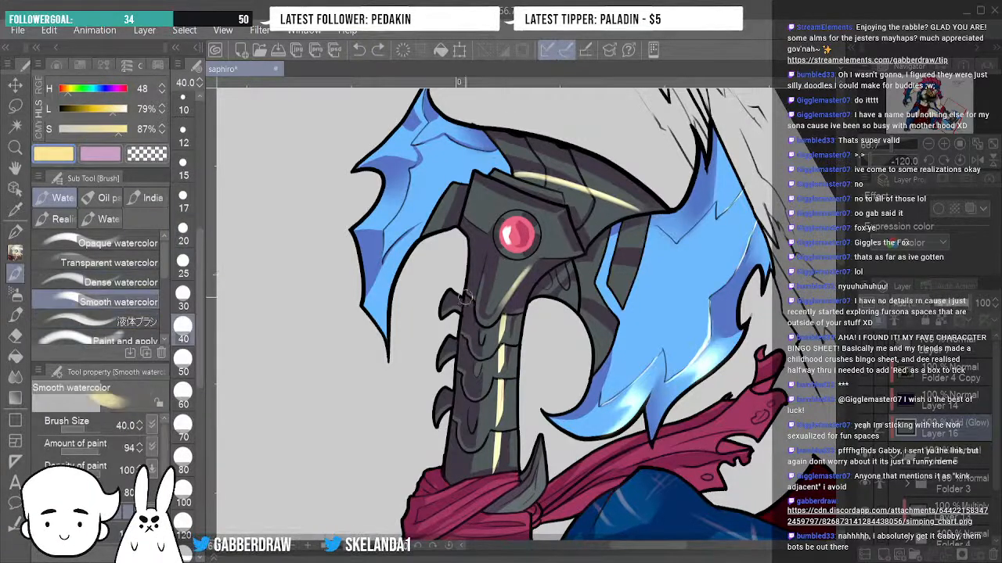
{"action": "left_click_drag", "start_coordinate": [469, 297], "coordinate": [463, 315]}
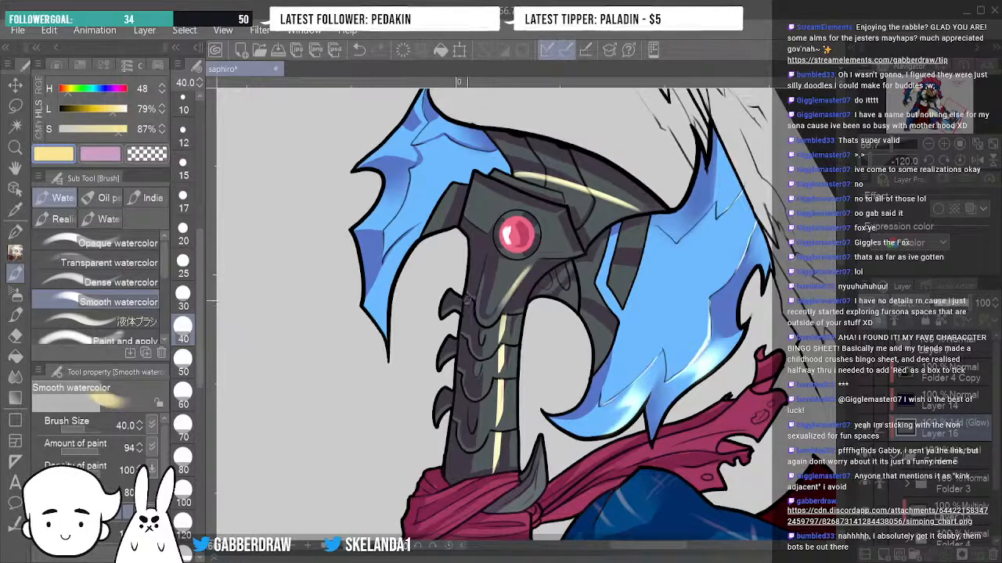